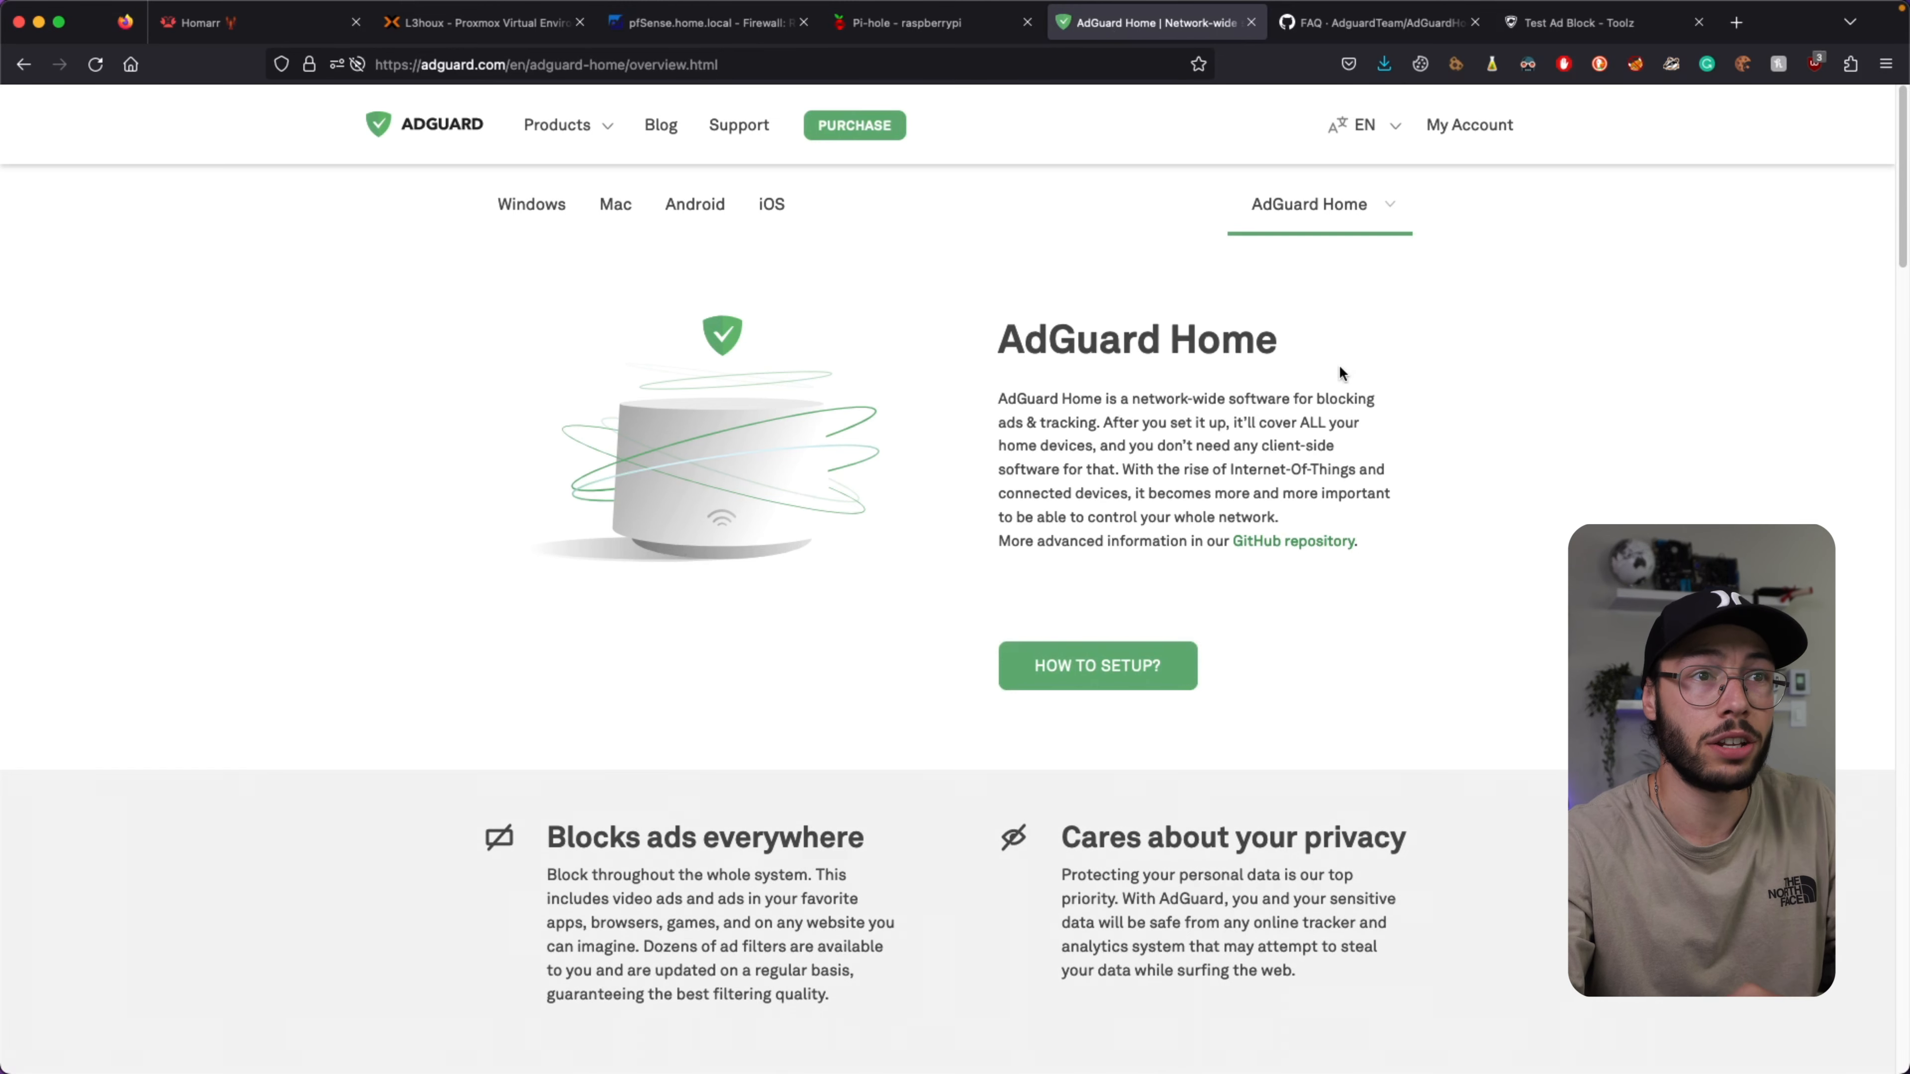
# Follow HOW TO SETUP? to the AdGuard Home README's Getting Started install commands on GitHub.
pyautogui.click(1114, 679)
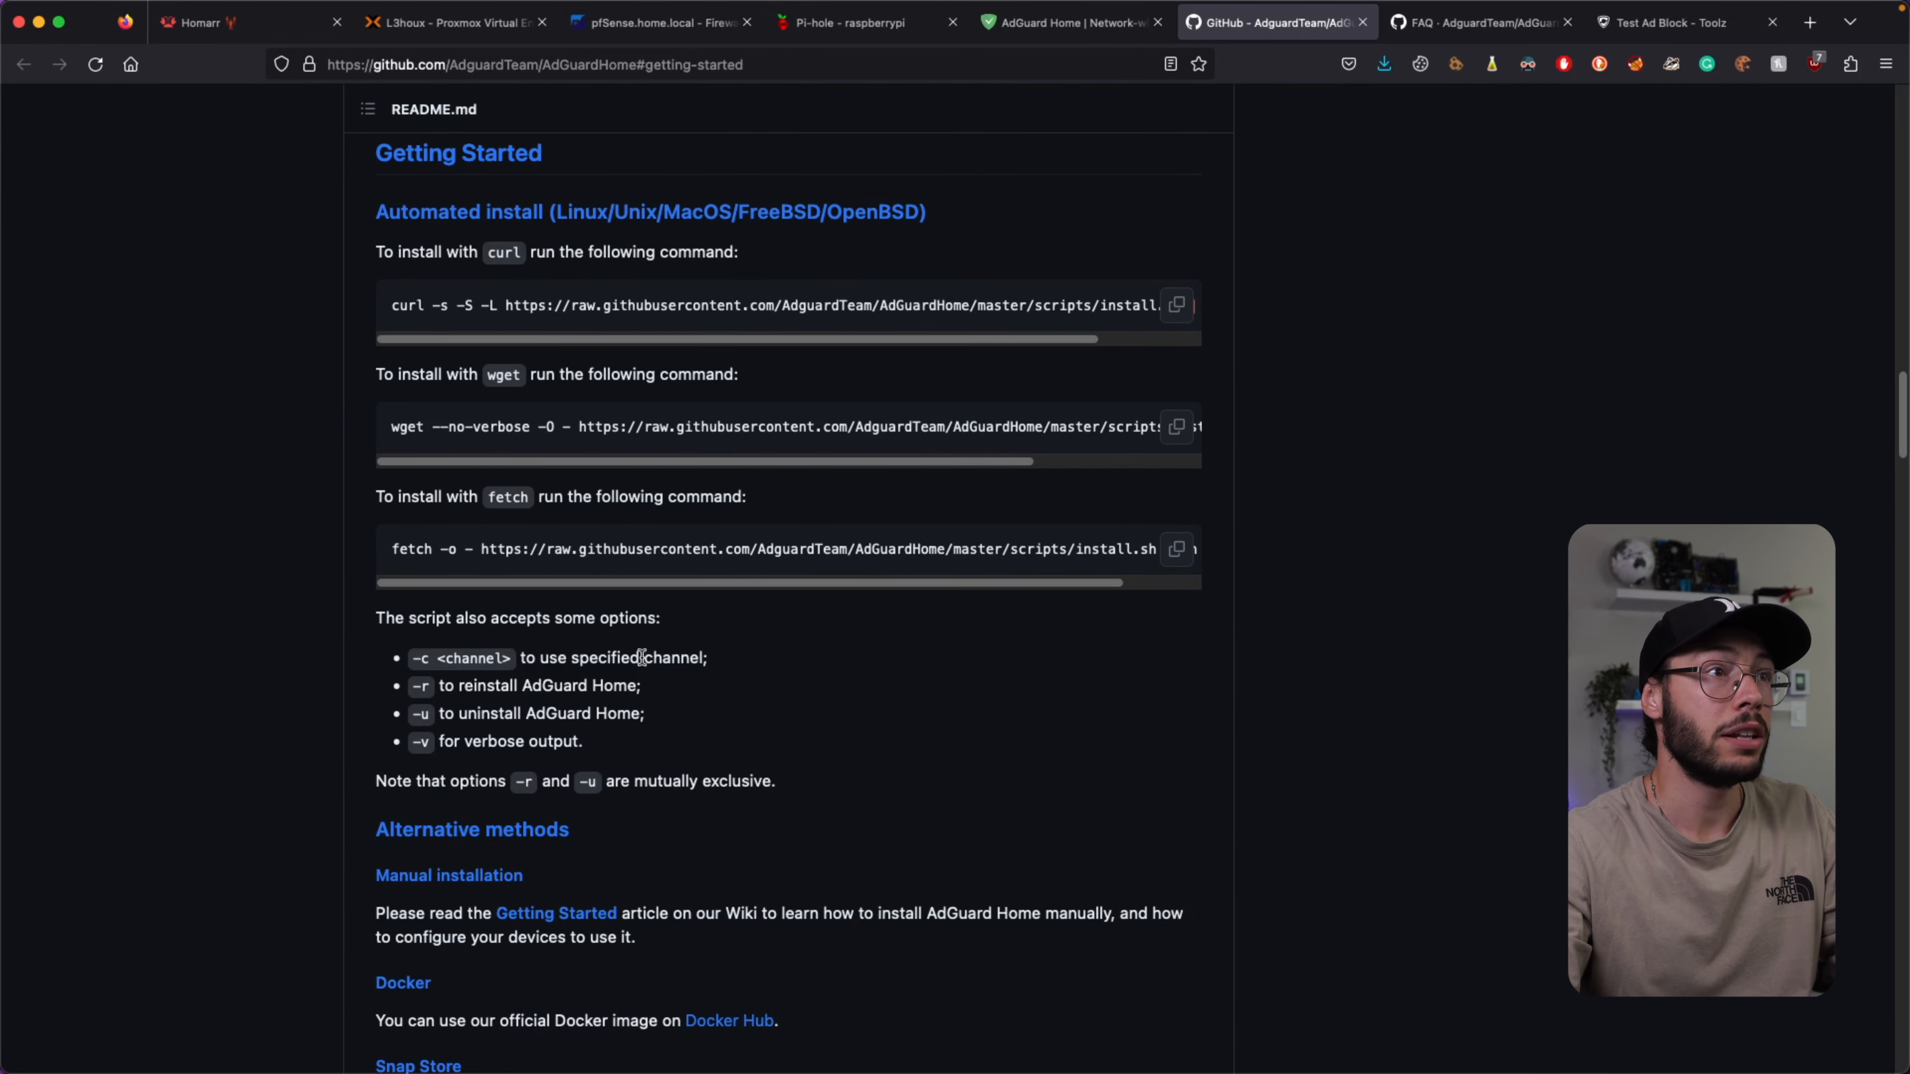
# Scroll the AdGuard Home README down to the Pi-Hole comparison feature table.
pyautogui.scroll(15, 642, 657)
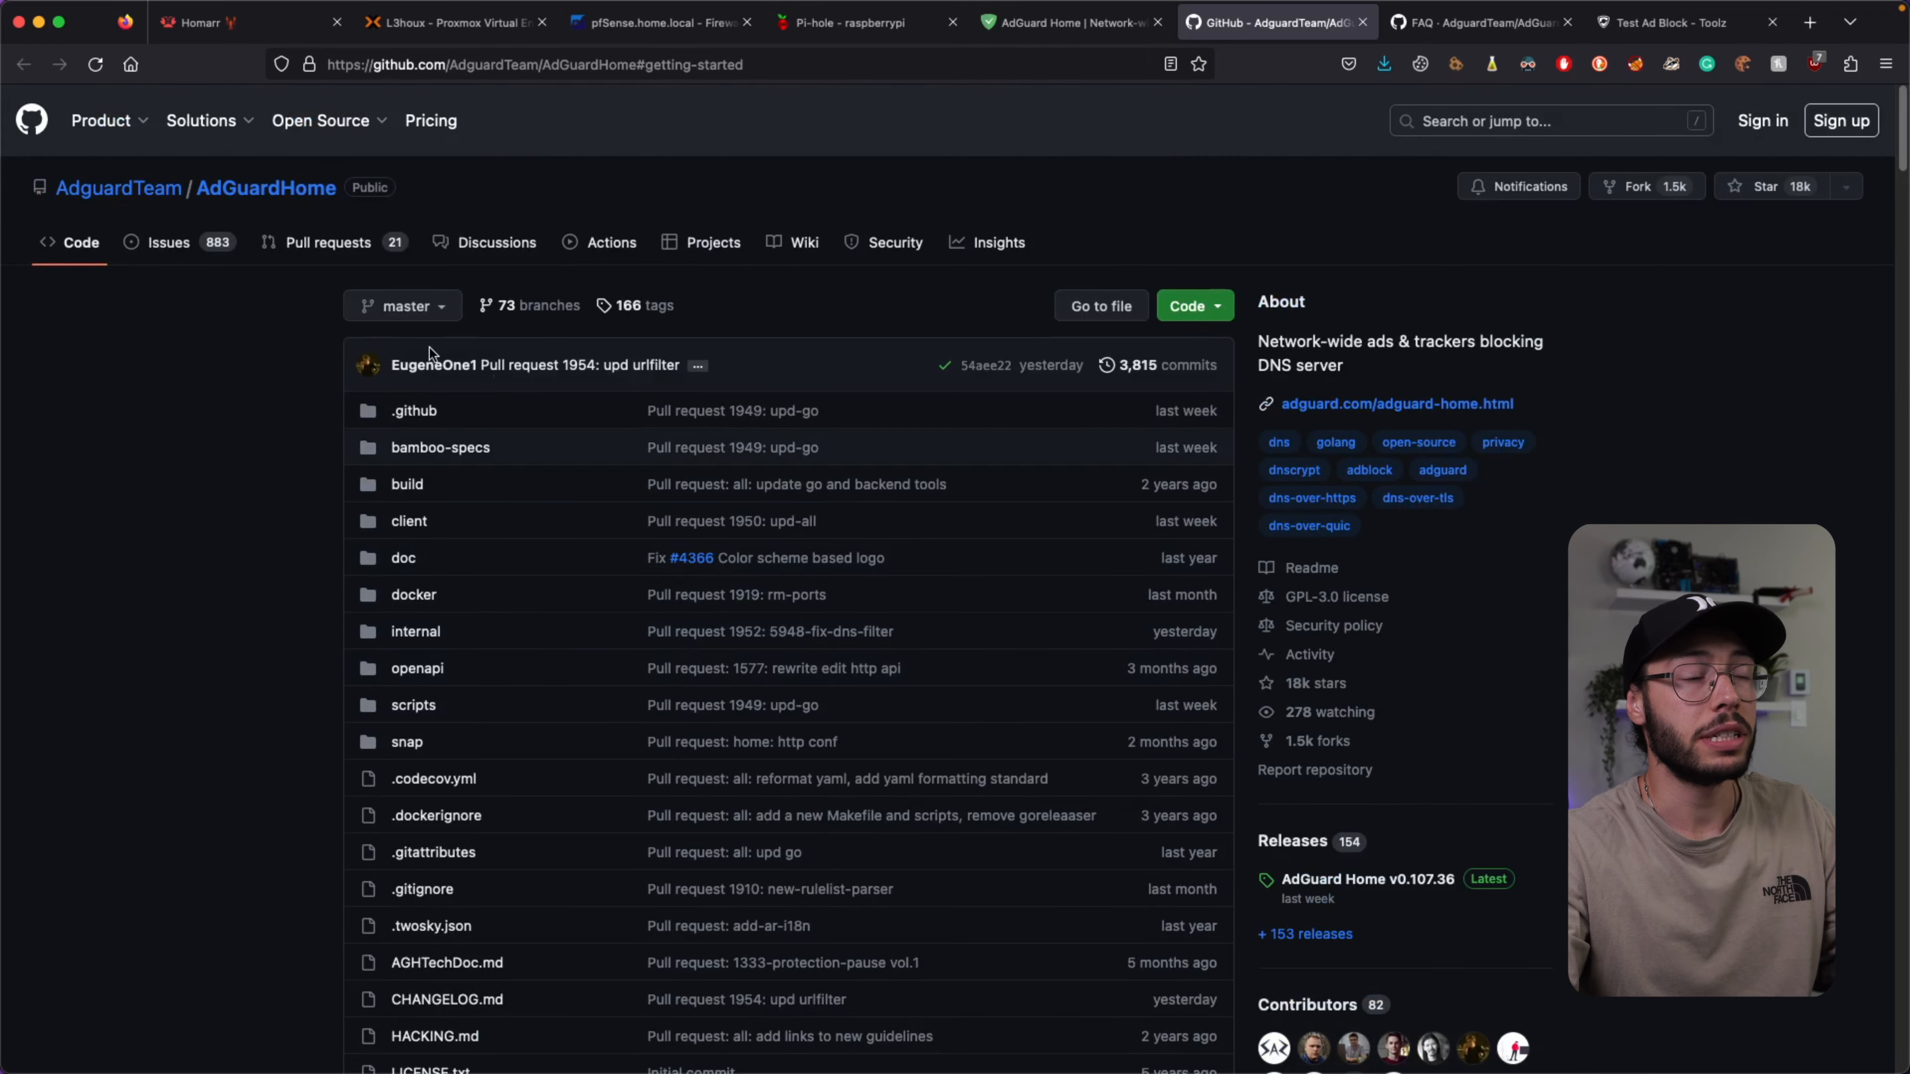
pyautogui.scroll(-5, 606, 392)
pyautogui.scroll(5, 609, 396)
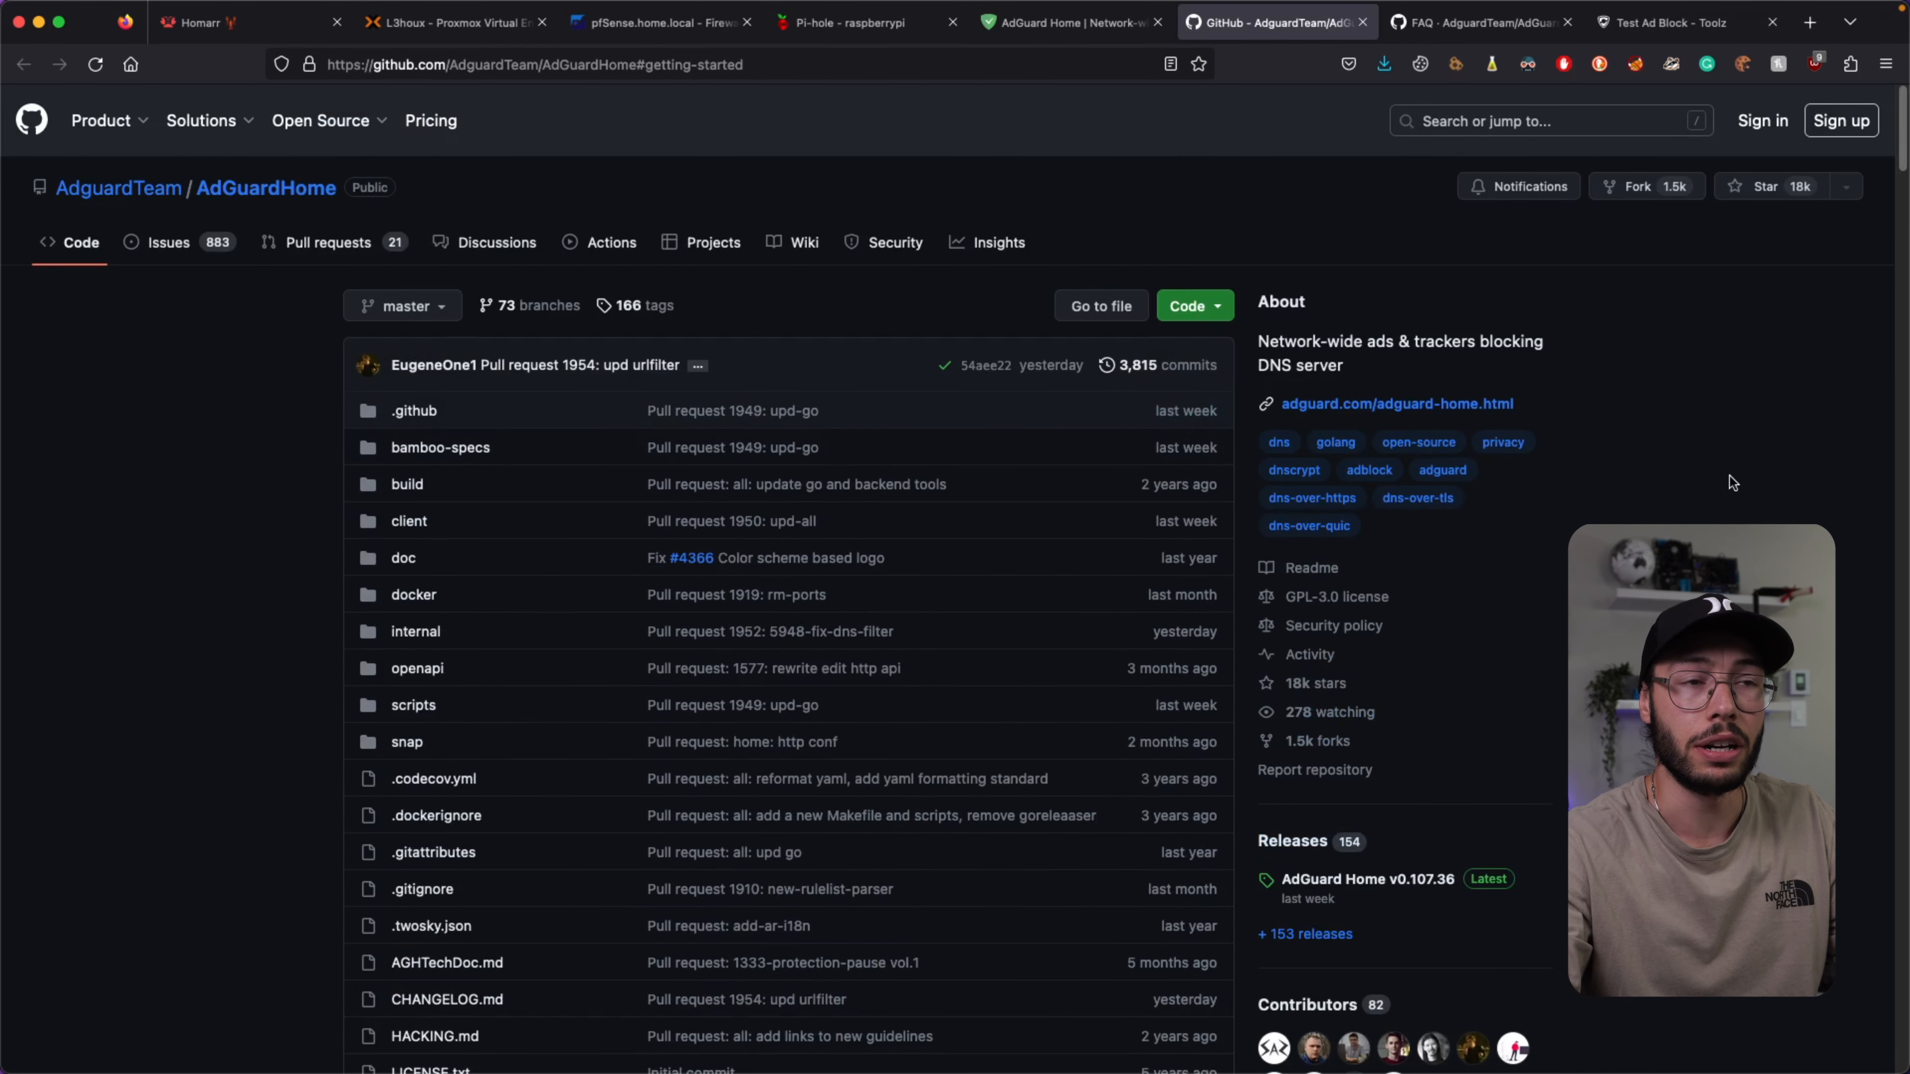
pyautogui.scroll(-10, 828, 520)
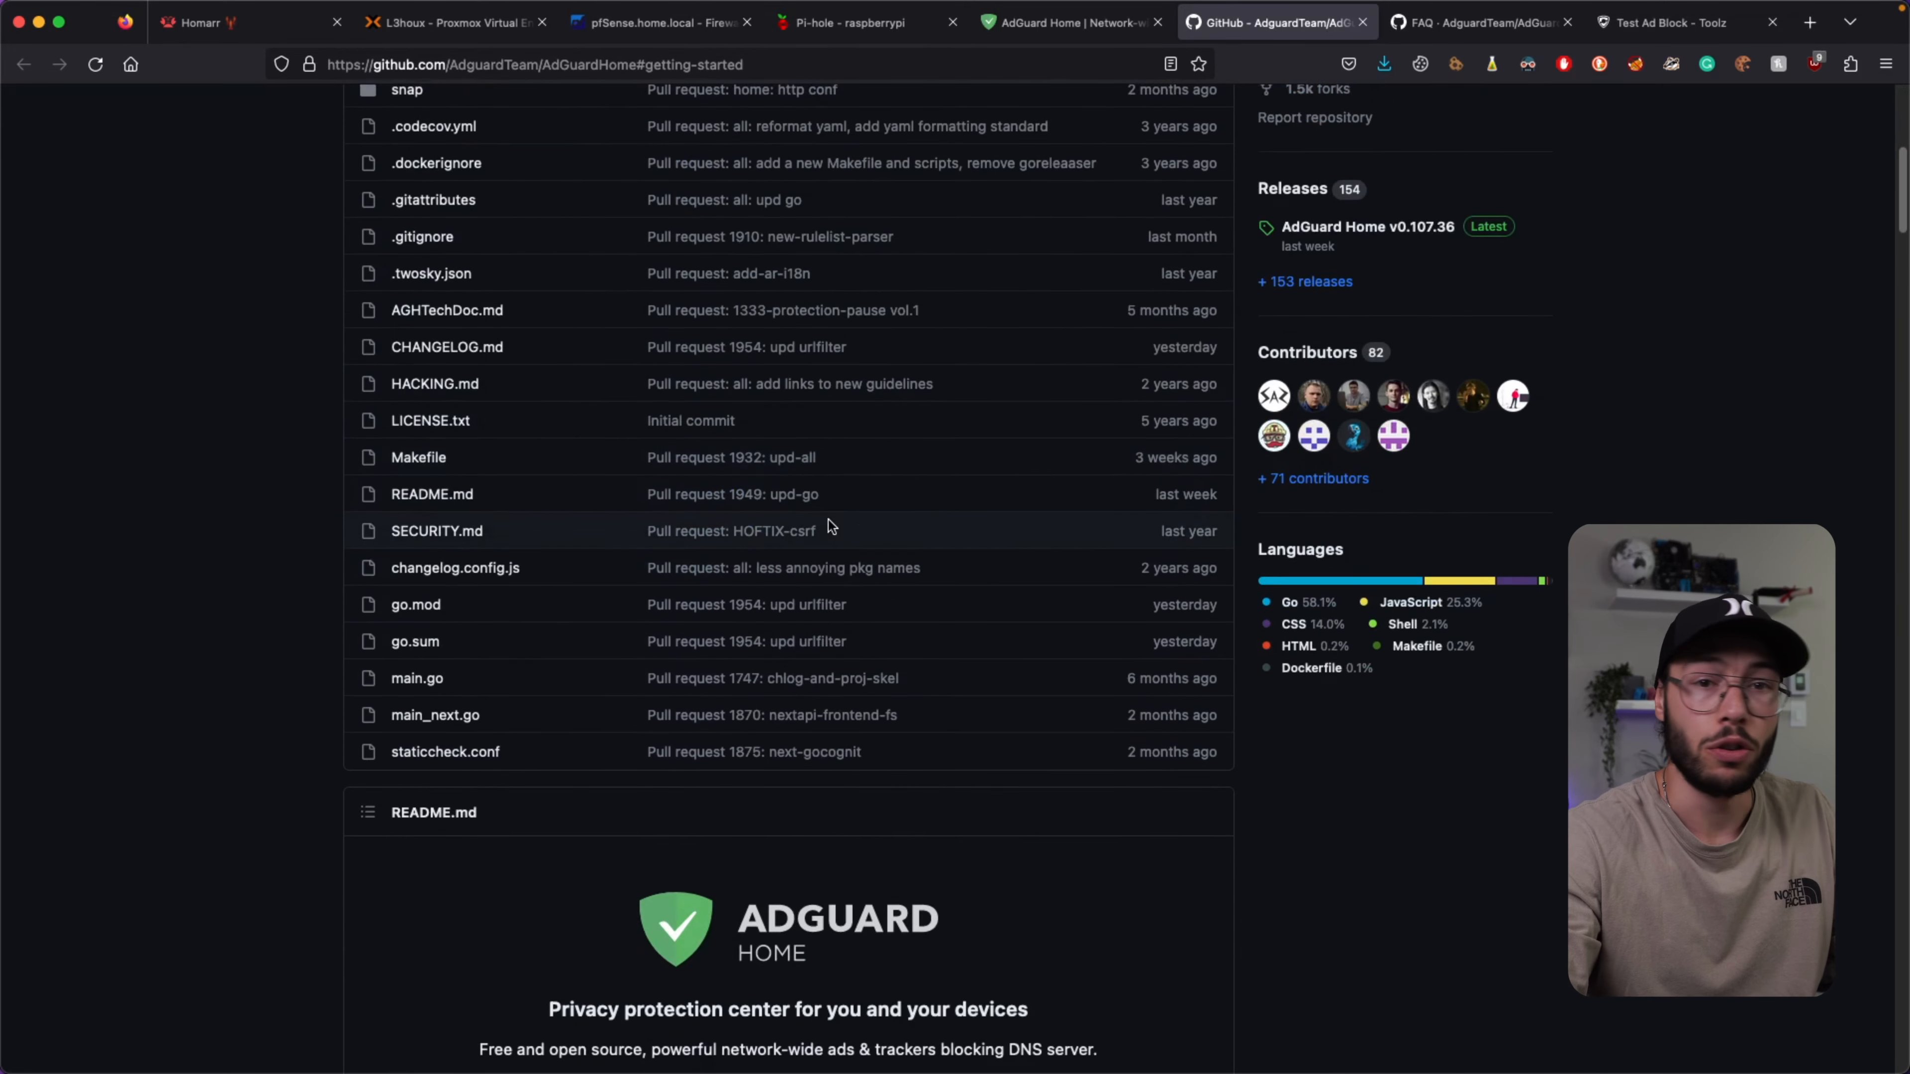
pyautogui.scroll(-5, 820, 521)
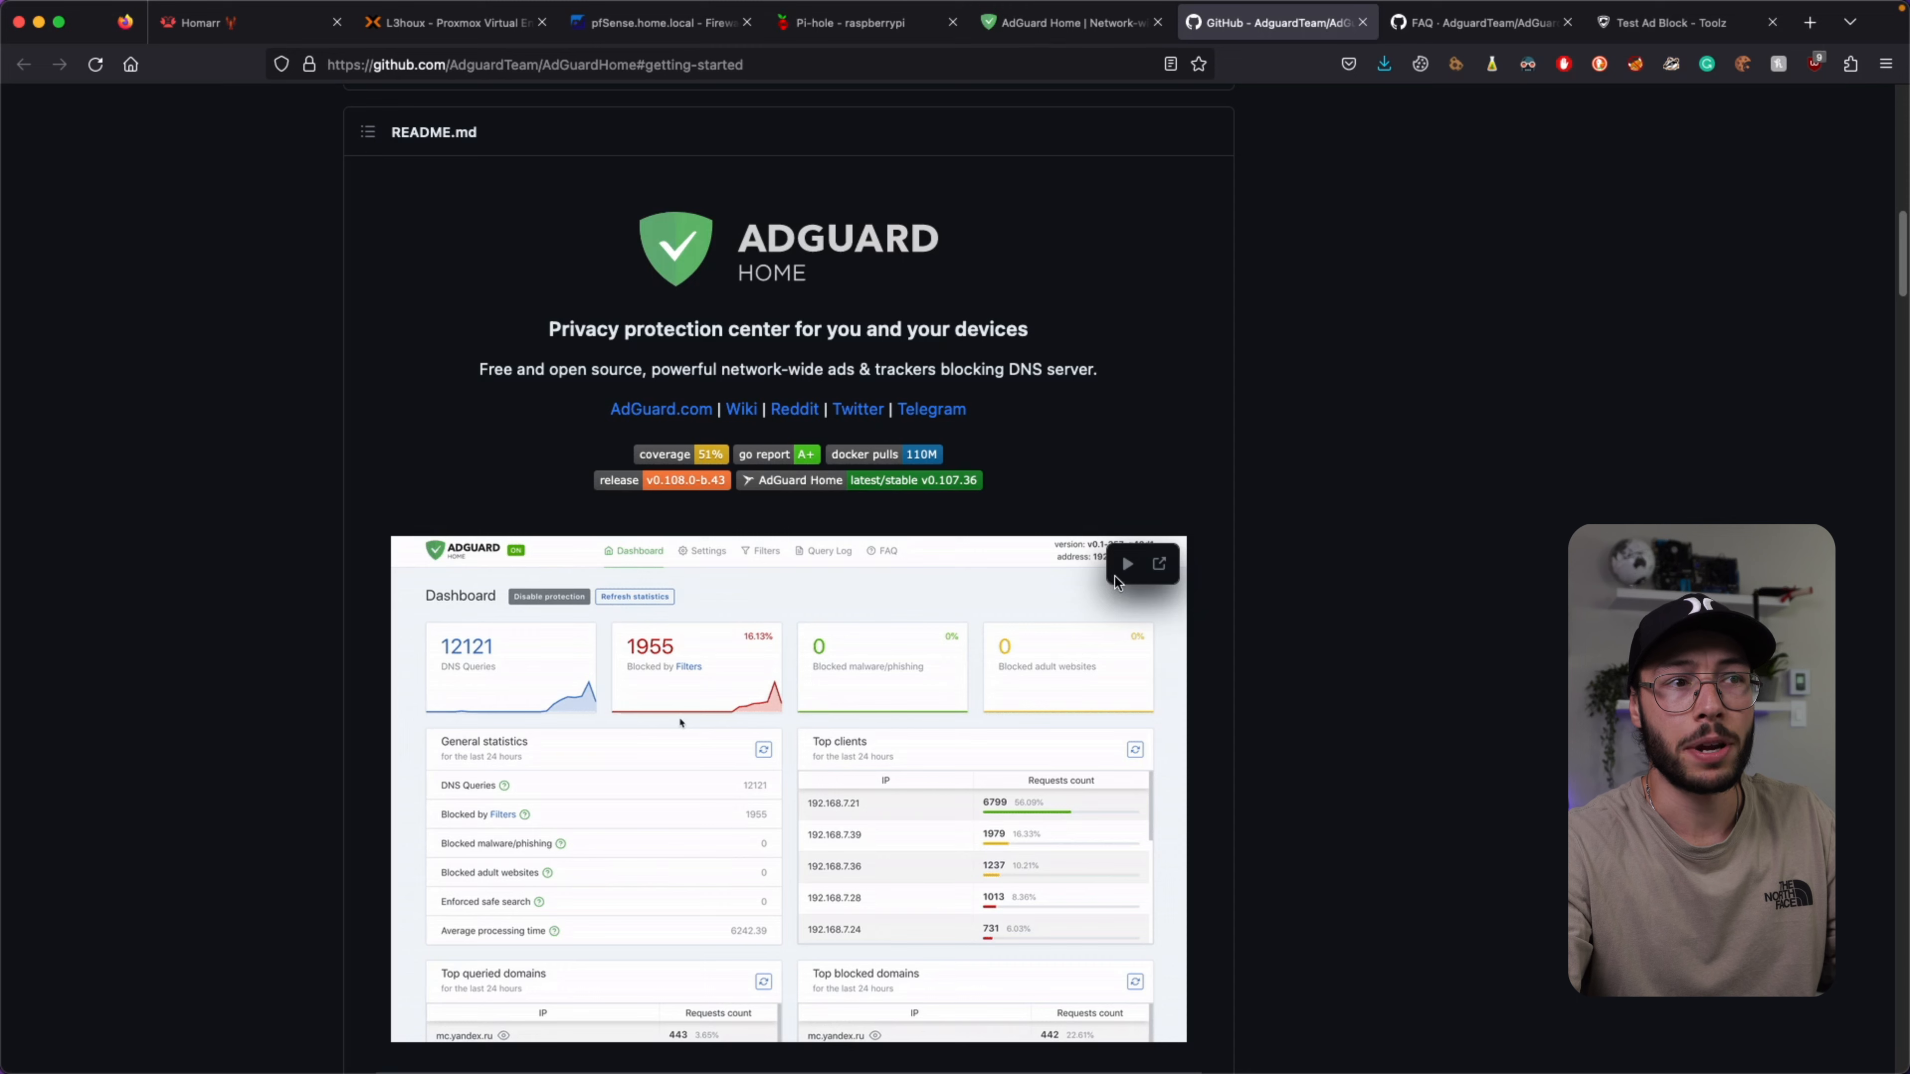
pyautogui.scroll(-5, 521, 369)
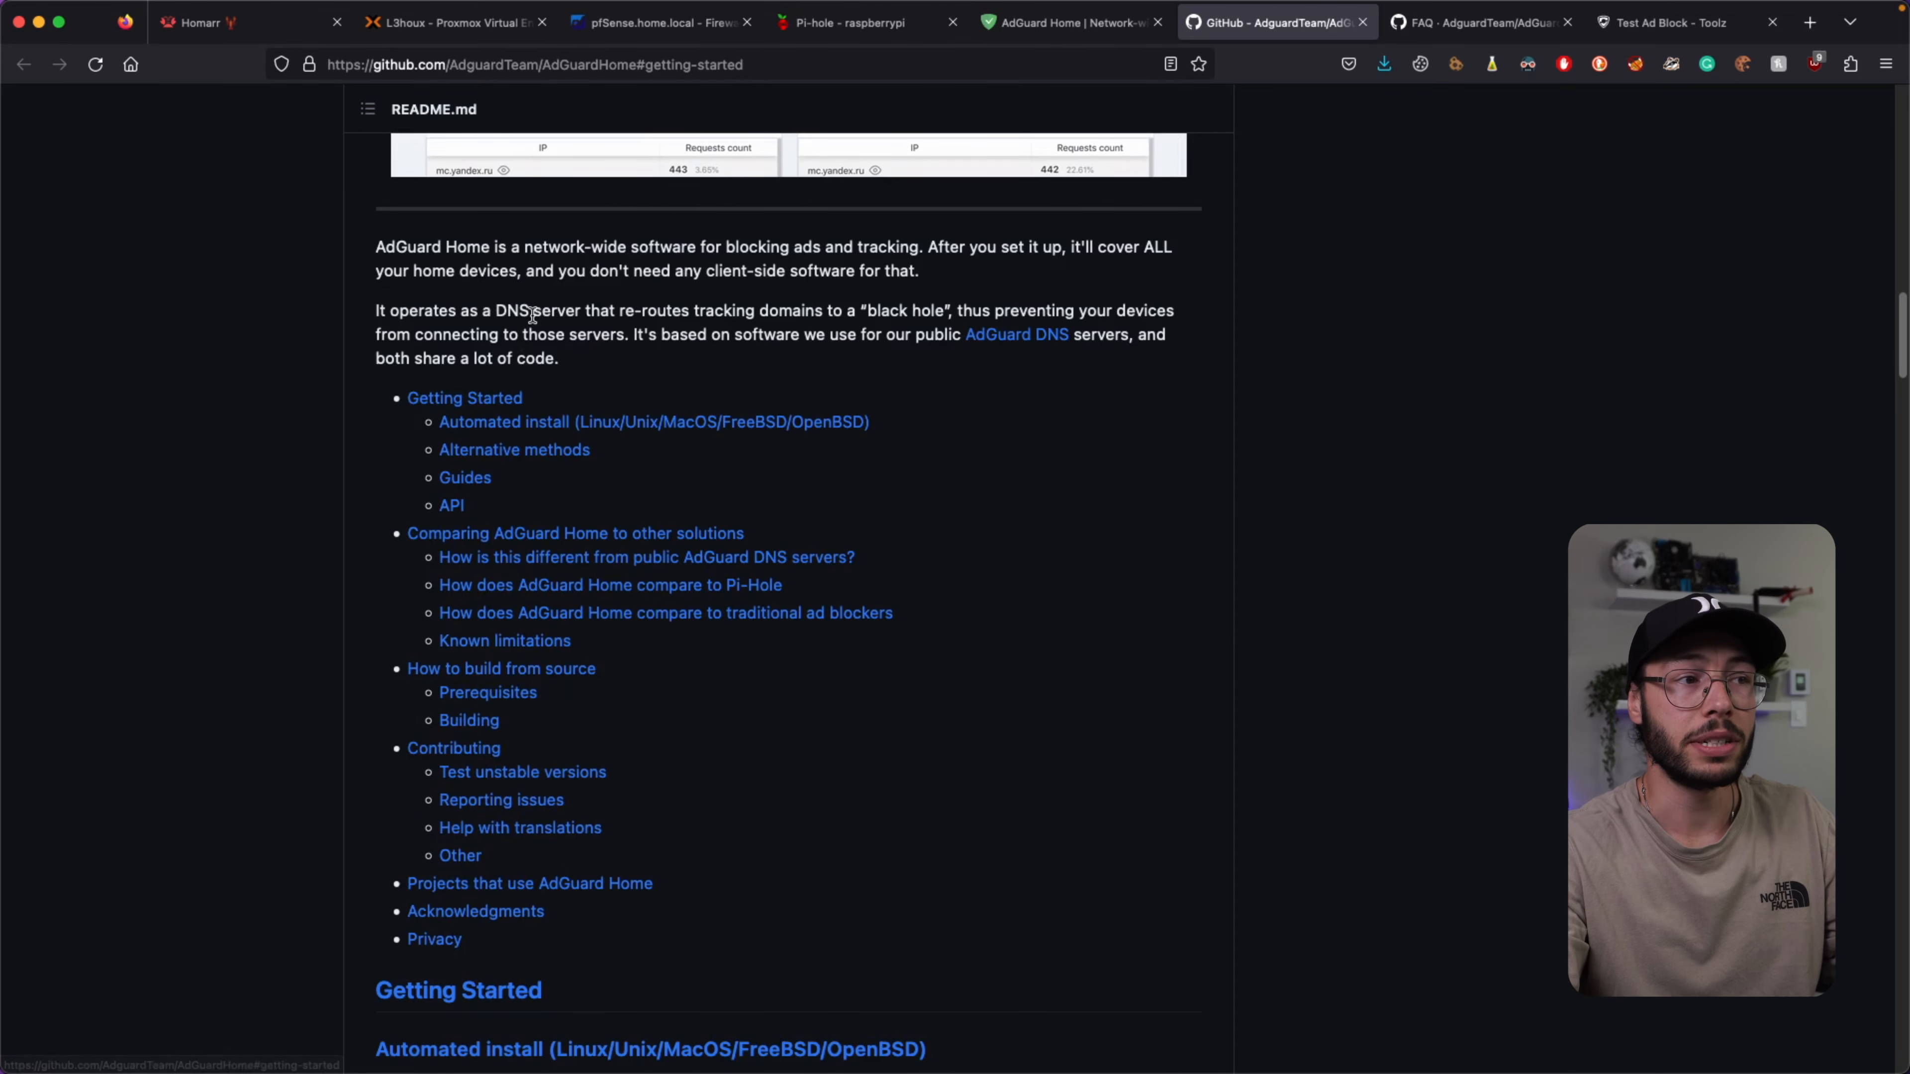
pyautogui.scroll(-5, 530, 315)
pyautogui.scroll(-2, 531, 316)
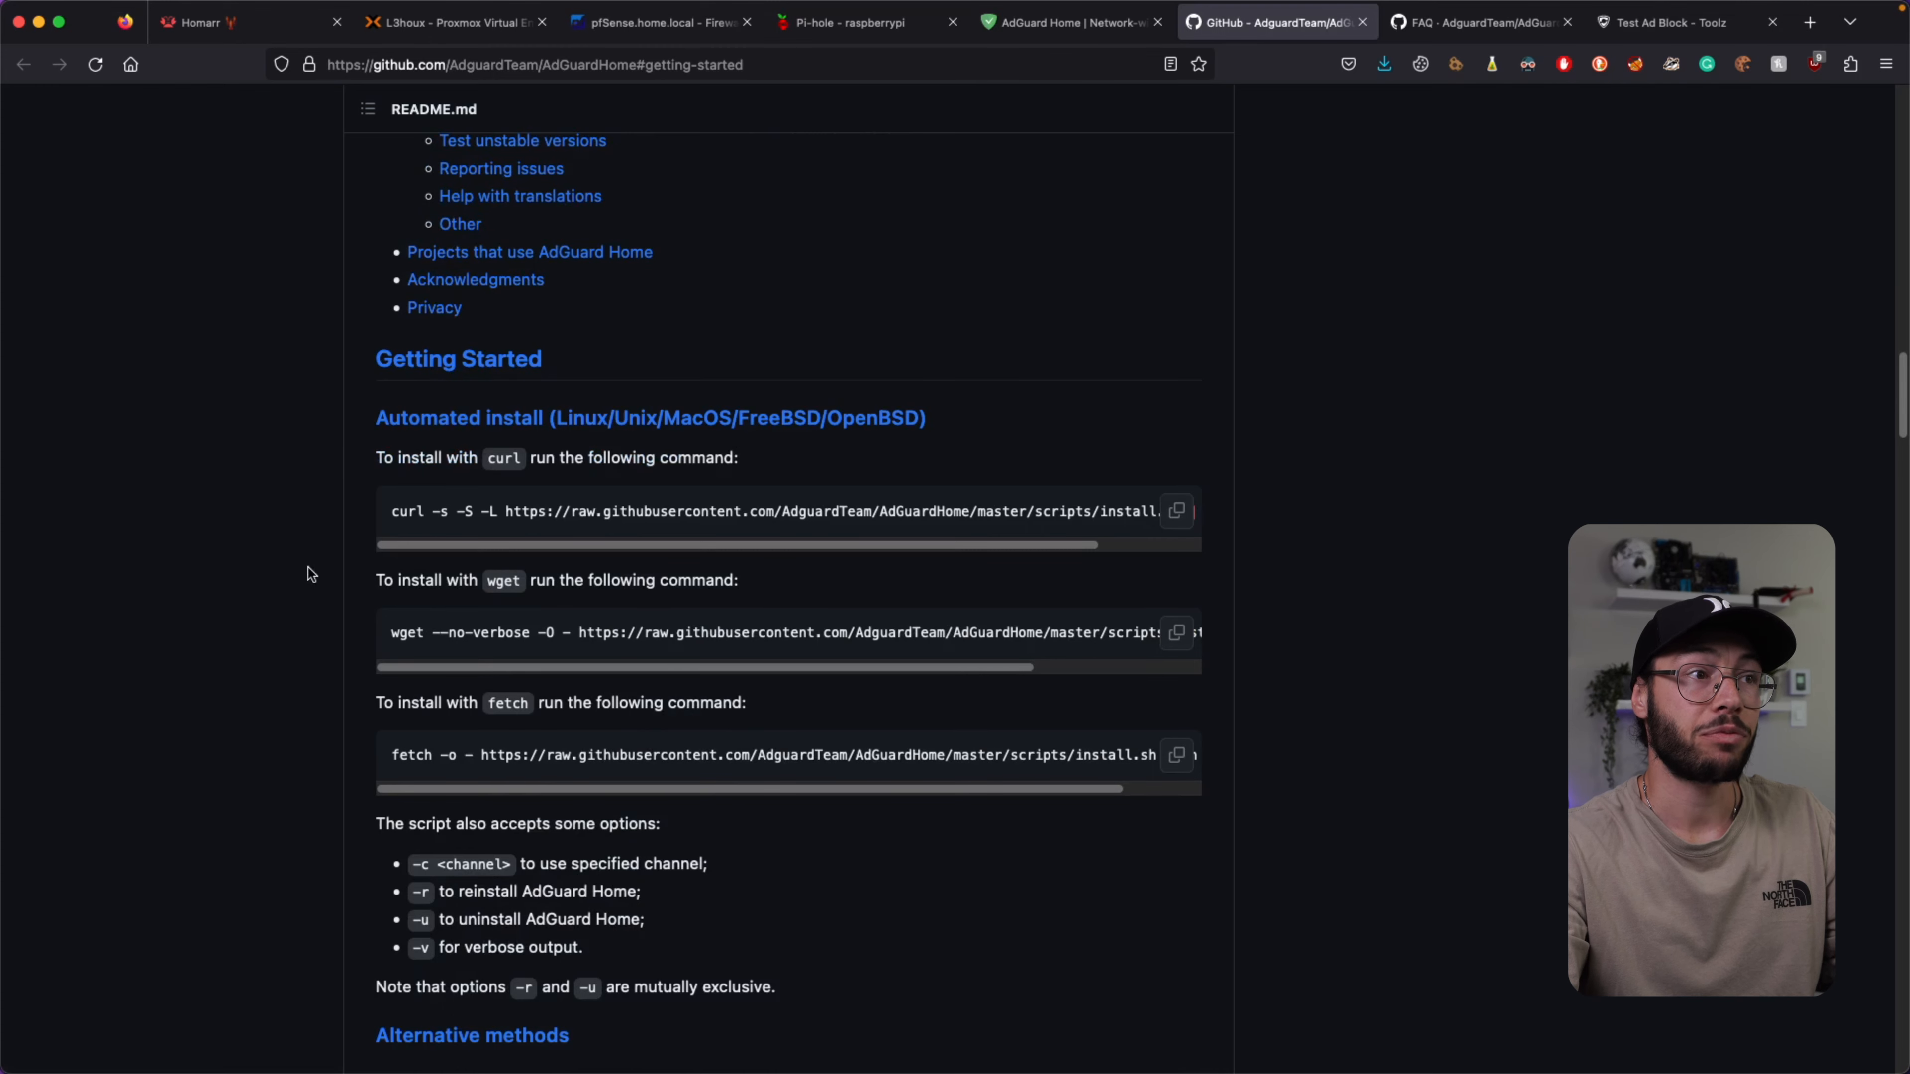
pyautogui.scroll(-3, 535, 495)
pyautogui.scroll(-5, 600, 468)
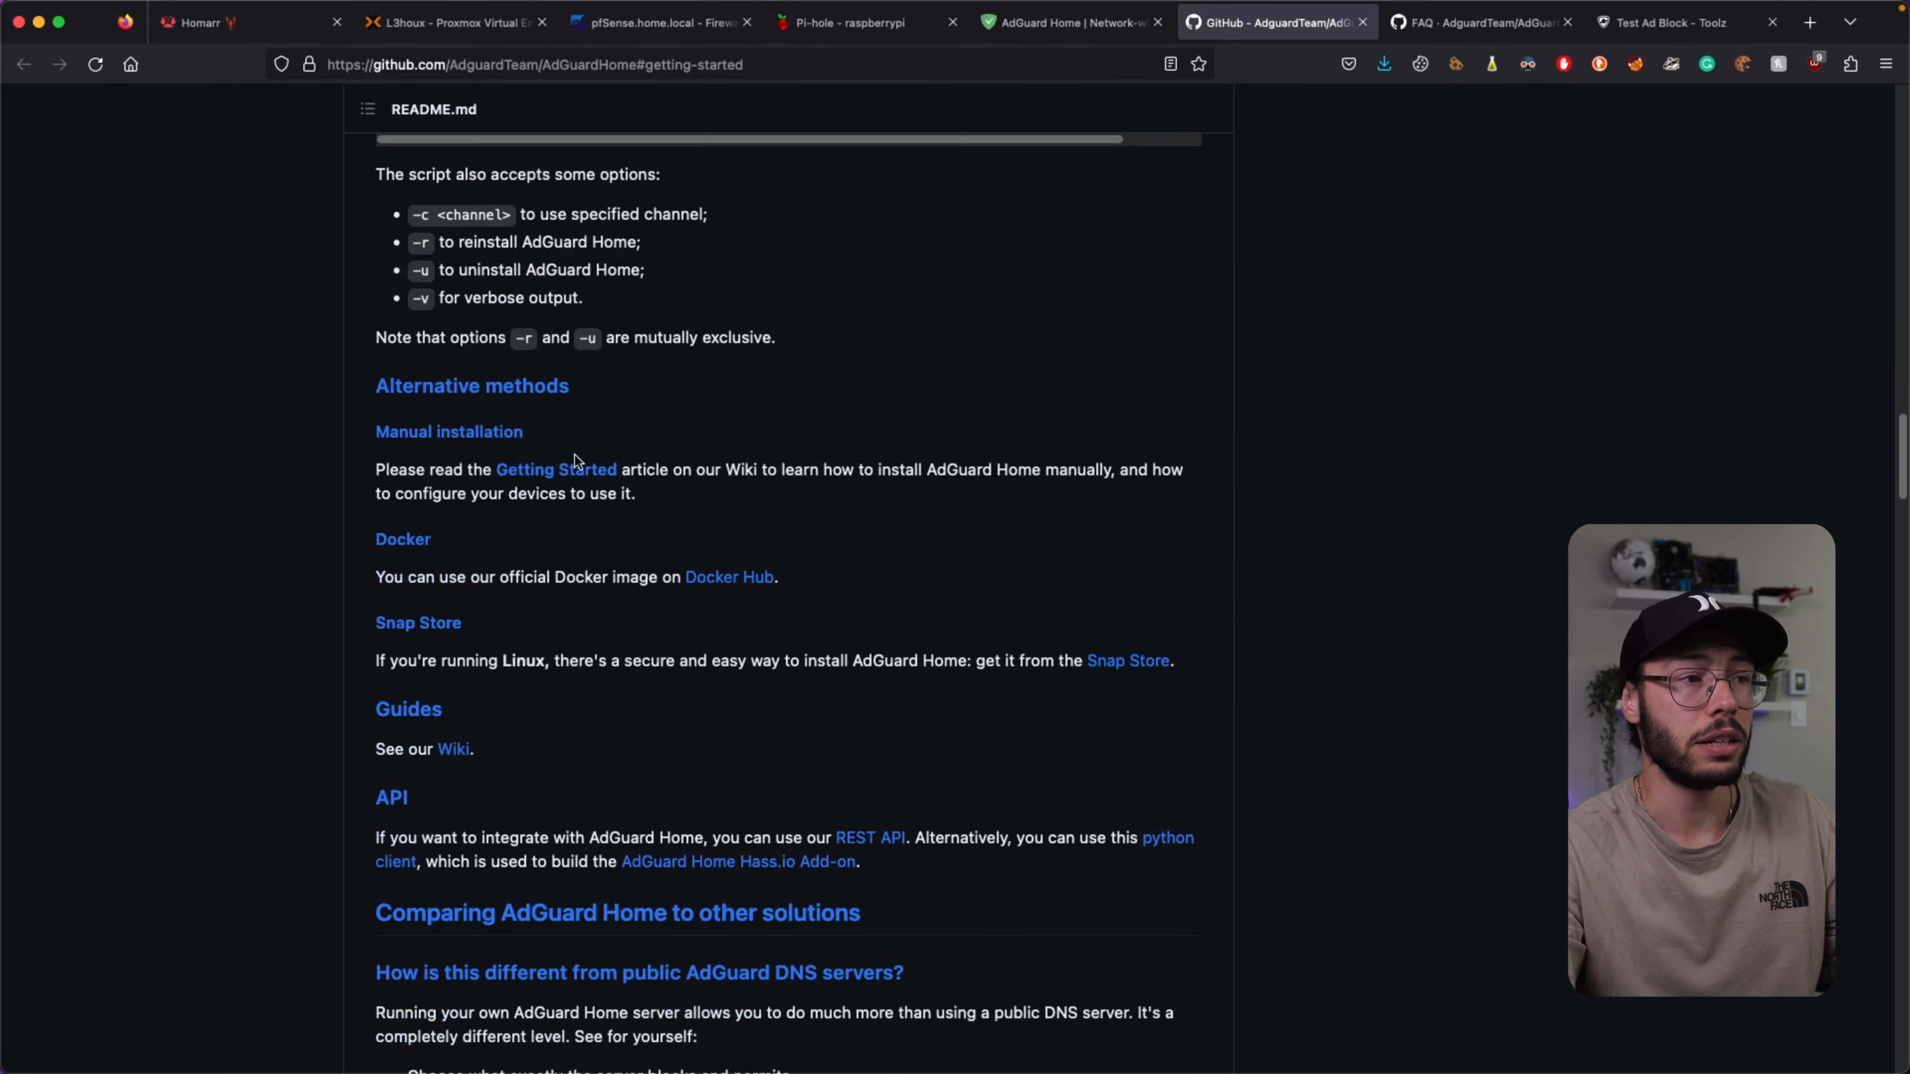
pyautogui.scroll(-6, 575, 455)
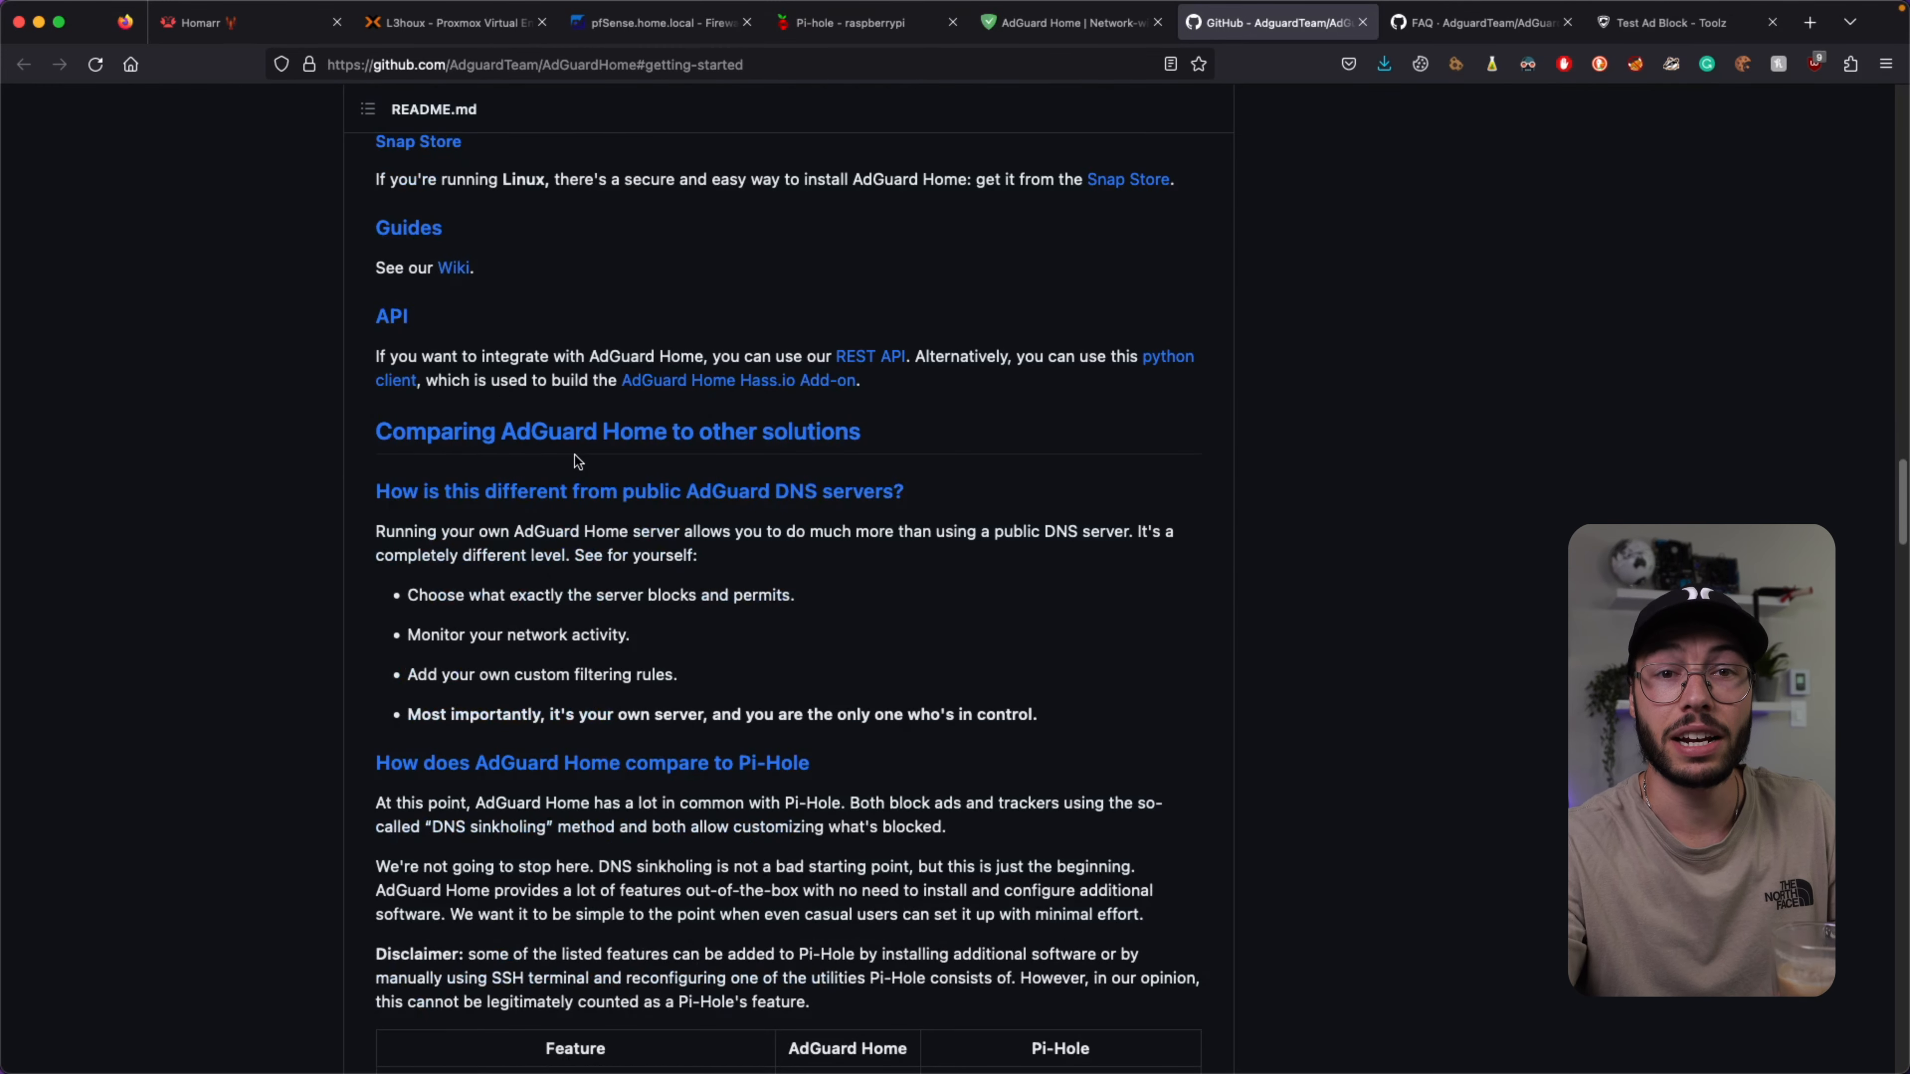
pyautogui.scroll(-7, 575, 456)
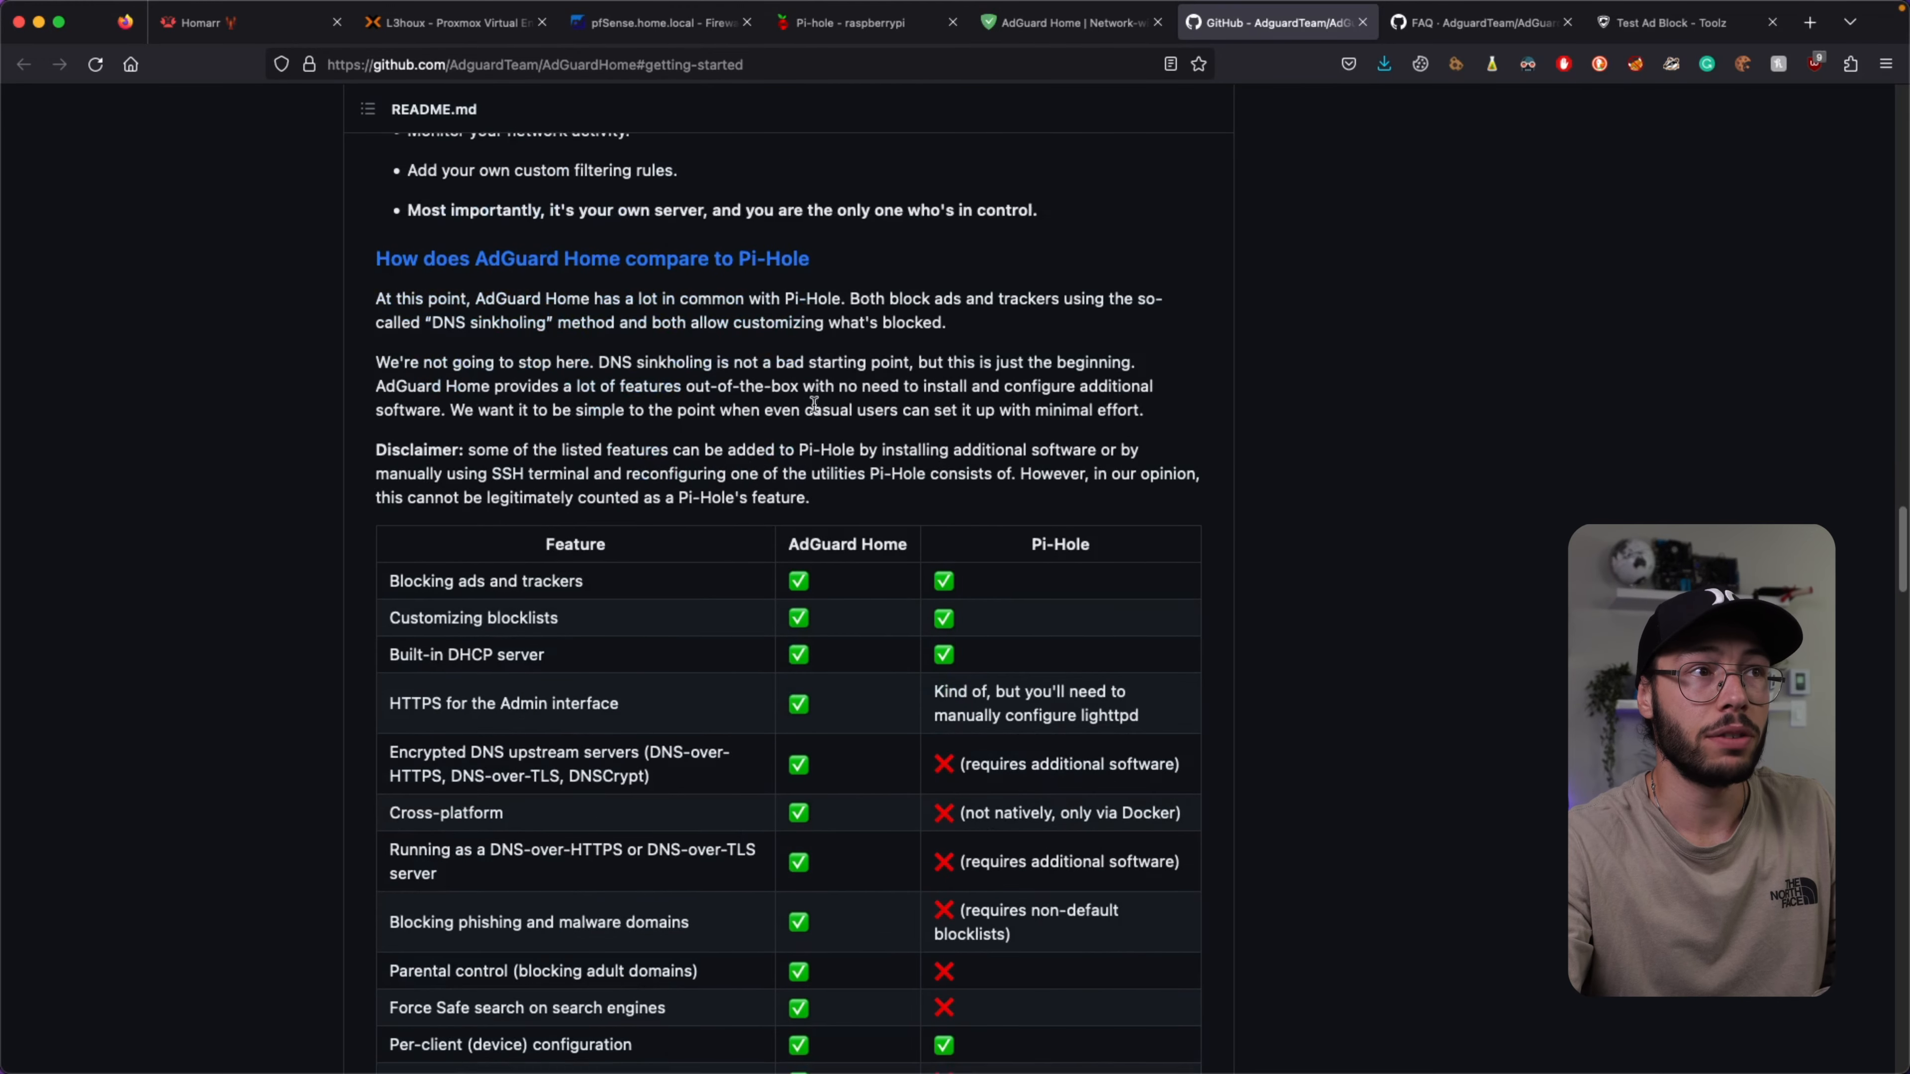
# Highlight the comparison rows: blocklists, built-in DHCP, HTTPS admin, encrypted DNS upstreams, cross-platform.
pyautogui.moveTo(376, 226); pyautogui.dragTo(1278, 796)
pyautogui.click(1279, 796)
pyautogui.scroll(3, 1151, 636)
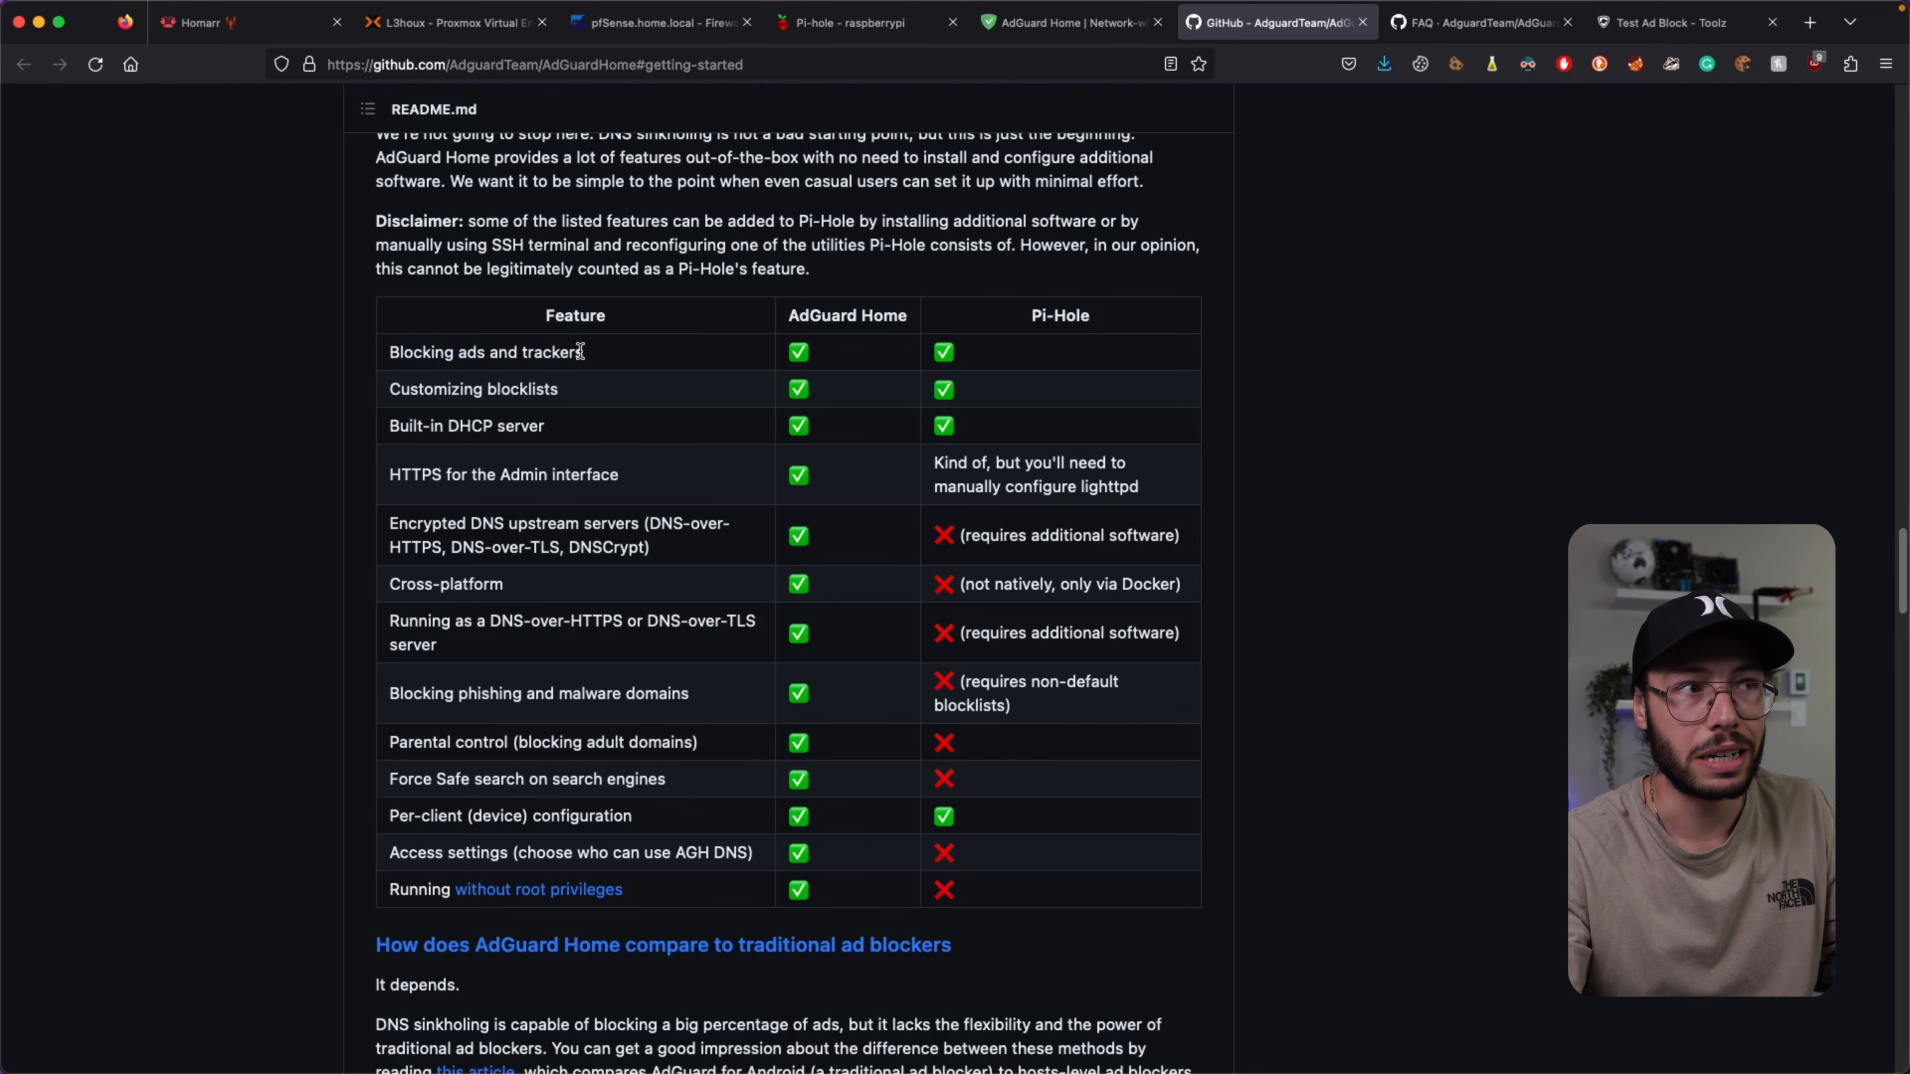
pyautogui.moveTo(410, 389); pyautogui.dragTo(610, 386)
pyautogui.click(611, 386)
pyautogui.moveTo(400, 427); pyautogui.dragTo(484, 427)
pyautogui.click(589, 427)
pyautogui.moveTo(402, 476); pyautogui.dragTo(651, 486)
pyautogui.click(652, 485)
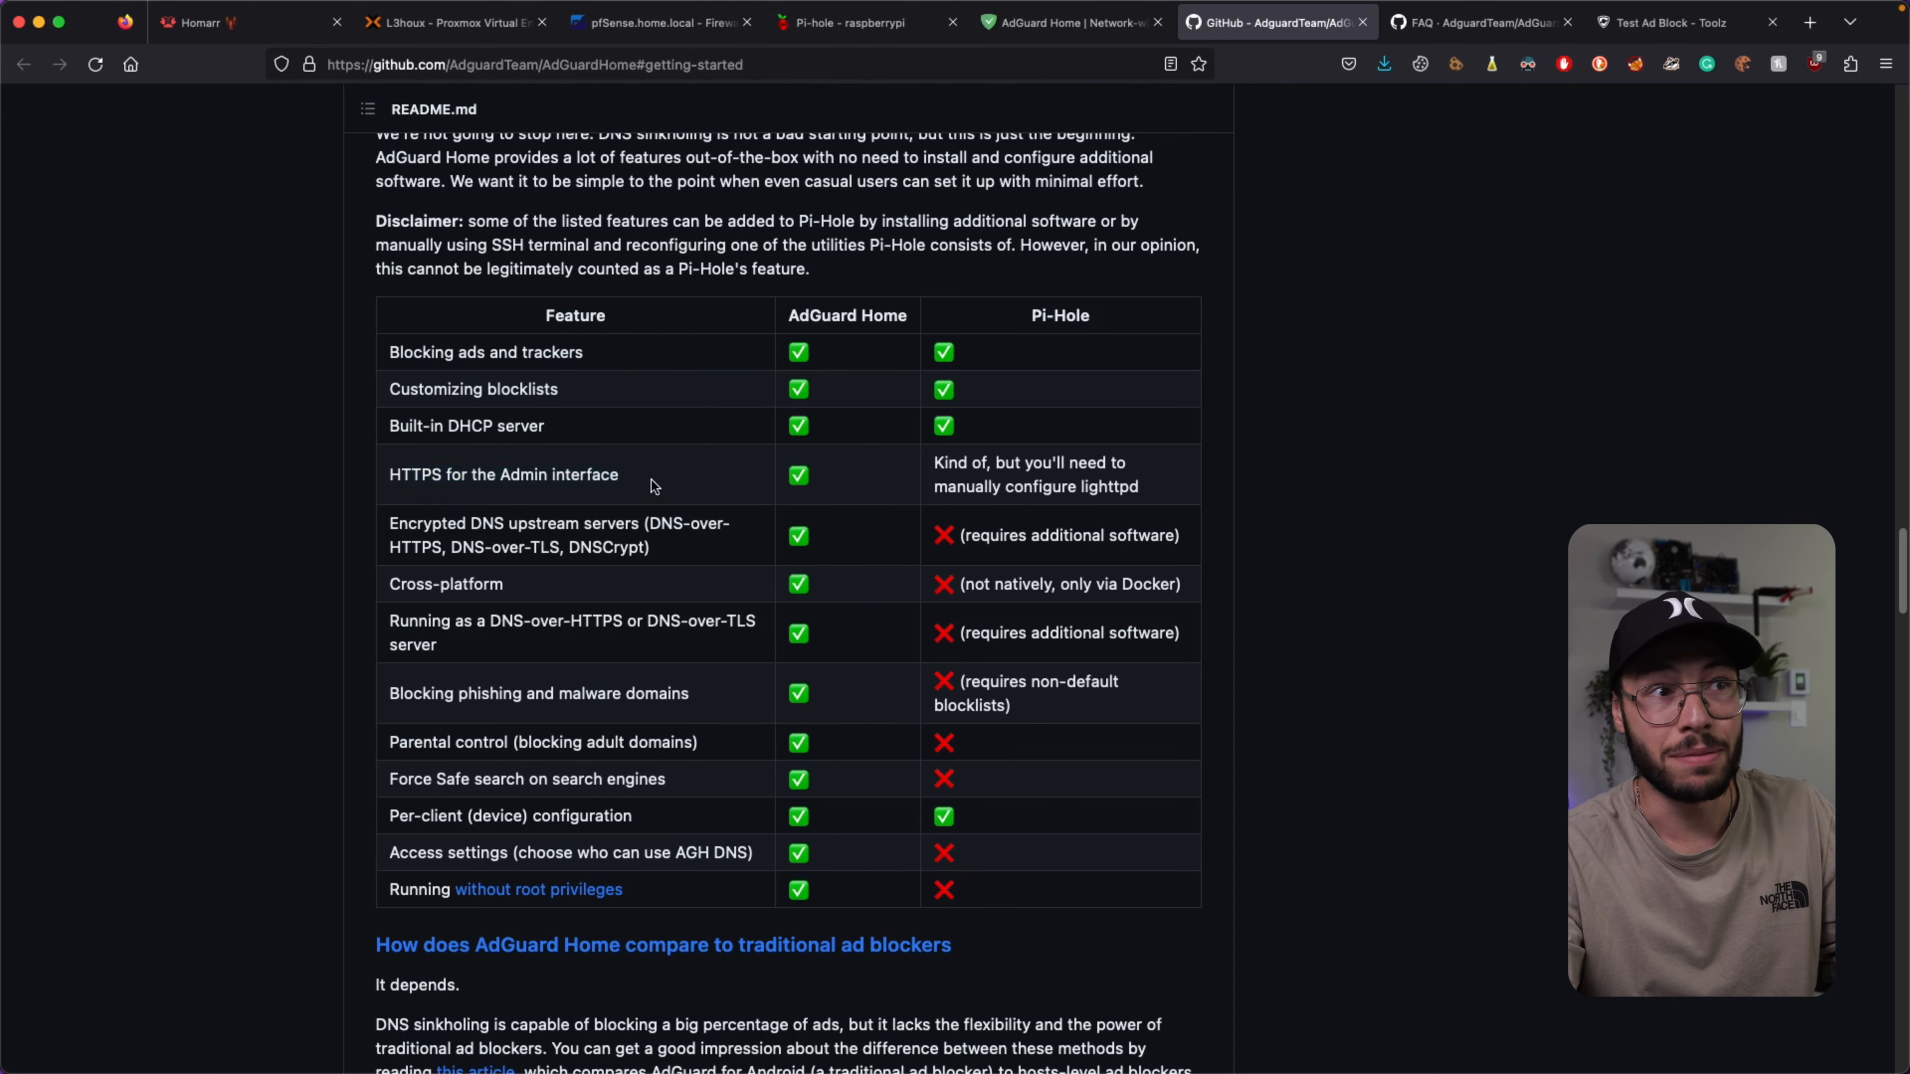
pyautogui.moveTo(401, 523); pyautogui.dragTo(689, 557)
pyautogui.click(689, 556)
pyautogui.moveTo(407, 584); pyautogui.dragTo(561, 586)
pyautogui.click(561, 585)
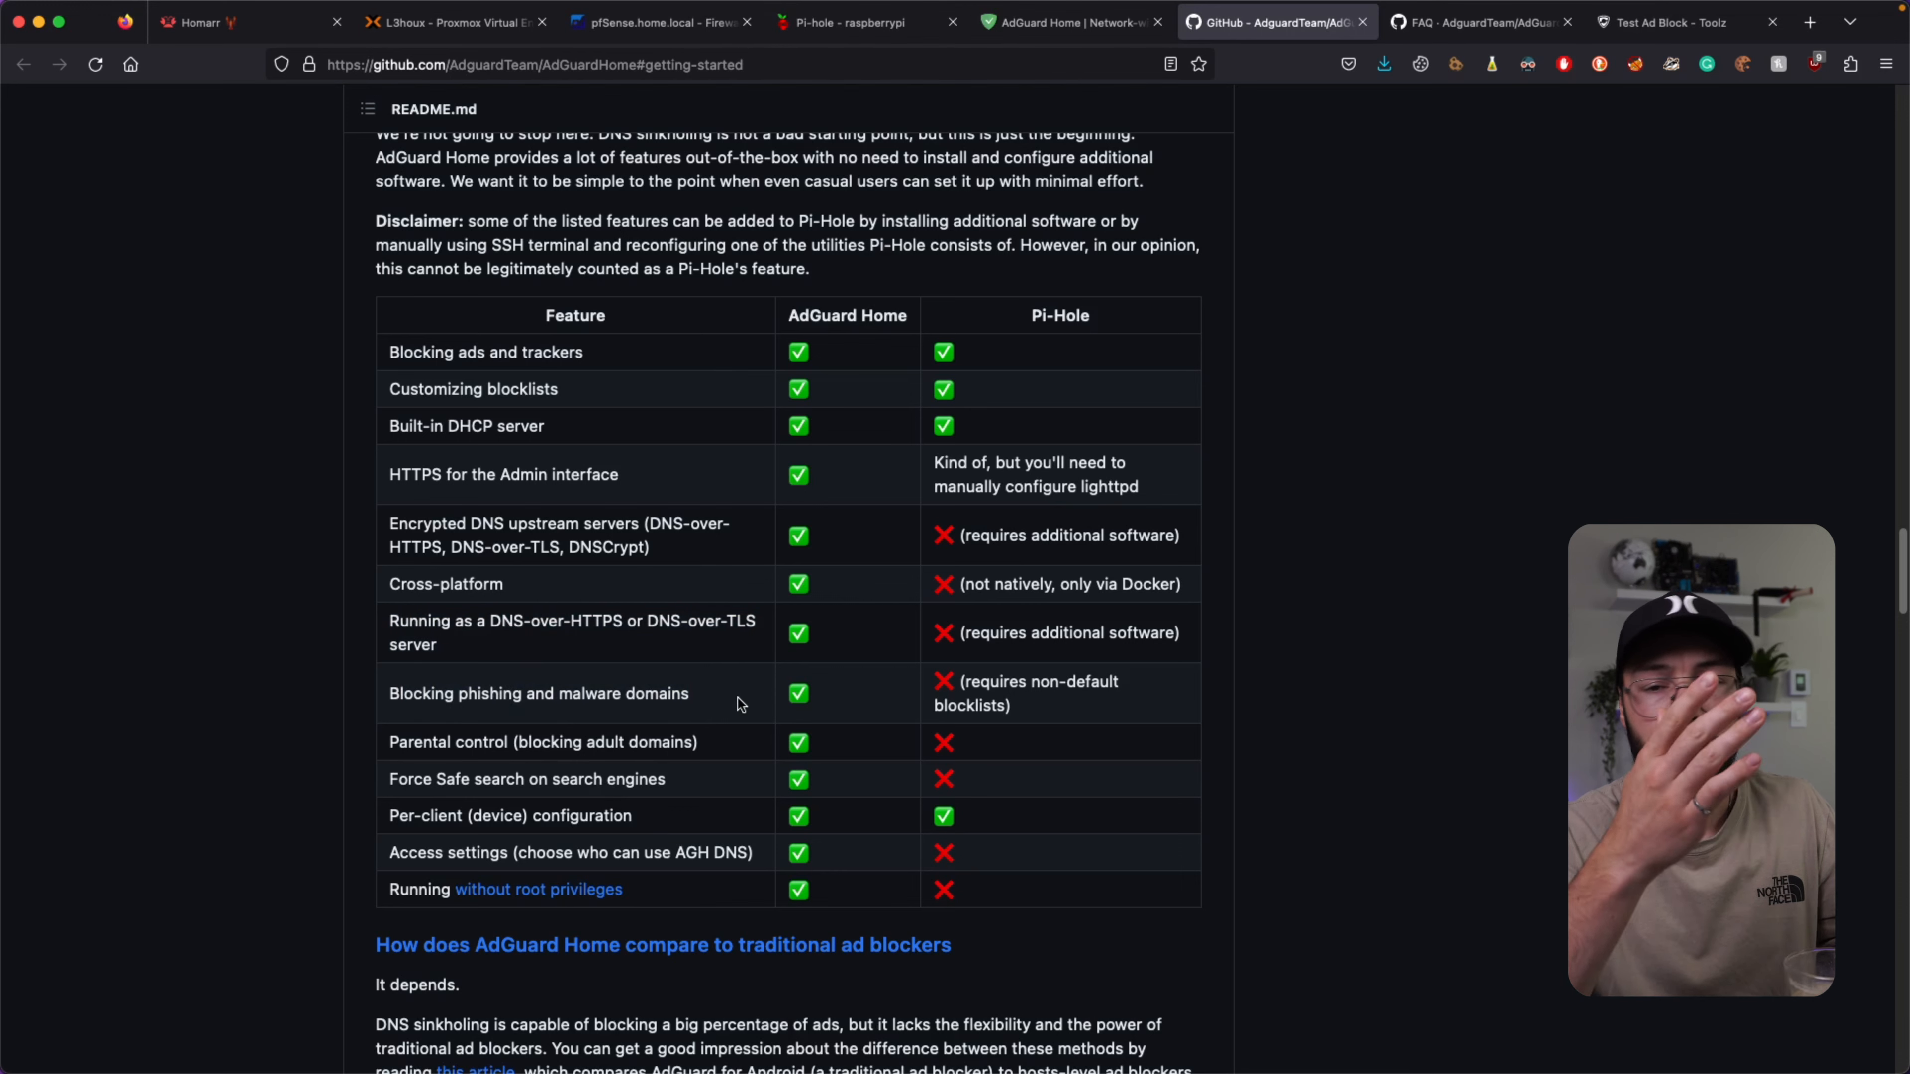
# Scroll back to the repository top and switch to the L3houx - Proxmox tab.
pyautogui.scroll(-1, 740, 705)
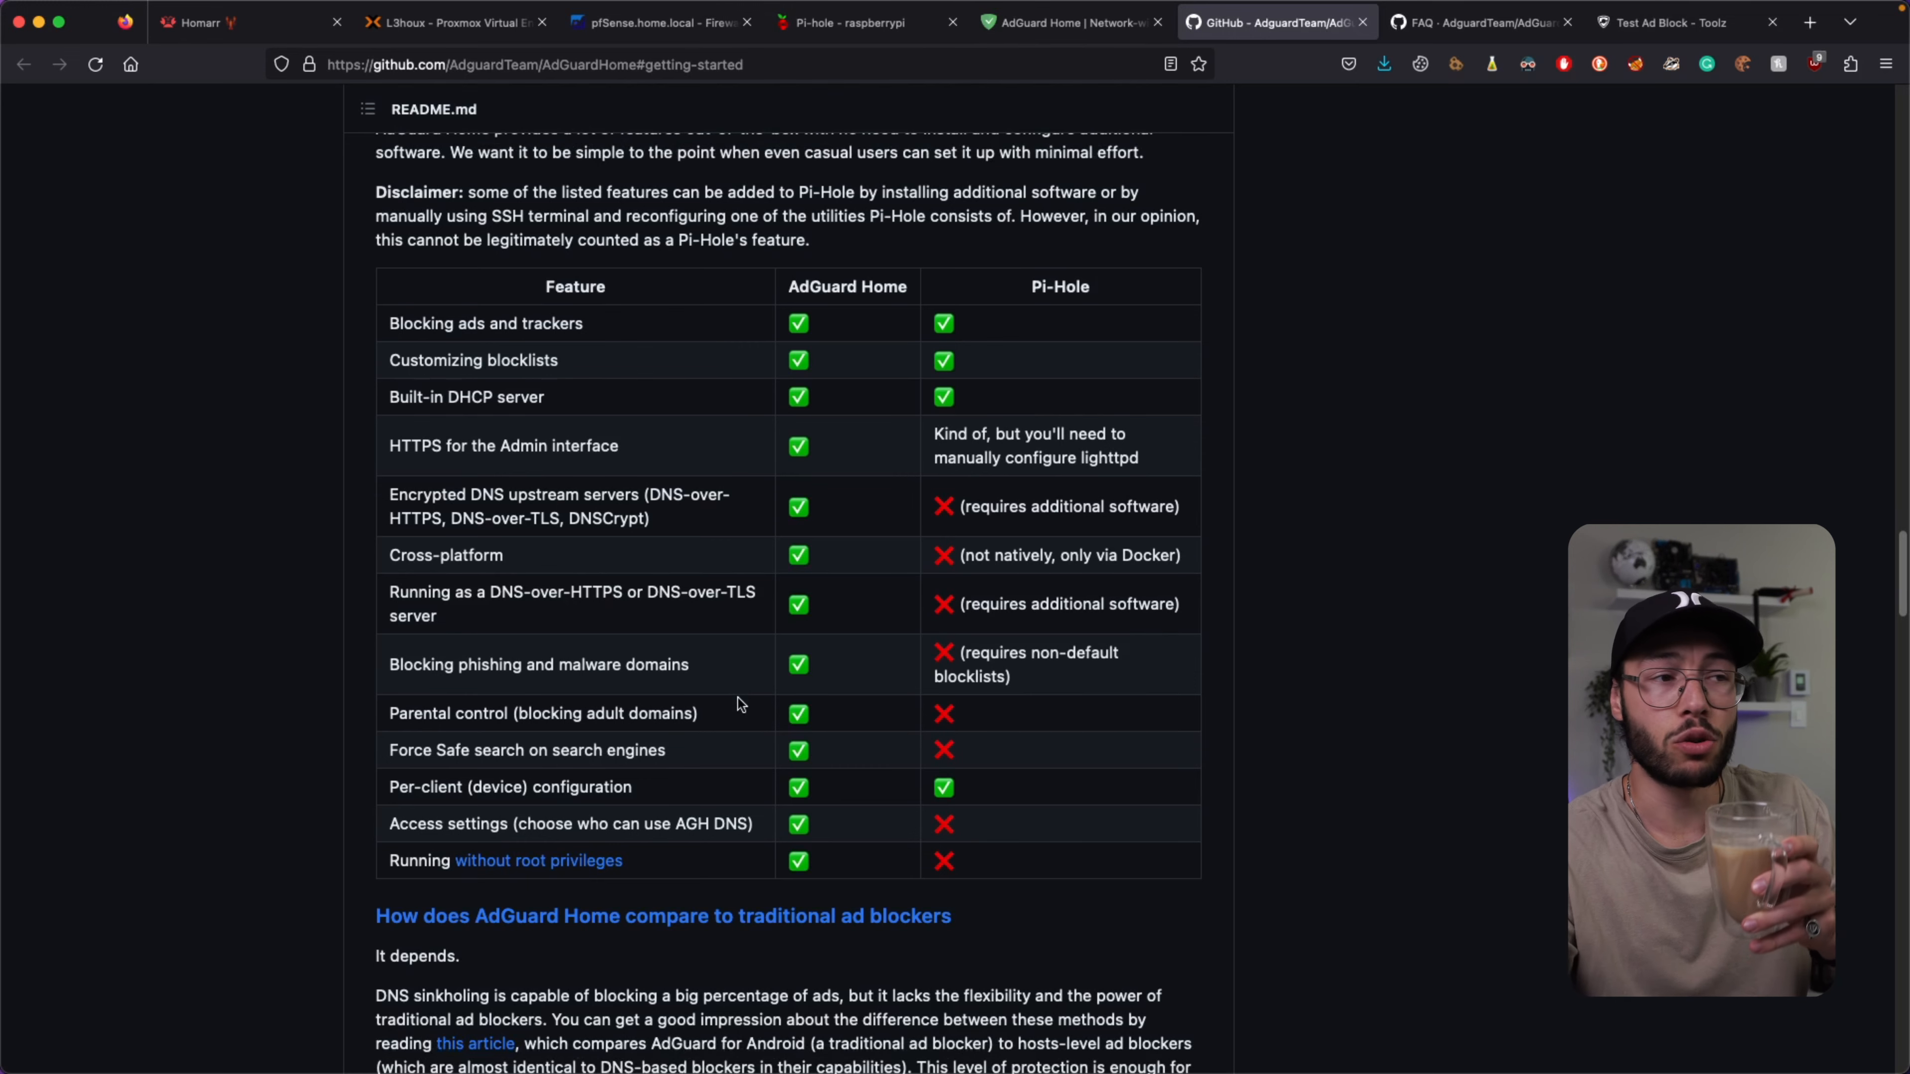
pyautogui.scroll(4, 737, 699)
pyautogui.scroll(-20, 725, 662)
pyautogui.scroll(-15, 782, 711)
pyautogui.scroll(20, 782, 723)
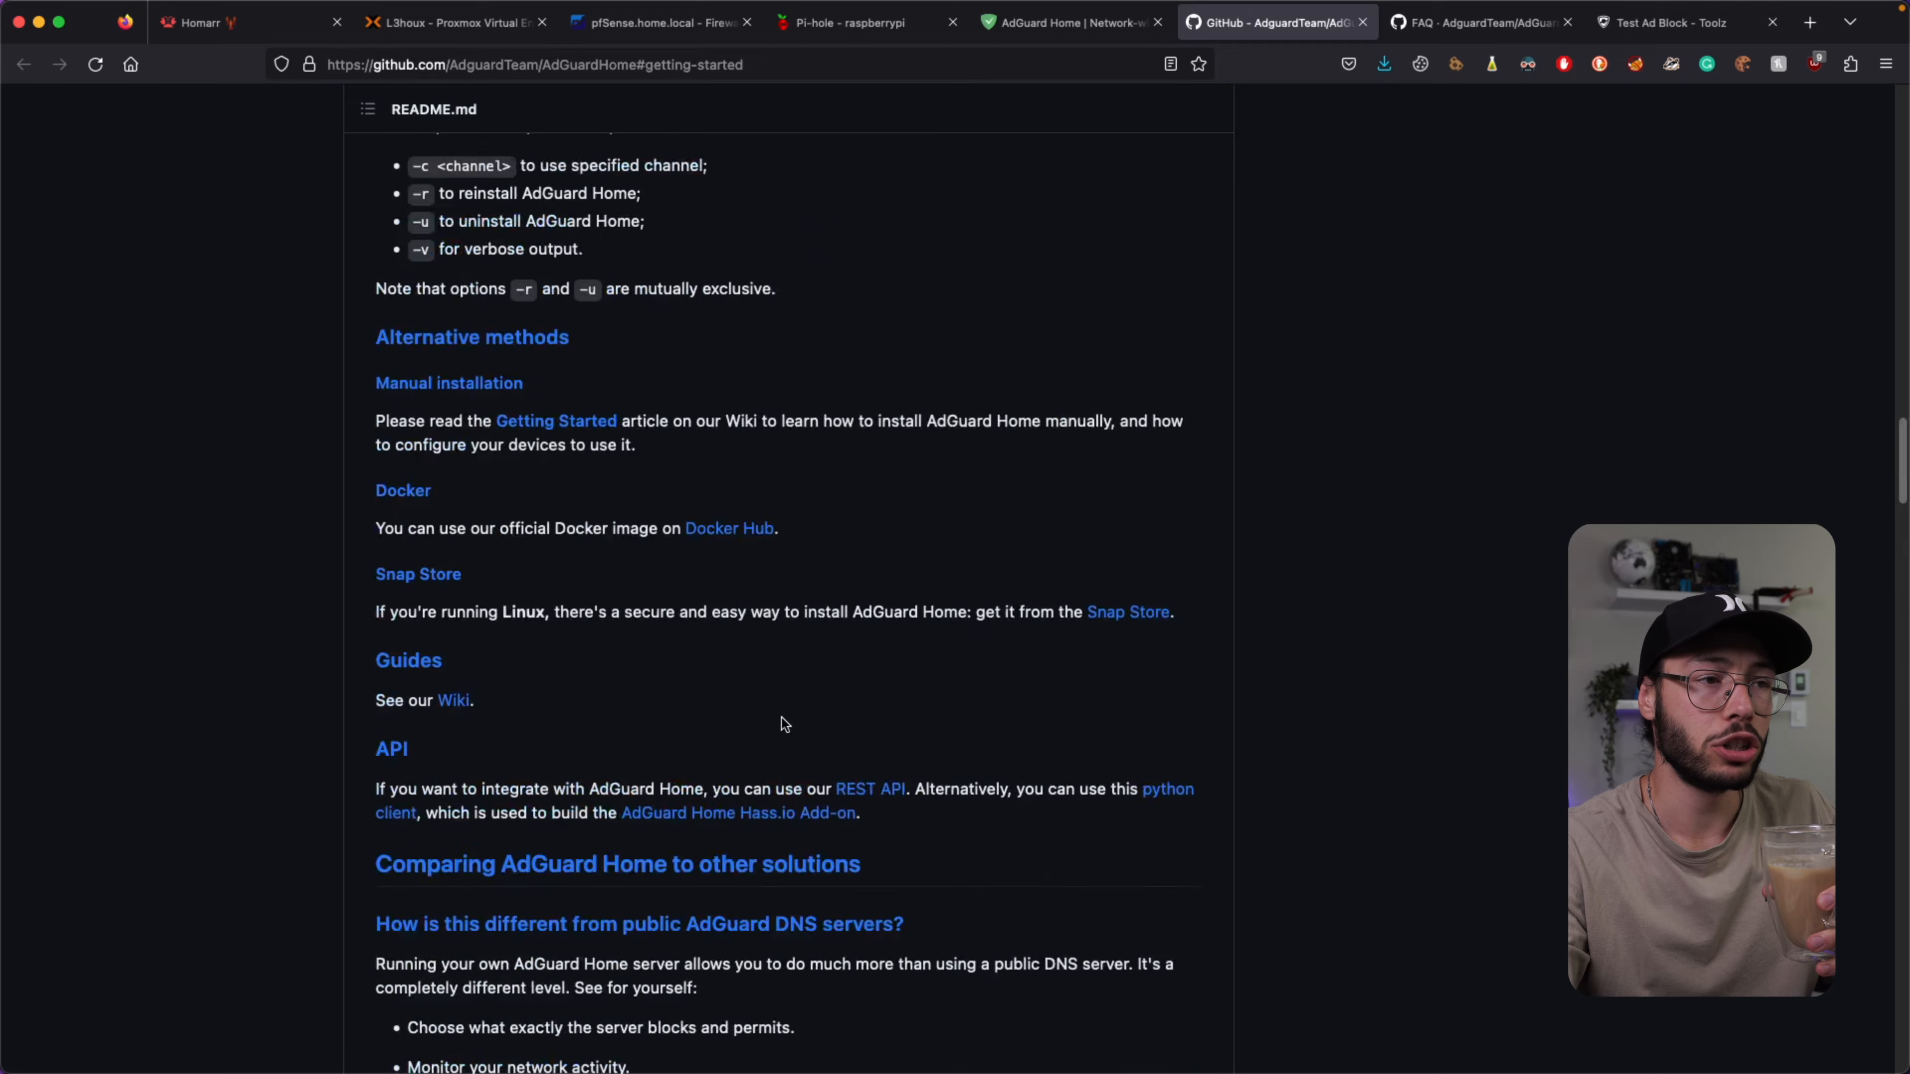
pyautogui.scroll(15, 781, 724)
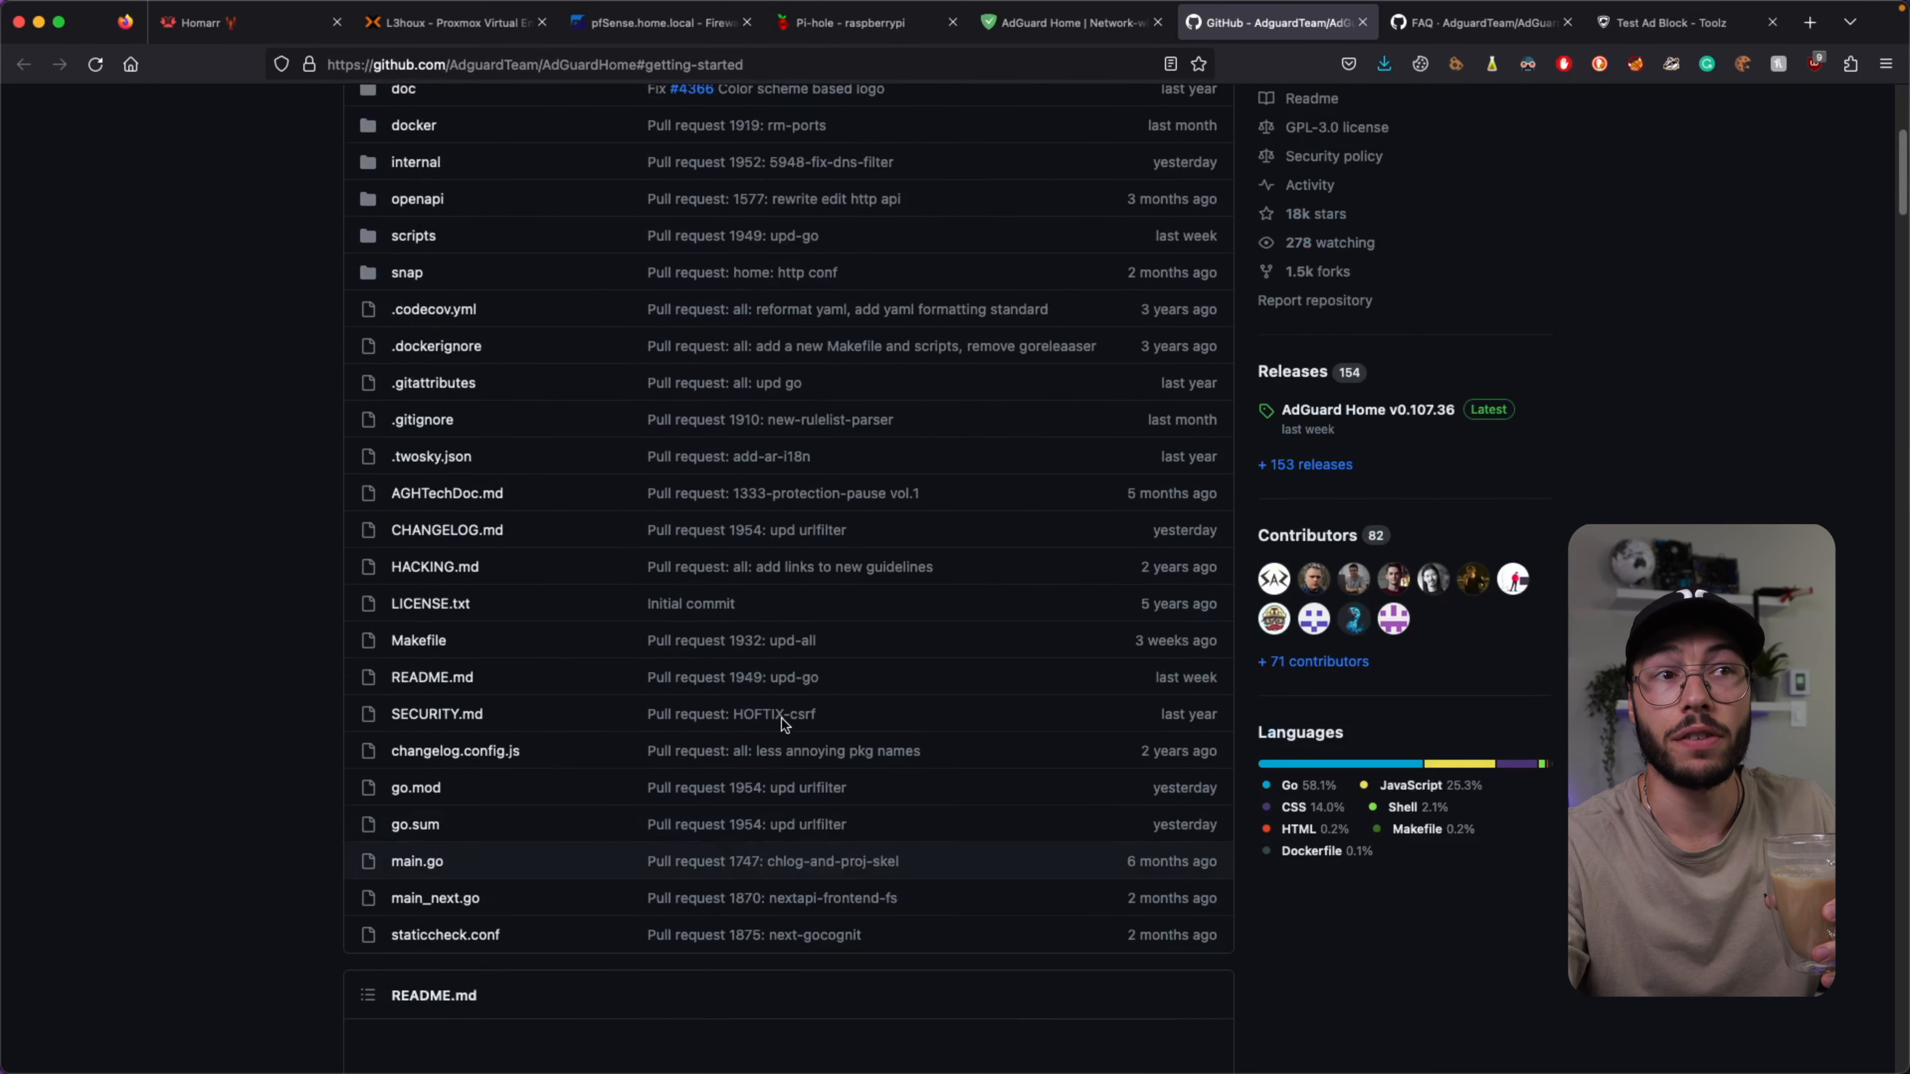
pyautogui.scroll(10, 804, 684)
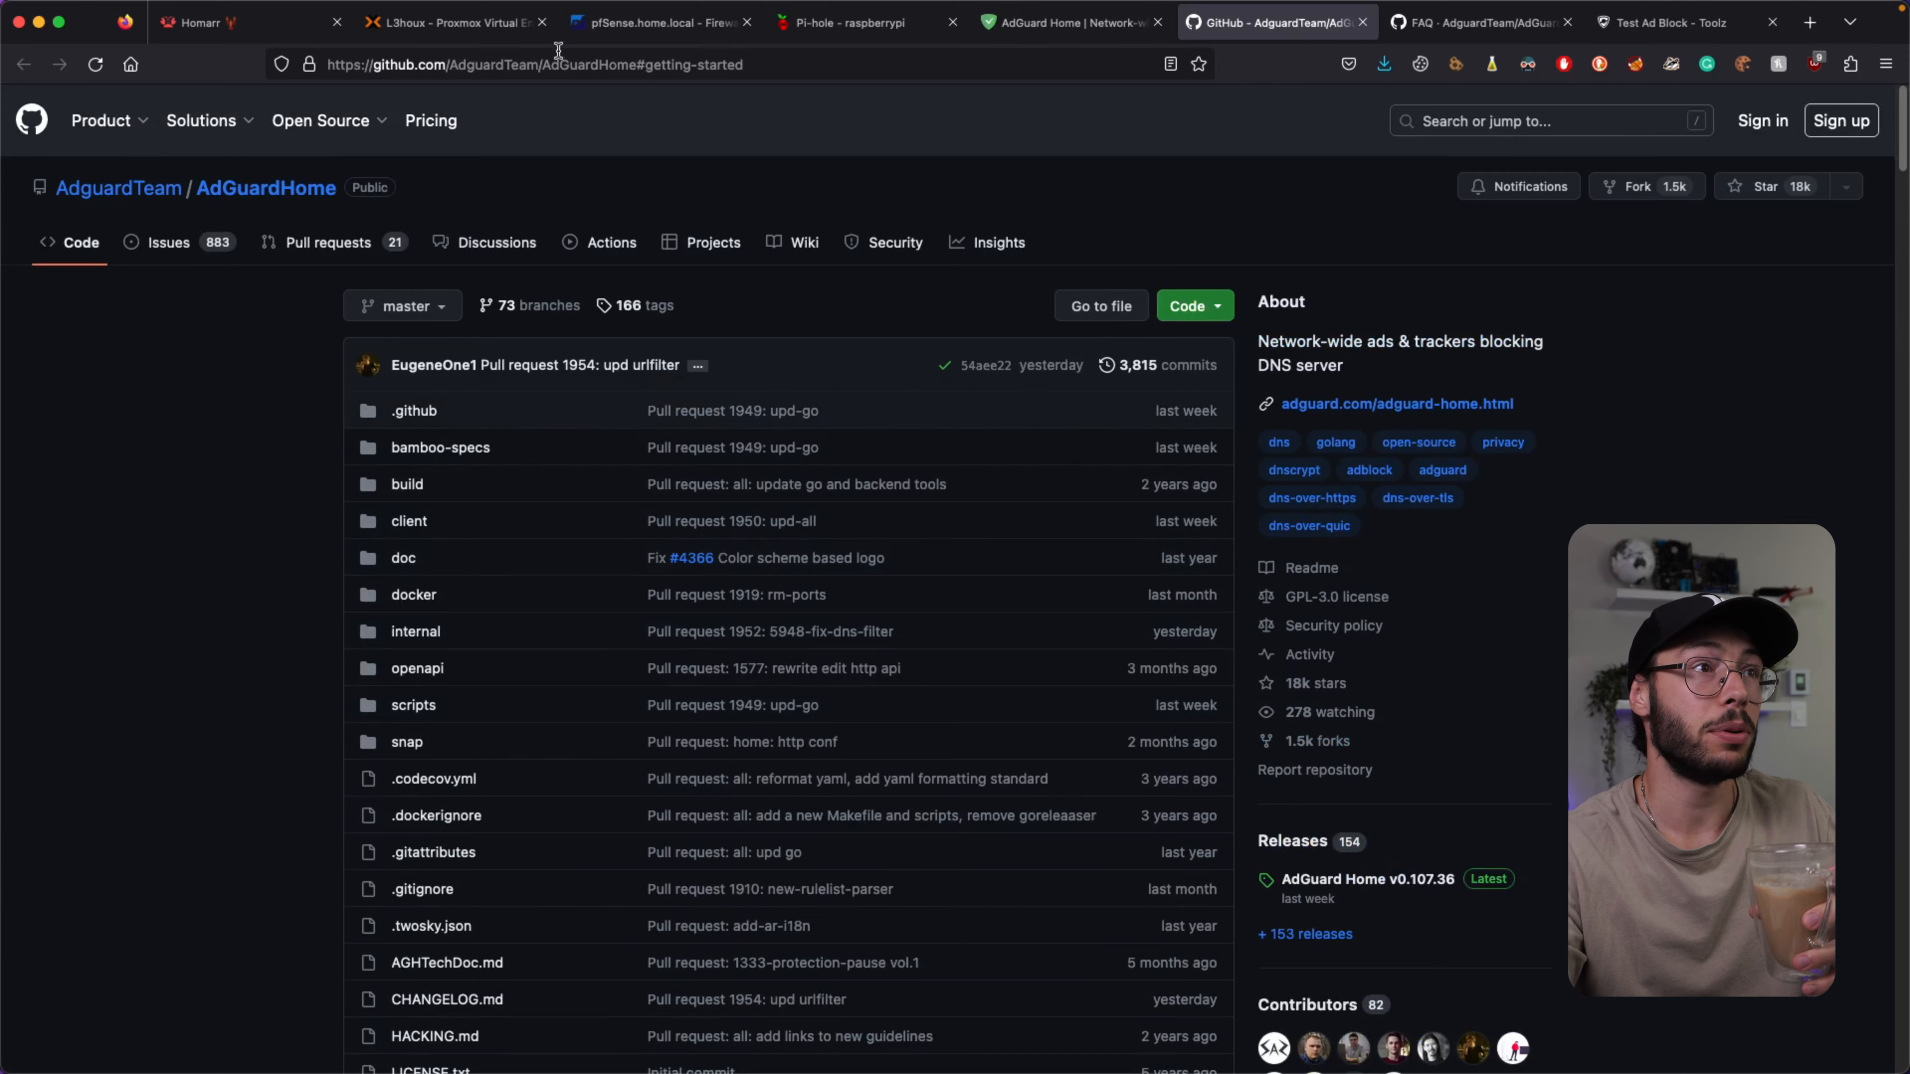
pyautogui.click(496, 24)
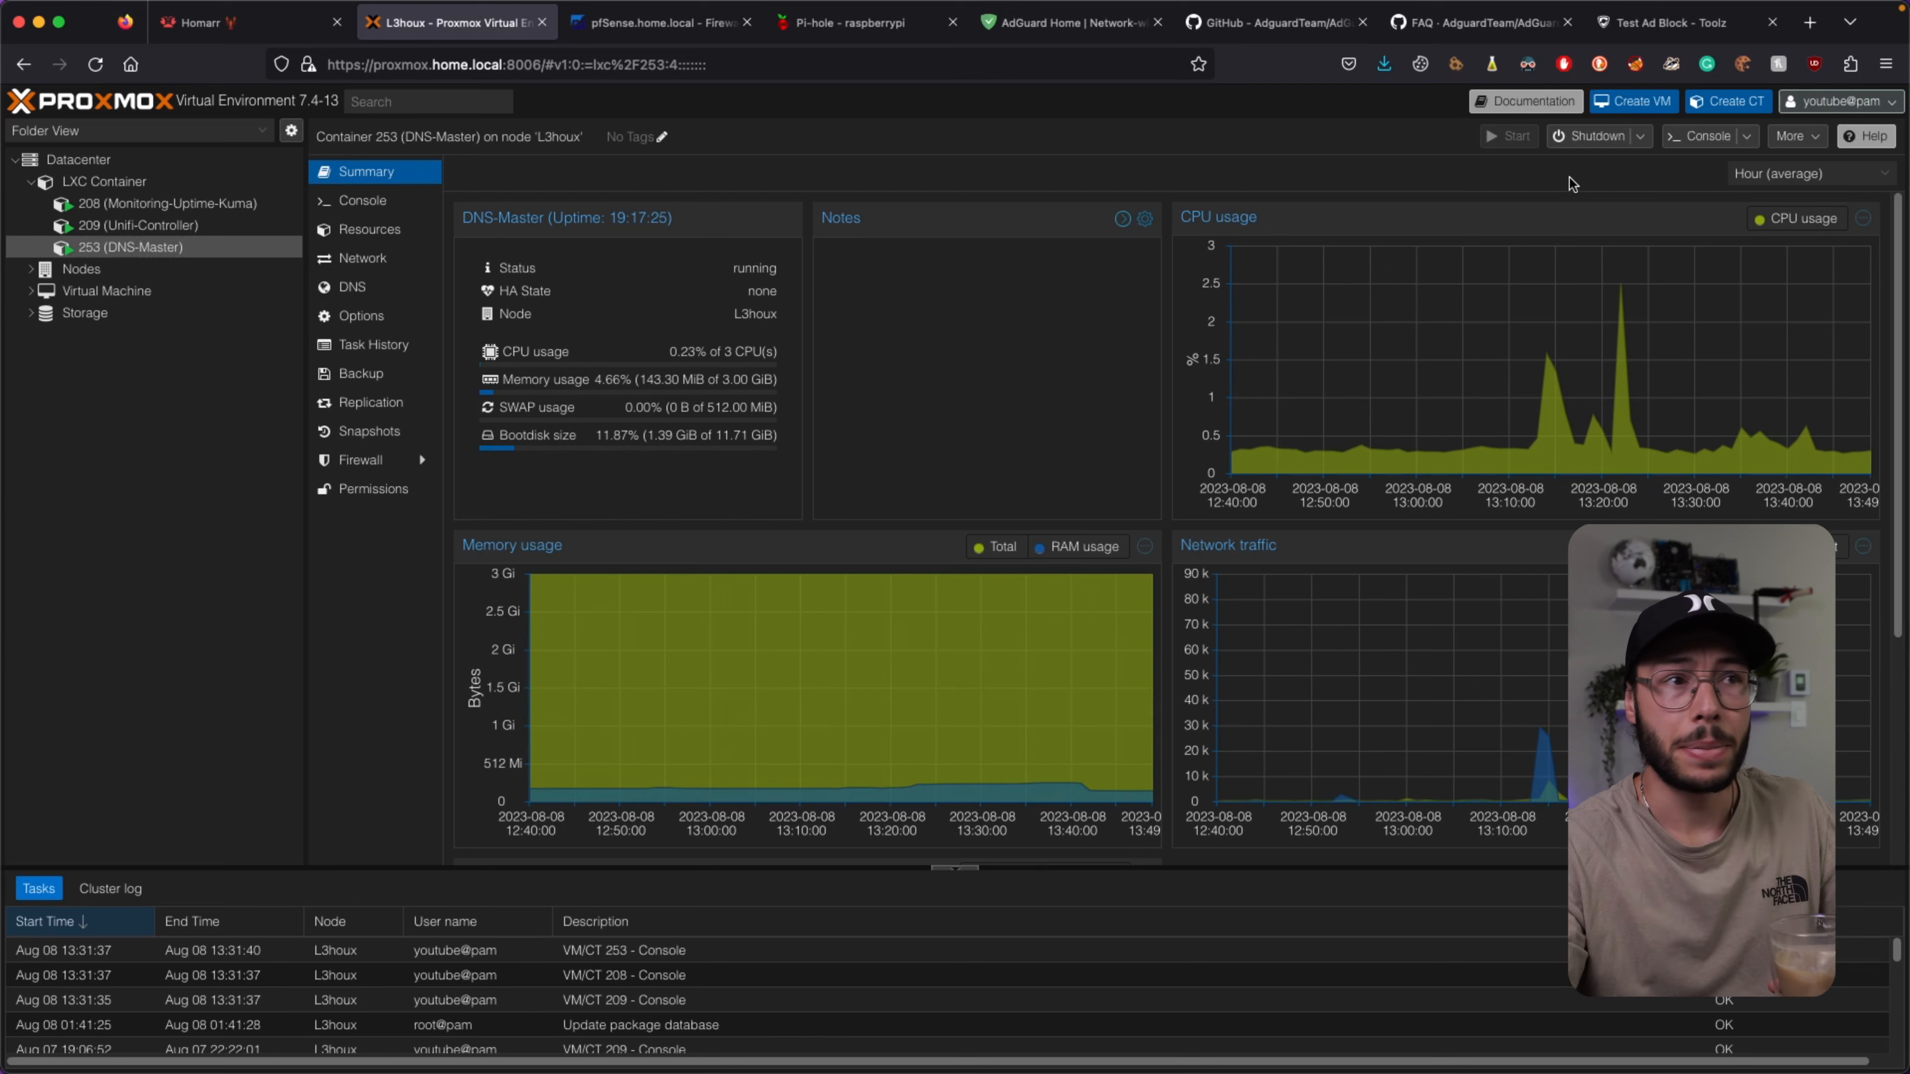
pyautogui.click(372, 263)
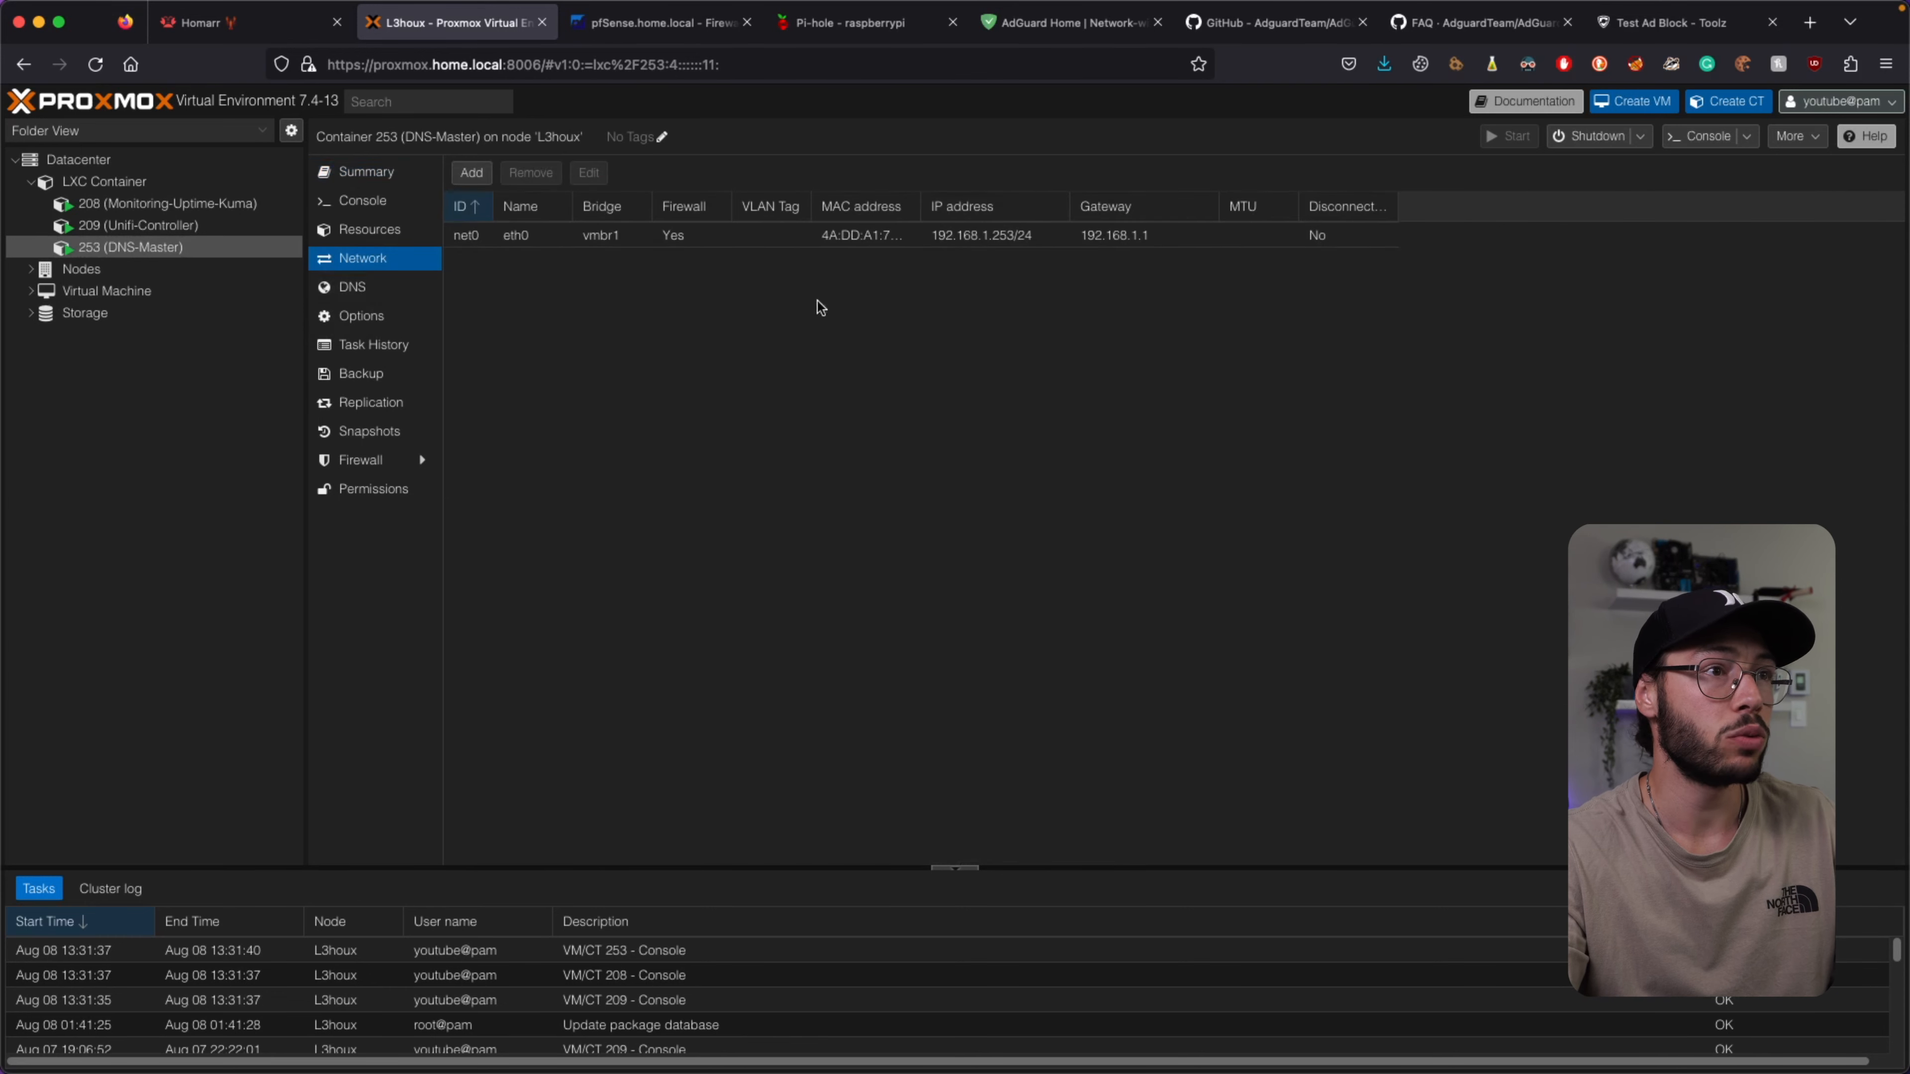
pyautogui.click(1012, 242)
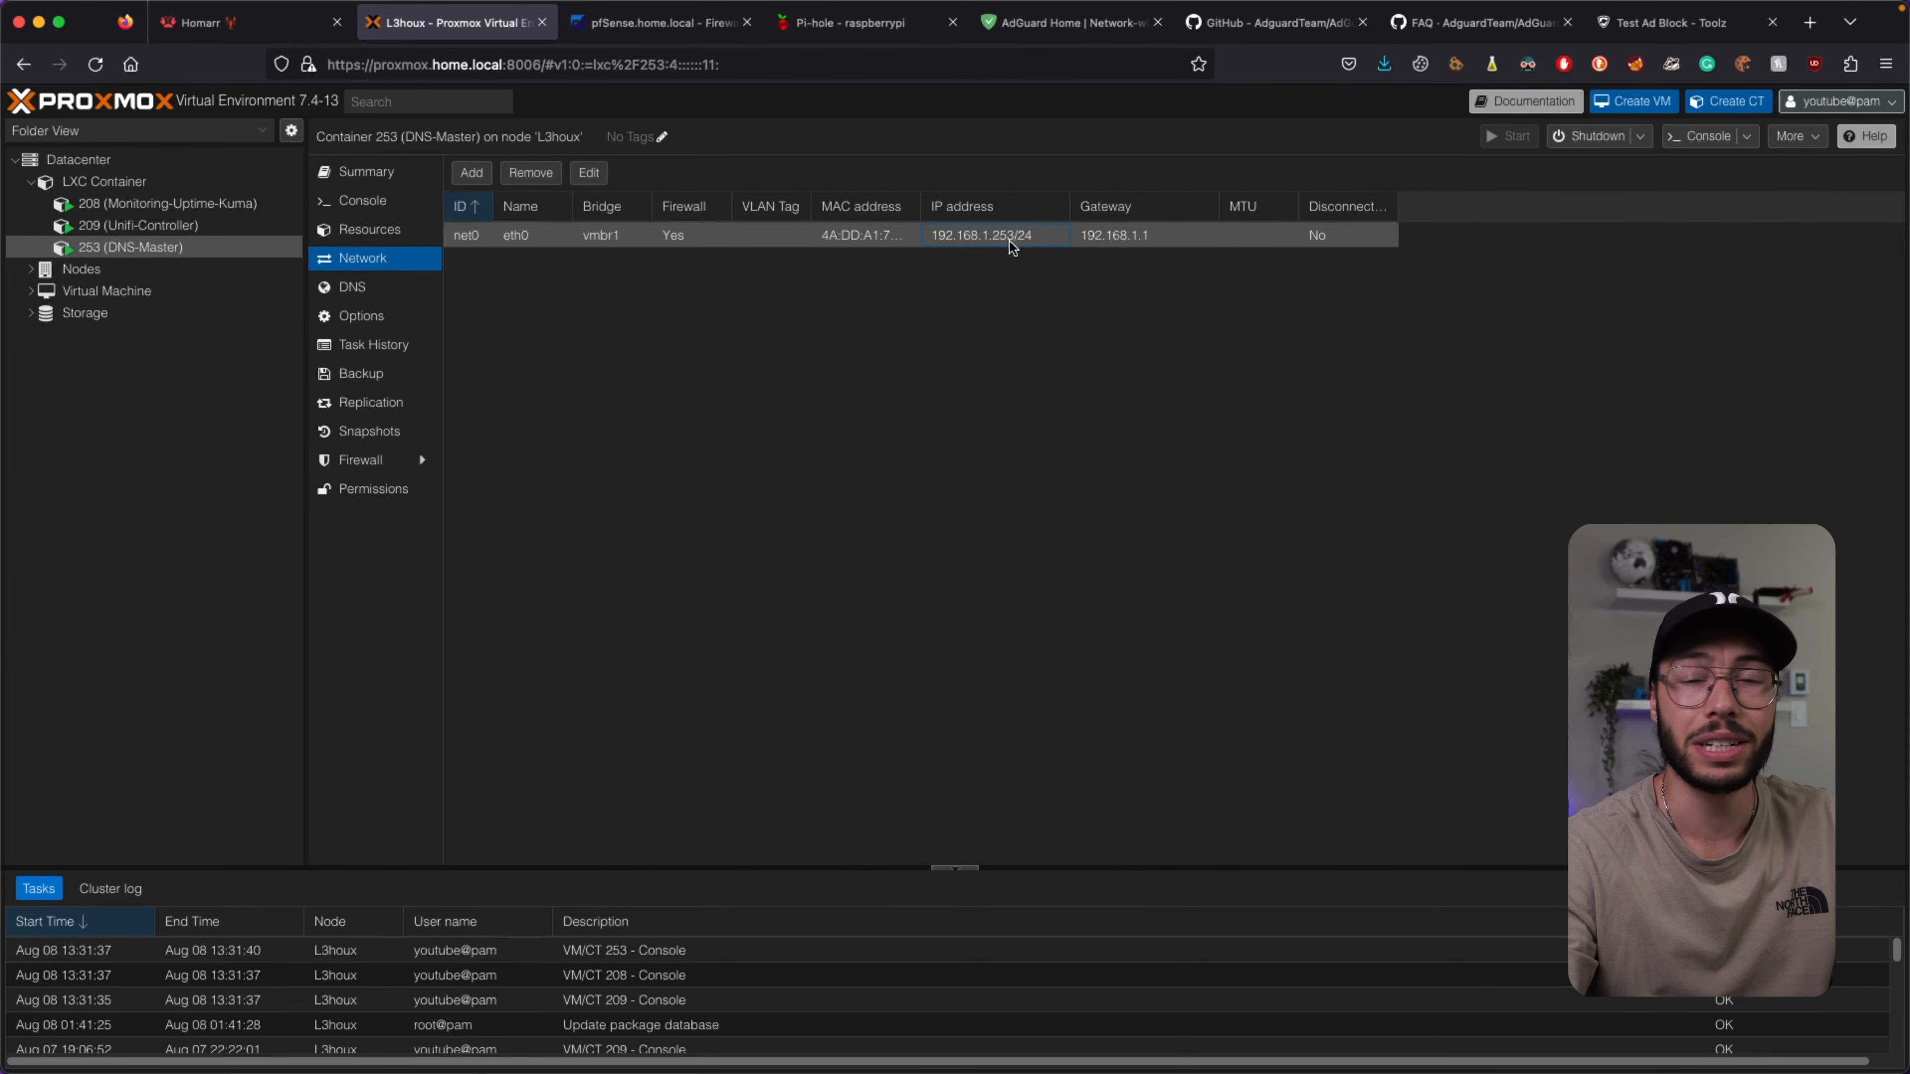
pyautogui.doubleClick(661, 237)
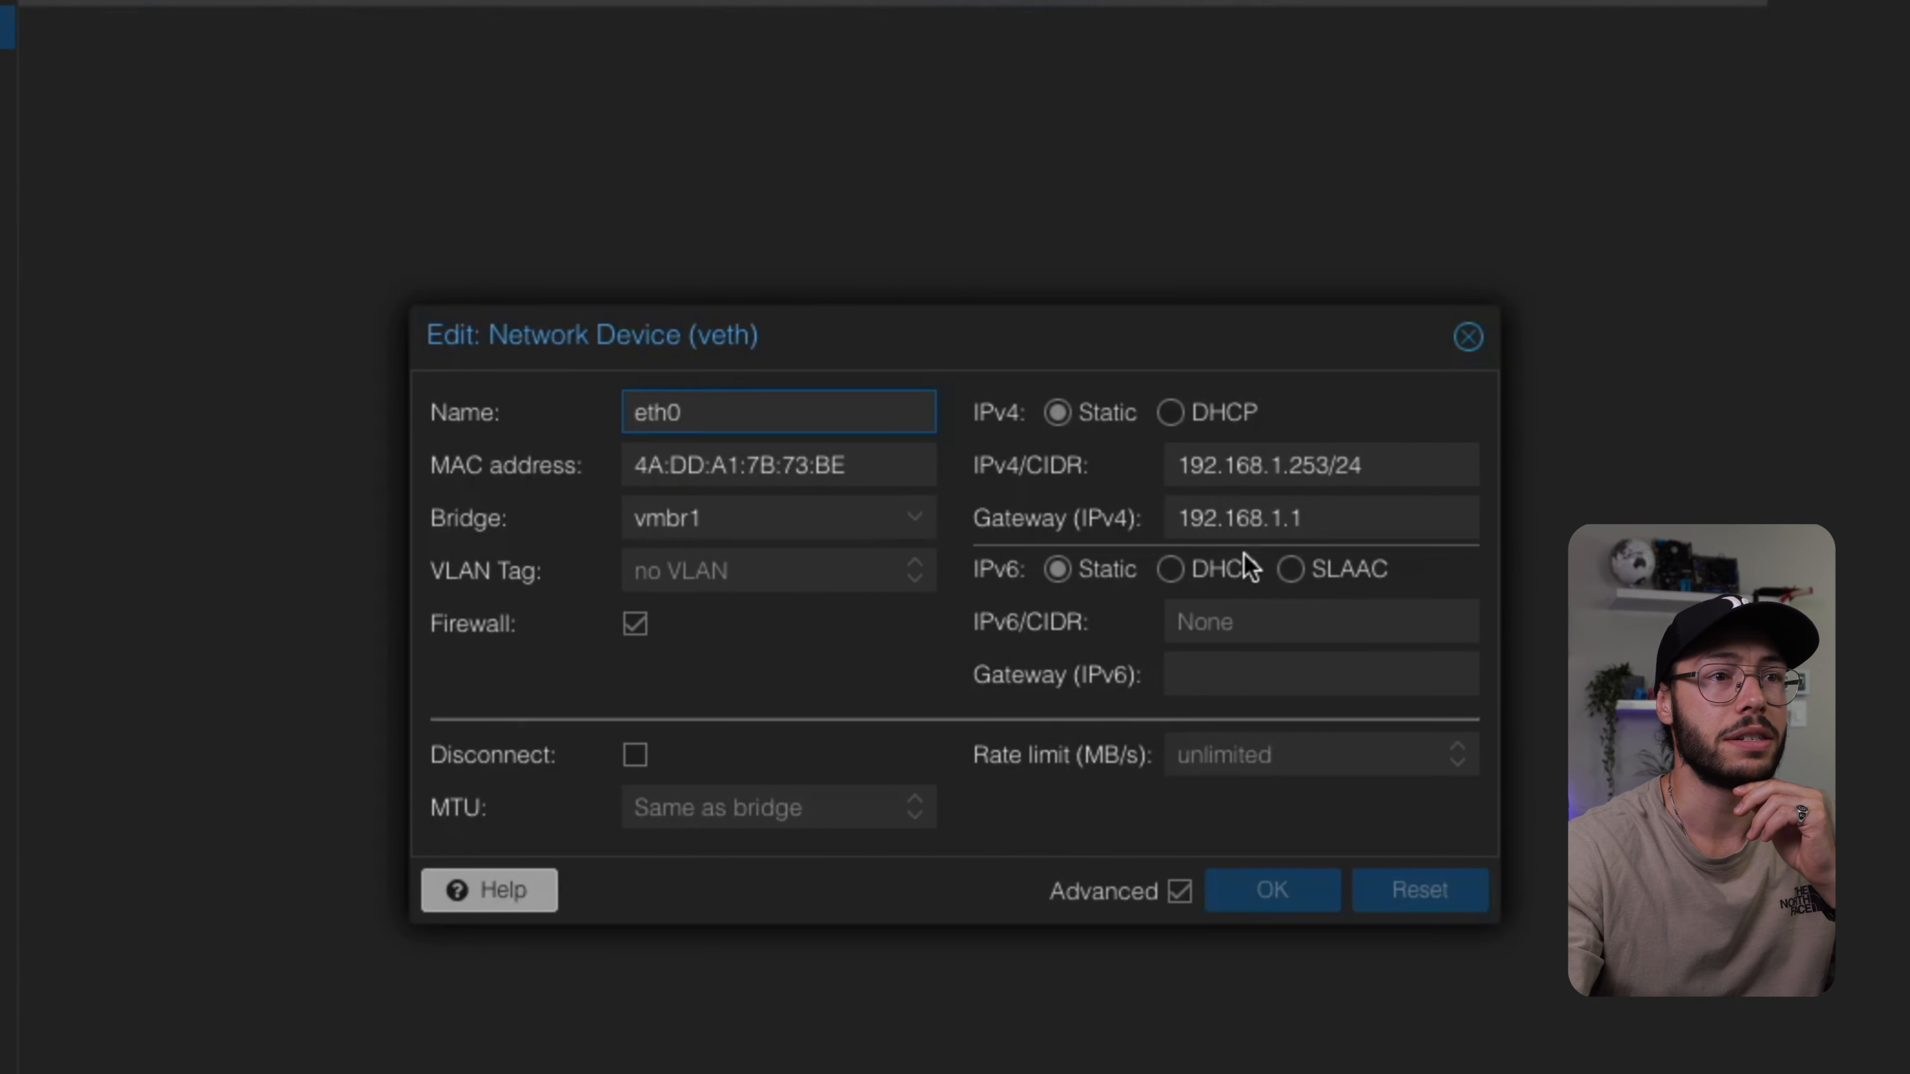
pyautogui.moveTo(1377, 467); pyautogui.dragTo(1165, 463)
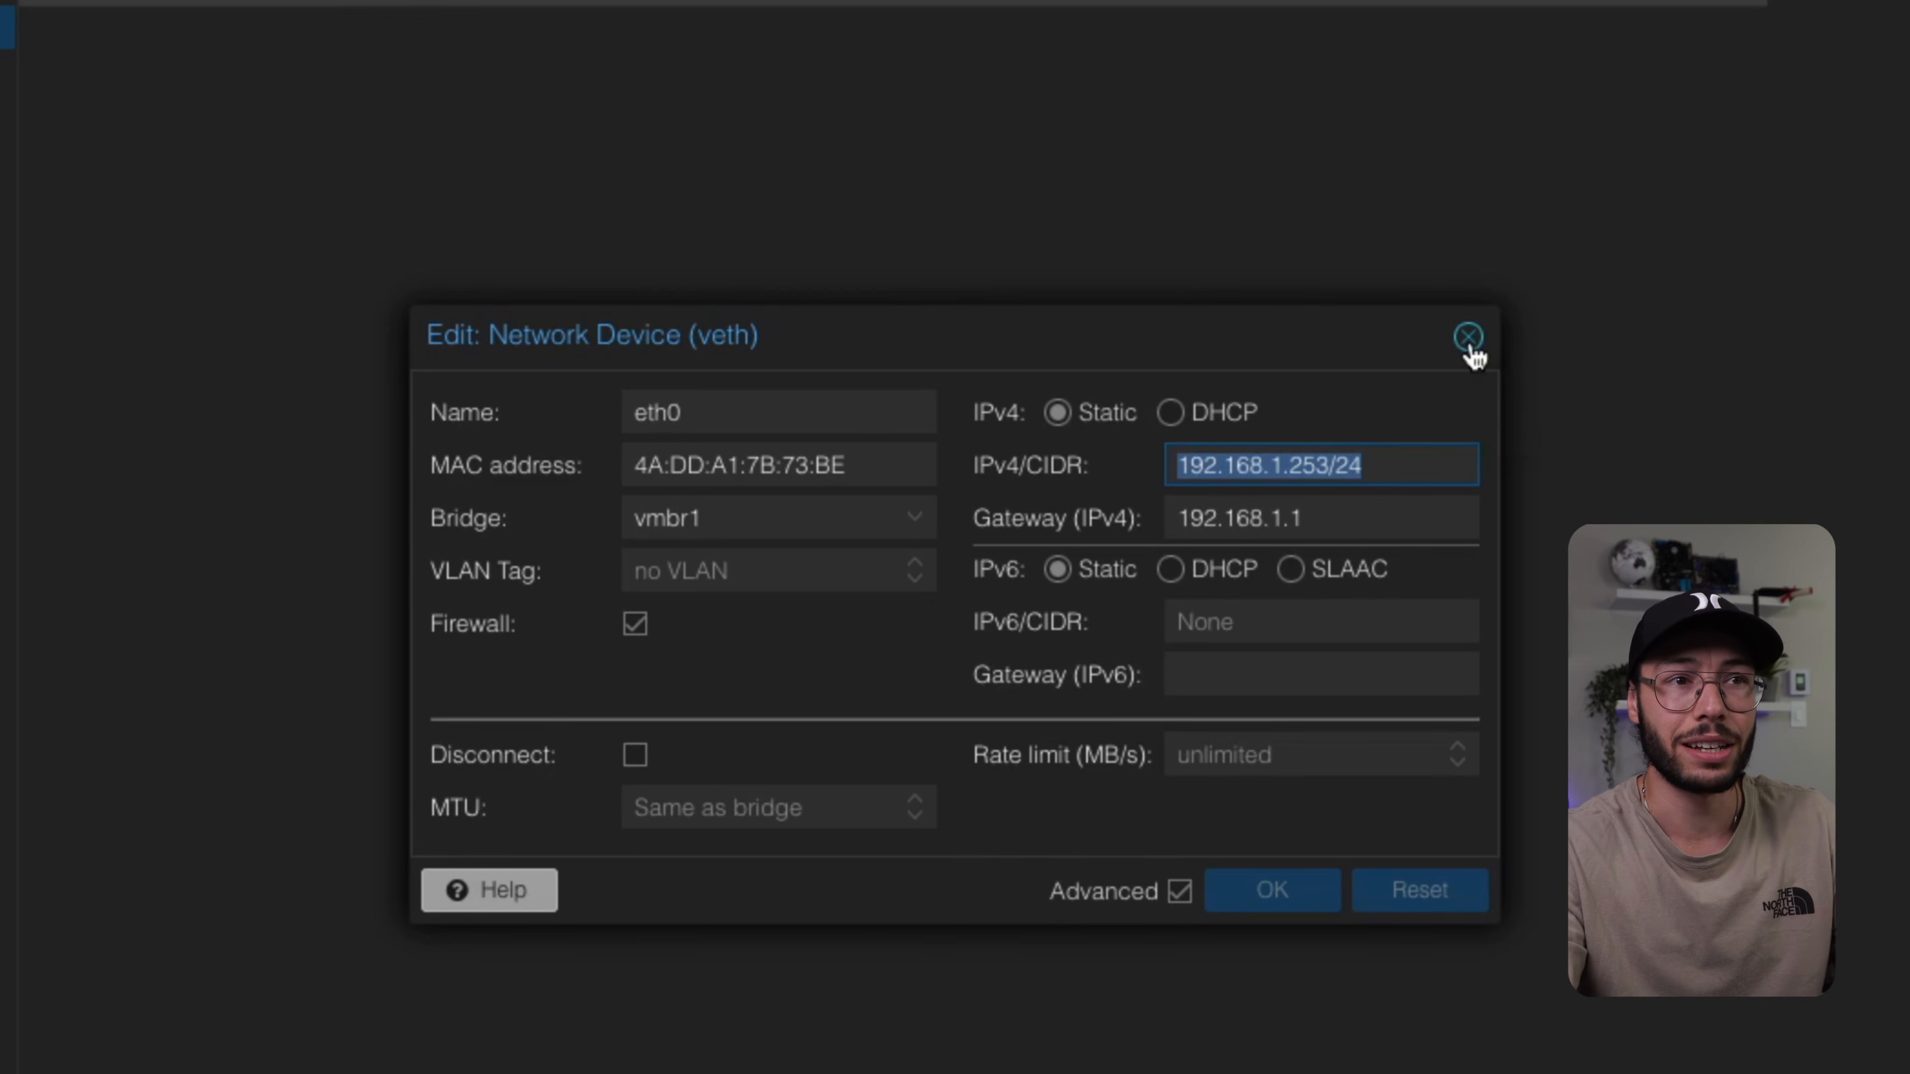
pyautogui.click(1468, 337)
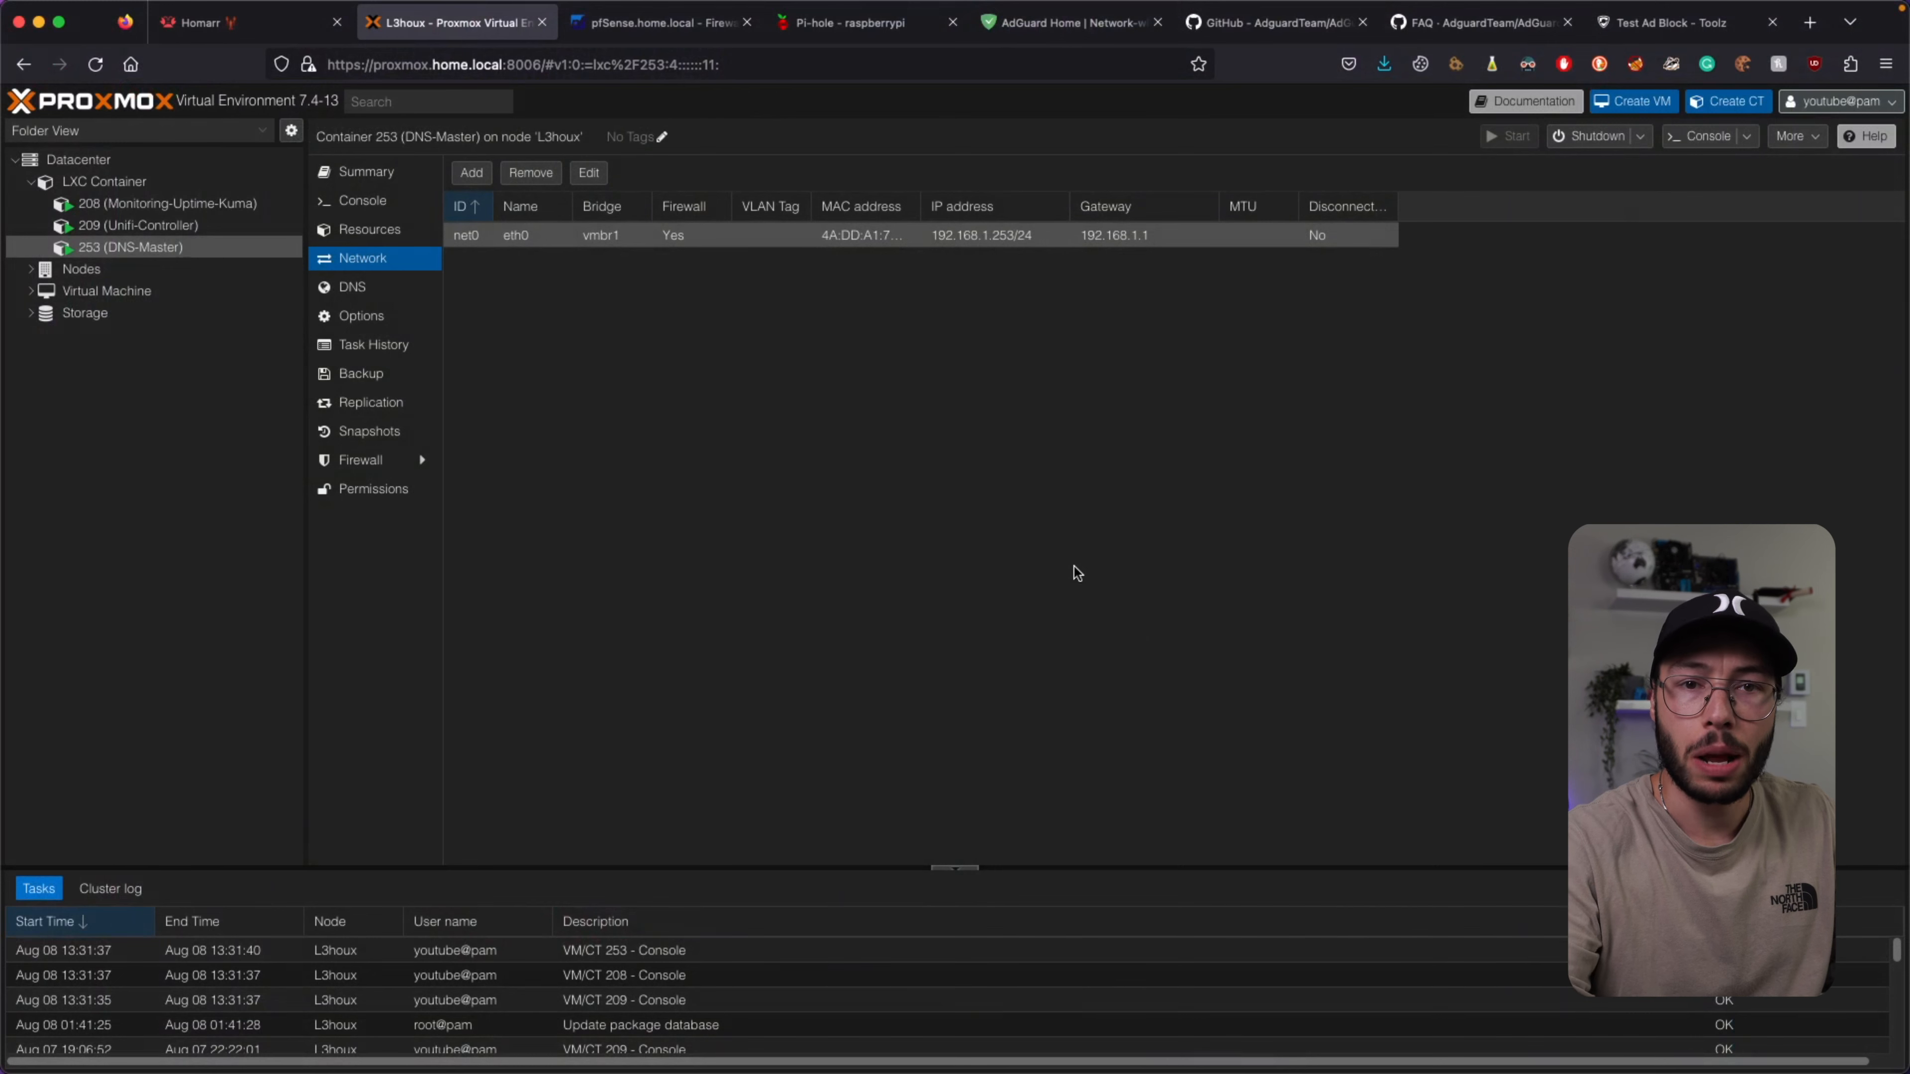
pyautogui.click(366, 173)
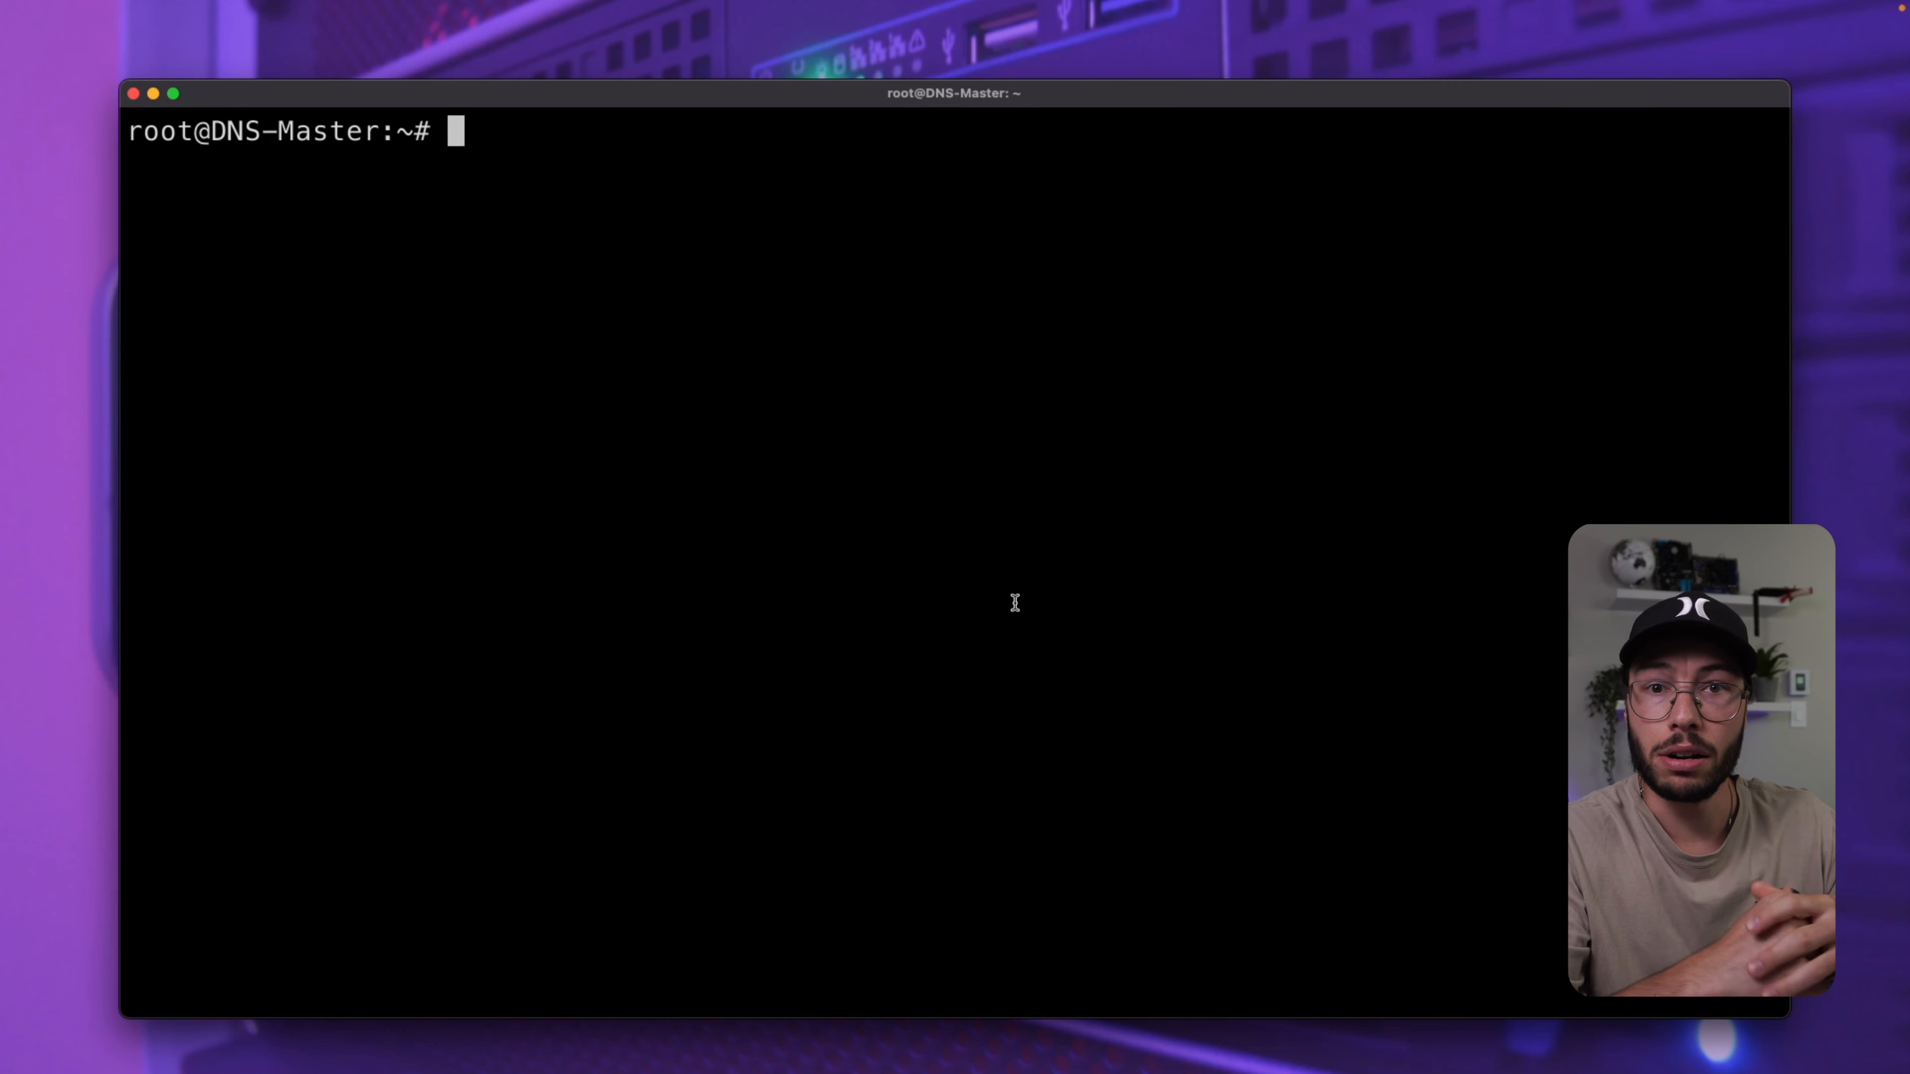
# List the home folder and print docker-compose.yml with cat.
pyautogui.write('ls')
pyautogui.press('Return')
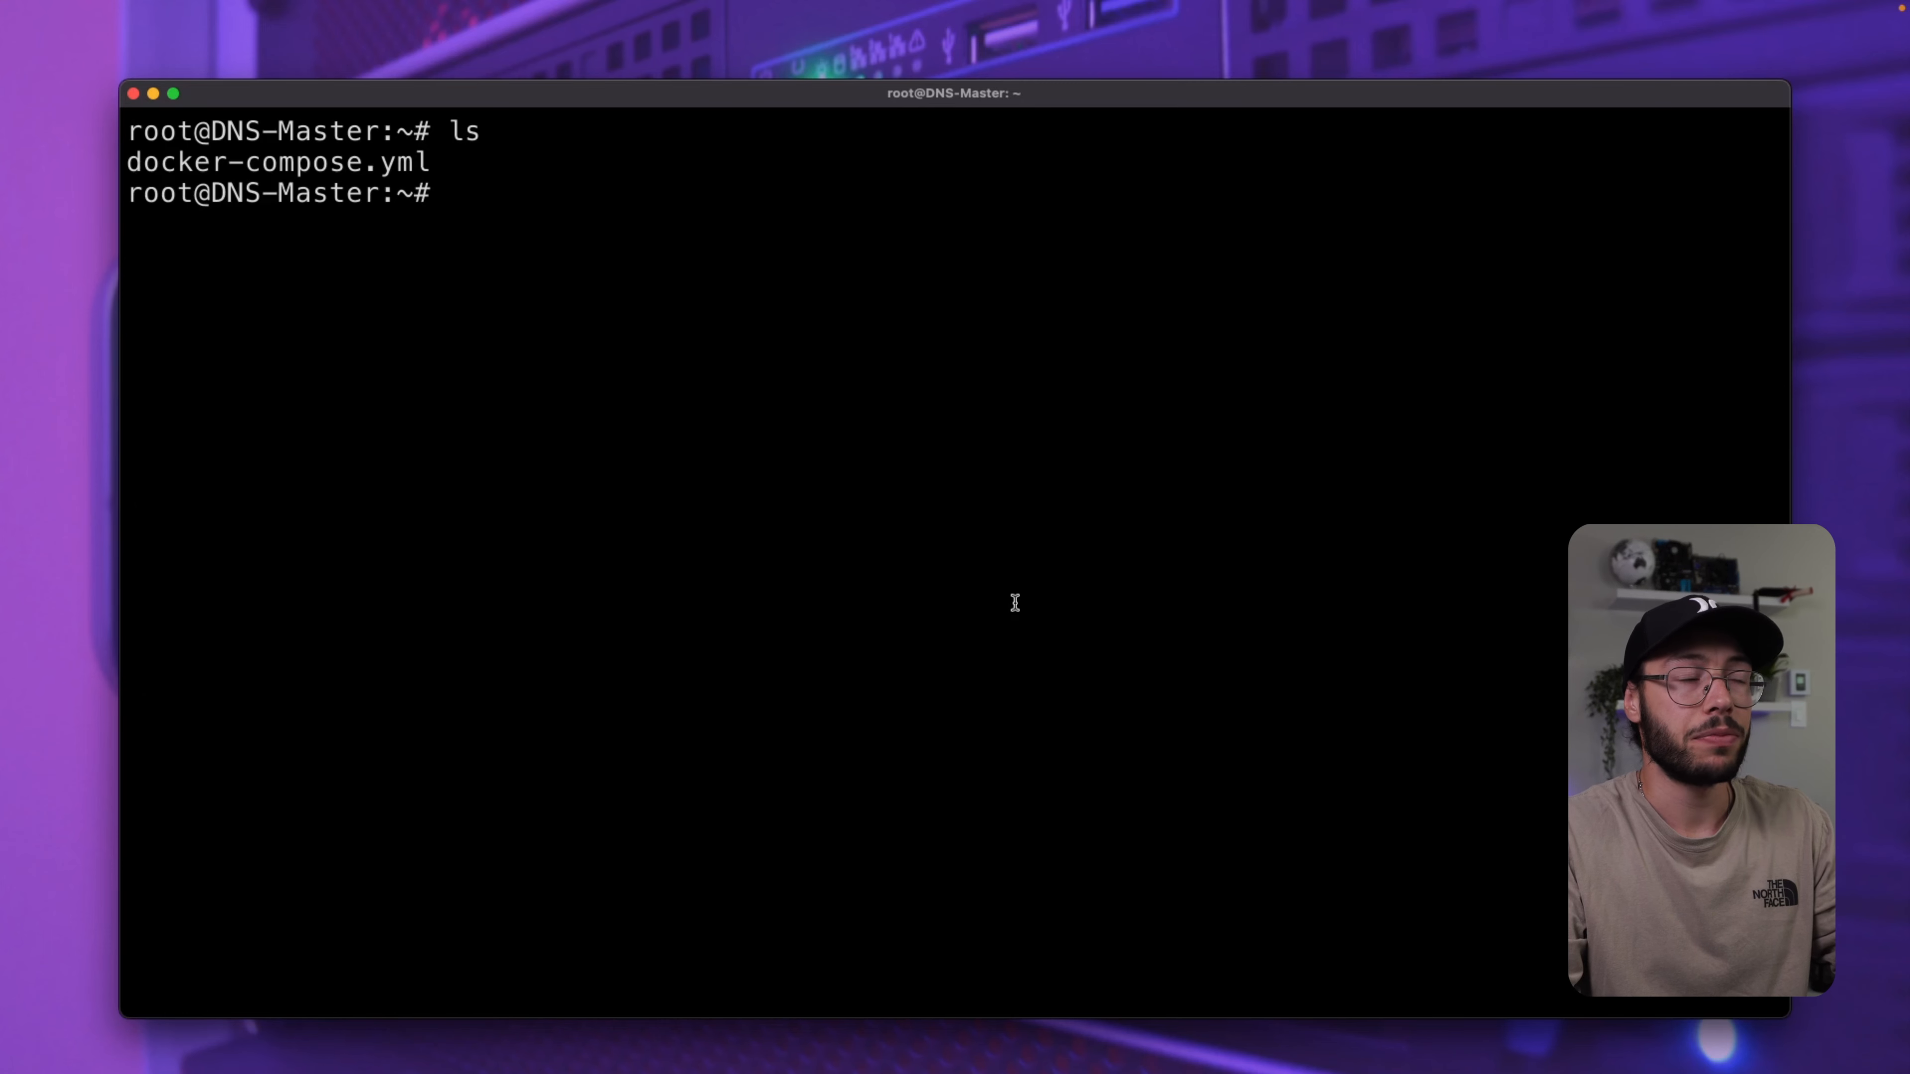
pyautogui.write('cat docker-compose.yml')
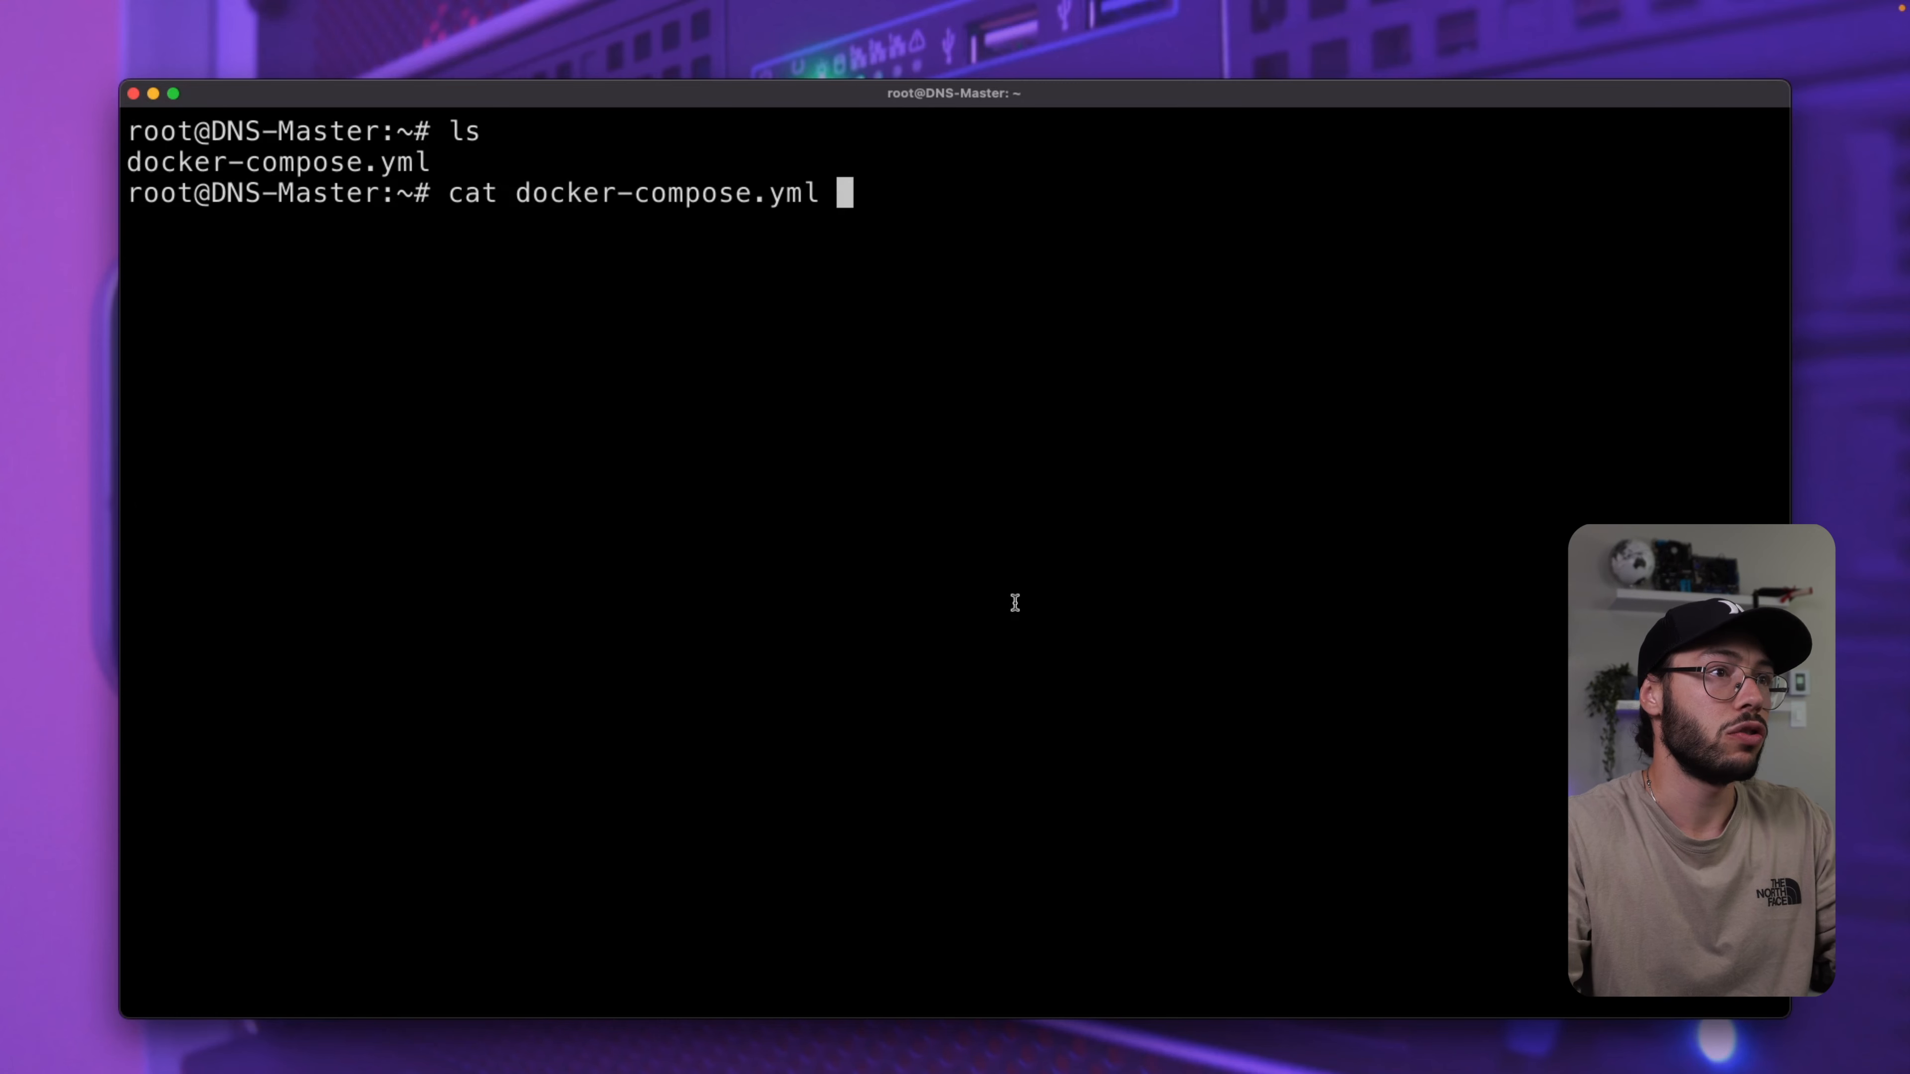
pyautogui.press('Tab')
pyautogui.press('Return')
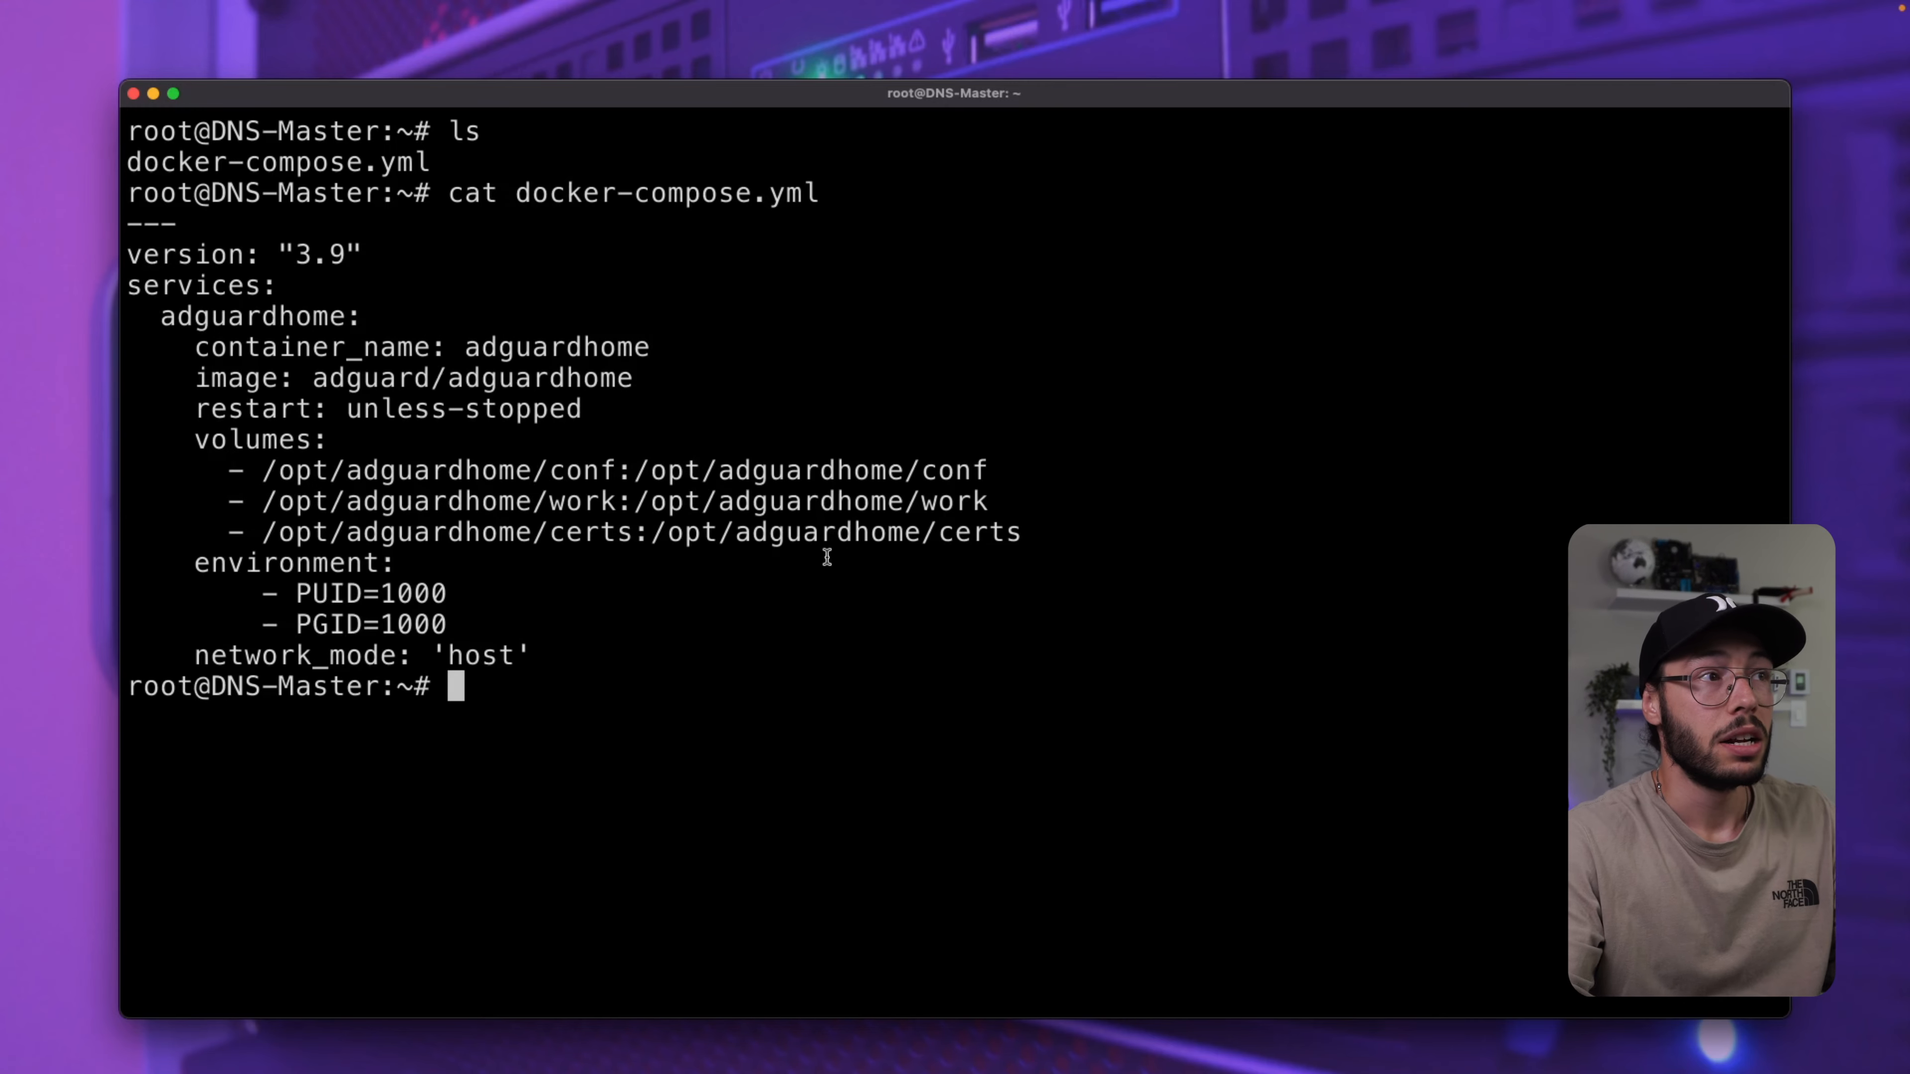
# Review the compose file, highlighting the certs volume mapping and network_mode 'host' lines.
pyautogui.moveTo(126, 225); pyautogui.dragTo(534, 652)
pyautogui.click(535, 652)
pyautogui.moveTo(204, 651); pyautogui.dragTo(532, 657)
pyautogui.click(532, 657)
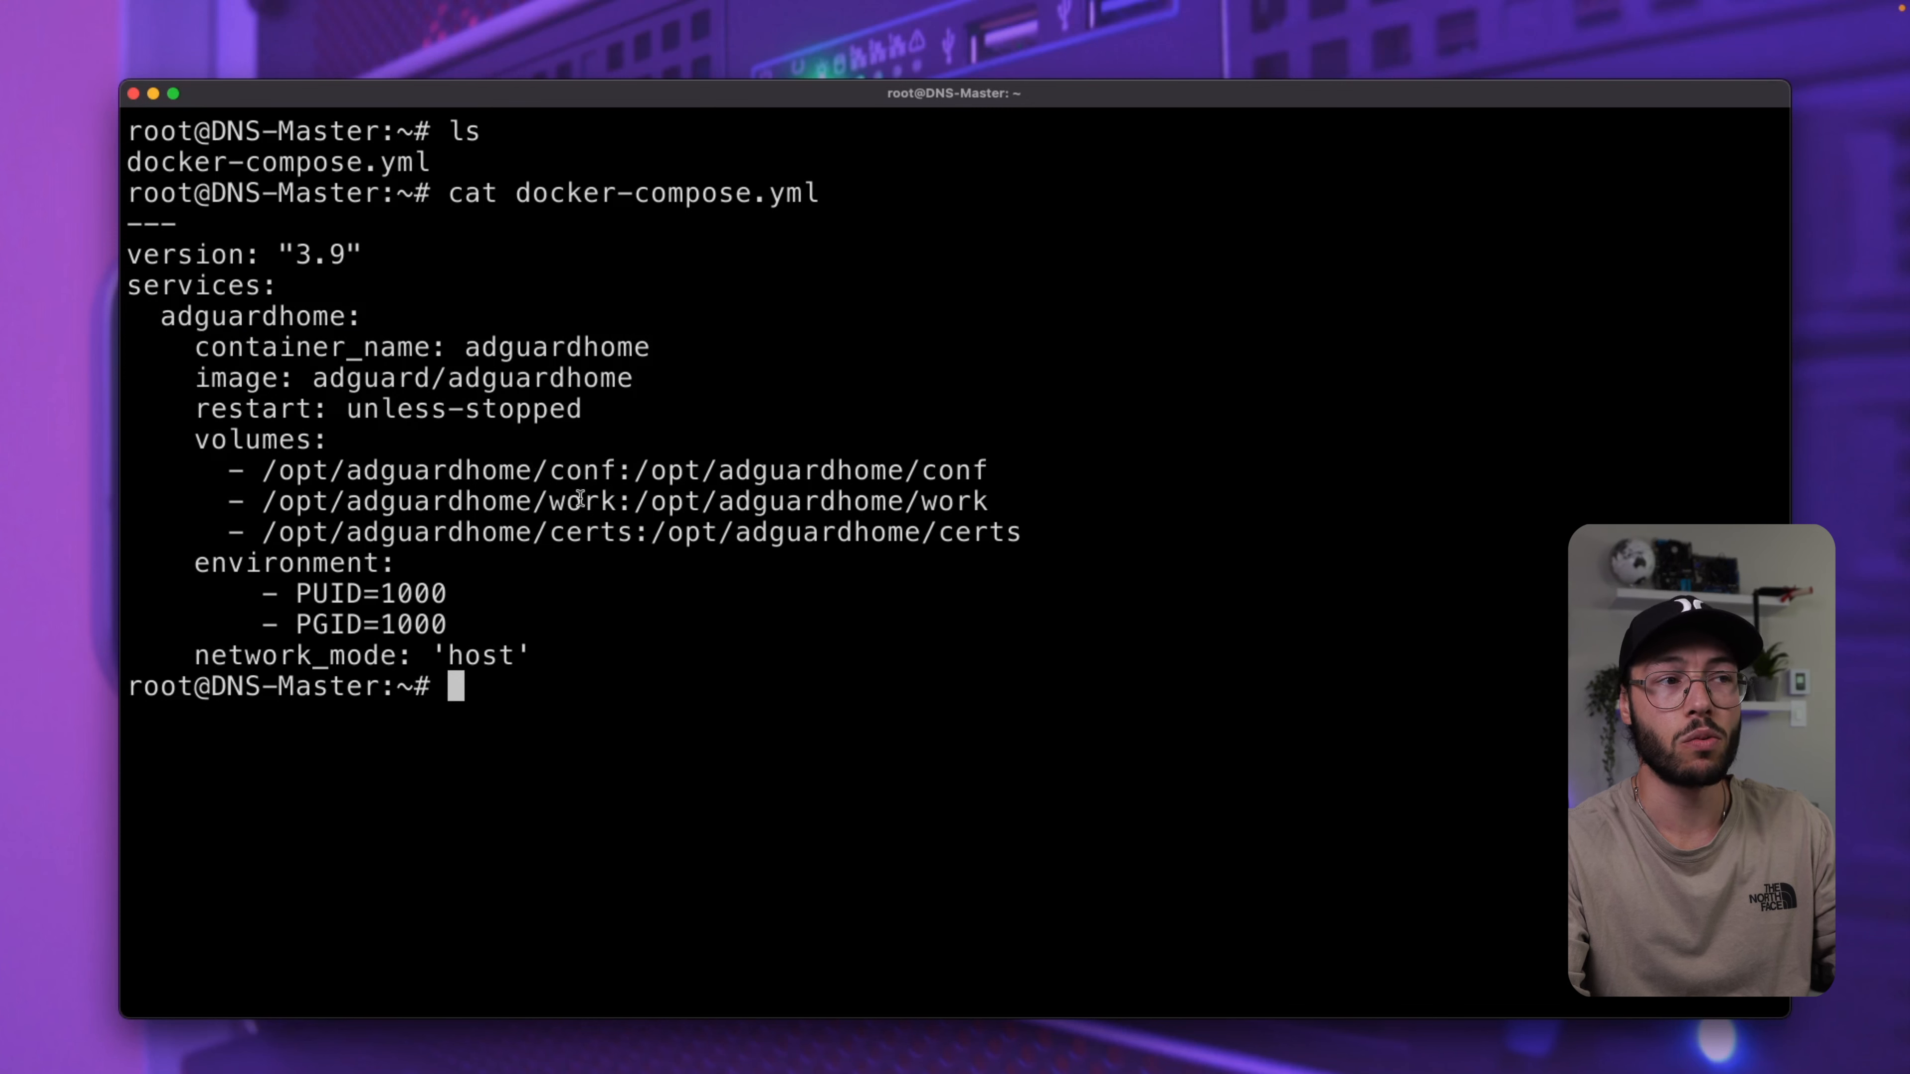
pyautogui.moveTo(226, 533); pyautogui.dragTo(393, 555)
pyautogui.click(253, 550)
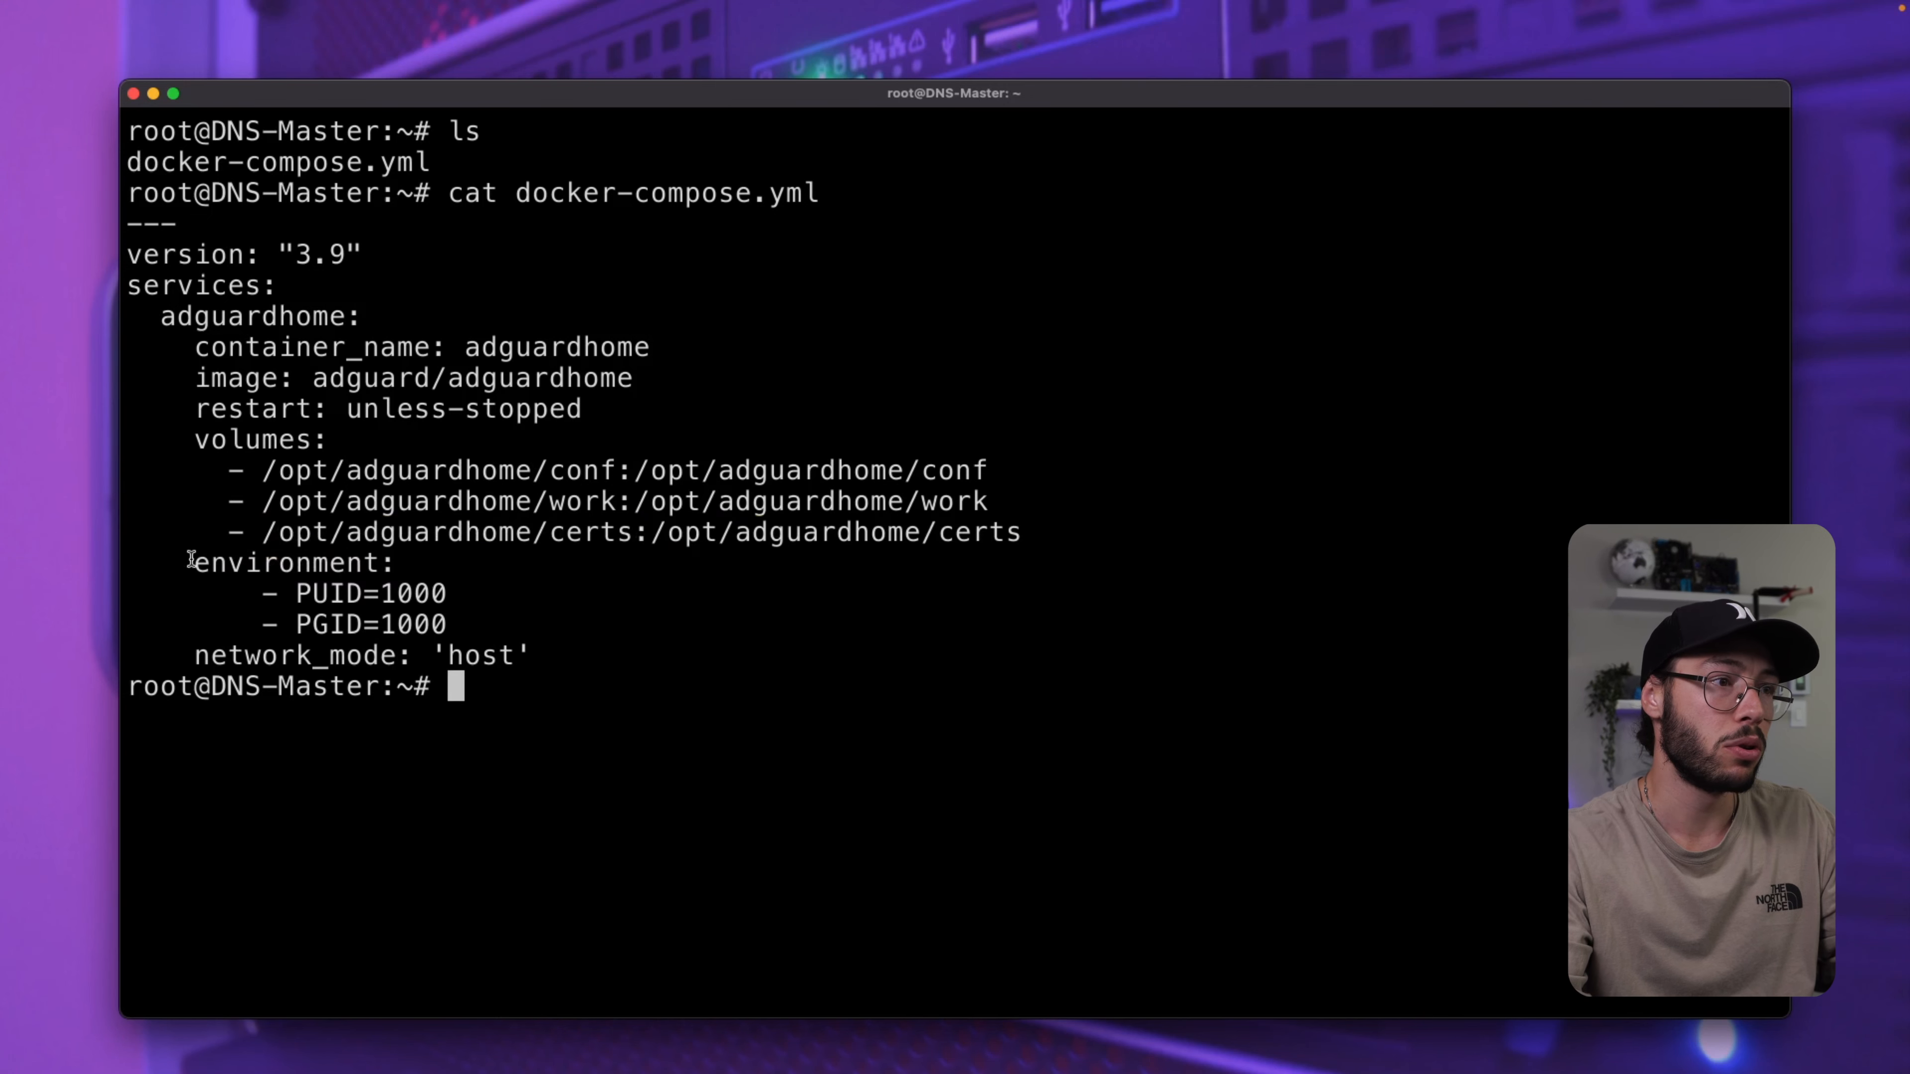
pyautogui.moveTo(198, 653); pyautogui.dragTo(584, 652)
pyautogui.click(585, 655)
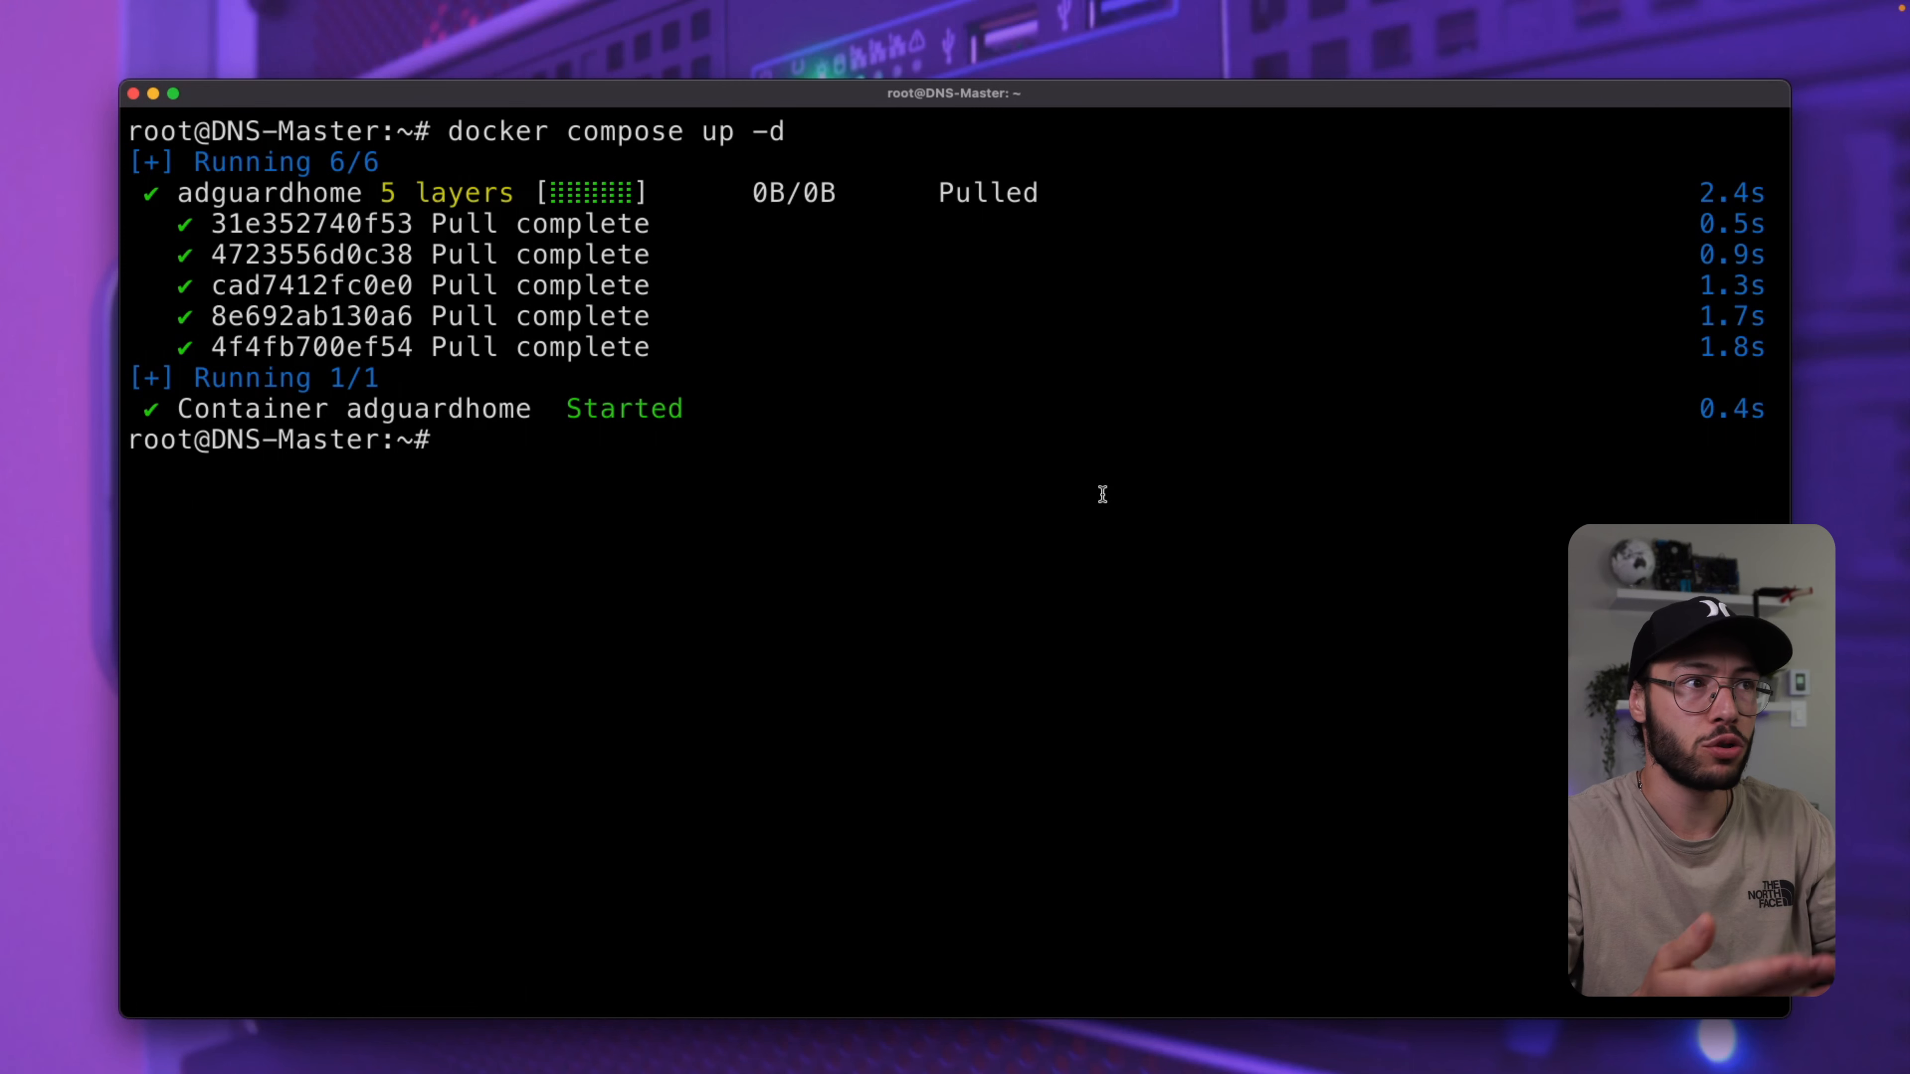
# Run docker ps -a and confirm the adguardhome container is up and running.
pyautogui.write('docker ')
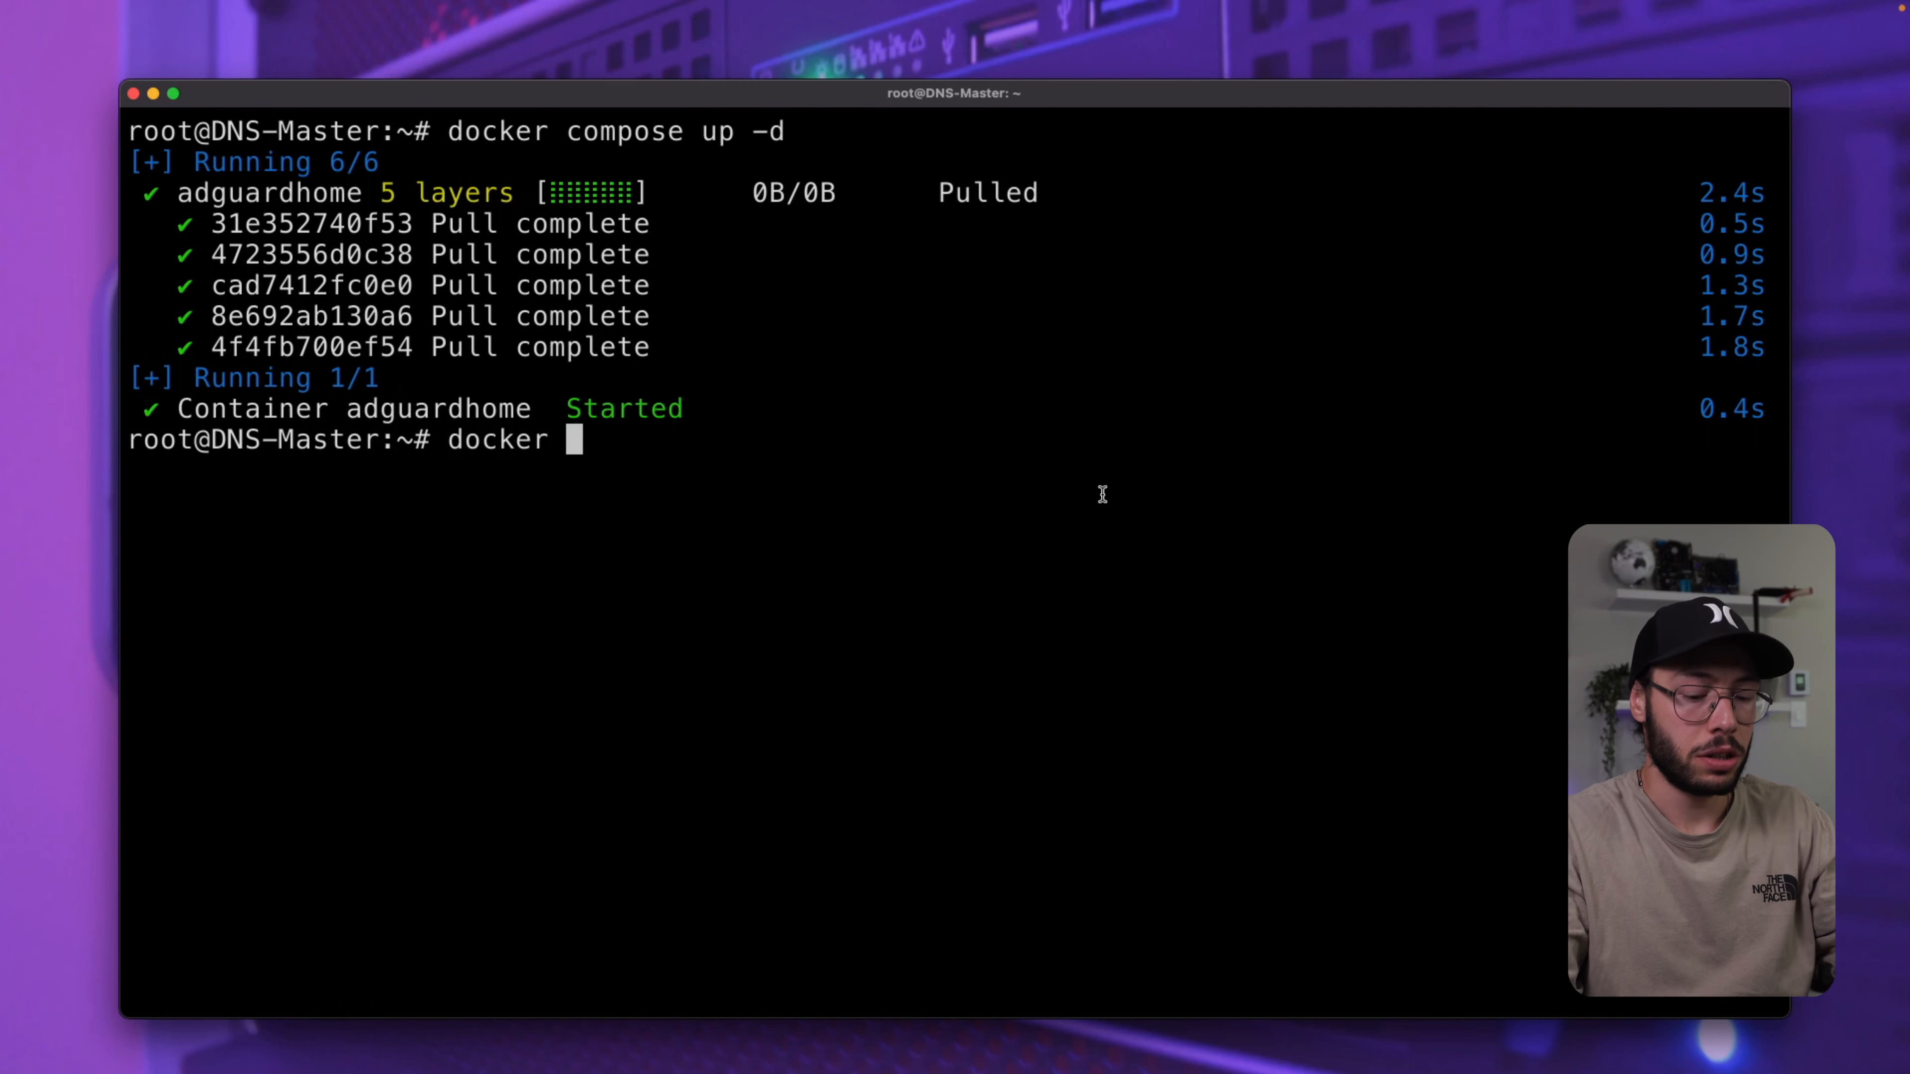
pyautogui.write('ps -a')
pyautogui.press('Return')
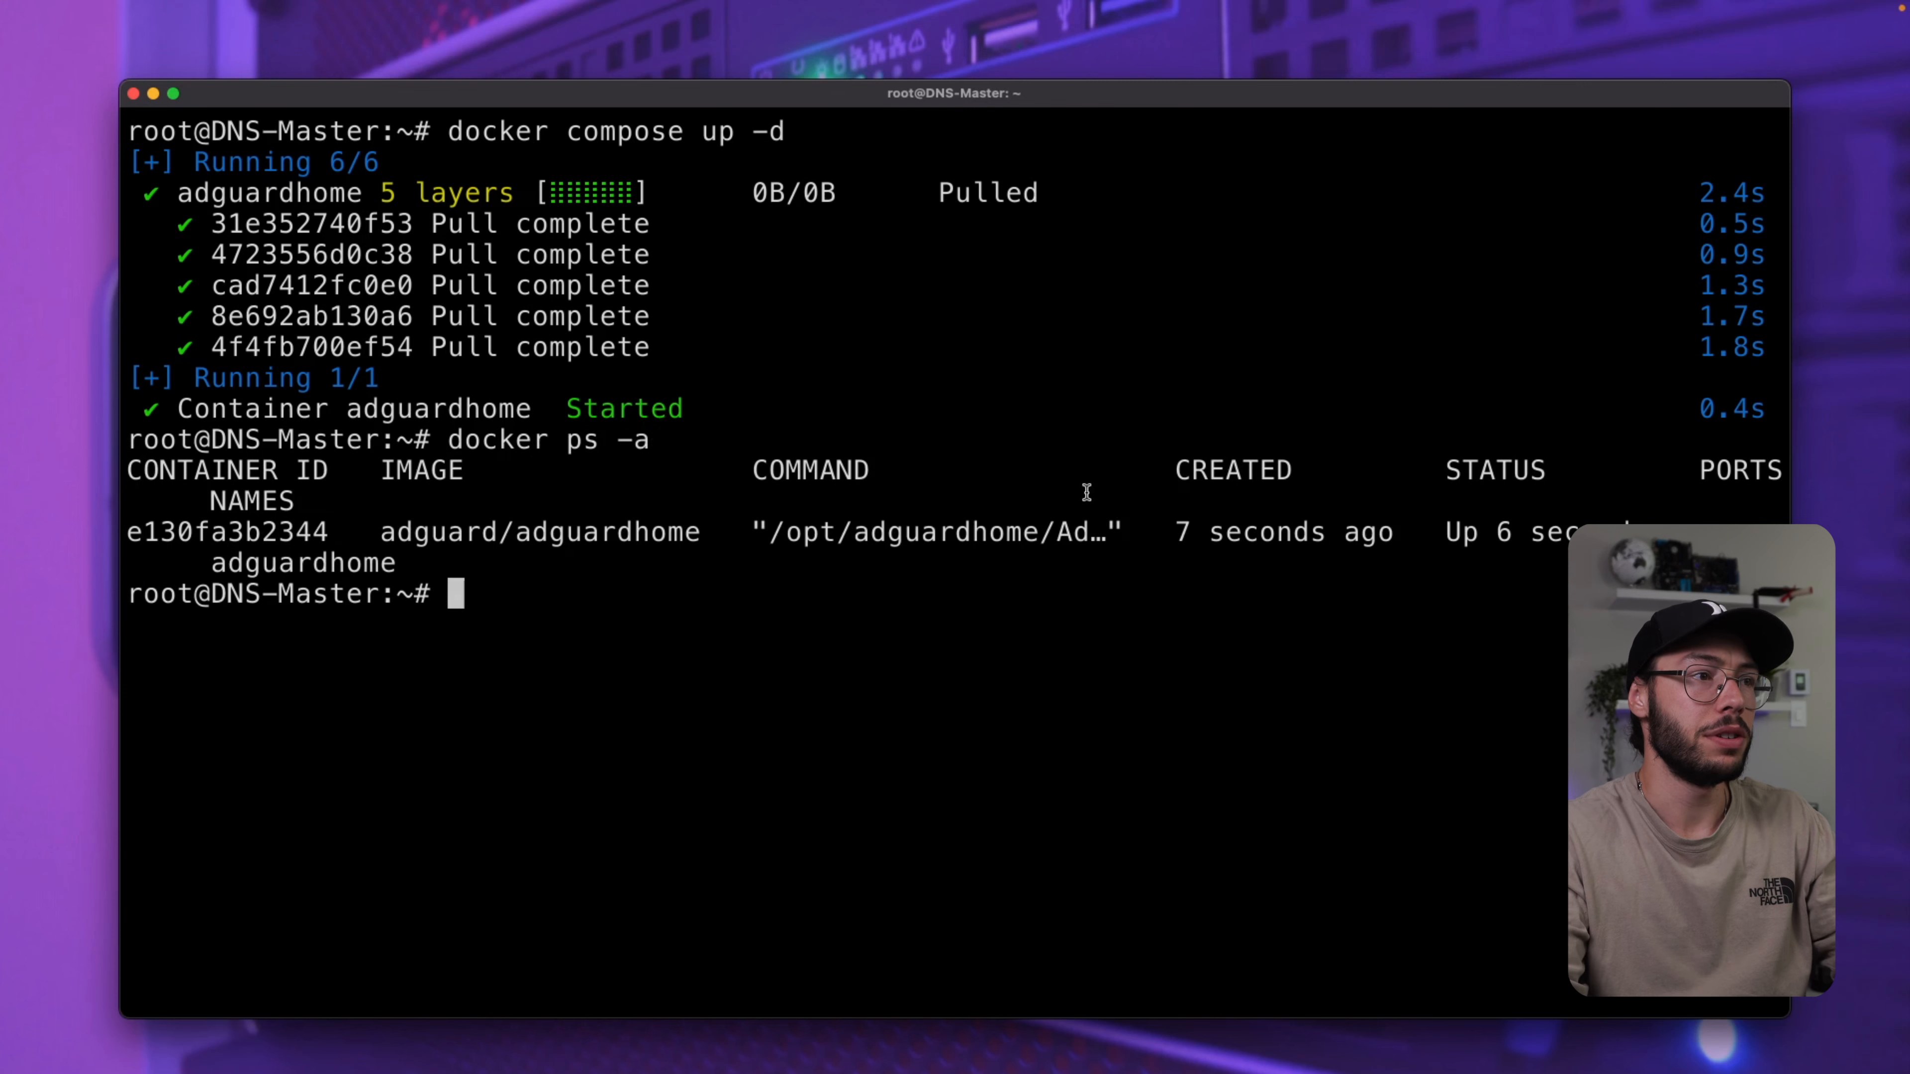
pyautogui.moveTo(211, 498); pyautogui.dragTo(494, 561)
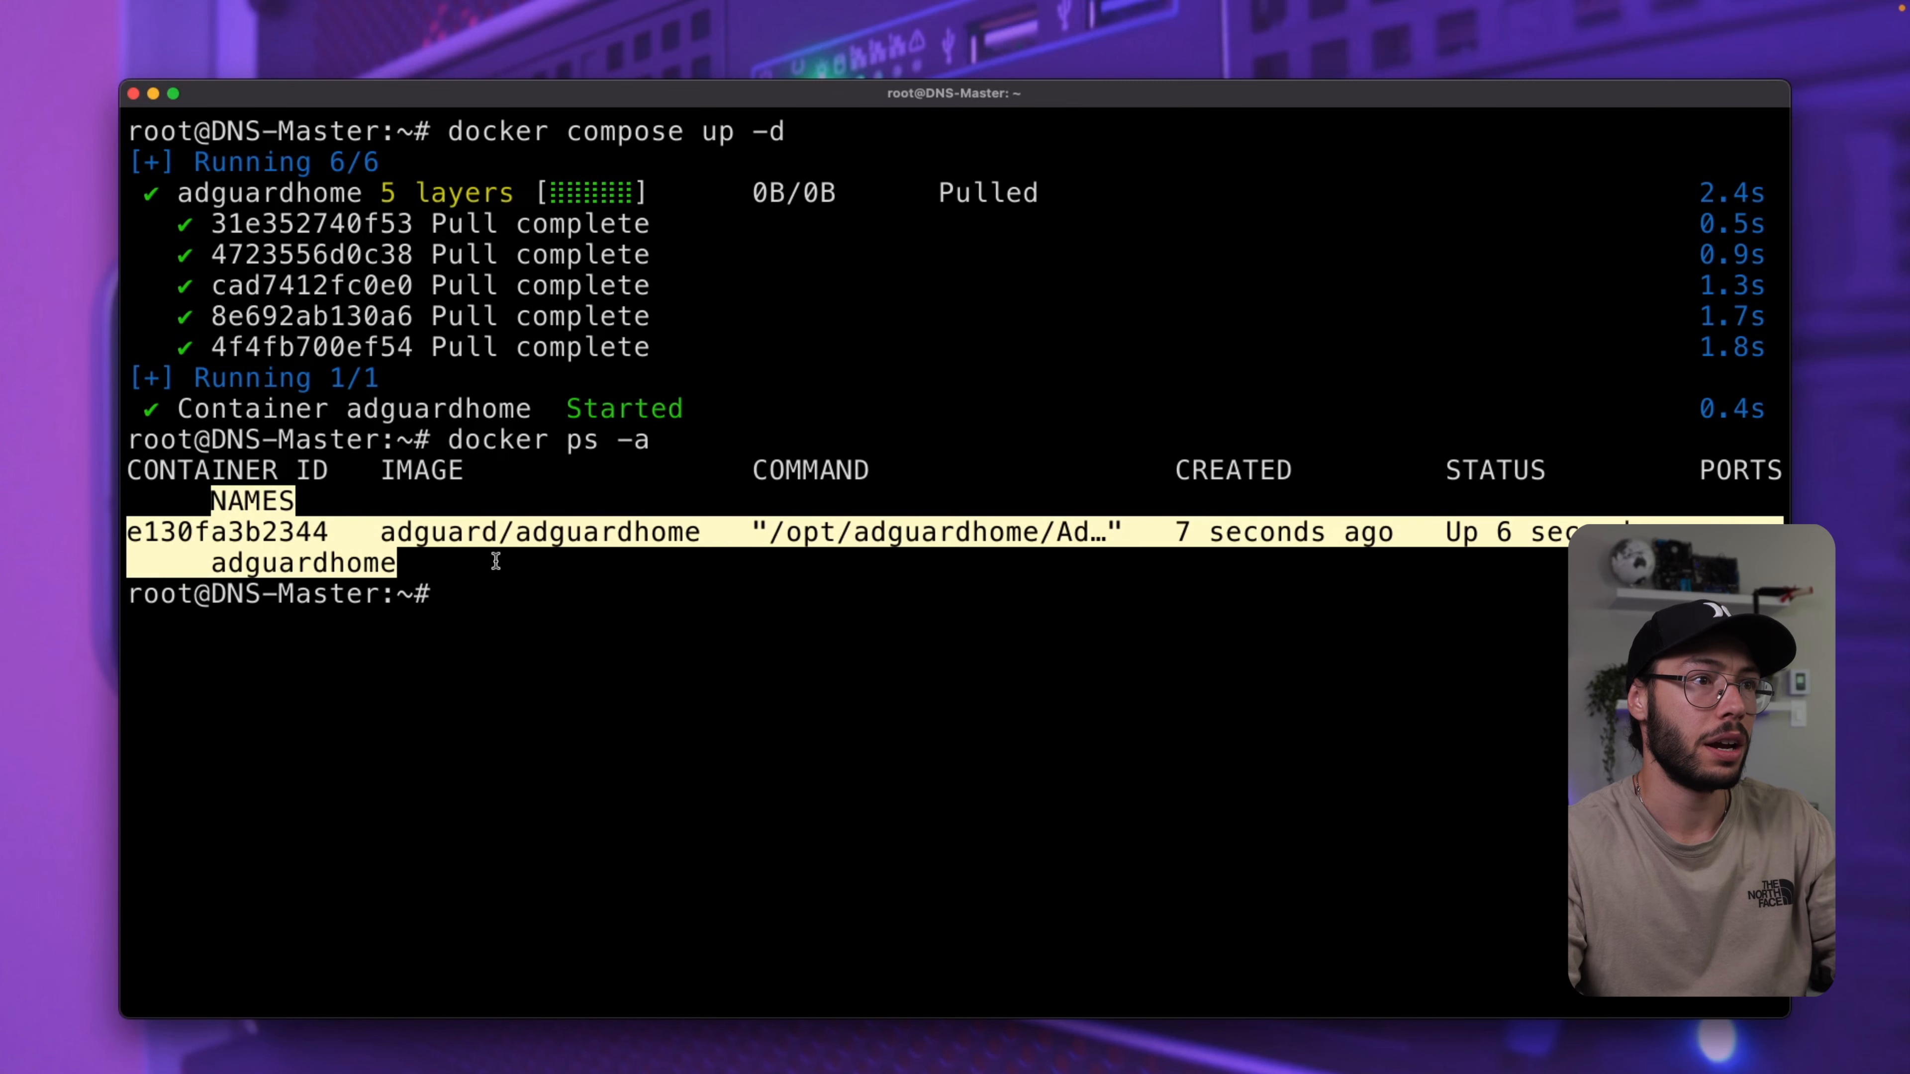
pyautogui.click(995, 526)
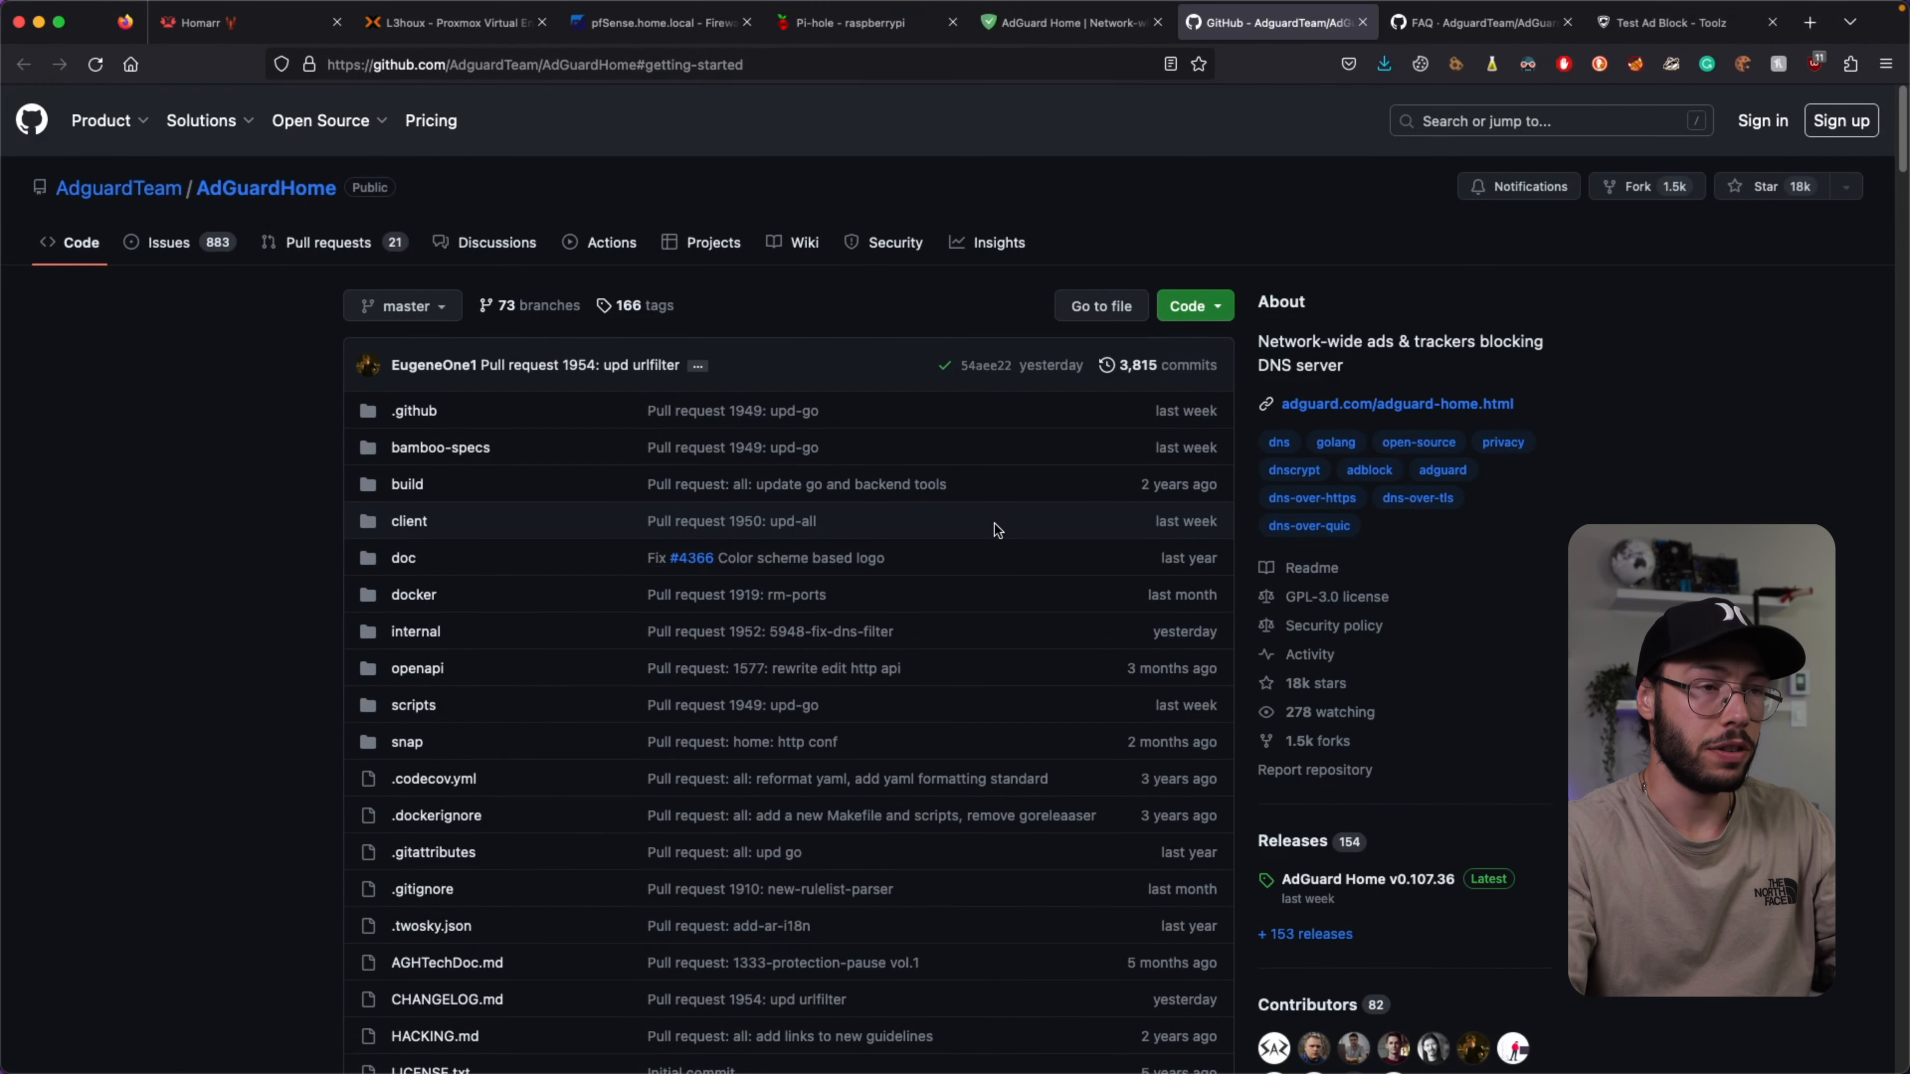
# Load 192.168.1.253:3000 in a new tab, switch to dark theme, and start the wizard.
pyautogui.press('super+t')
pyautogui.write('192.168')
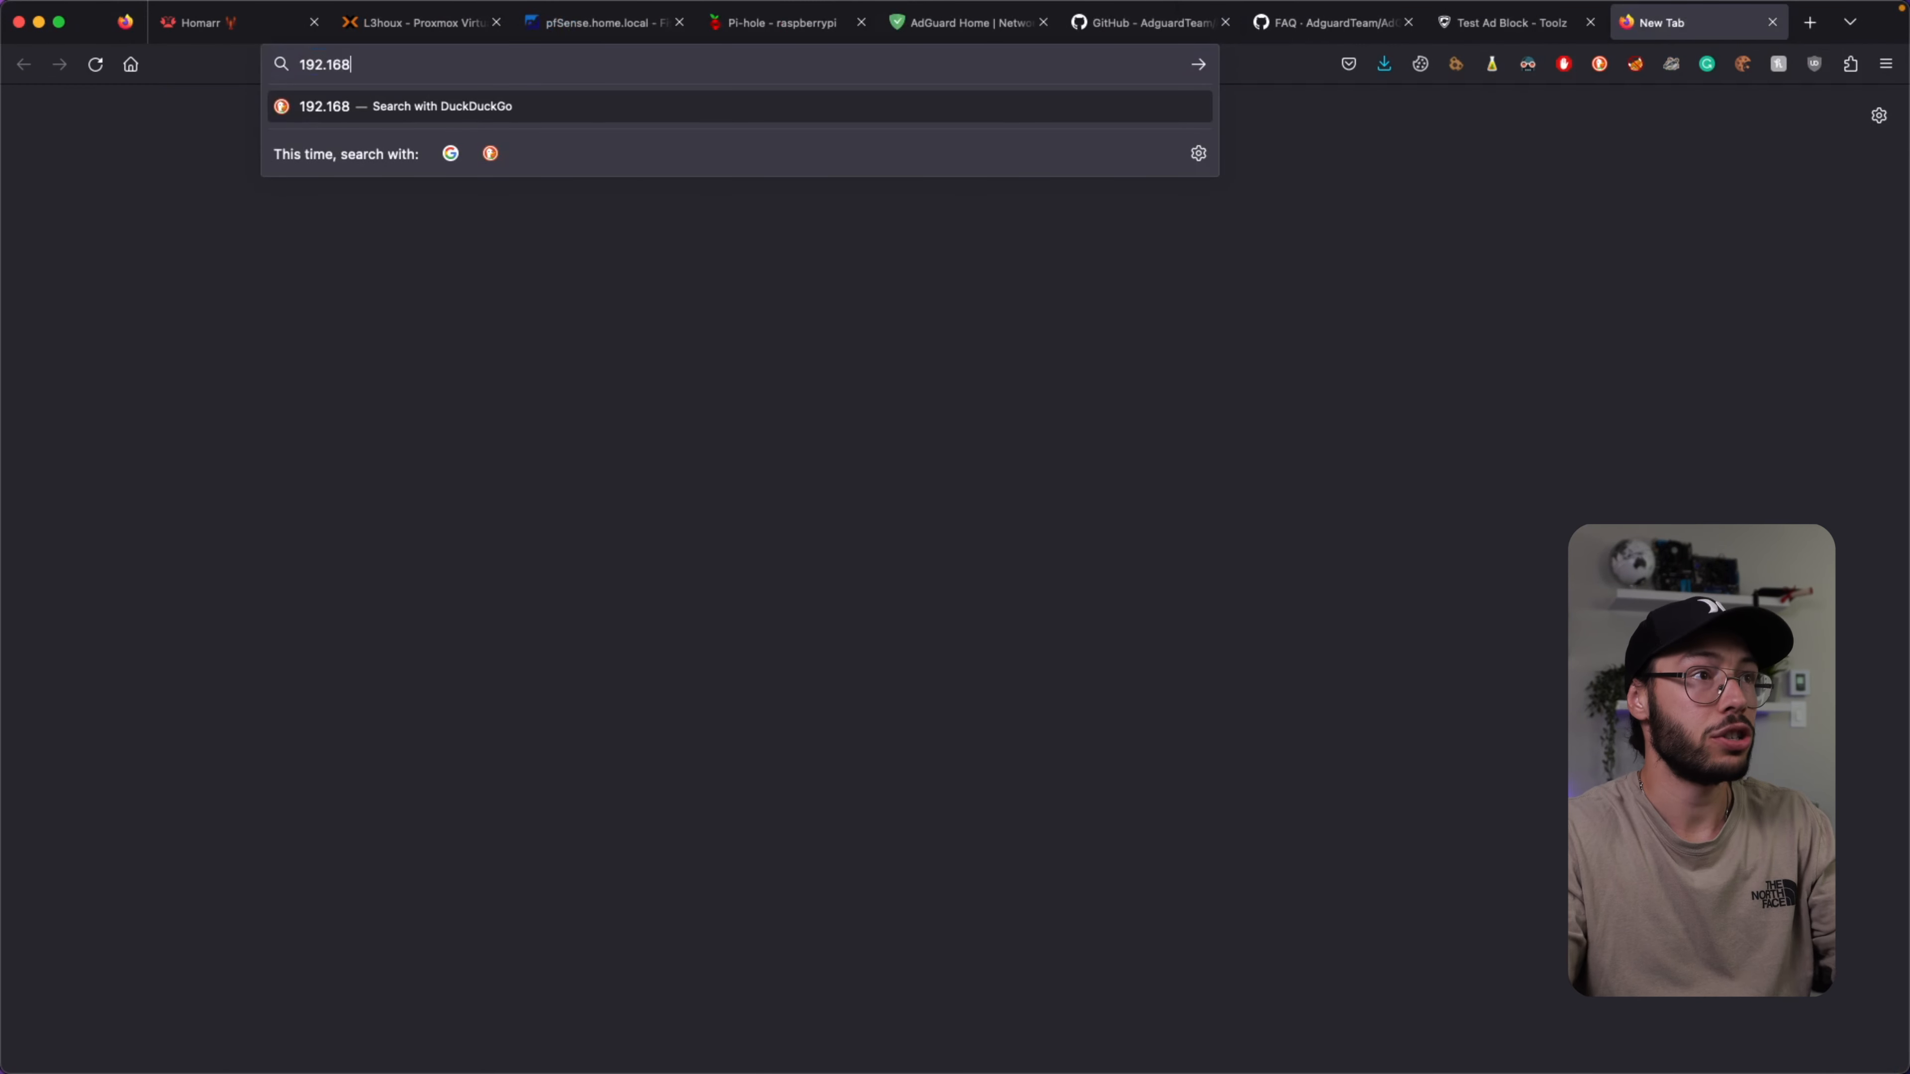
pyautogui.write('.1.253')
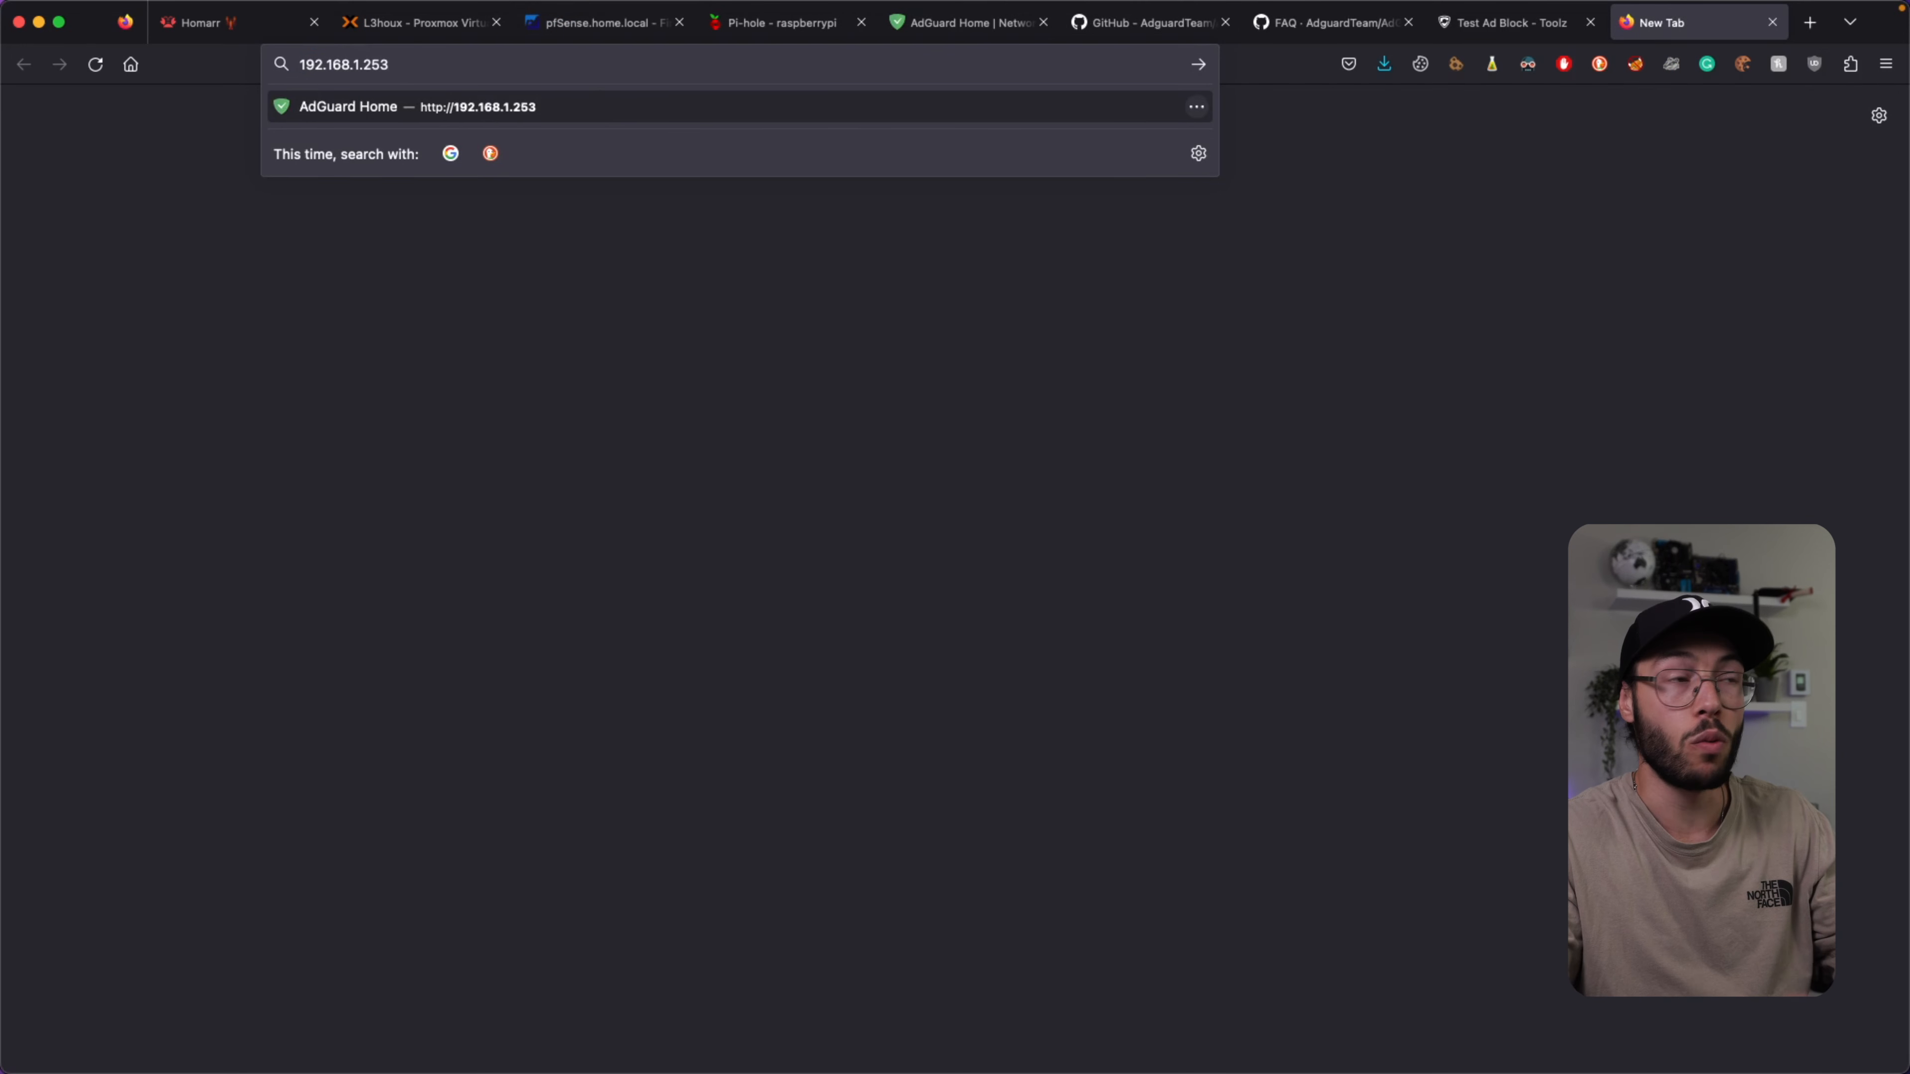
pyautogui.write(':3000')
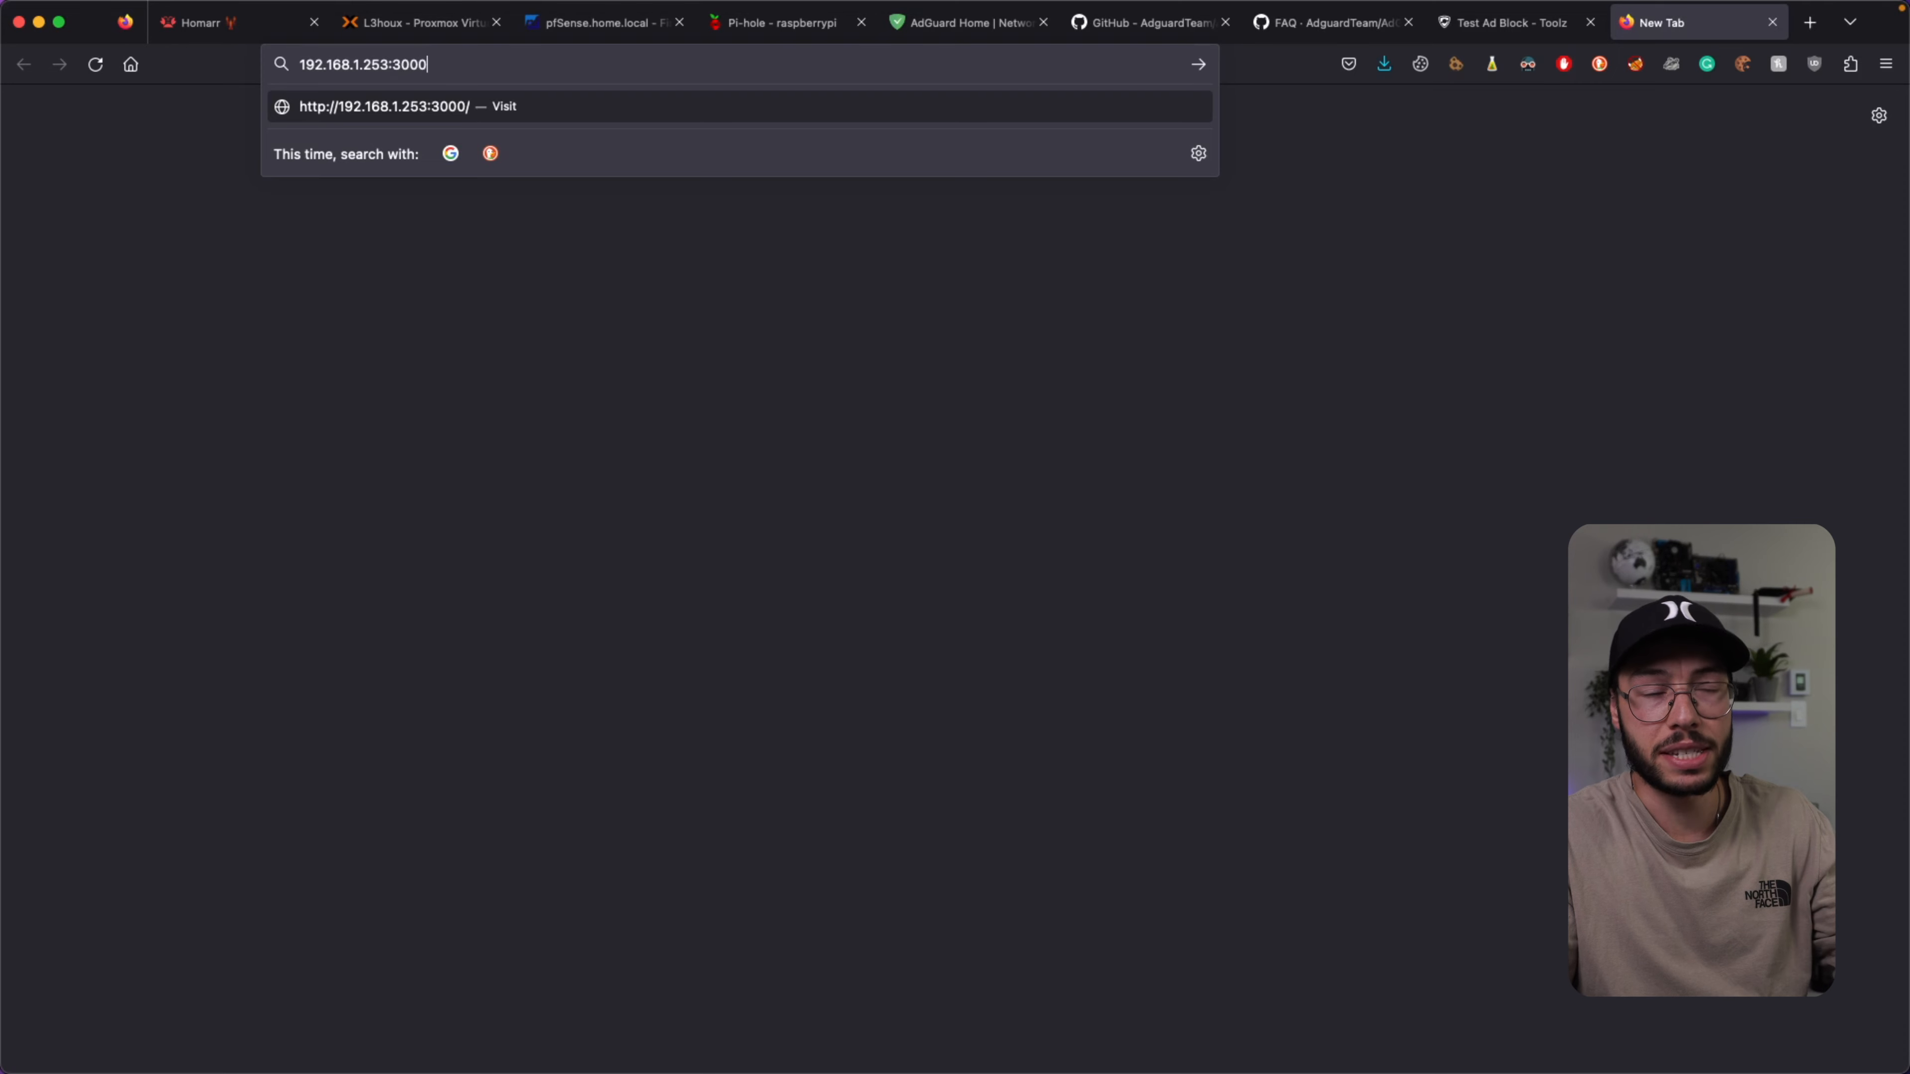
pyautogui.press('Return')
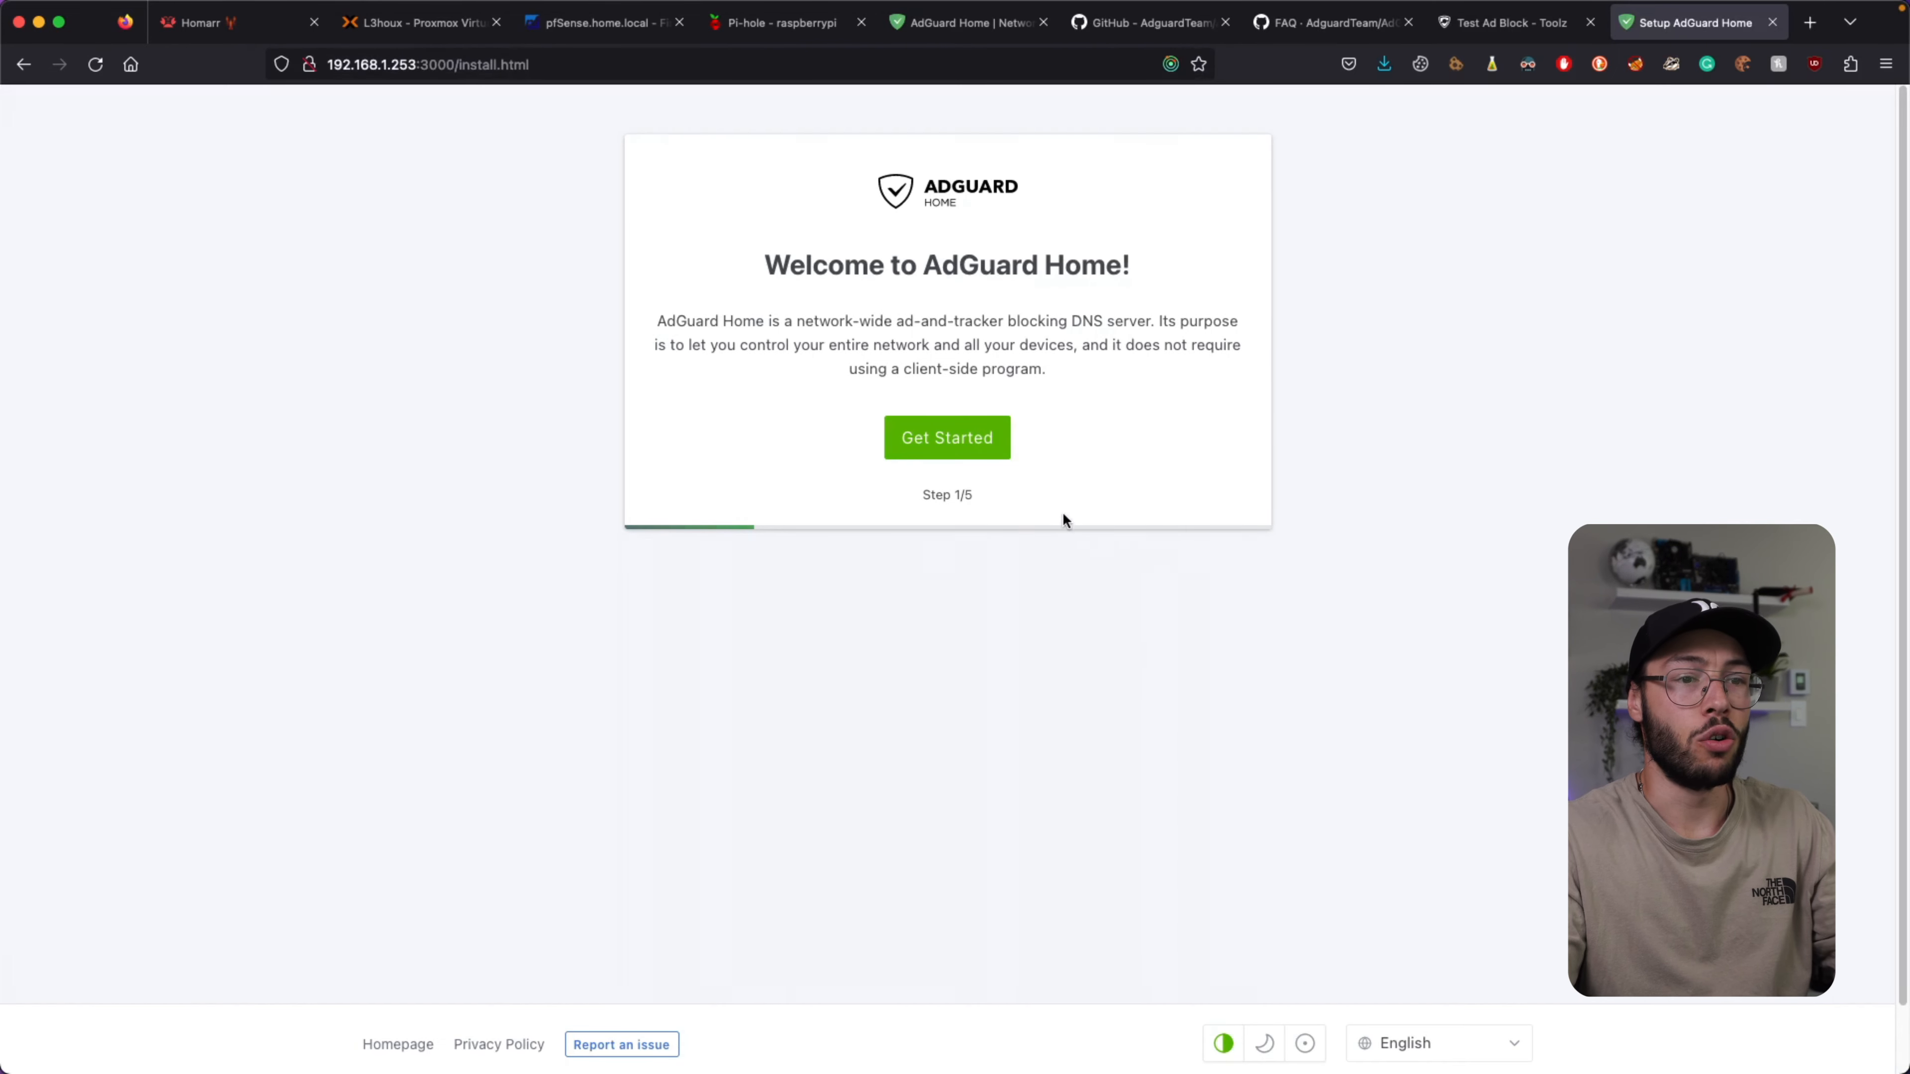
pyautogui.click(1264, 1044)
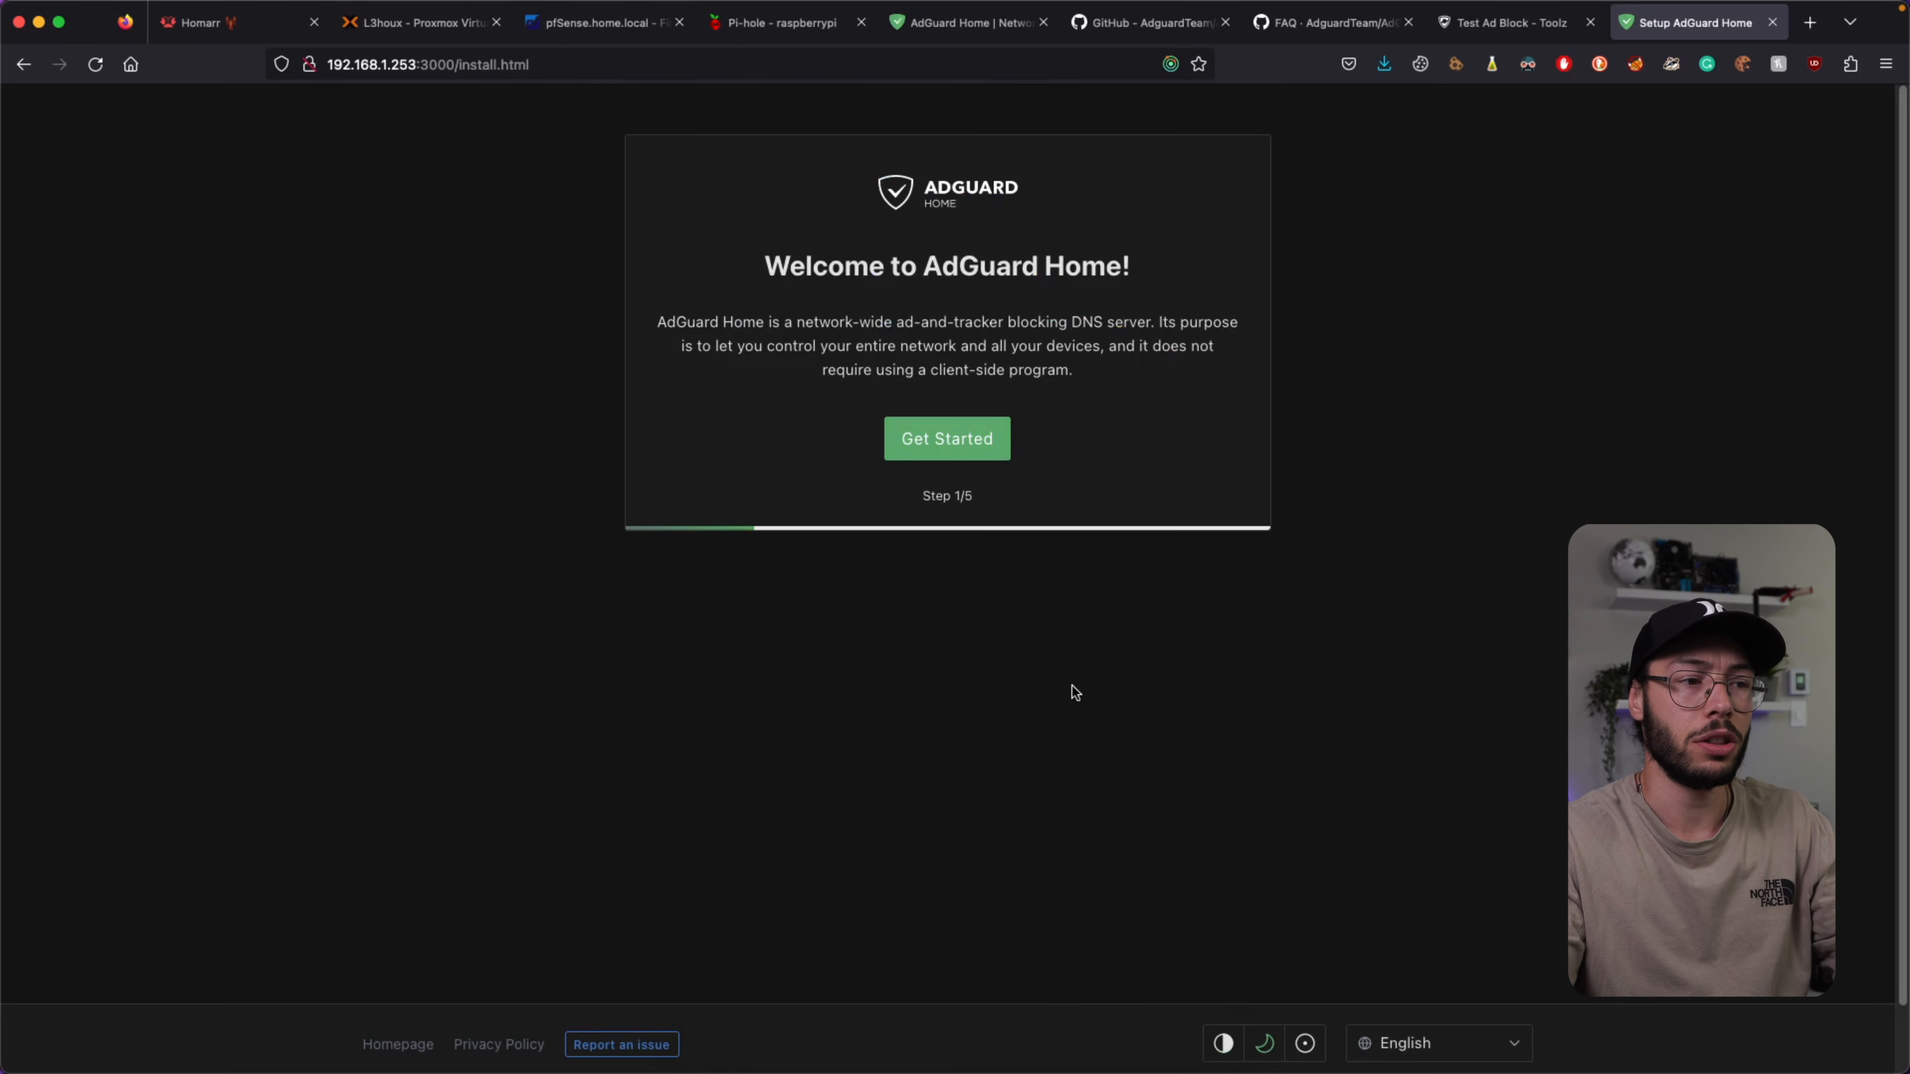
pyautogui.click(949, 437)
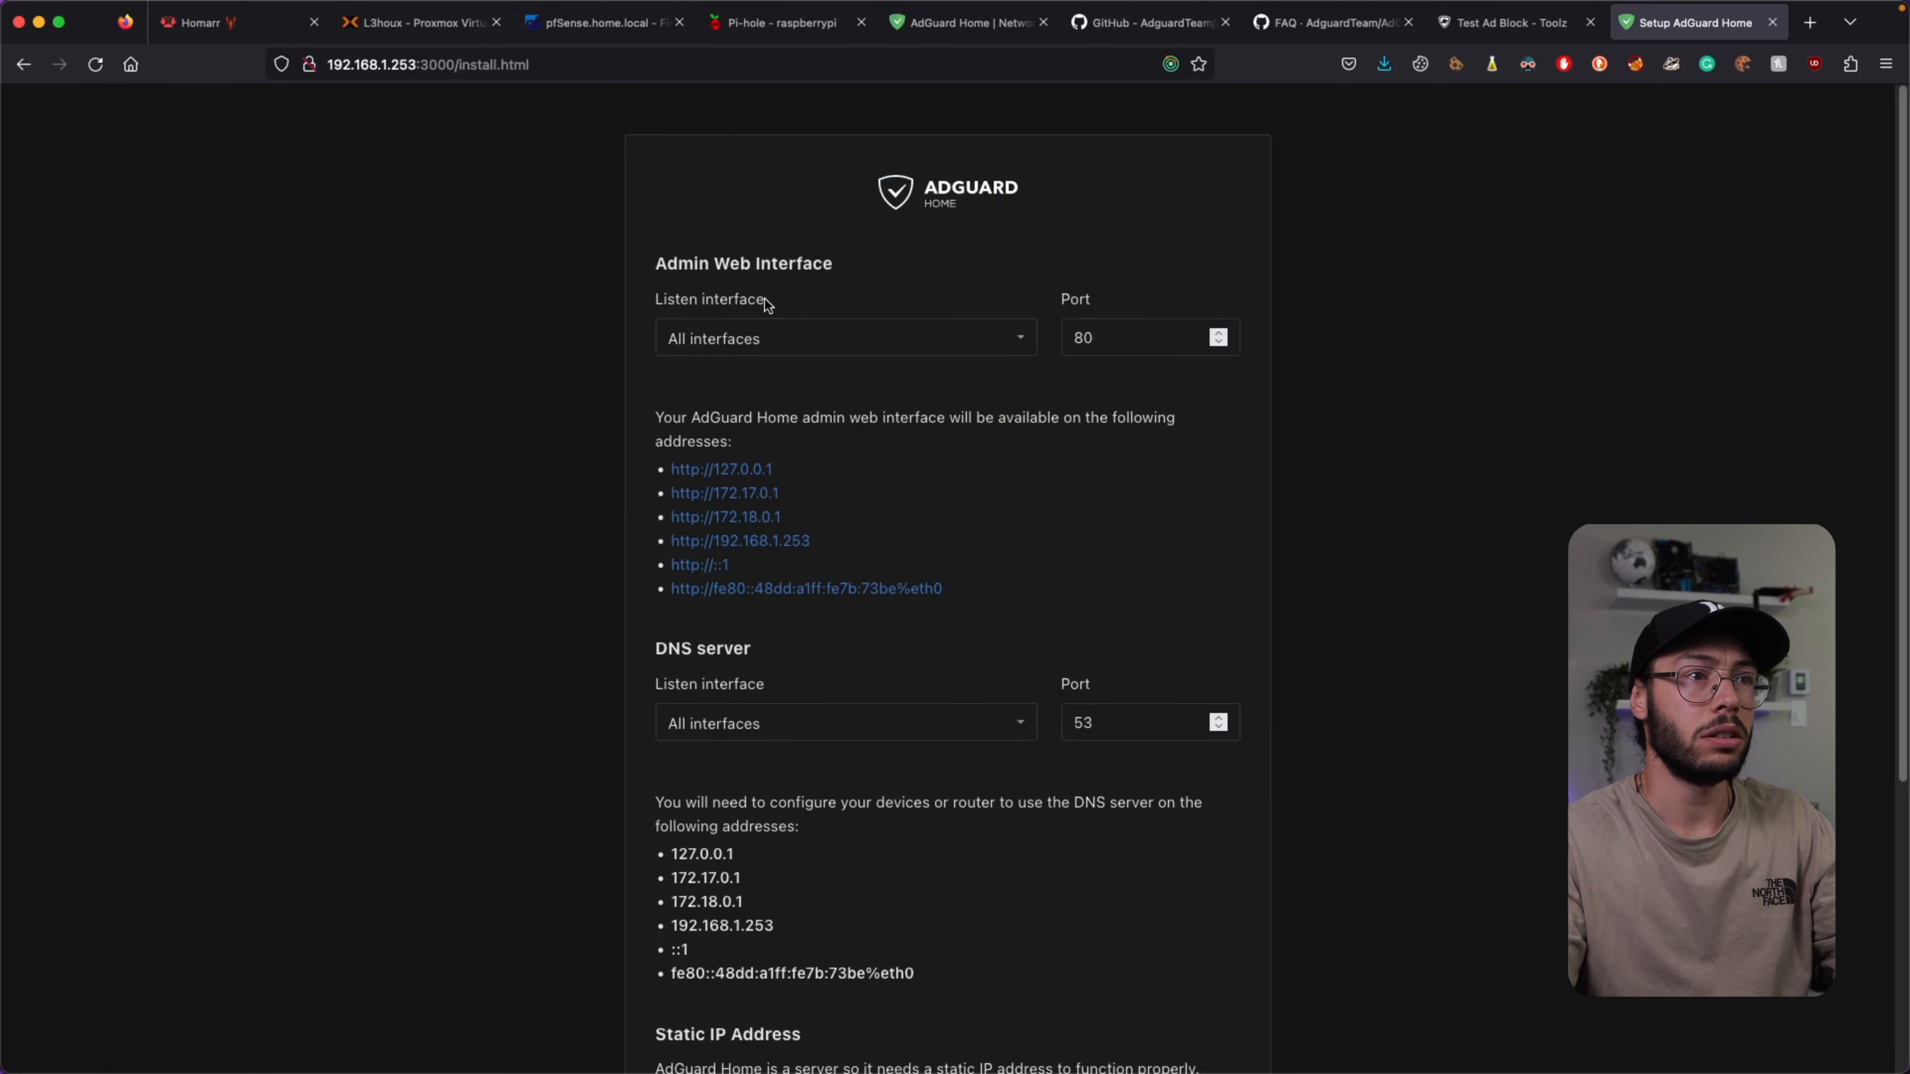
# Keep All interfaces with admin port 80 and DNS port 53, continuing to Authentication.
pyautogui.scroll(-1, 772, 338)
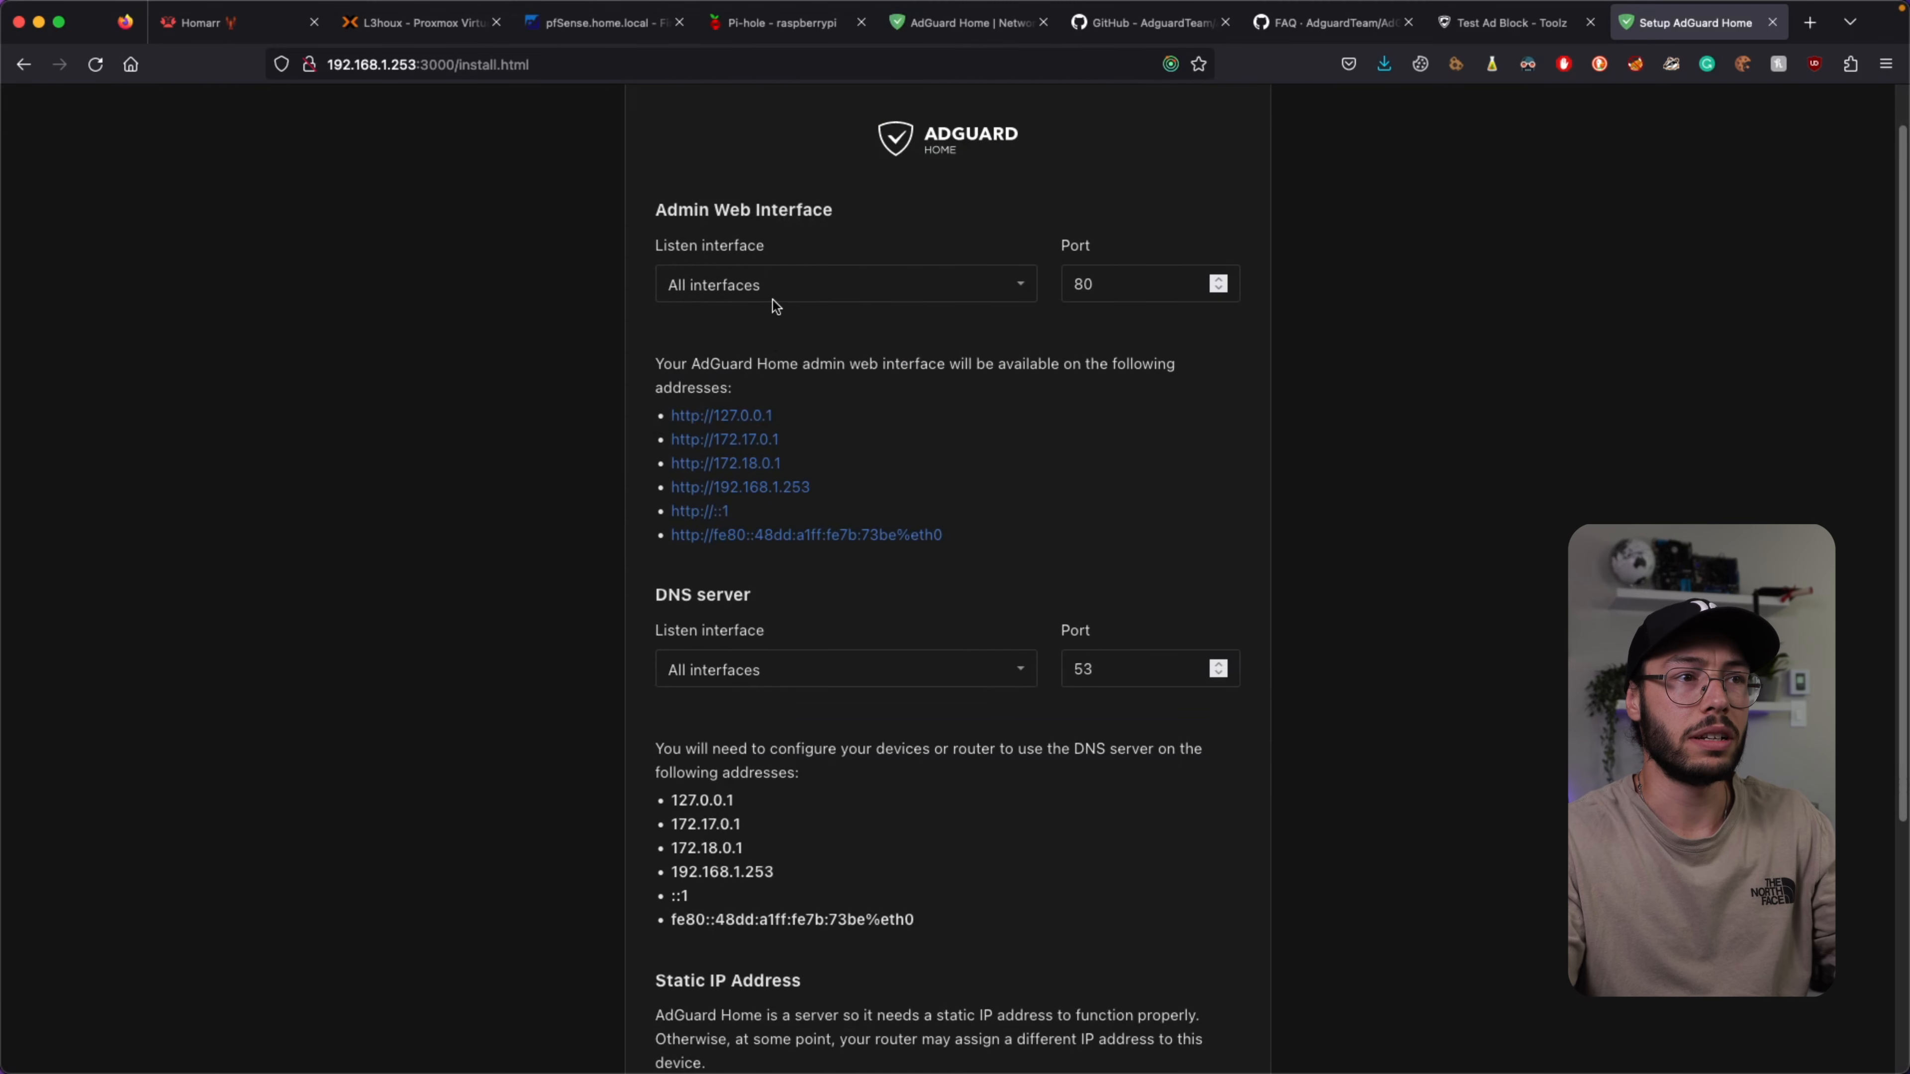
pyautogui.click(792, 275)
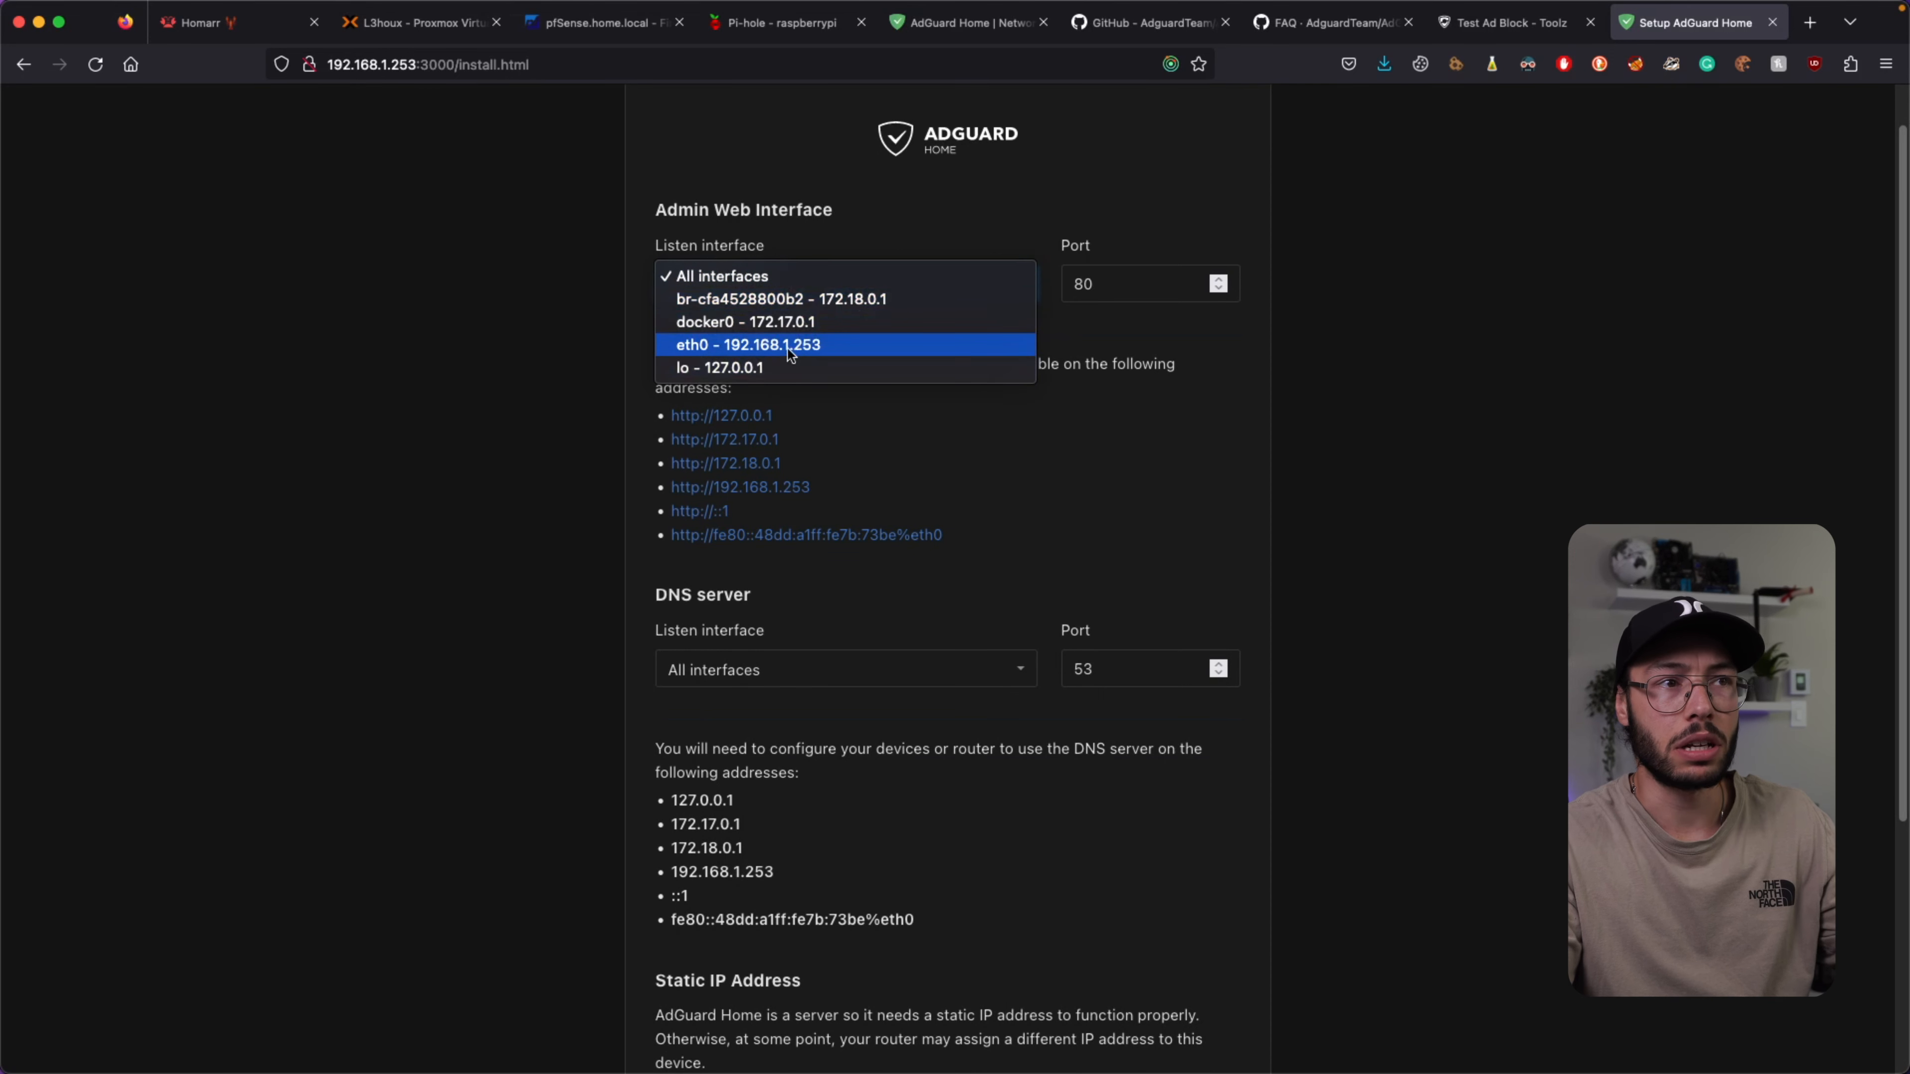
pyautogui.click(778, 280)
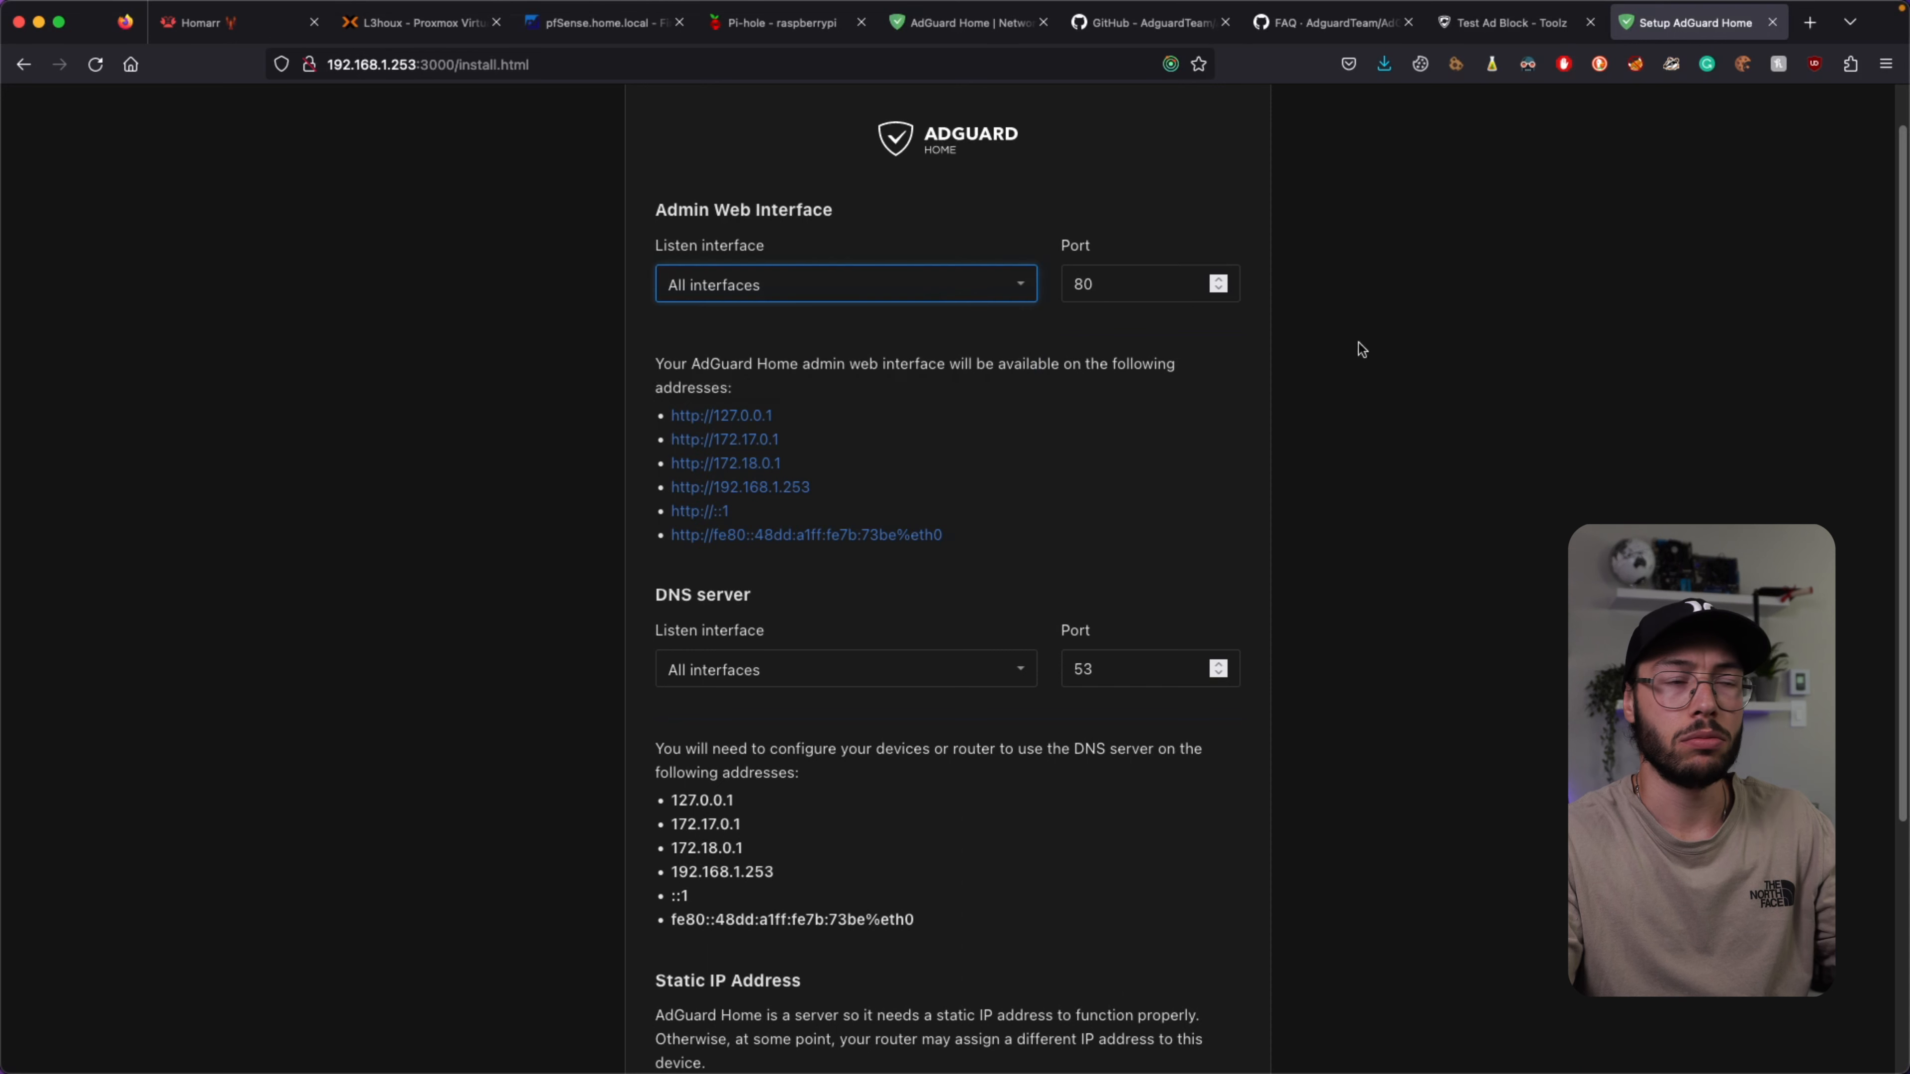
pyautogui.scroll(-3, 1086, 403)
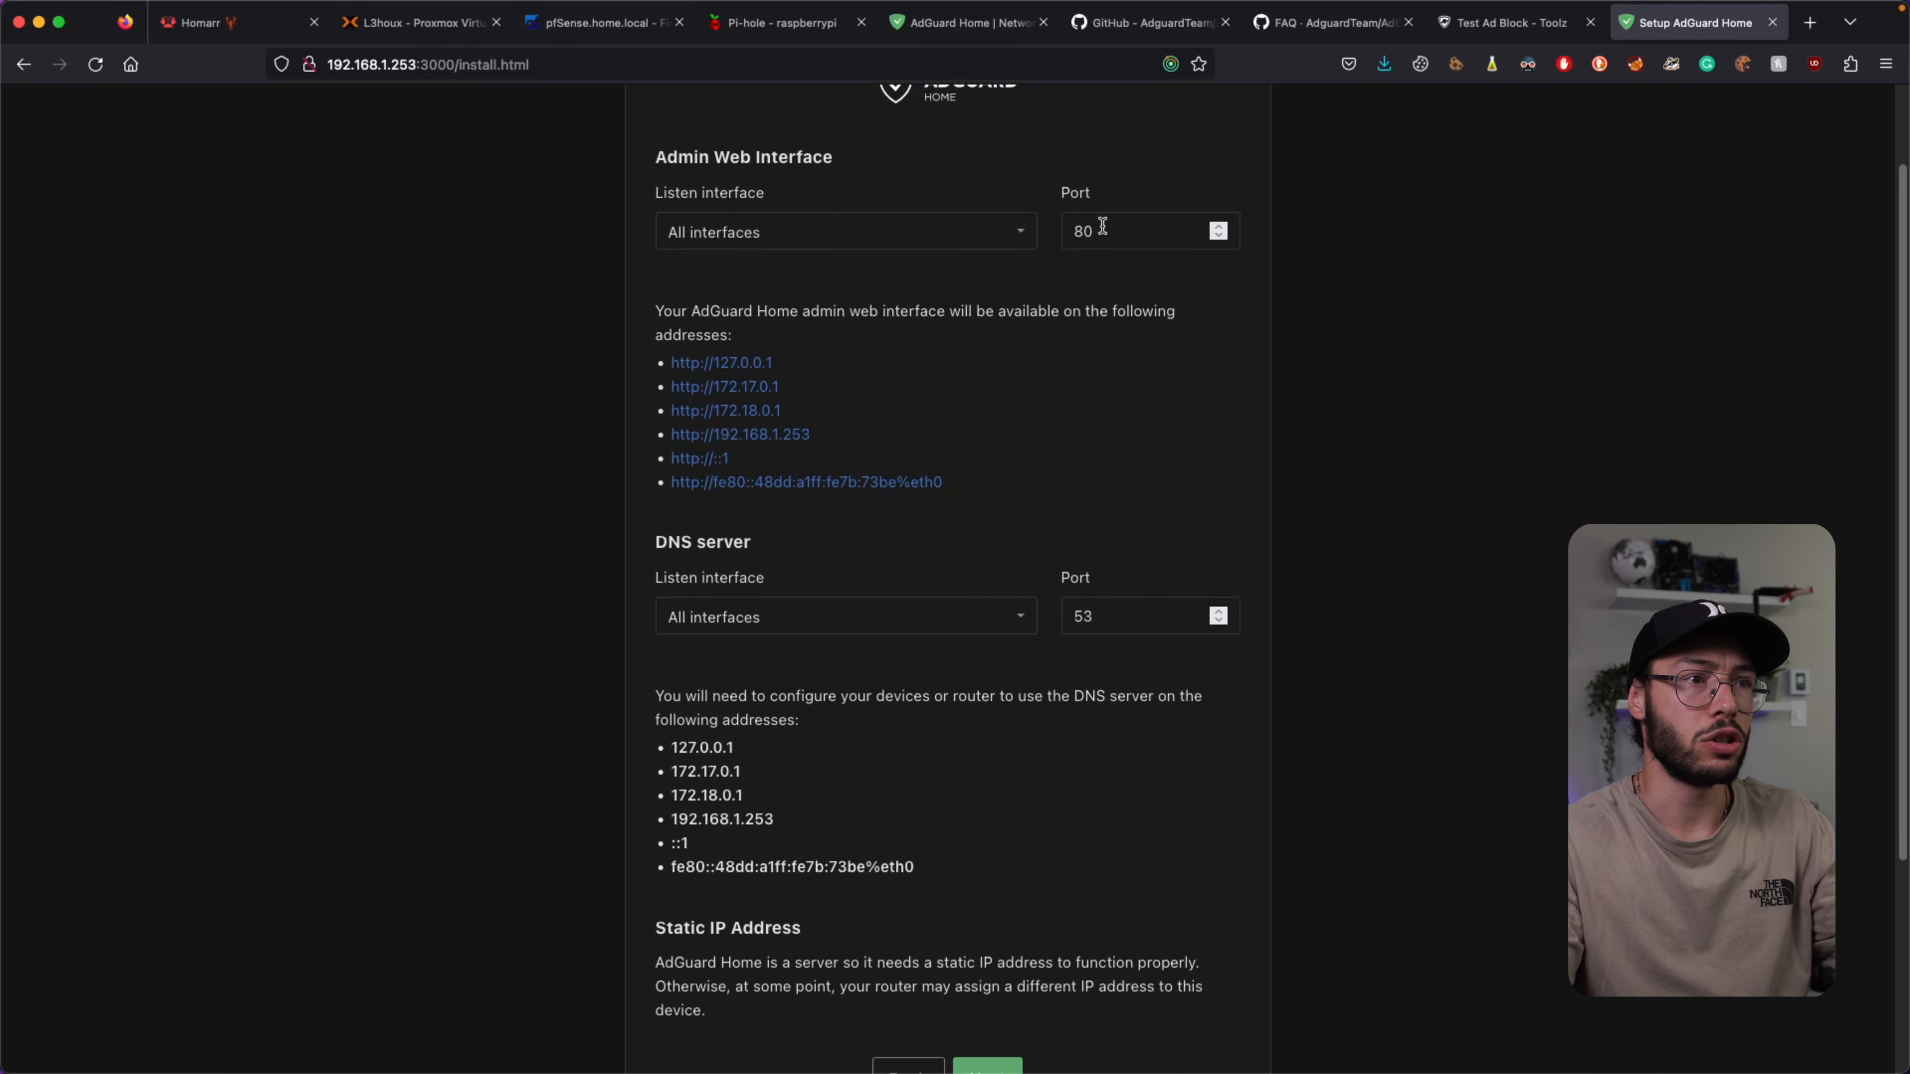
pyautogui.scroll(-4, 903, 452)
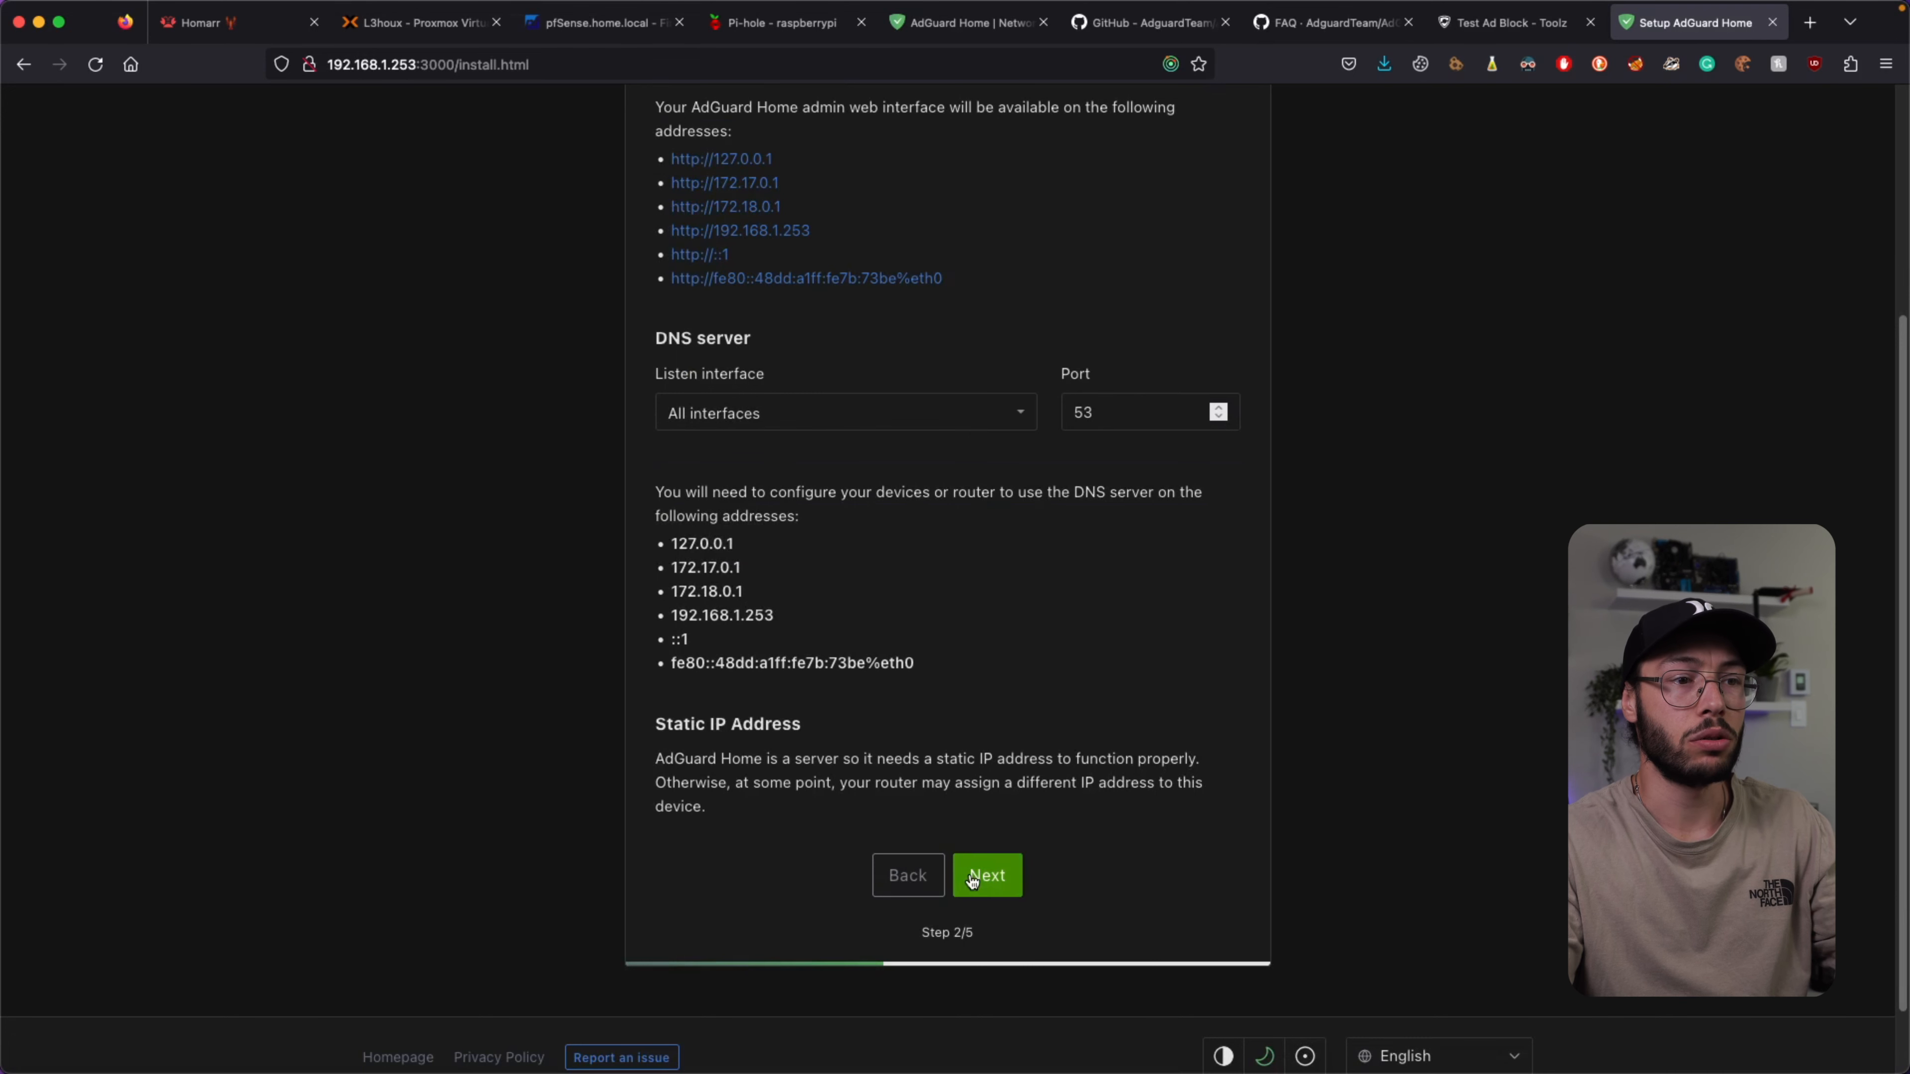
pyautogui.moveTo(664, 722); pyautogui.dragTo(789, 783)
pyautogui.click(753, 699)
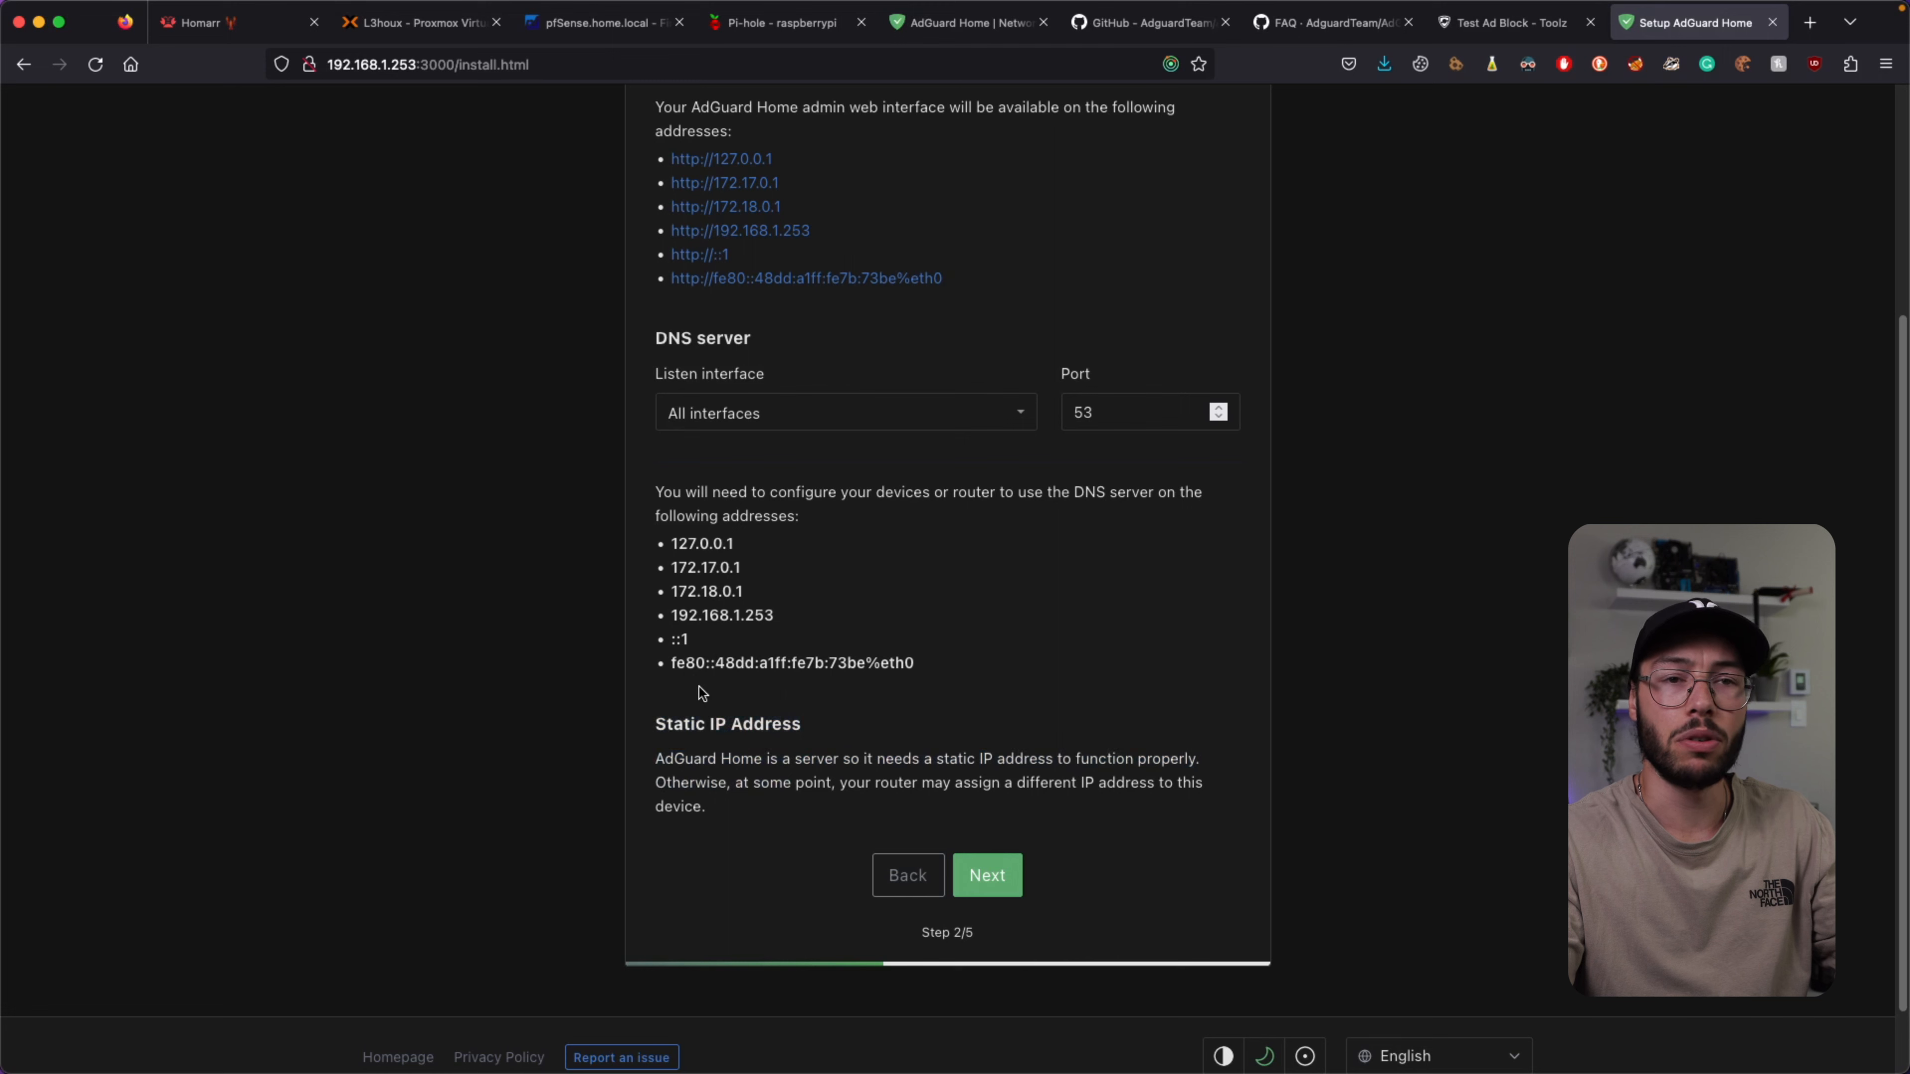
pyautogui.click(962, 867)
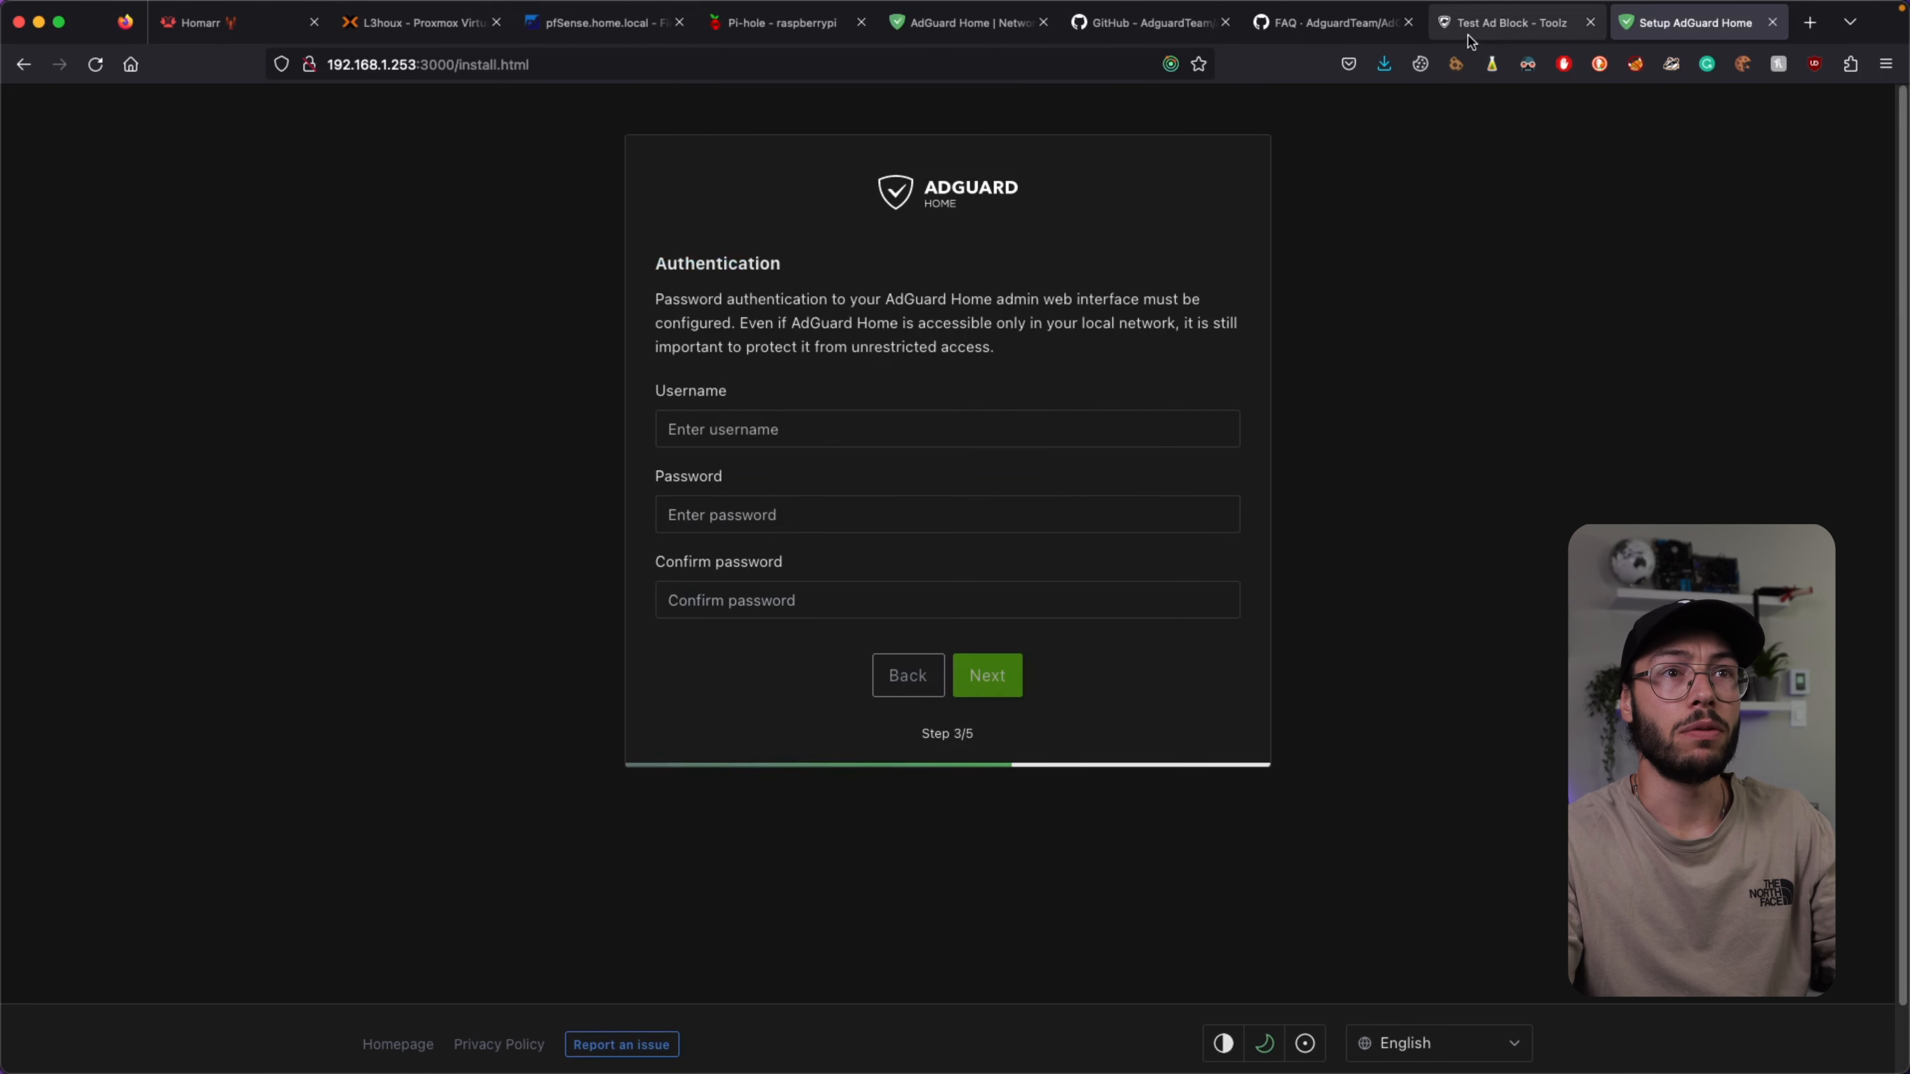
pyautogui.click(1312, 31)
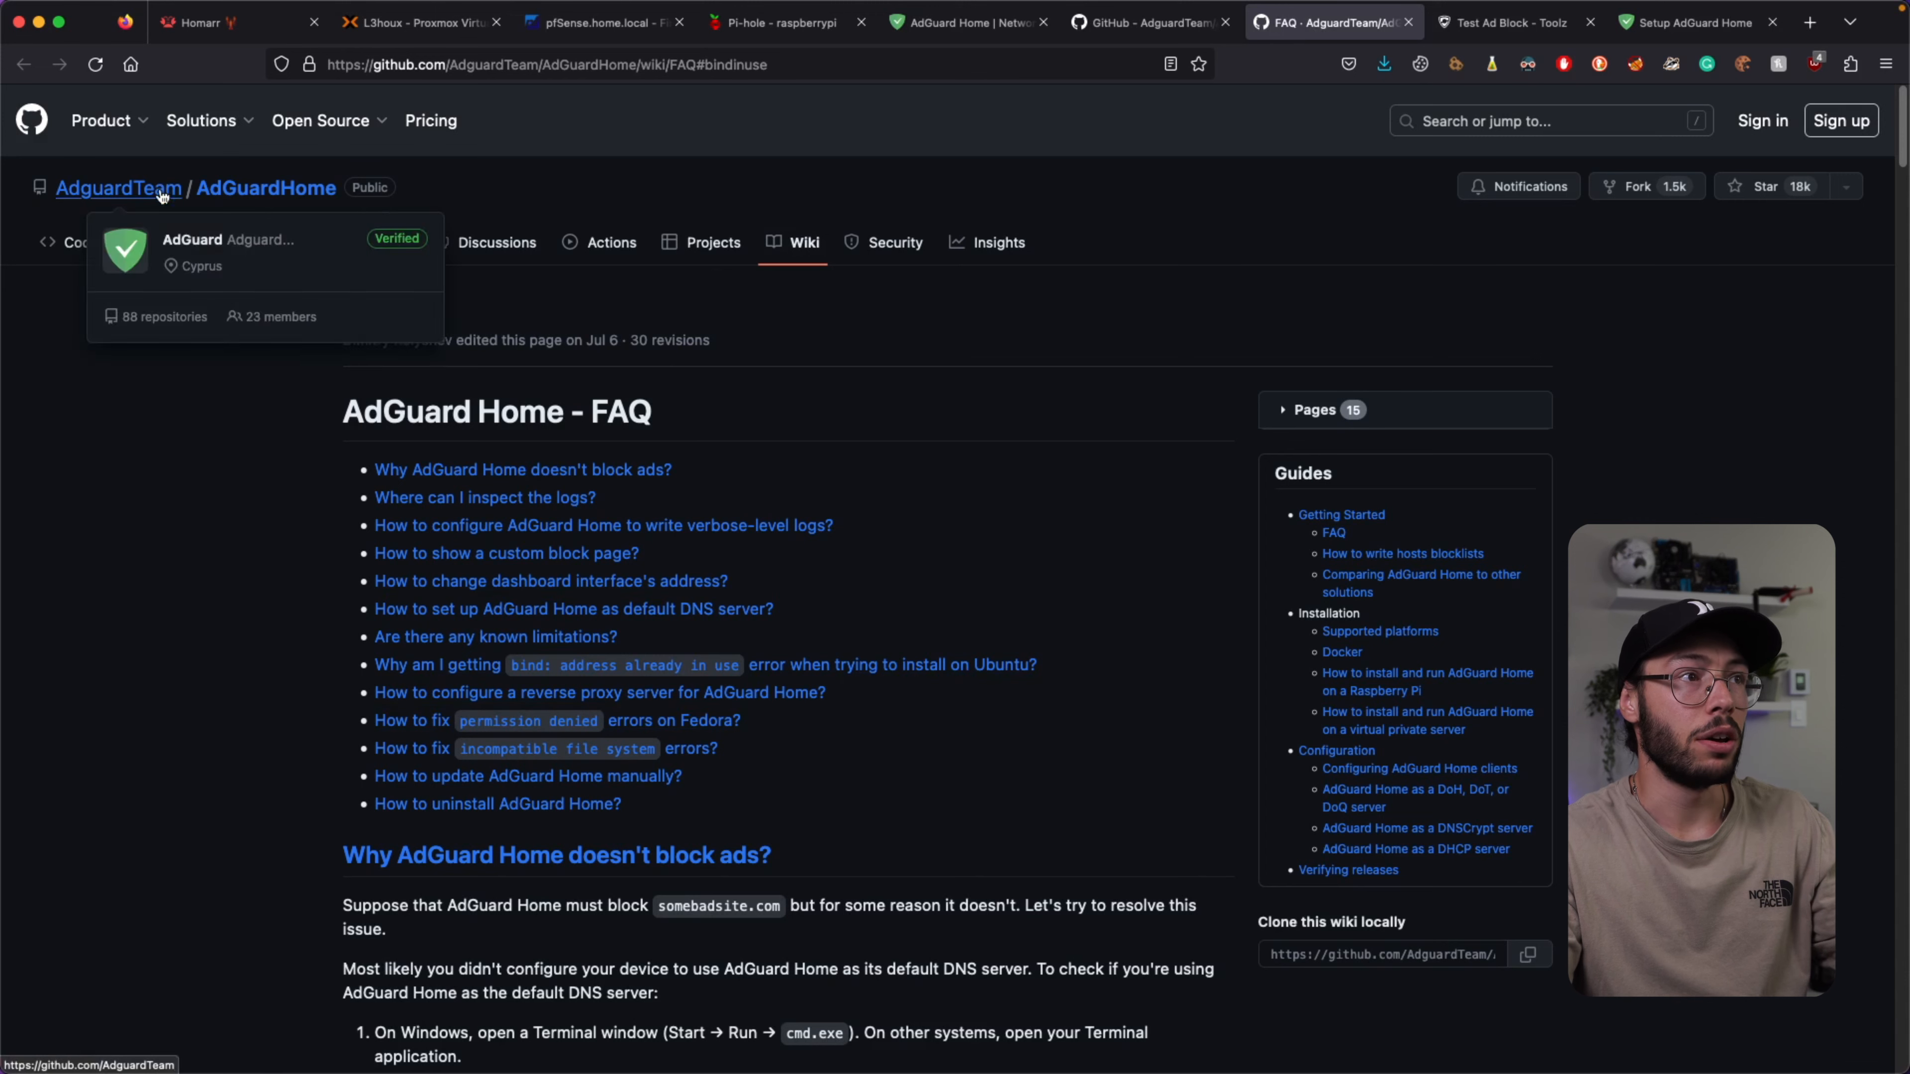
# Read the FAQ fix for port 53 'address already in use', including the [Resolve] lines.
pyautogui.click(450, 666)
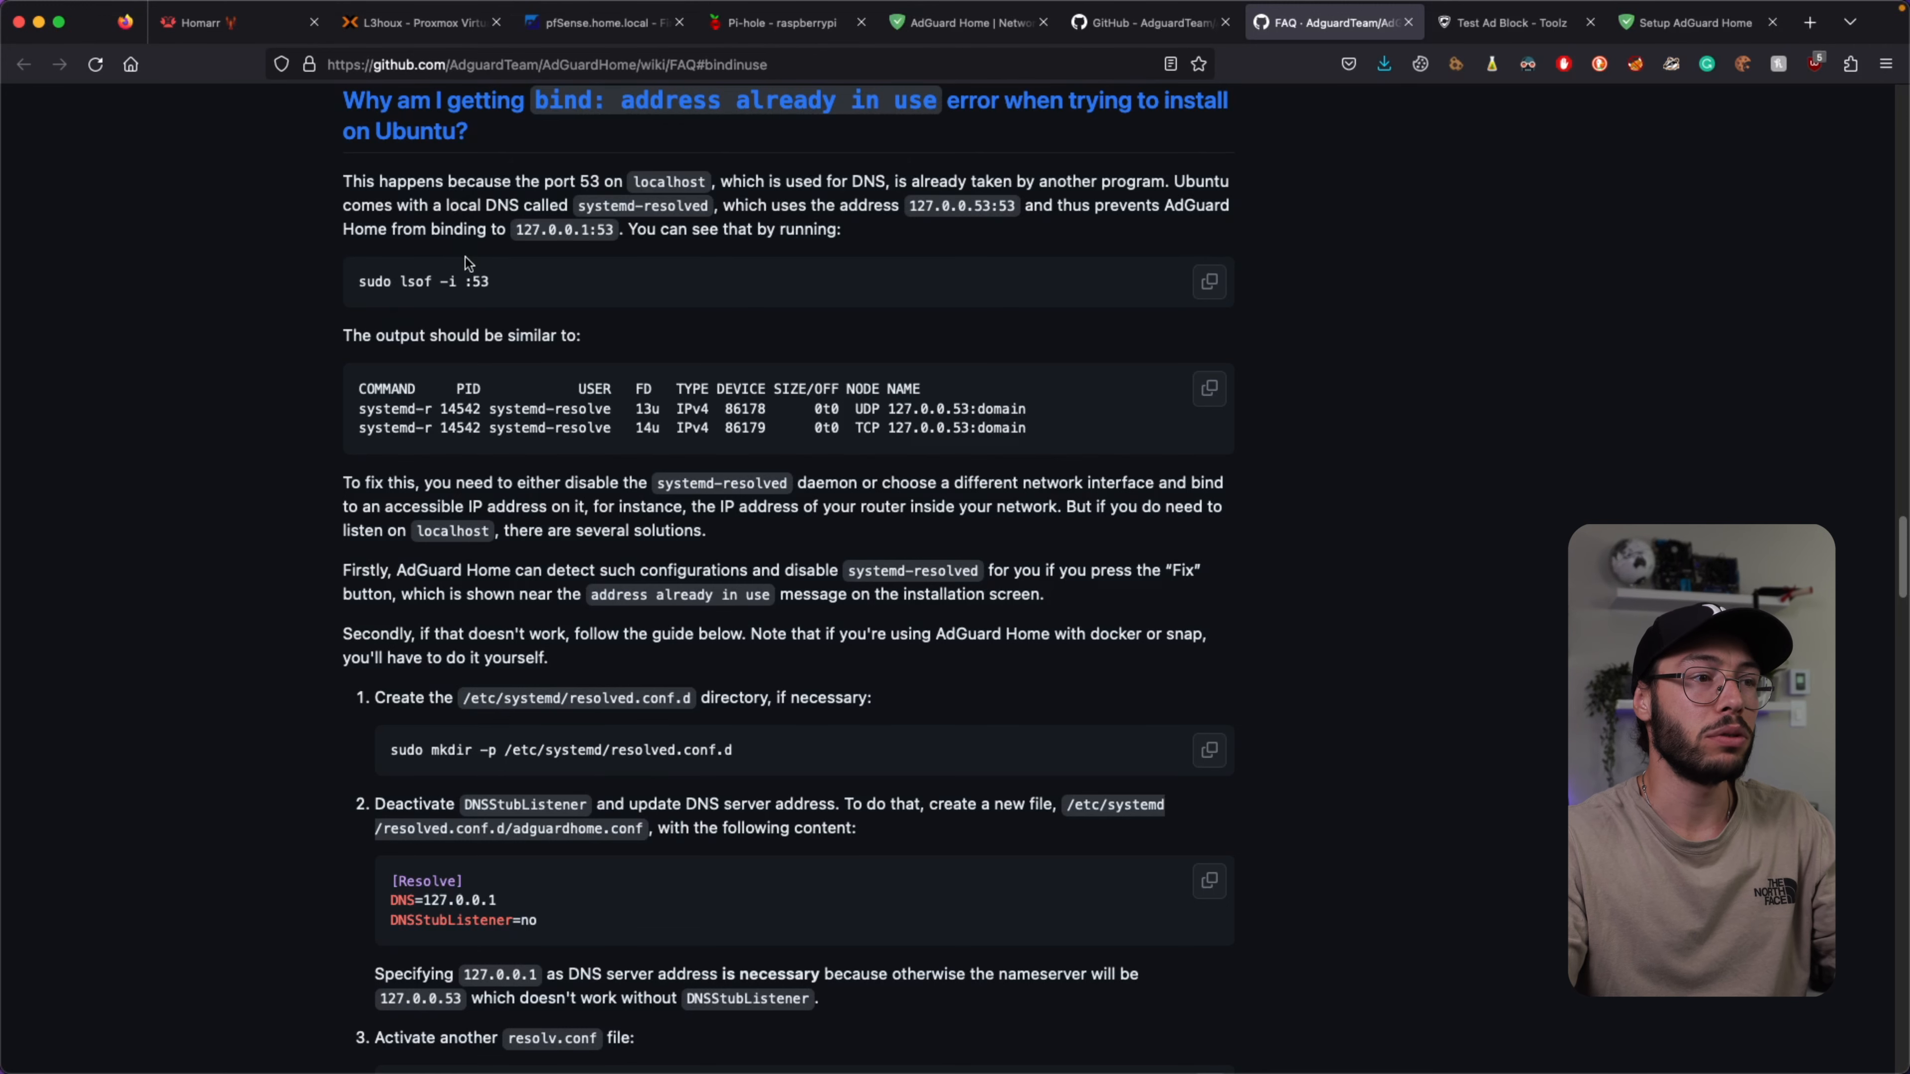
pyautogui.scroll(-2, 466, 257)
pyautogui.scroll(-3, 482, 715)
pyautogui.moveTo(592, 670); pyautogui.dragTo(362, 610)
pyautogui.click(684, 645)
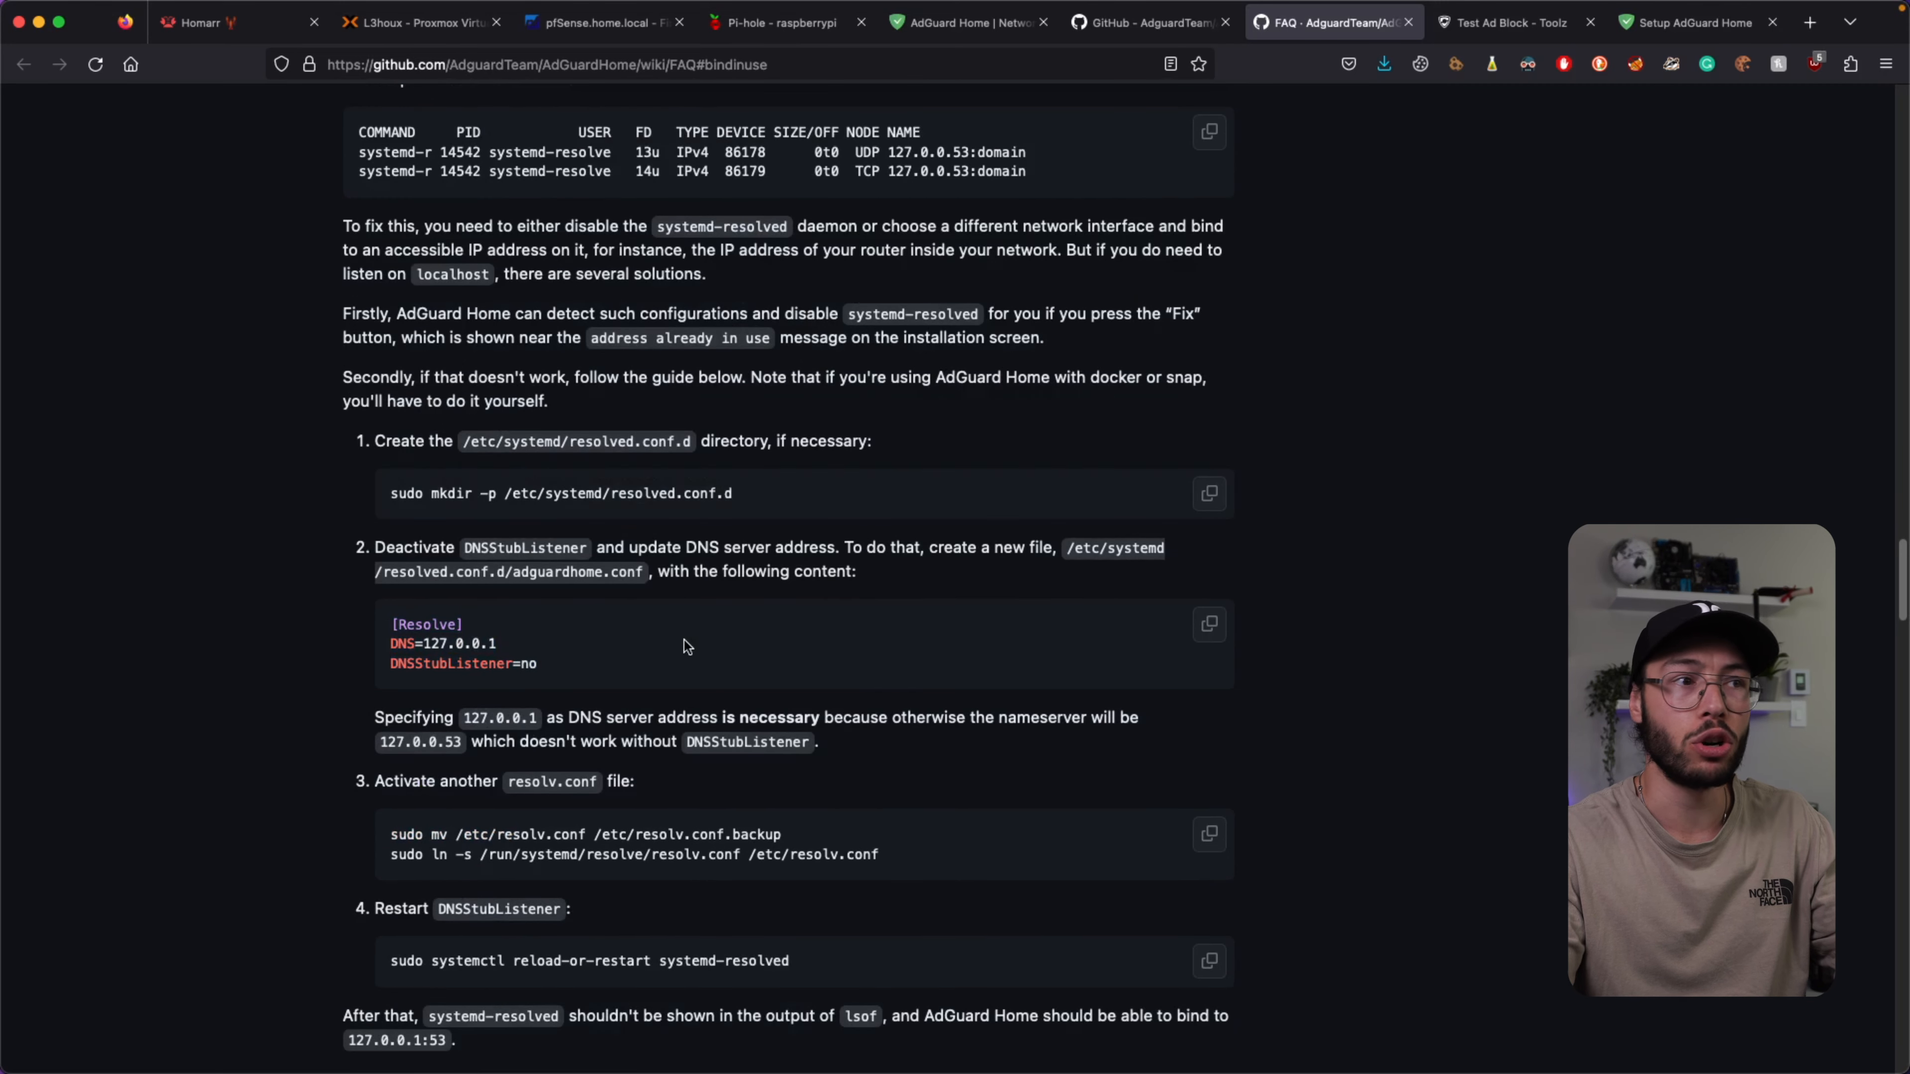
pyautogui.scroll(-2, 512, 640)
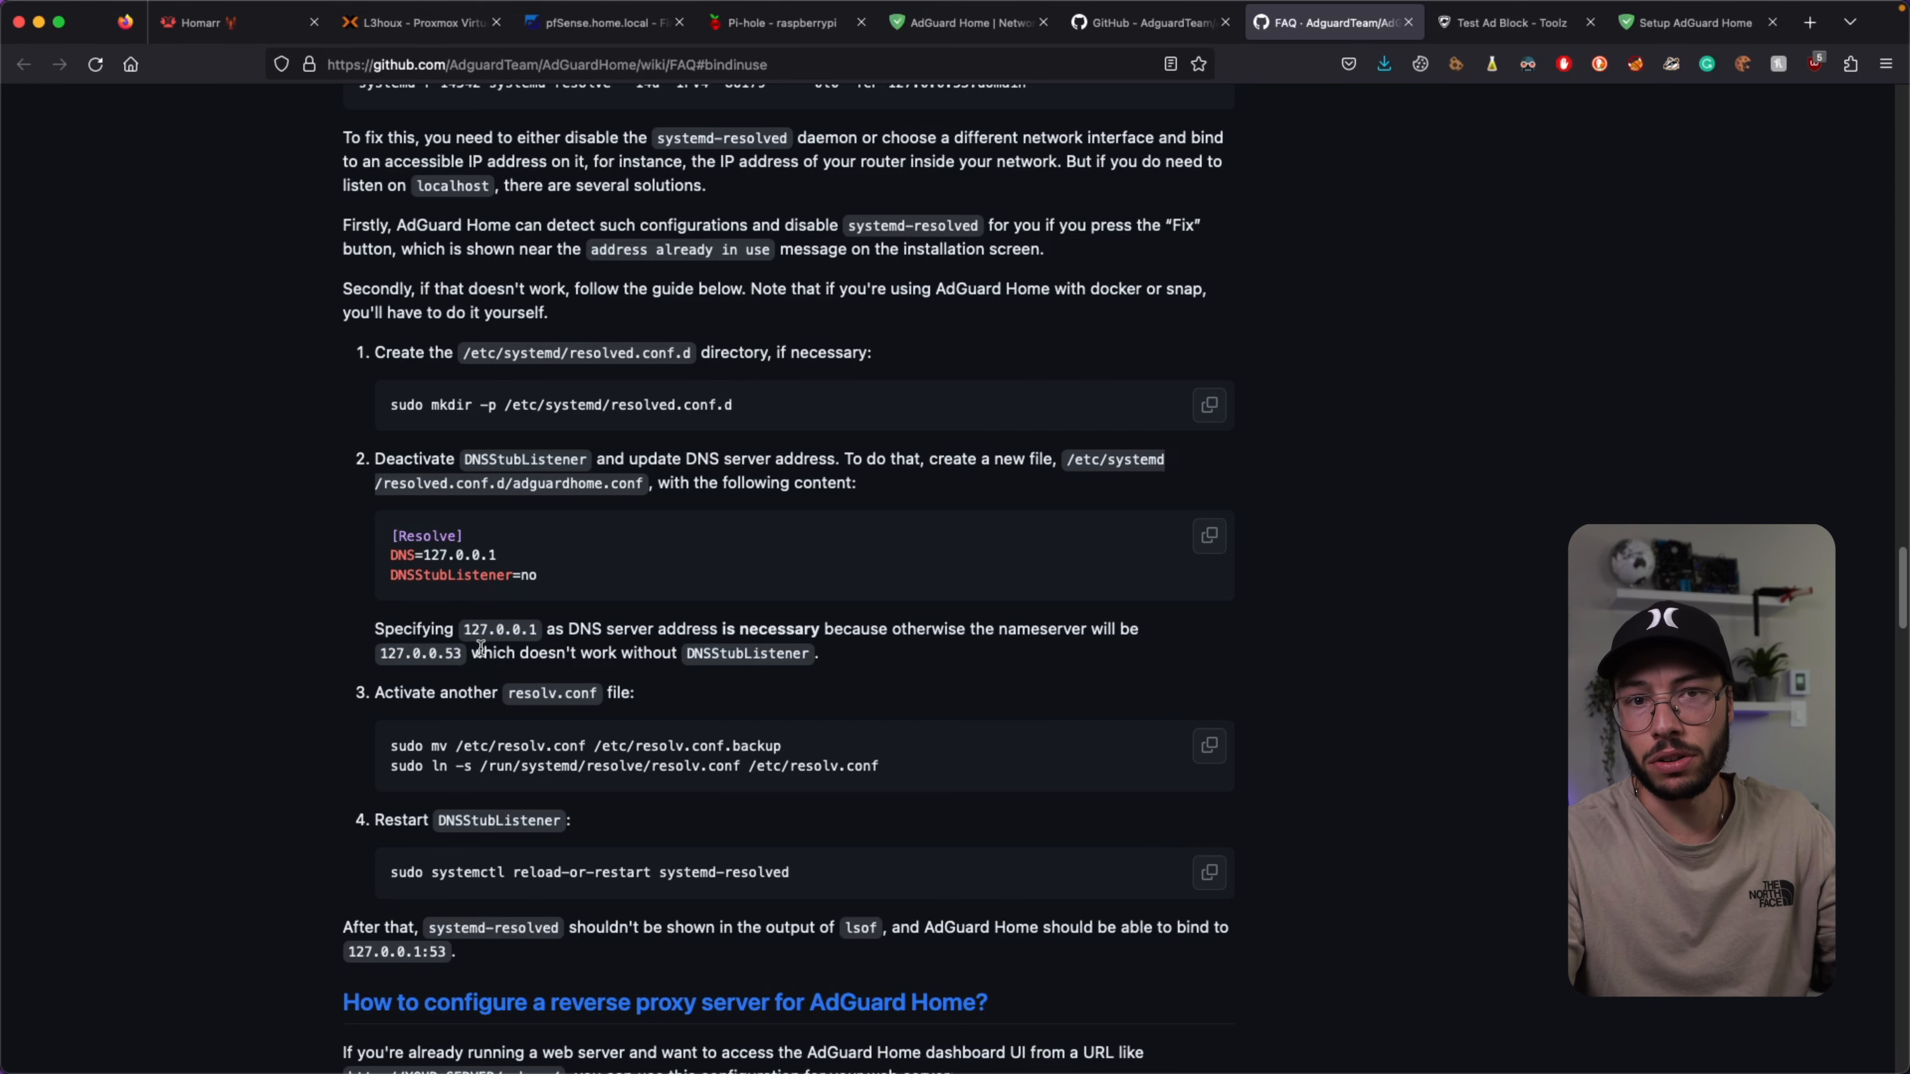
pyautogui.scroll(4, 566, 582)
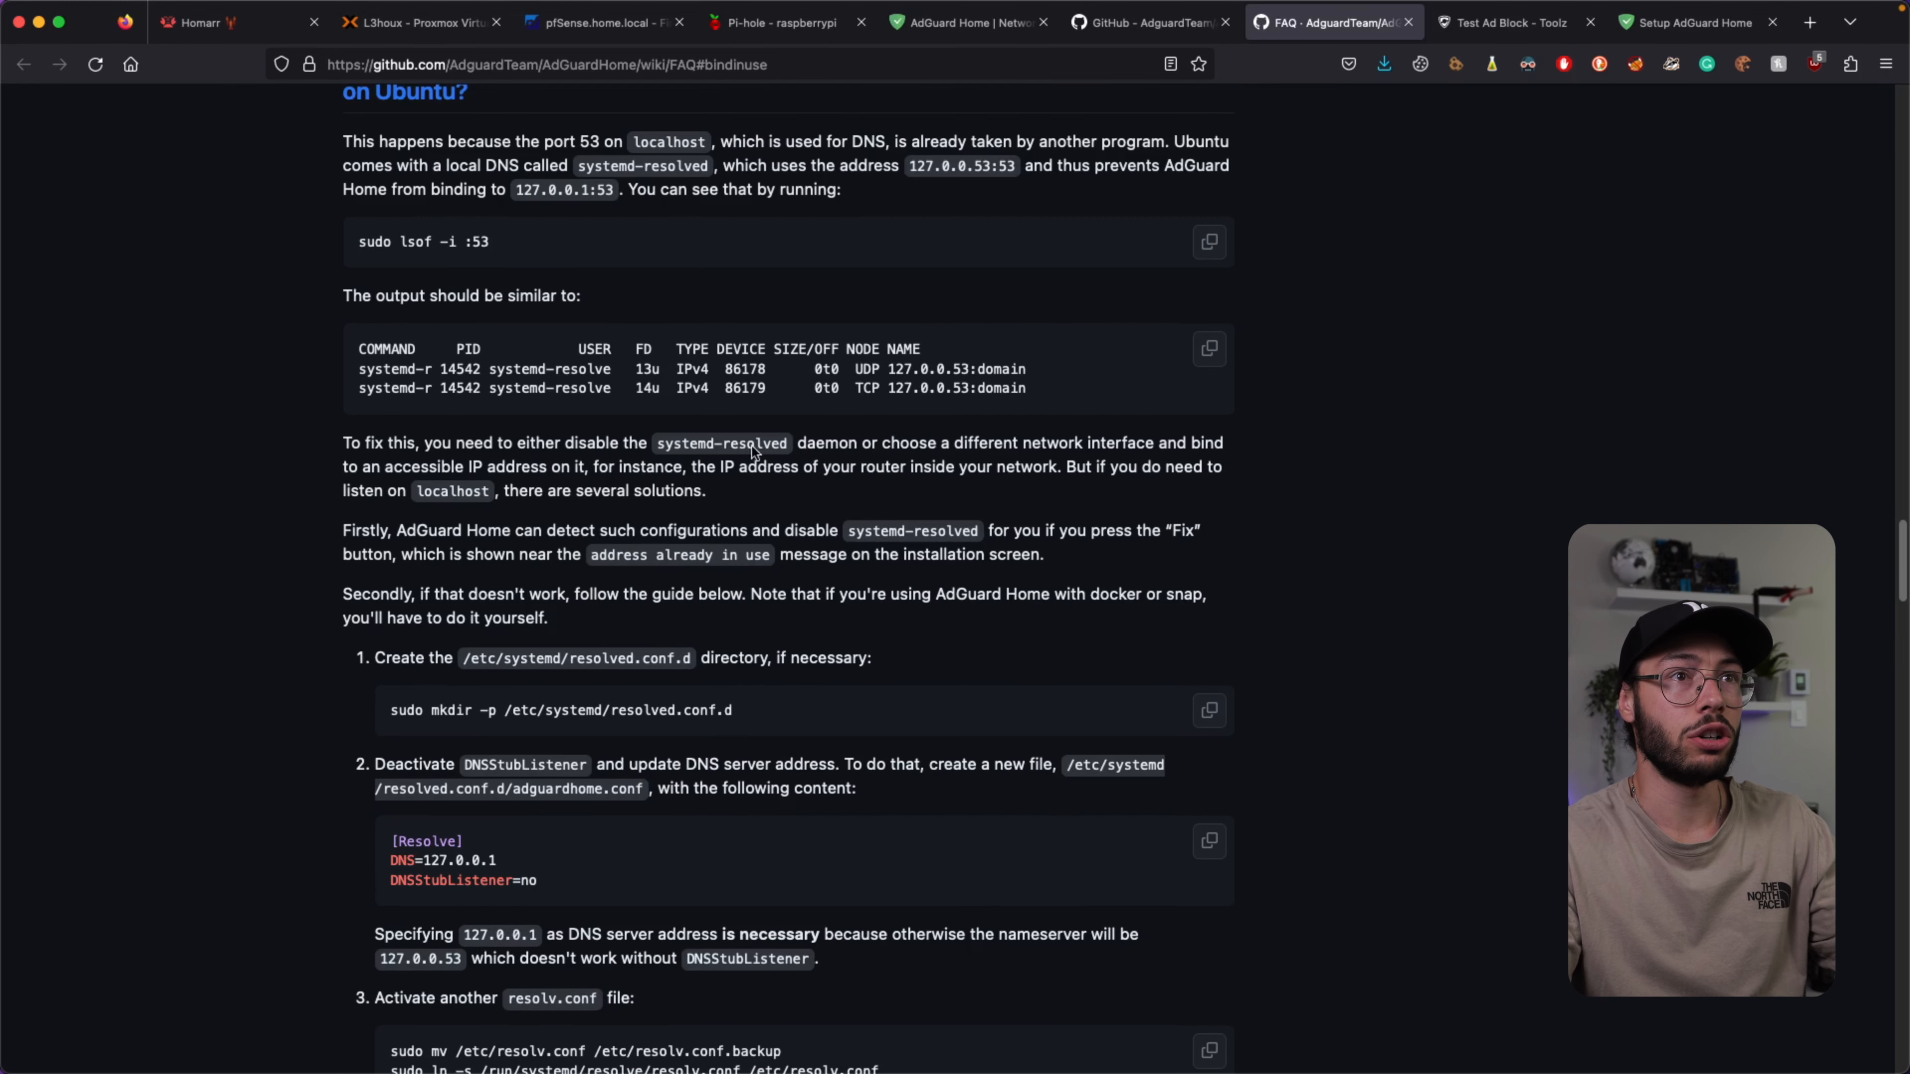
# Enter the admin username, password and confirmation, and continue to device setup.
pyautogui.click(1678, 31)
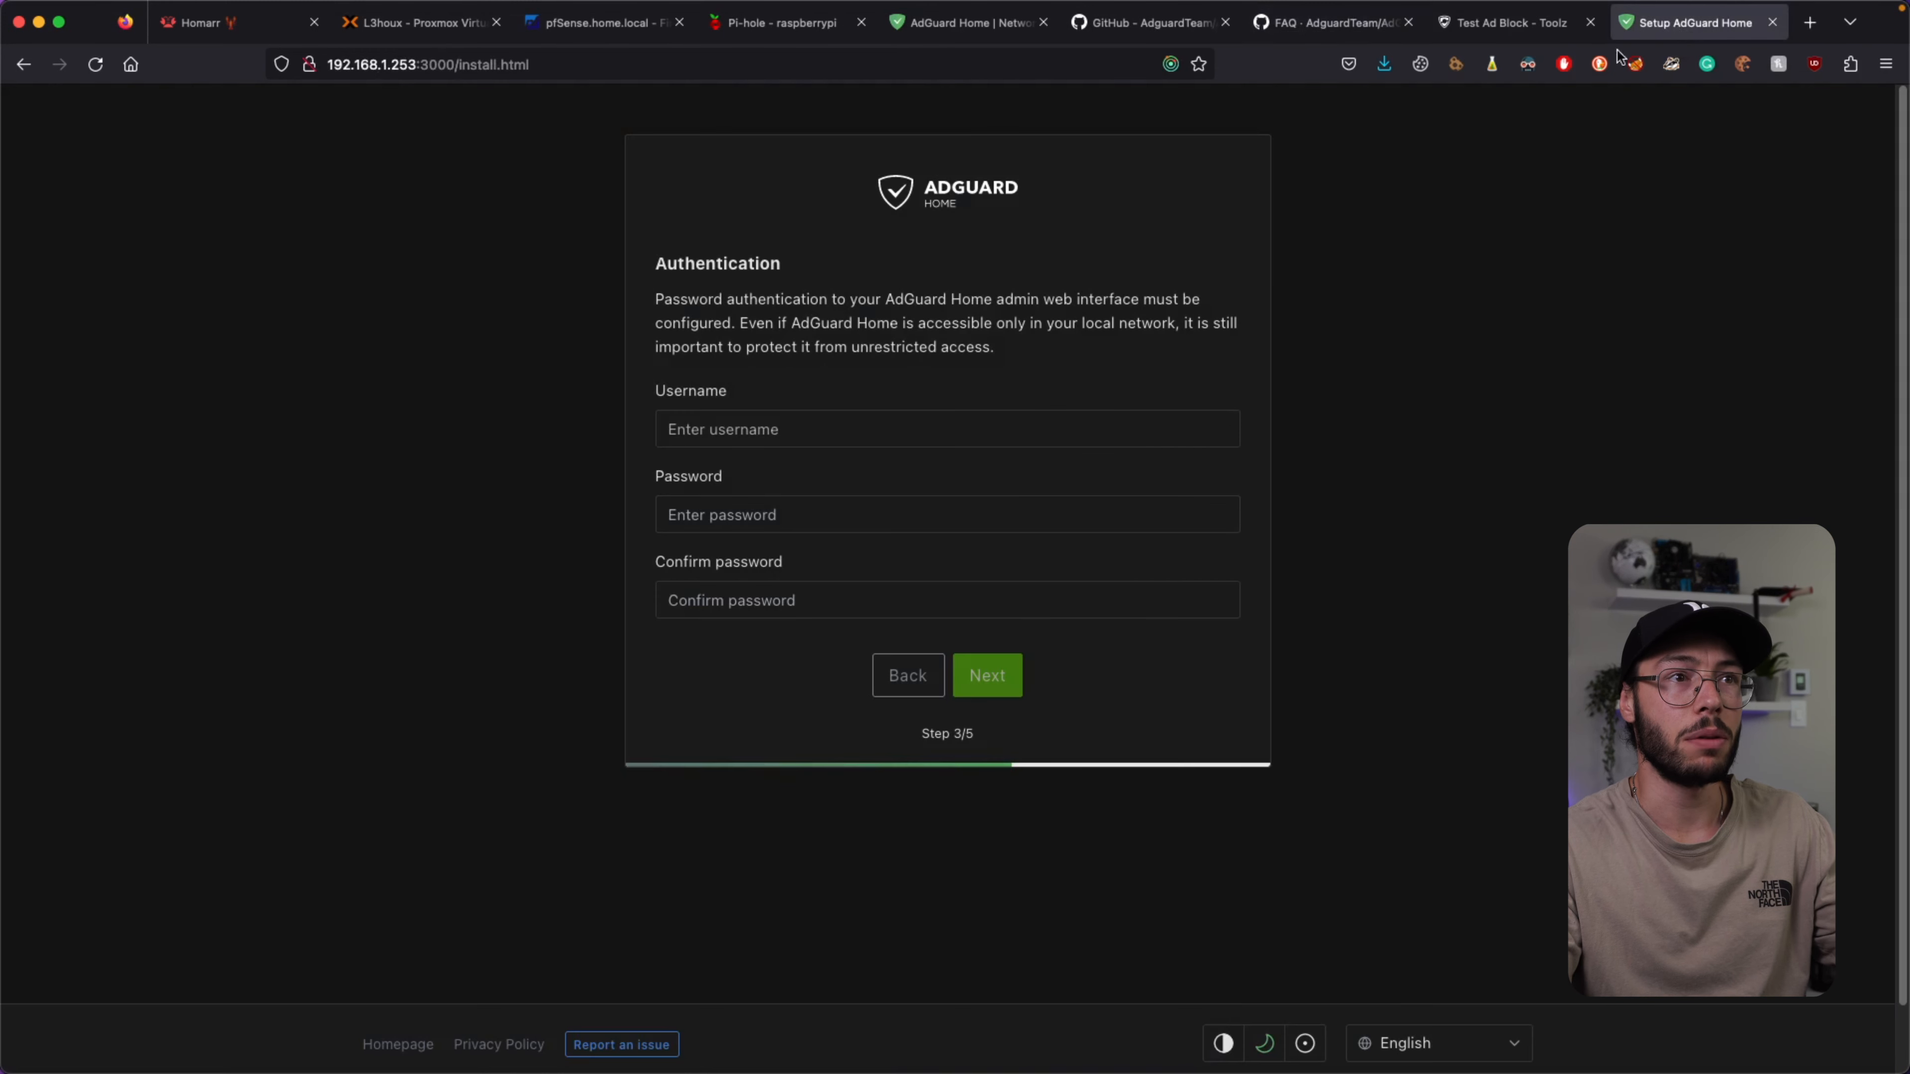
pyautogui.click(774, 426)
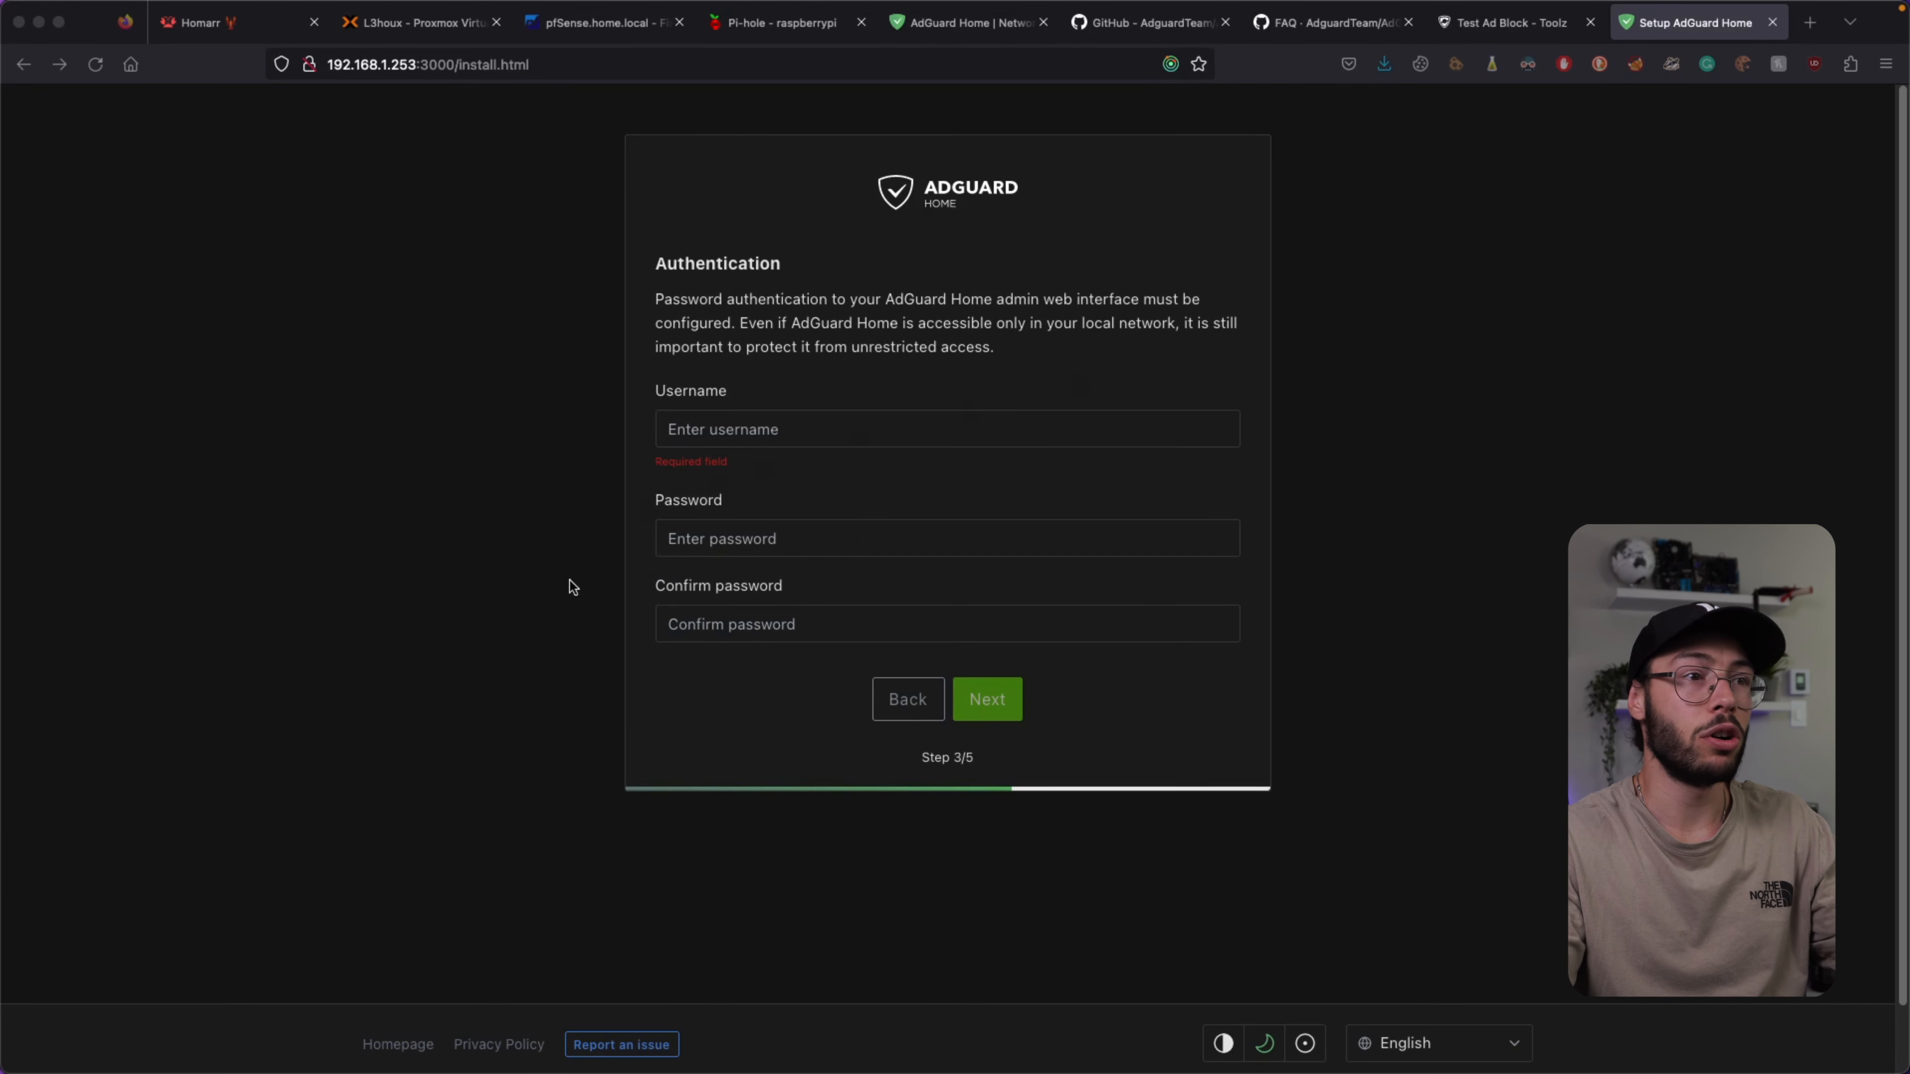
pyautogui.press('super+Tab')
pyautogui.click(841, 529)
pyautogui.press('super+v')
pyautogui.click(793, 623)
pyautogui.press('super+v')
pyautogui.click(802, 427)
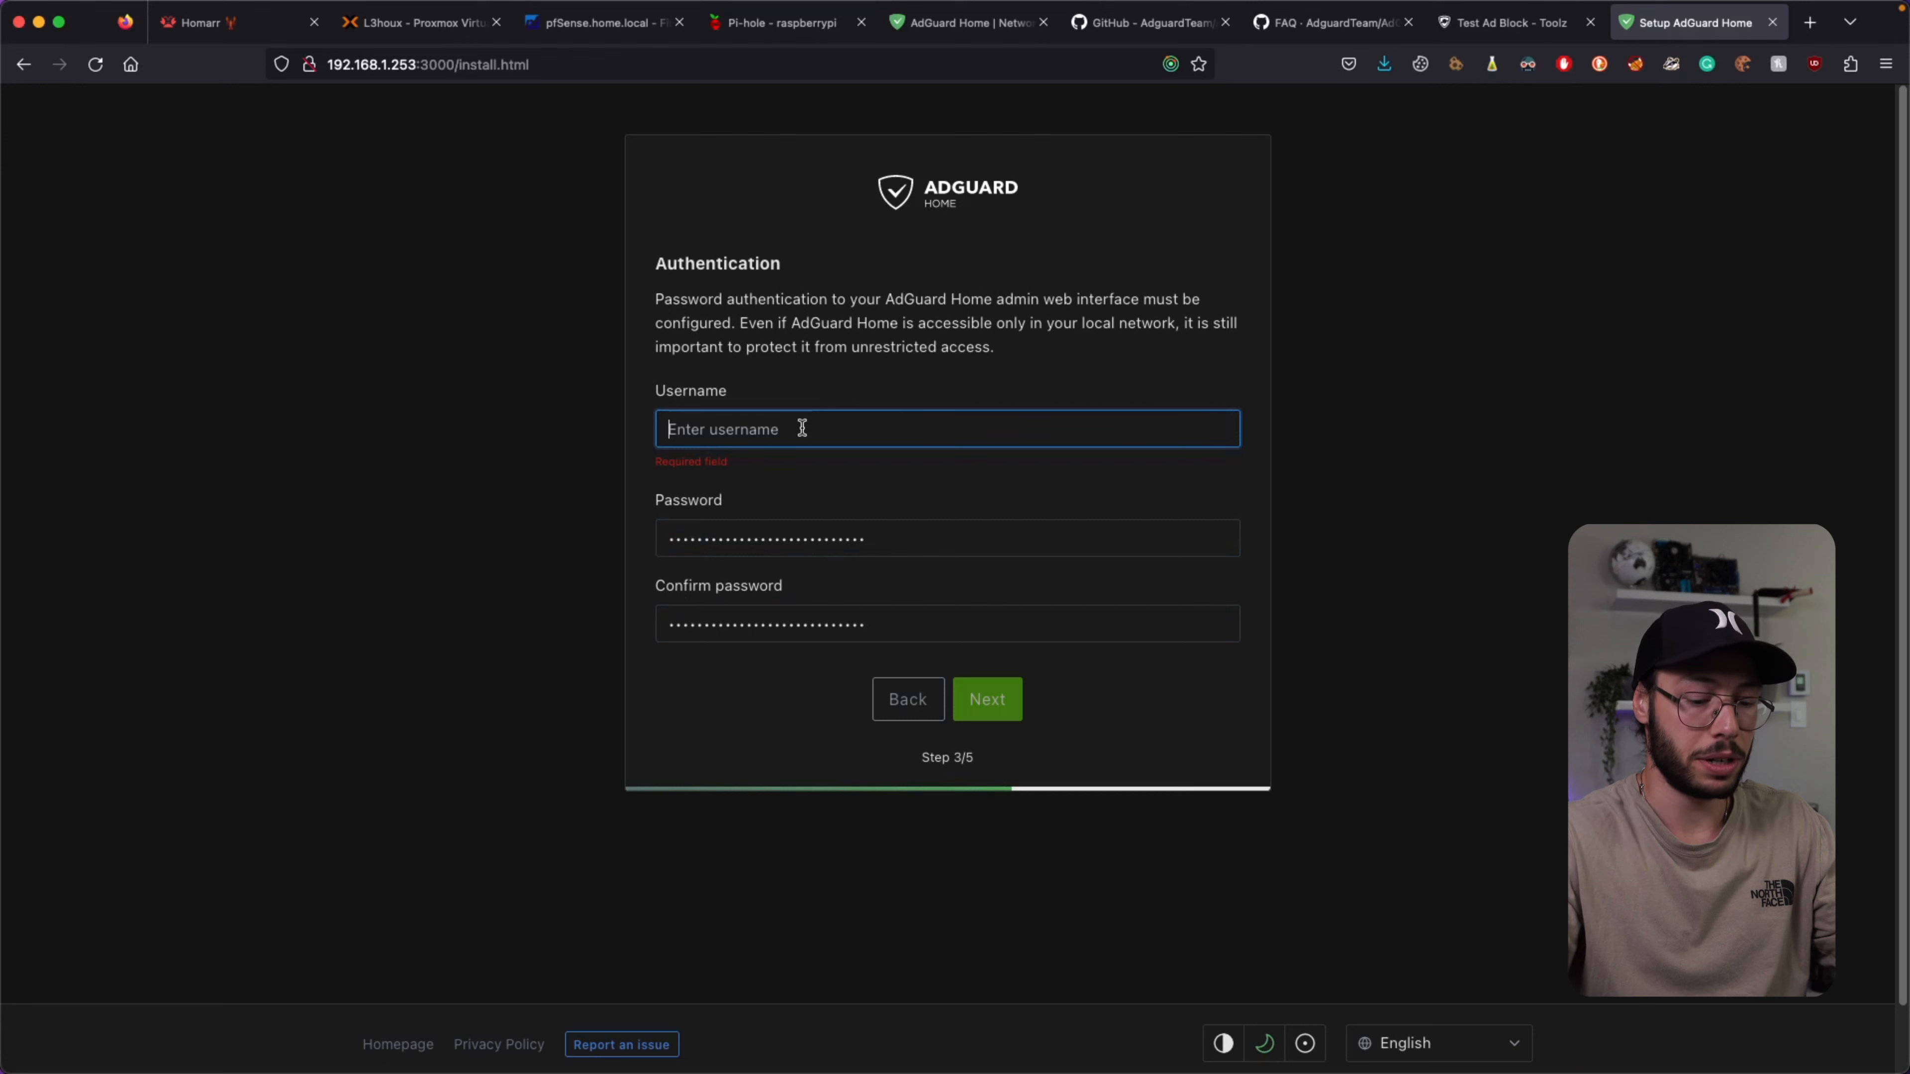
pyautogui.write('L3houx')
pyautogui.click(528, 452)
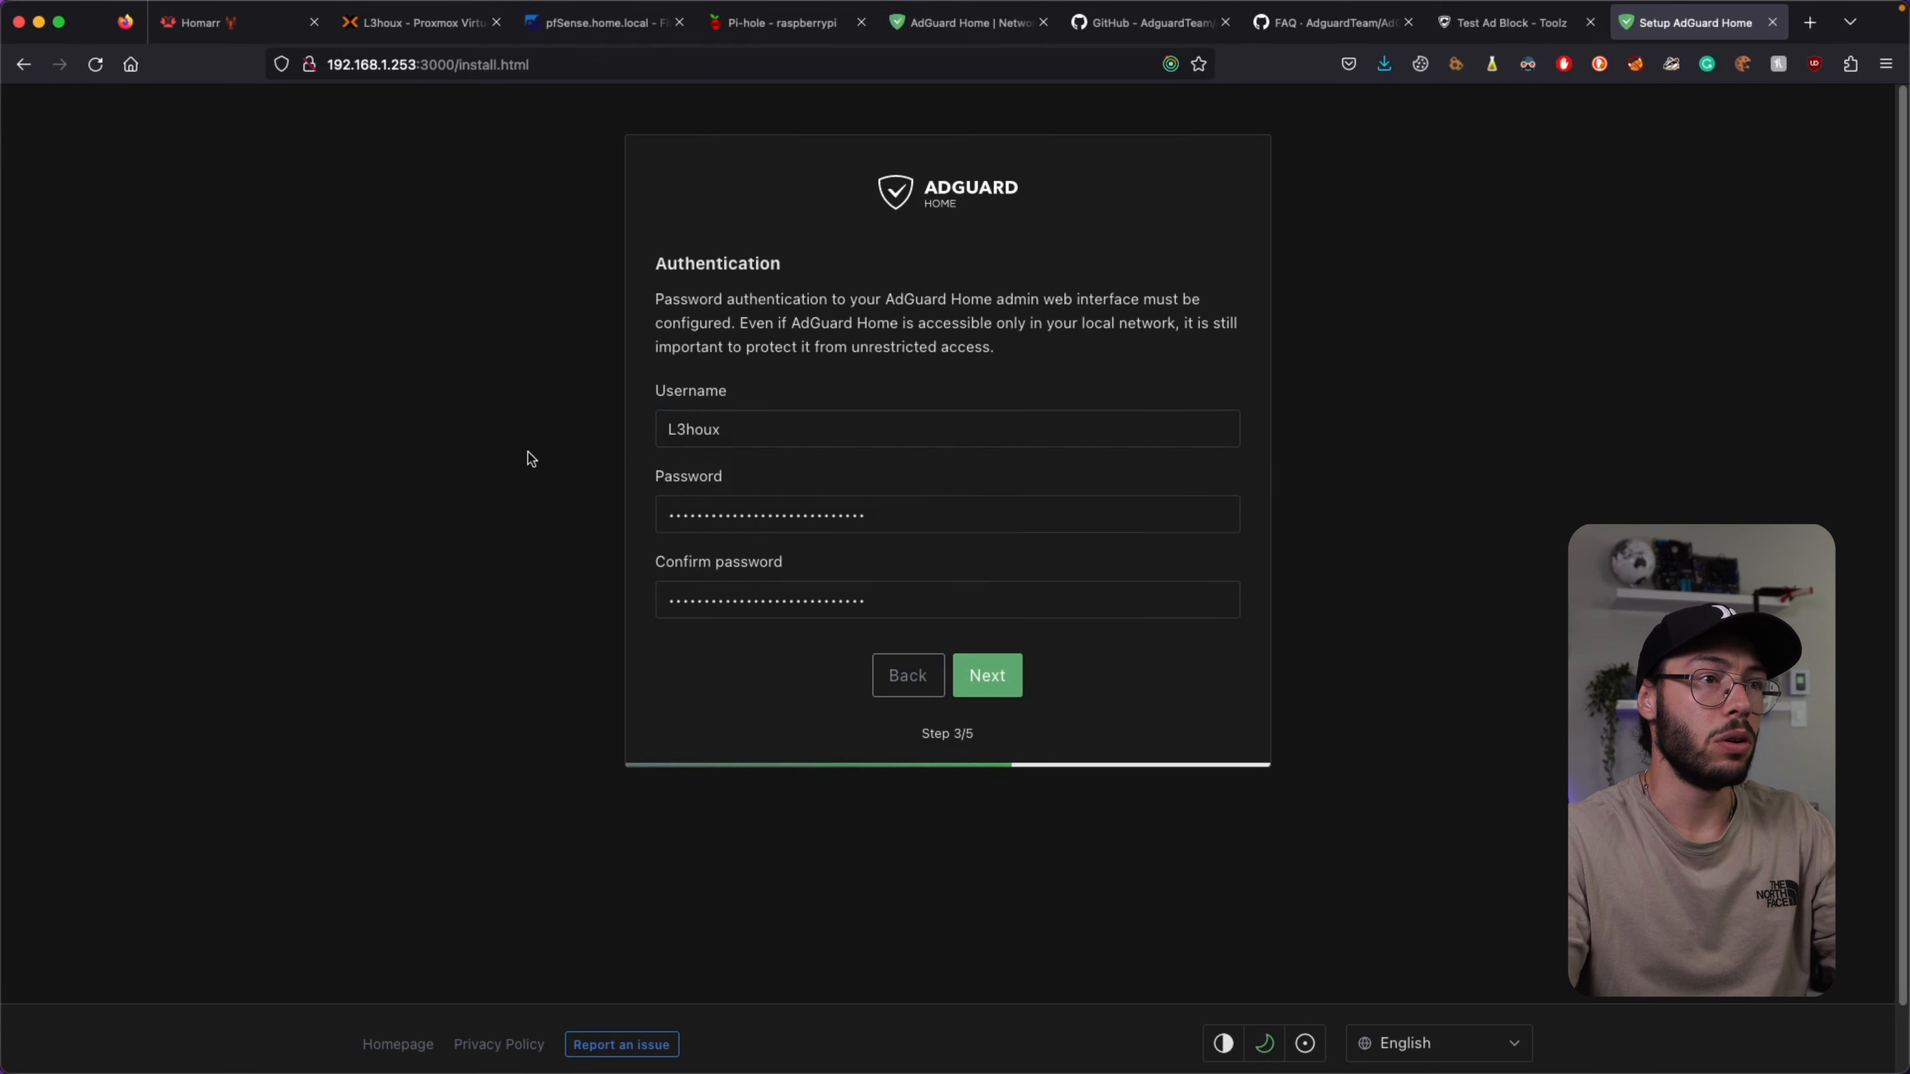
pyautogui.click(987, 675)
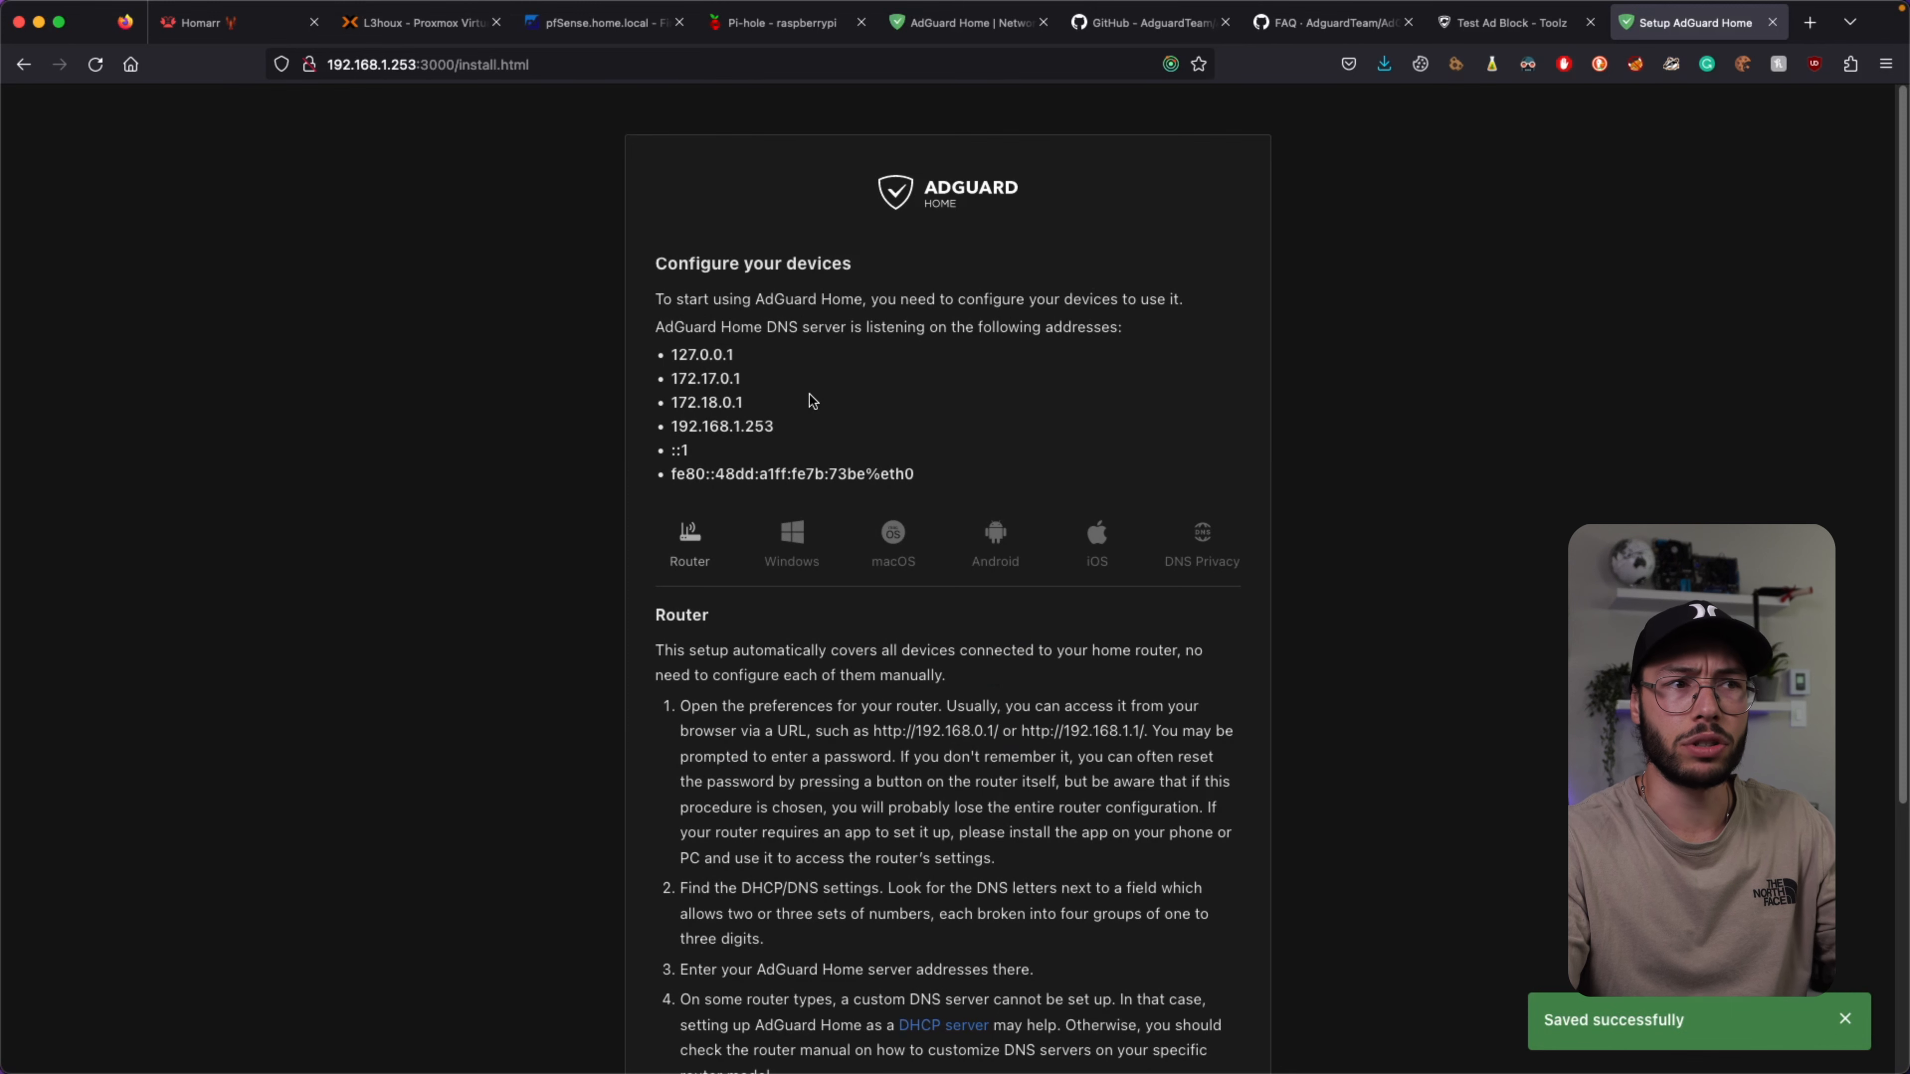
# Browse the Windows, macOS, Android, iOS and DNS Privacy instructions, then finish the wizard.
pyautogui.click(792, 542)
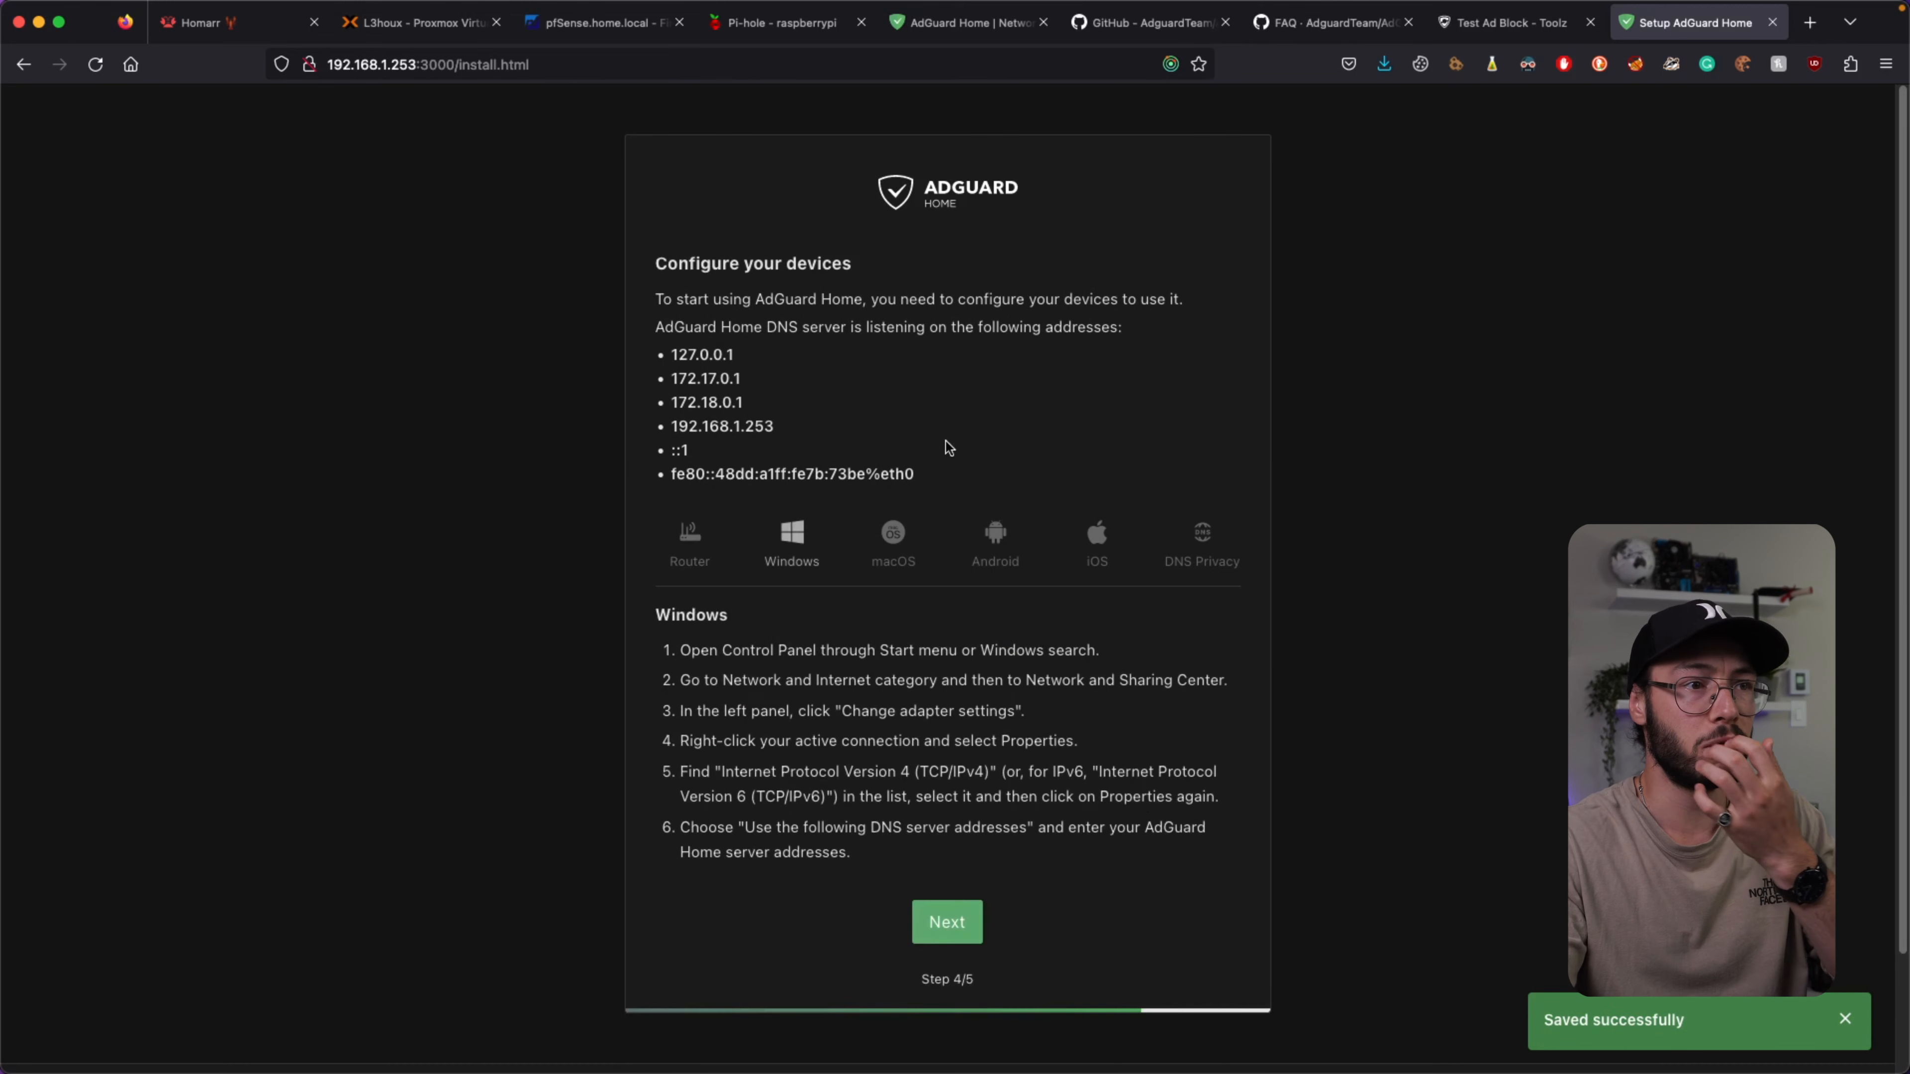
pyautogui.click(898, 538)
pyautogui.click(995, 537)
pyautogui.click(1097, 538)
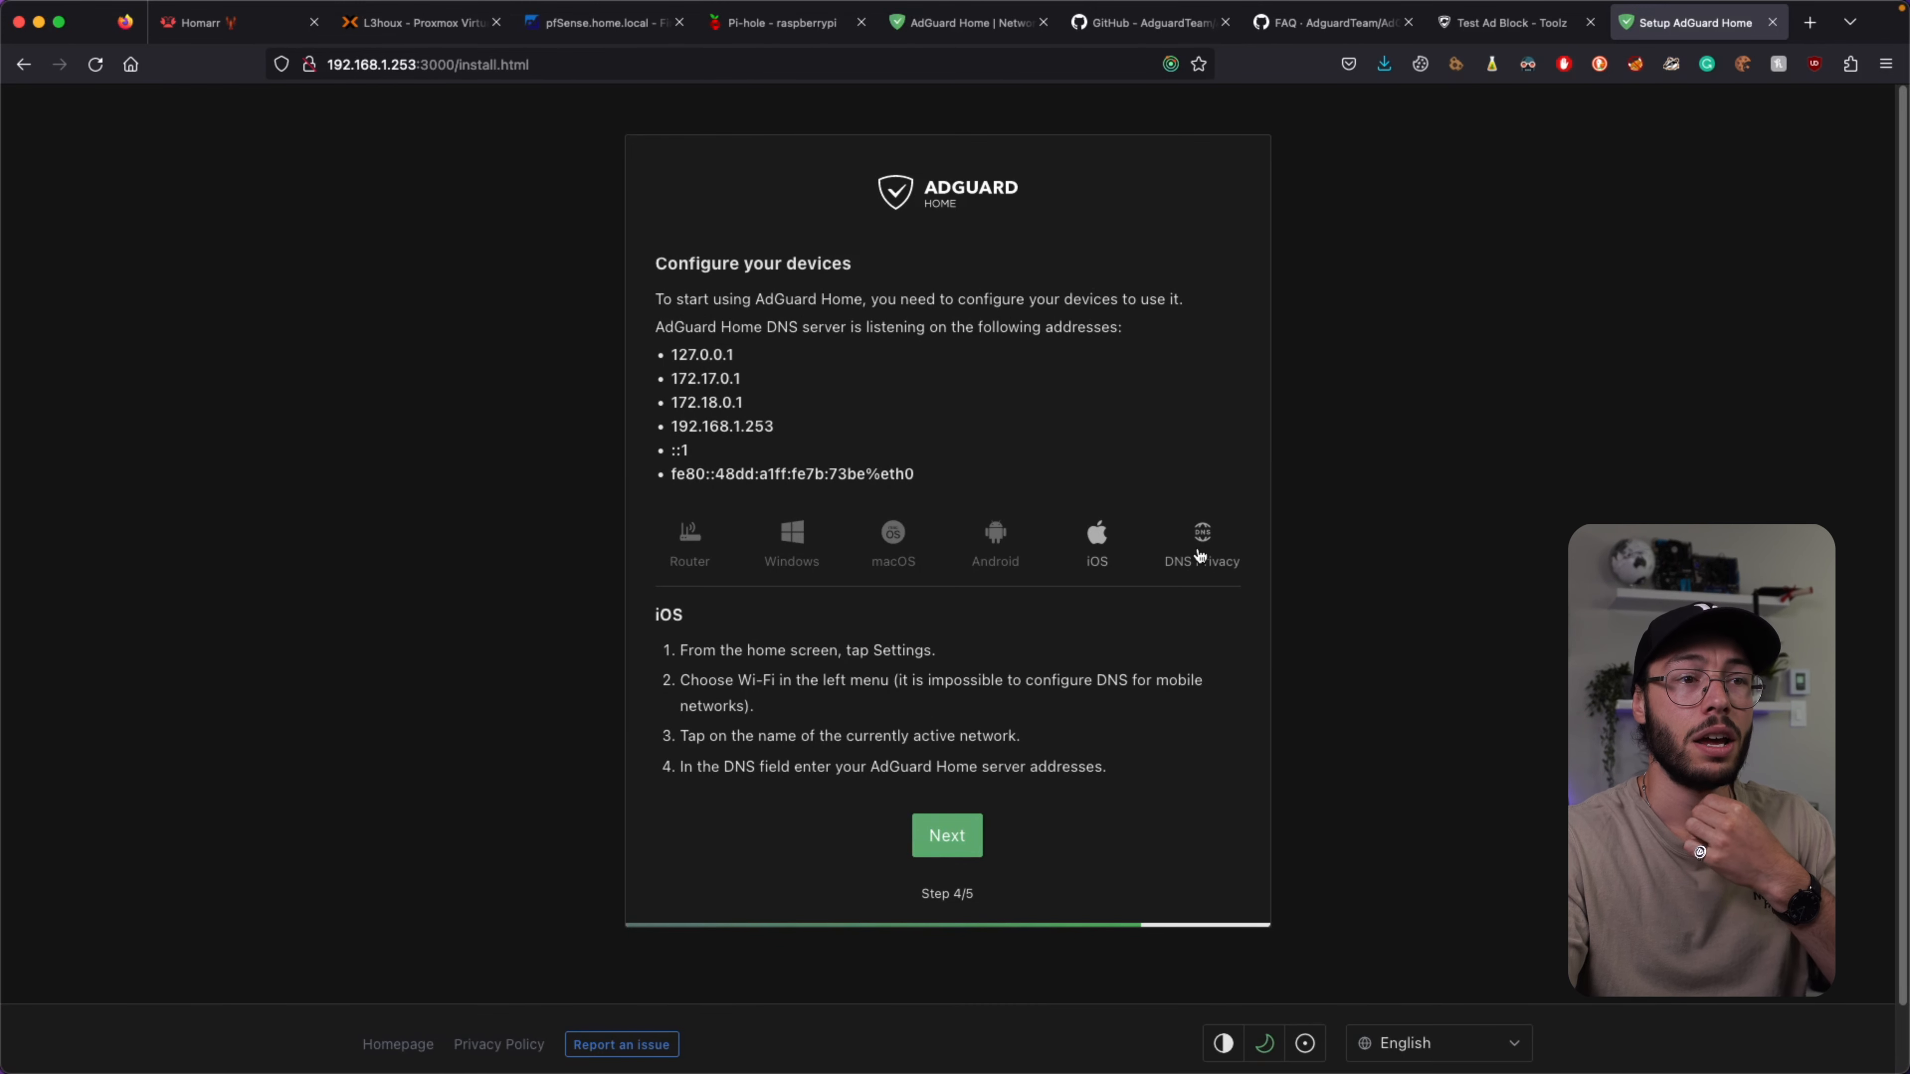
pyautogui.click(1200, 555)
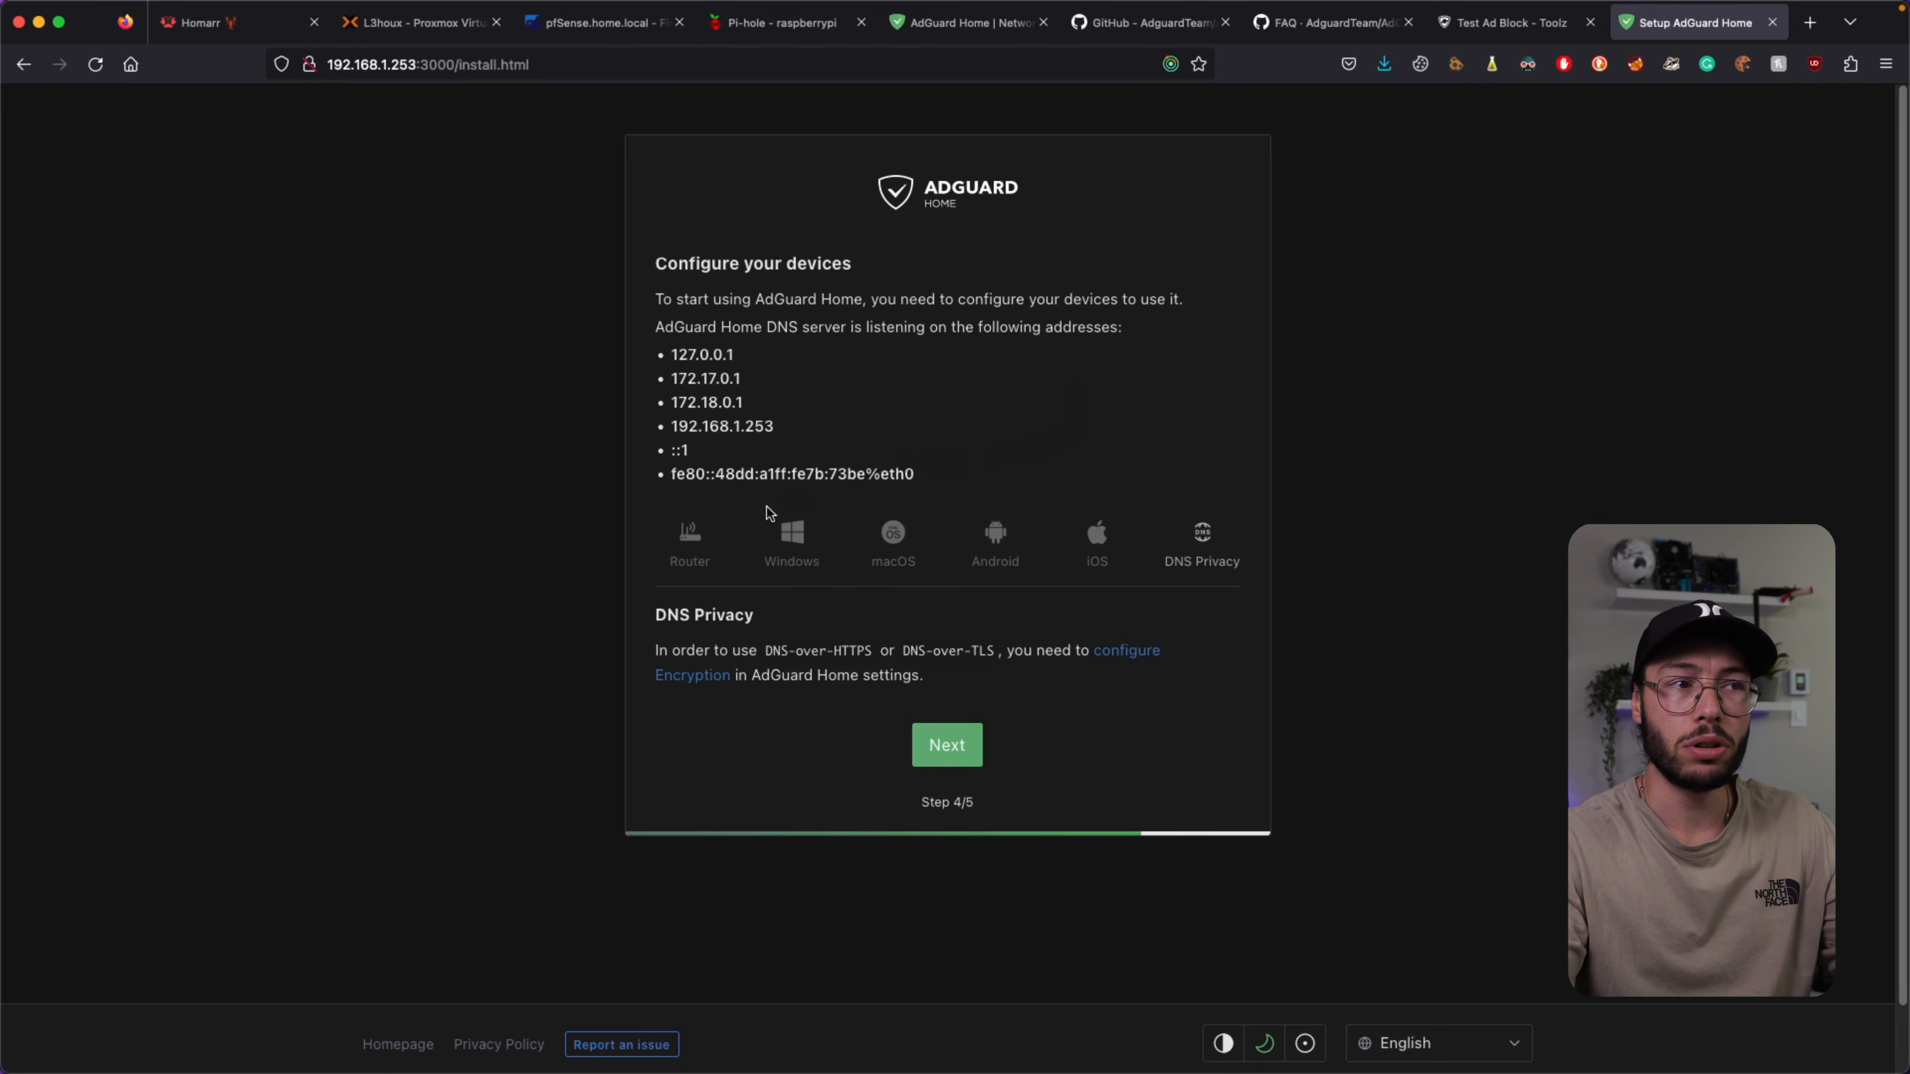
pyautogui.click(691, 545)
pyautogui.scroll(-3, 880, 451)
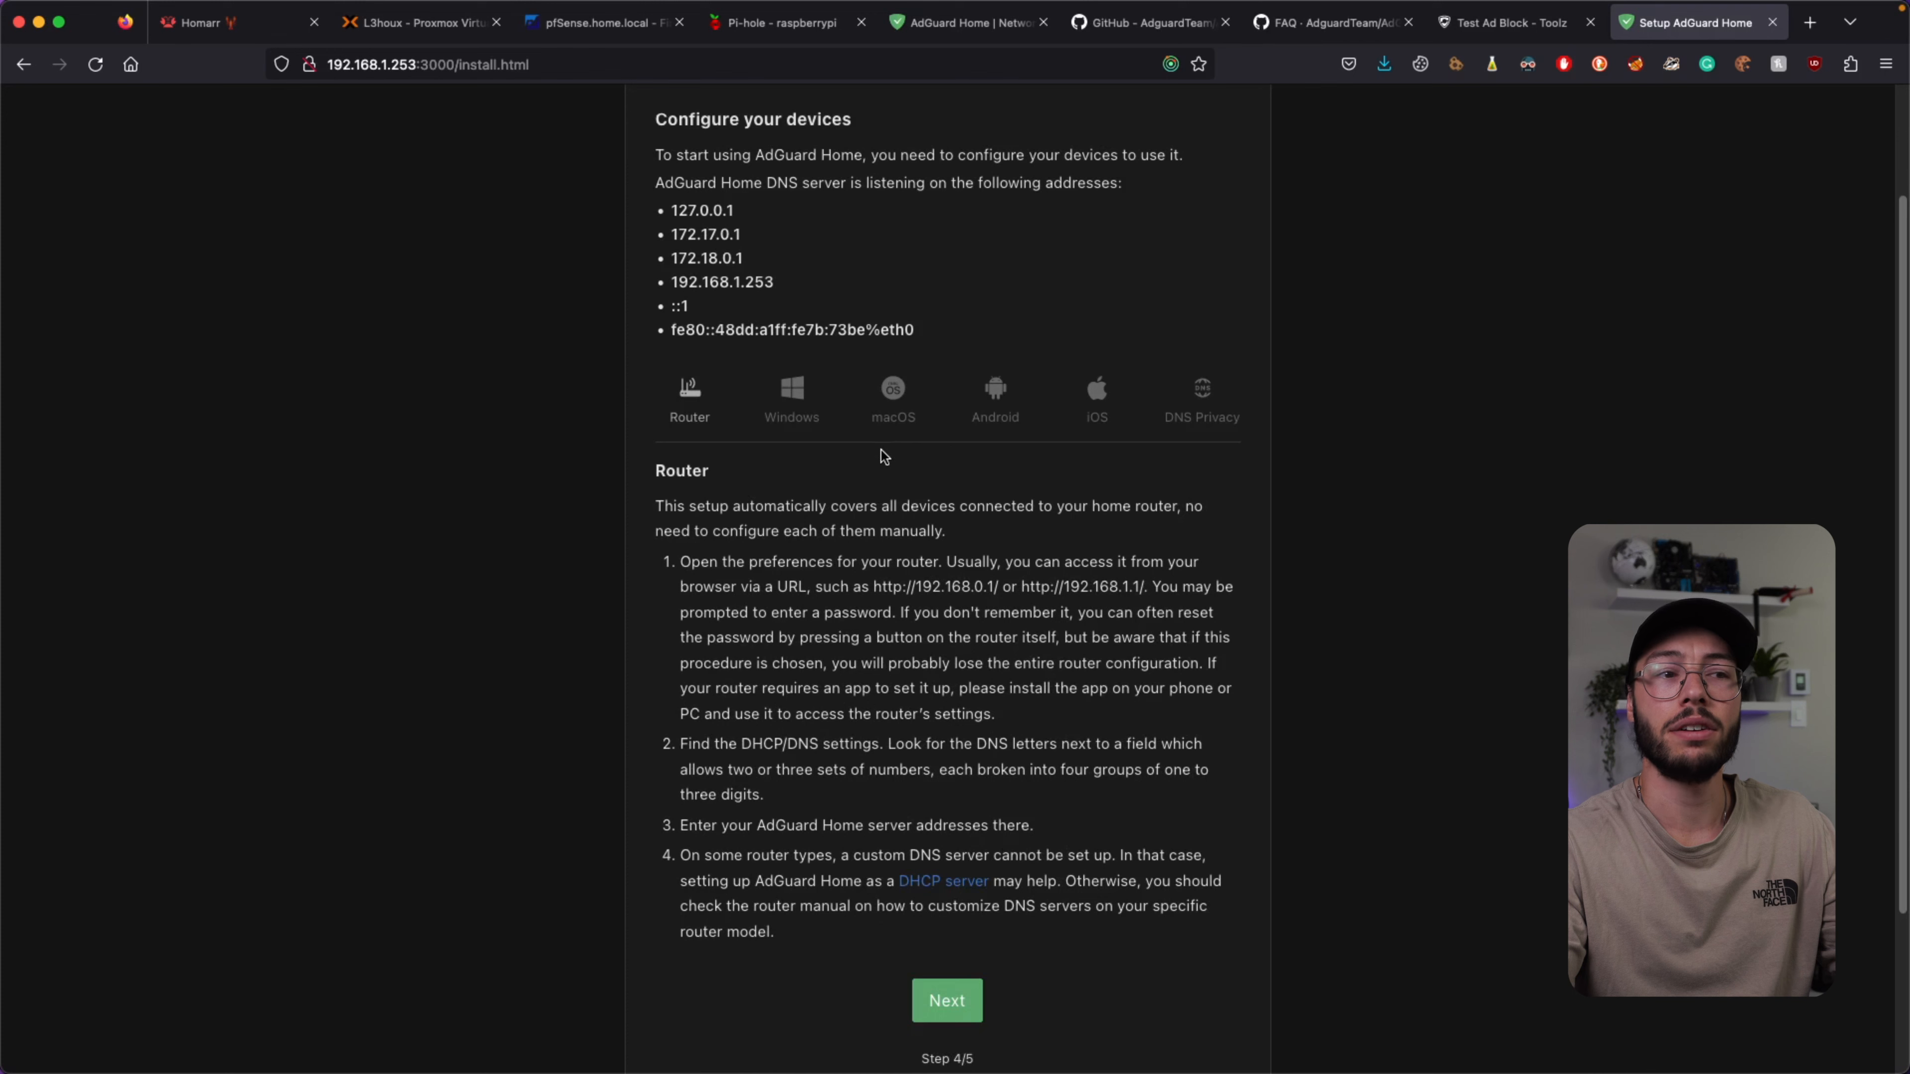
pyautogui.click(938, 1014)
pyautogui.click(934, 426)
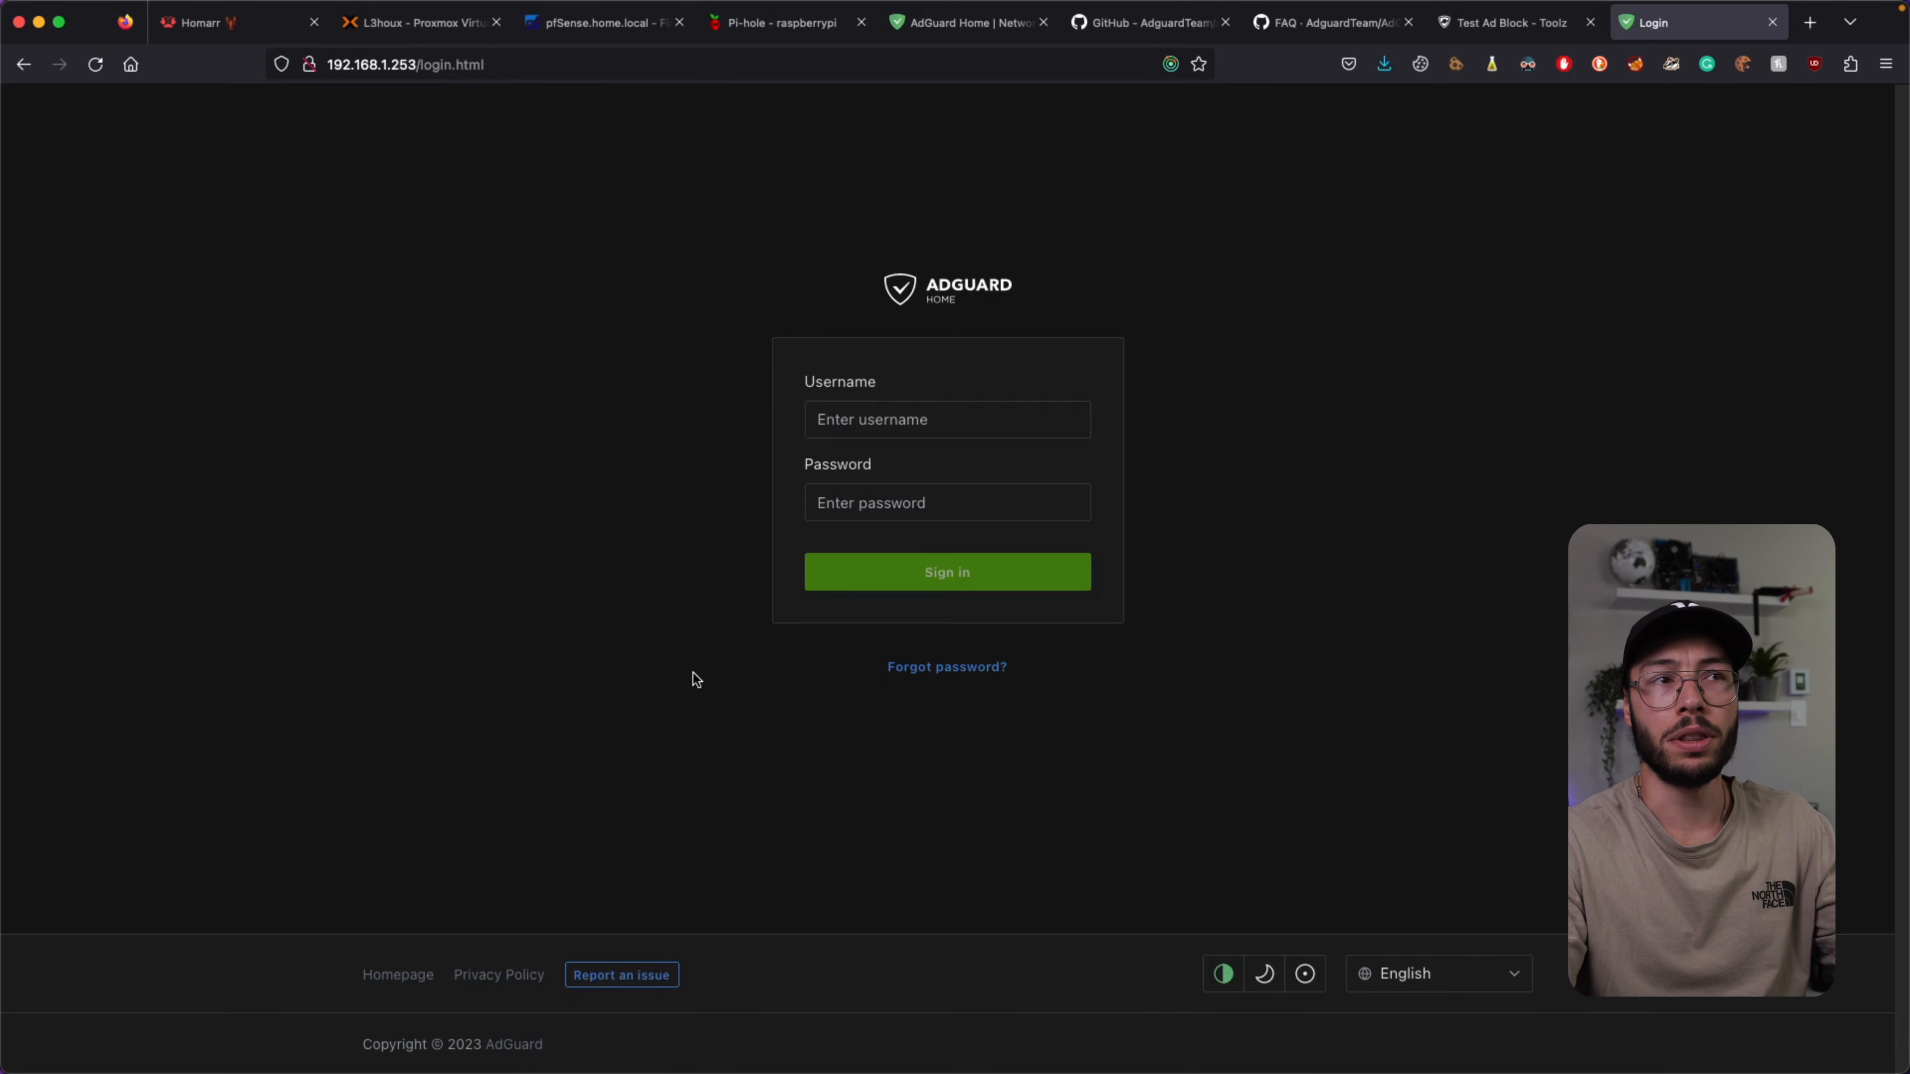
# Sign in with the saved admin username and password, then refresh the dashboard statistics.
pyautogui.click(899, 419)
pyautogui.write('L3')
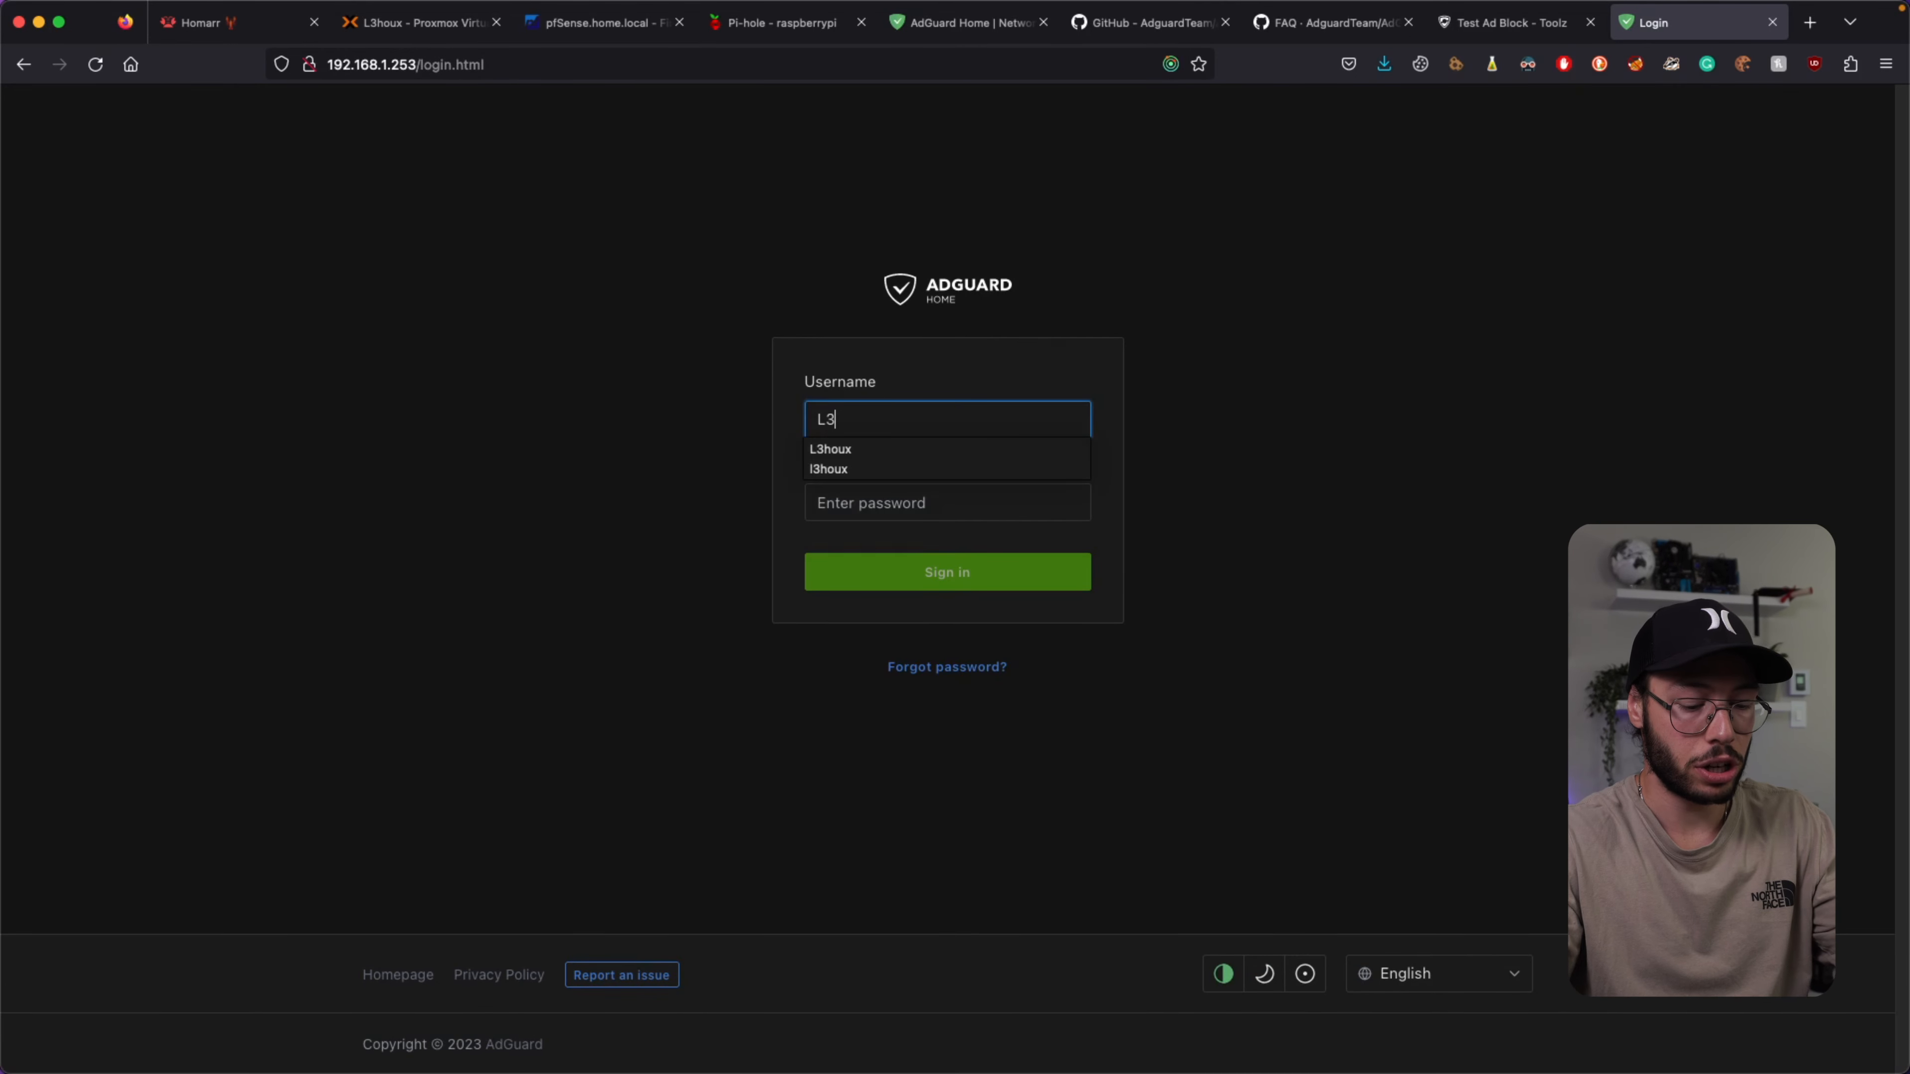
pyautogui.press('Tab')
pyautogui.press('super+v')
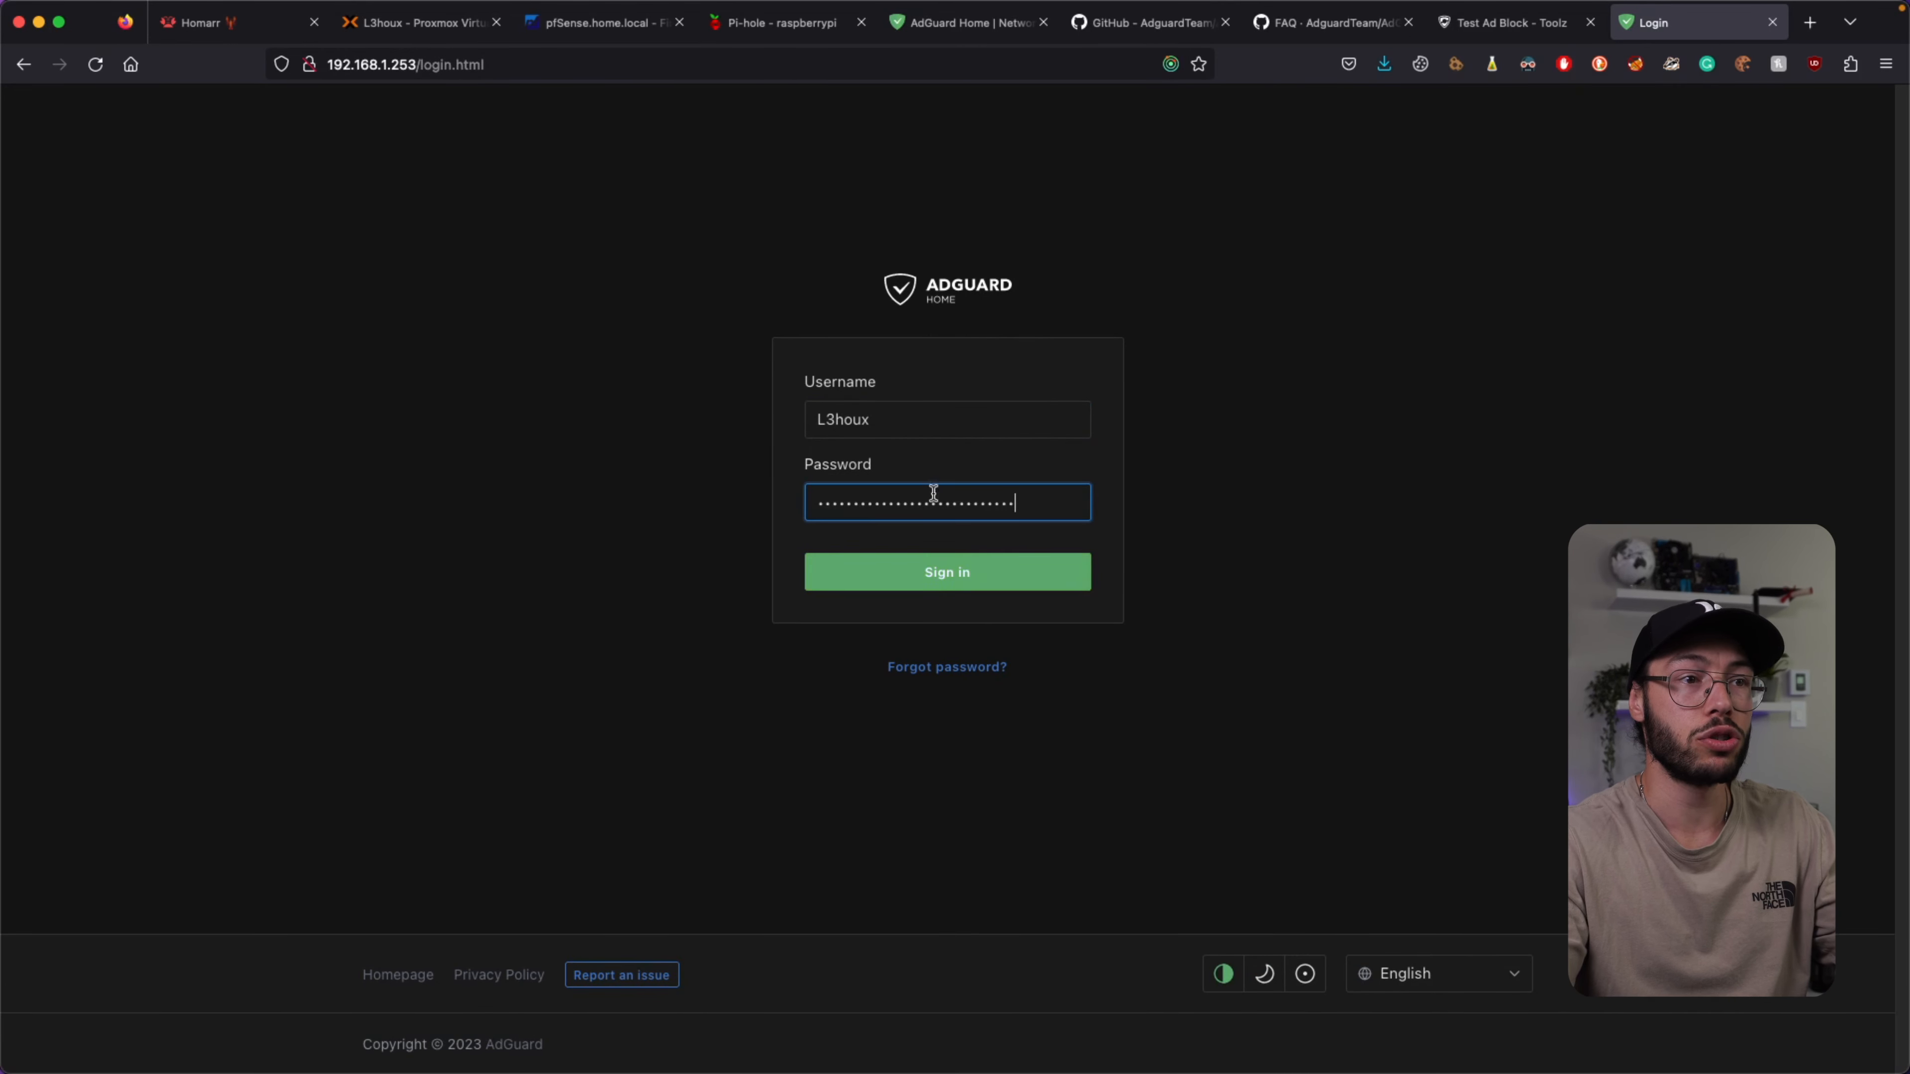
pyautogui.click(924, 584)
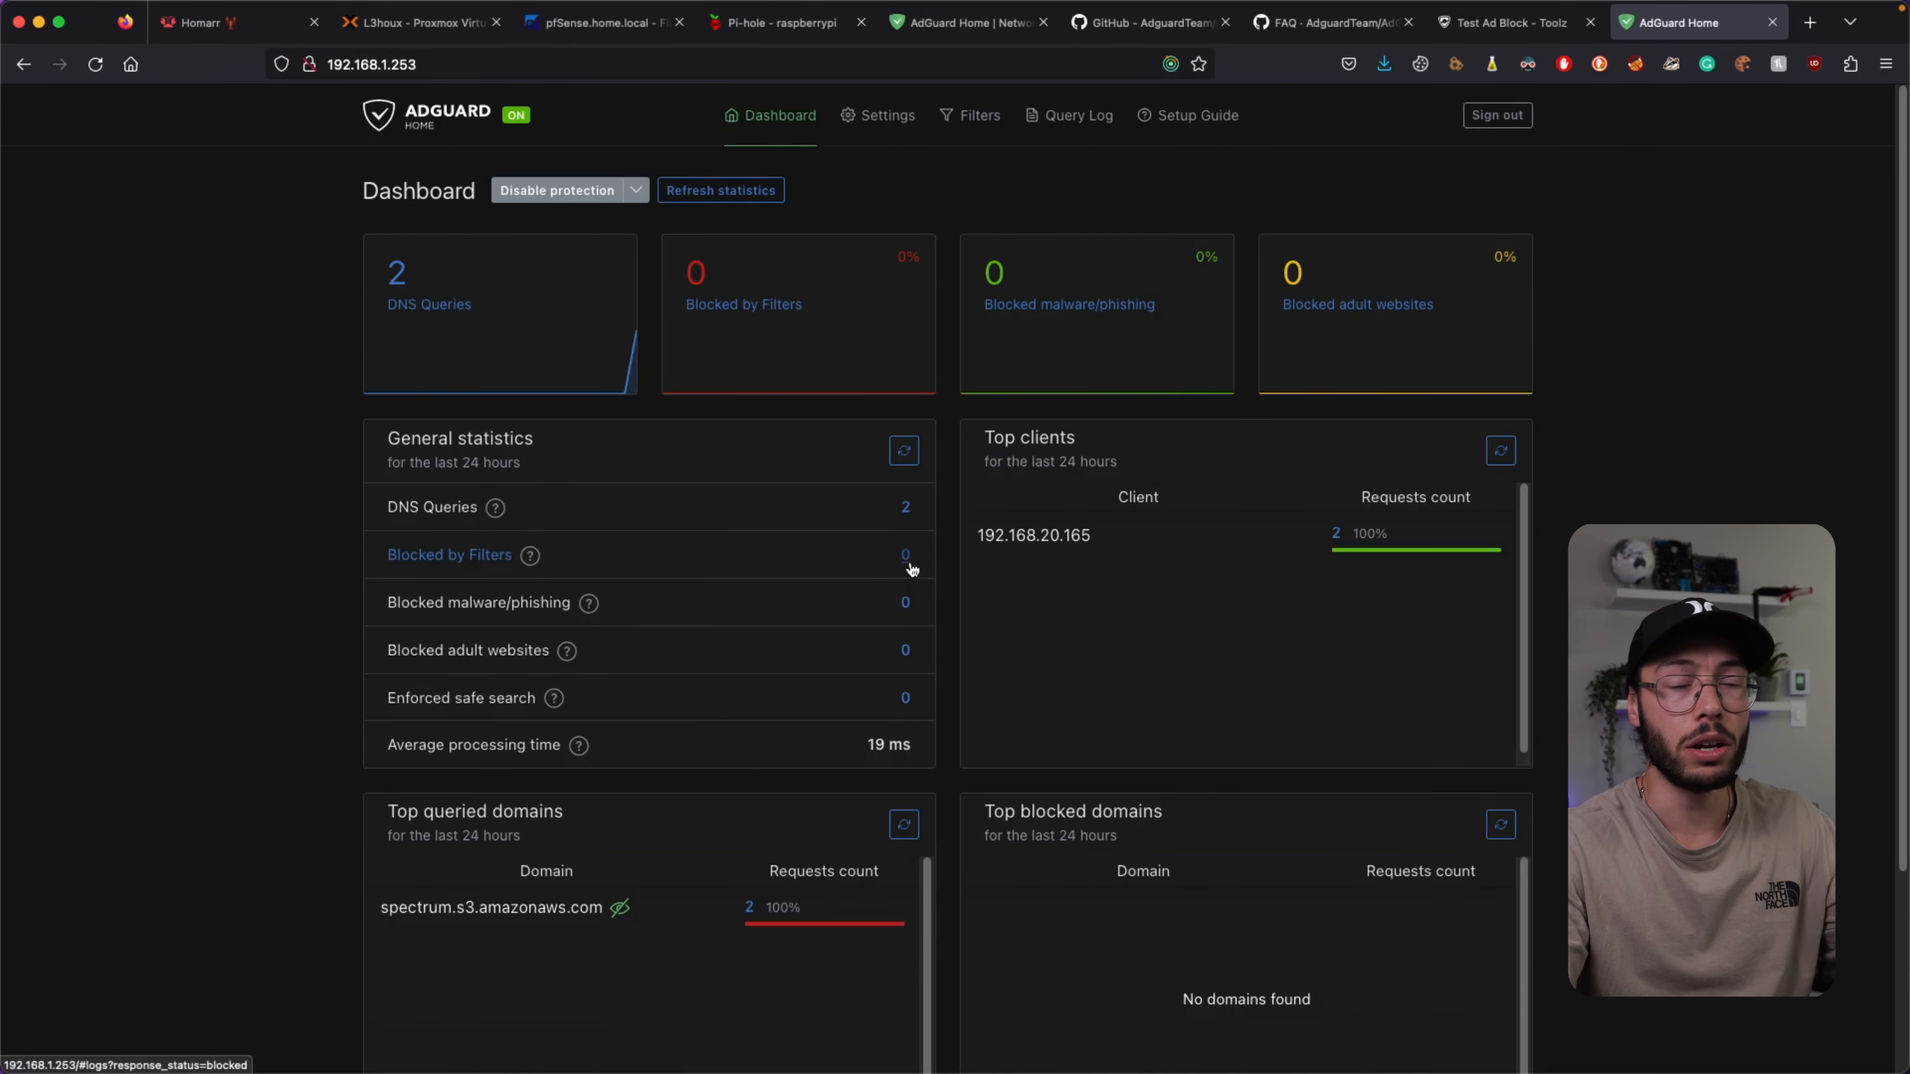
pyautogui.press('super+r')
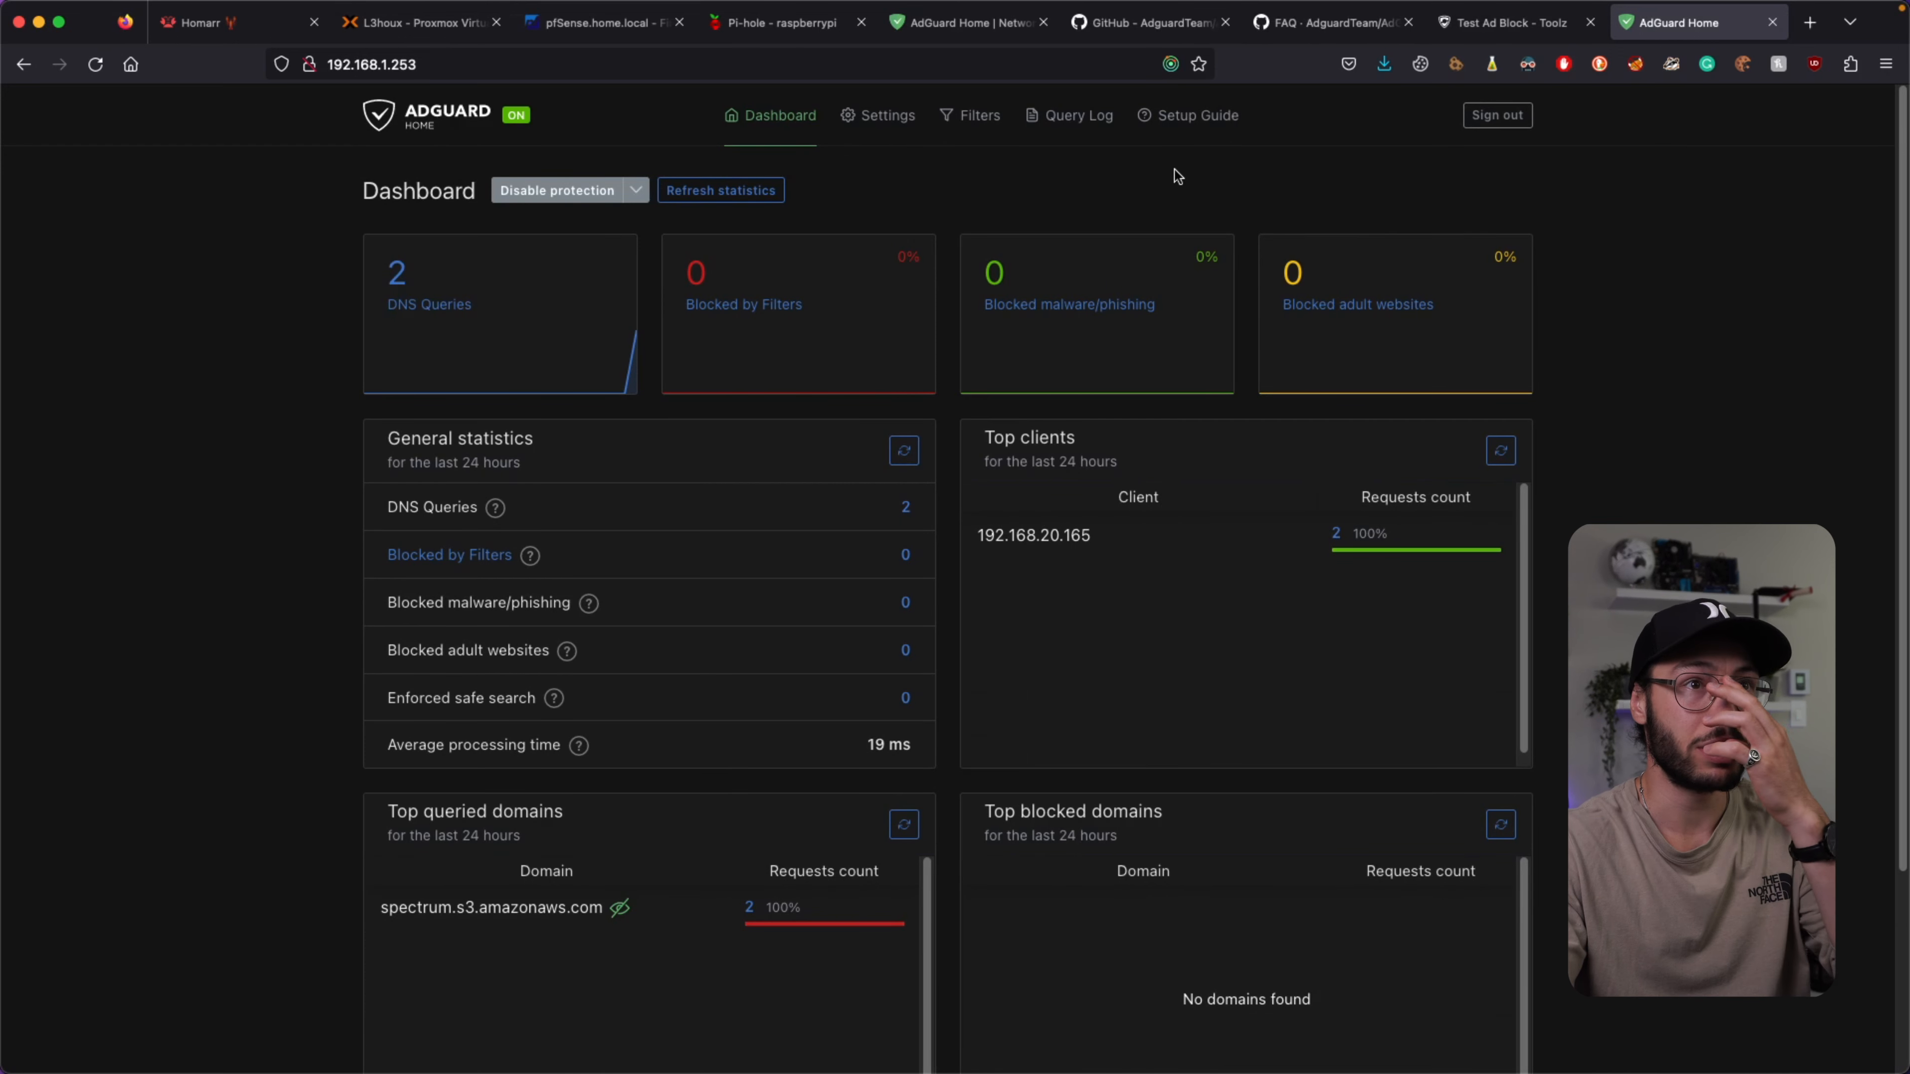
# Under Services > DHCP Server > HOME, change DNS server 192.168.1.251 to 192.168.1.253 and save.
pyautogui.click(582, 31)
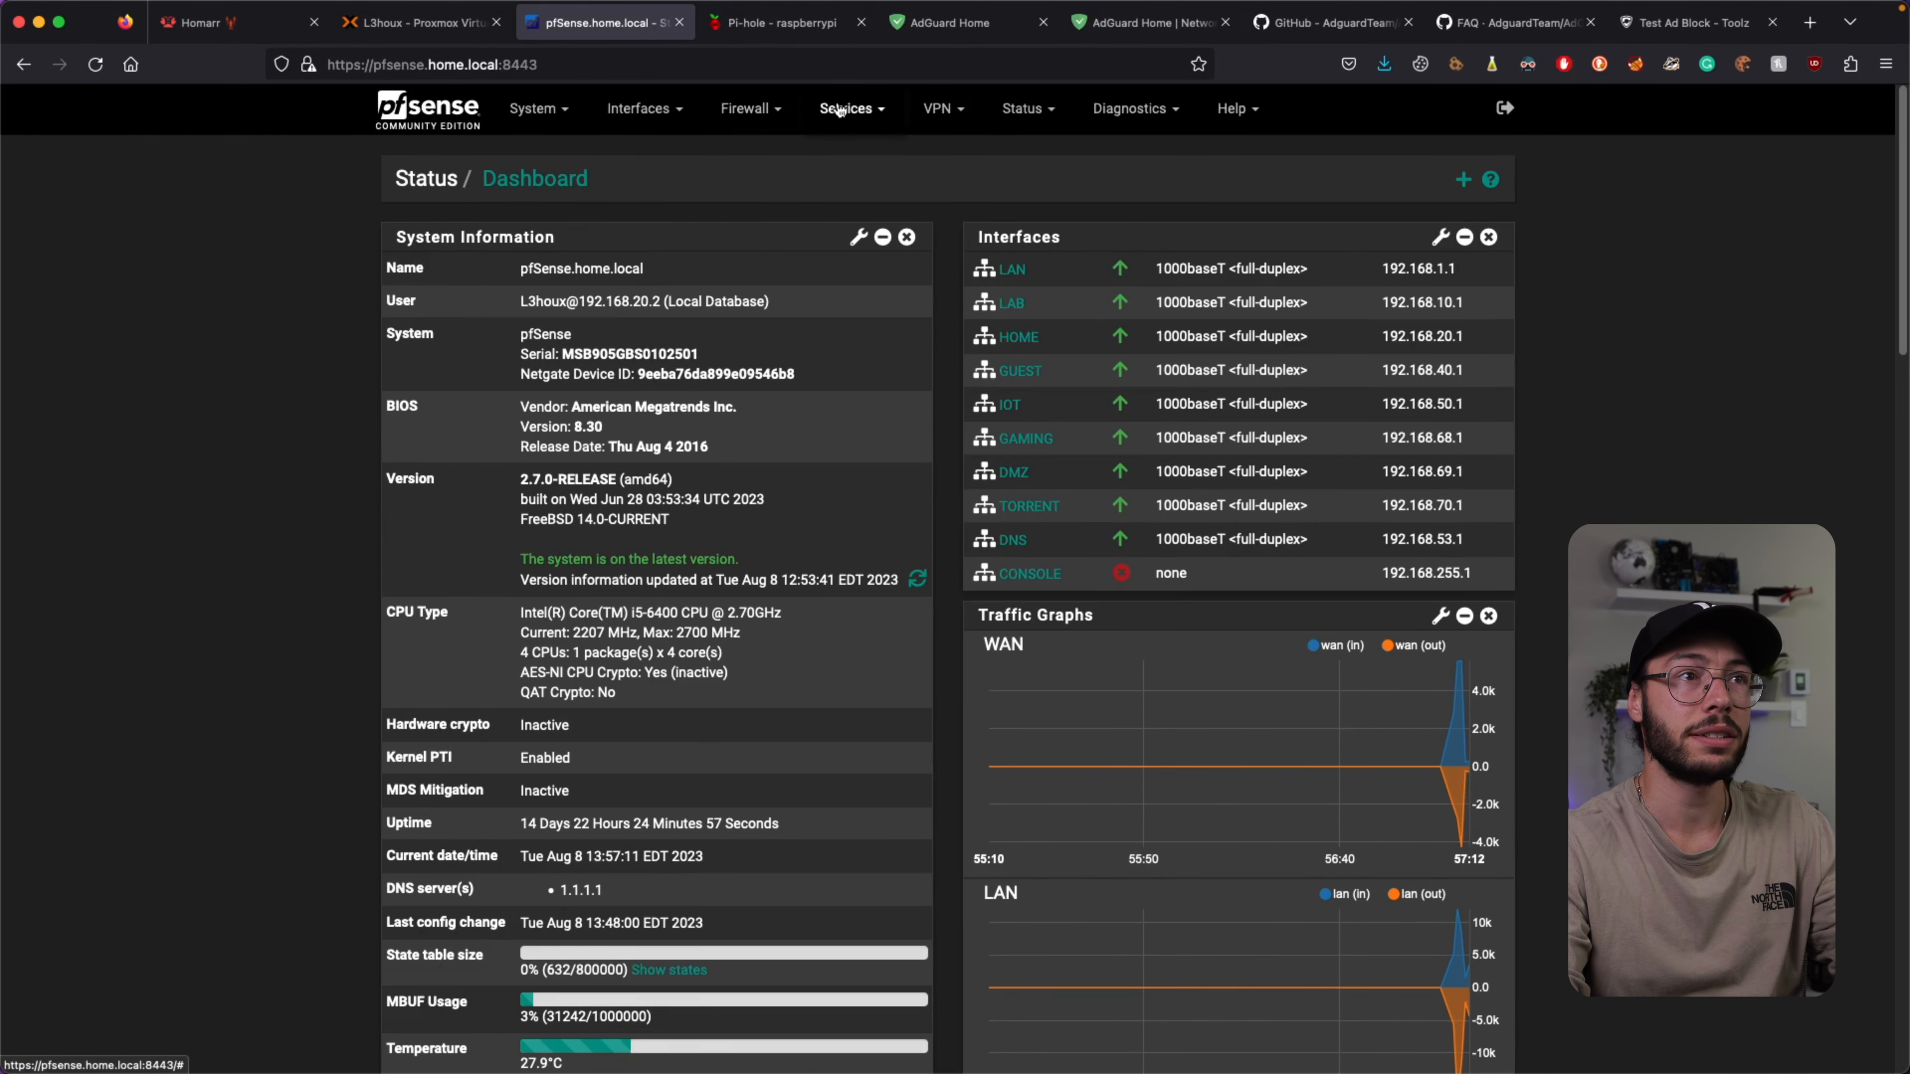
pyautogui.click(824, 113)
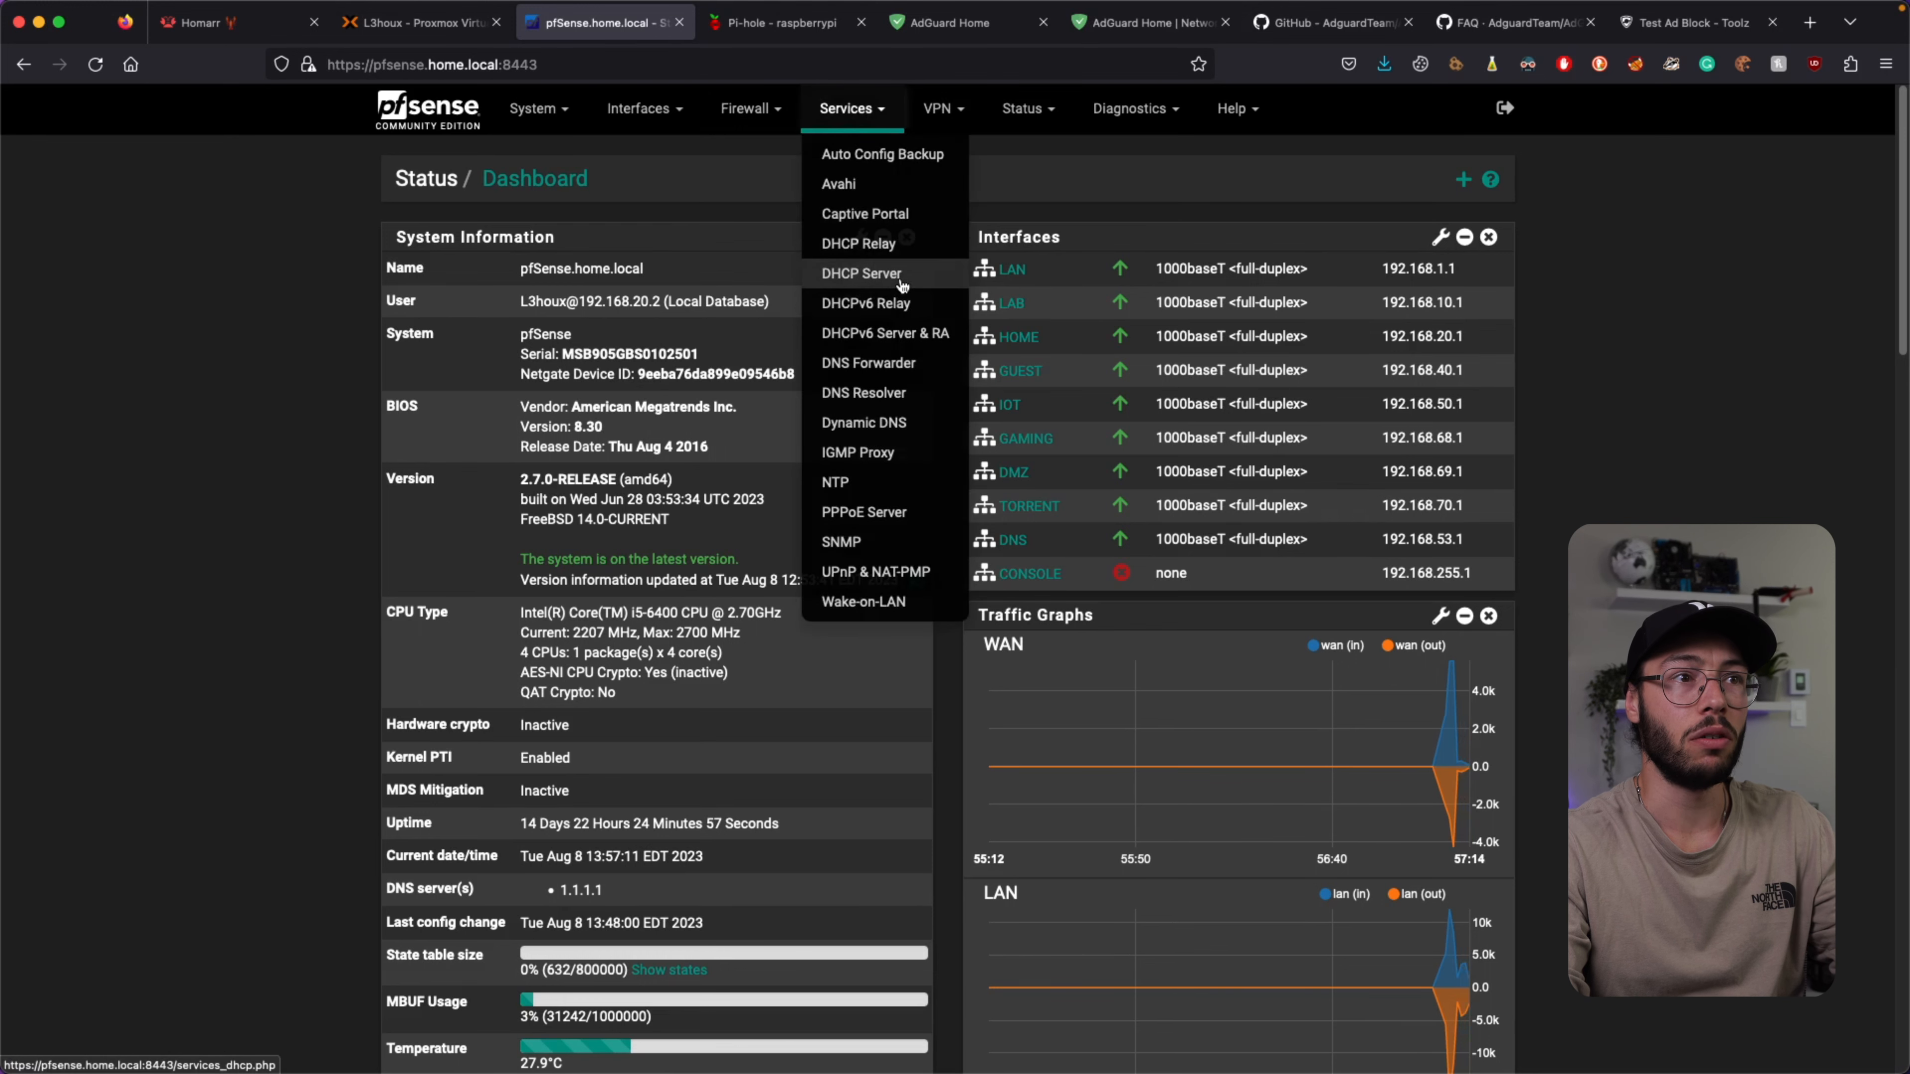
pyautogui.click(878, 276)
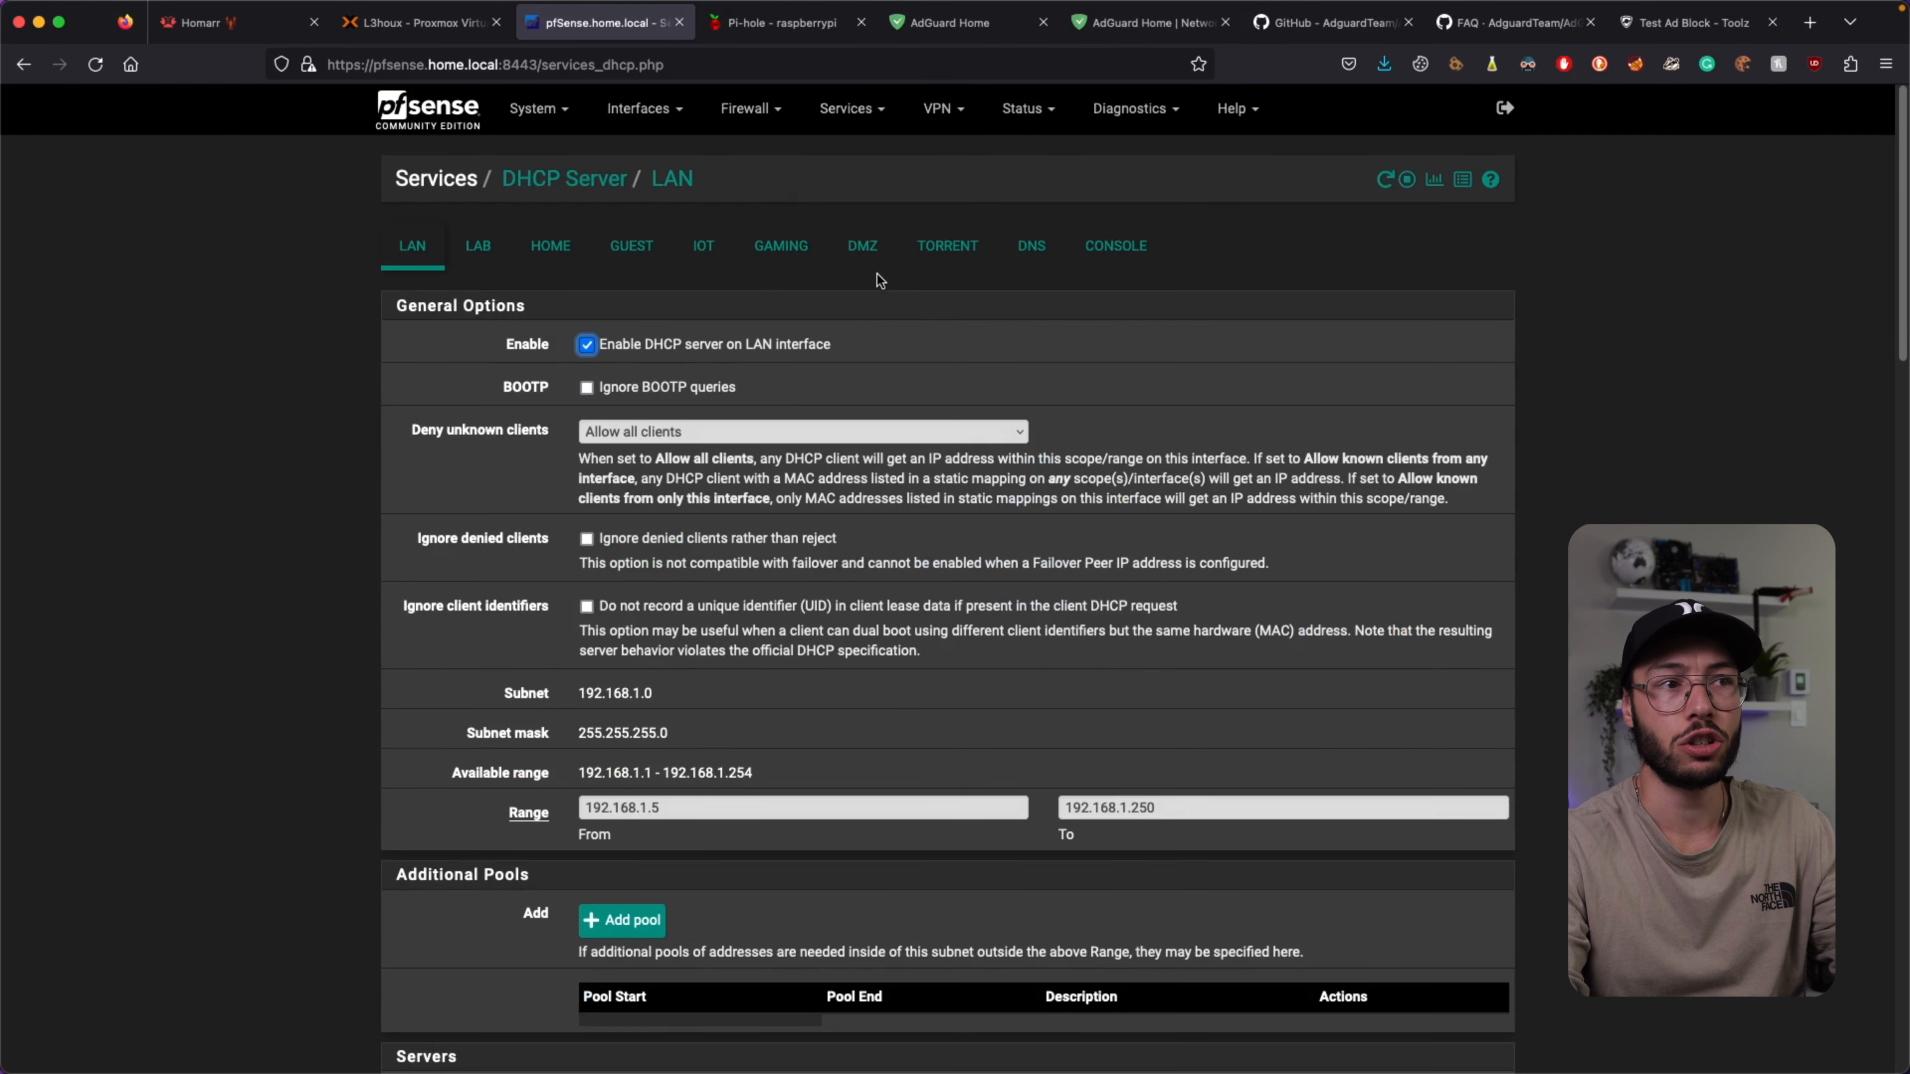
pyautogui.click(551, 246)
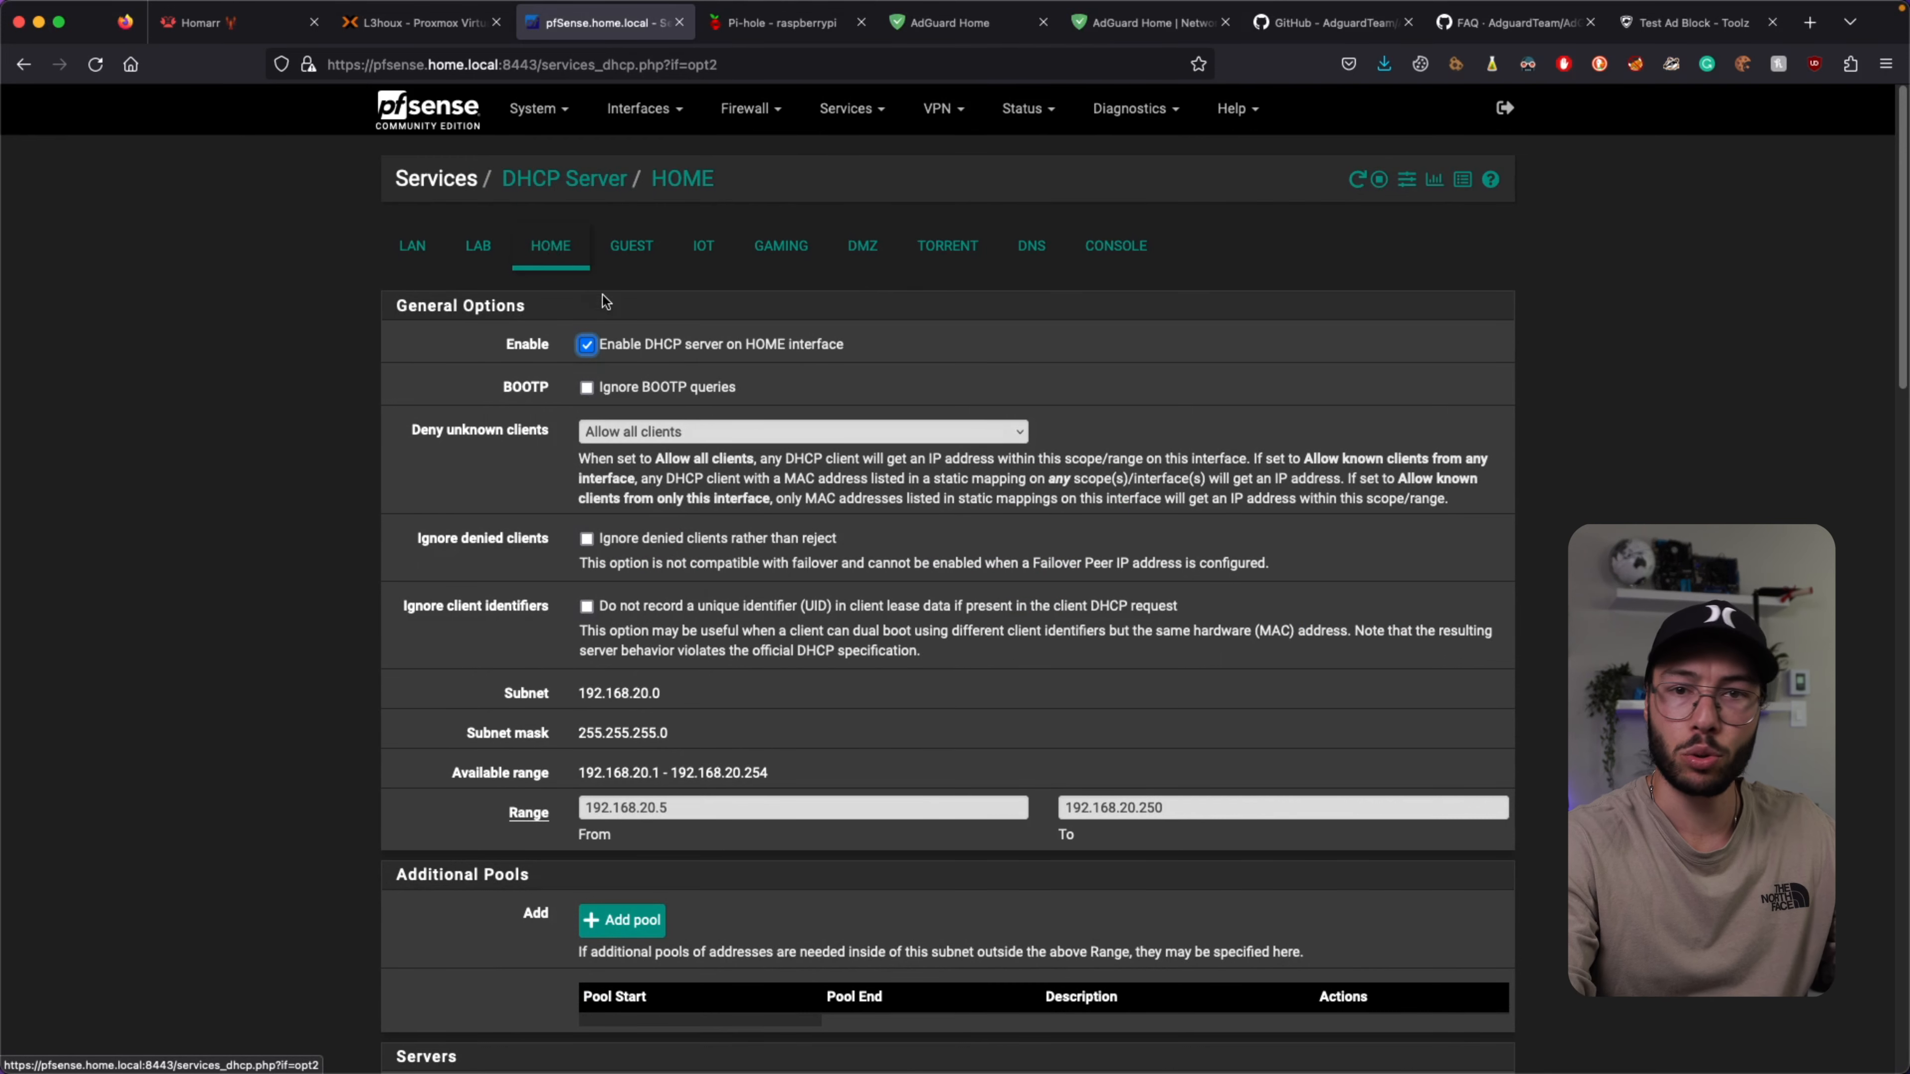
pyautogui.scroll(-8, 736, 400)
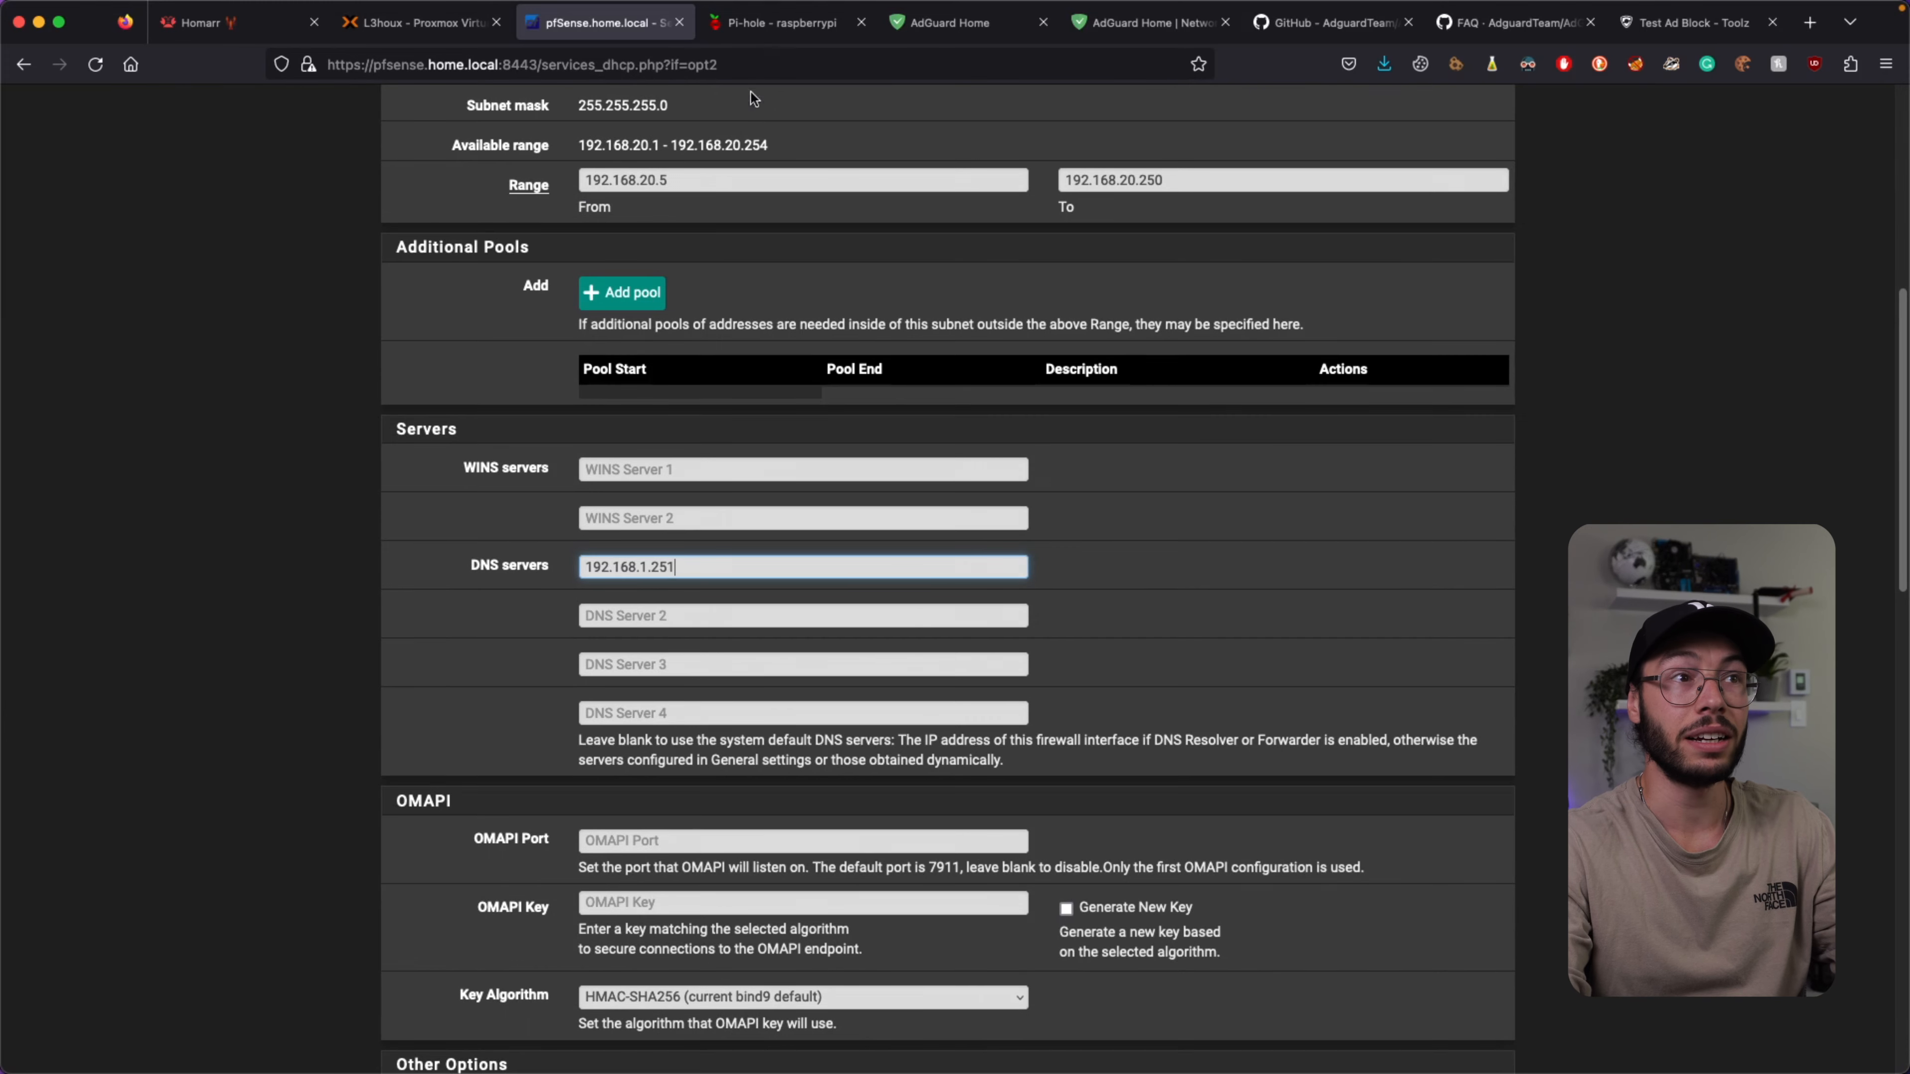
pyautogui.click(745, 22)
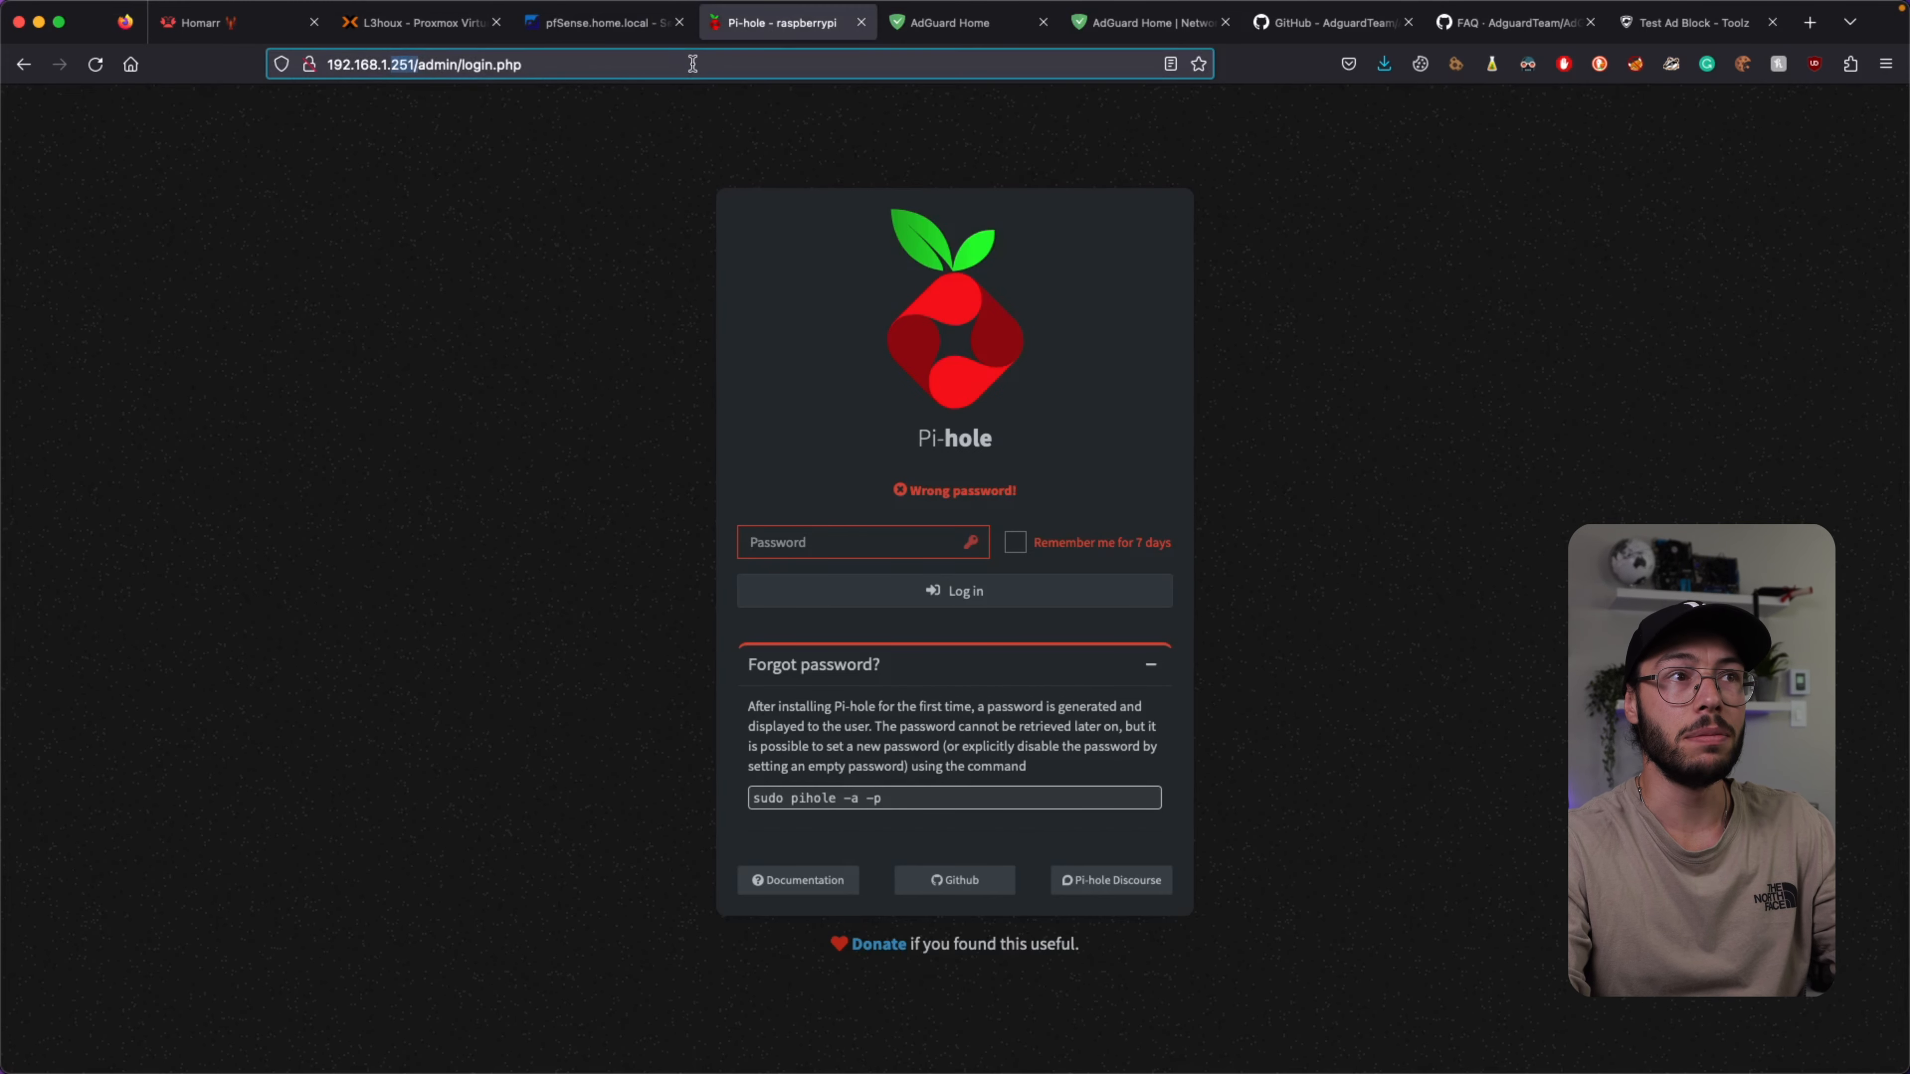
pyautogui.click(601, 26)
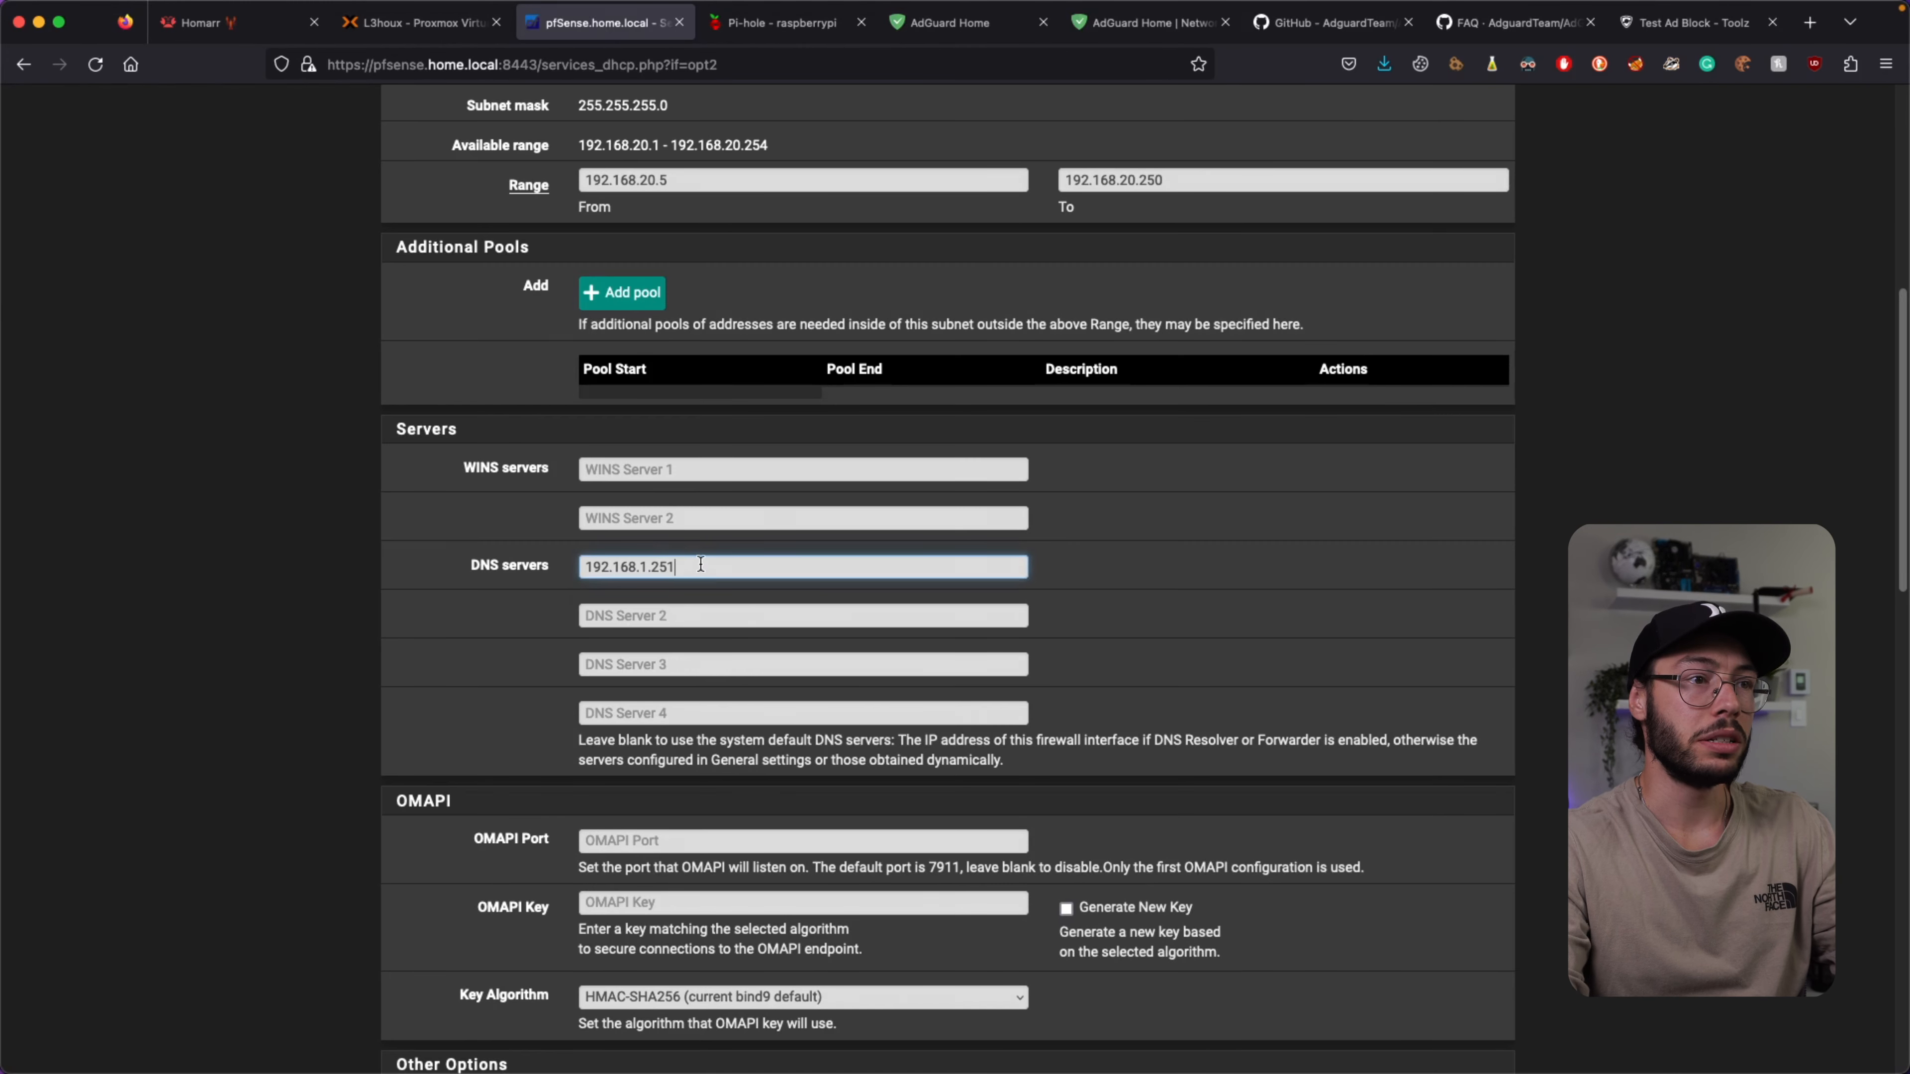
pyautogui.press('BackSpace')
pyautogui.write('3')
pyautogui.scroll(-3, 367, 581)
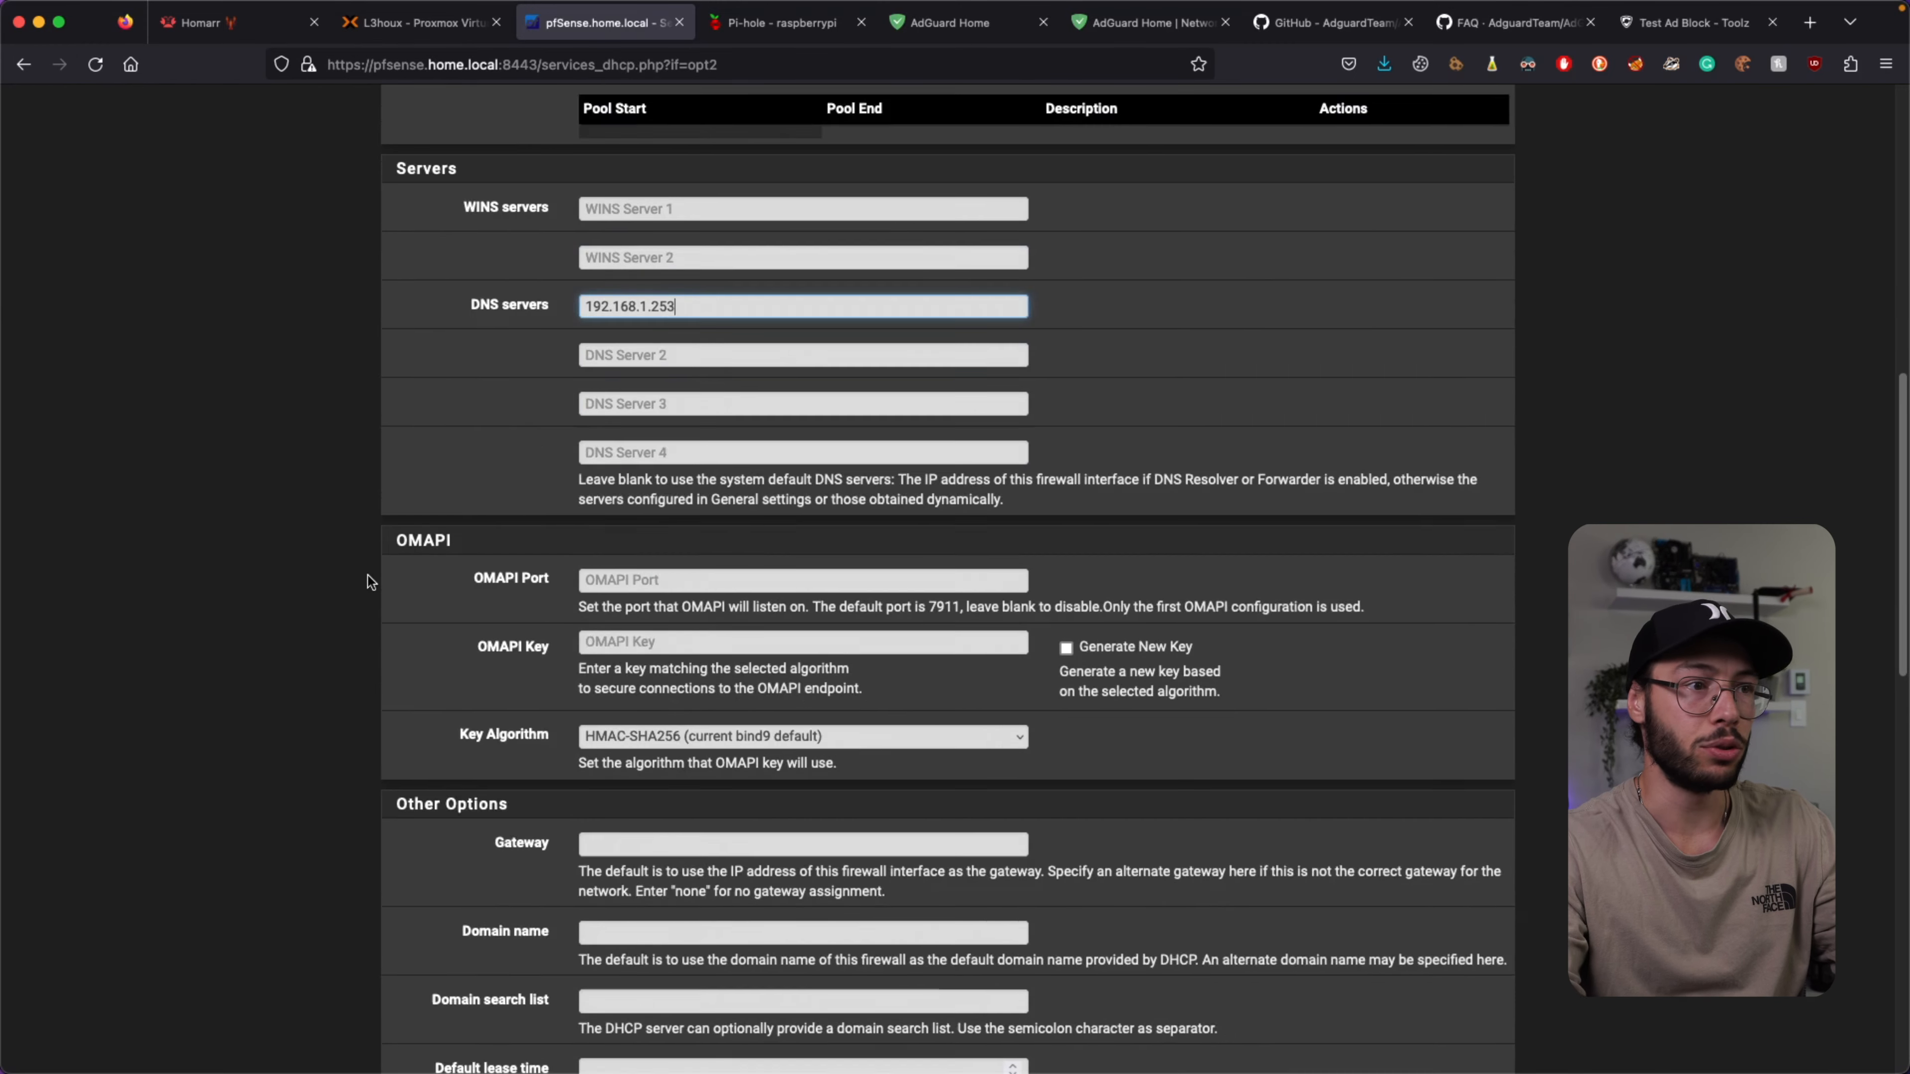
pyautogui.scroll(-10, 391, 687)
pyautogui.click(615, 781)
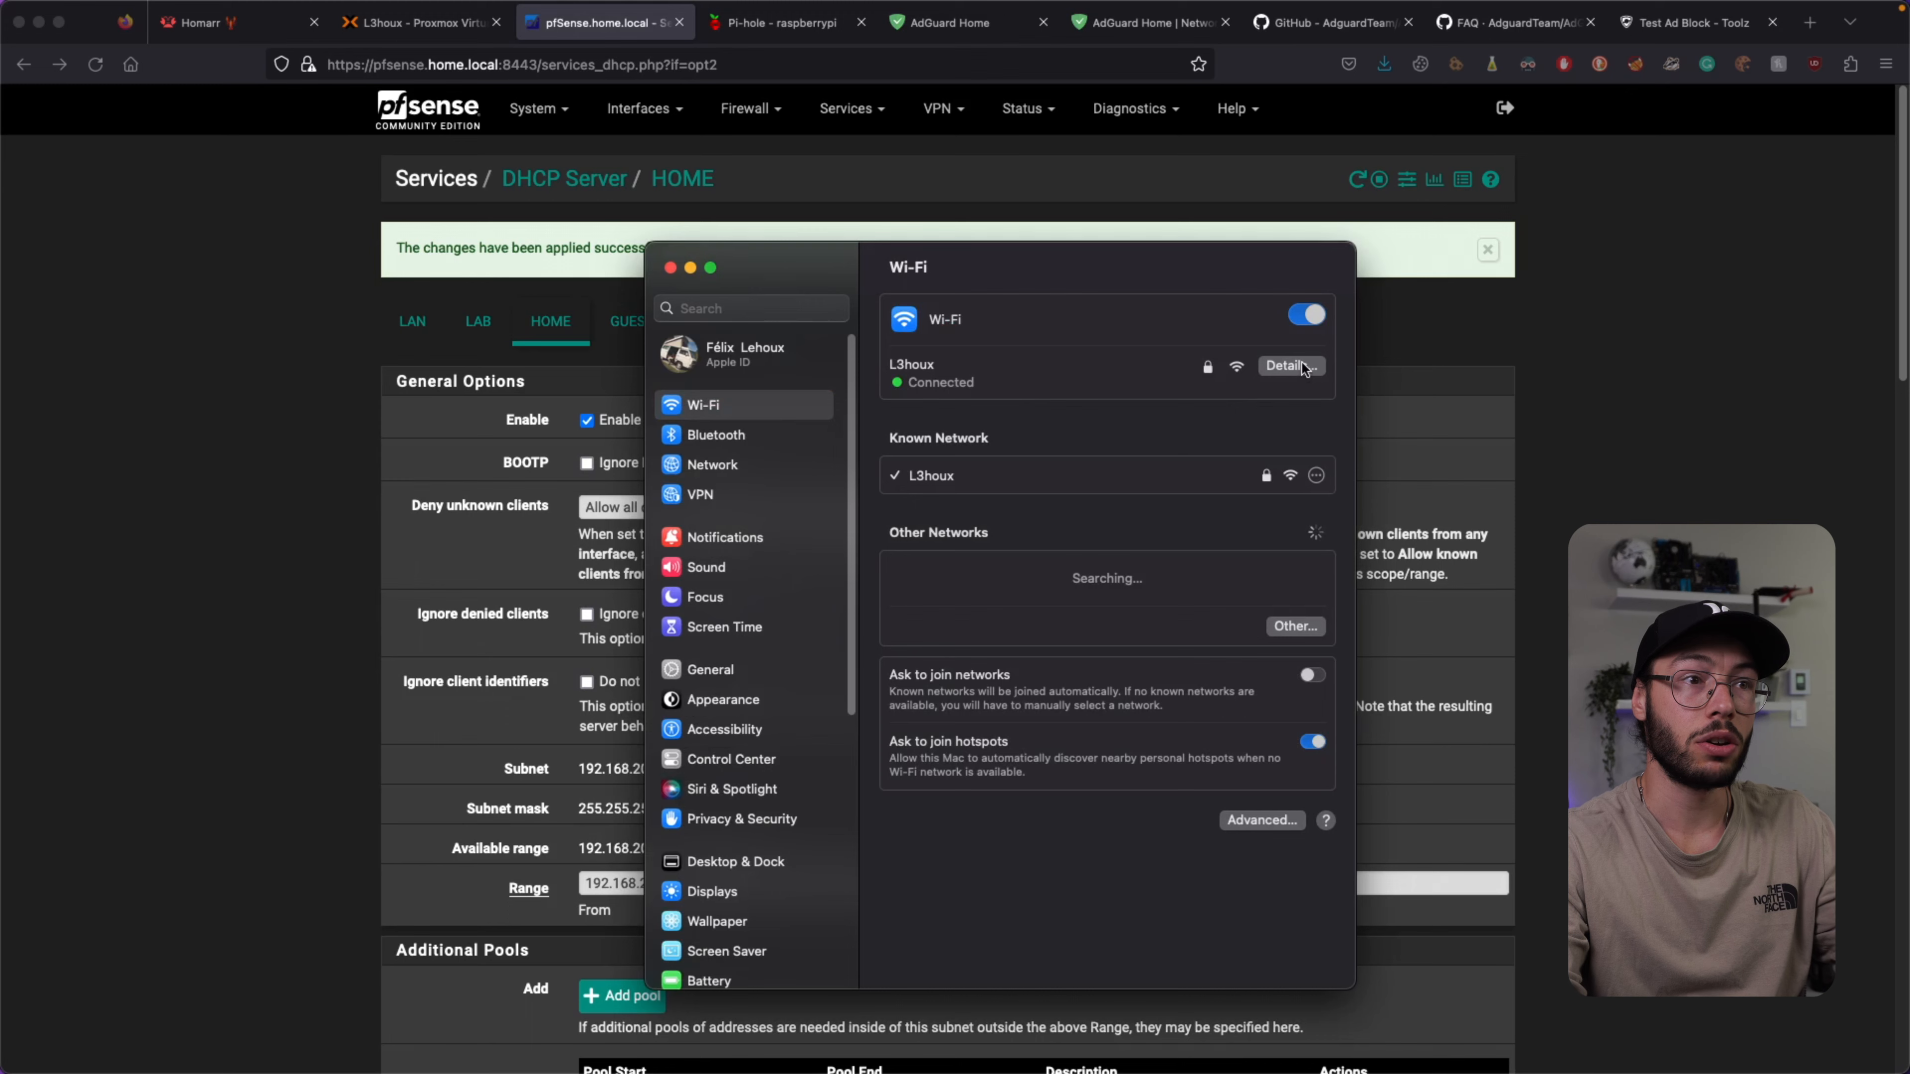
# Change the Wi-Fi network's DNS server to 192.168.1.253 in its Details sheet.
pyautogui.click(1292, 365)
pyautogui.click(697, 505)
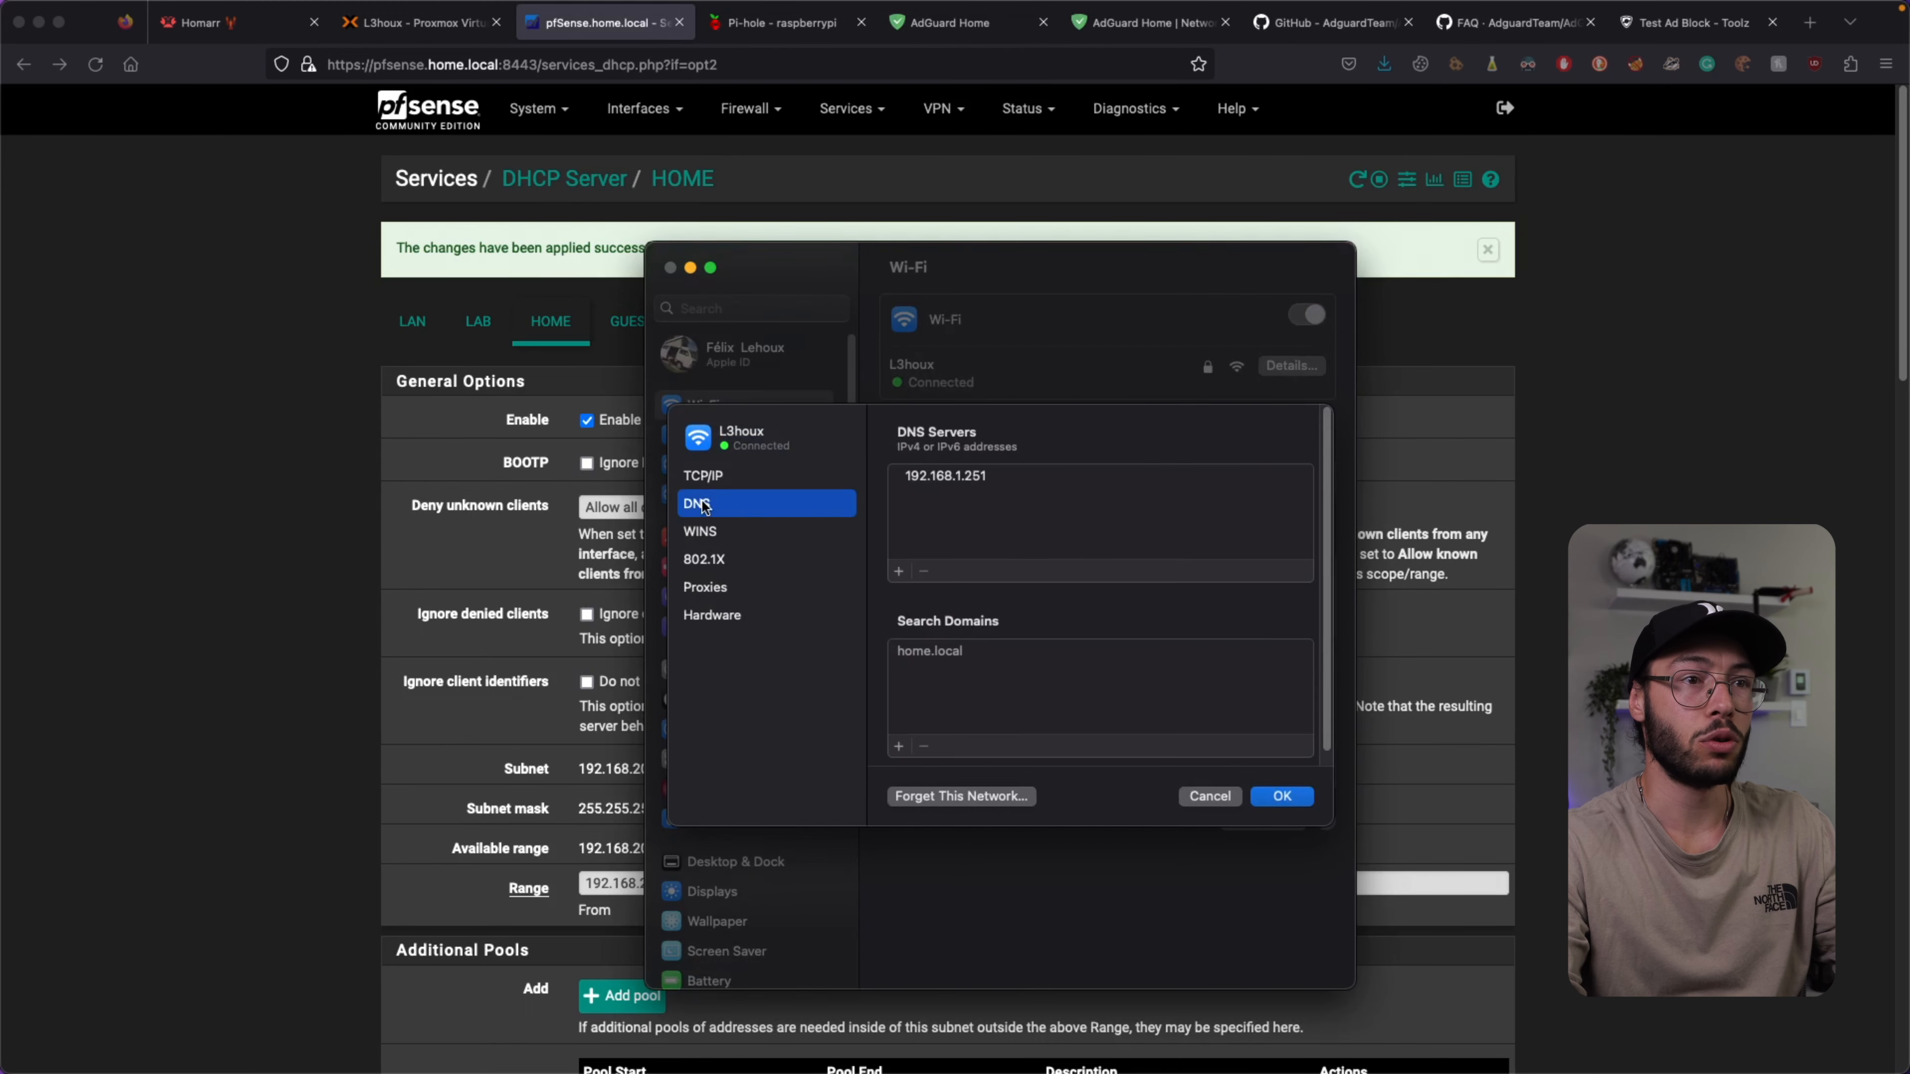
pyautogui.doubleClick(979, 481)
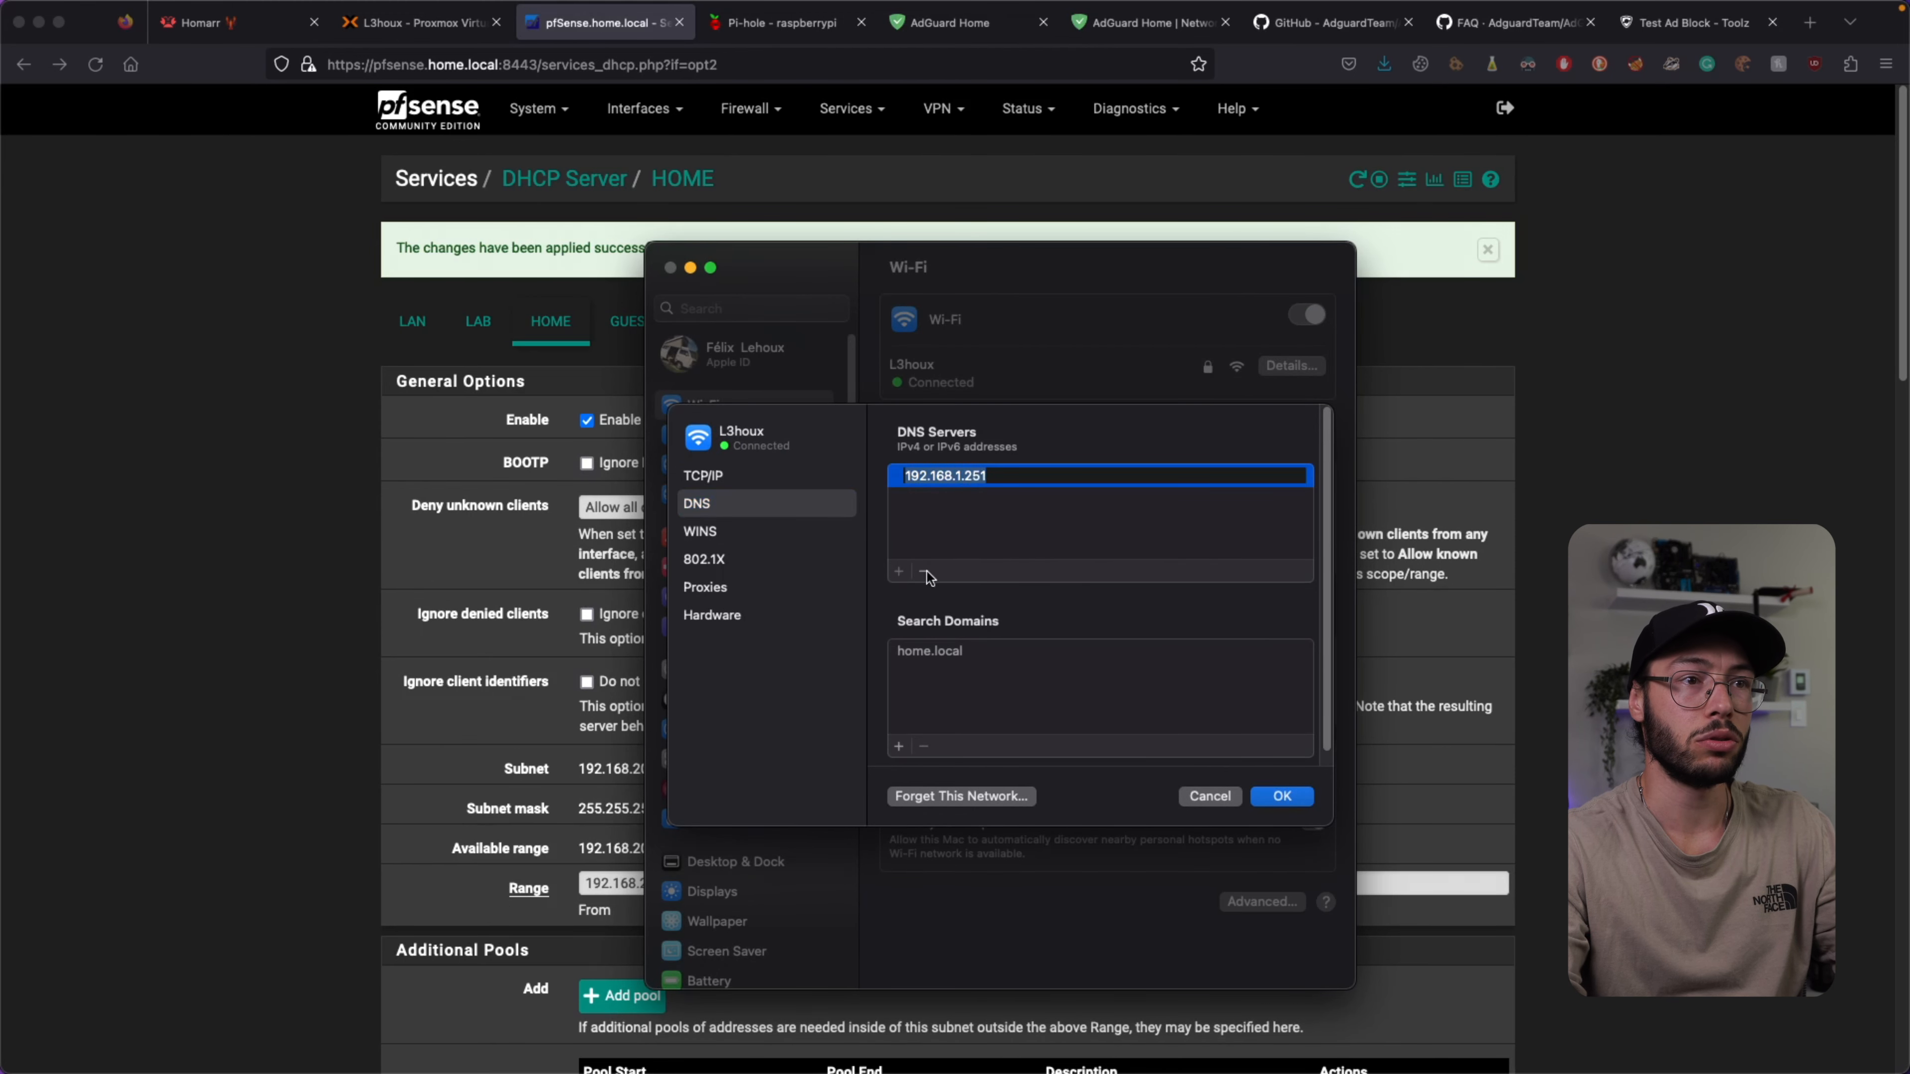
pyautogui.click(1011, 475)
pyautogui.press('BackSpace')
pyautogui.write('3')
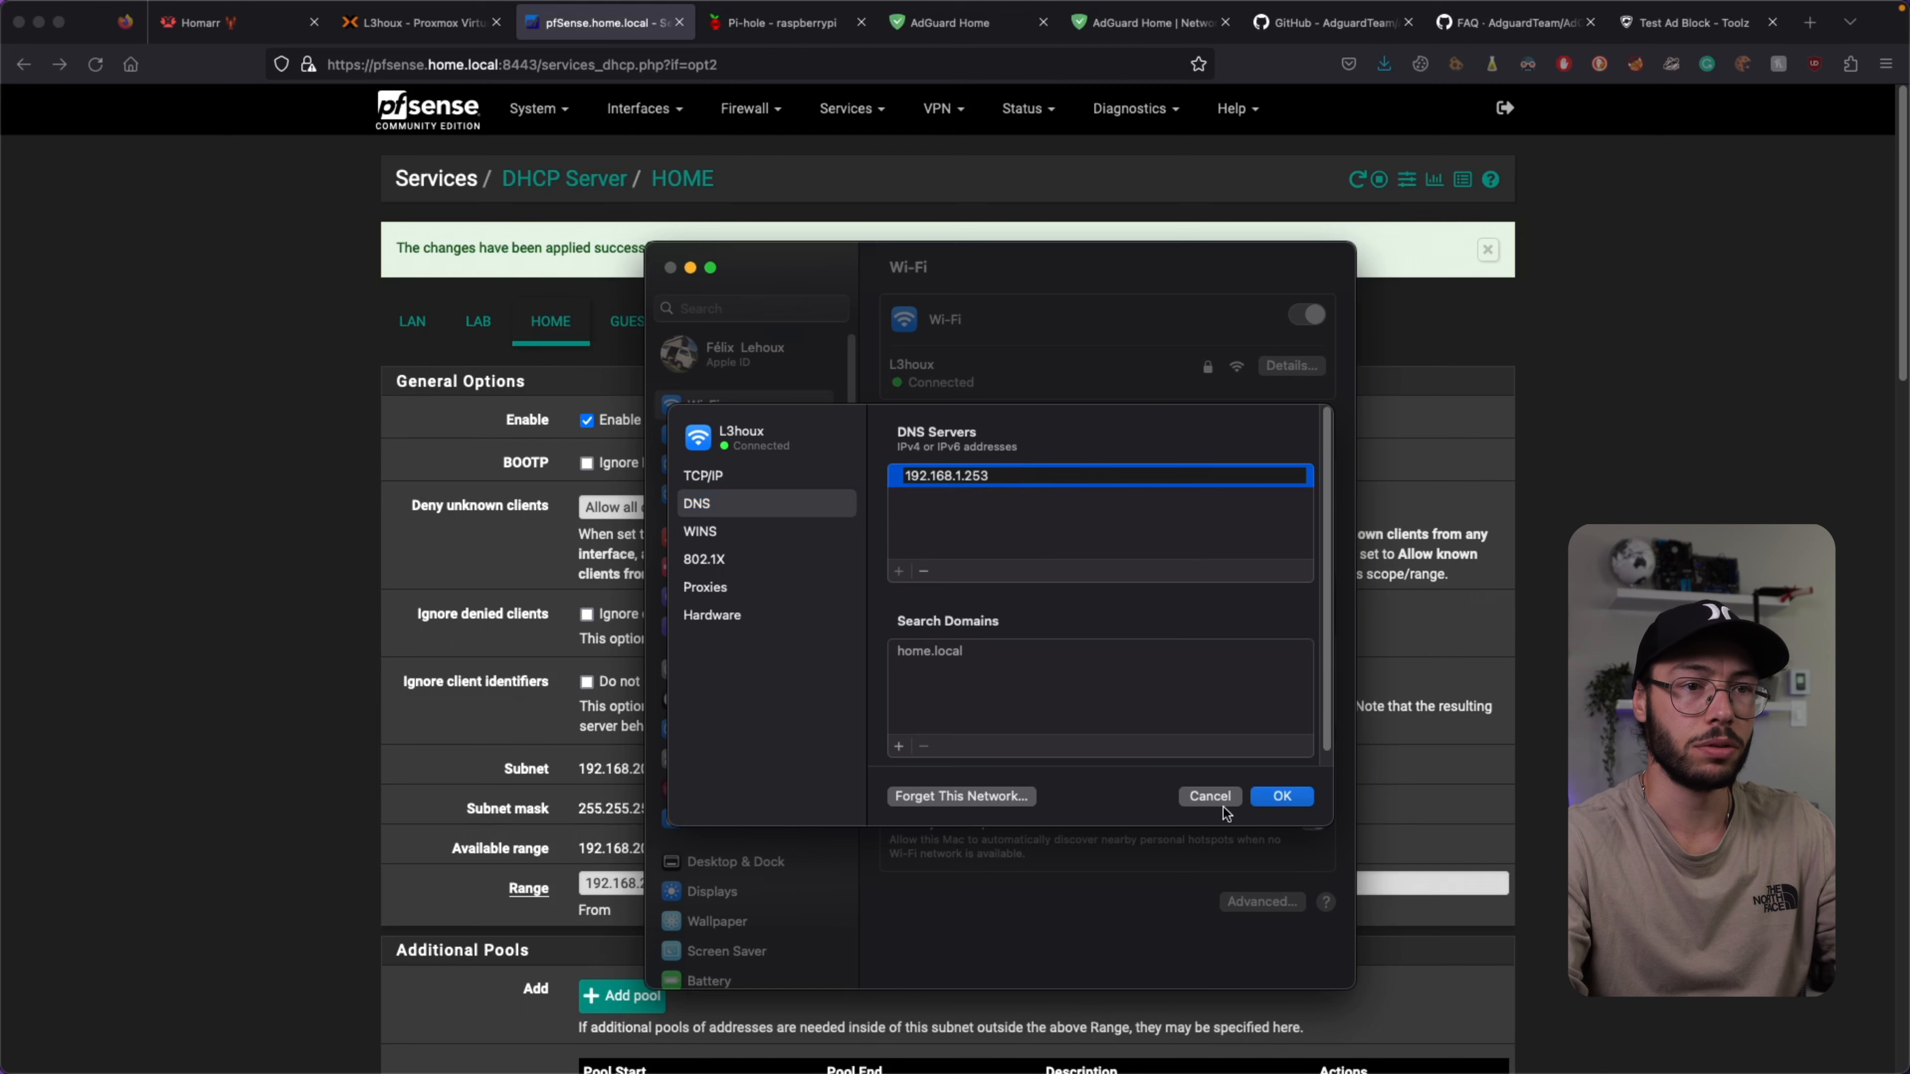
pyautogui.click(1279, 801)
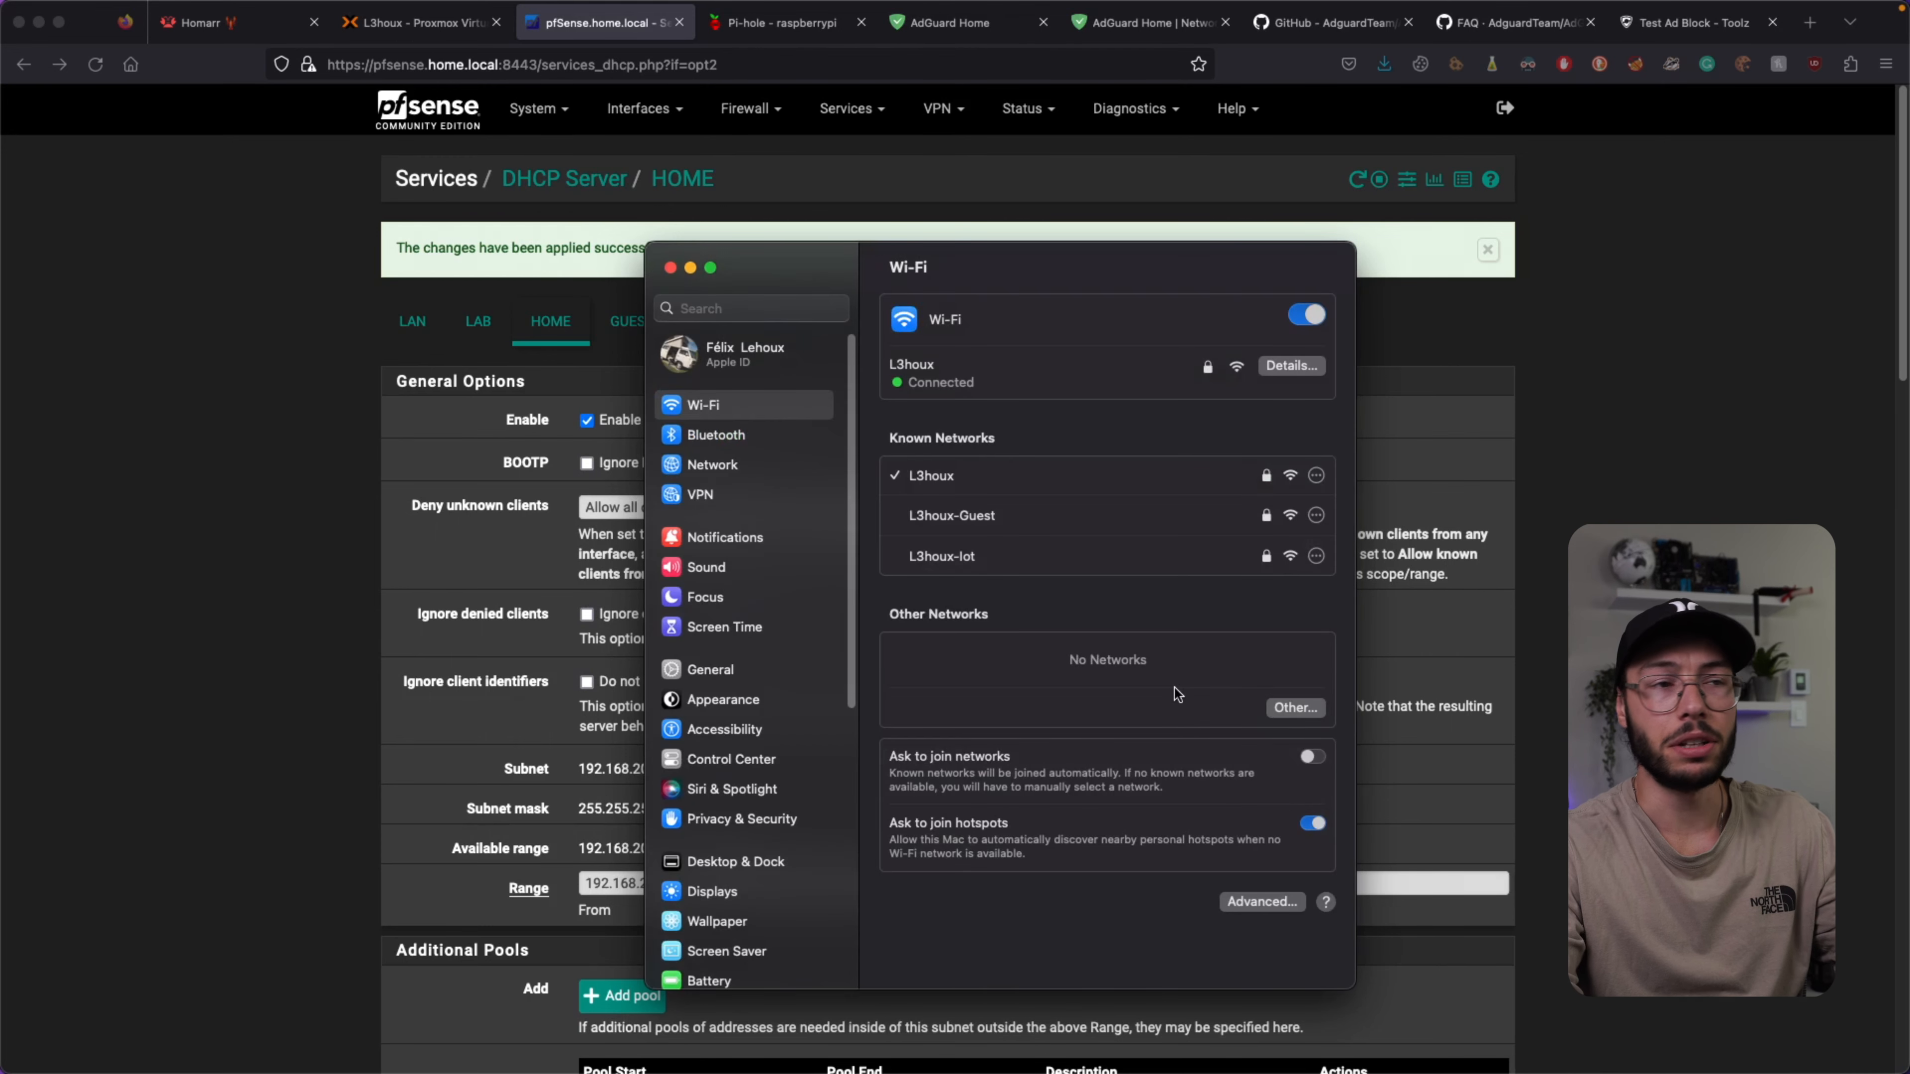
# Recheck that the Wi-Fi DNS reads 192.168.1.253, then close System Settings.
pyautogui.click(1295, 366)
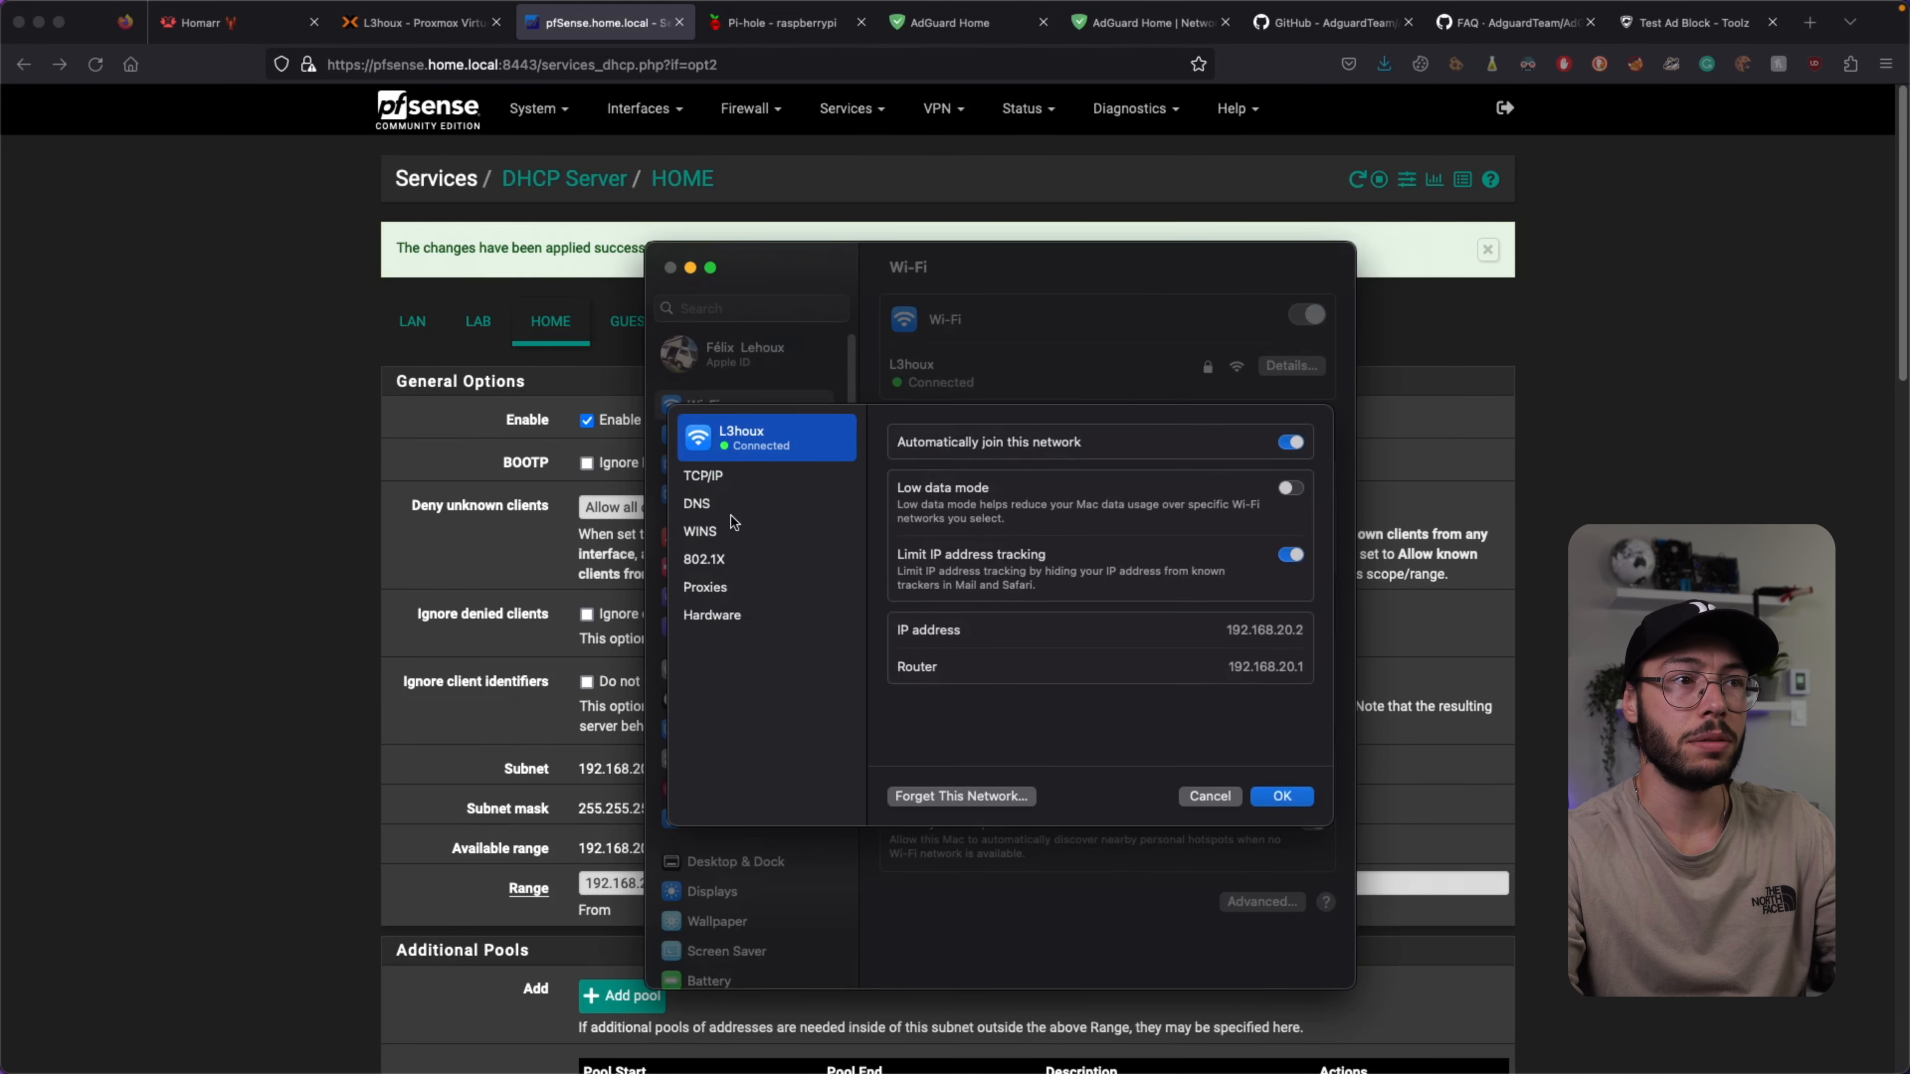
pyautogui.click(722, 504)
pyautogui.click(1264, 797)
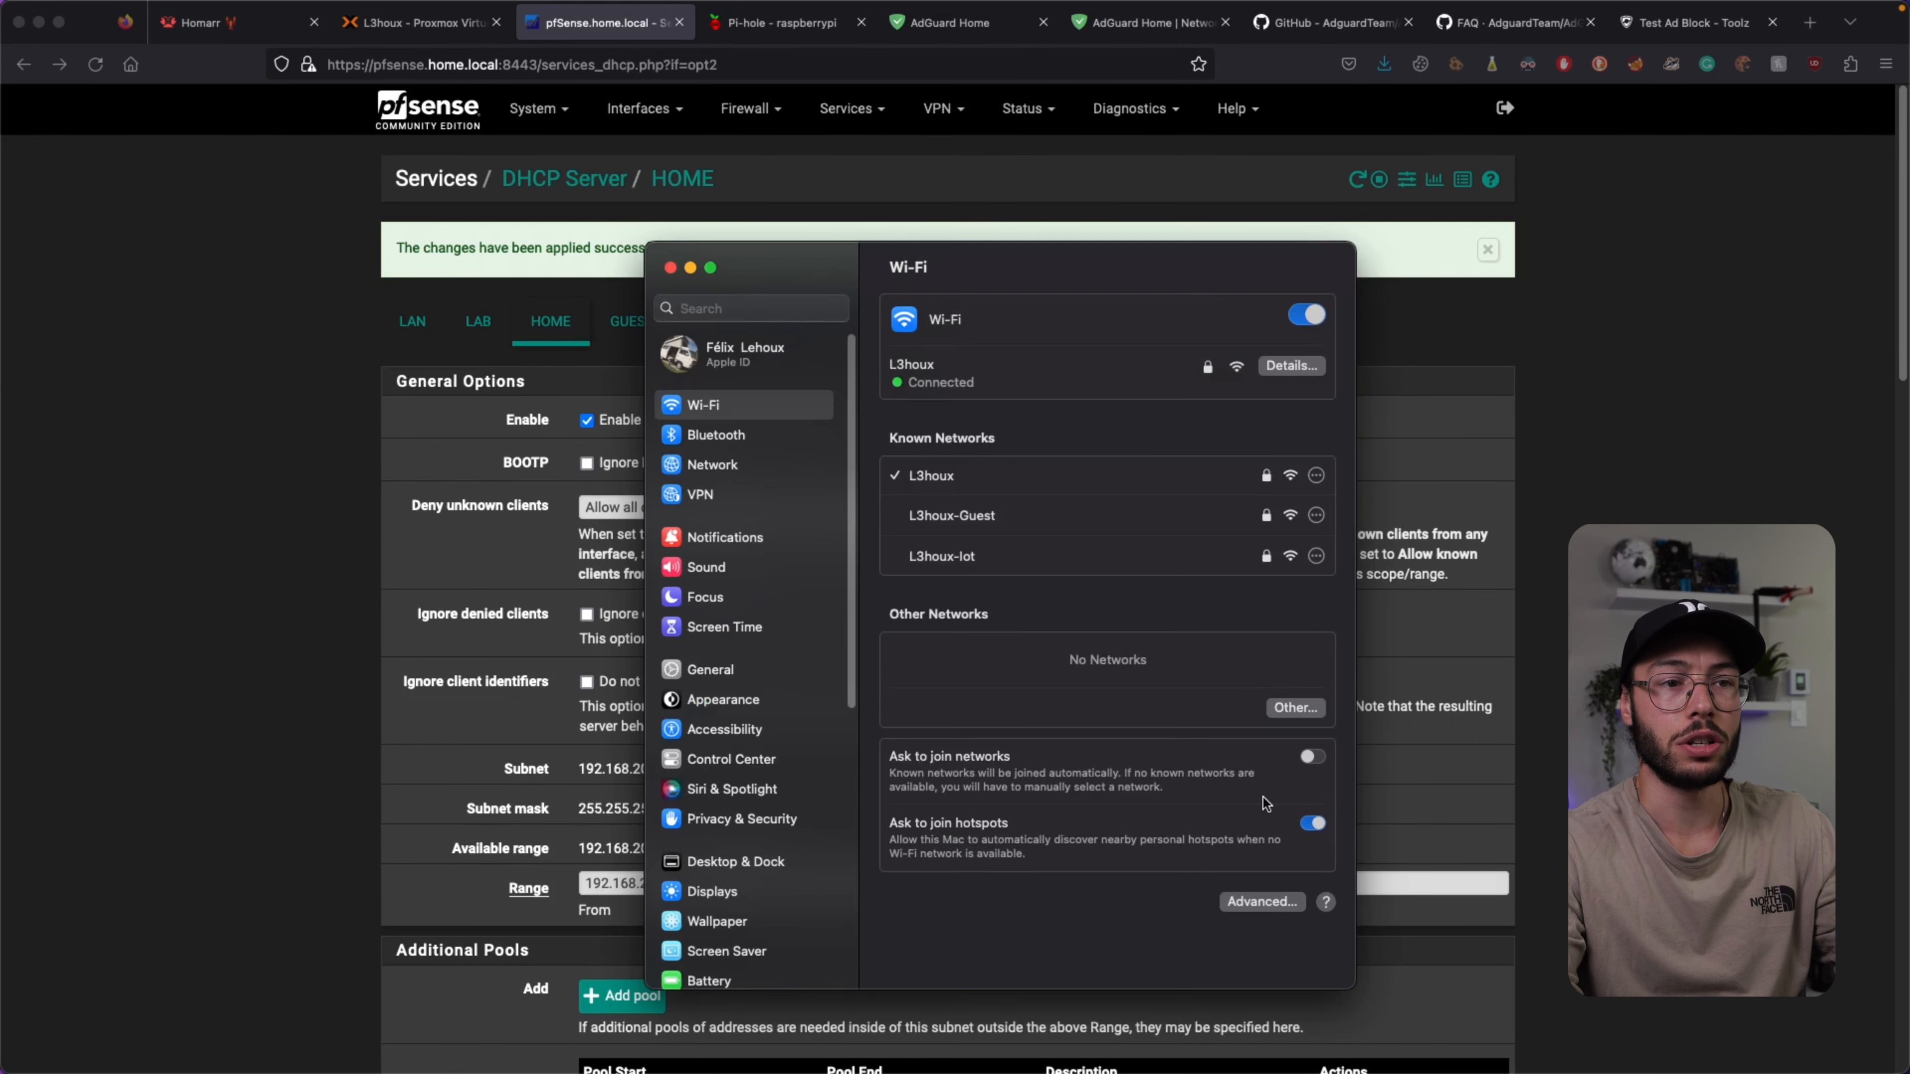
pyautogui.click(670, 268)
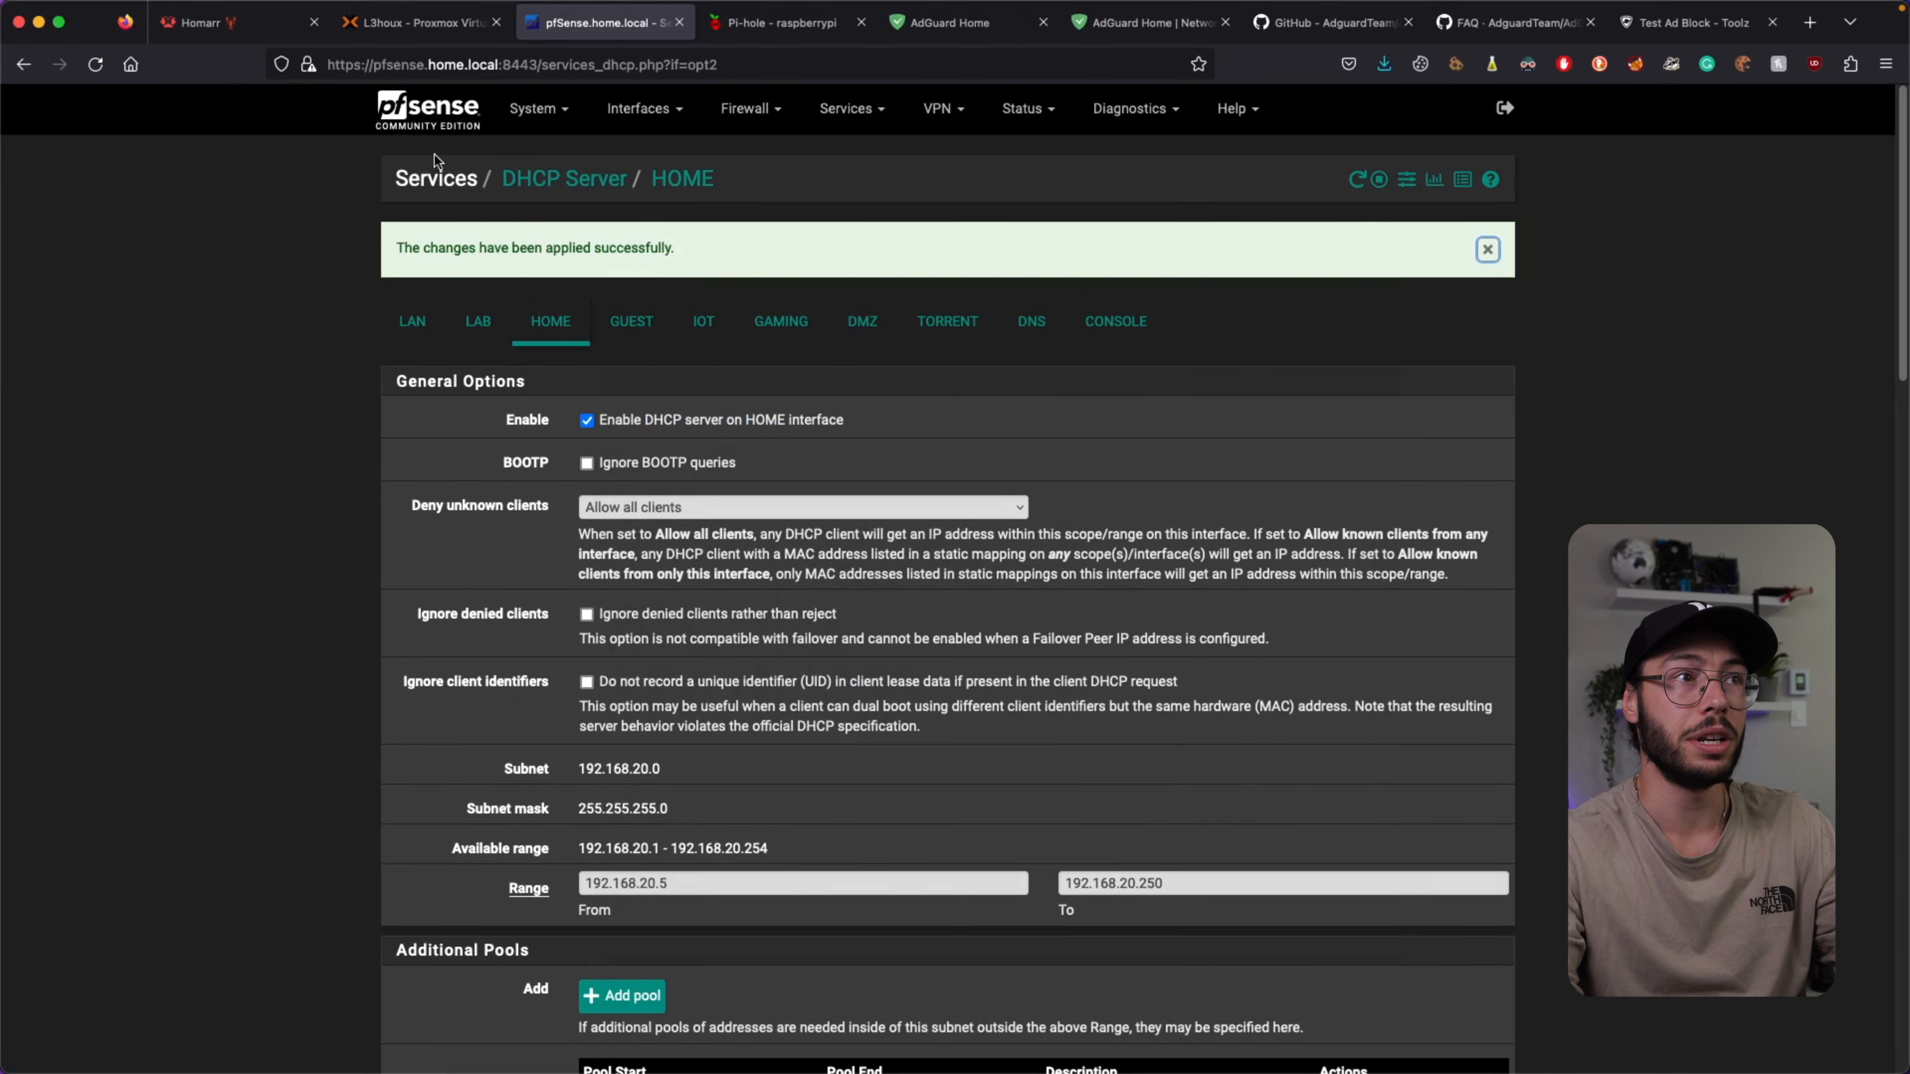
# Reload the AdGuard Home dashboard so it shows 196 queries from four clients and 2 blocked.
pyautogui.click(426, 132)
pyautogui.click(947, 28)
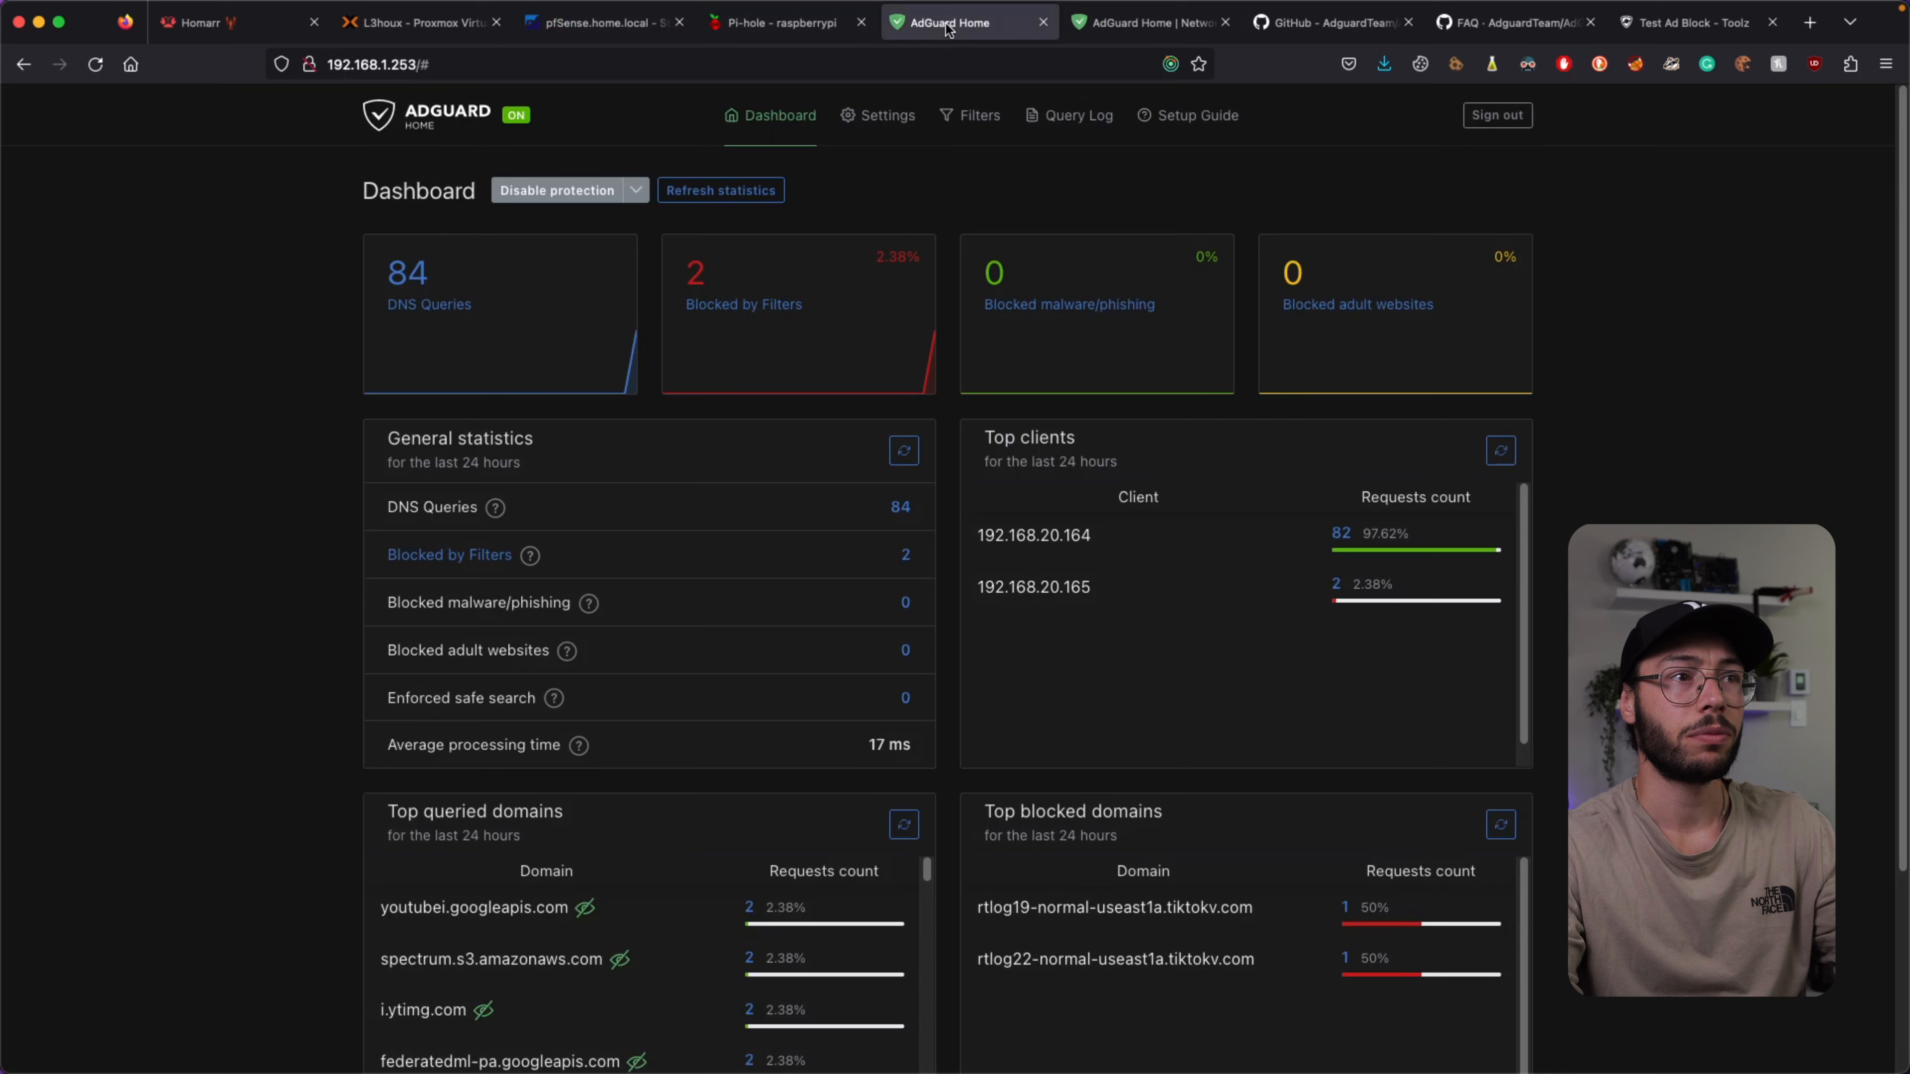
pyautogui.press('super+r')
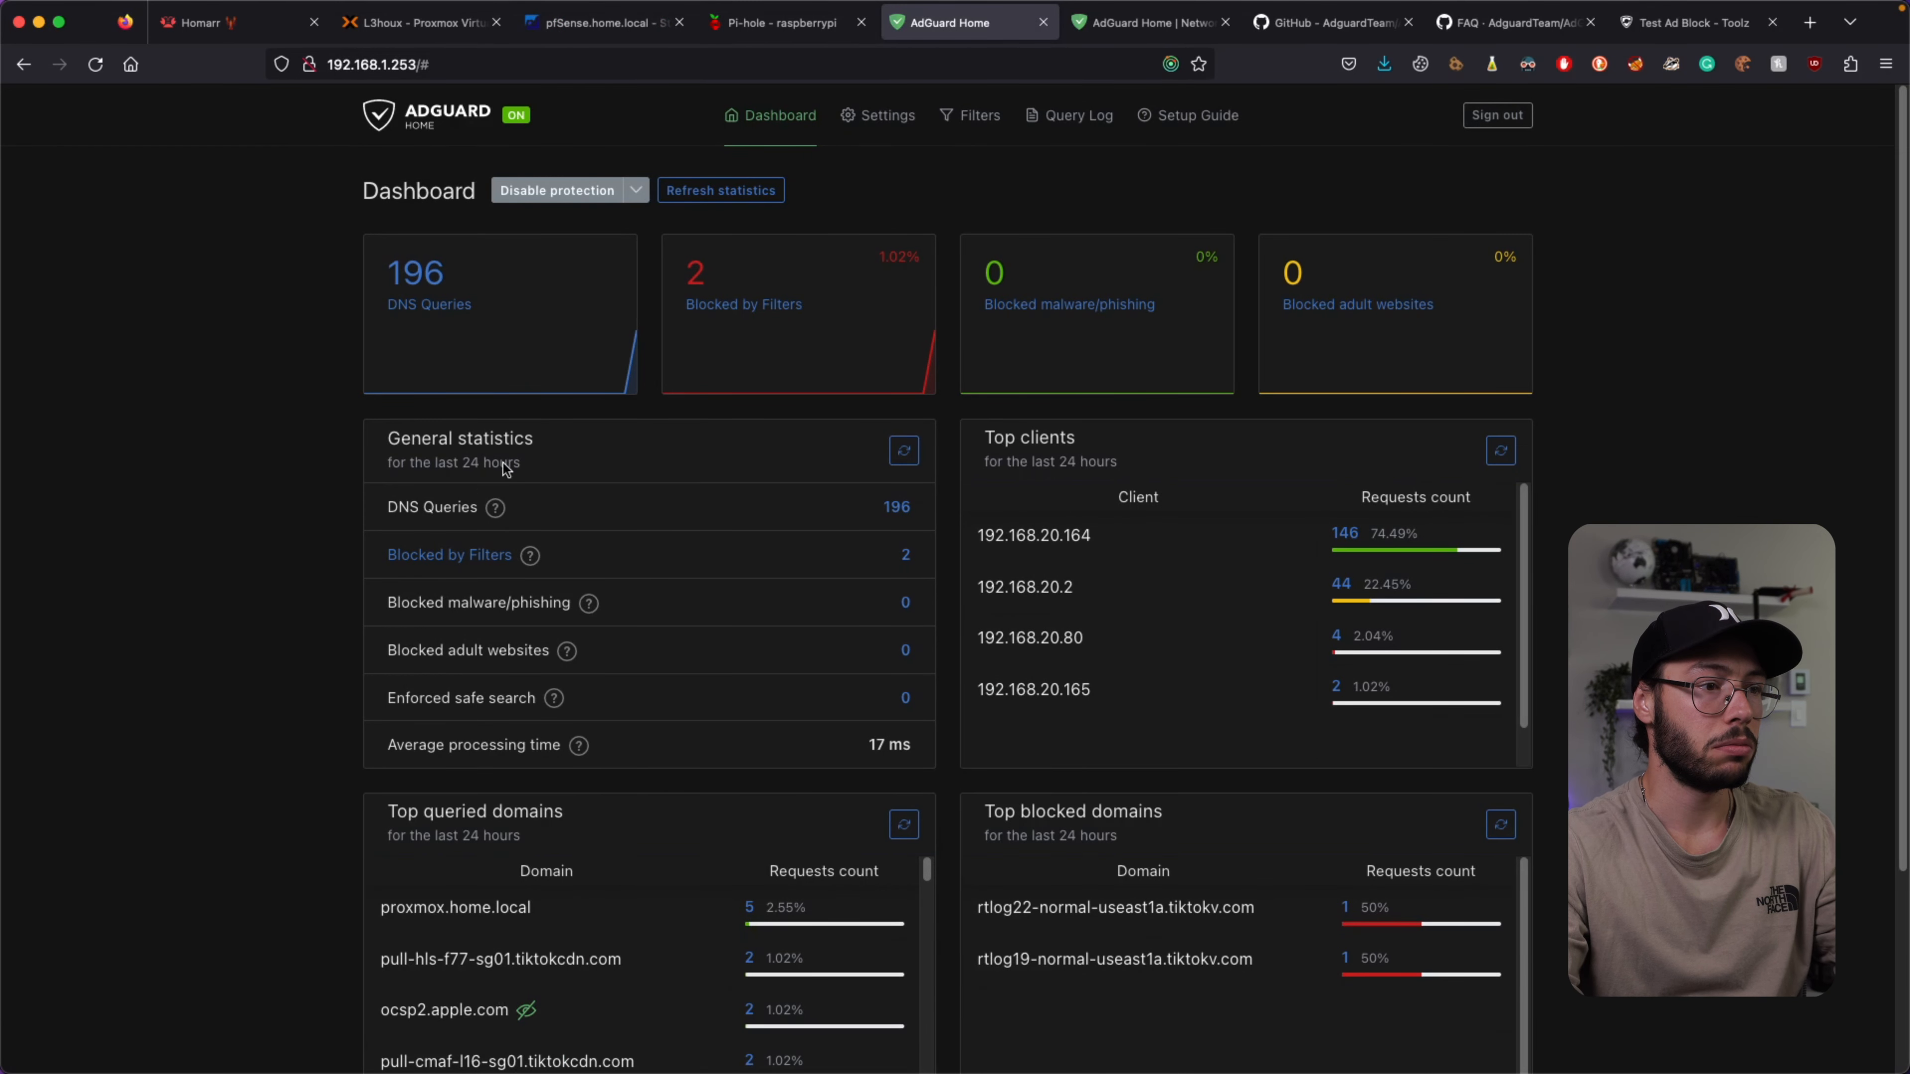
pyautogui.moveTo(1024, 589)
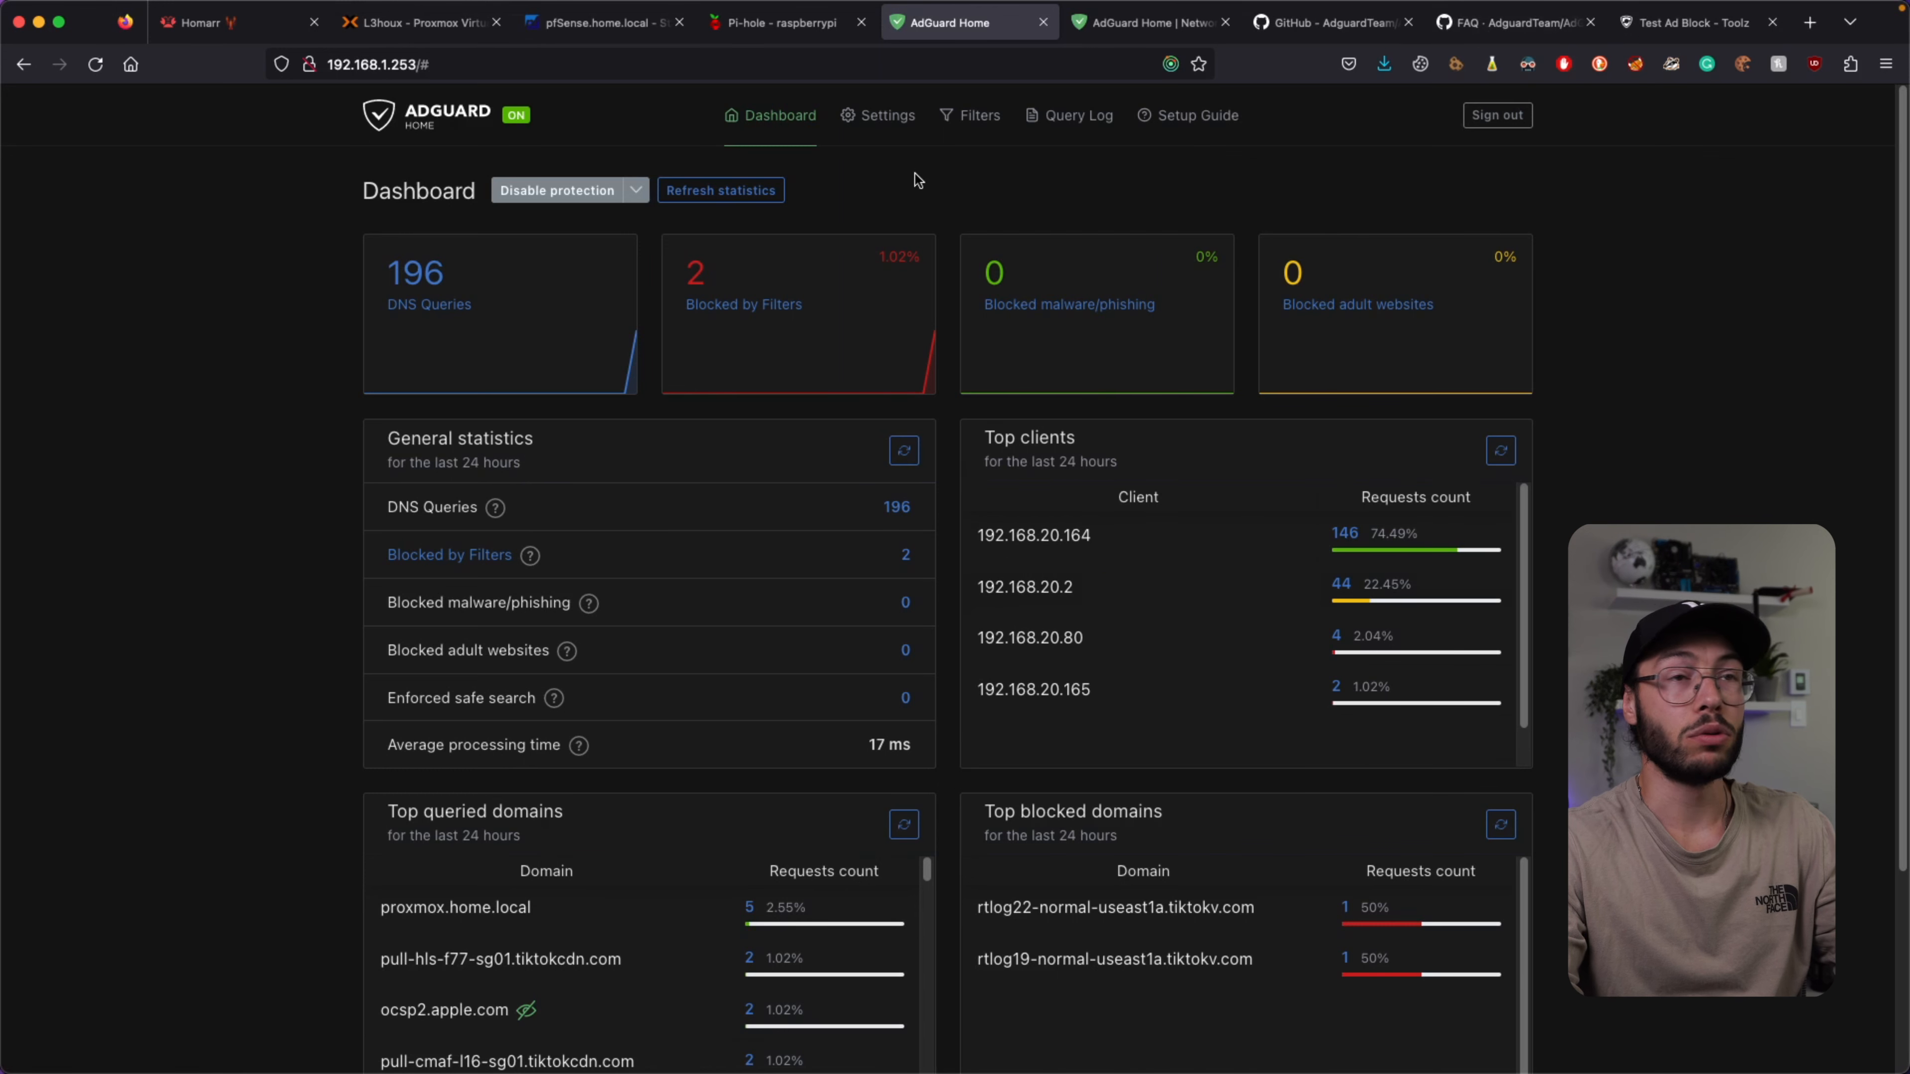
# Rerun the ad-block test and check its totals: 150 tests, 7 not blocked.
pyautogui.click(1652, 30)
pyautogui.click(666, 64)
pyautogui.press('Return')
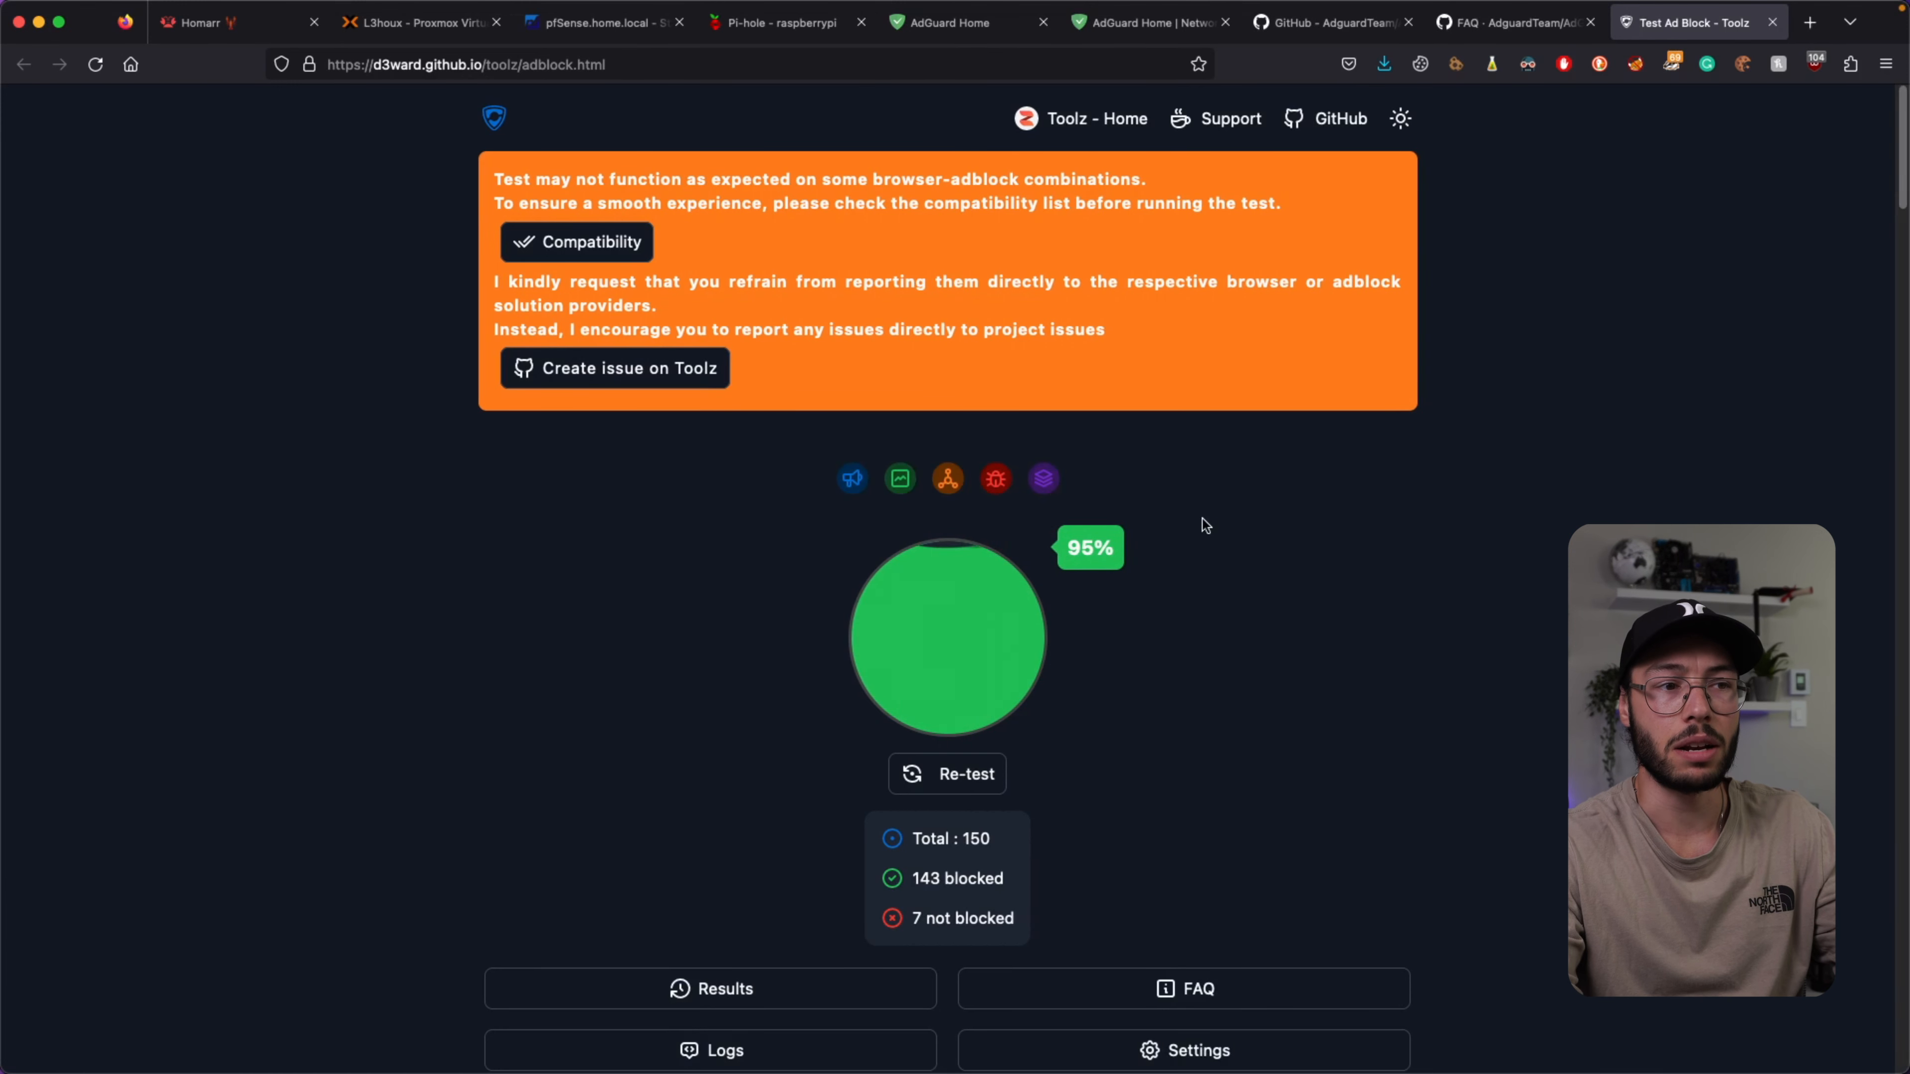
pyautogui.moveTo(912, 840); pyautogui.dragTo(1198, 807)
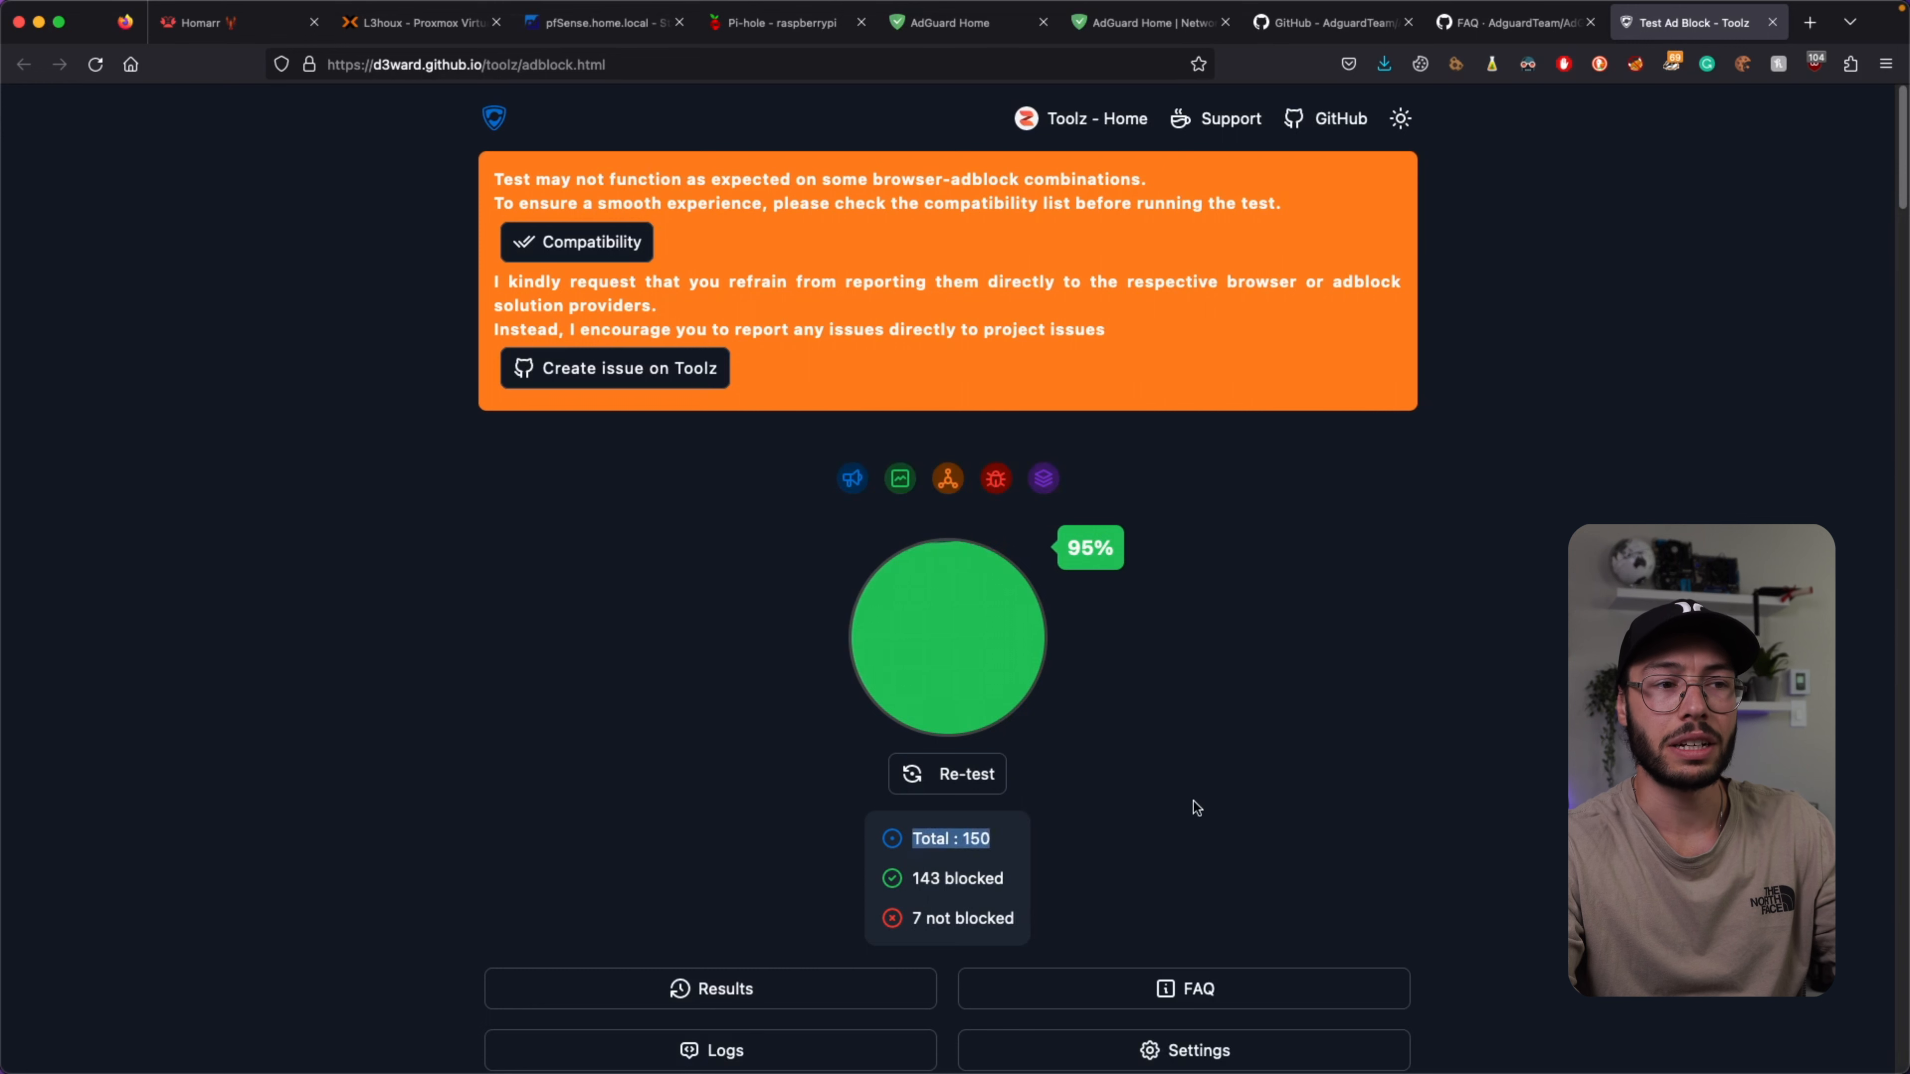
pyautogui.click(1193, 802)
pyautogui.moveTo(919, 923); pyautogui.dragTo(1014, 920)
pyautogui.click(1194, 802)
# Review the failed tests in Amazon, Twitter, YouTube and Apple, then return to the top.
pyautogui.scroll(-5, 1194, 802)
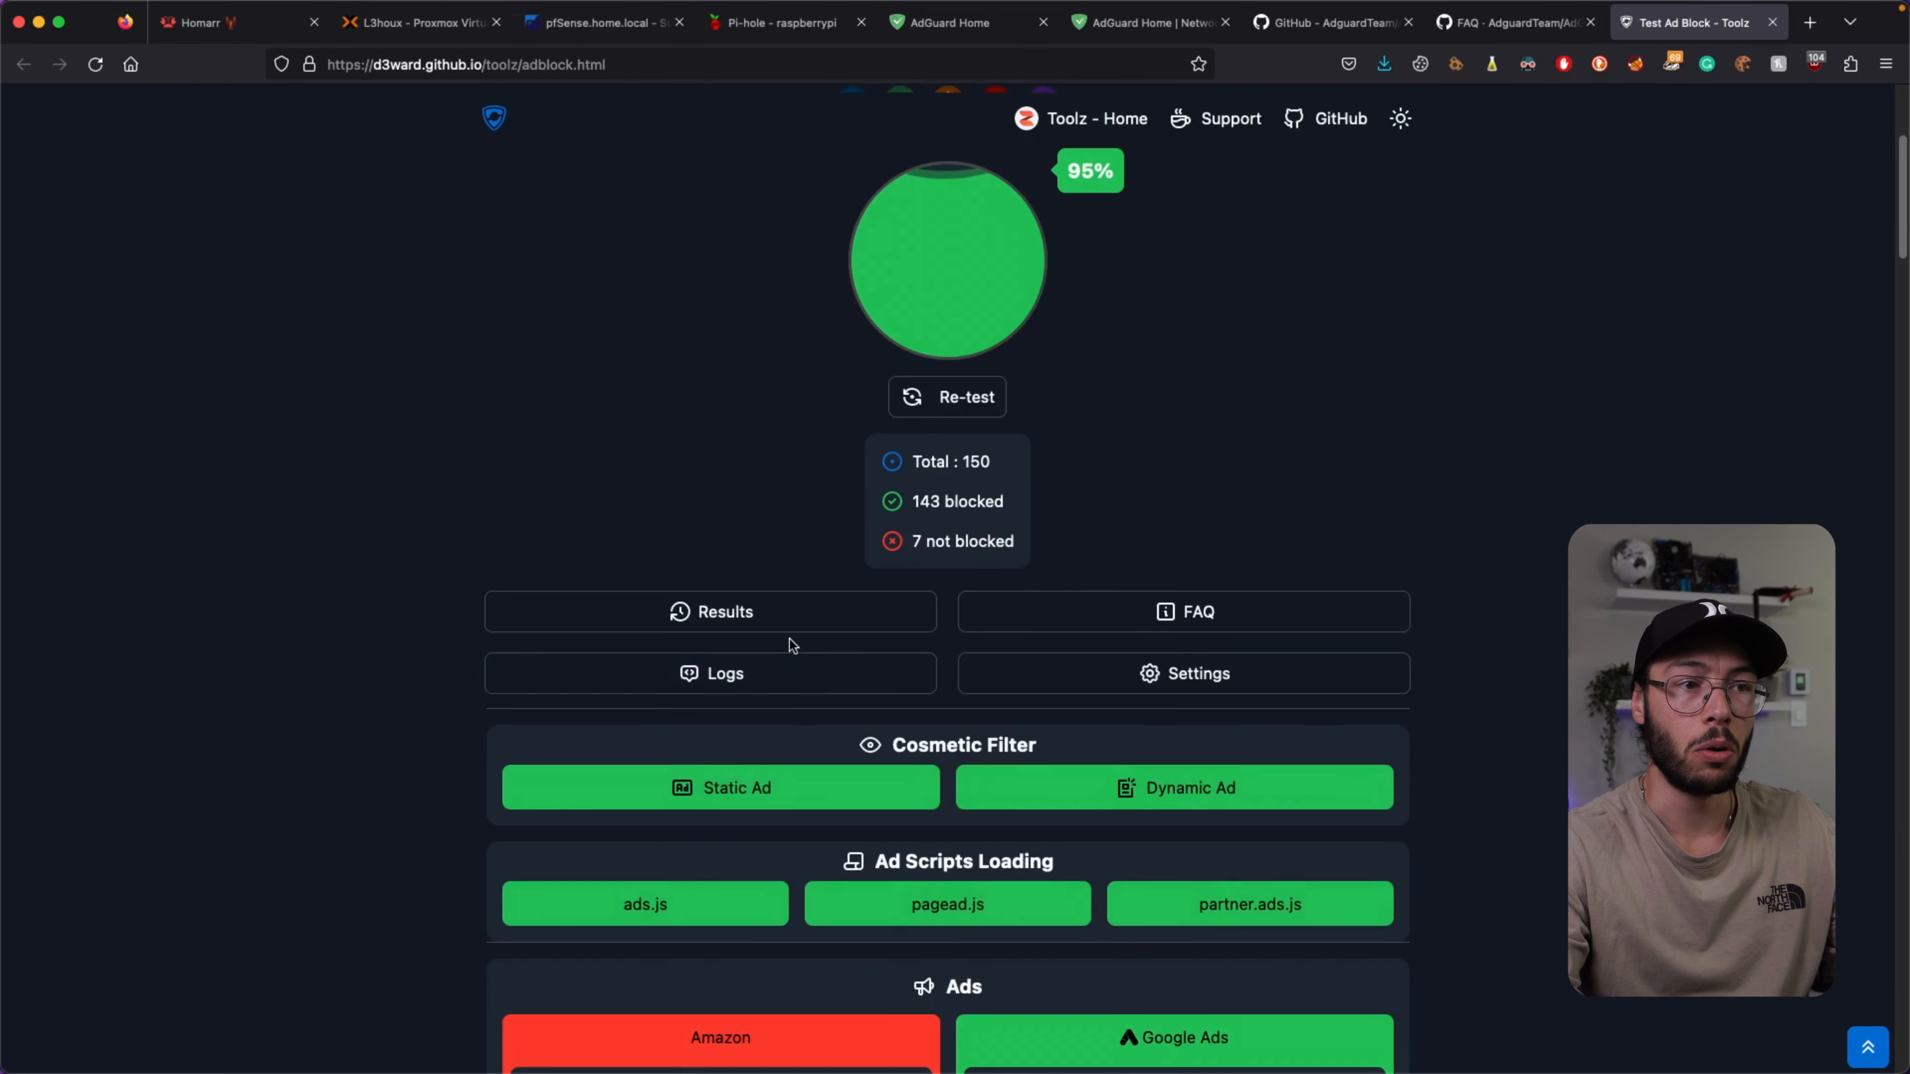
pyautogui.scroll(-5, 791, 646)
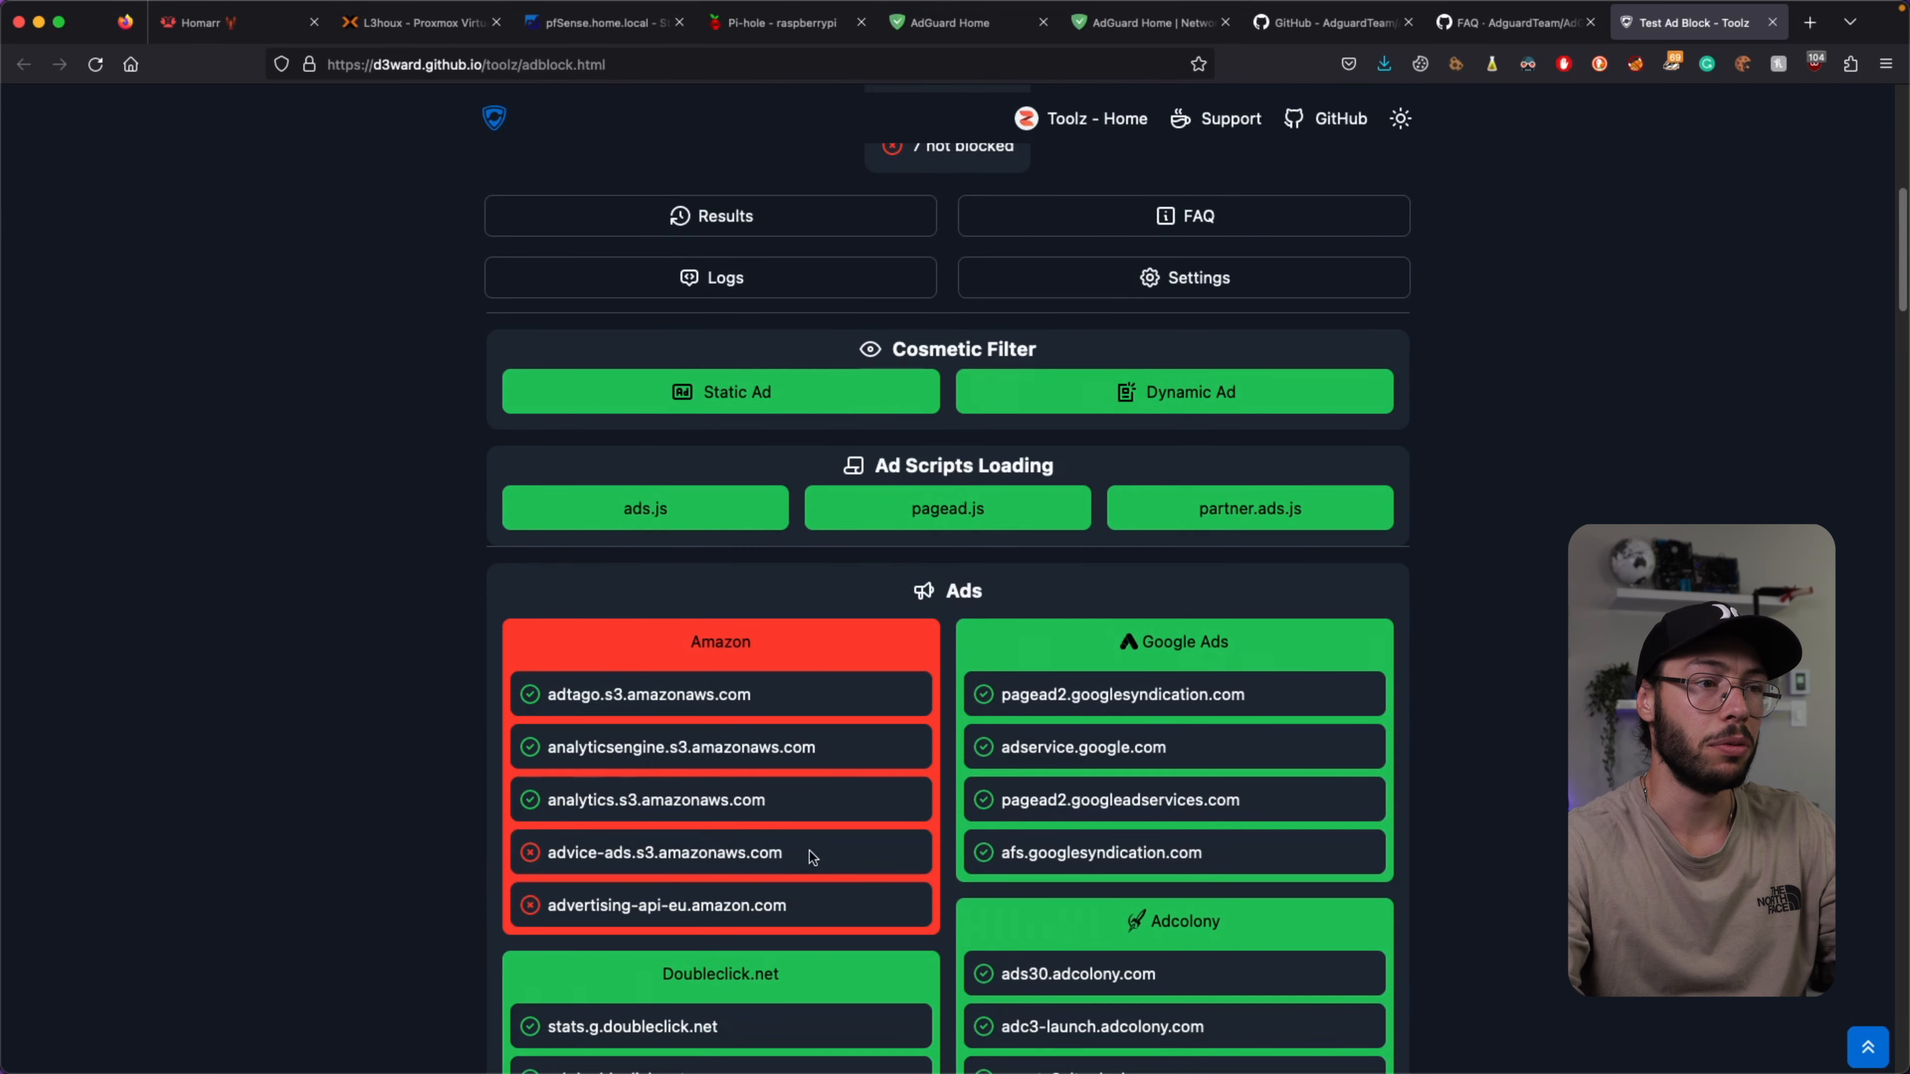
pyautogui.click(685, 854)
pyautogui.scroll(-10, 684, 752)
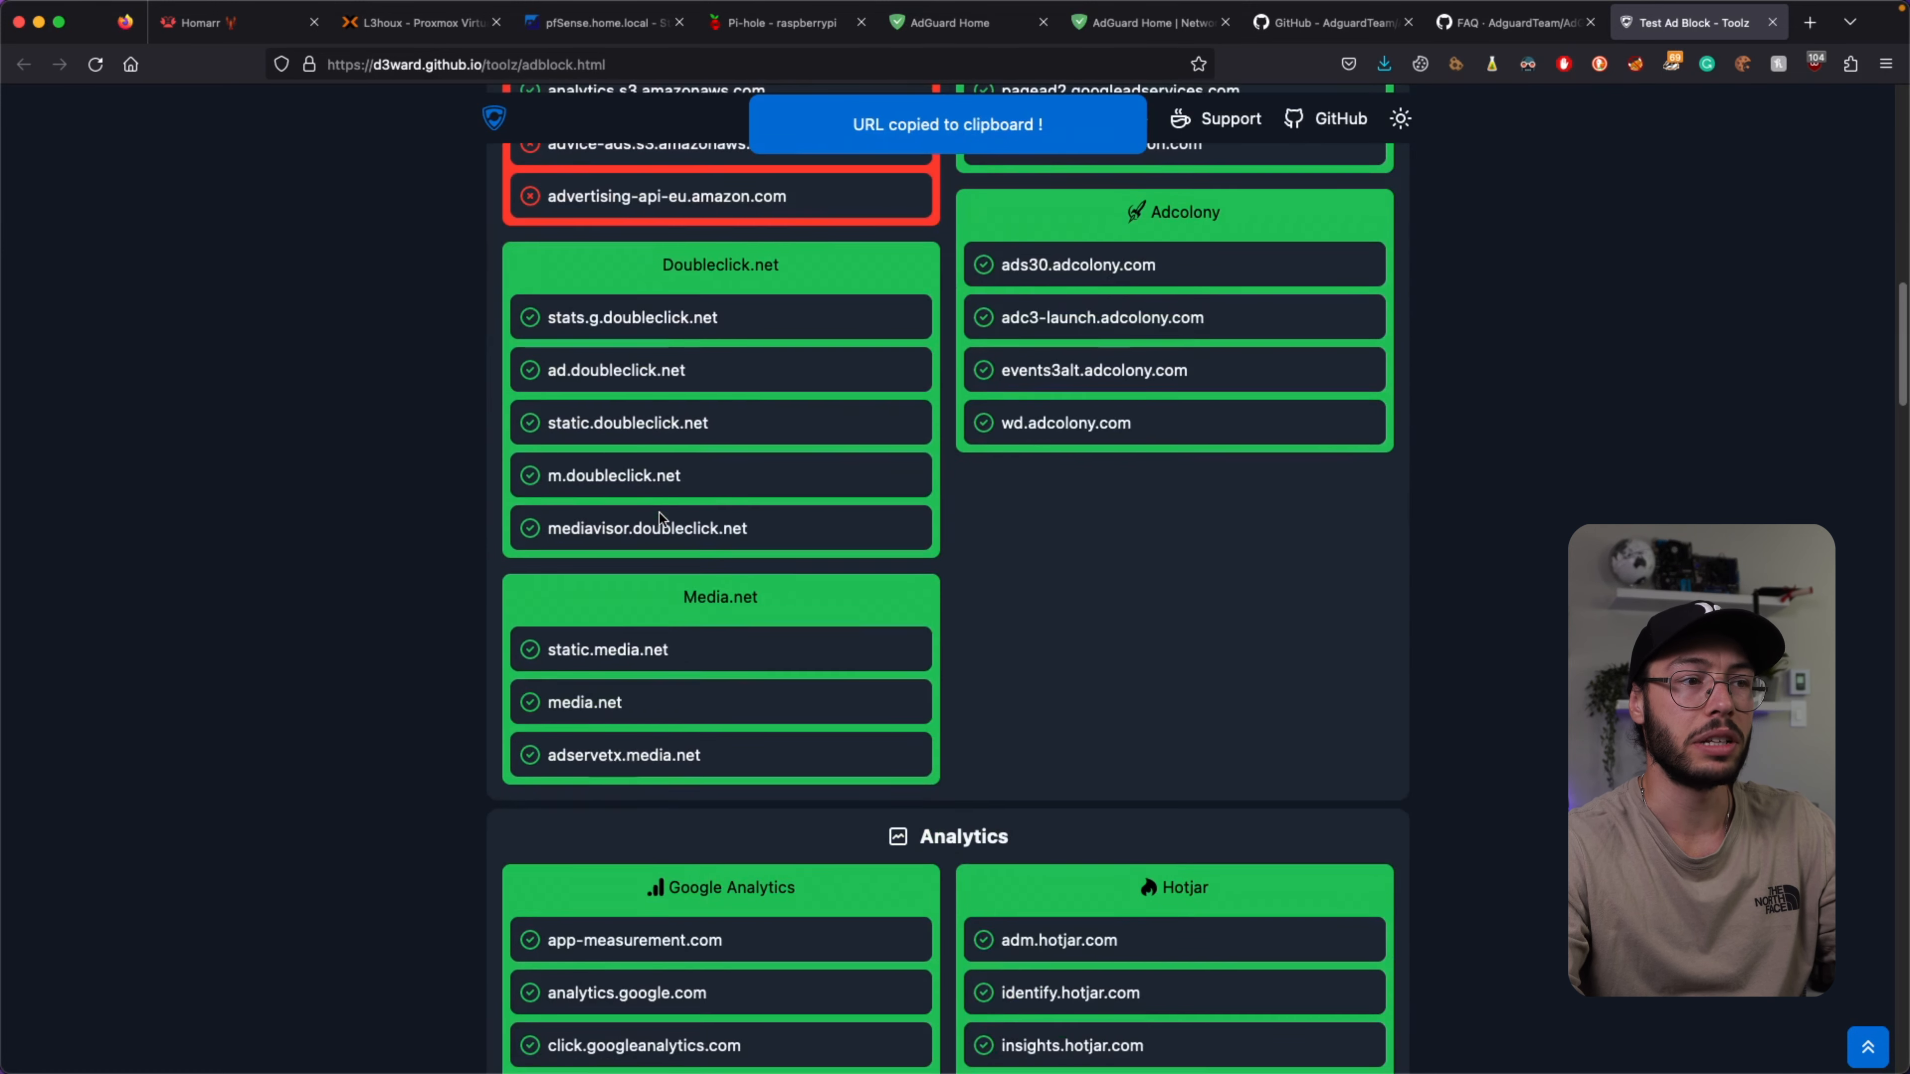
pyautogui.scroll(-13, 659, 514)
pyautogui.scroll(-1, 659, 514)
pyautogui.scroll(-13, 659, 514)
pyautogui.scroll(-5, 660, 514)
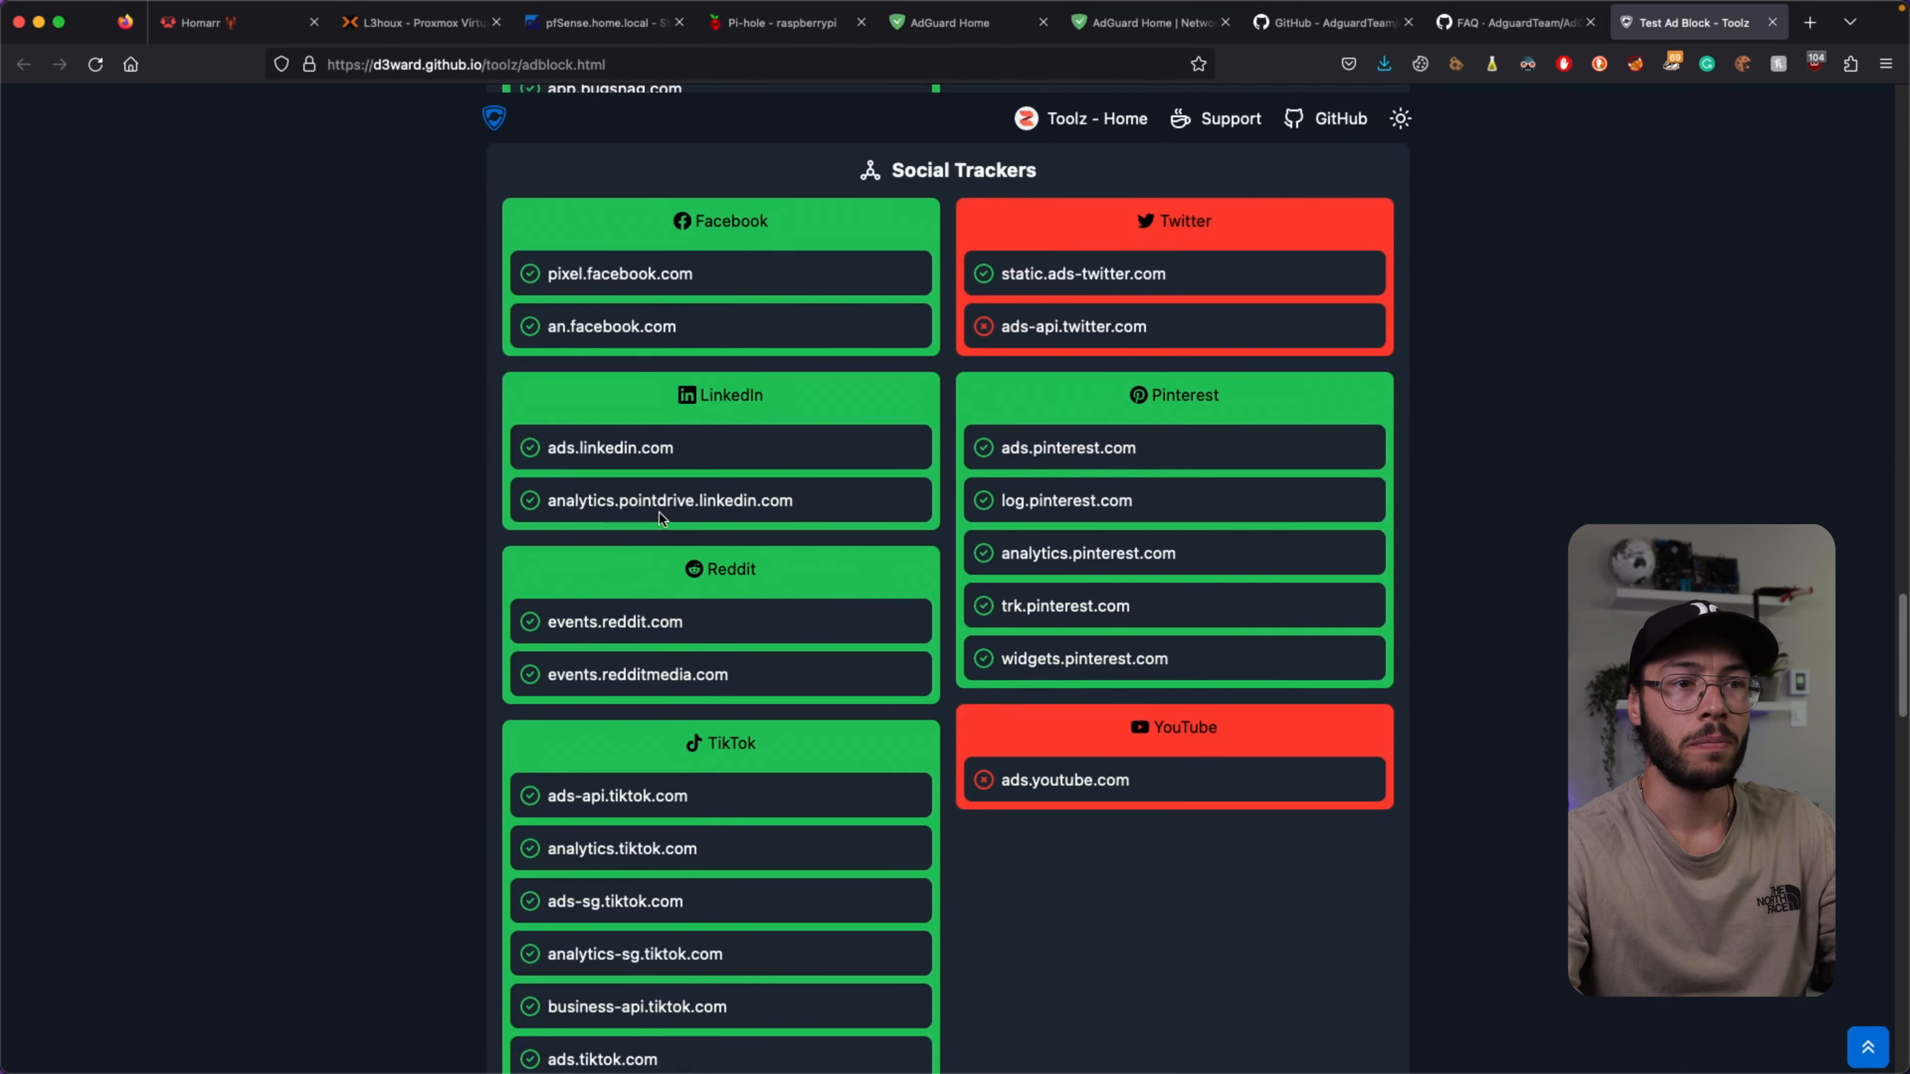
pyautogui.scroll(-13, 660, 514)
pyautogui.scroll(-10, 680, 675)
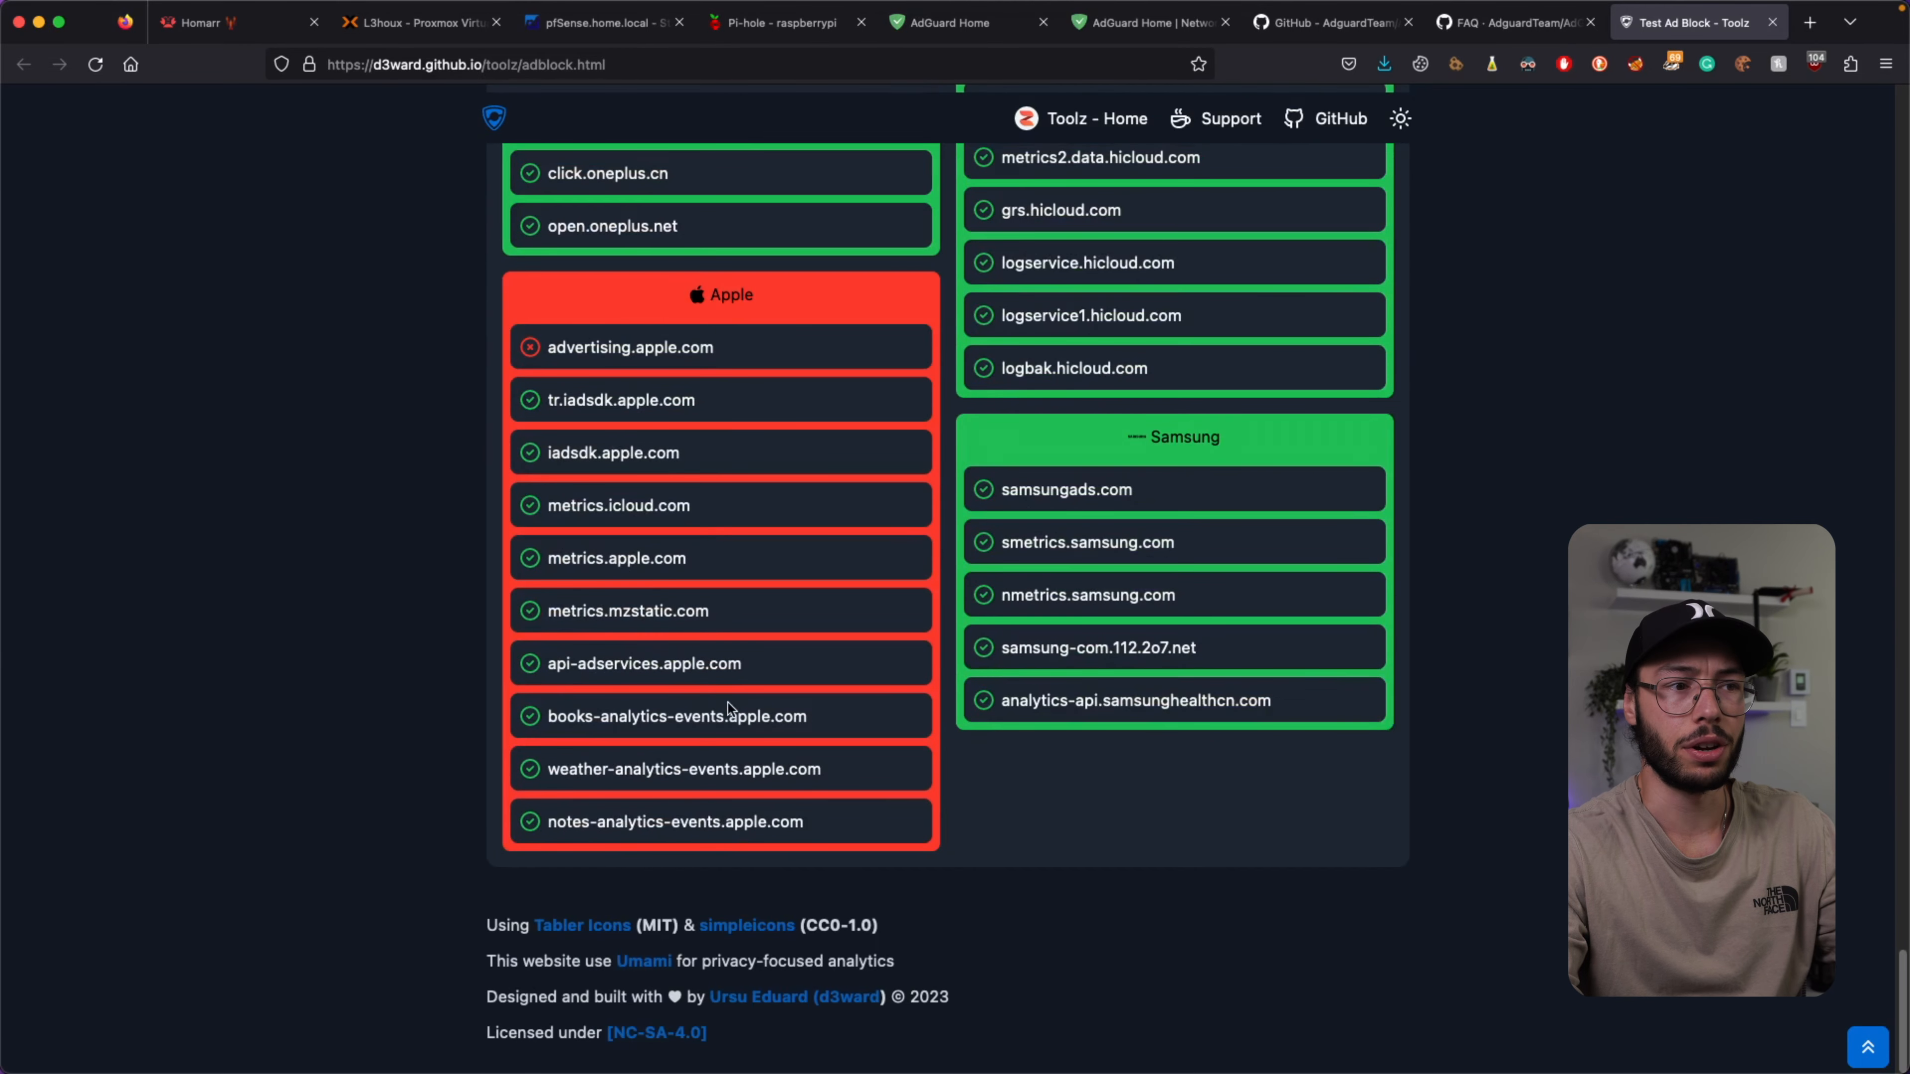
pyautogui.scroll(20, 728, 705)
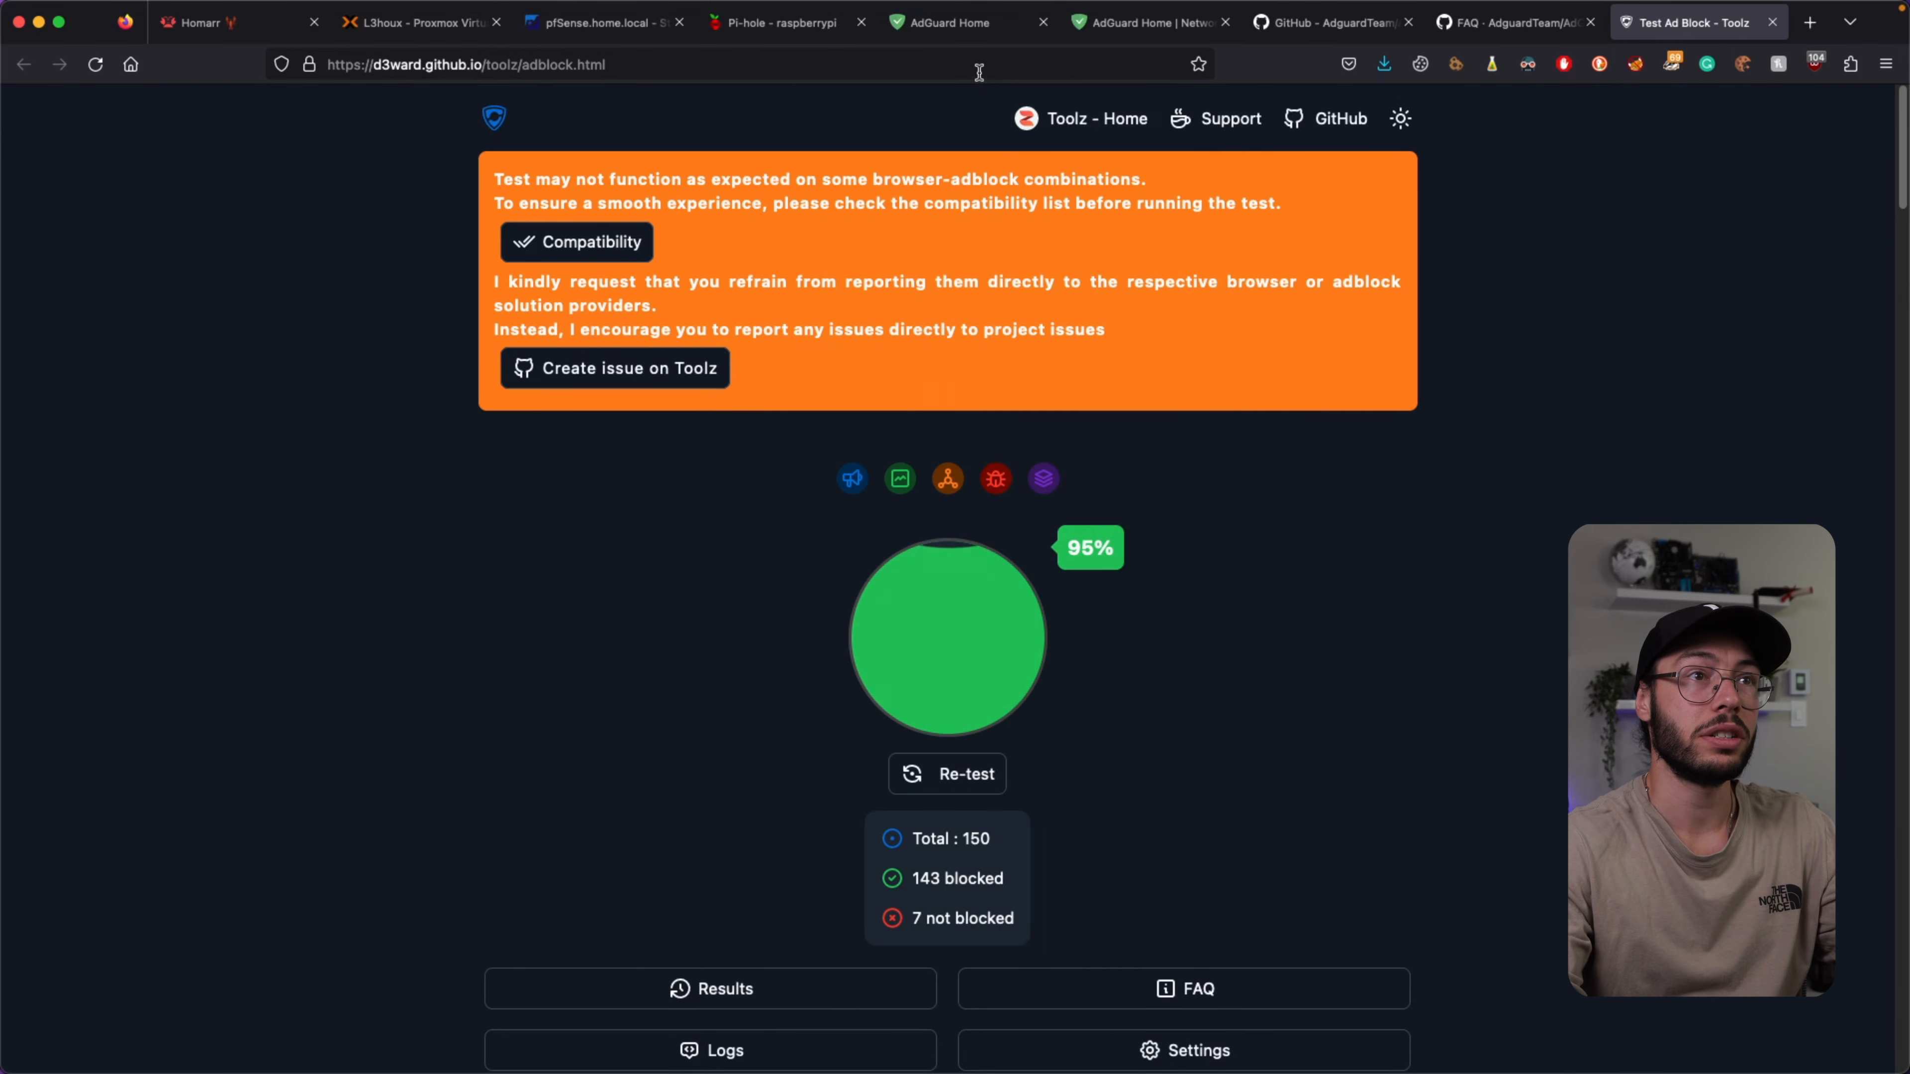
# Go to AdGuard Home's General settings page.
pyautogui.click(962, 25)
pyautogui.moveTo(879, 115)
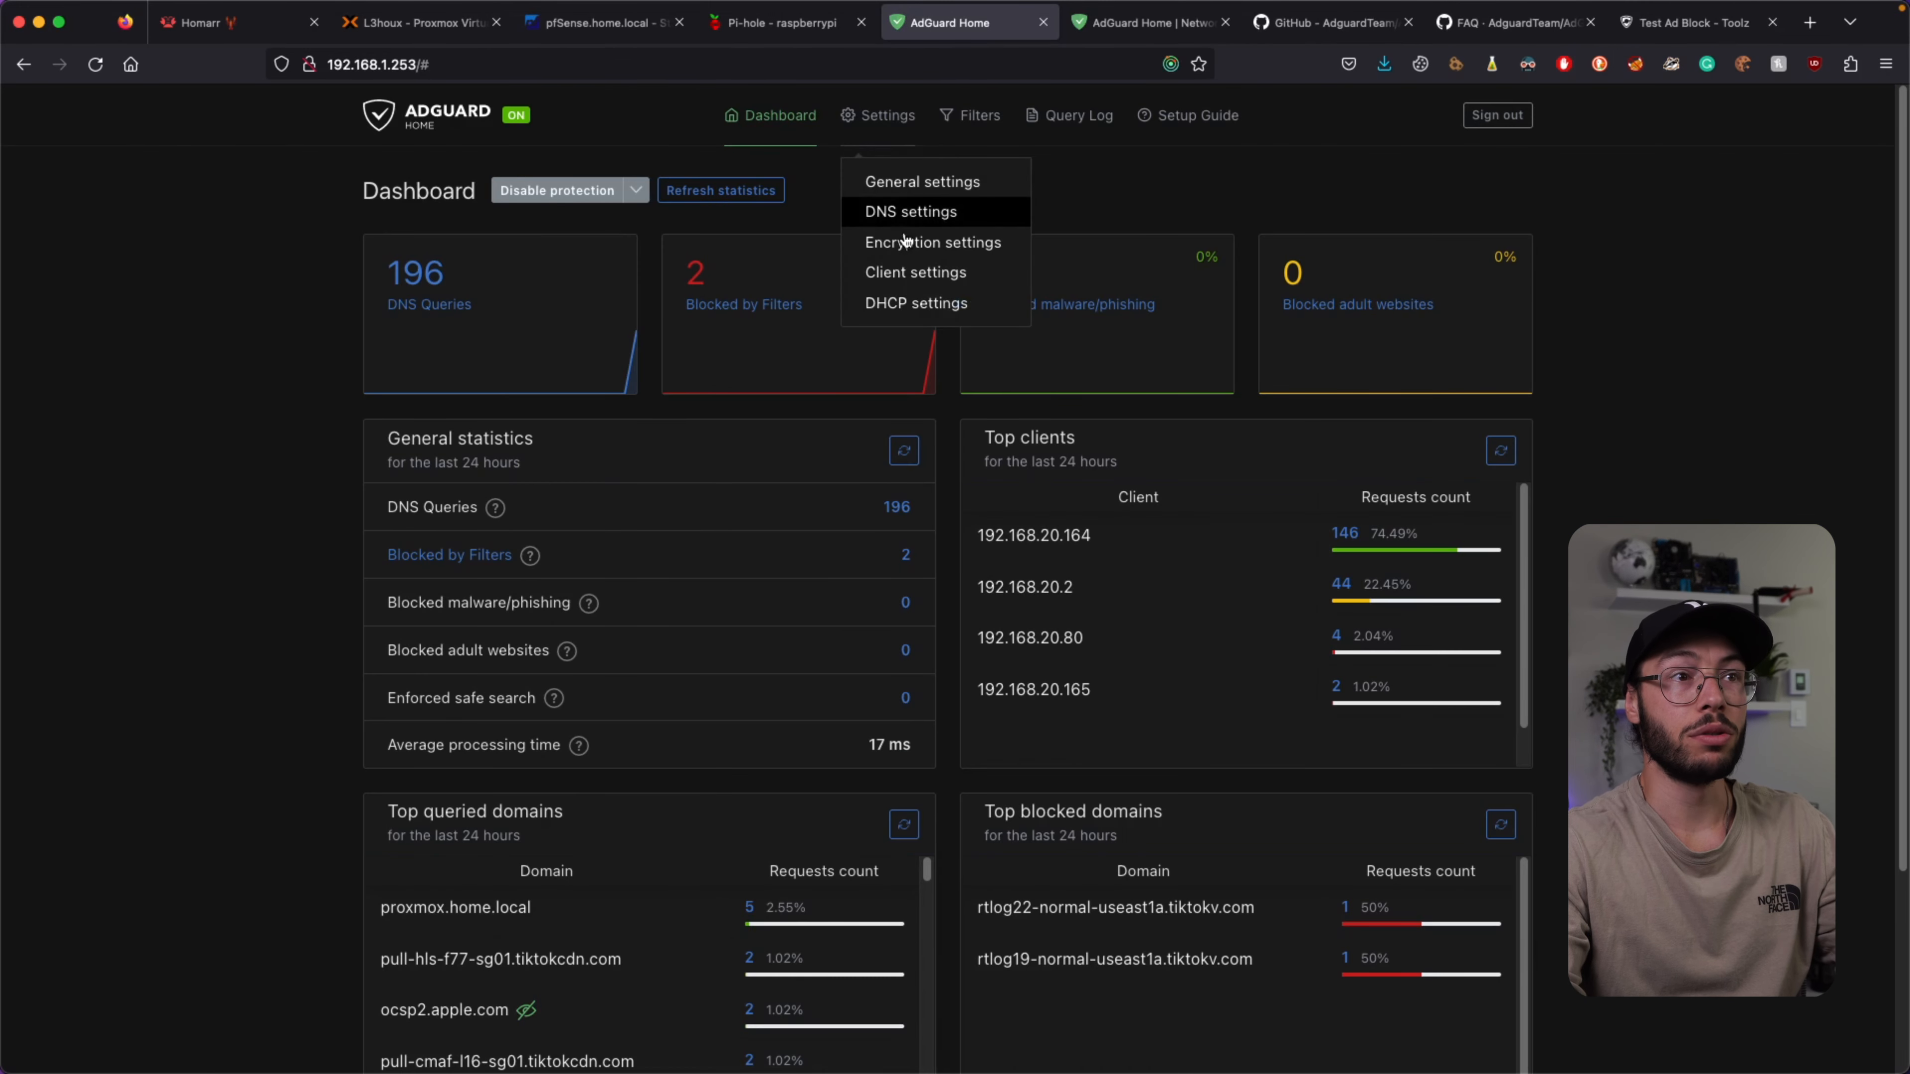
pyautogui.click(914, 183)
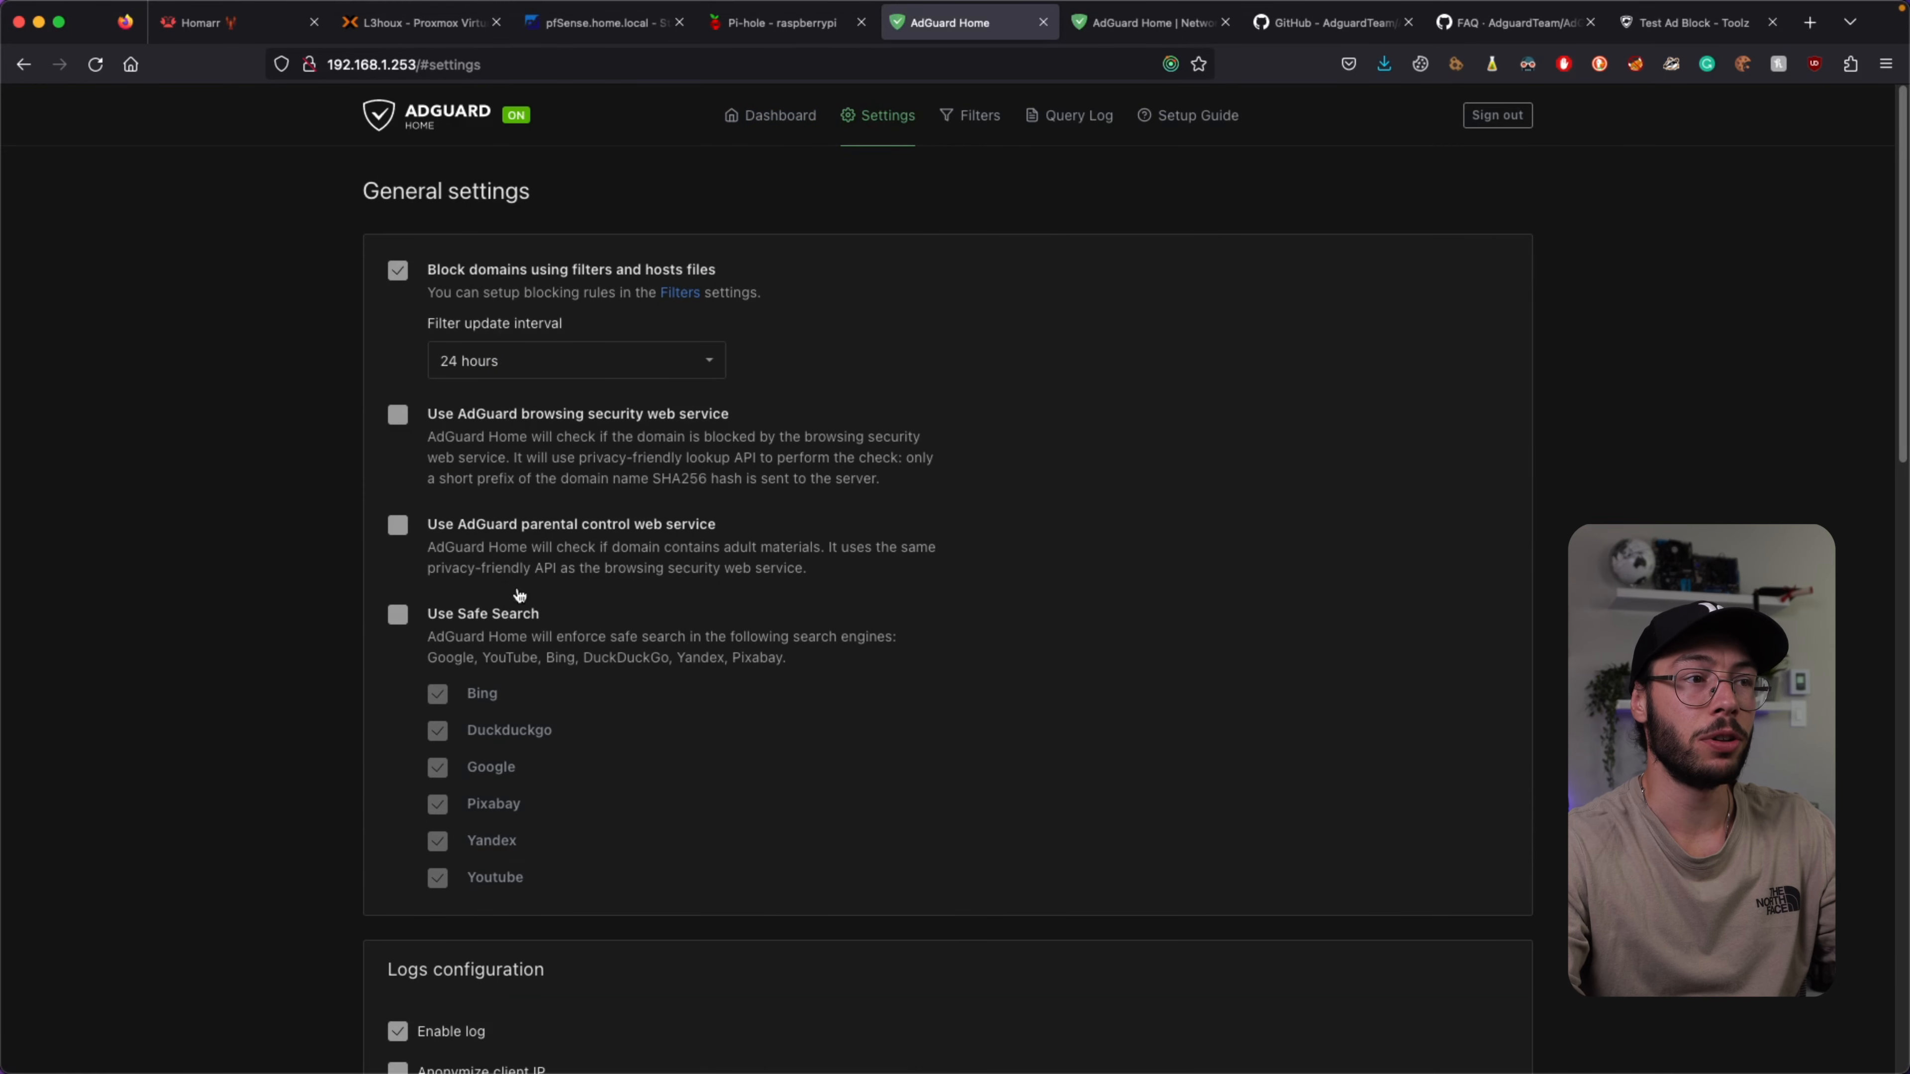
pyautogui.scroll(-2, 578, 821)
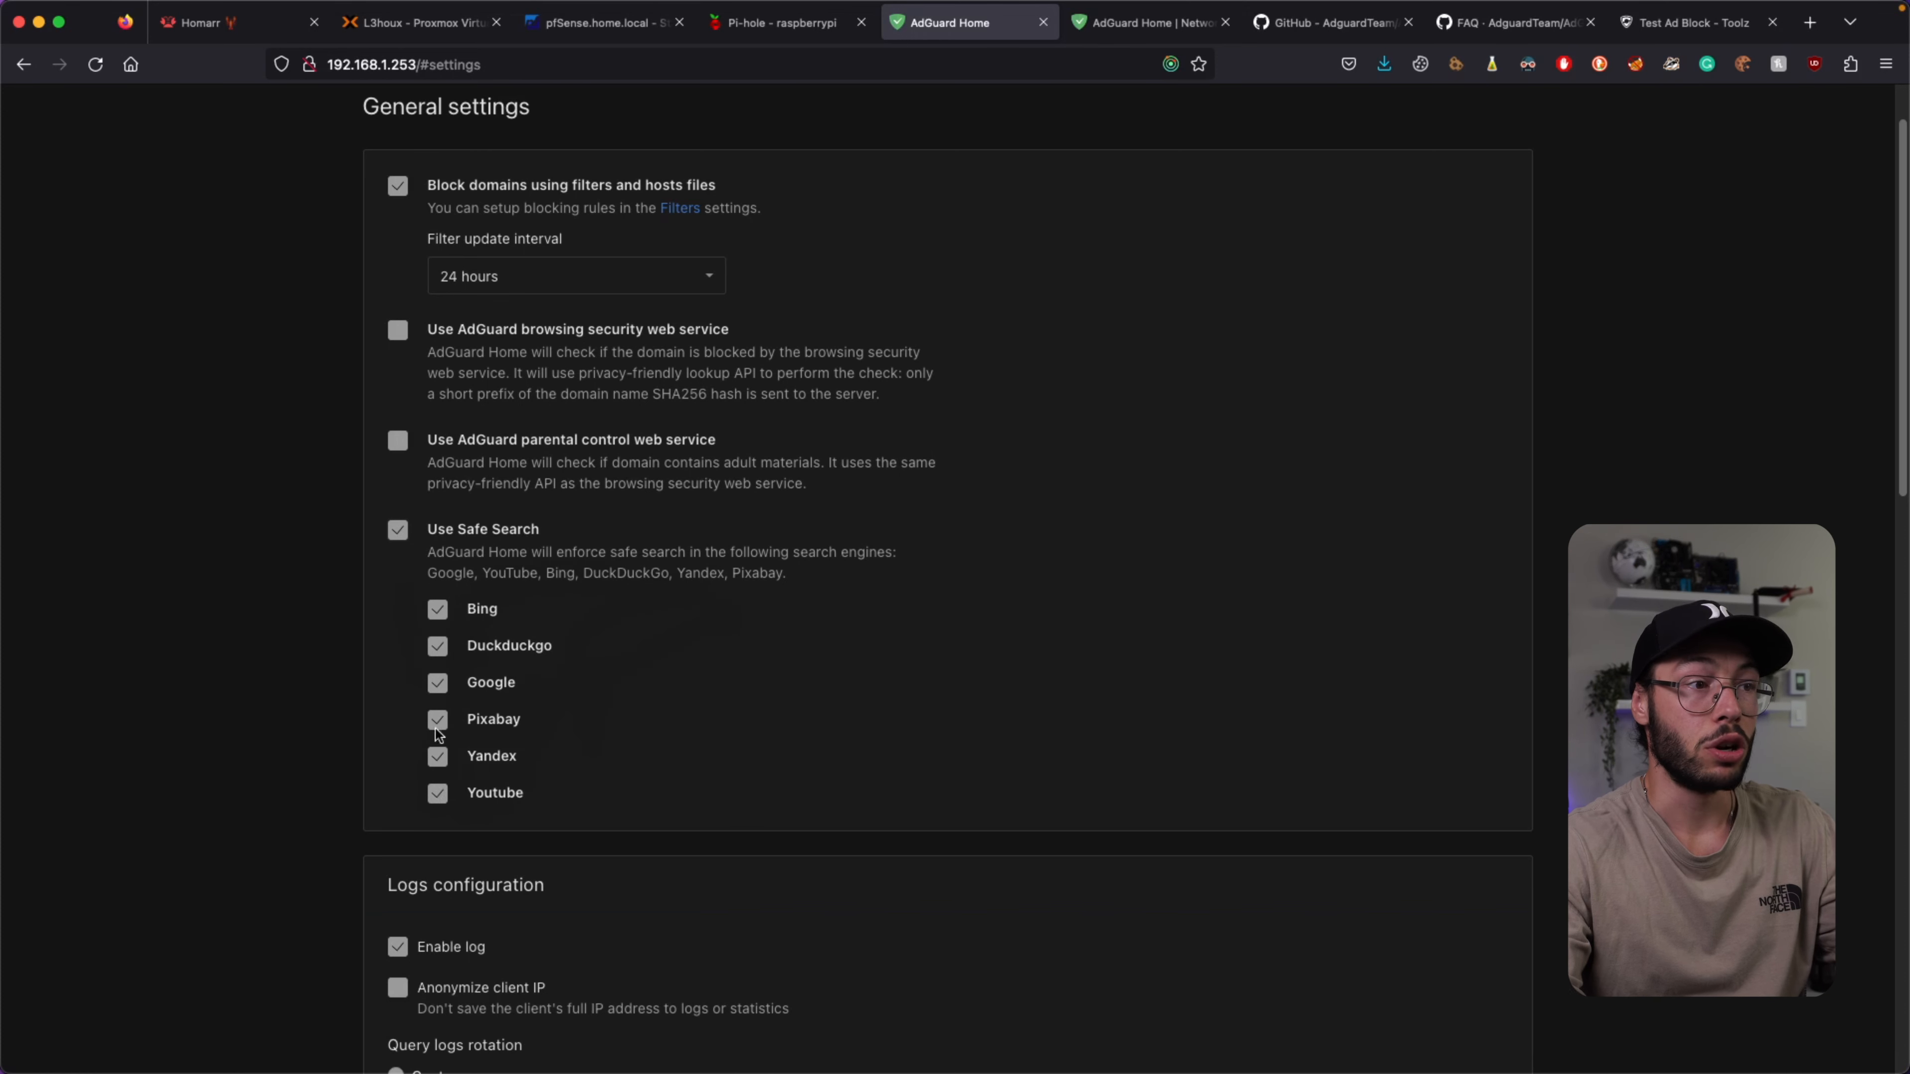
# Toggle Safe Search off and back on for Bing, Google, Pixabay, Yandex and YouTube.
pyautogui.click(434, 682)
pyautogui.click(436, 609)
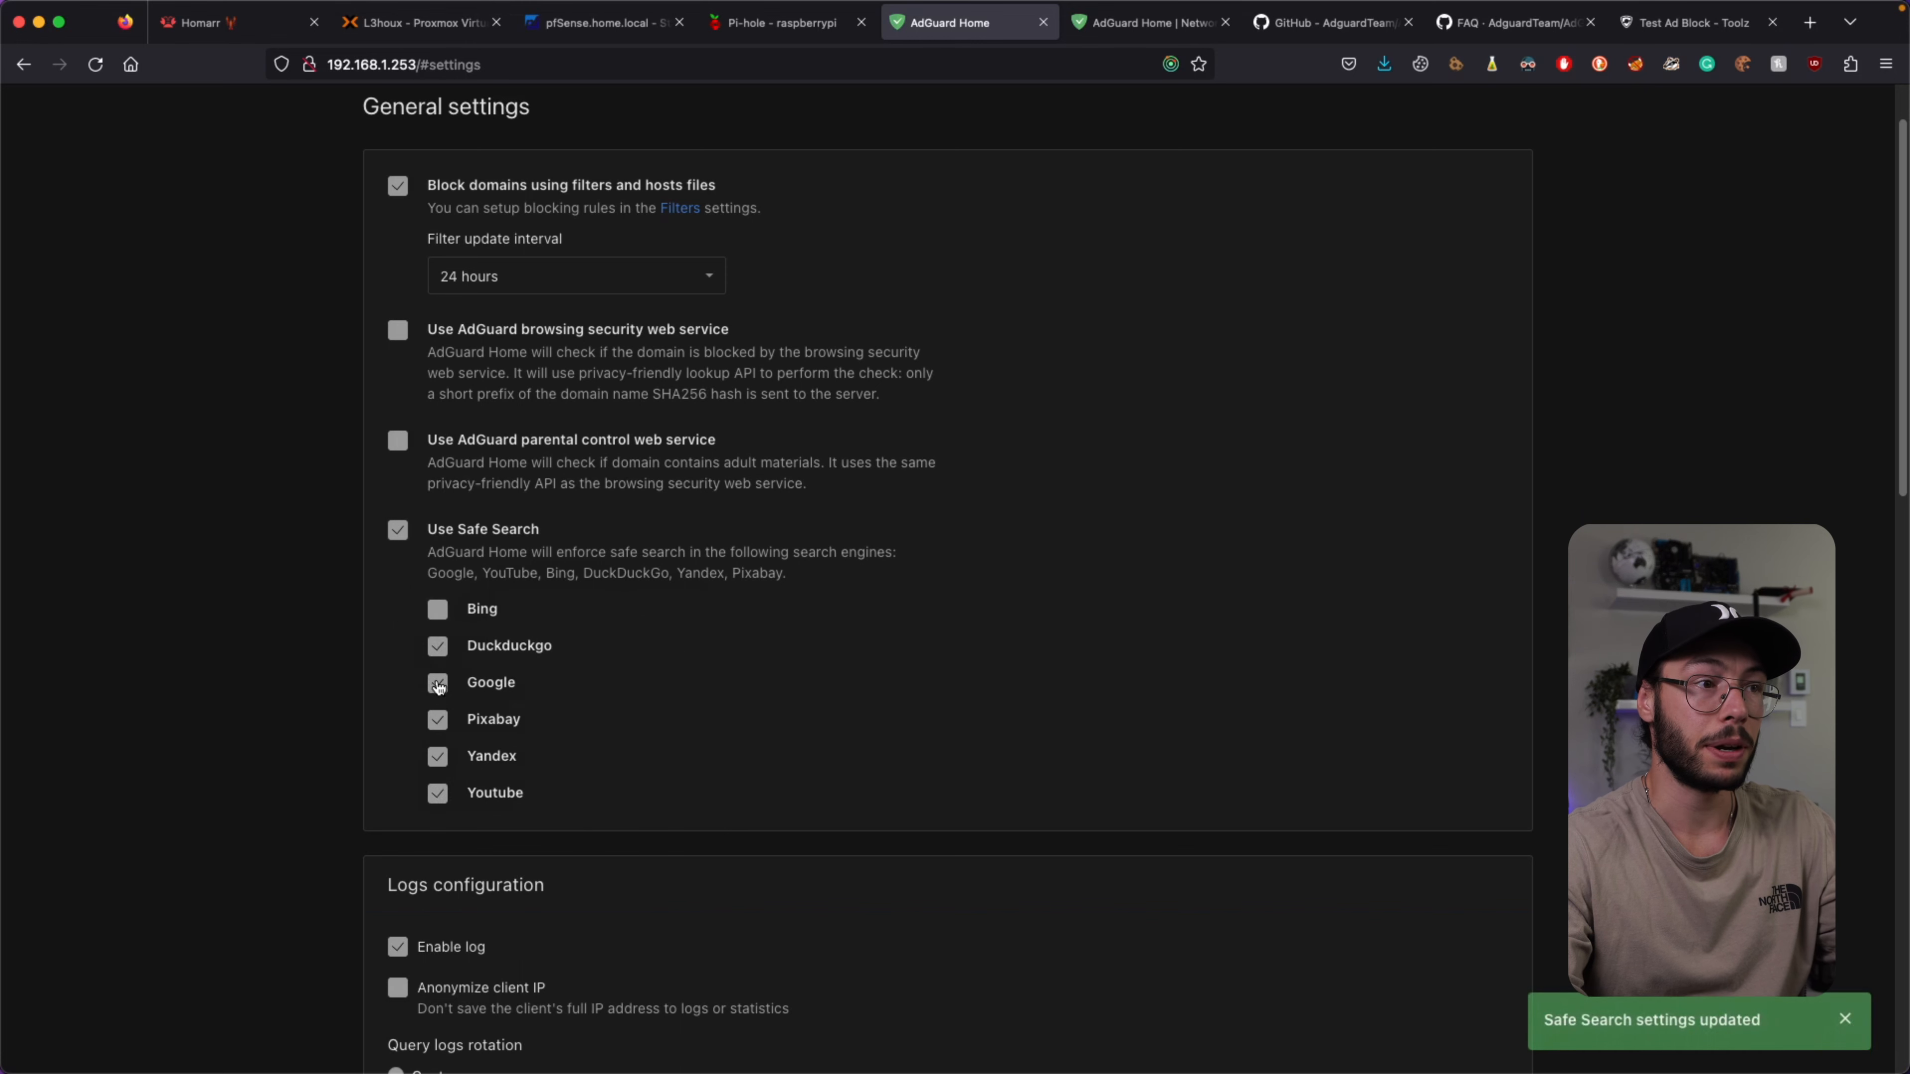
pyautogui.click(437, 719)
pyautogui.click(442, 800)
pyautogui.click(439, 763)
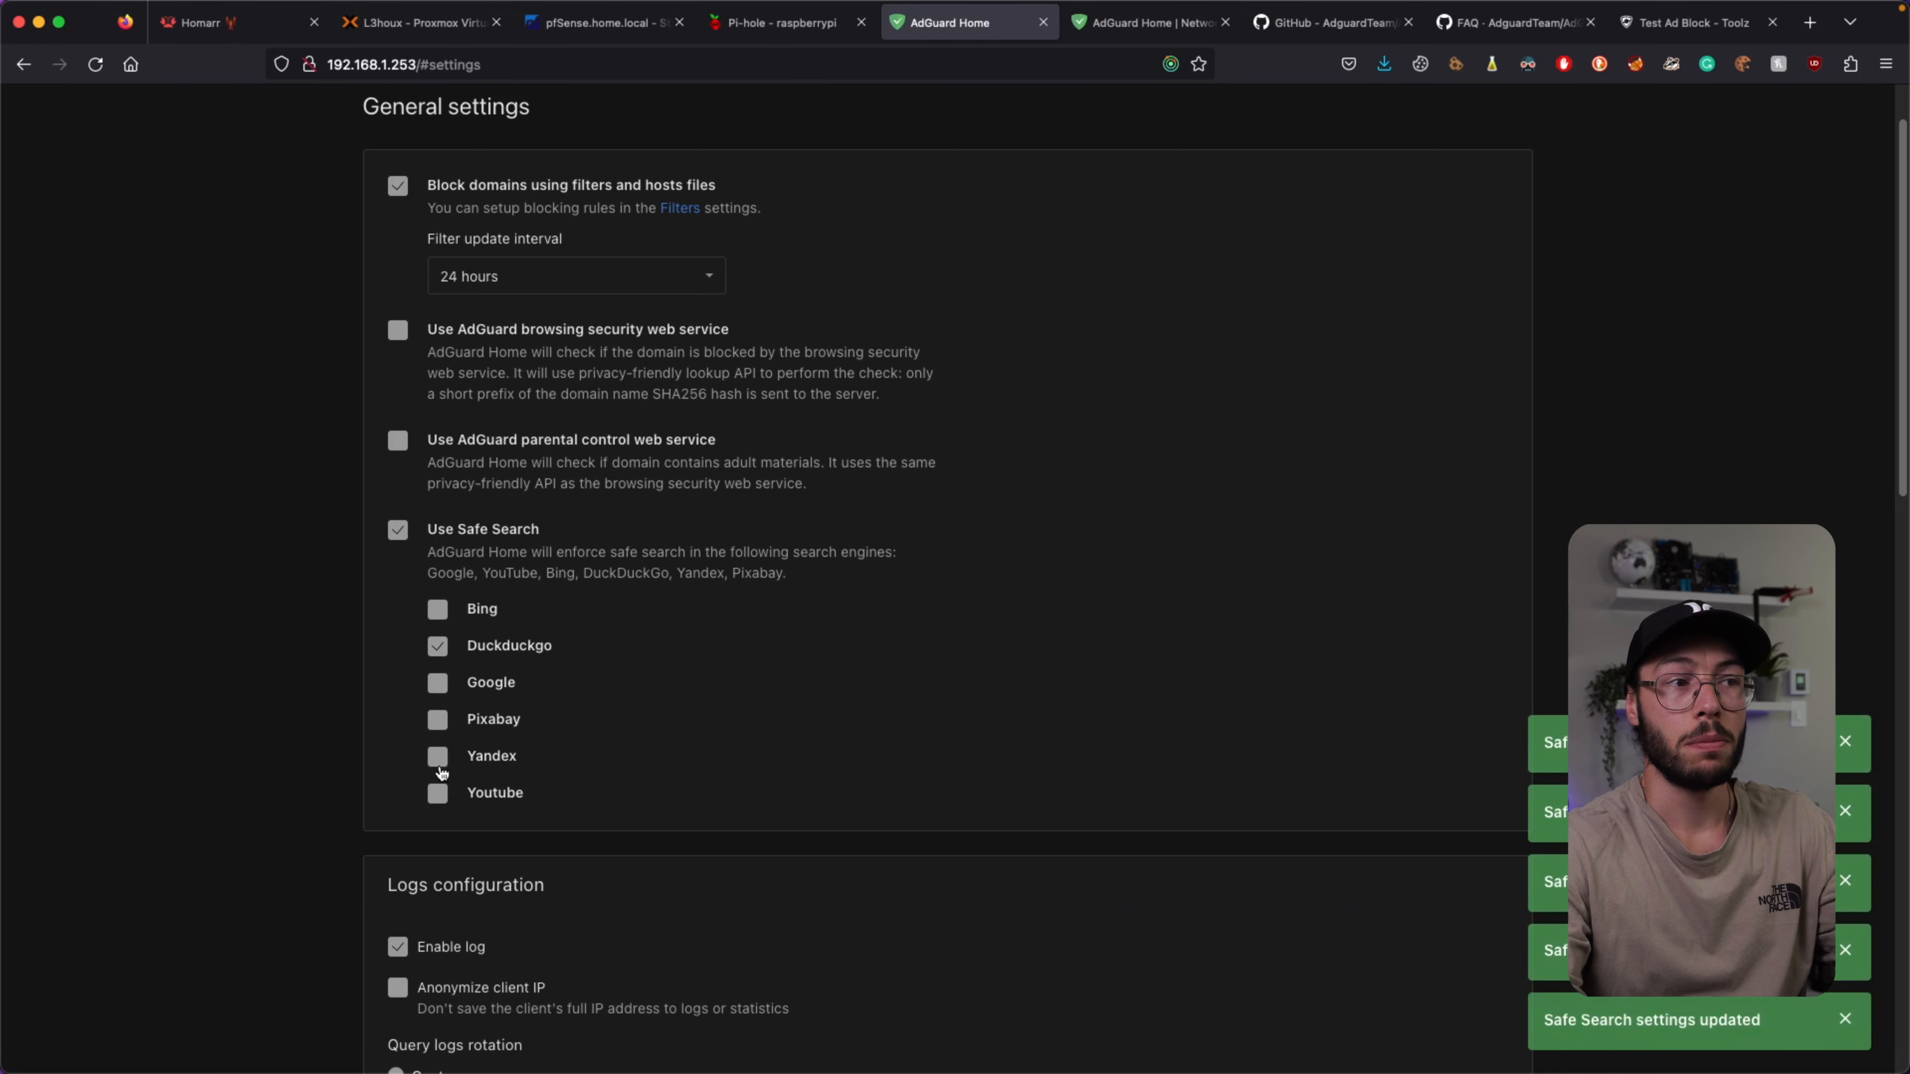
pyautogui.click(437, 609)
pyautogui.click(437, 683)
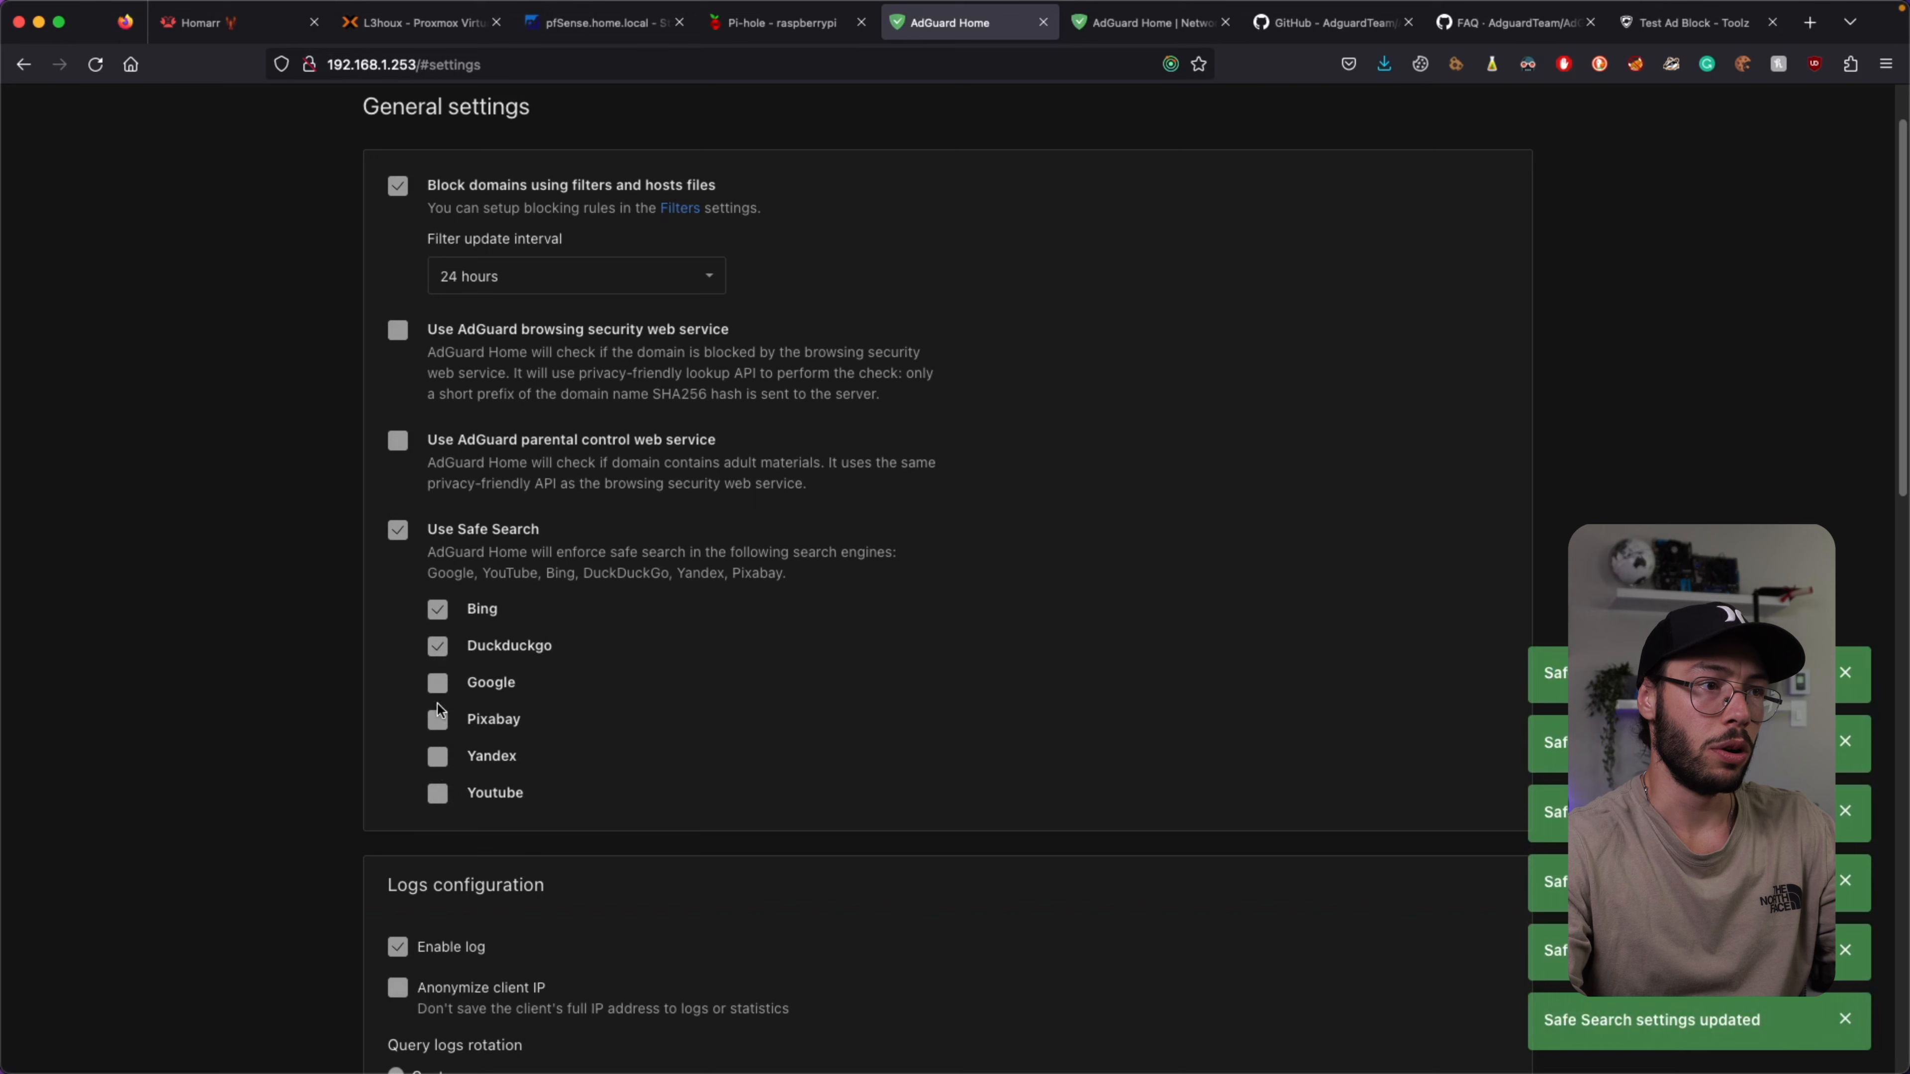
pyautogui.click(437, 719)
pyautogui.click(436, 756)
pyautogui.click(445, 802)
# Set statistics retention to 30 days and save the configuration.
pyautogui.scroll(-5, 612, 570)
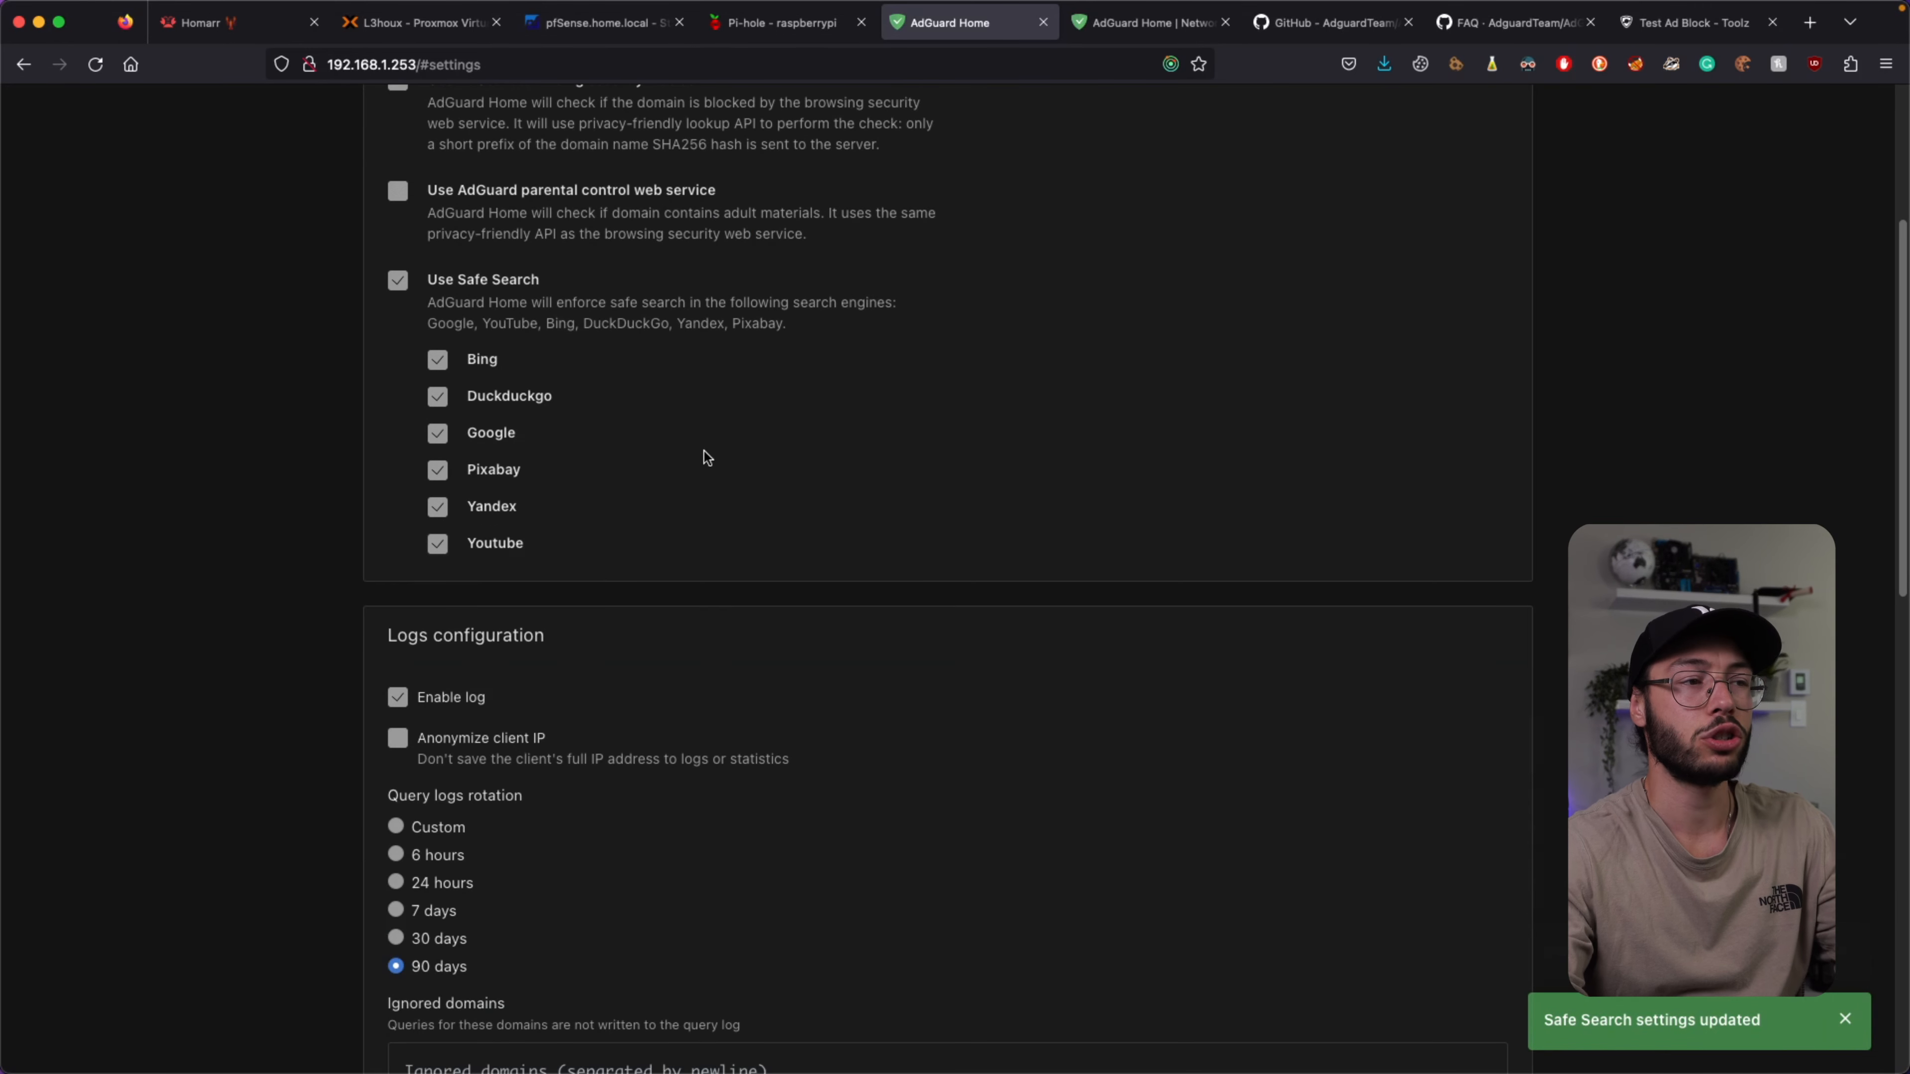
pyautogui.scroll(-5, 639, 481)
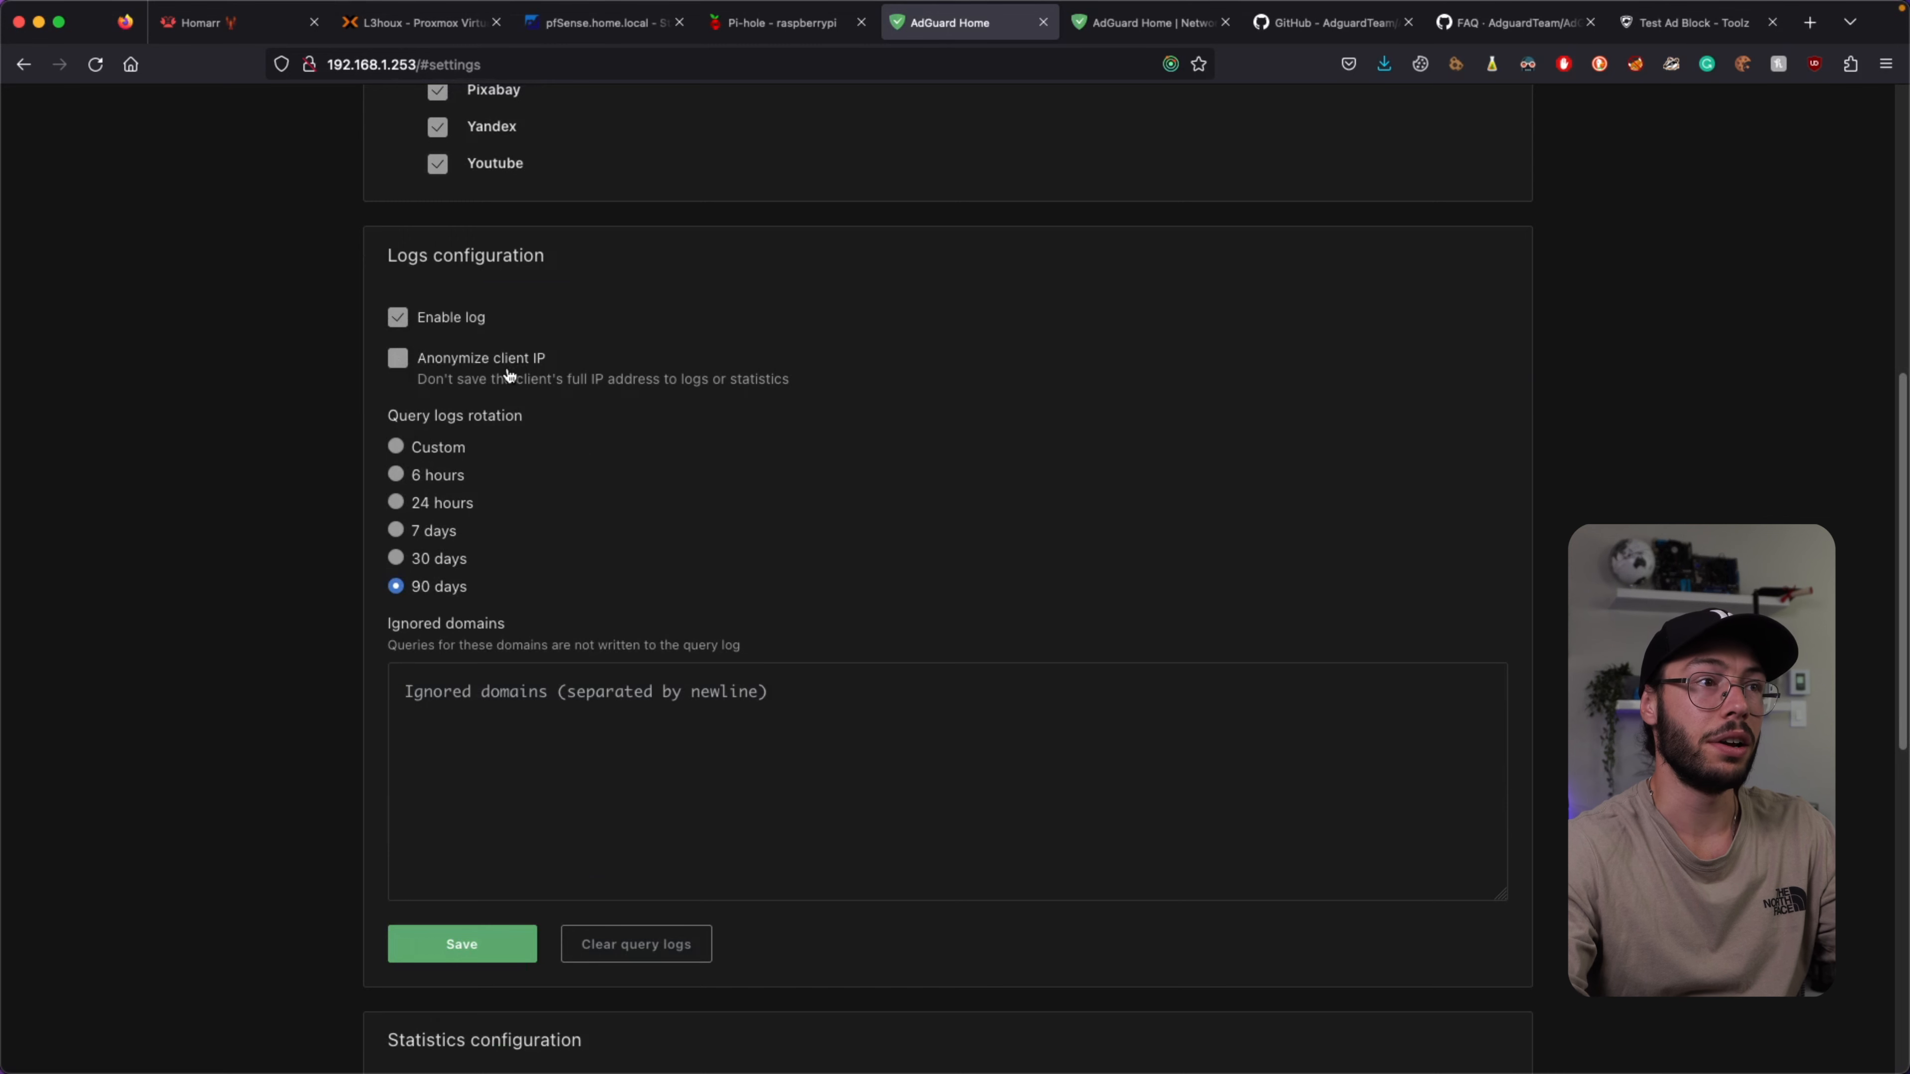
pyautogui.scroll(-1, 500, 392)
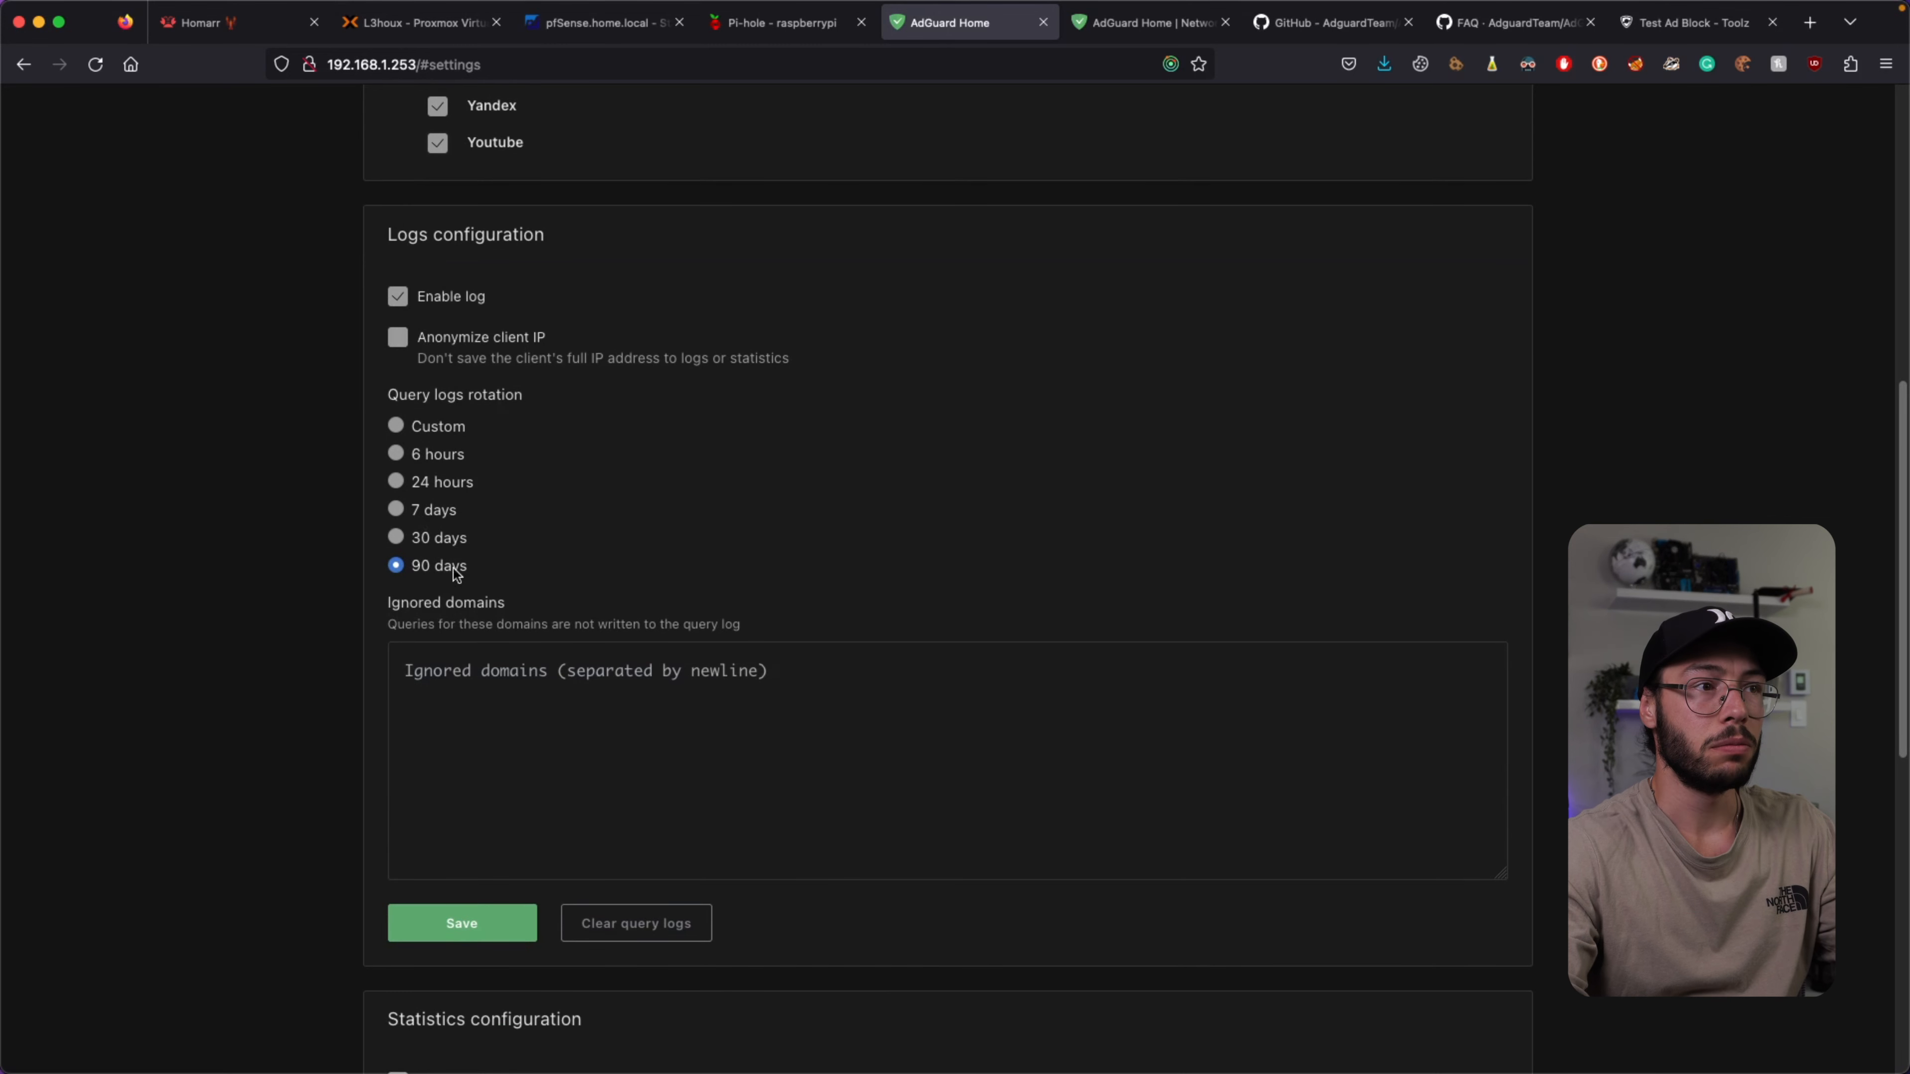
pyautogui.scroll(-9, 704, 403)
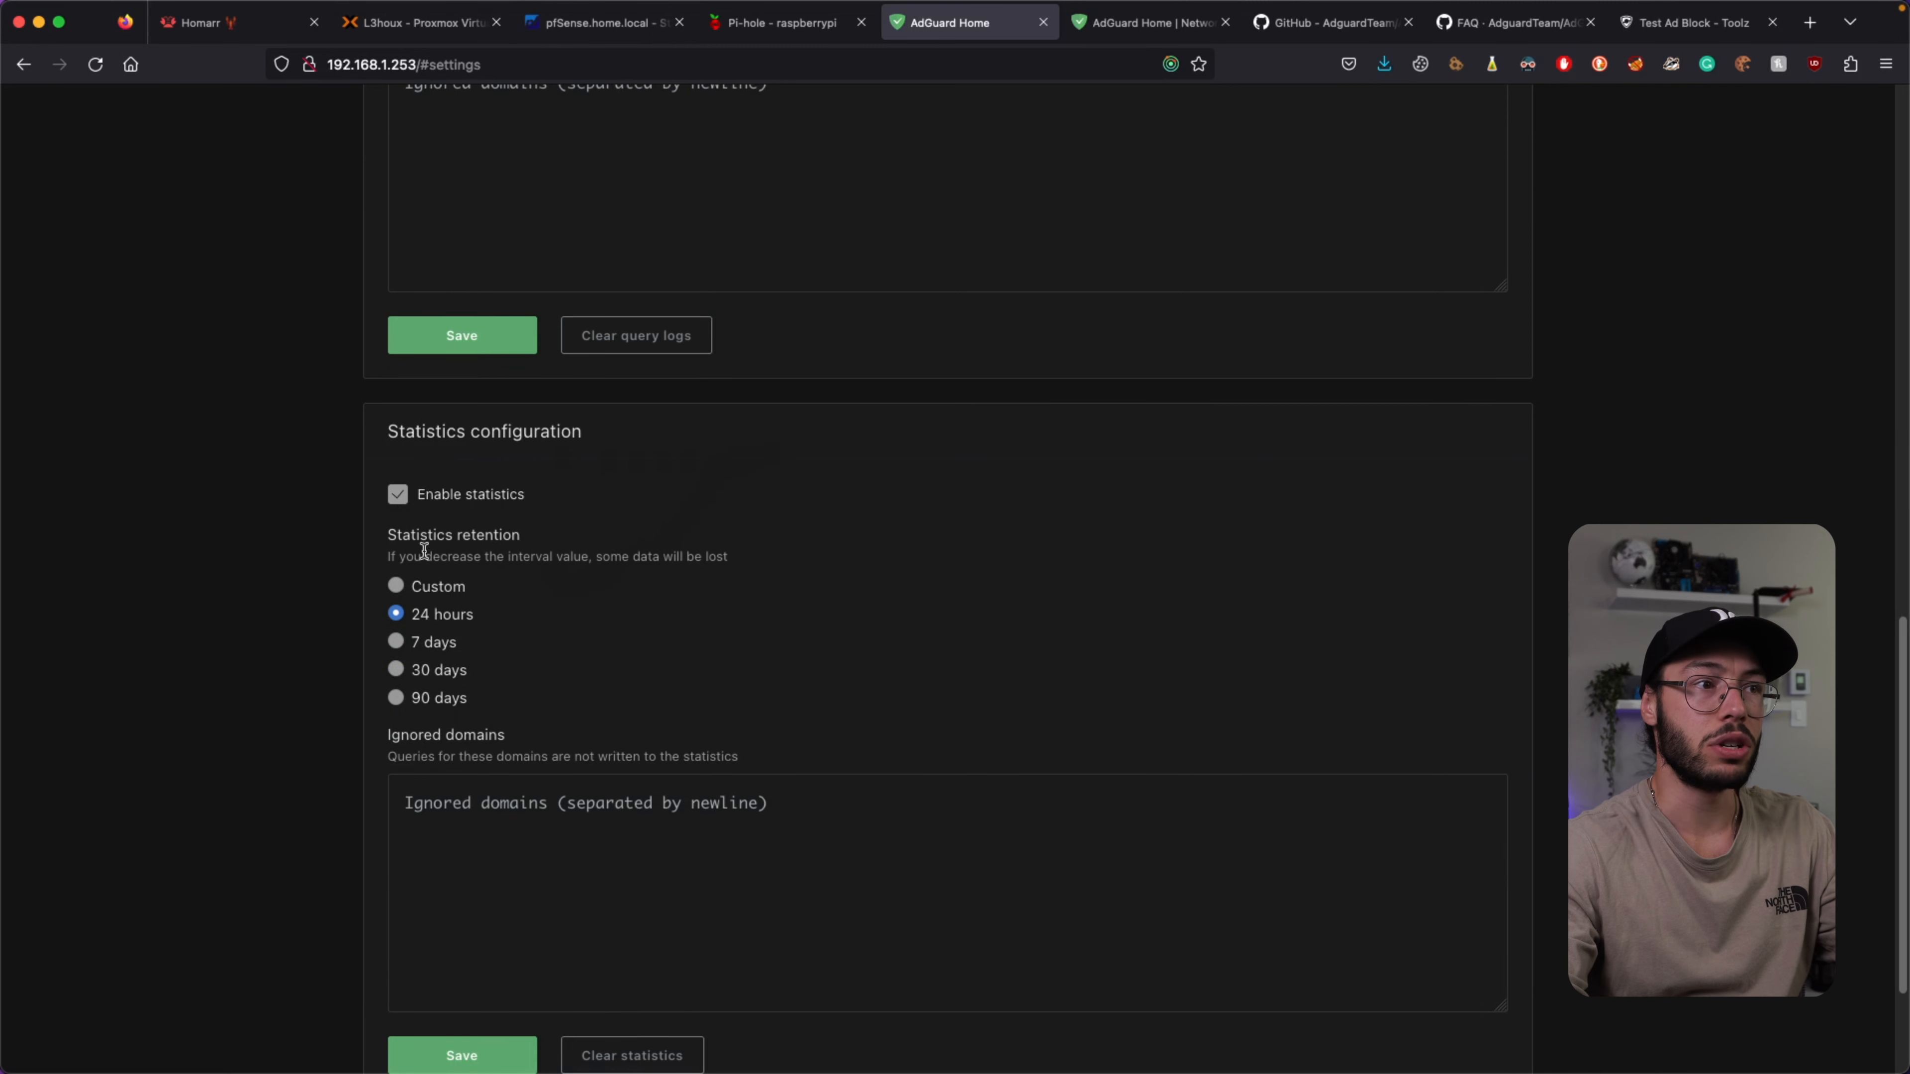
pyautogui.click(397, 671)
pyautogui.scroll(-1, 696, 548)
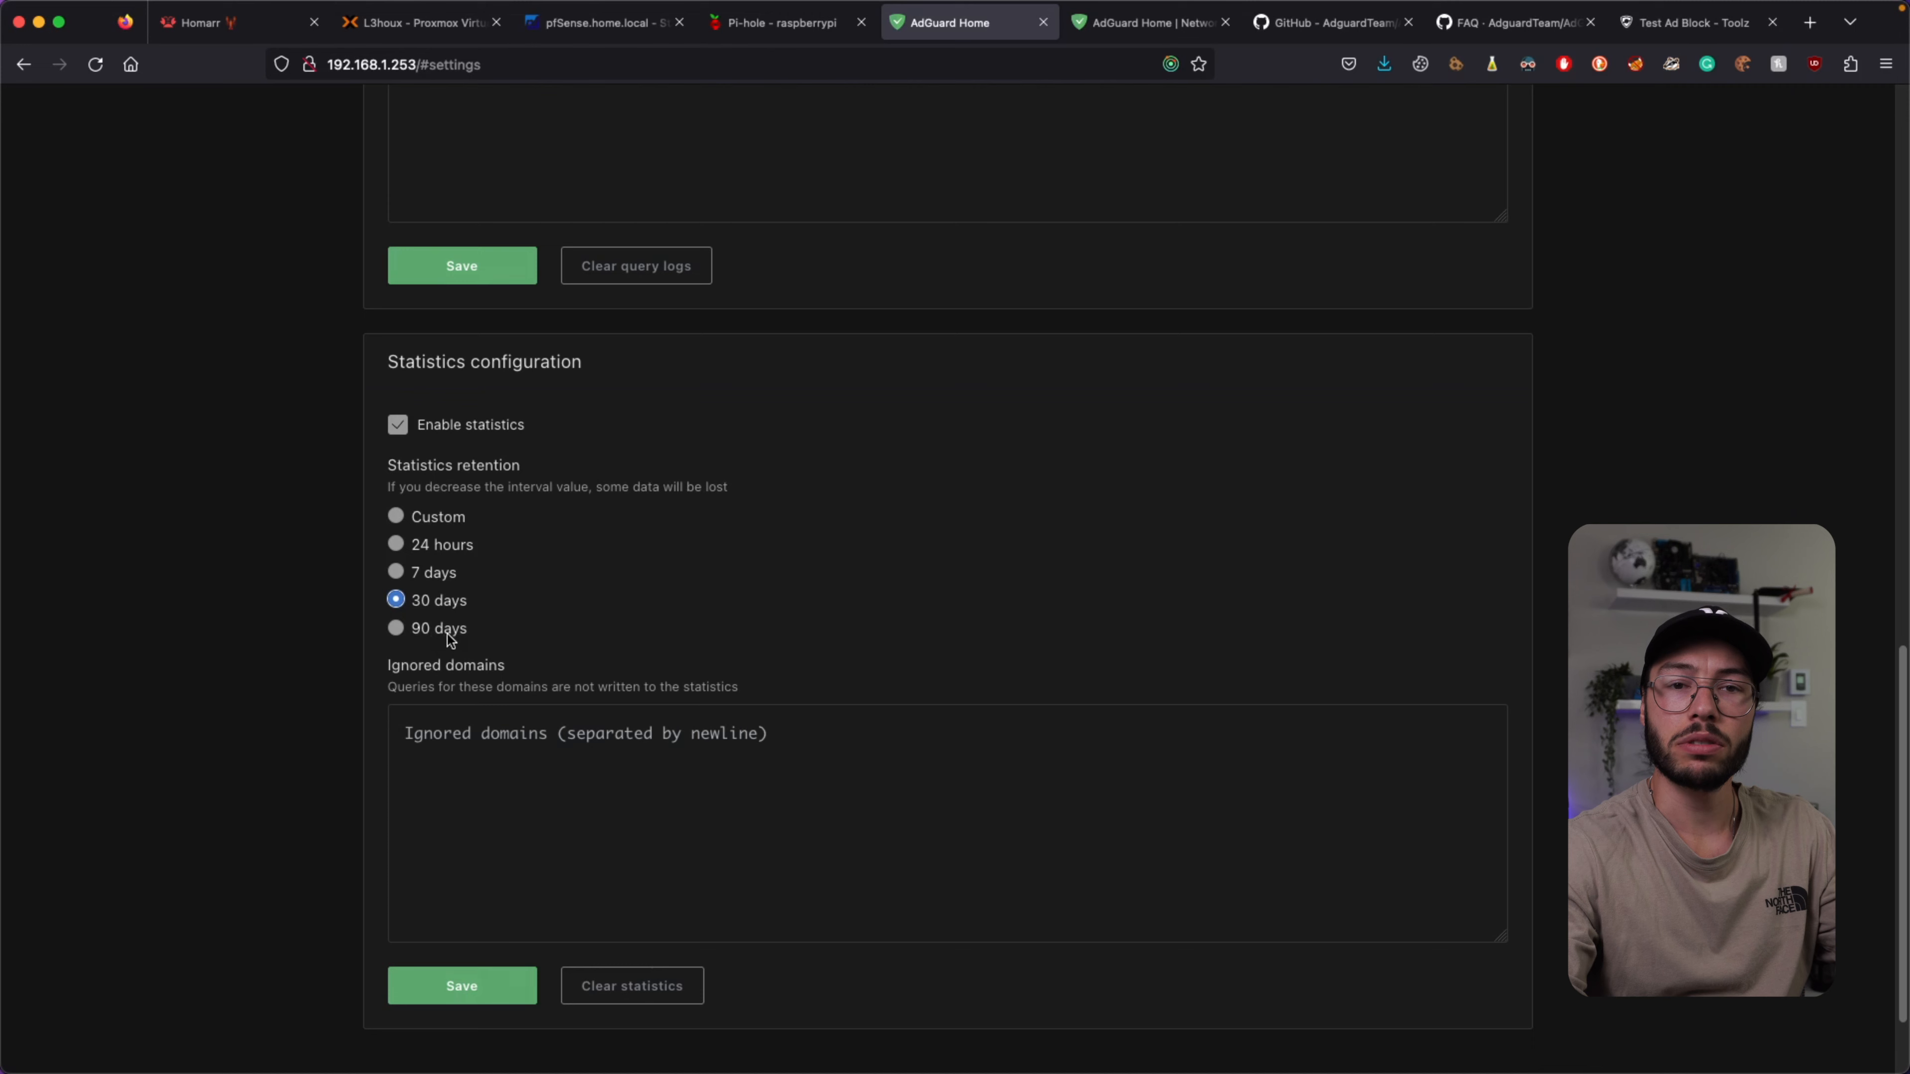
pyautogui.scroll(-2, 447, 636)
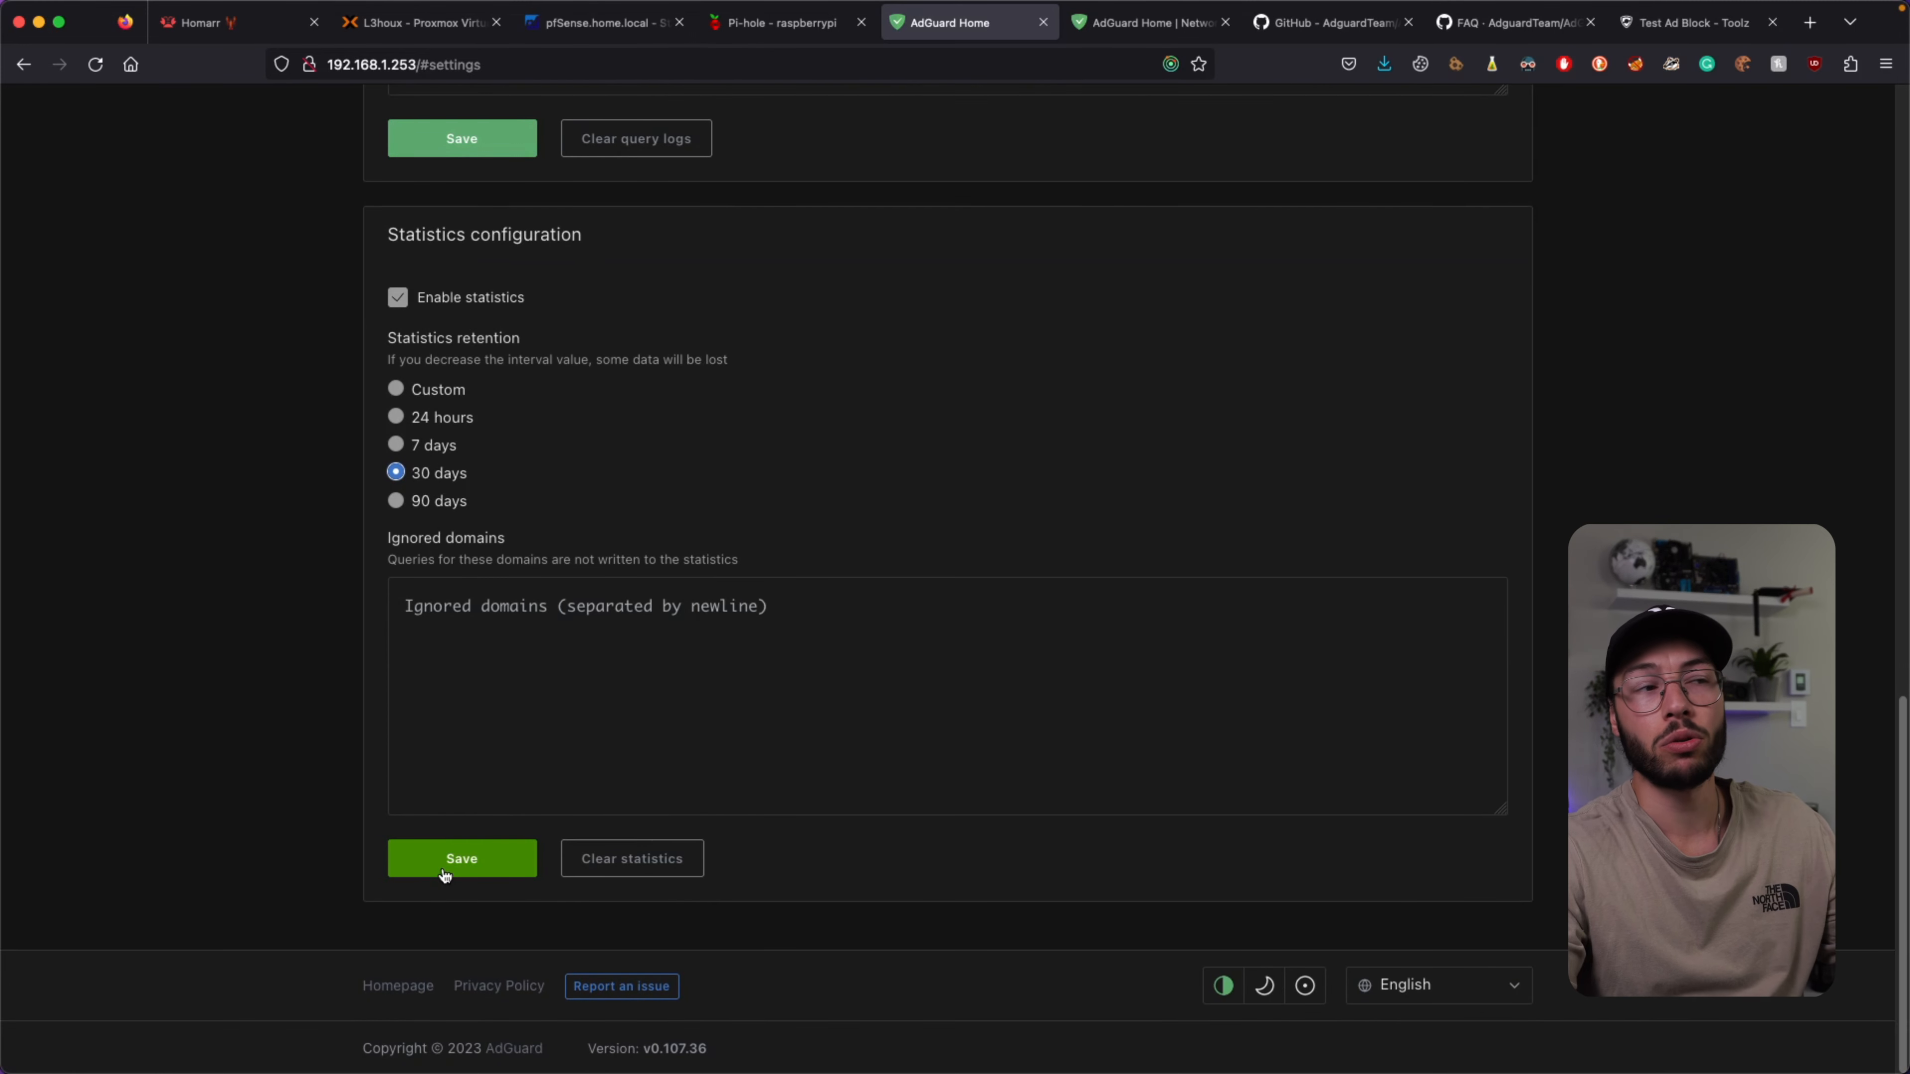
pyautogui.scroll(9, 712, 553)
pyautogui.scroll(-3, 712, 556)
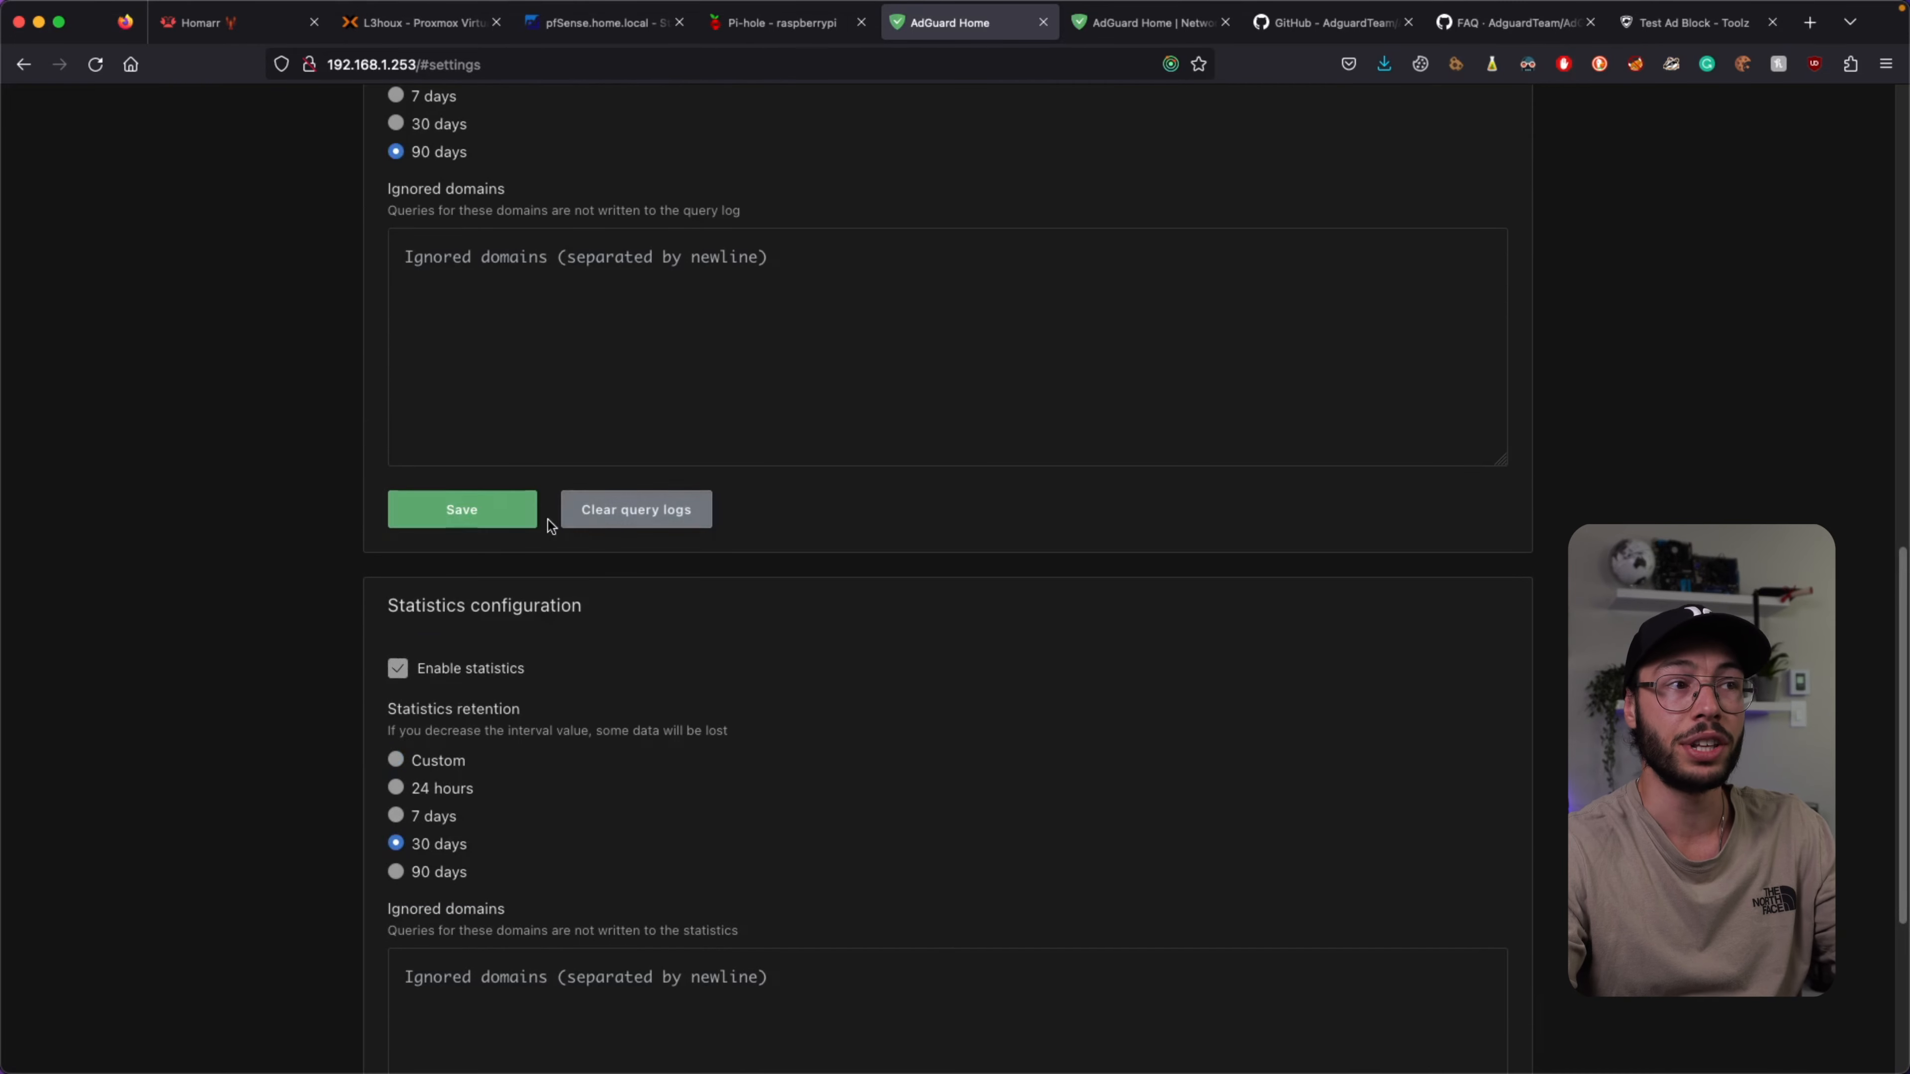
pyautogui.click(495, 512)
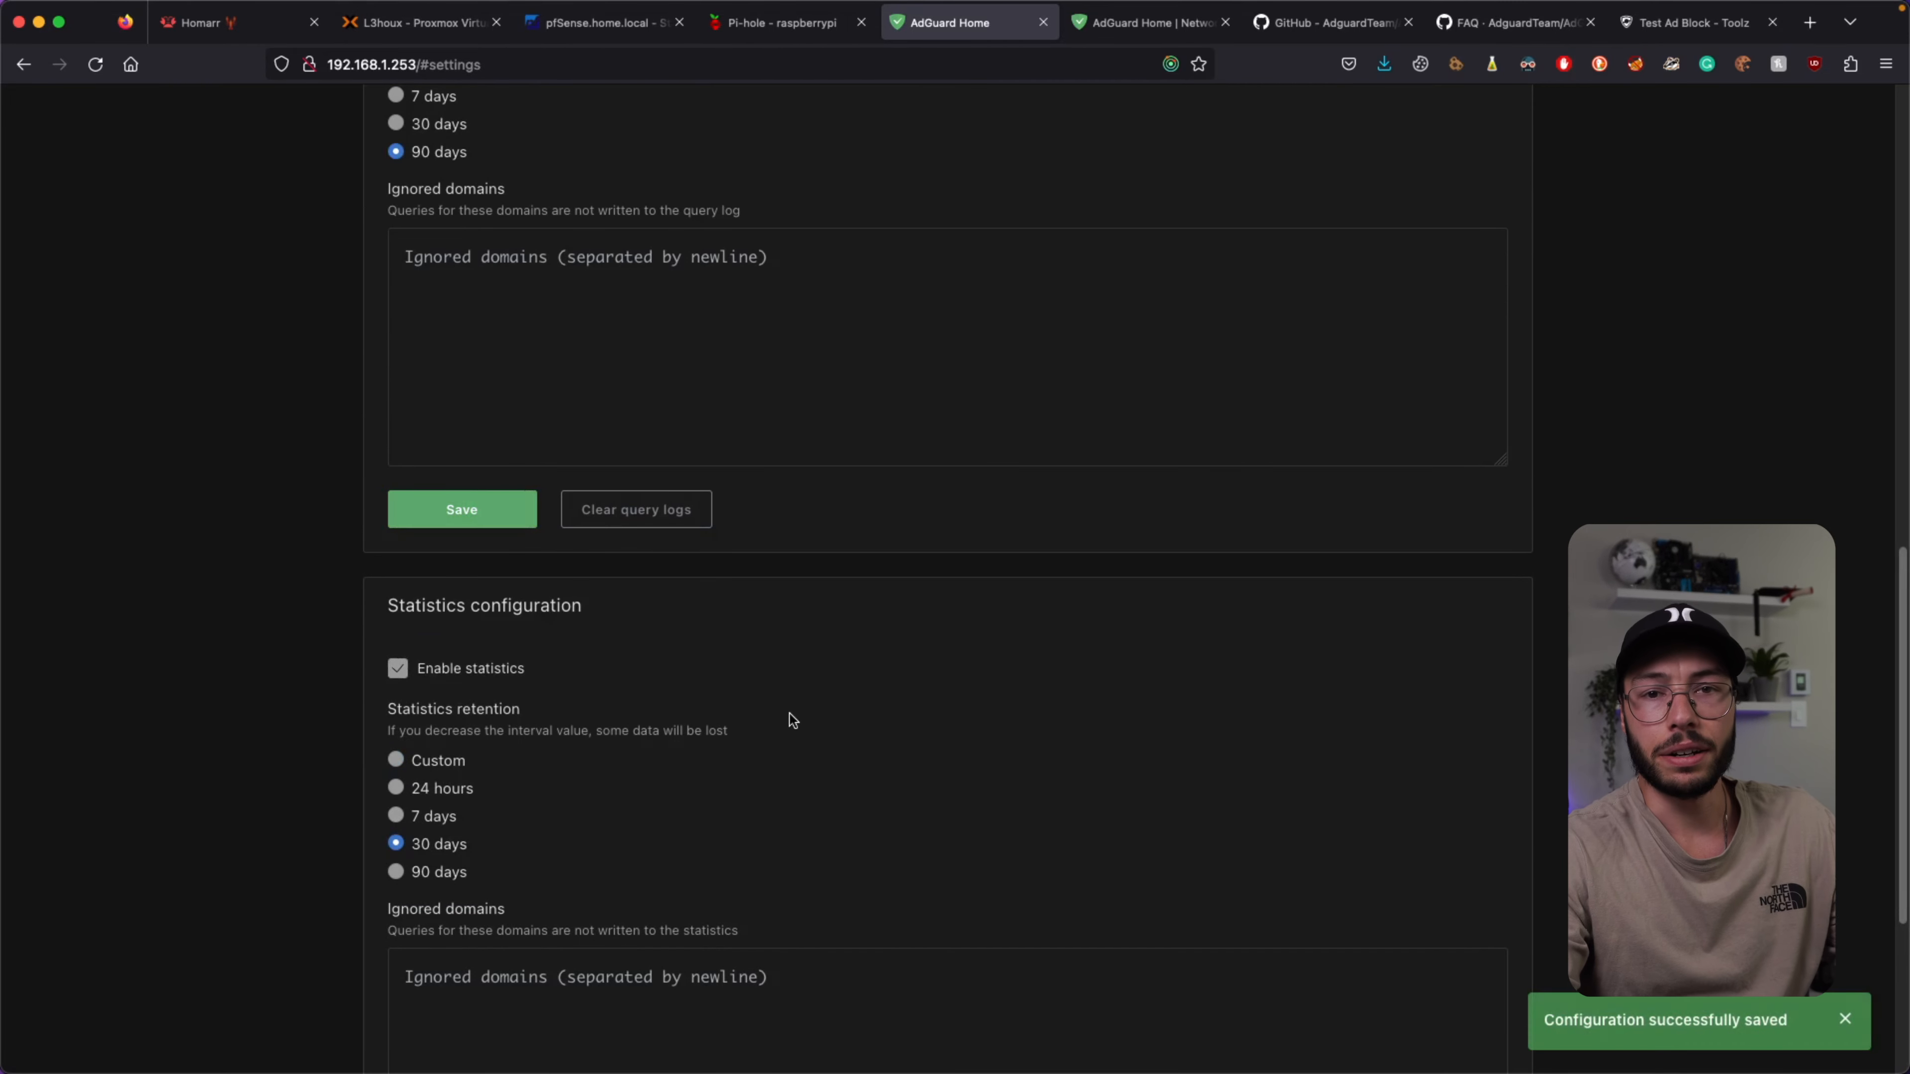
pyautogui.scroll(17, 789, 714)
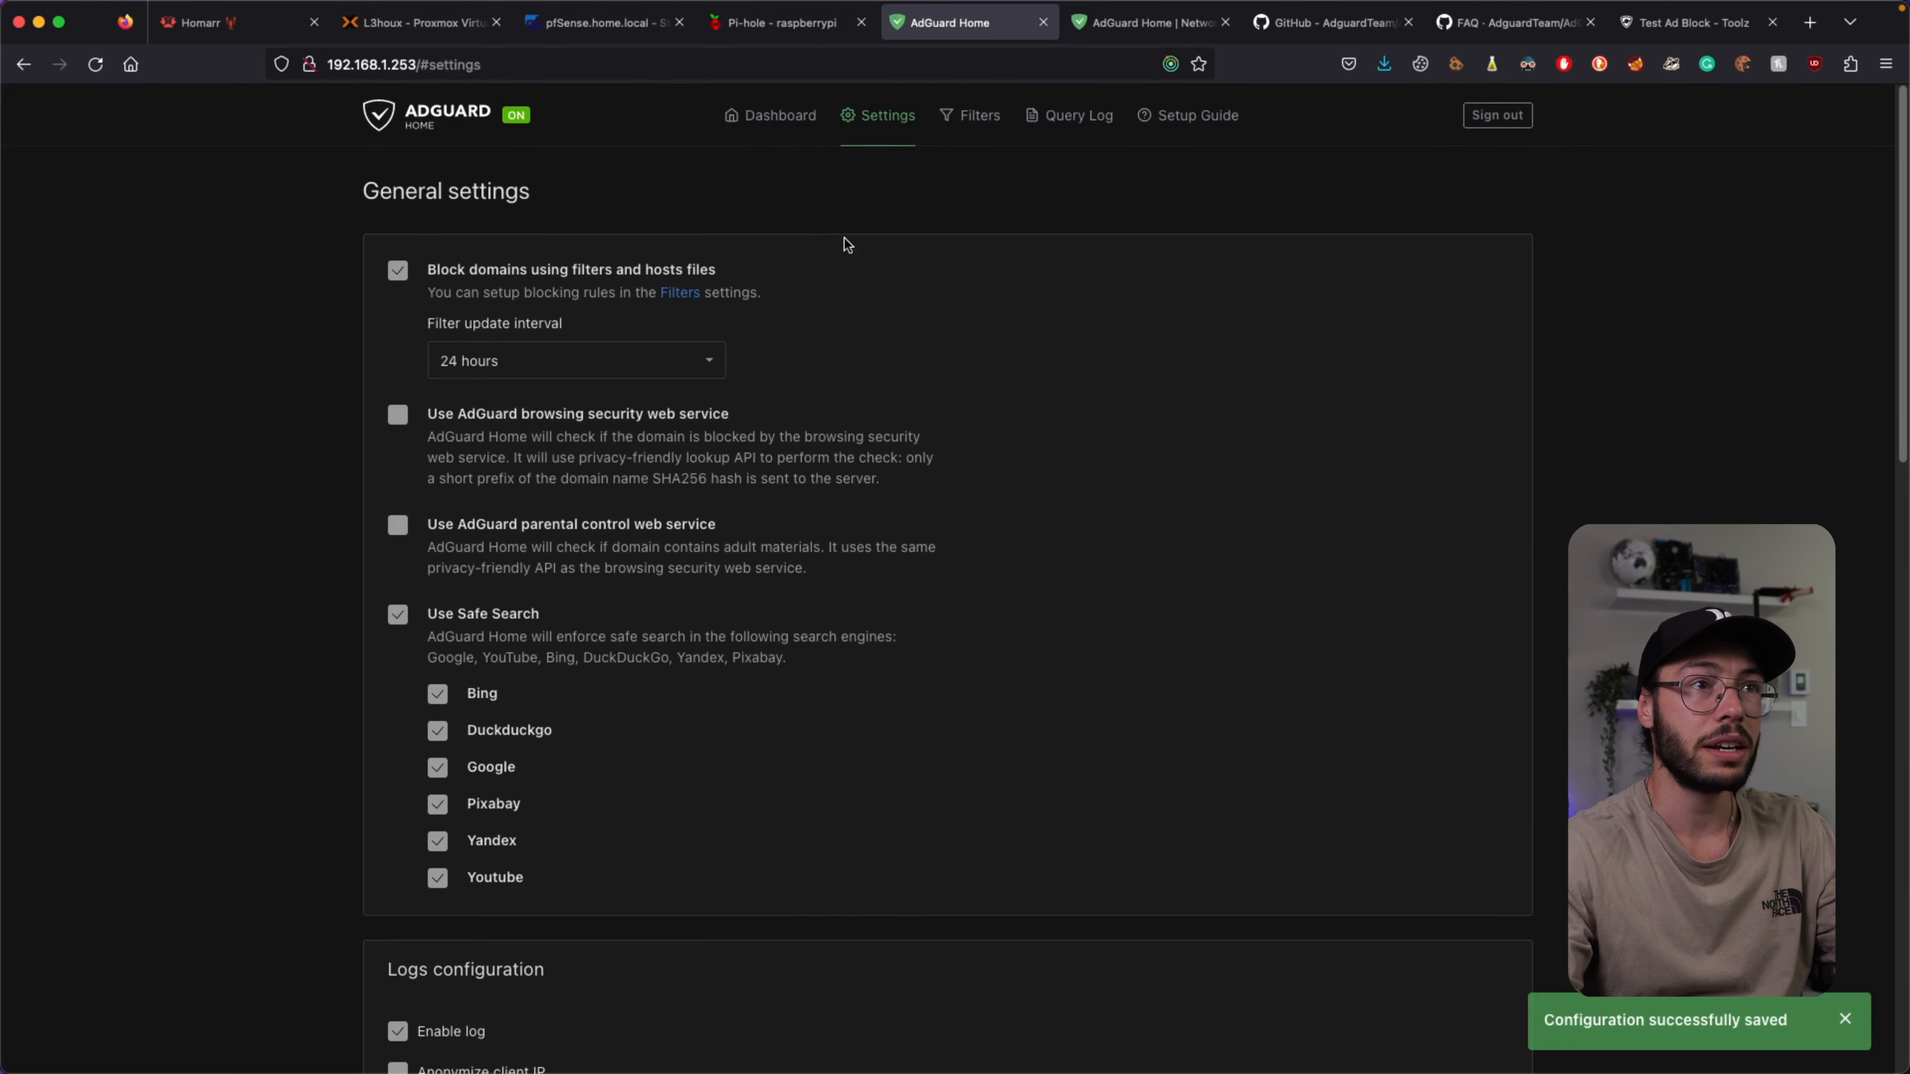
# Open DNS settings and consult the list of known DNS providers.
pyautogui.moveTo(876, 136)
pyautogui.click(899, 226)
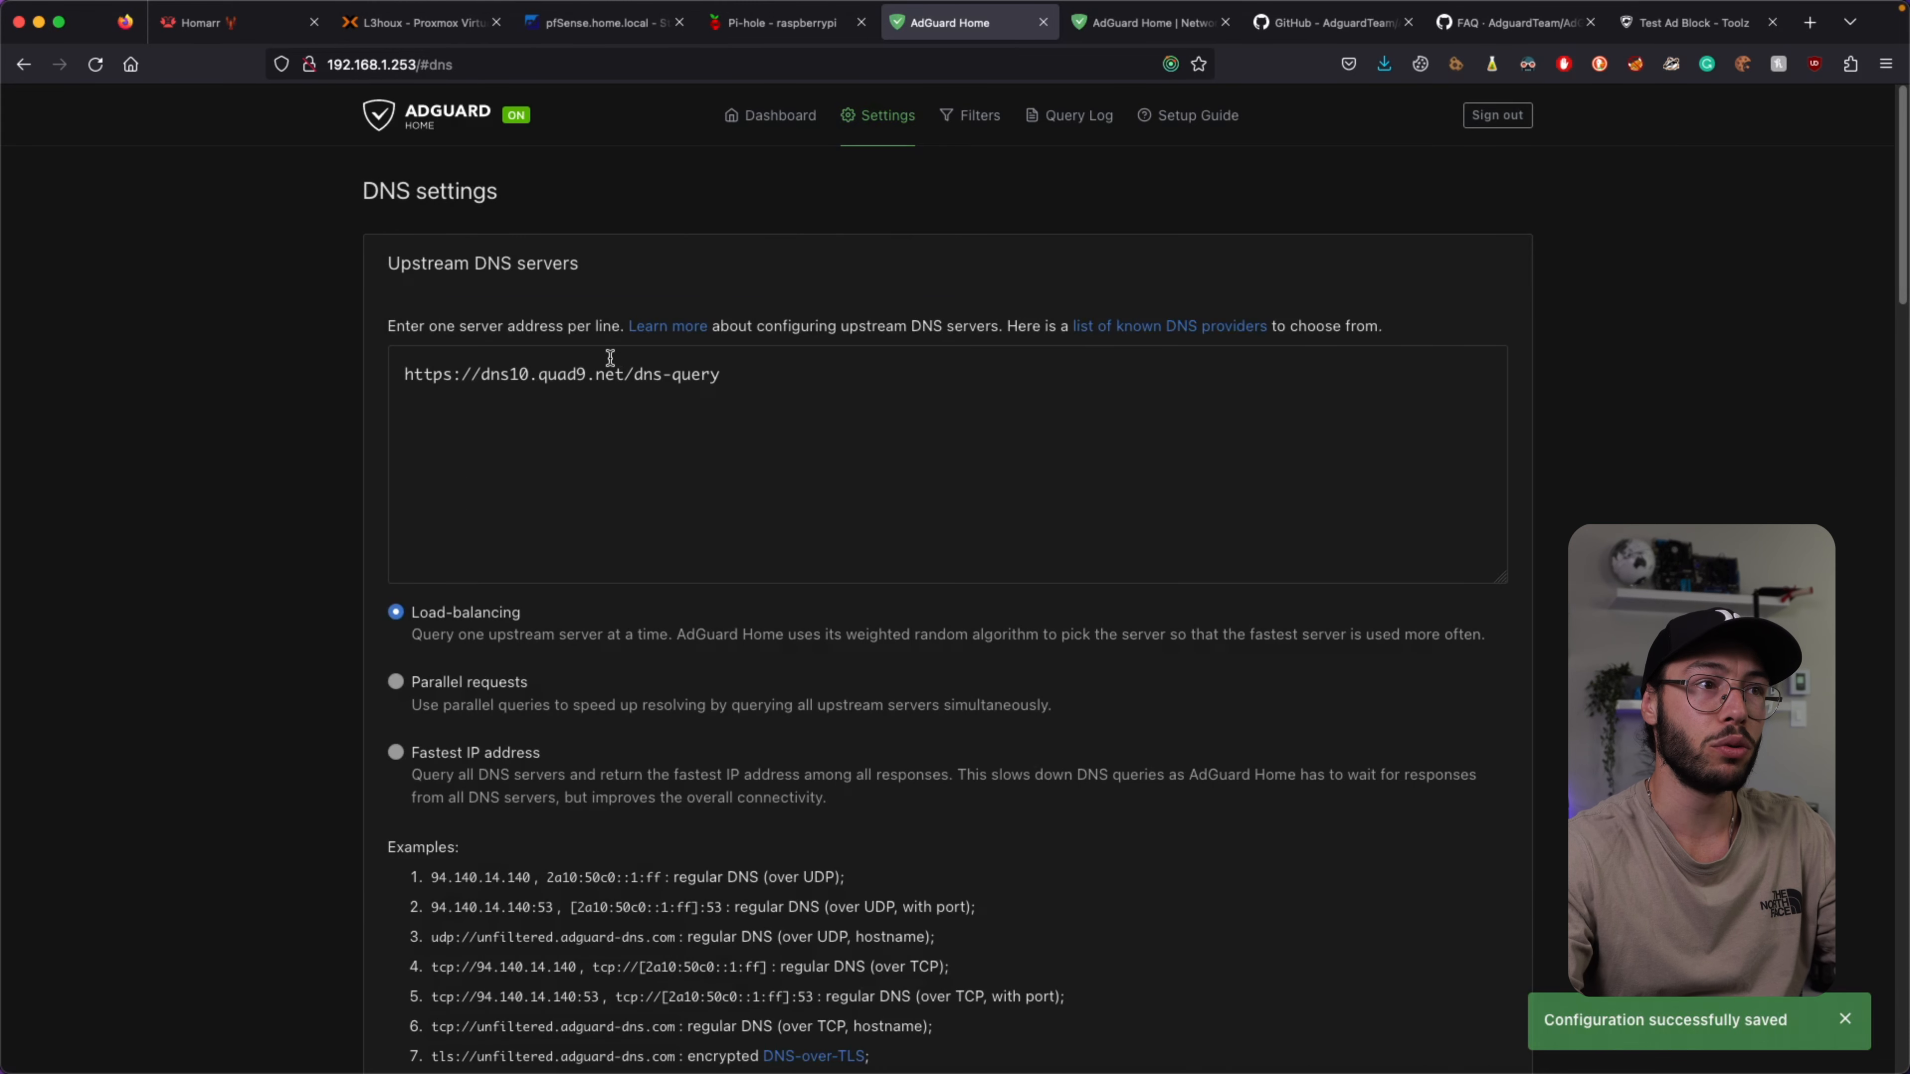
pyautogui.click(725, 433)
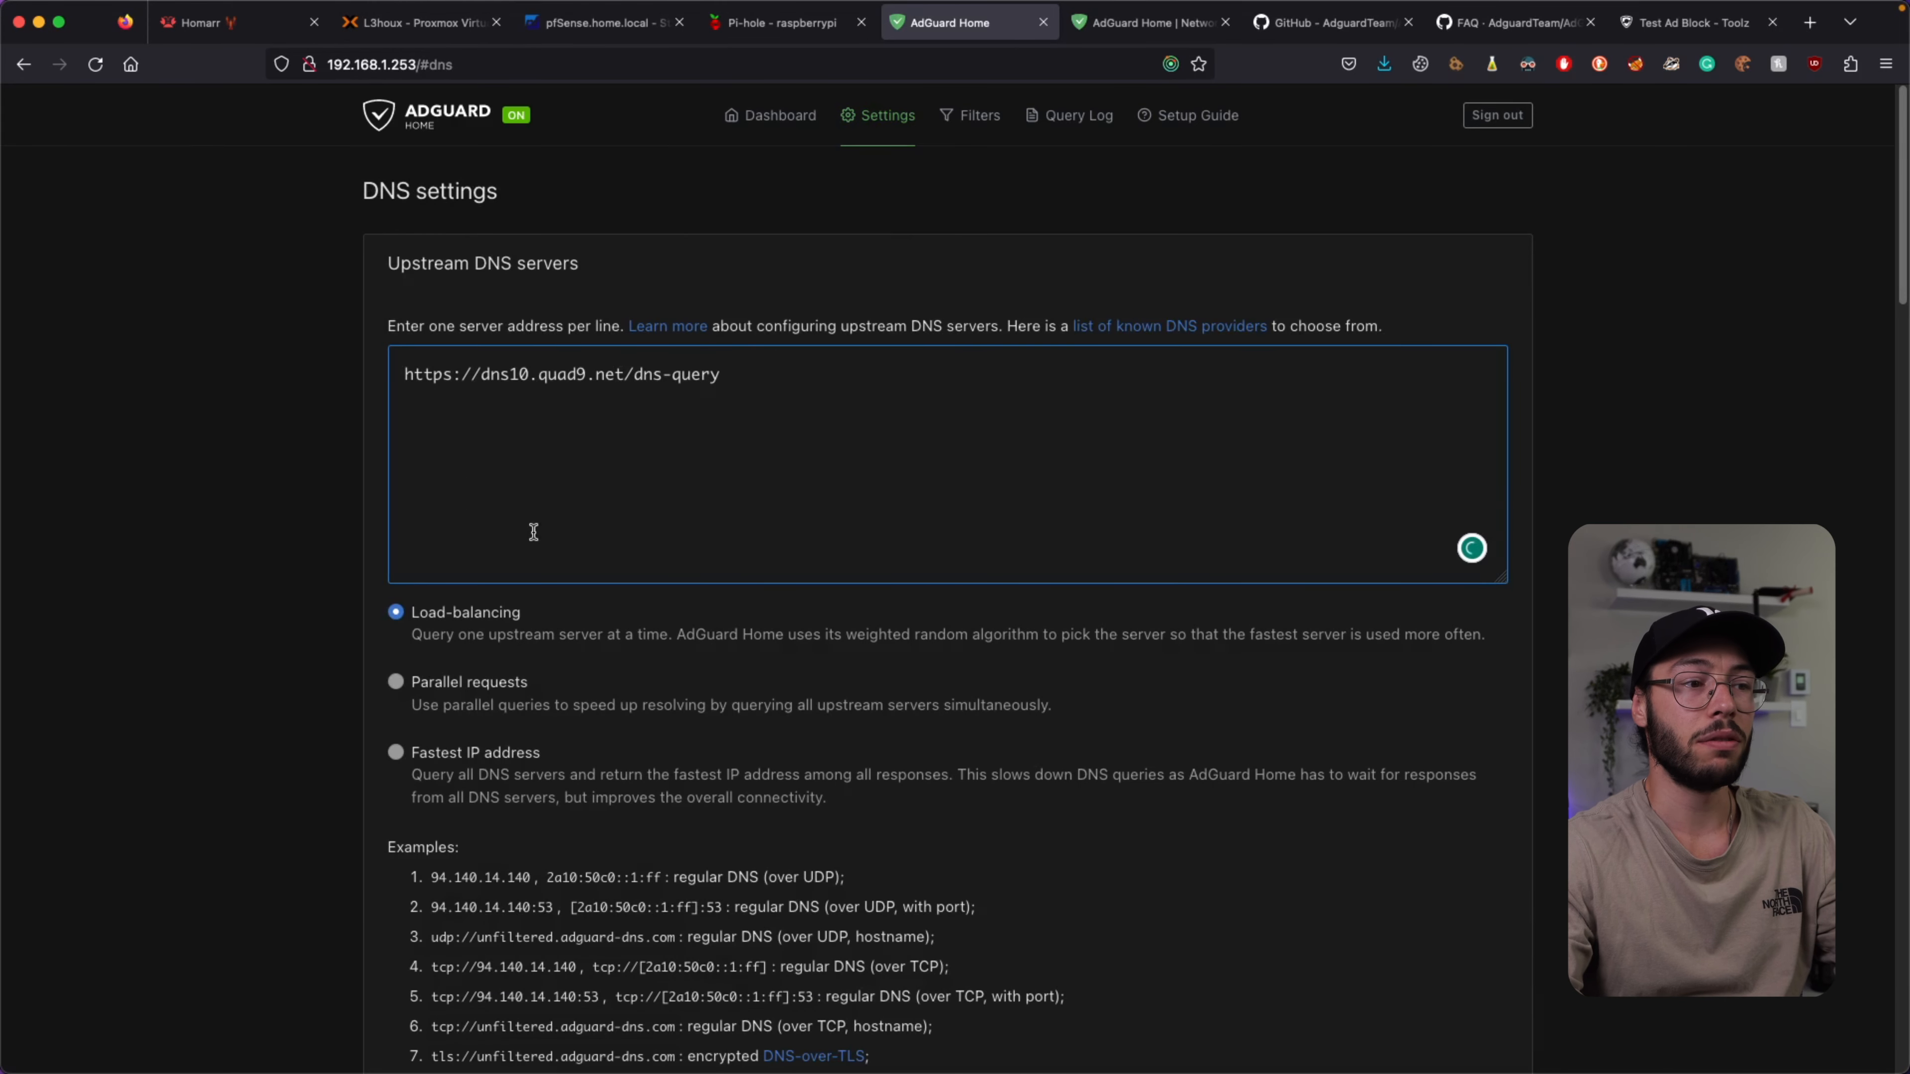
pyautogui.scroll(-1, 695, 473)
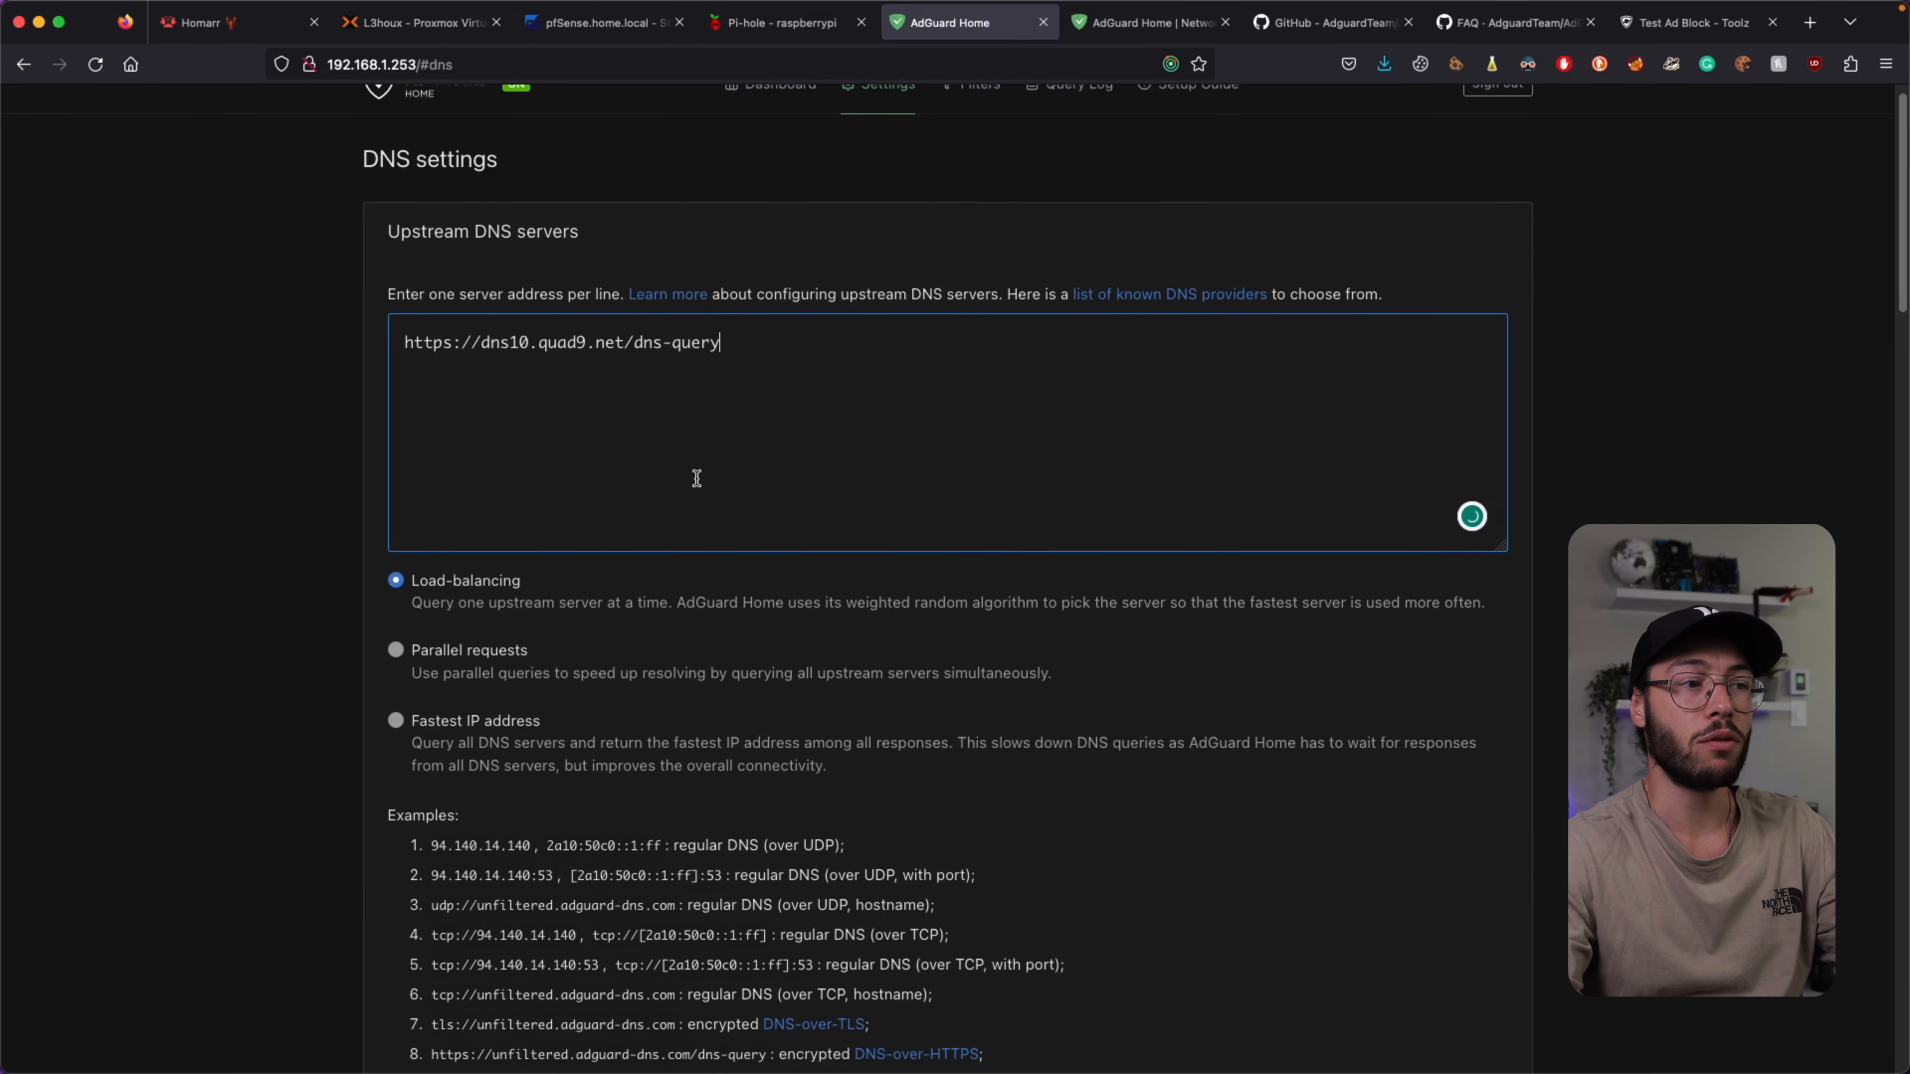
pyautogui.click(1184, 295)
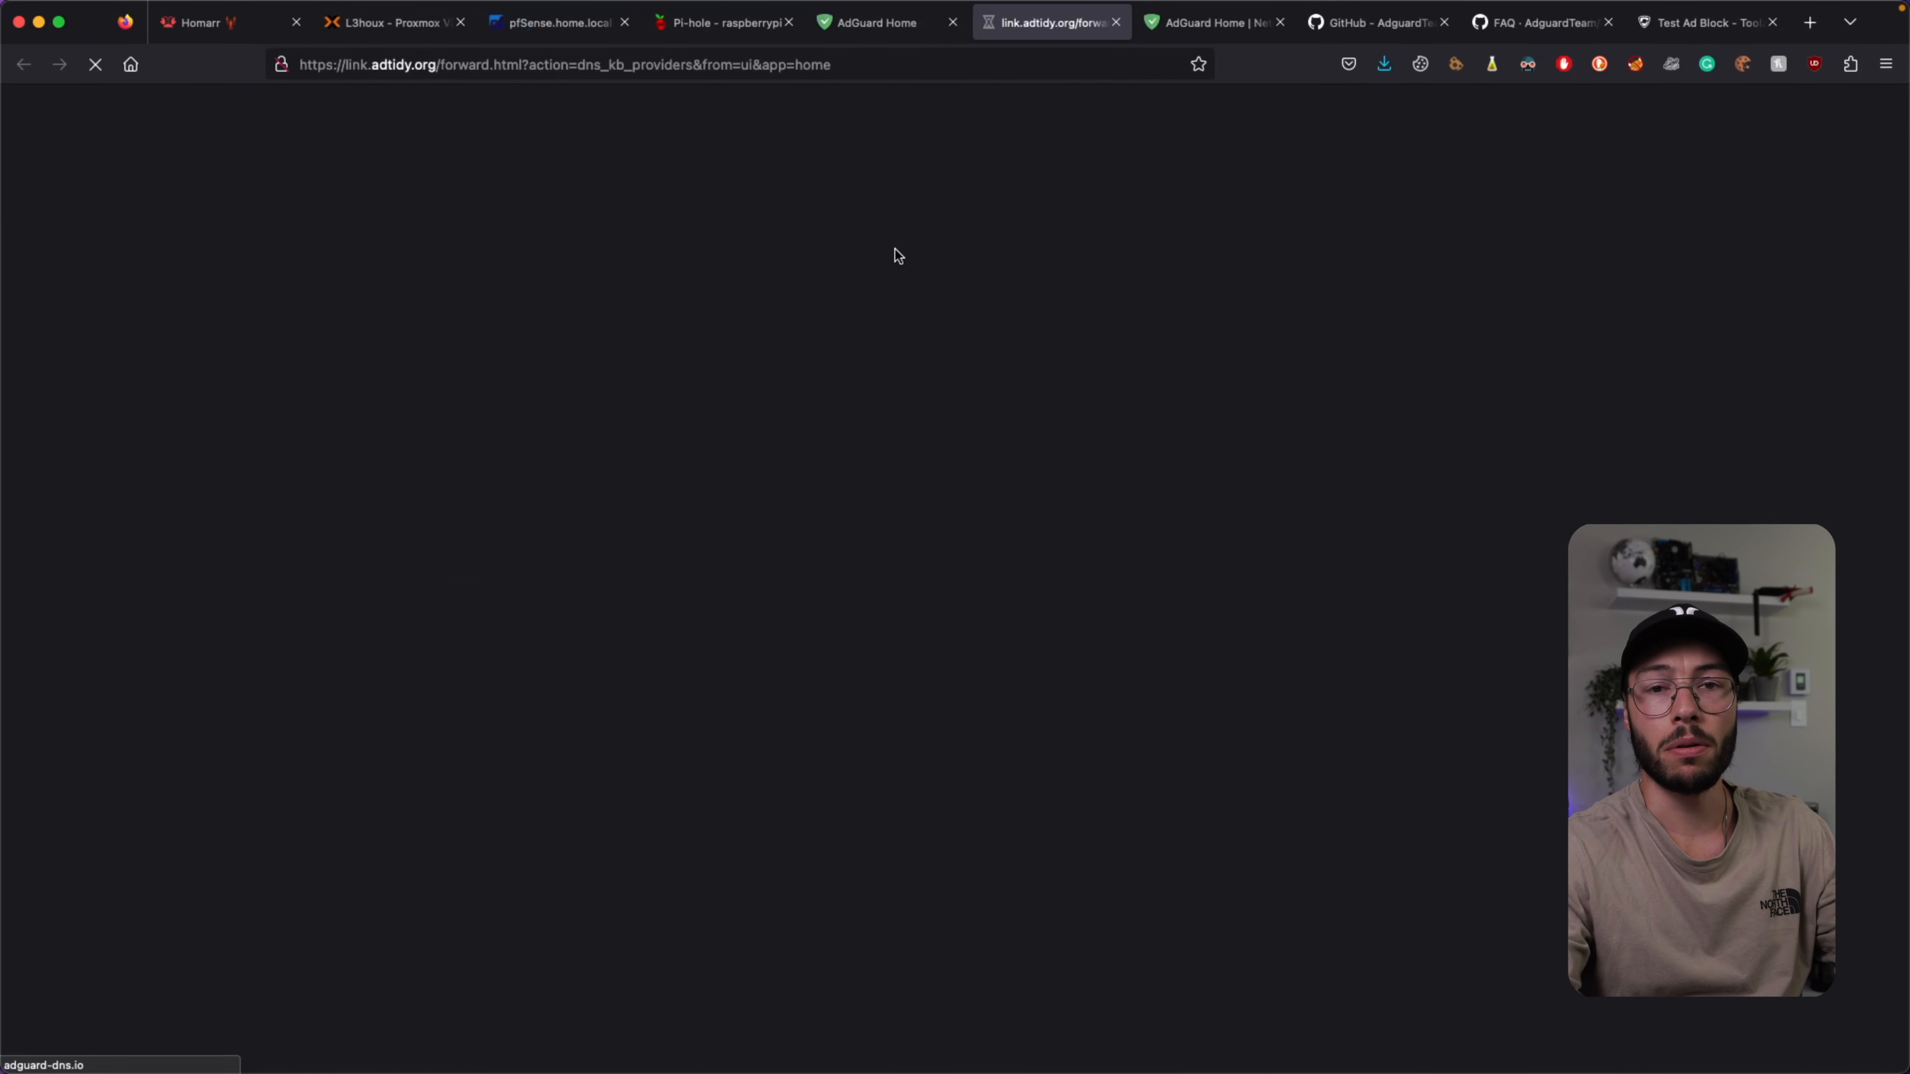
pyautogui.click(965, 21)
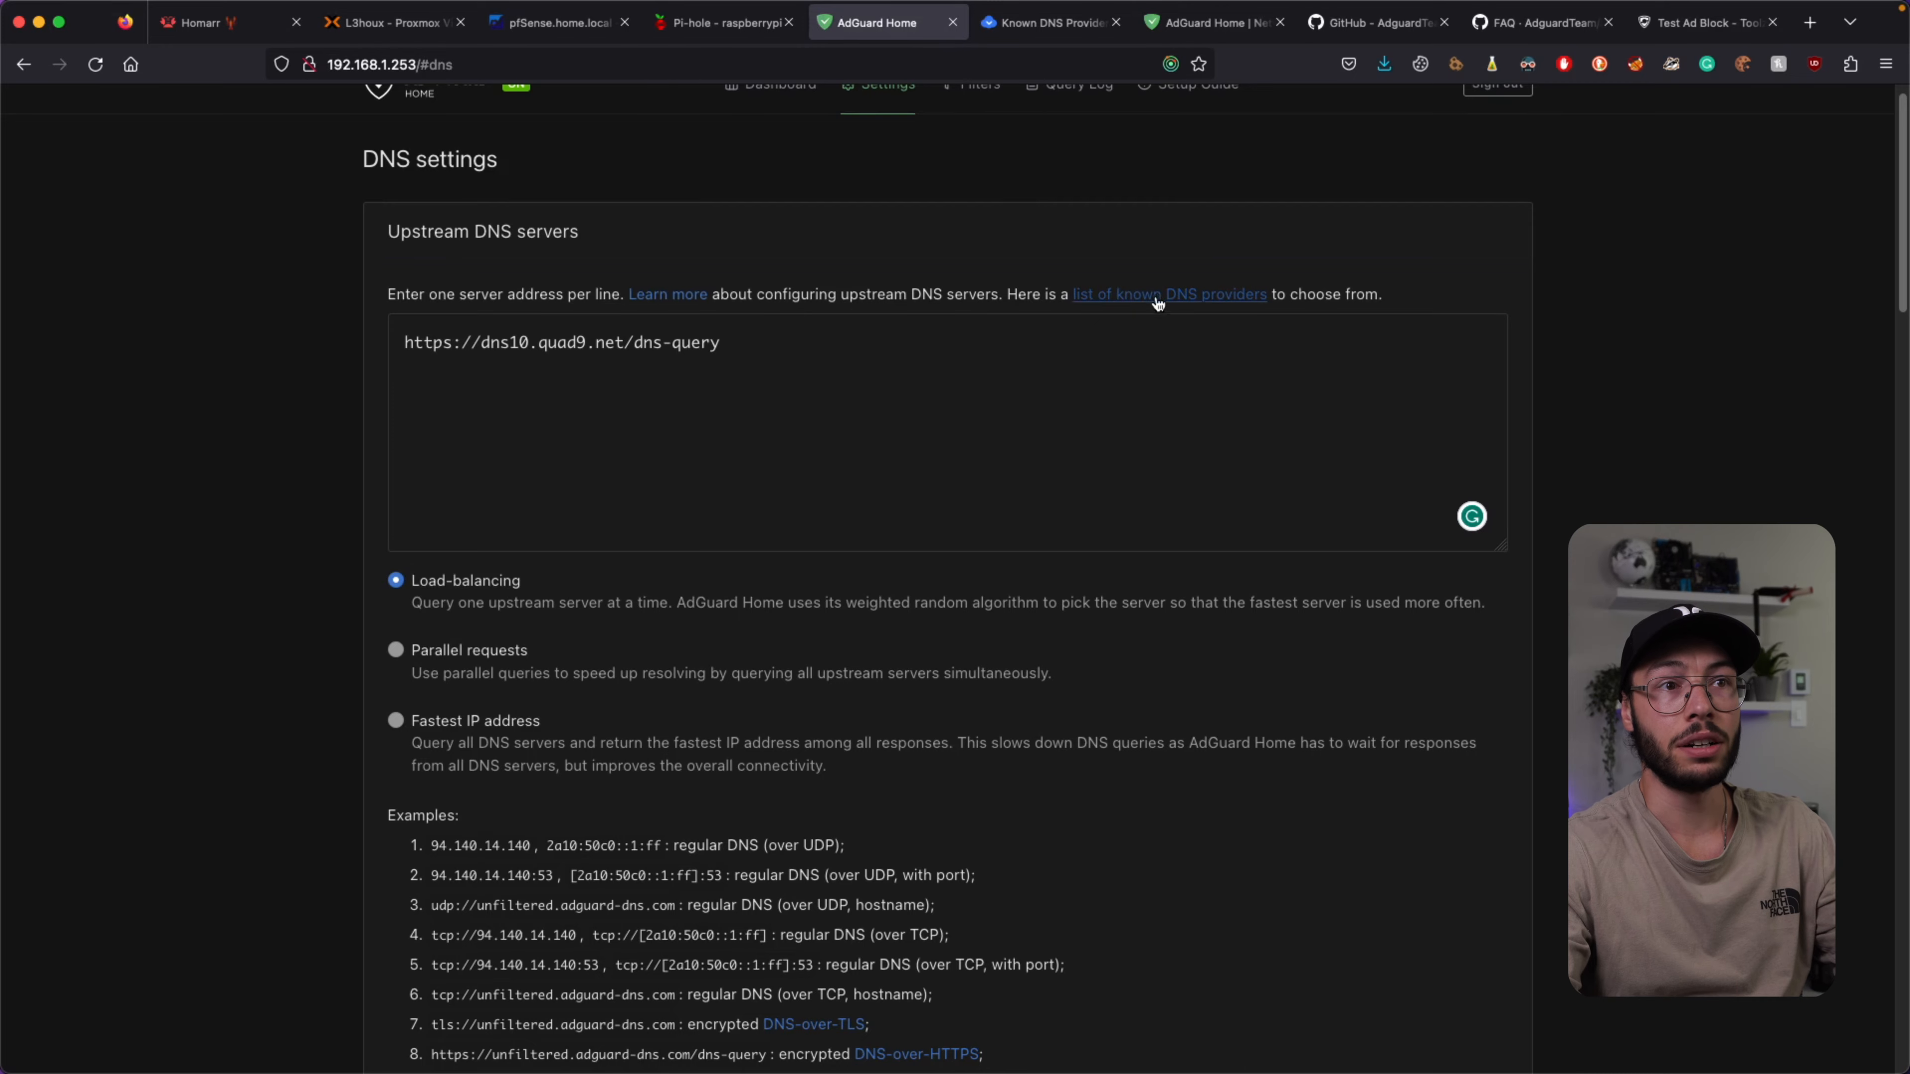
pyautogui.click(1049, 23)
pyautogui.scroll(-20, 738, 452)
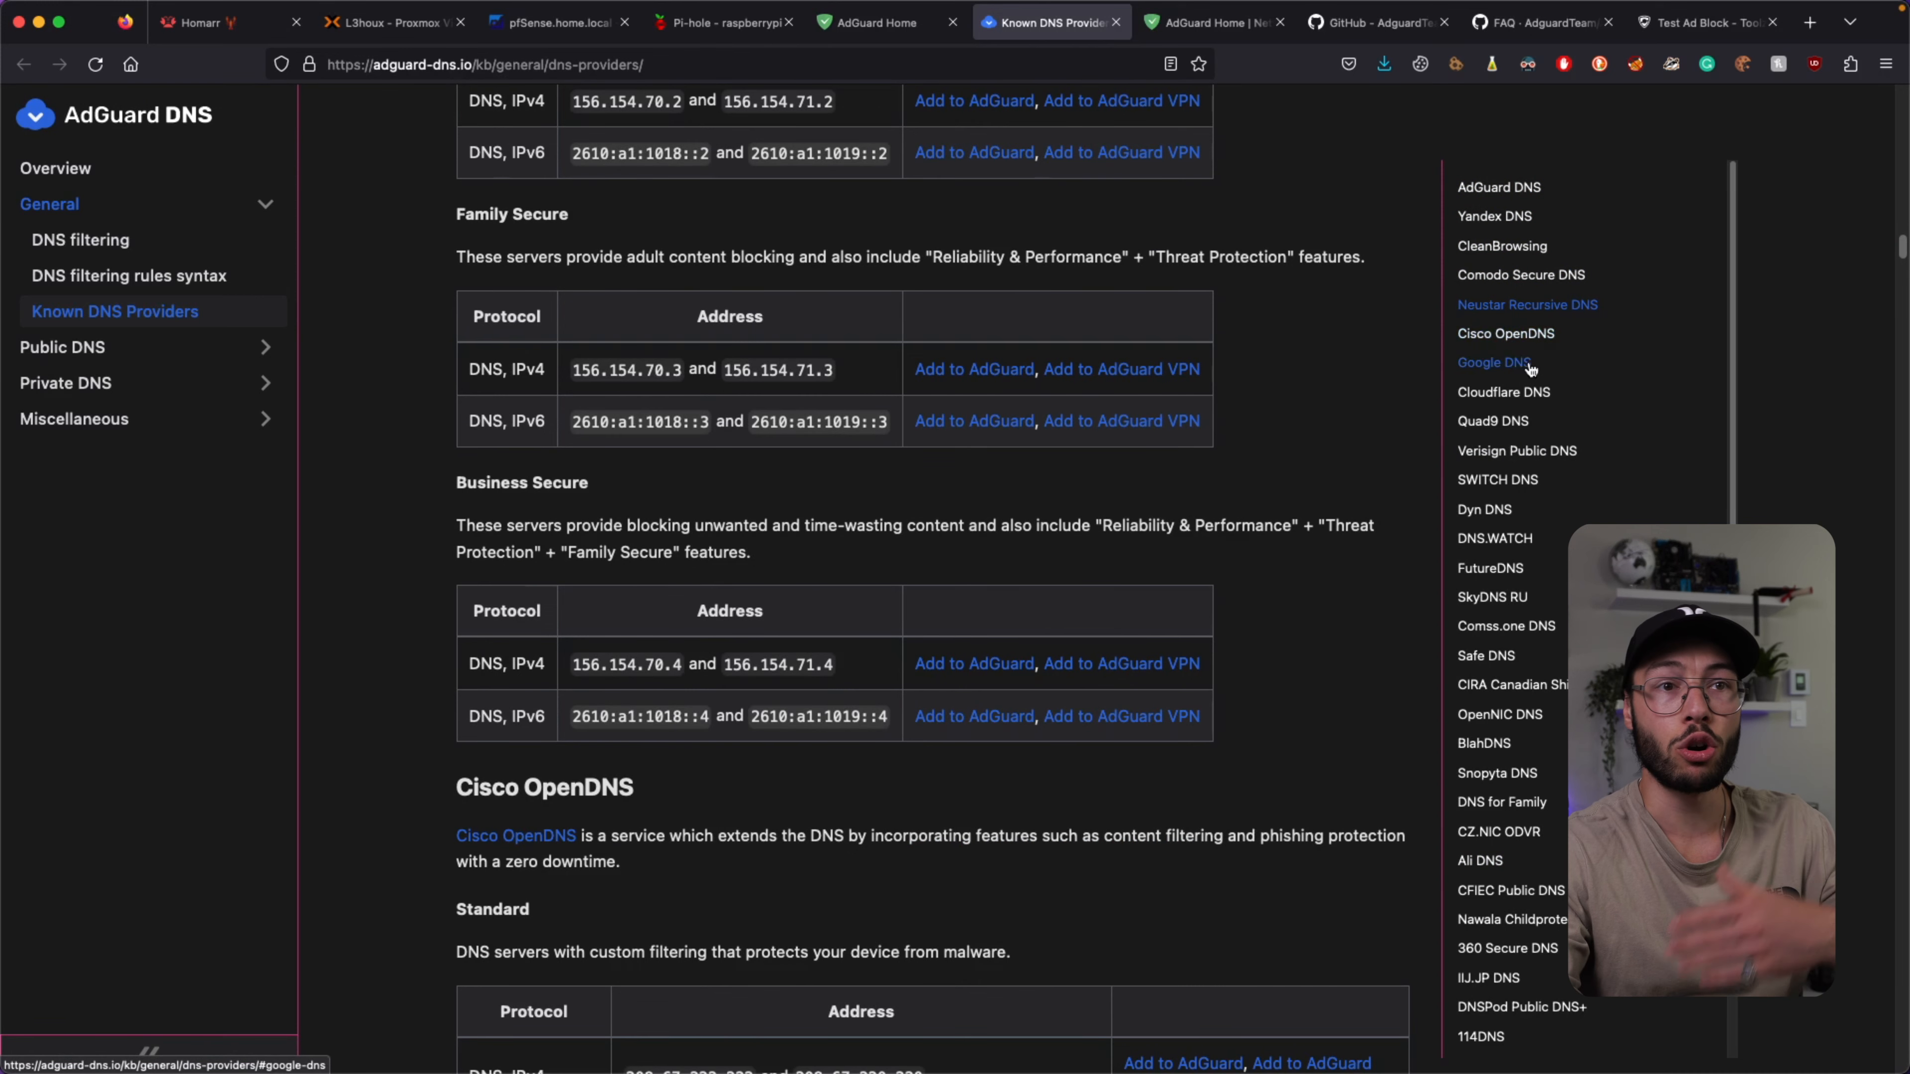
pyautogui.click(856, 37)
# Add 1.1.1.1 as an upstream DNS server with parallel requests, and apply.
pyautogui.click(622, 521)
pyautogui.write('1.1.1.1')
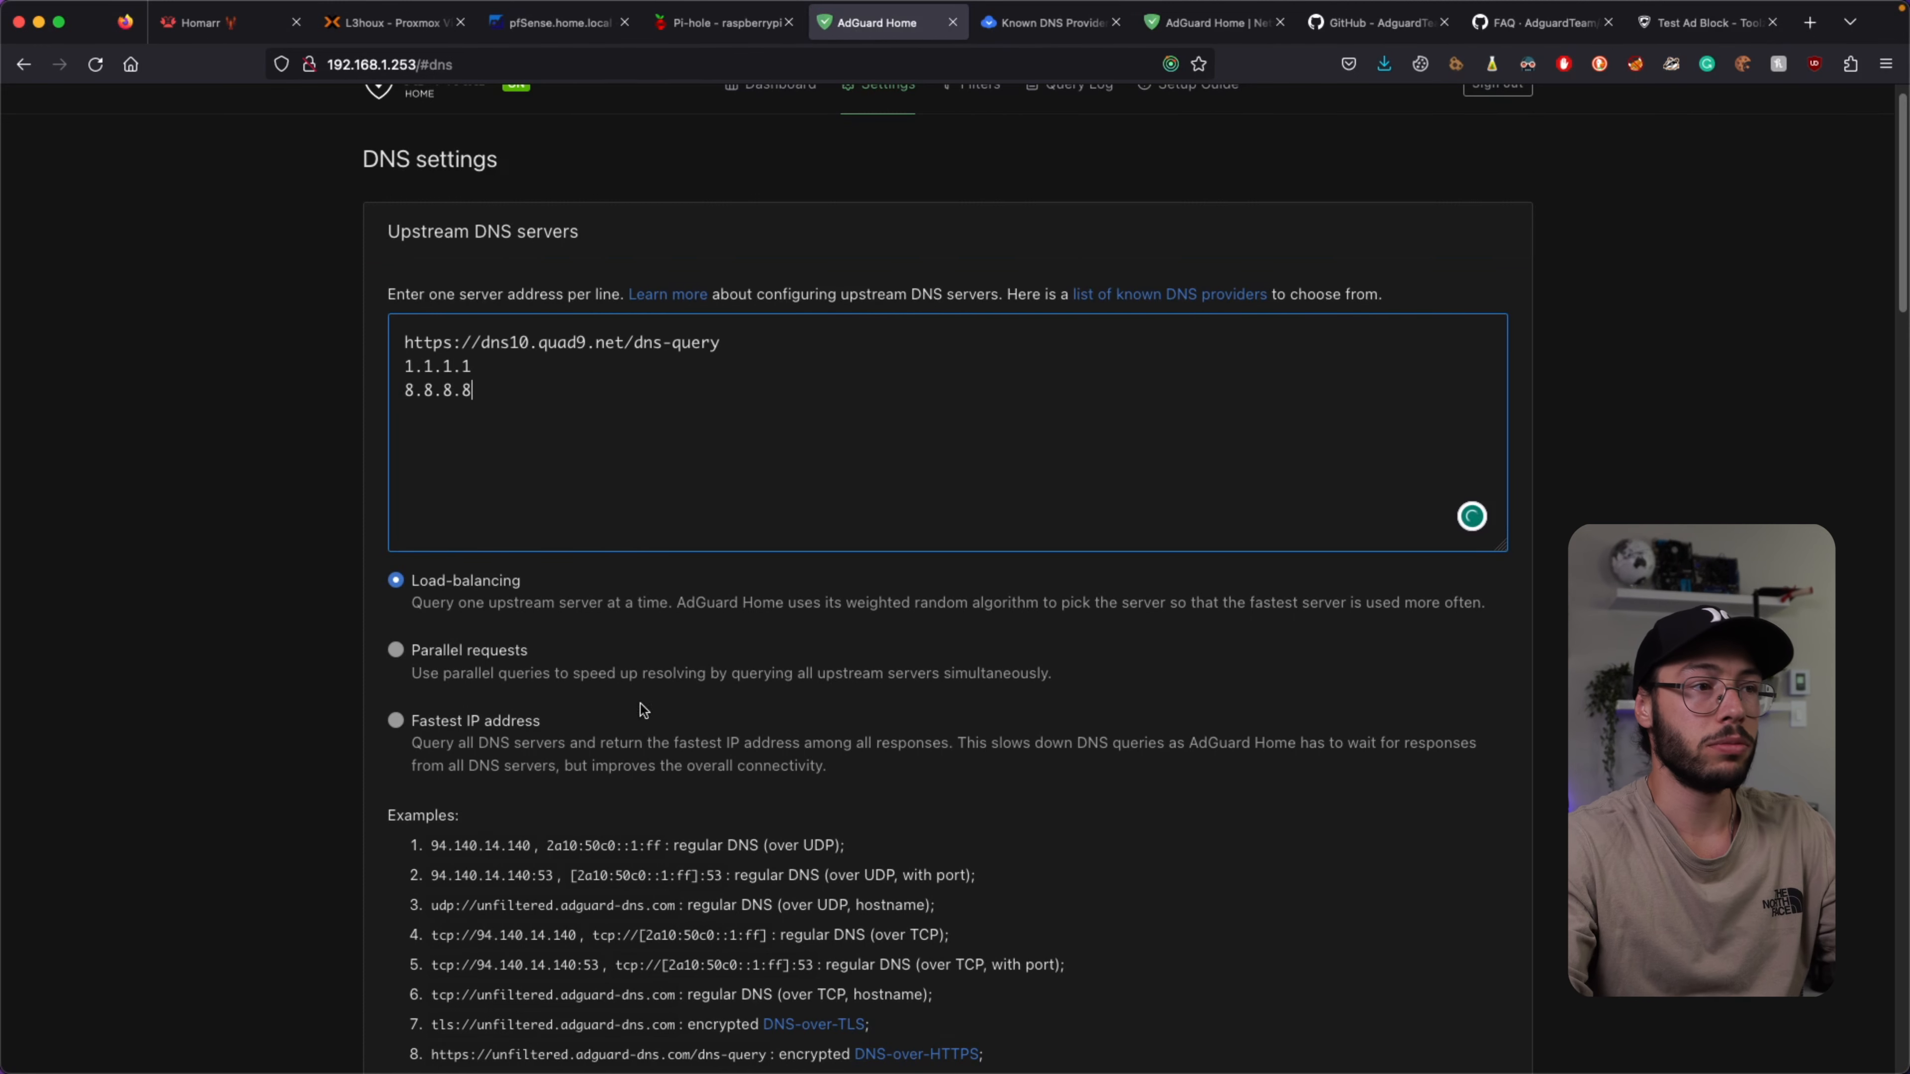
pyautogui.click(490, 644)
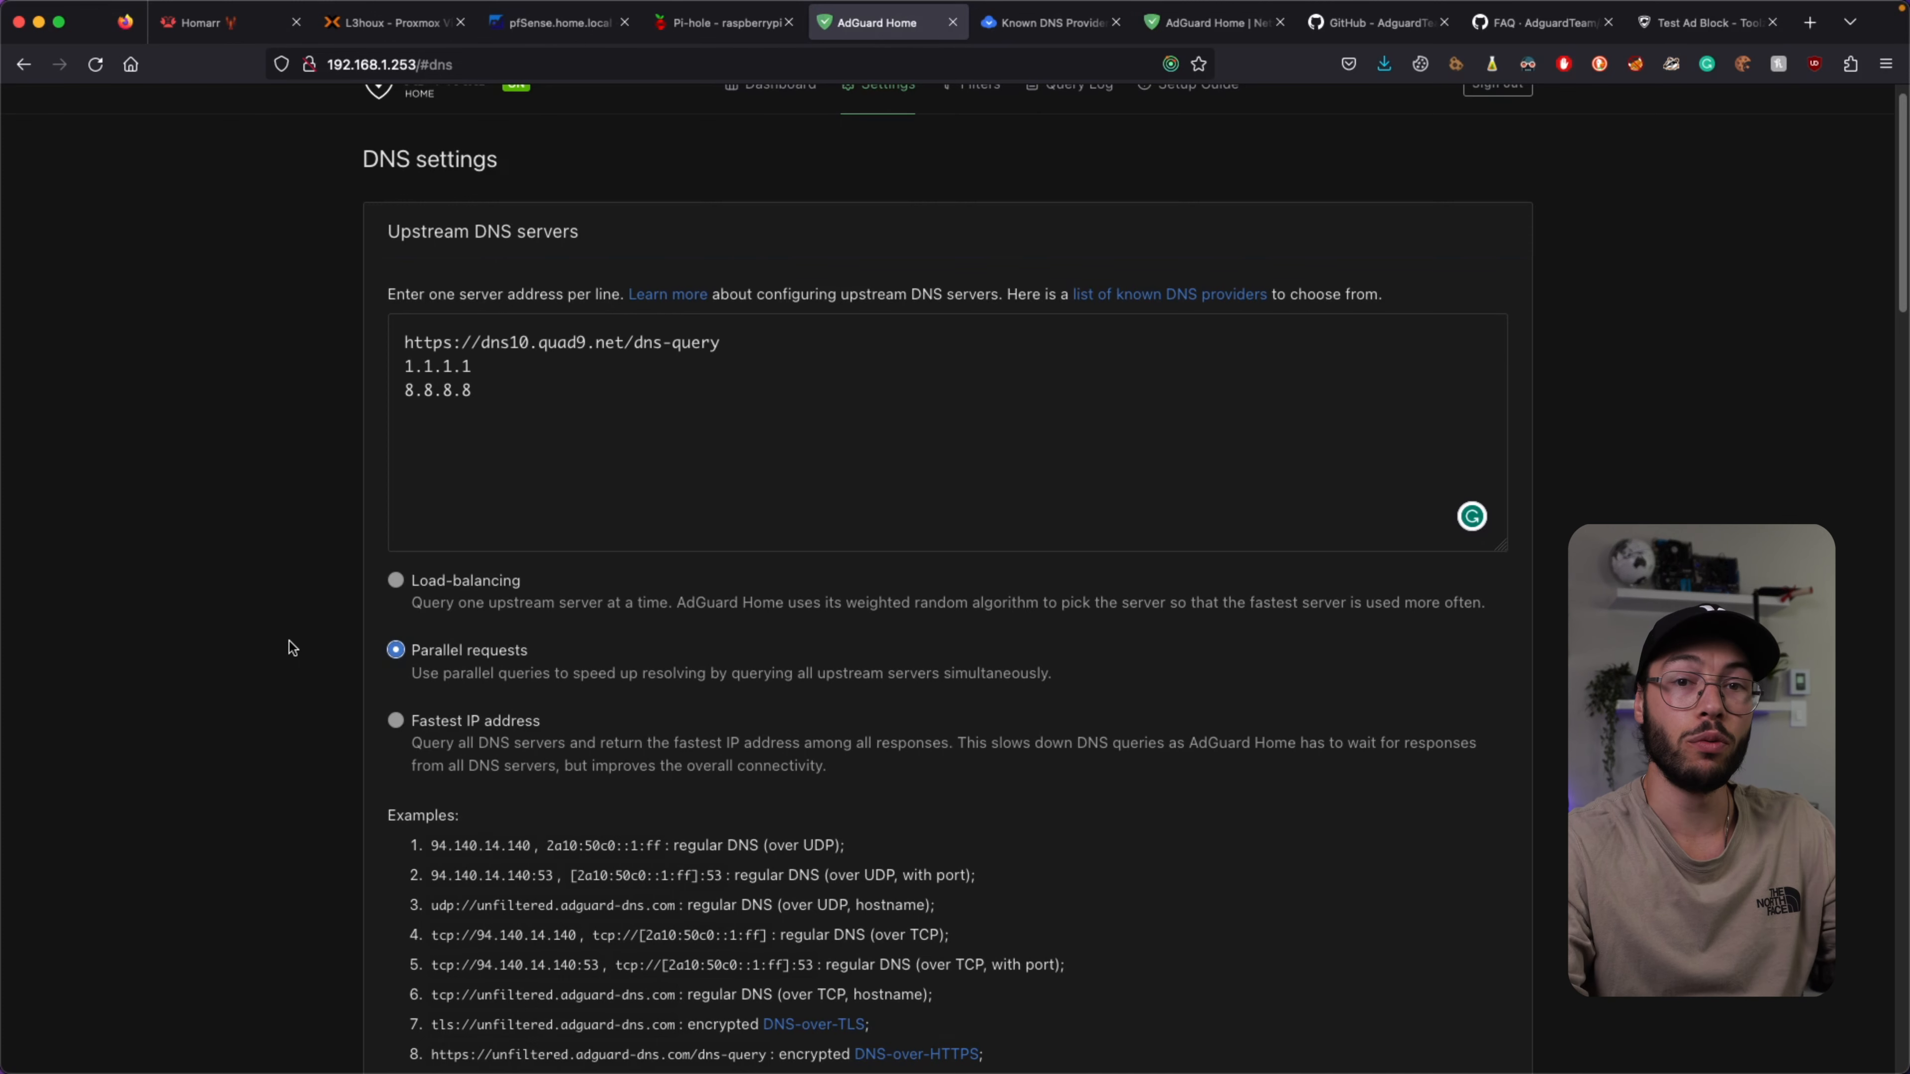
pyautogui.scroll(-1, 294, 614)
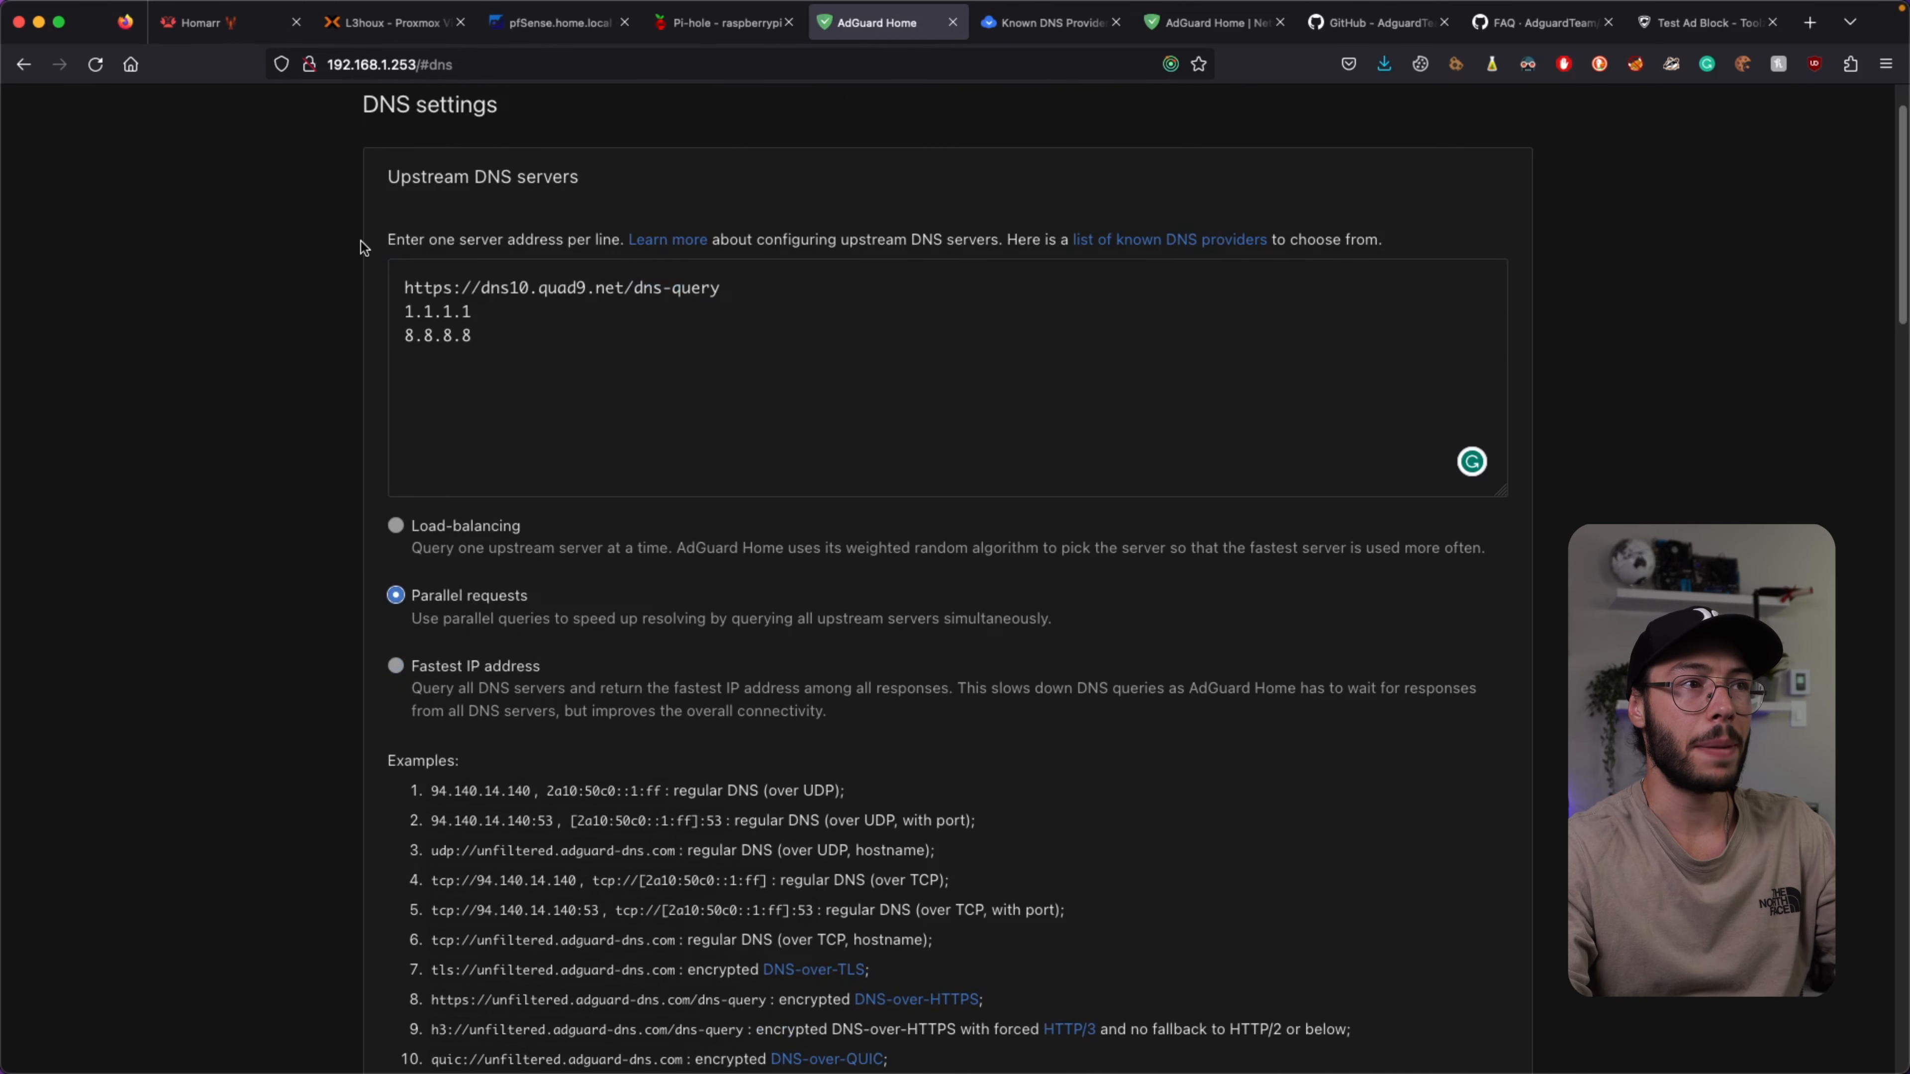
pyautogui.moveTo(485, 353); pyautogui.dragTo(392, 256)
pyautogui.click(698, 378)
pyautogui.scroll(-9, 713, 382)
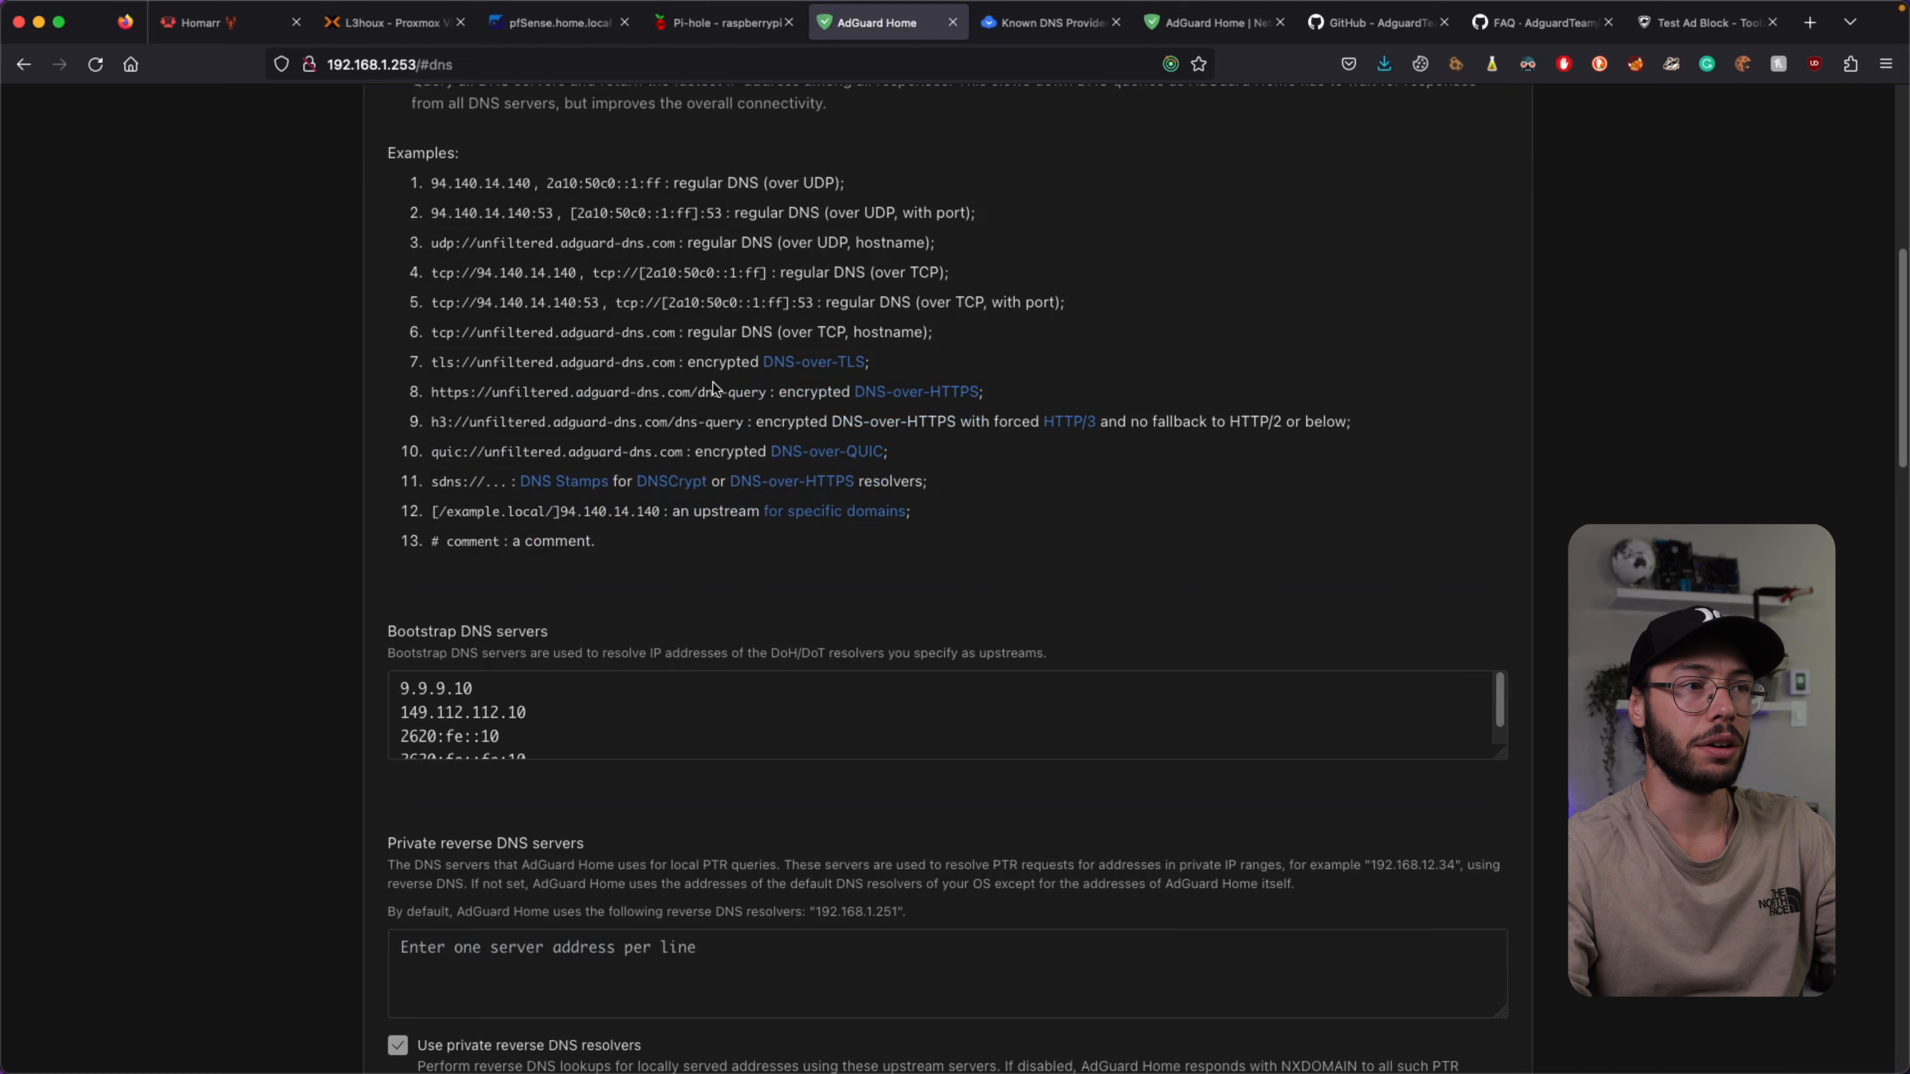
pyautogui.scroll(-3, 714, 382)
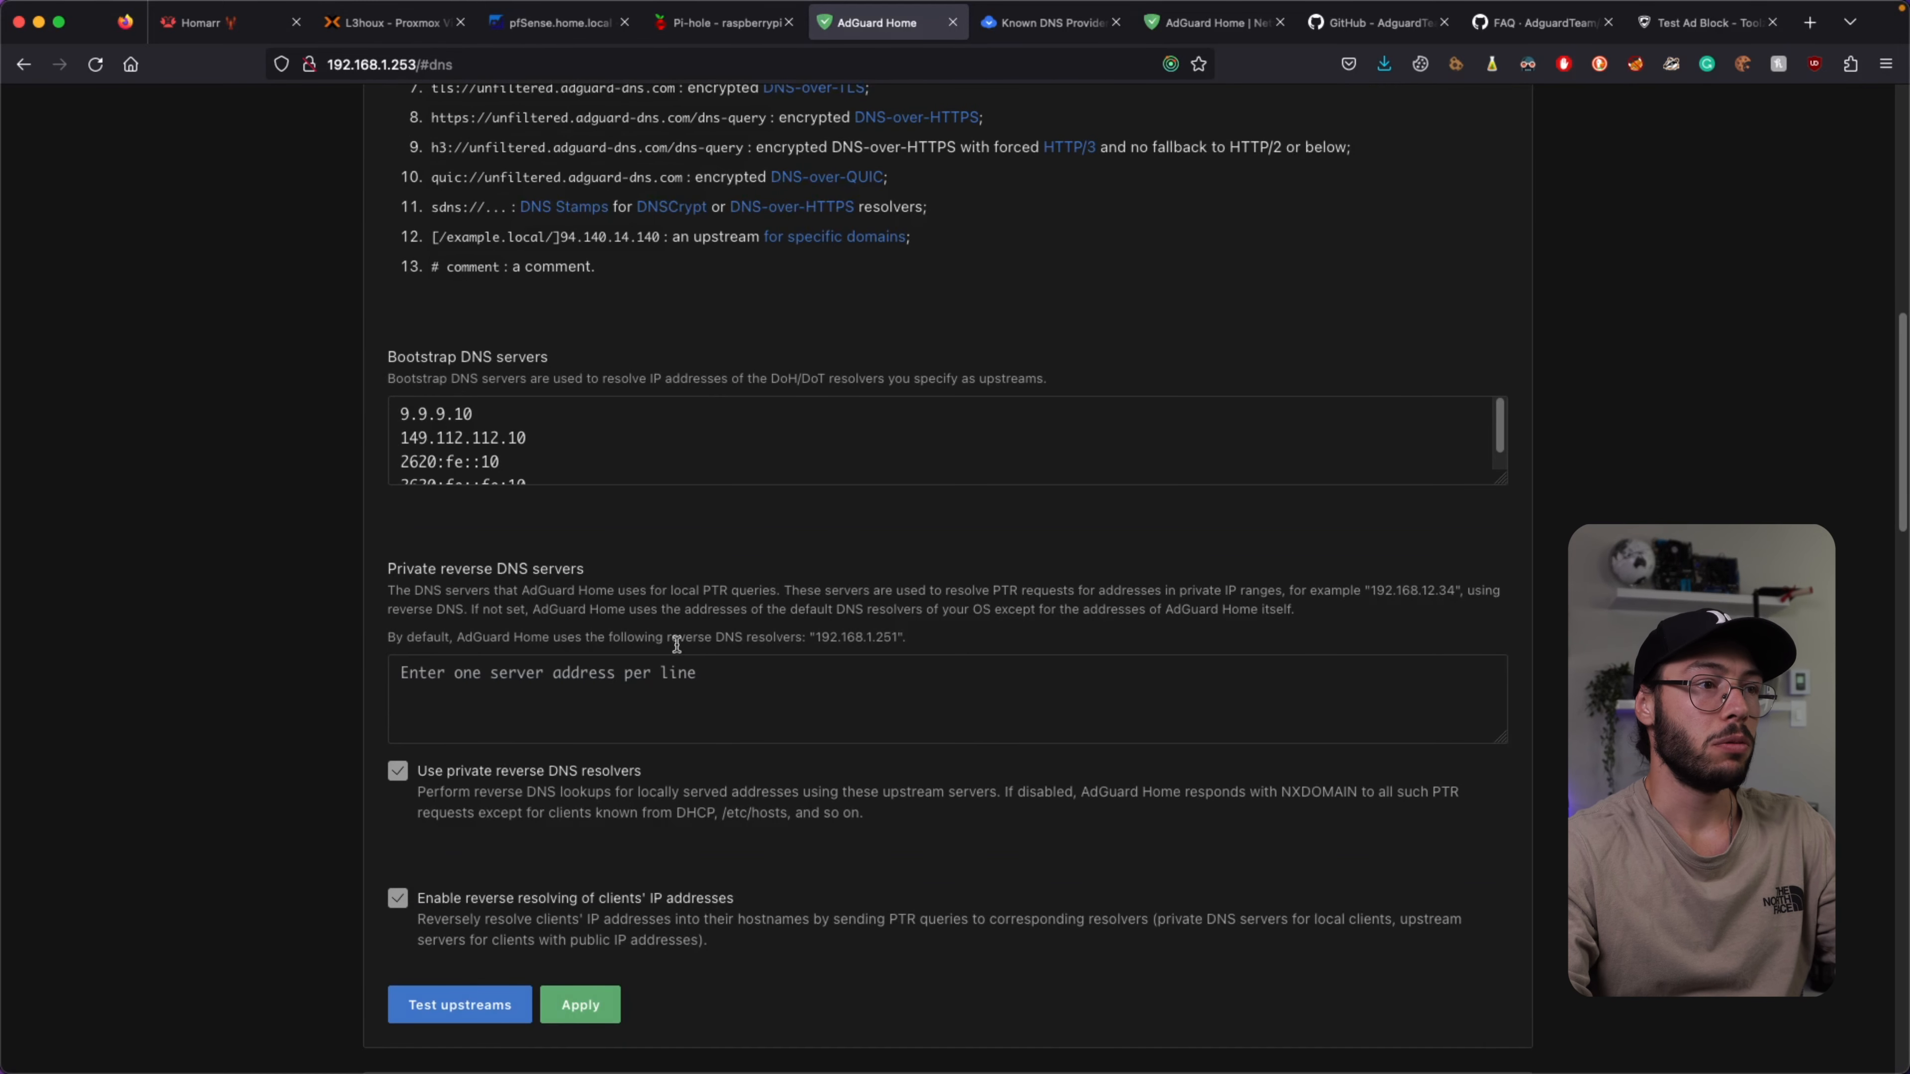
pyautogui.moveTo(388, 569); pyautogui.dragTo(413, 570)
pyautogui.click(609, 561)
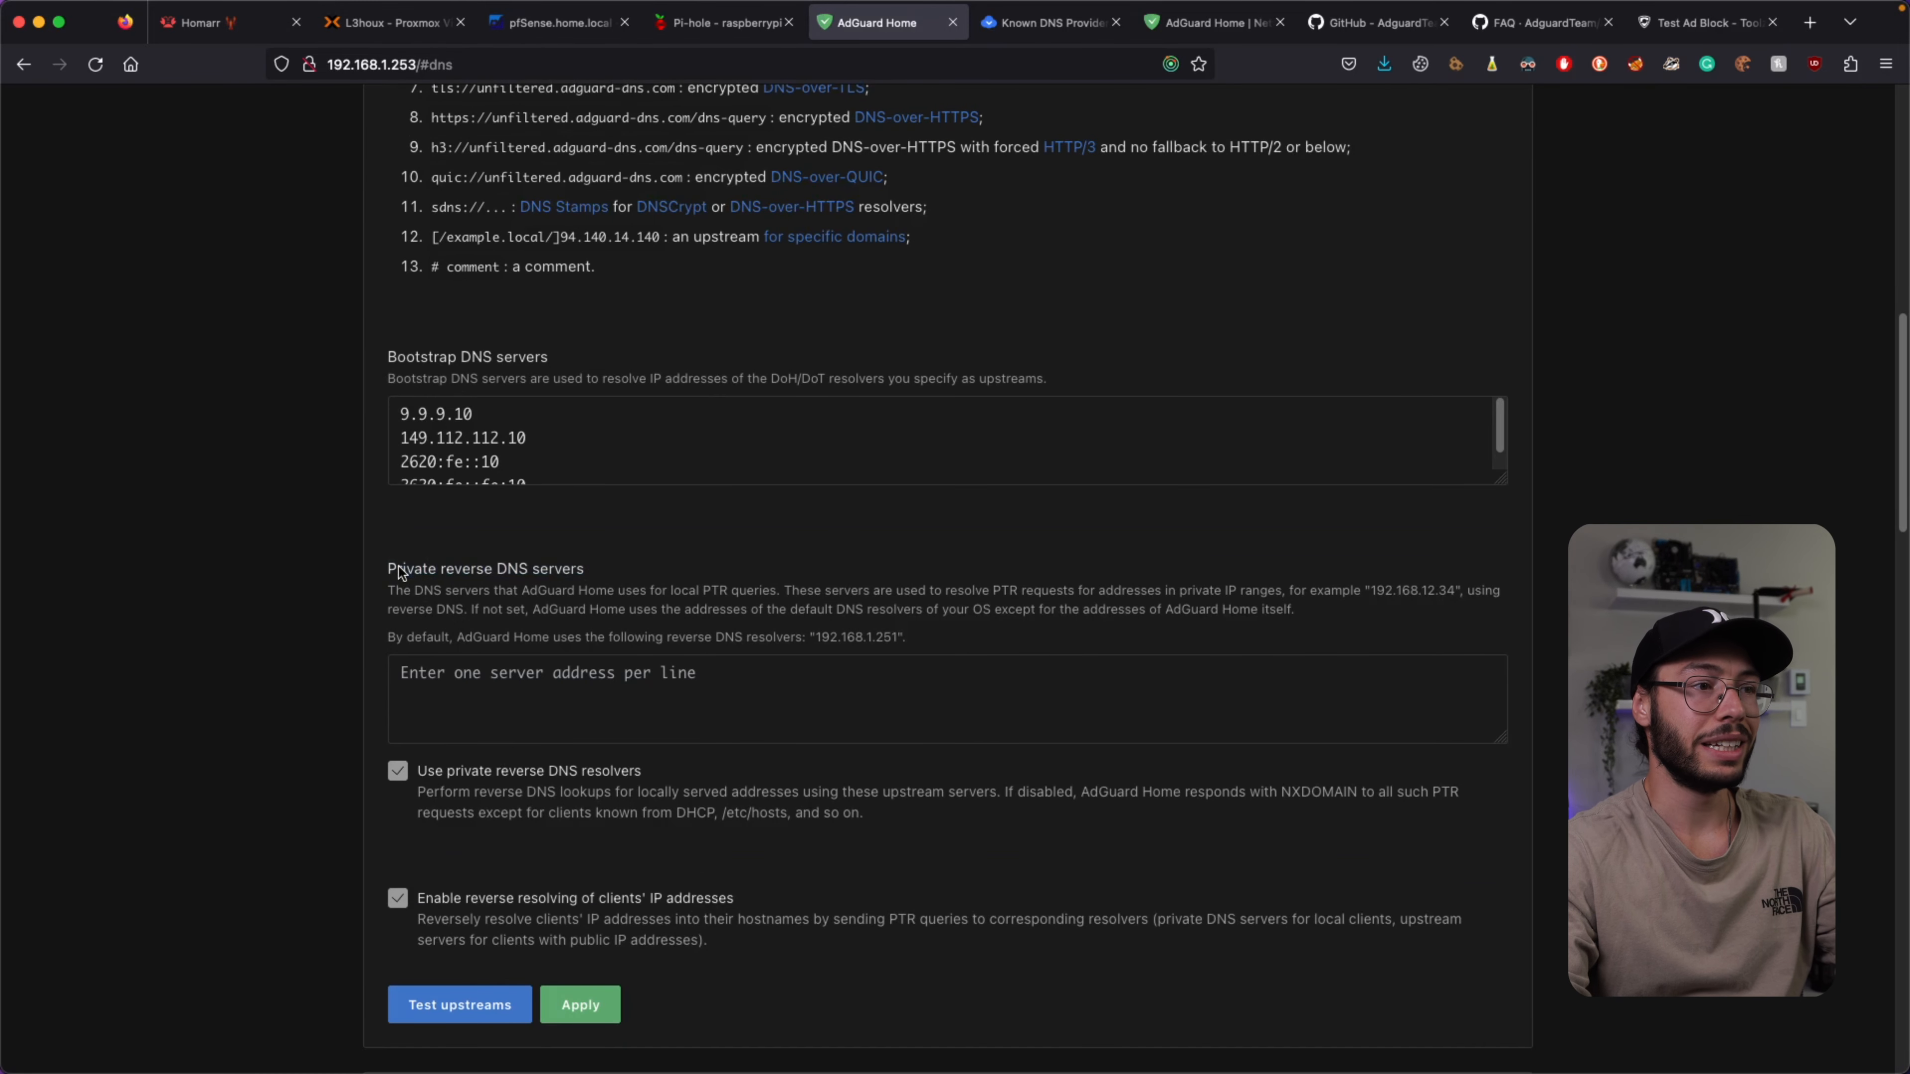
pyautogui.scroll(-3, 404, 590)
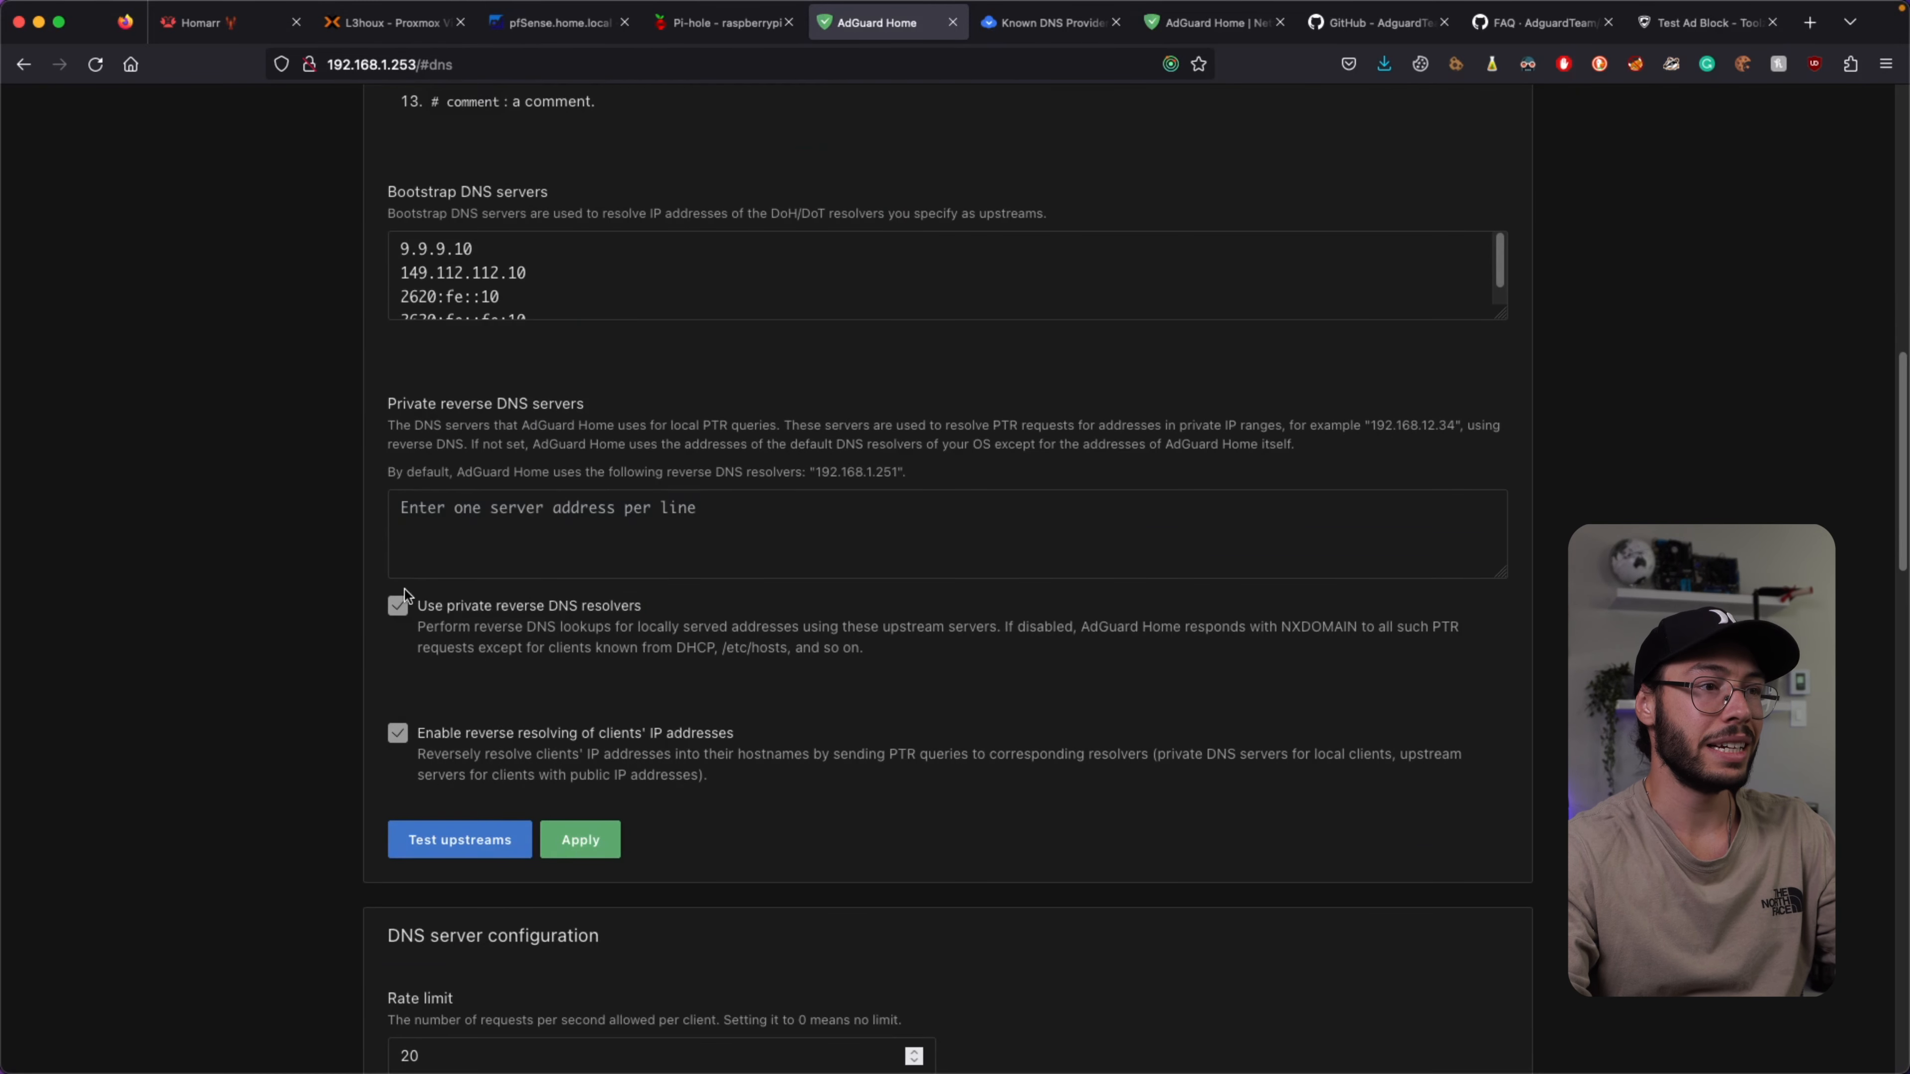
pyautogui.click(593, 837)
# Change the rate limit from 20 to 0.
pyautogui.scroll(-5, 681, 813)
pyautogui.scroll(-3, 689, 520)
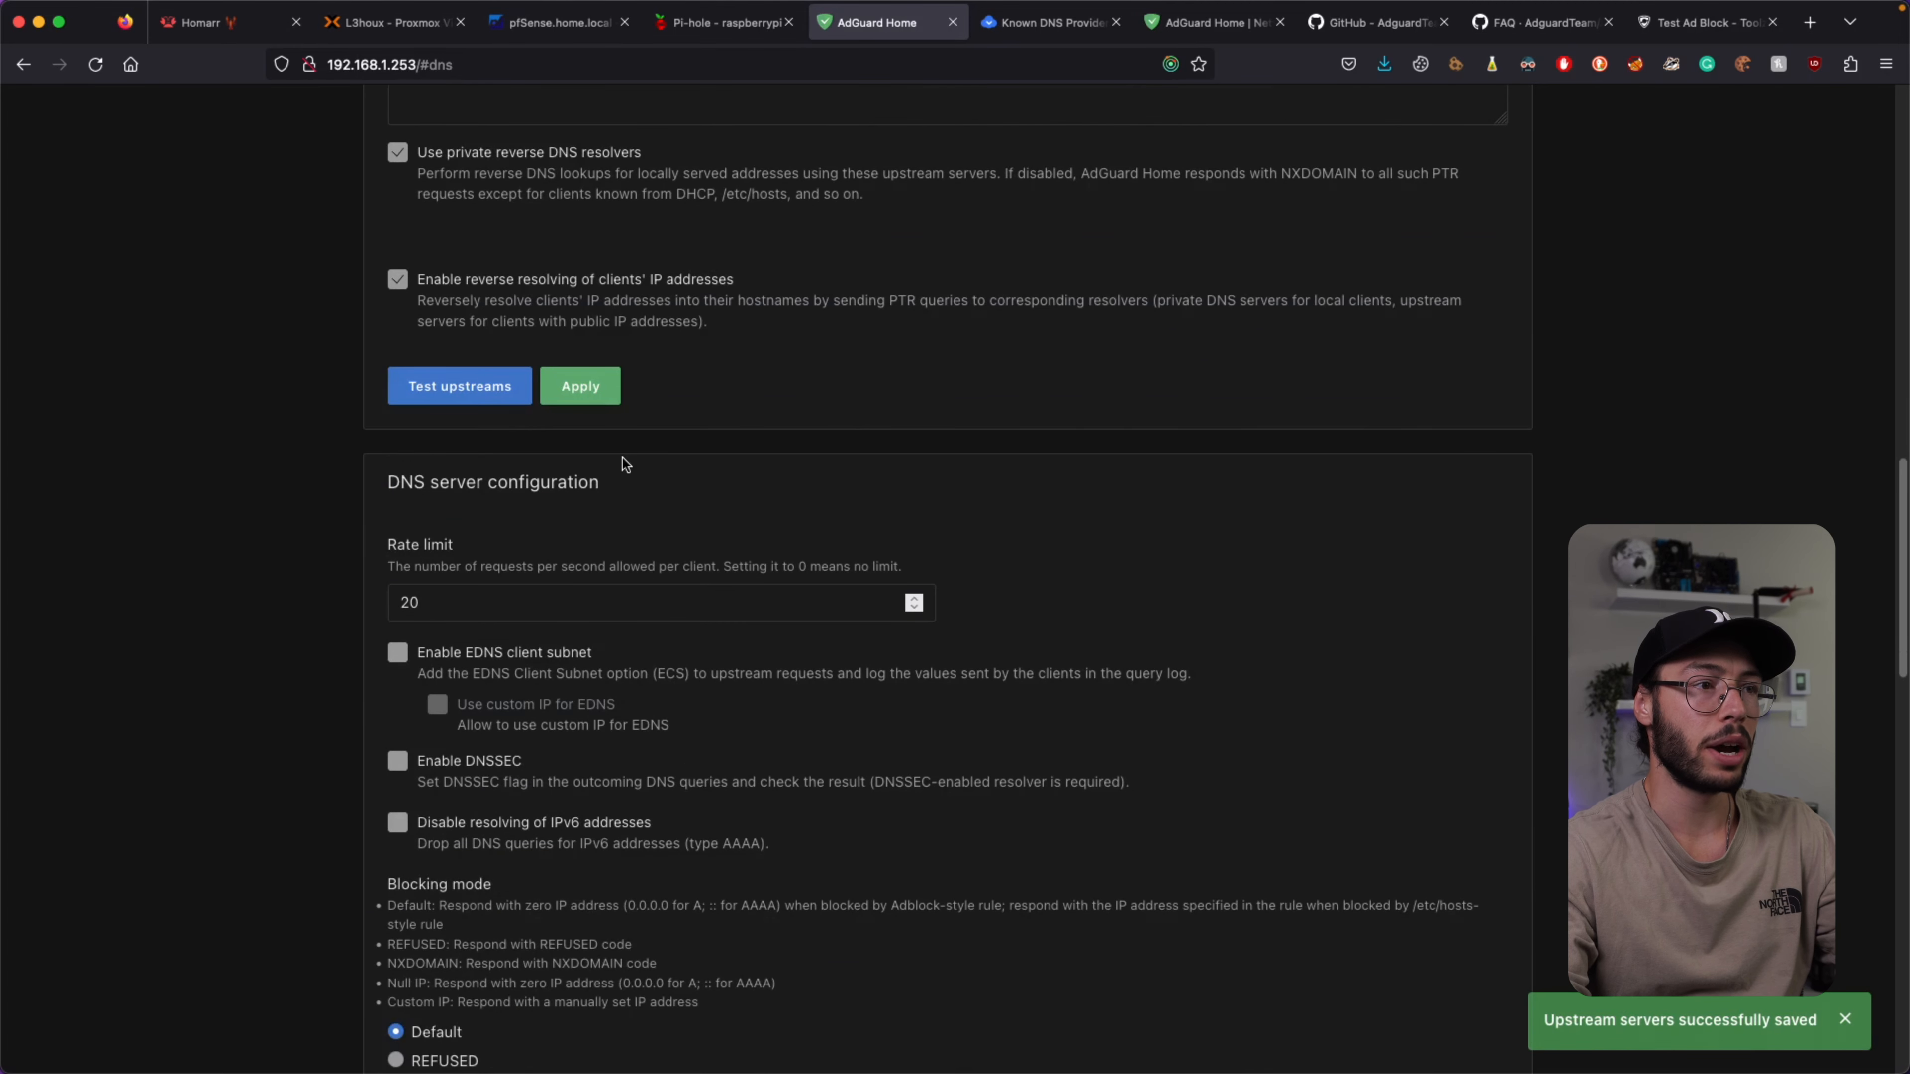
pyautogui.doubleClick(470, 572)
pyautogui.write('0')
# Try Custom IP blocking mode, revert to Default, and save the DNS server configuration.
pyautogui.click(933, 518)
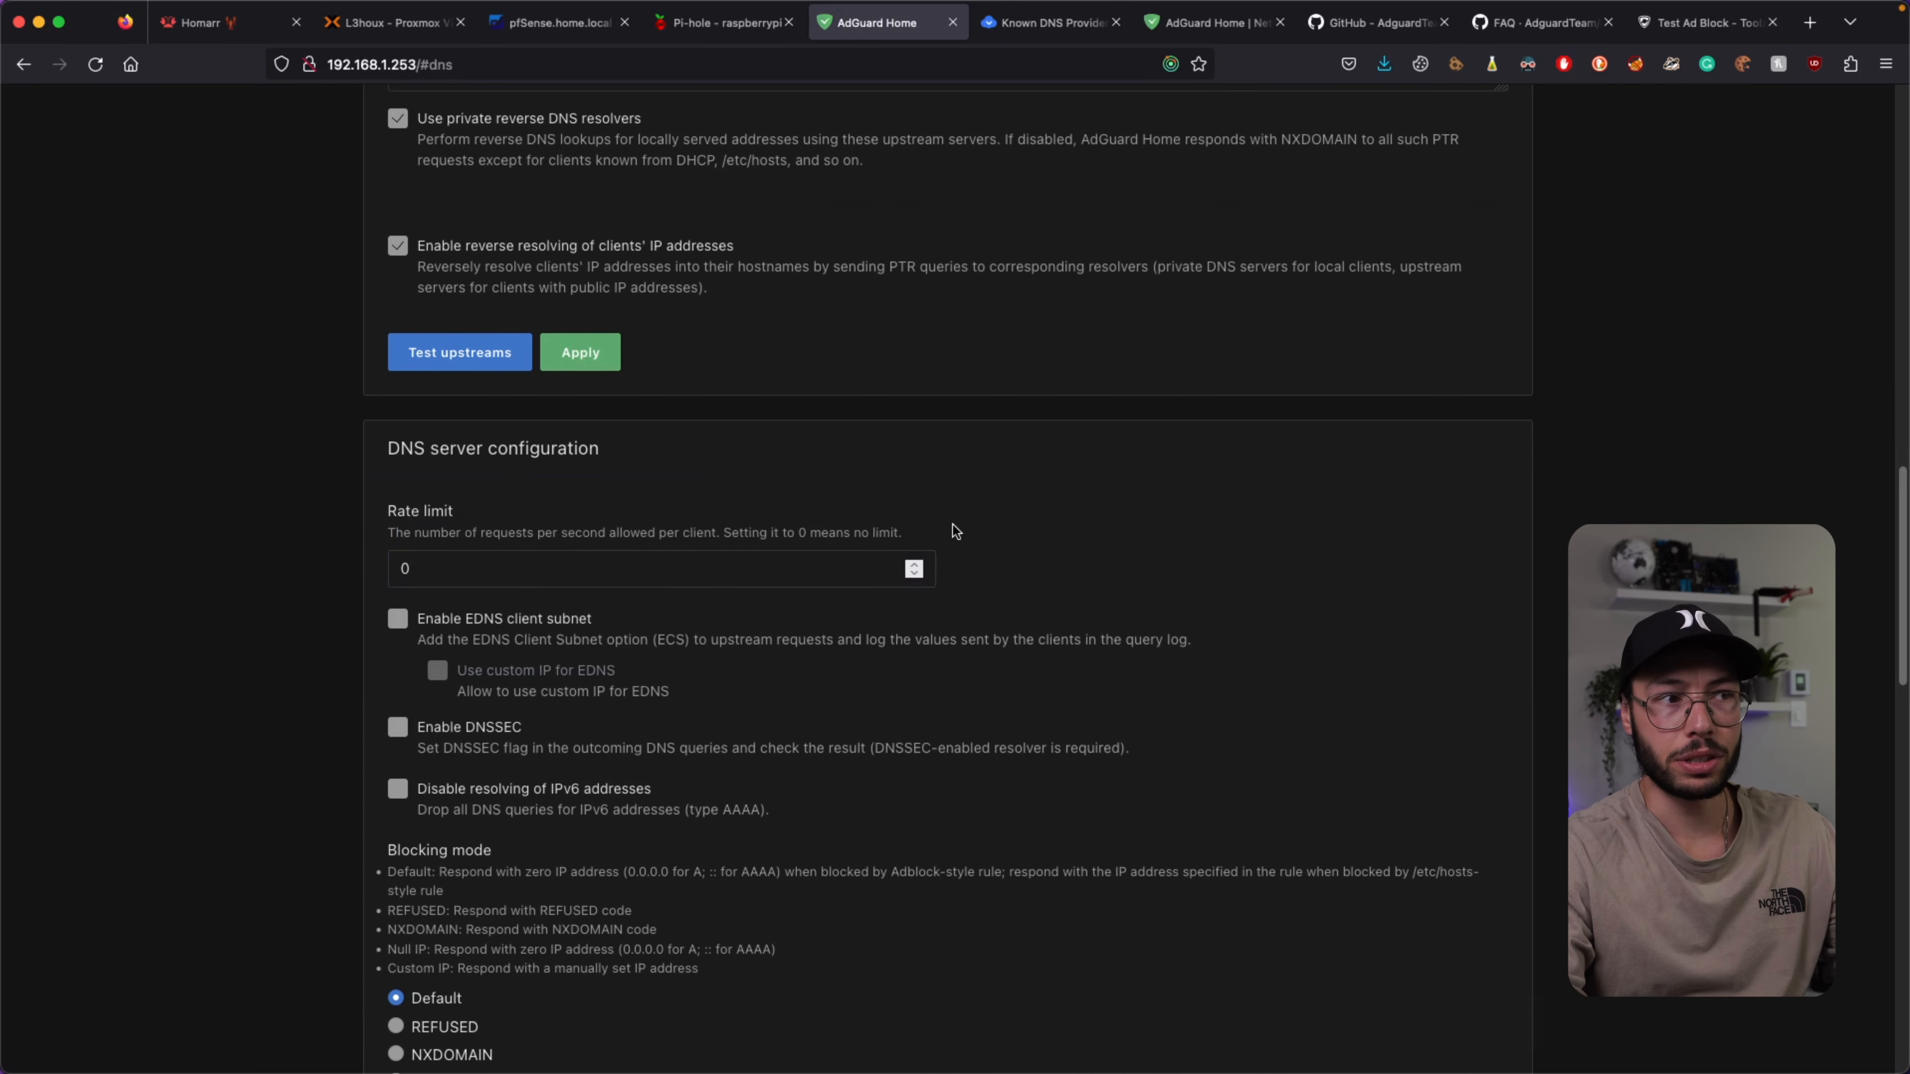
pyautogui.scroll(-2, 954, 531)
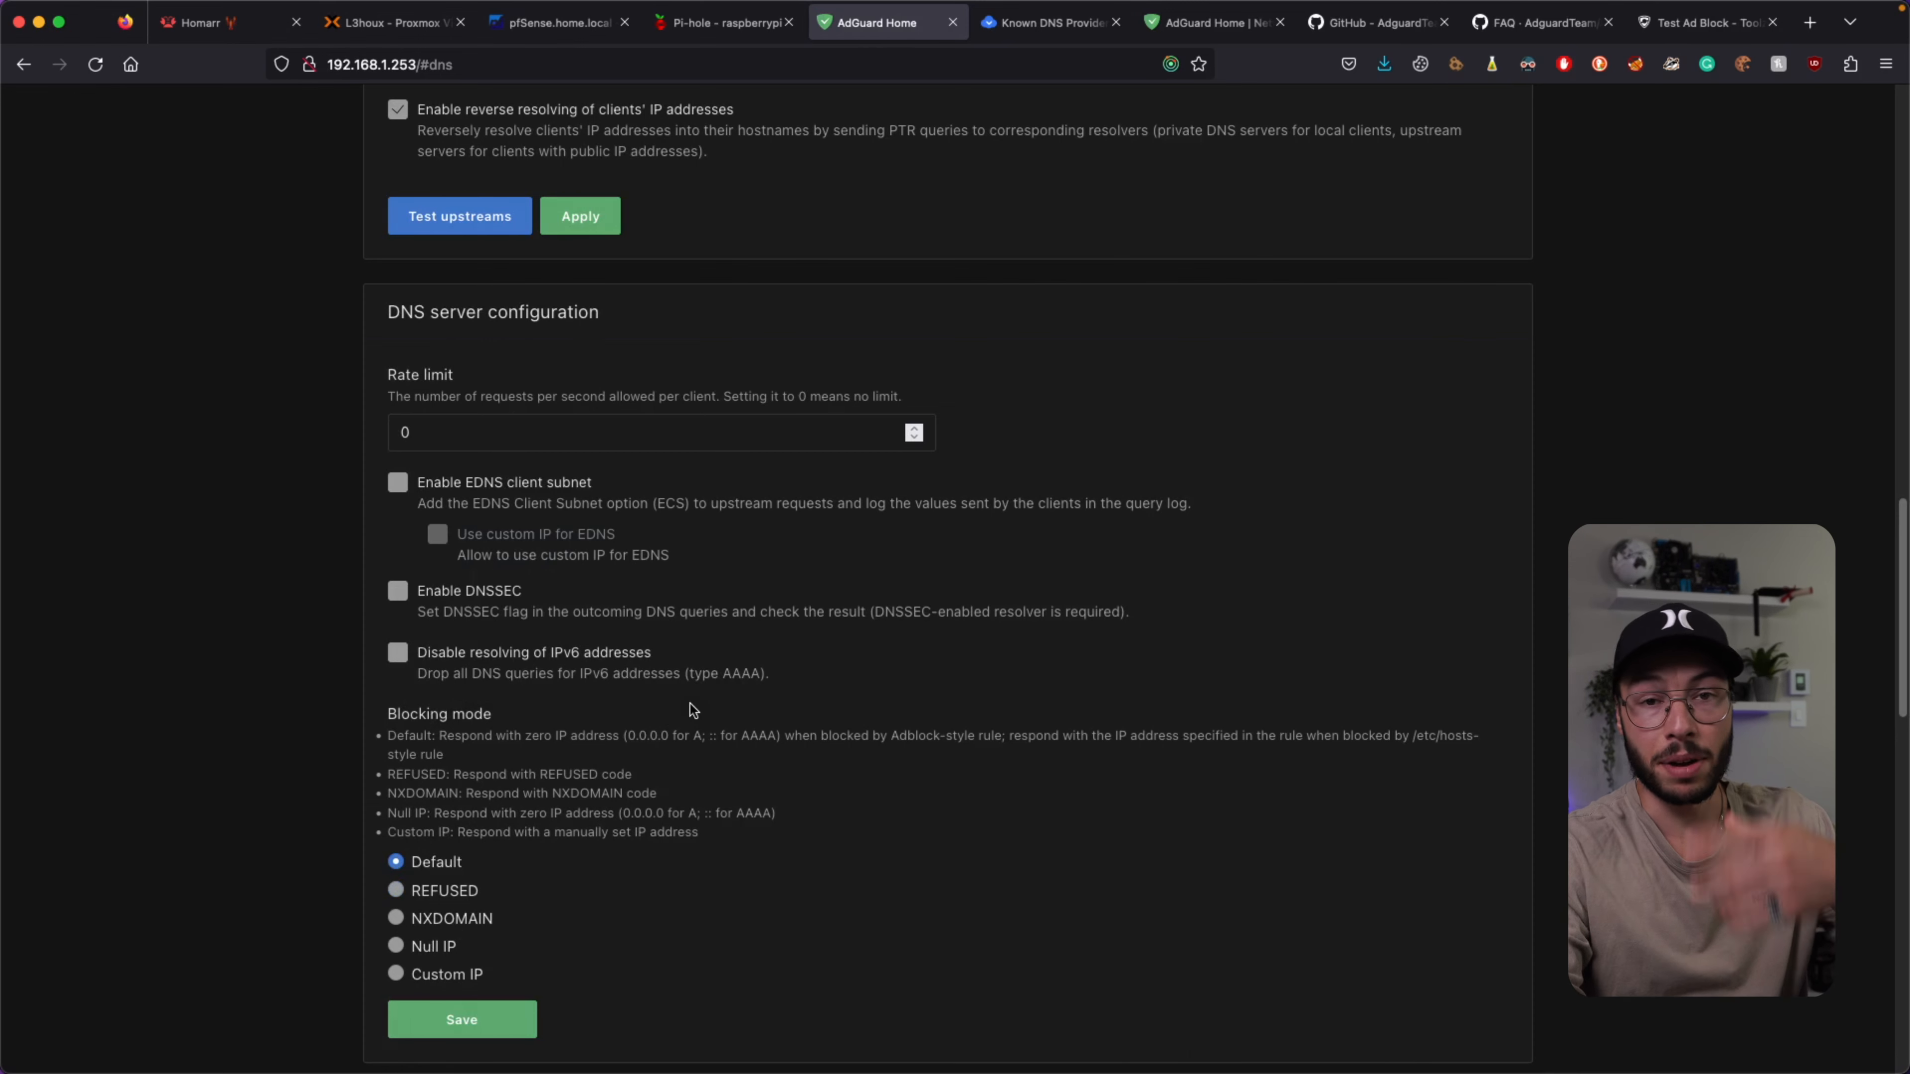
pyautogui.scroll(-5, 251, 681)
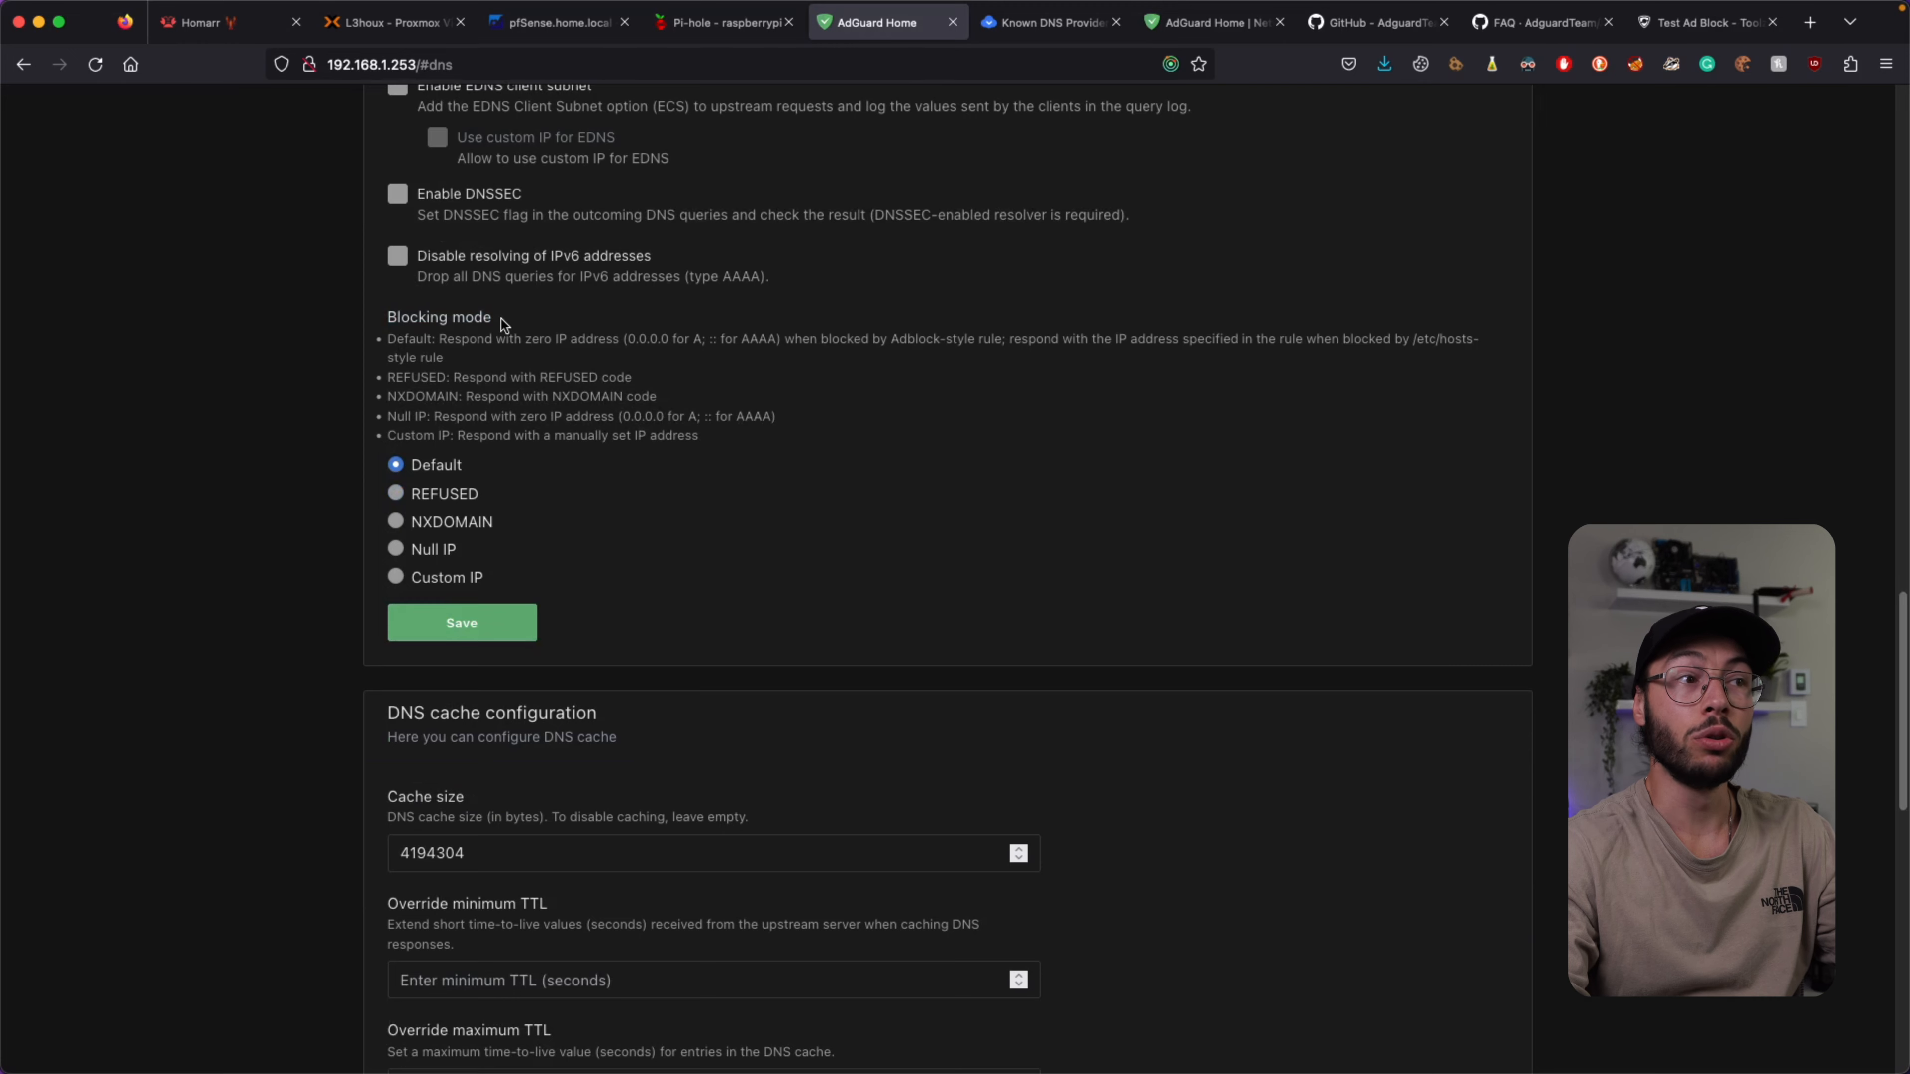
pyautogui.scroll(2, 501, 320)
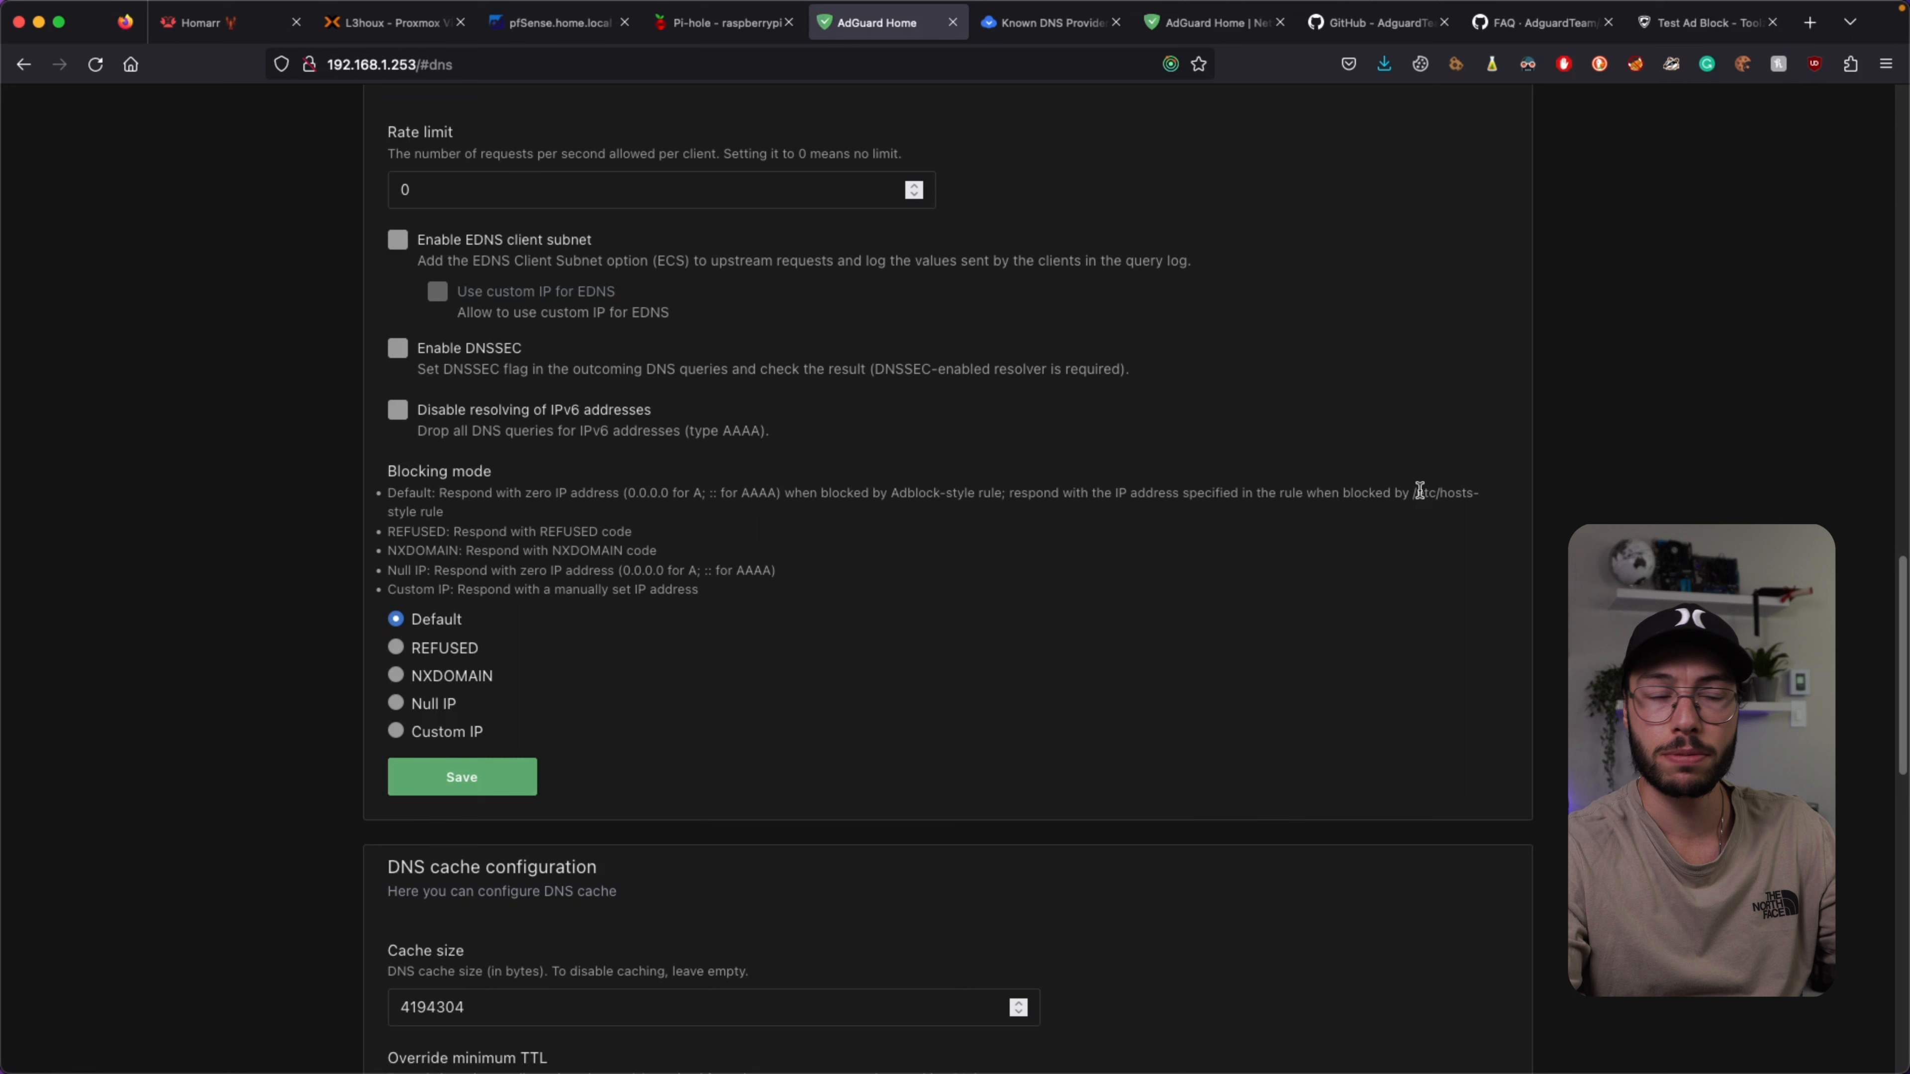
pyautogui.moveTo(395, 589); pyautogui.dragTo(641, 590)
pyautogui.click(712, 590)
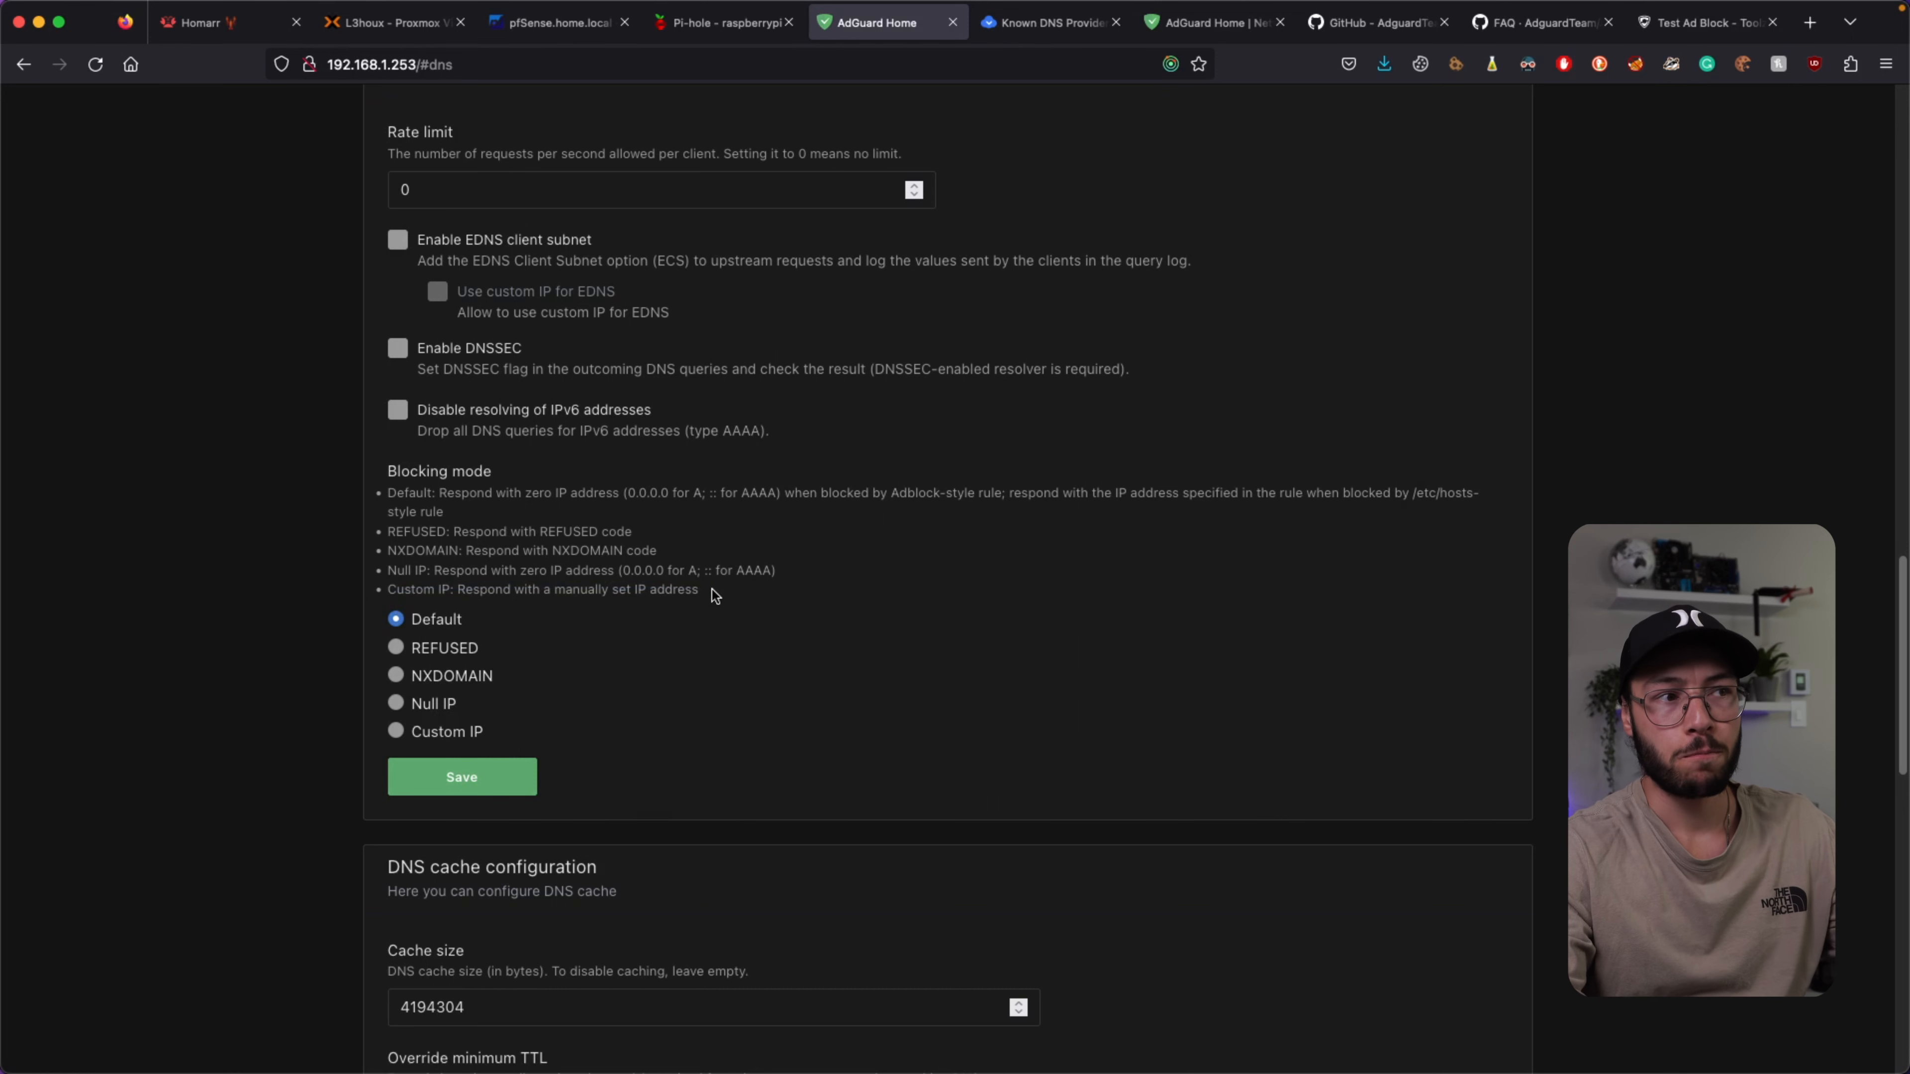
pyautogui.click(395, 731)
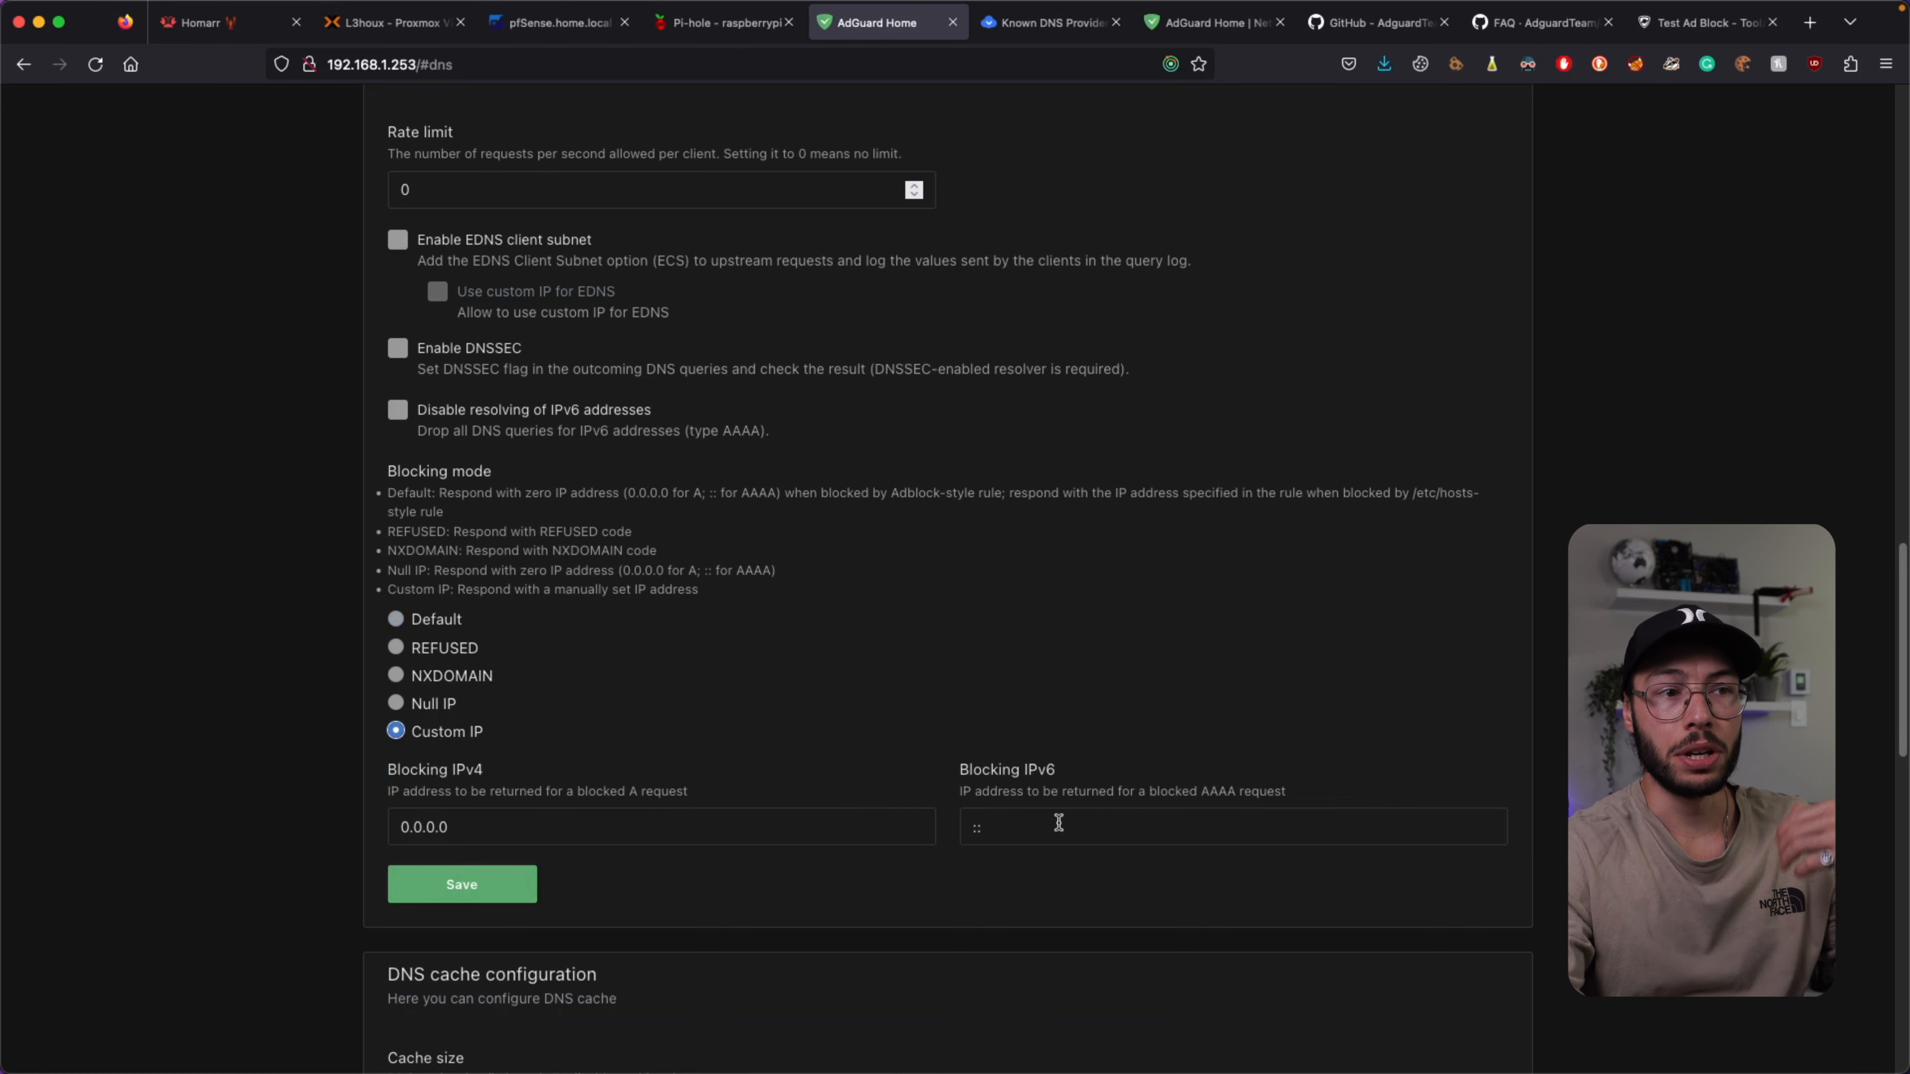
pyautogui.click(422, 623)
pyautogui.click(460, 784)
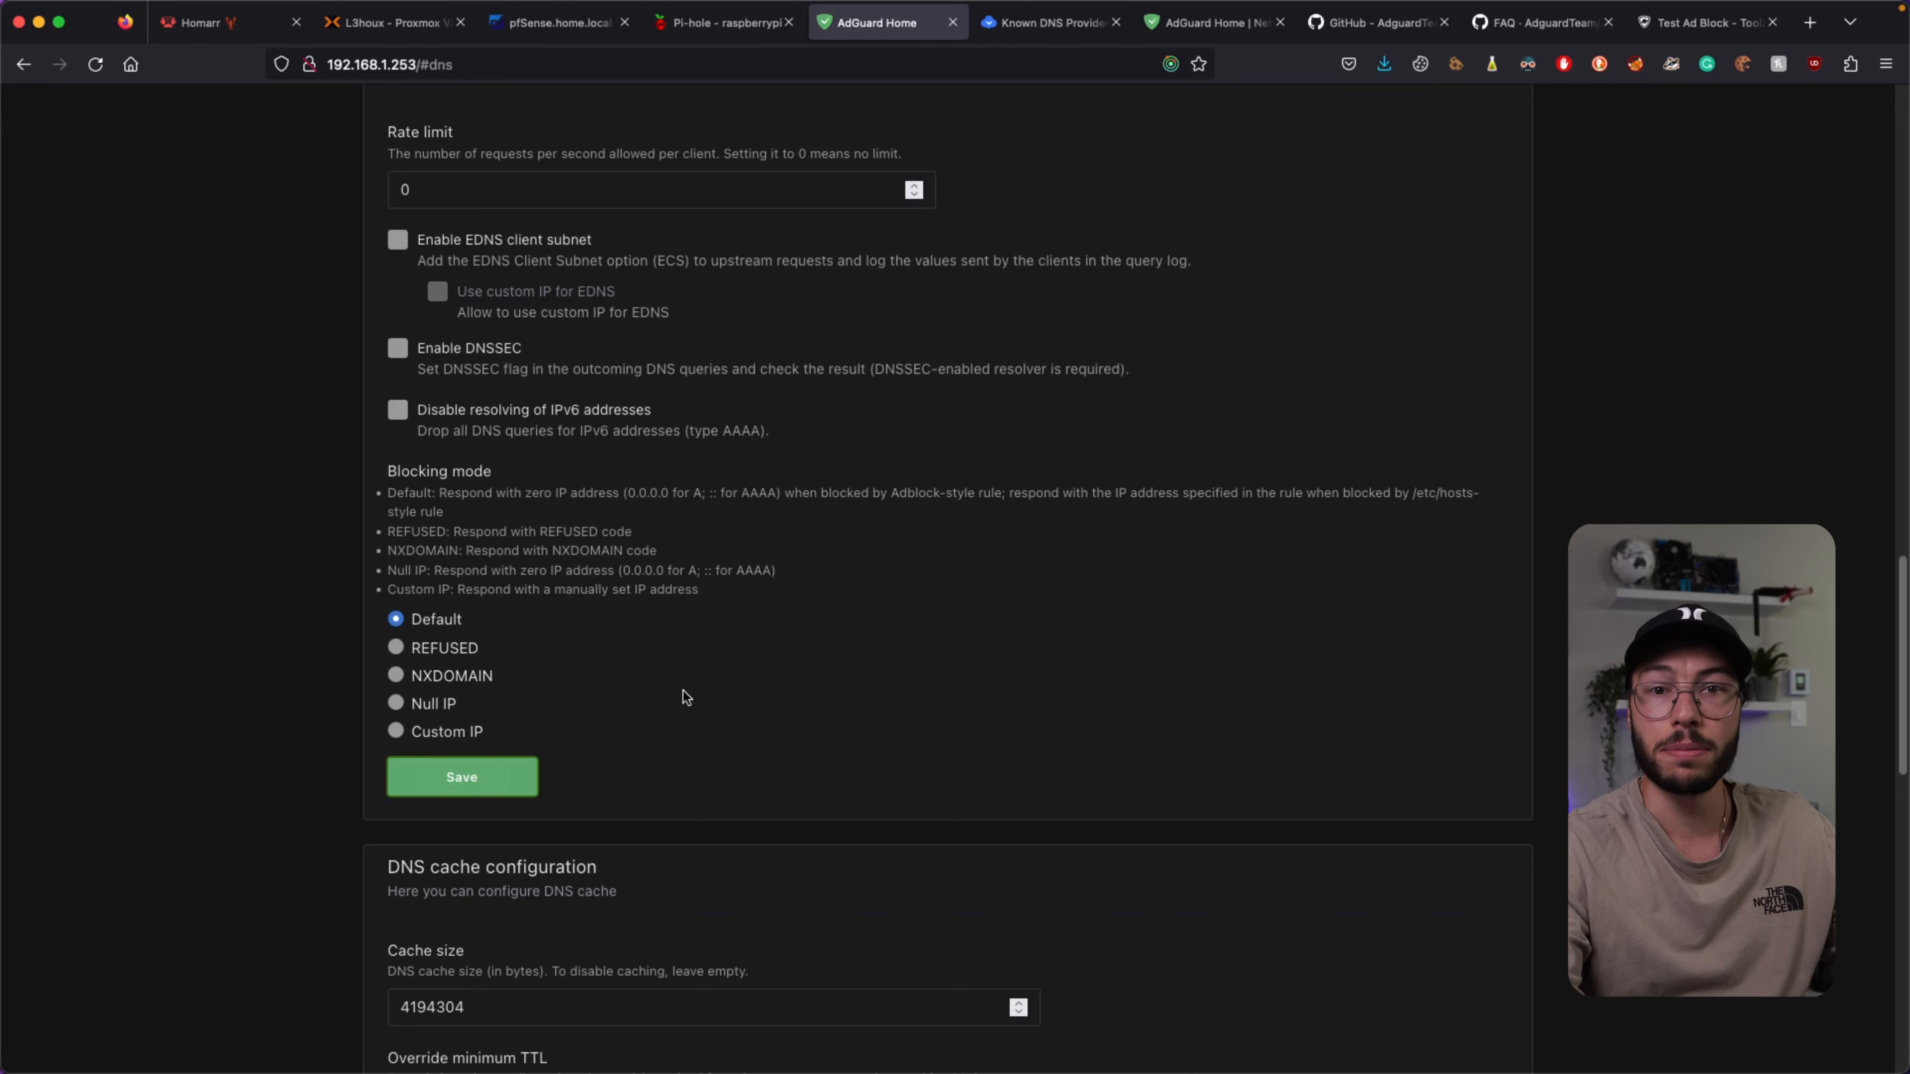
pyautogui.scroll(-3, 683, 696)
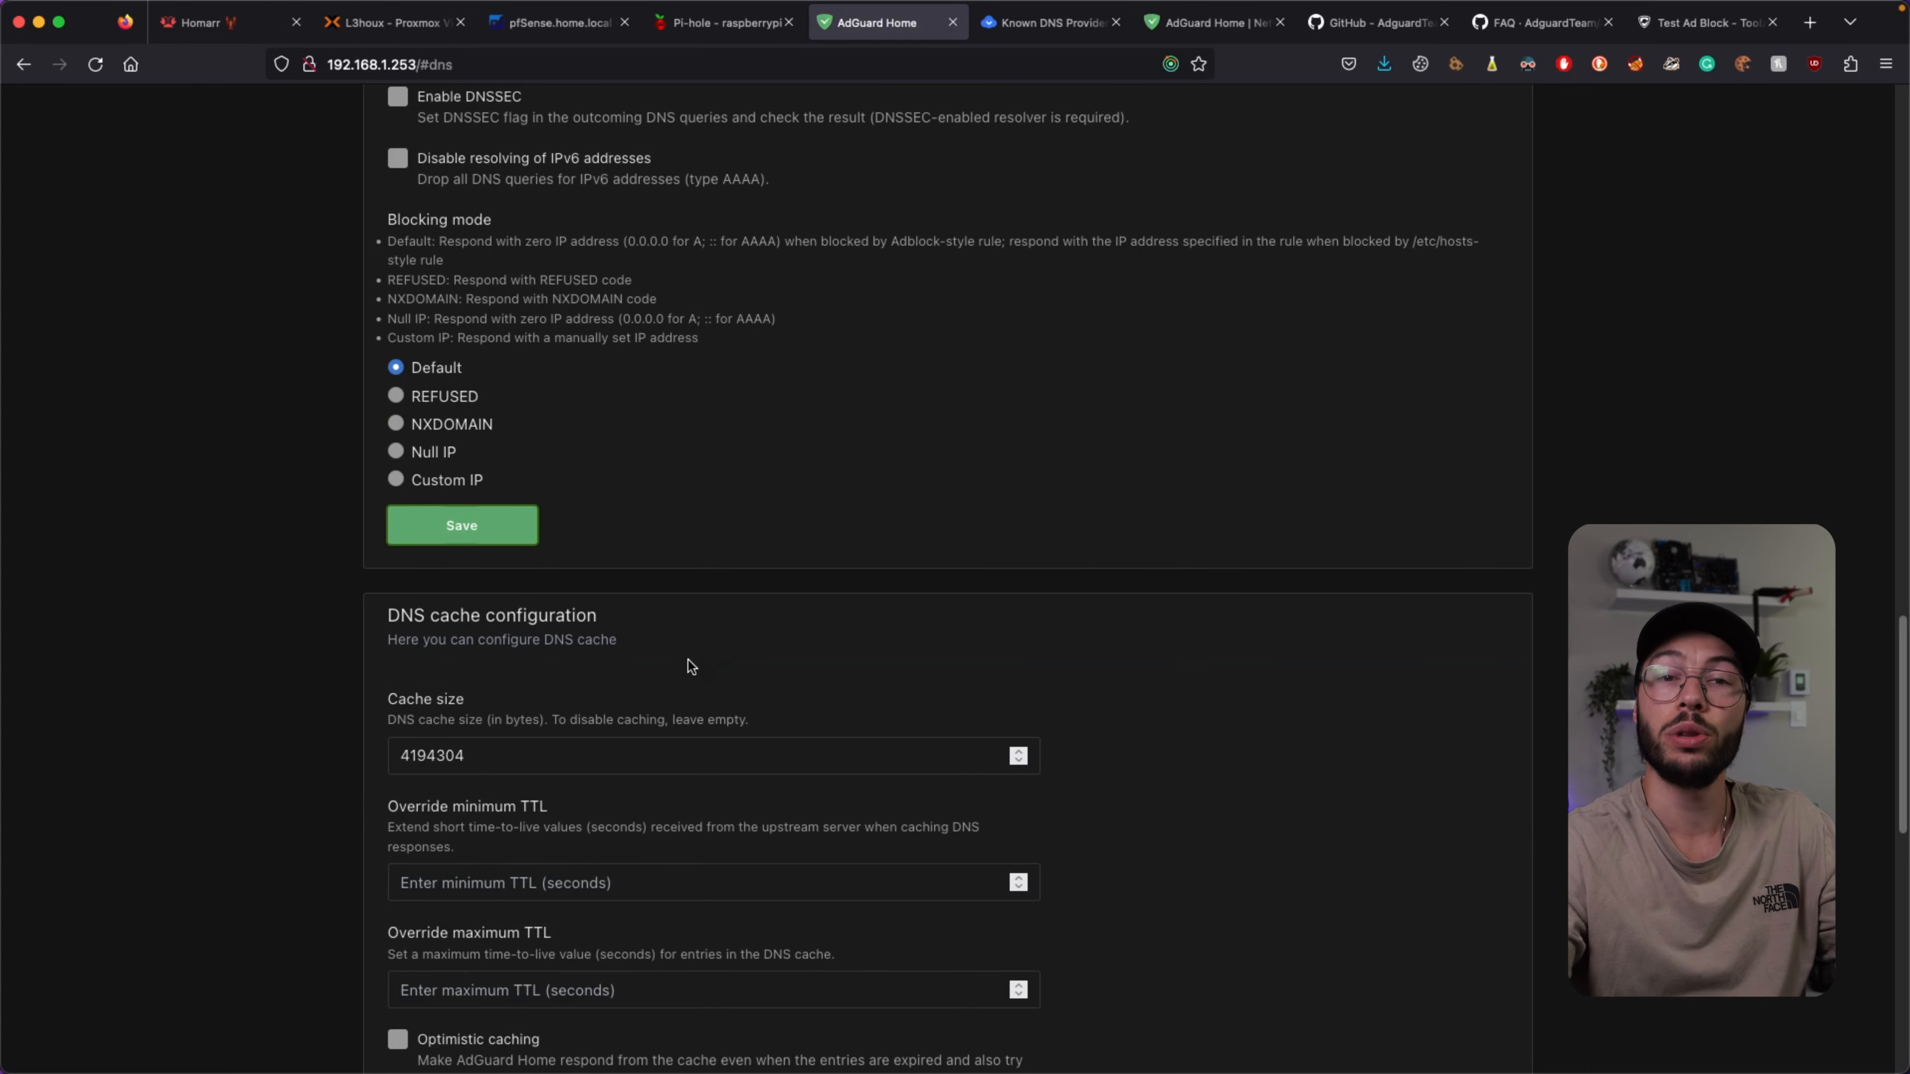
# Leave the allowed and disallowed clients lists empty and save the access settings.
pyautogui.scroll(-2, 680, 654)
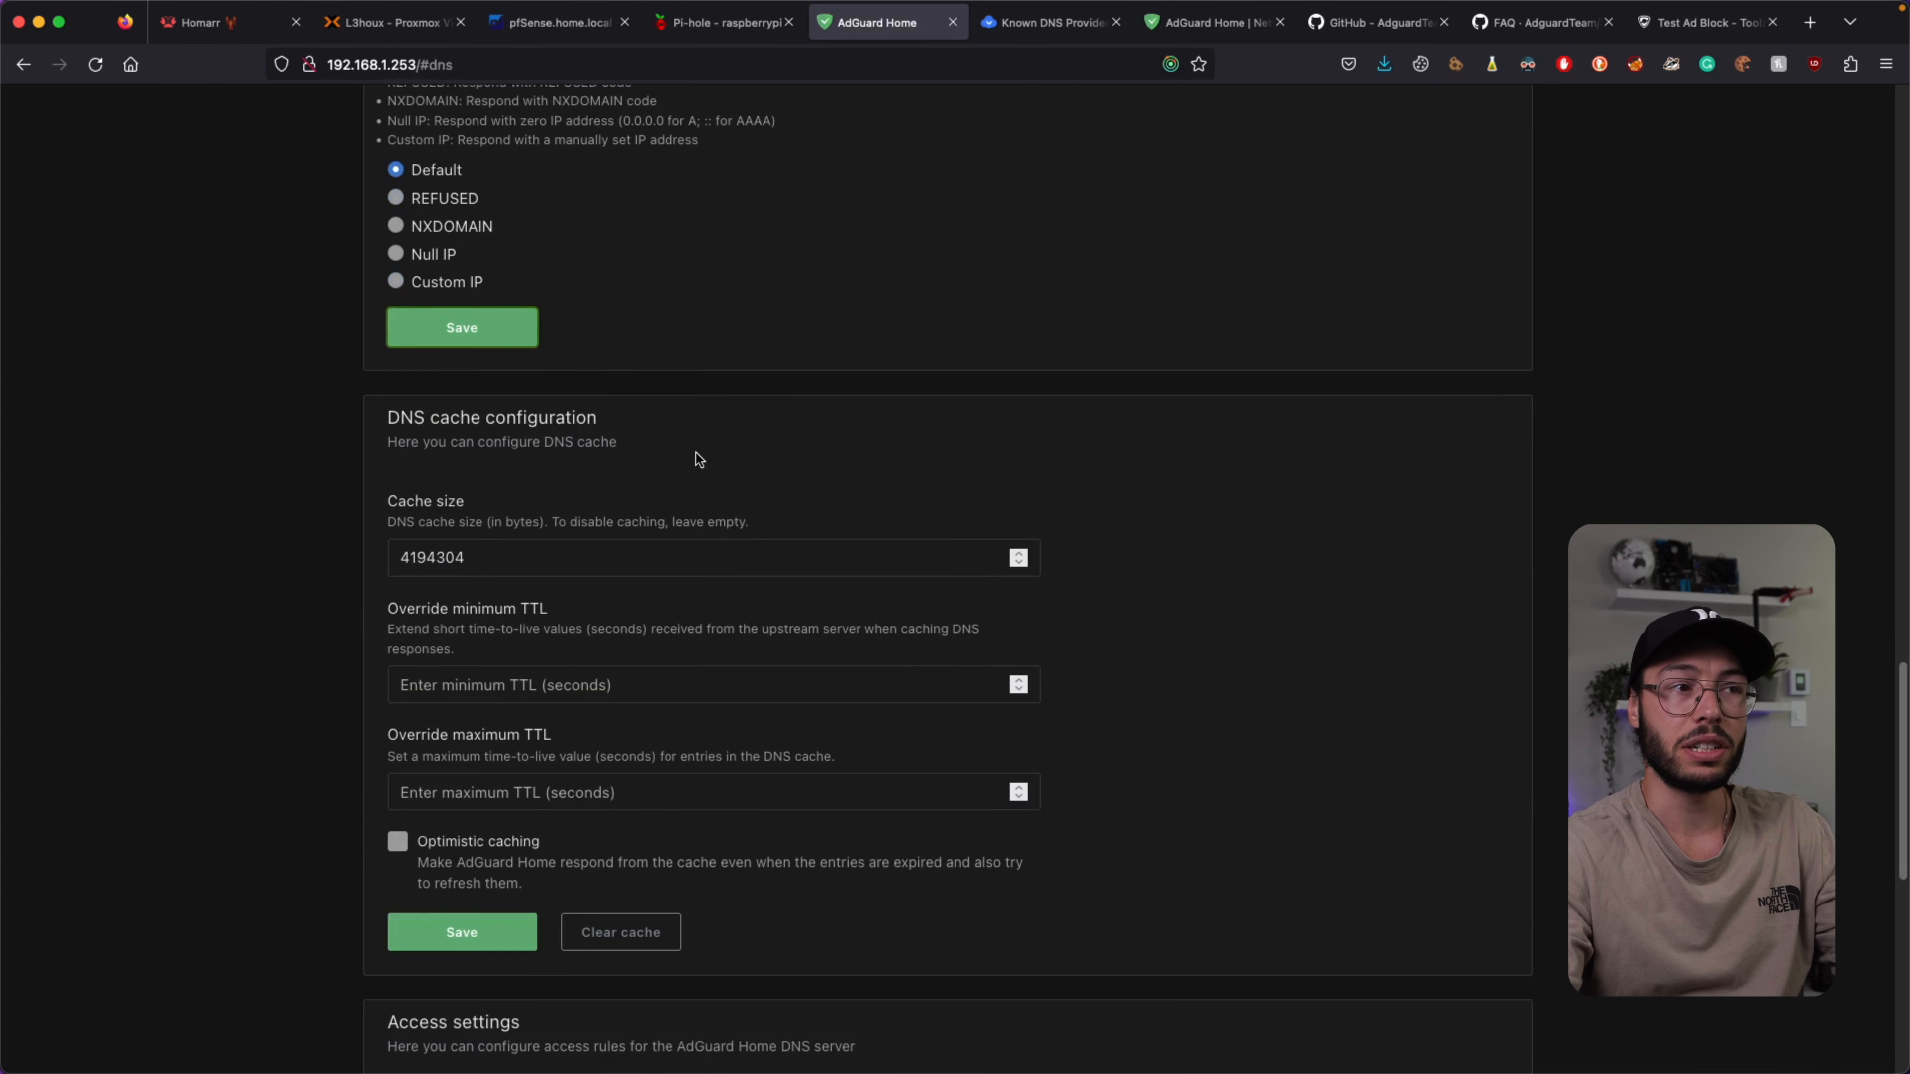
pyautogui.moveTo(383, 422); pyautogui.dragTo(749, 422)
pyautogui.click(749, 421)
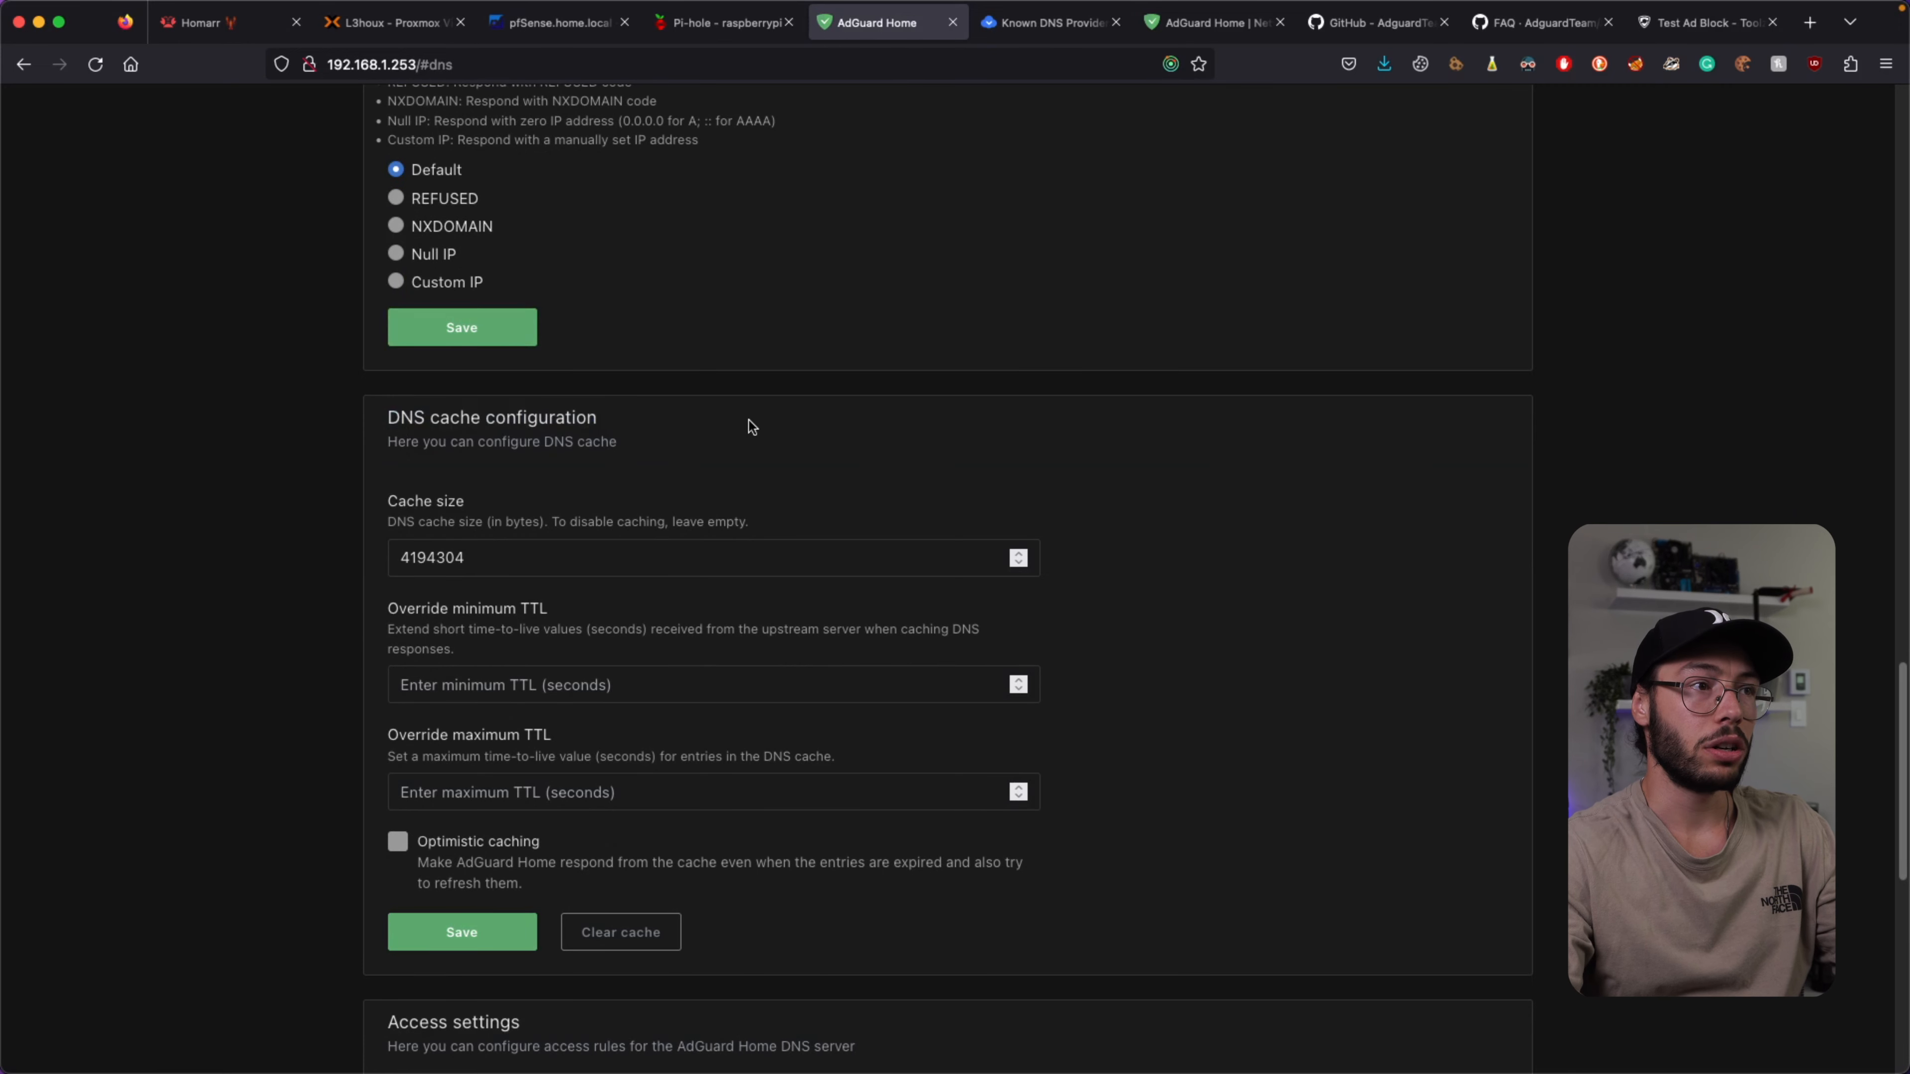
pyautogui.scroll(-1, 750, 421)
pyautogui.scroll(-3, 429, 820)
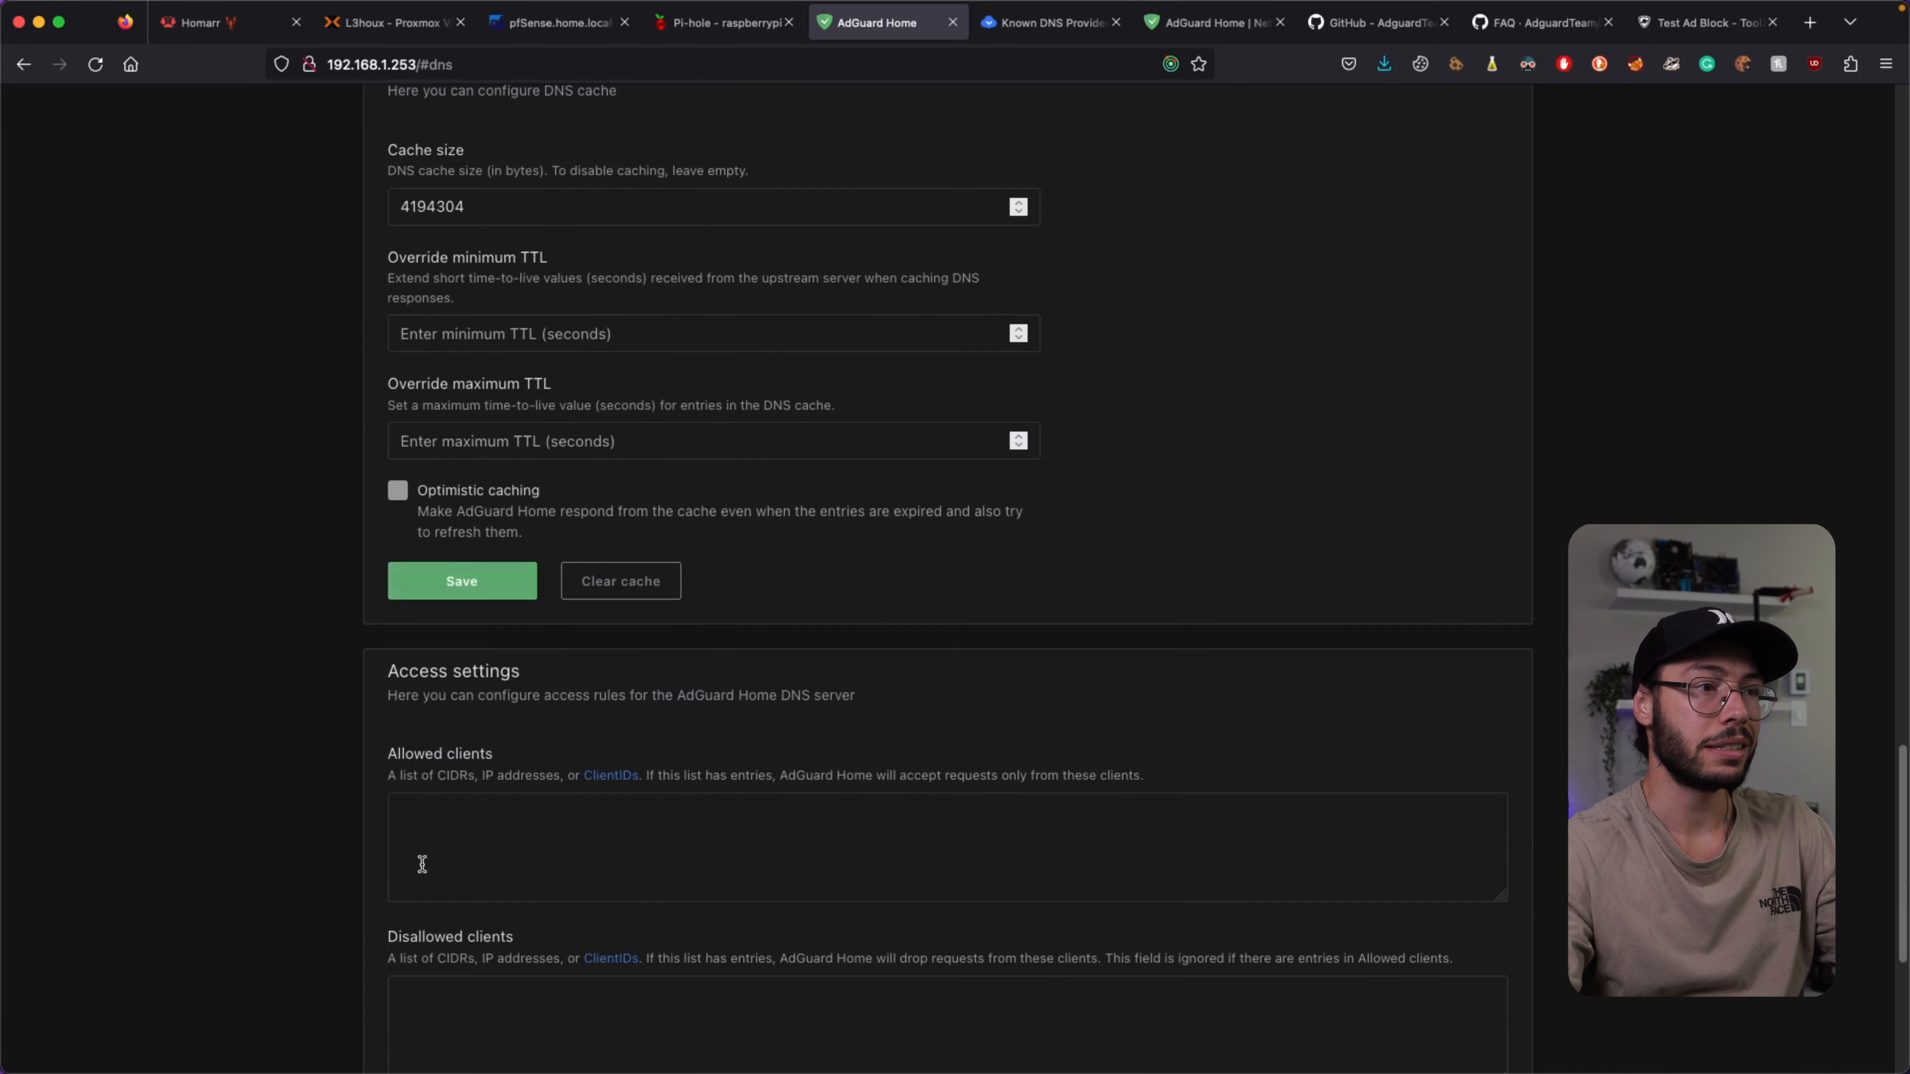
pyautogui.scroll(-4, 515, 702)
pyautogui.click(504, 569)
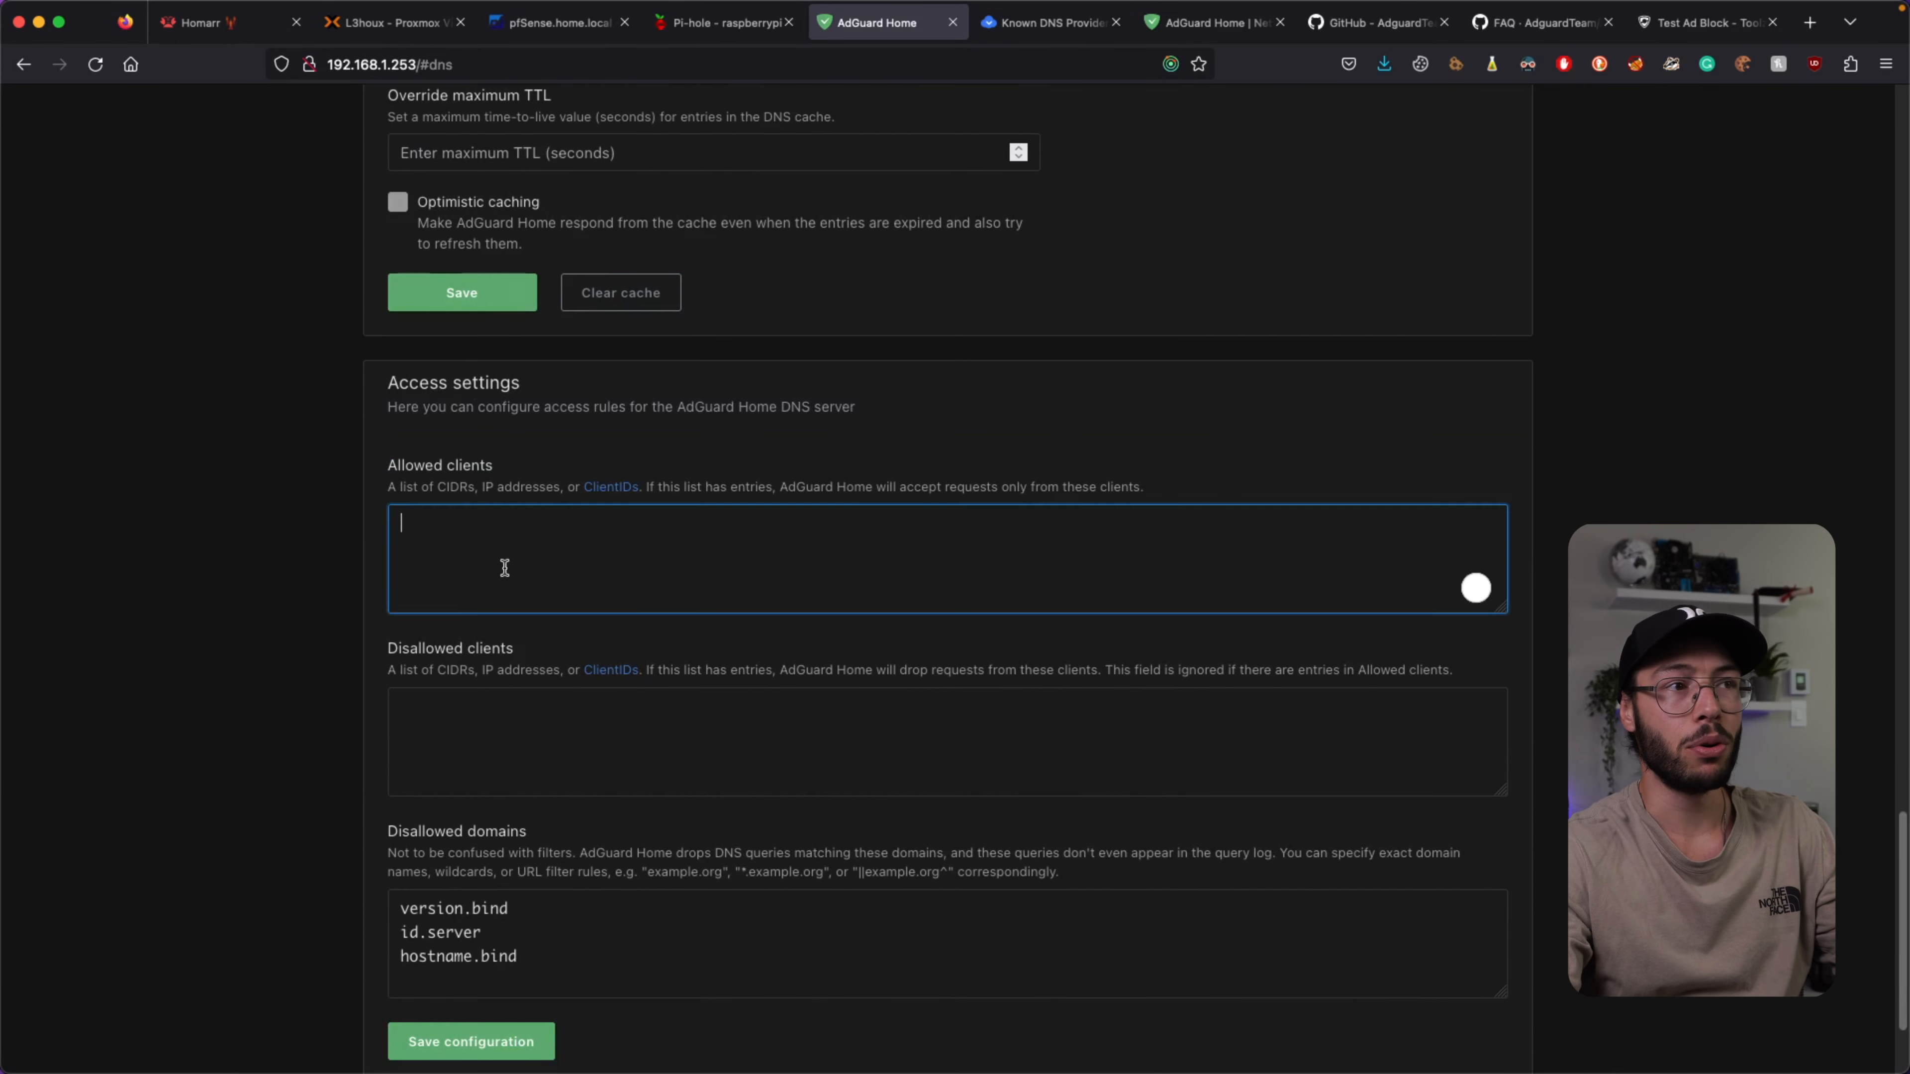
pyautogui.click(546, 688)
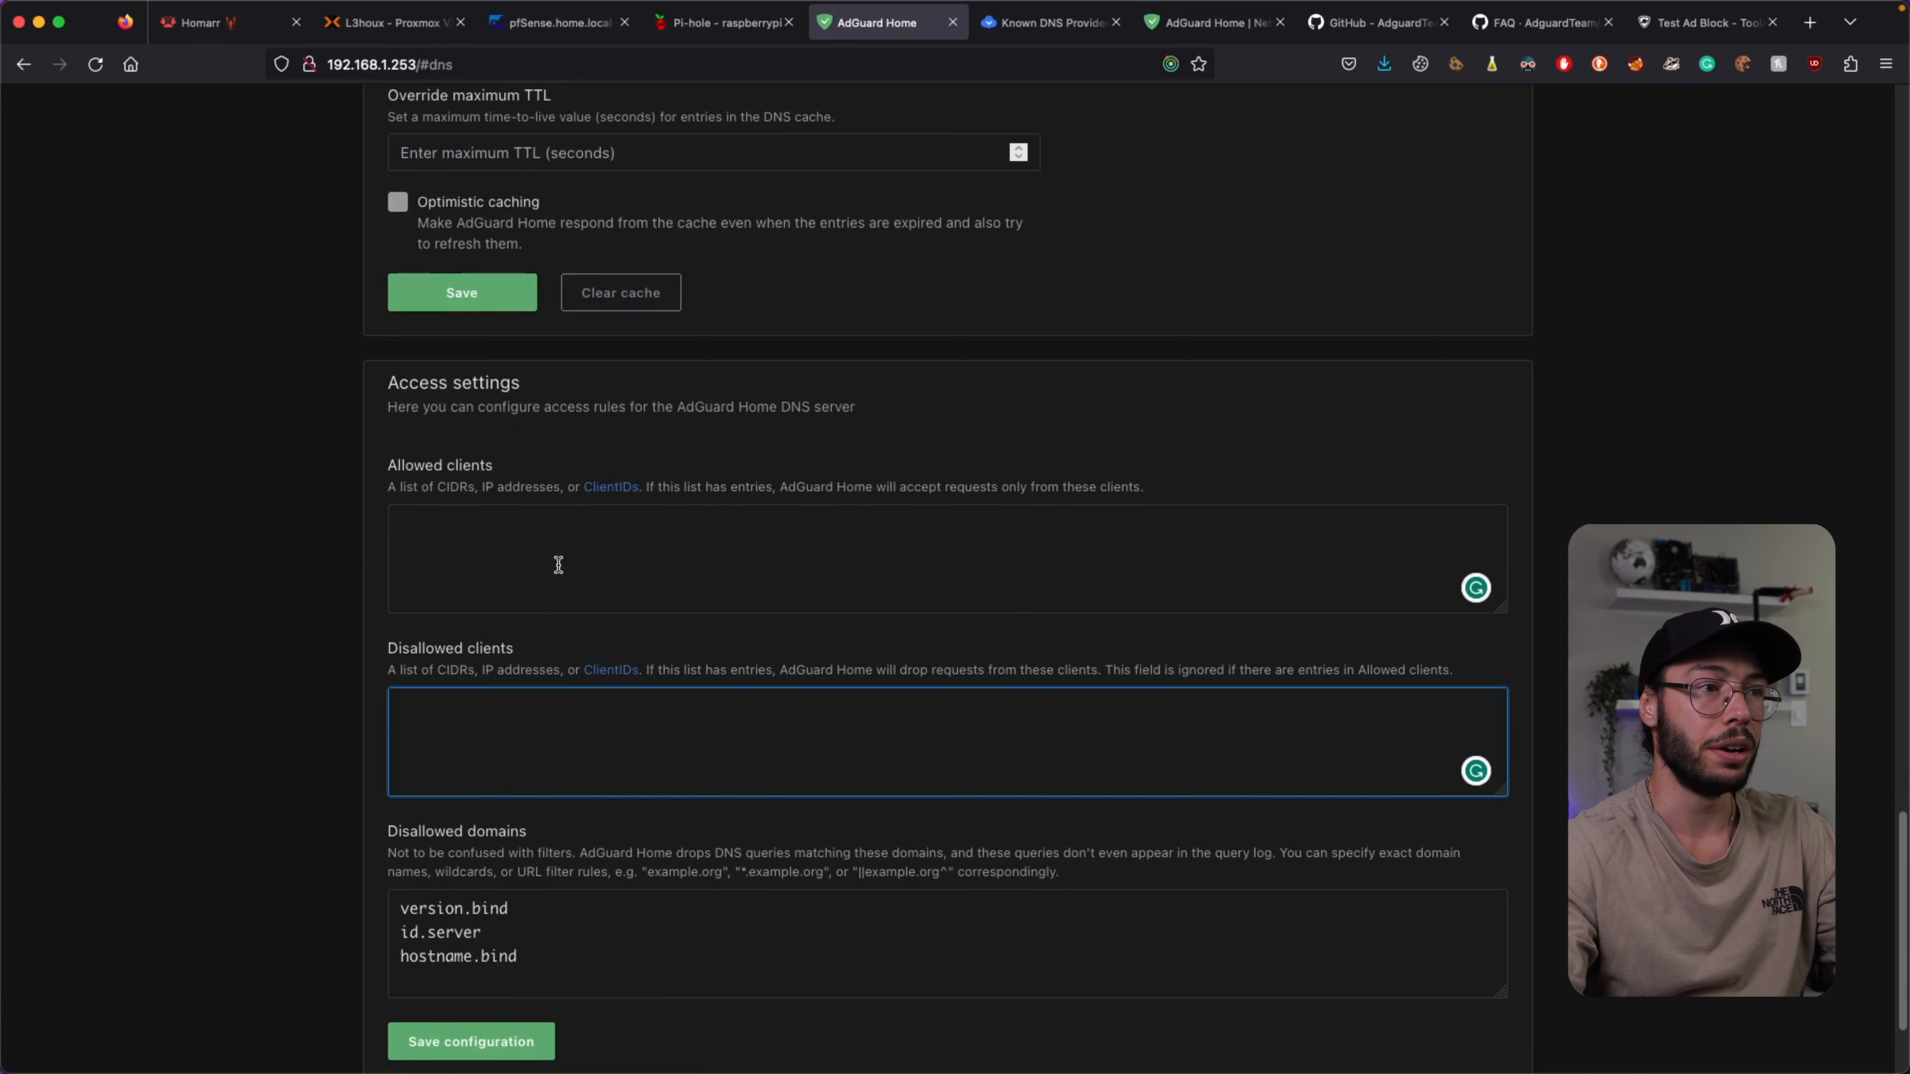
pyautogui.scroll(-2, 557, 563)
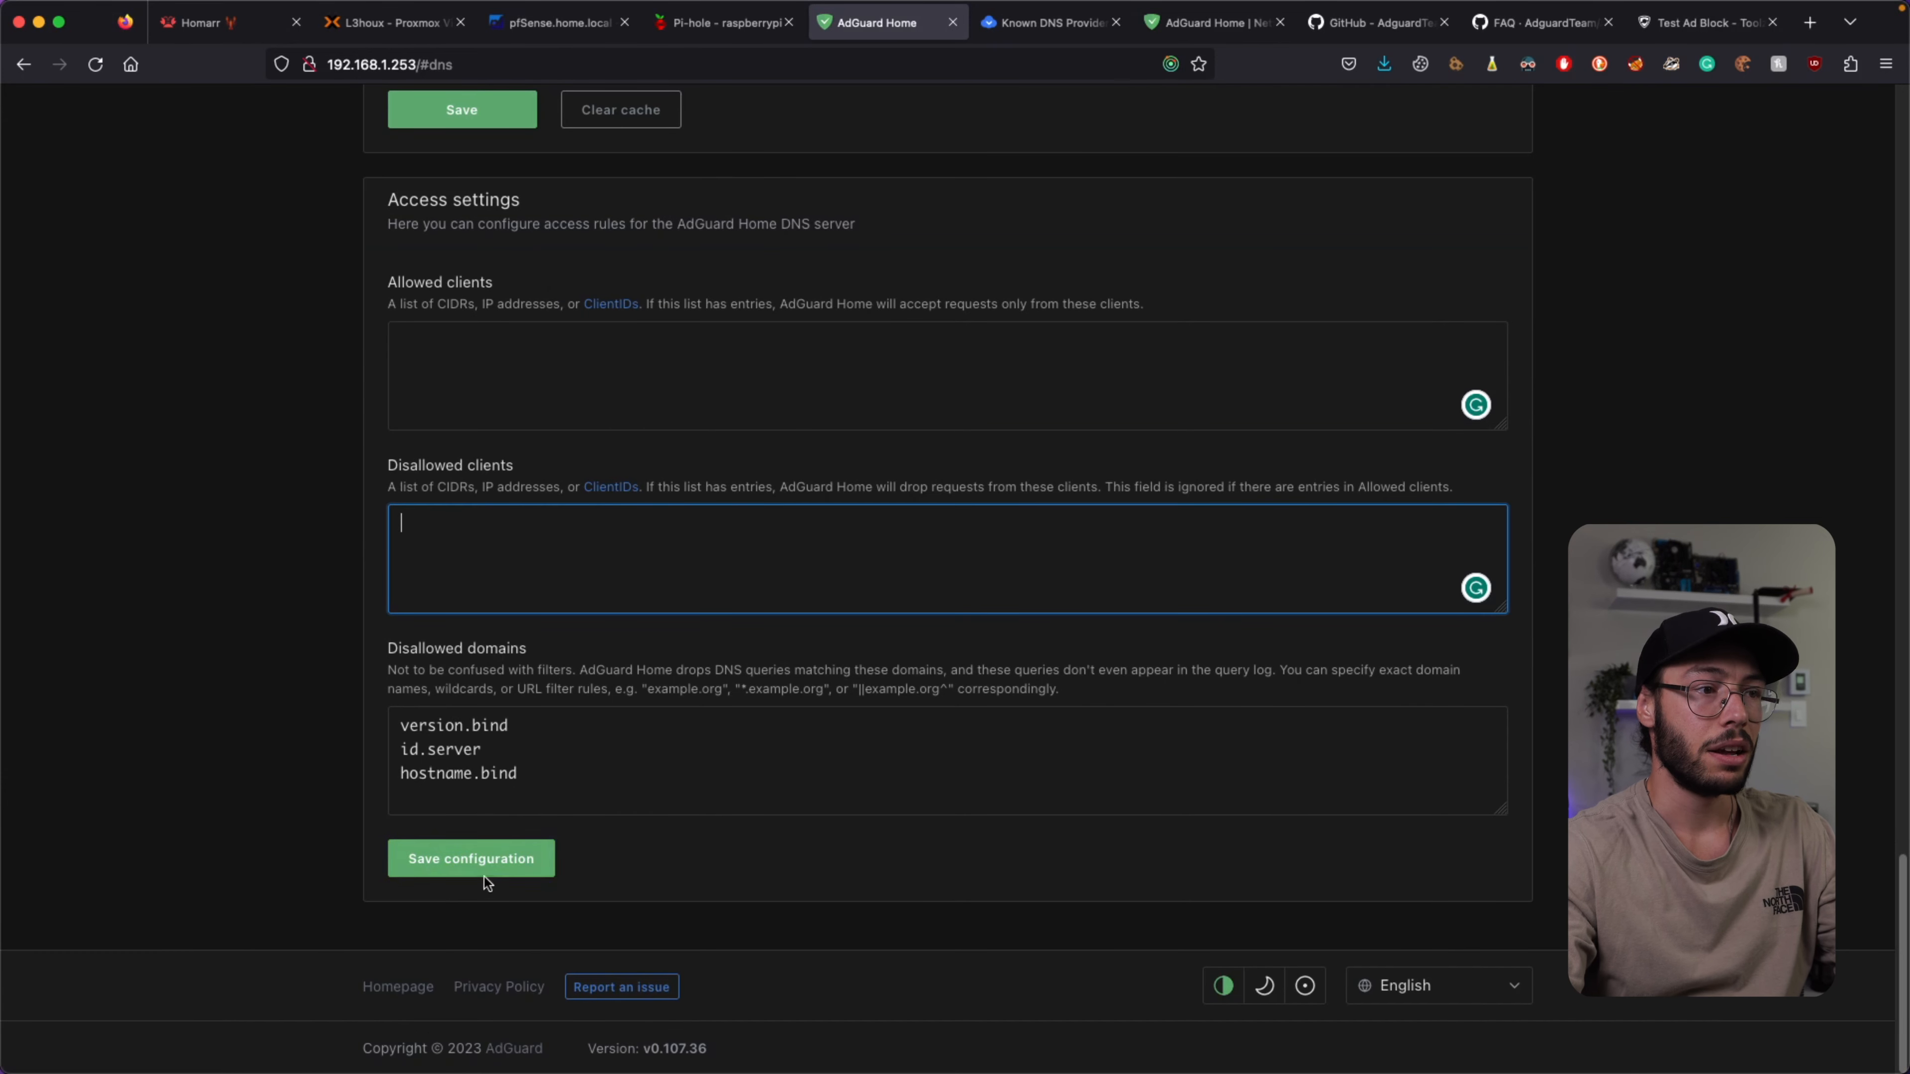
pyautogui.click(446, 877)
pyautogui.scroll(15, 588, 756)
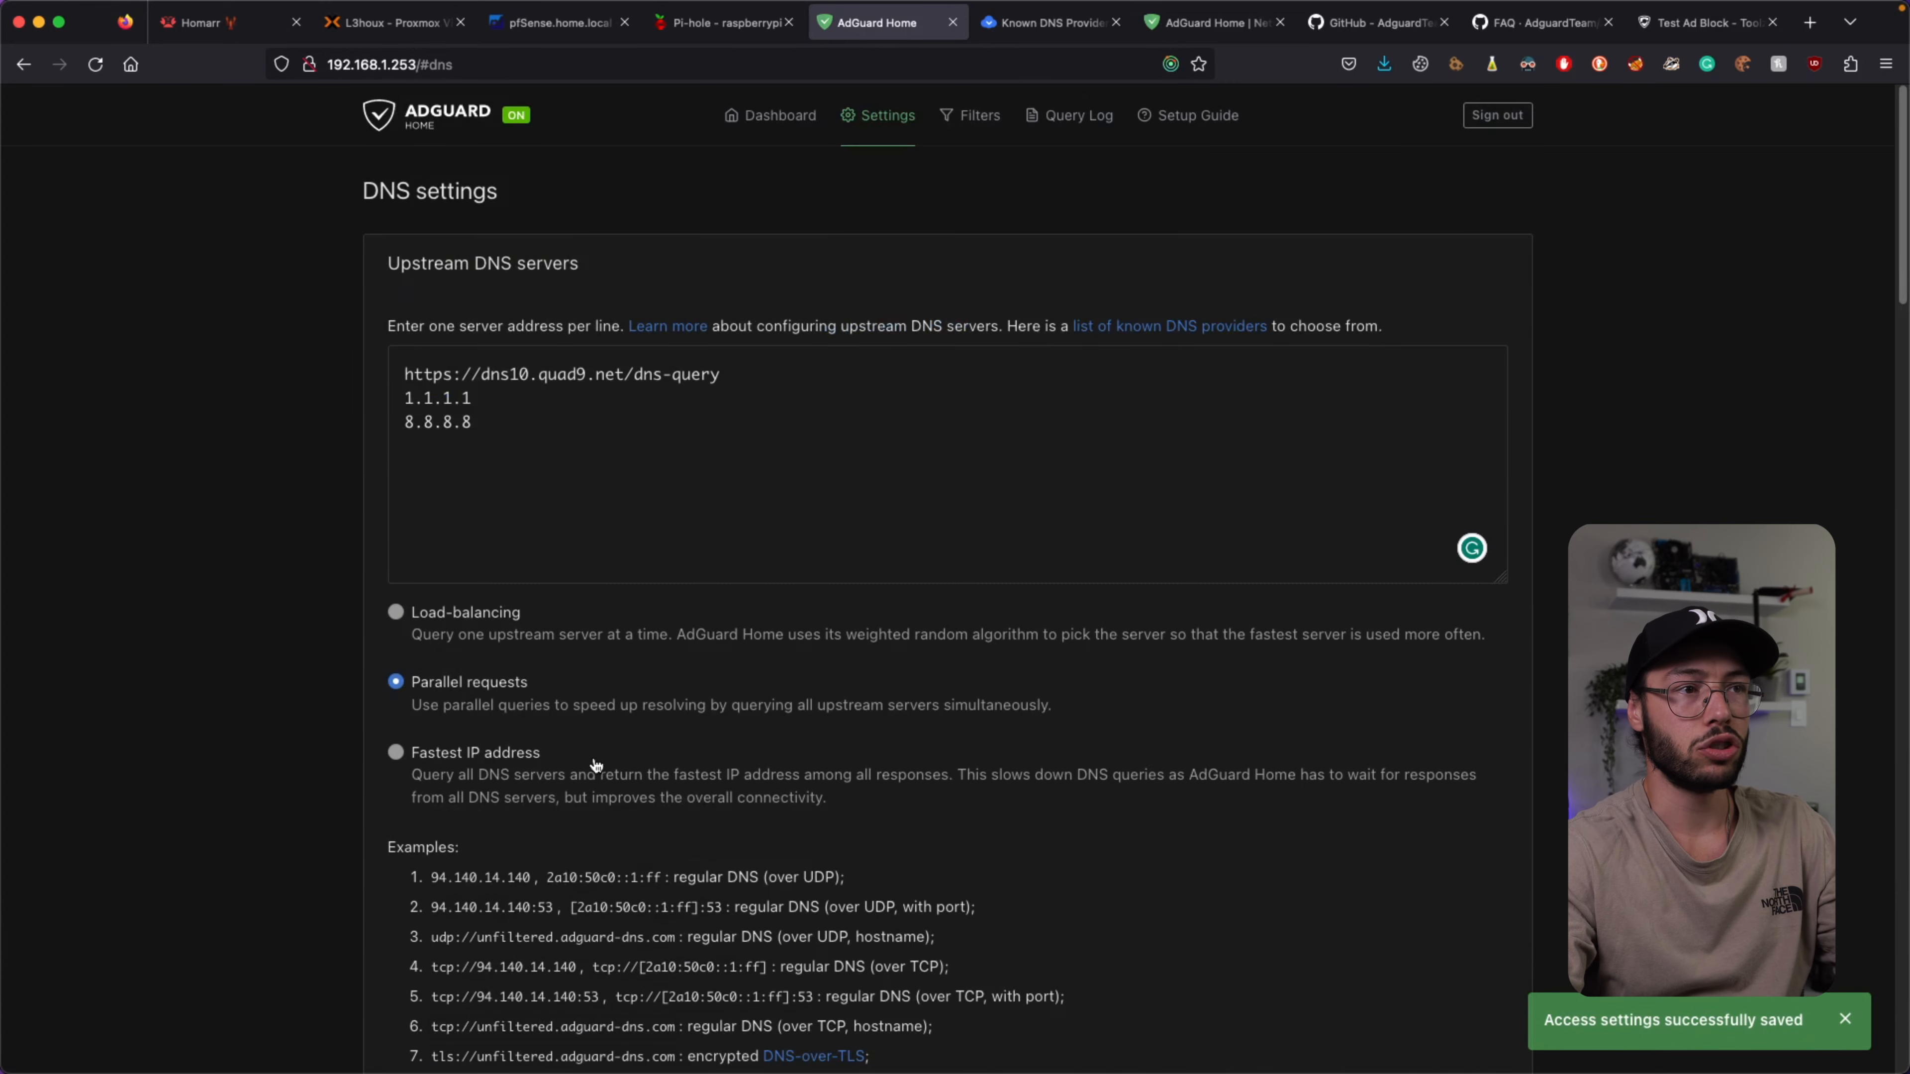
# Enable encryption and automatic redirect to HTTPS in Encryption settings.
pyautogui.moveTo(880, 121)
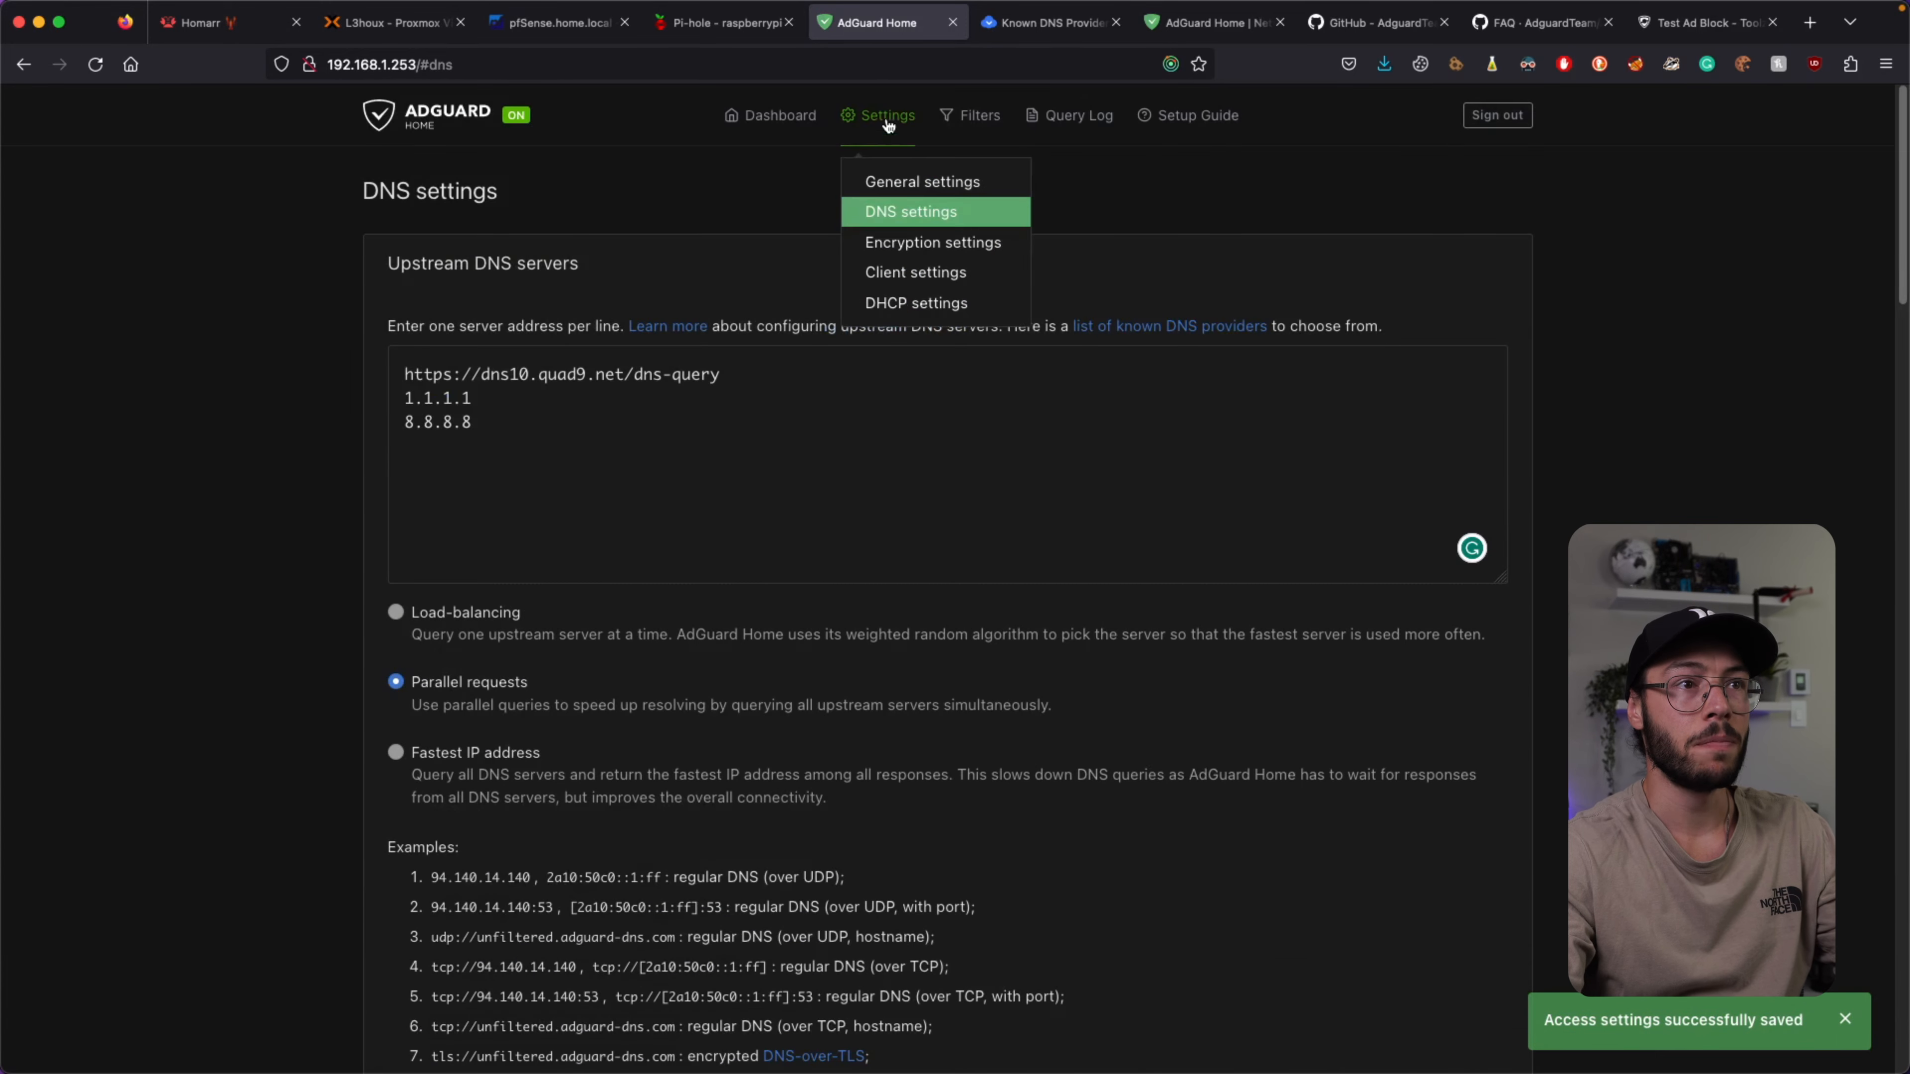
pyautogui.click(910, 243)
pyautogui.scroll(-2, 802, 252)
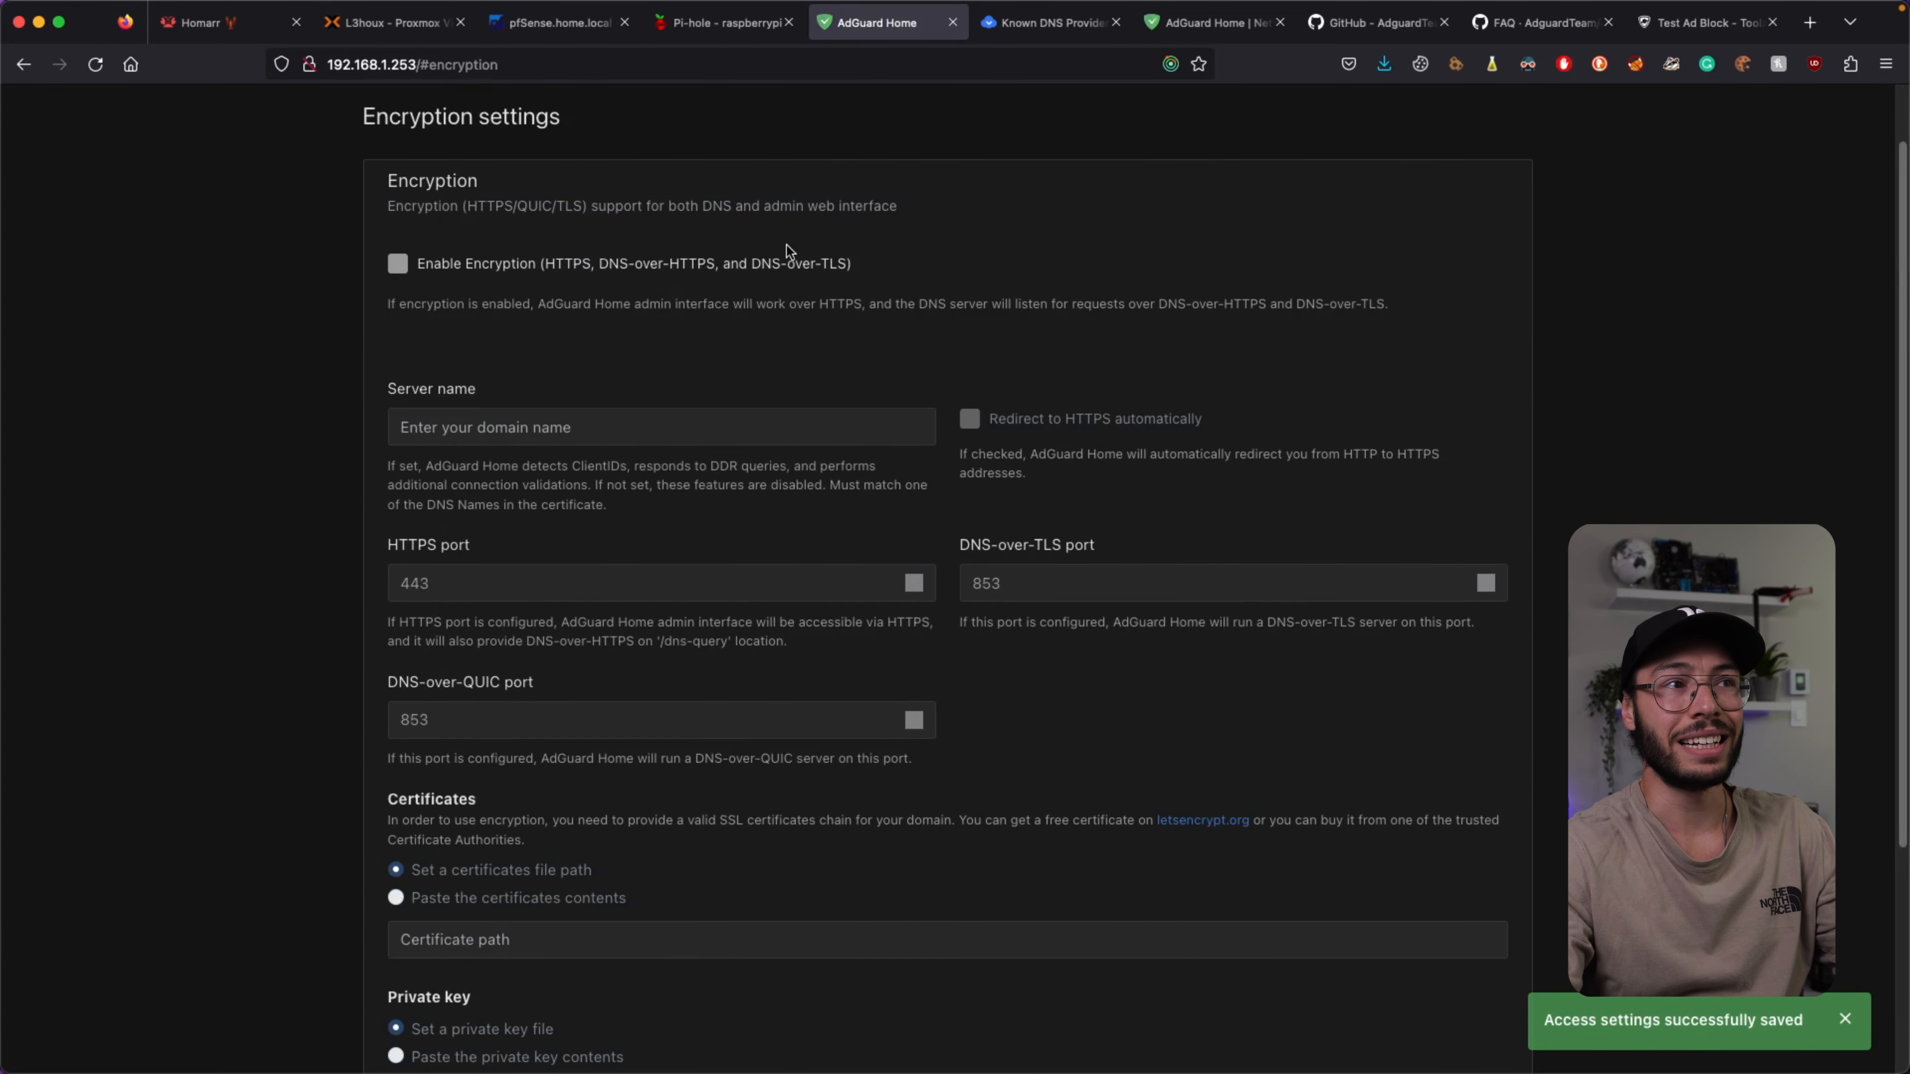
pyautogui.click(397, 264)
pyautogui.scroll(-1, 591, 276)
pyautogui.scroll(-2, 591, 276)
pyautogui.click(548, 397)
pyautogui.click(1021, 386)
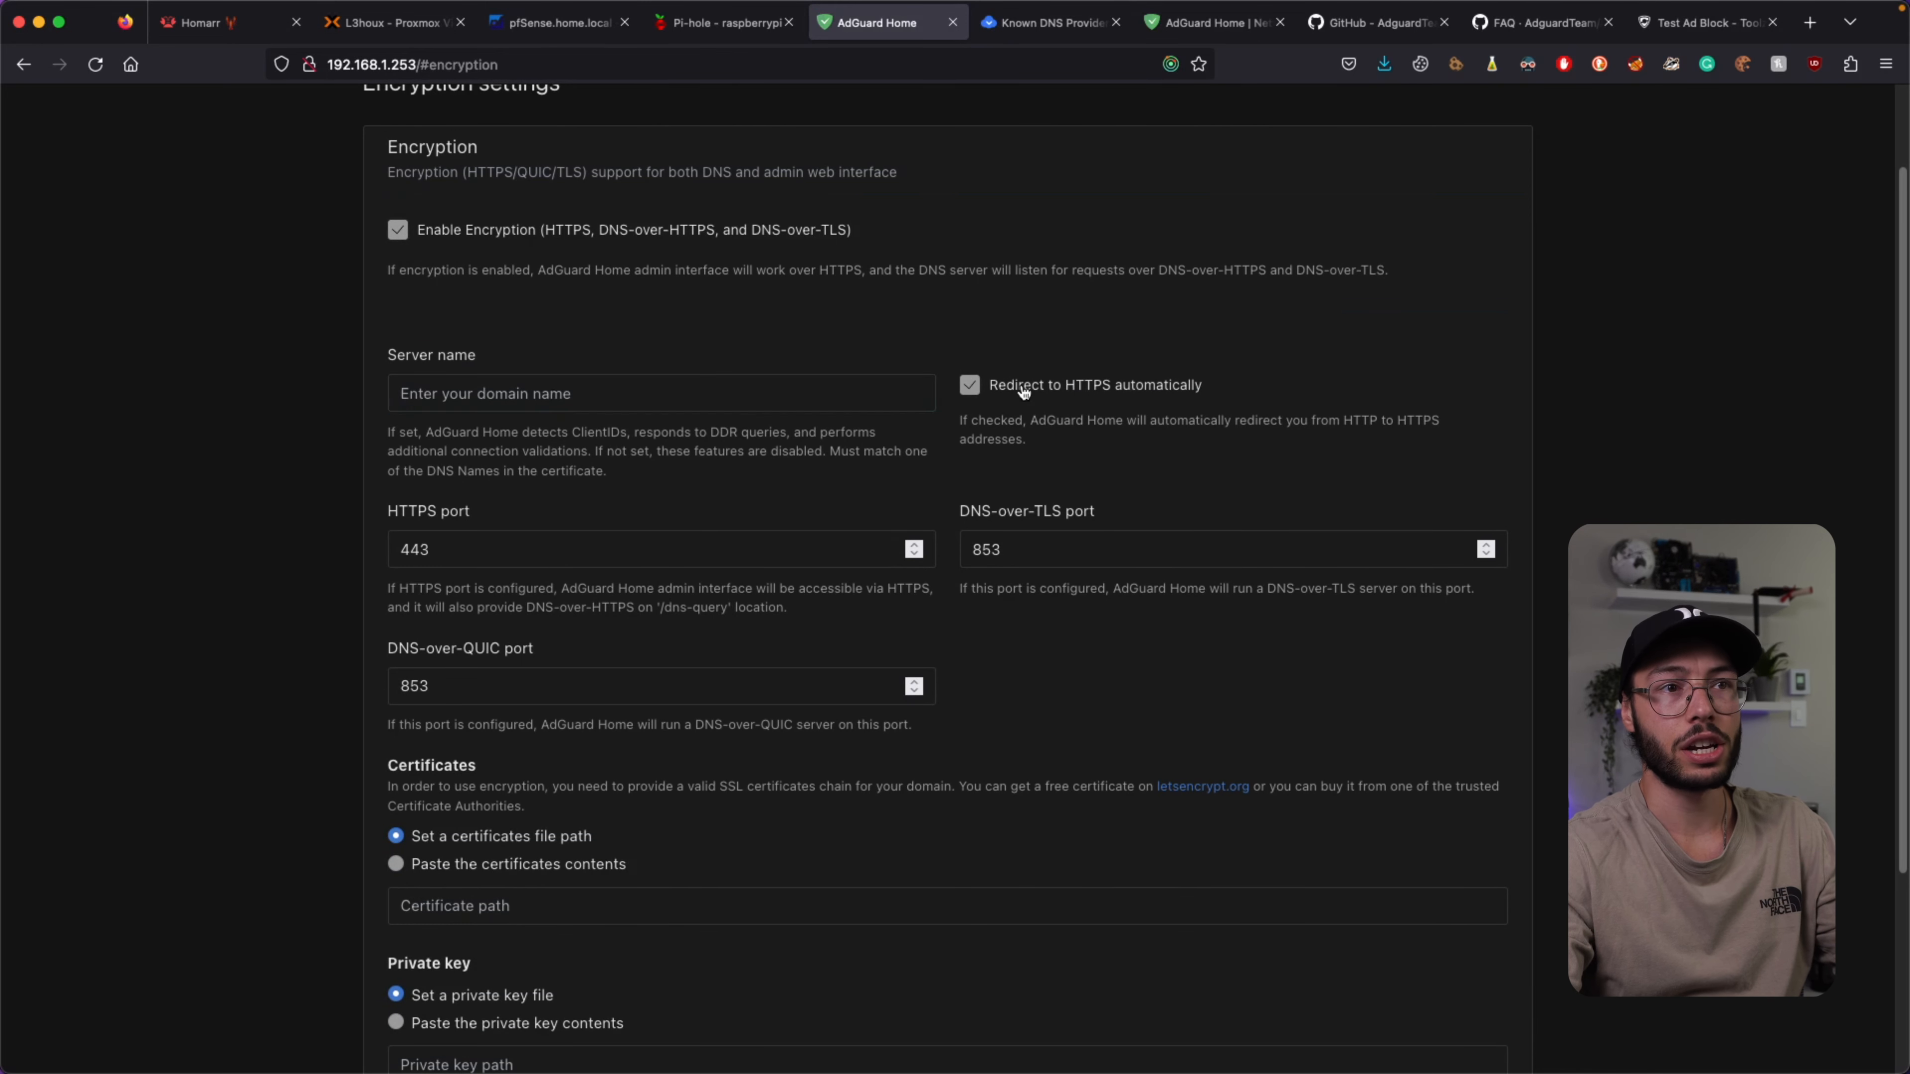
pyautogui.click(636, 390)
pyautogui.scroll(-5, 638, 390)
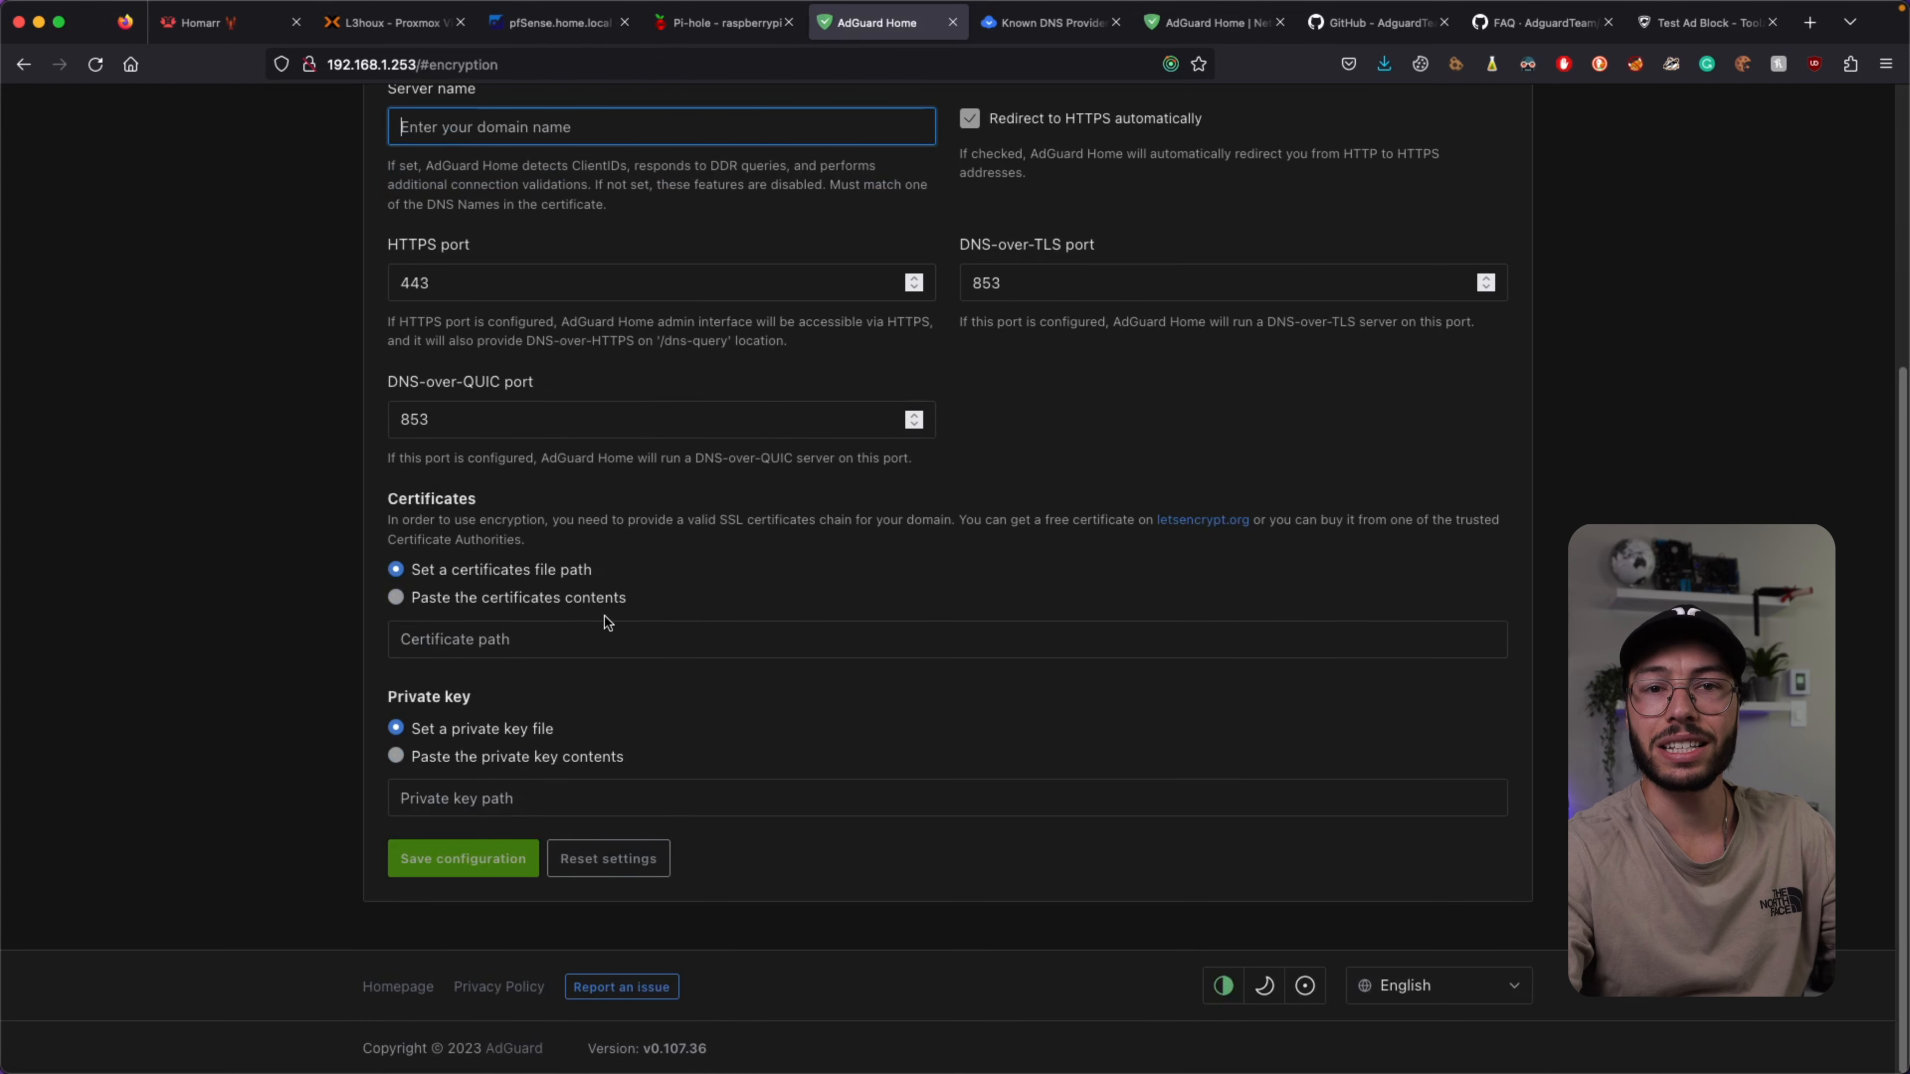
# Copy /opt/adguardhome/certs from line 11 of the compose file into the certificate path.
pyautogui.press('super+Tab')
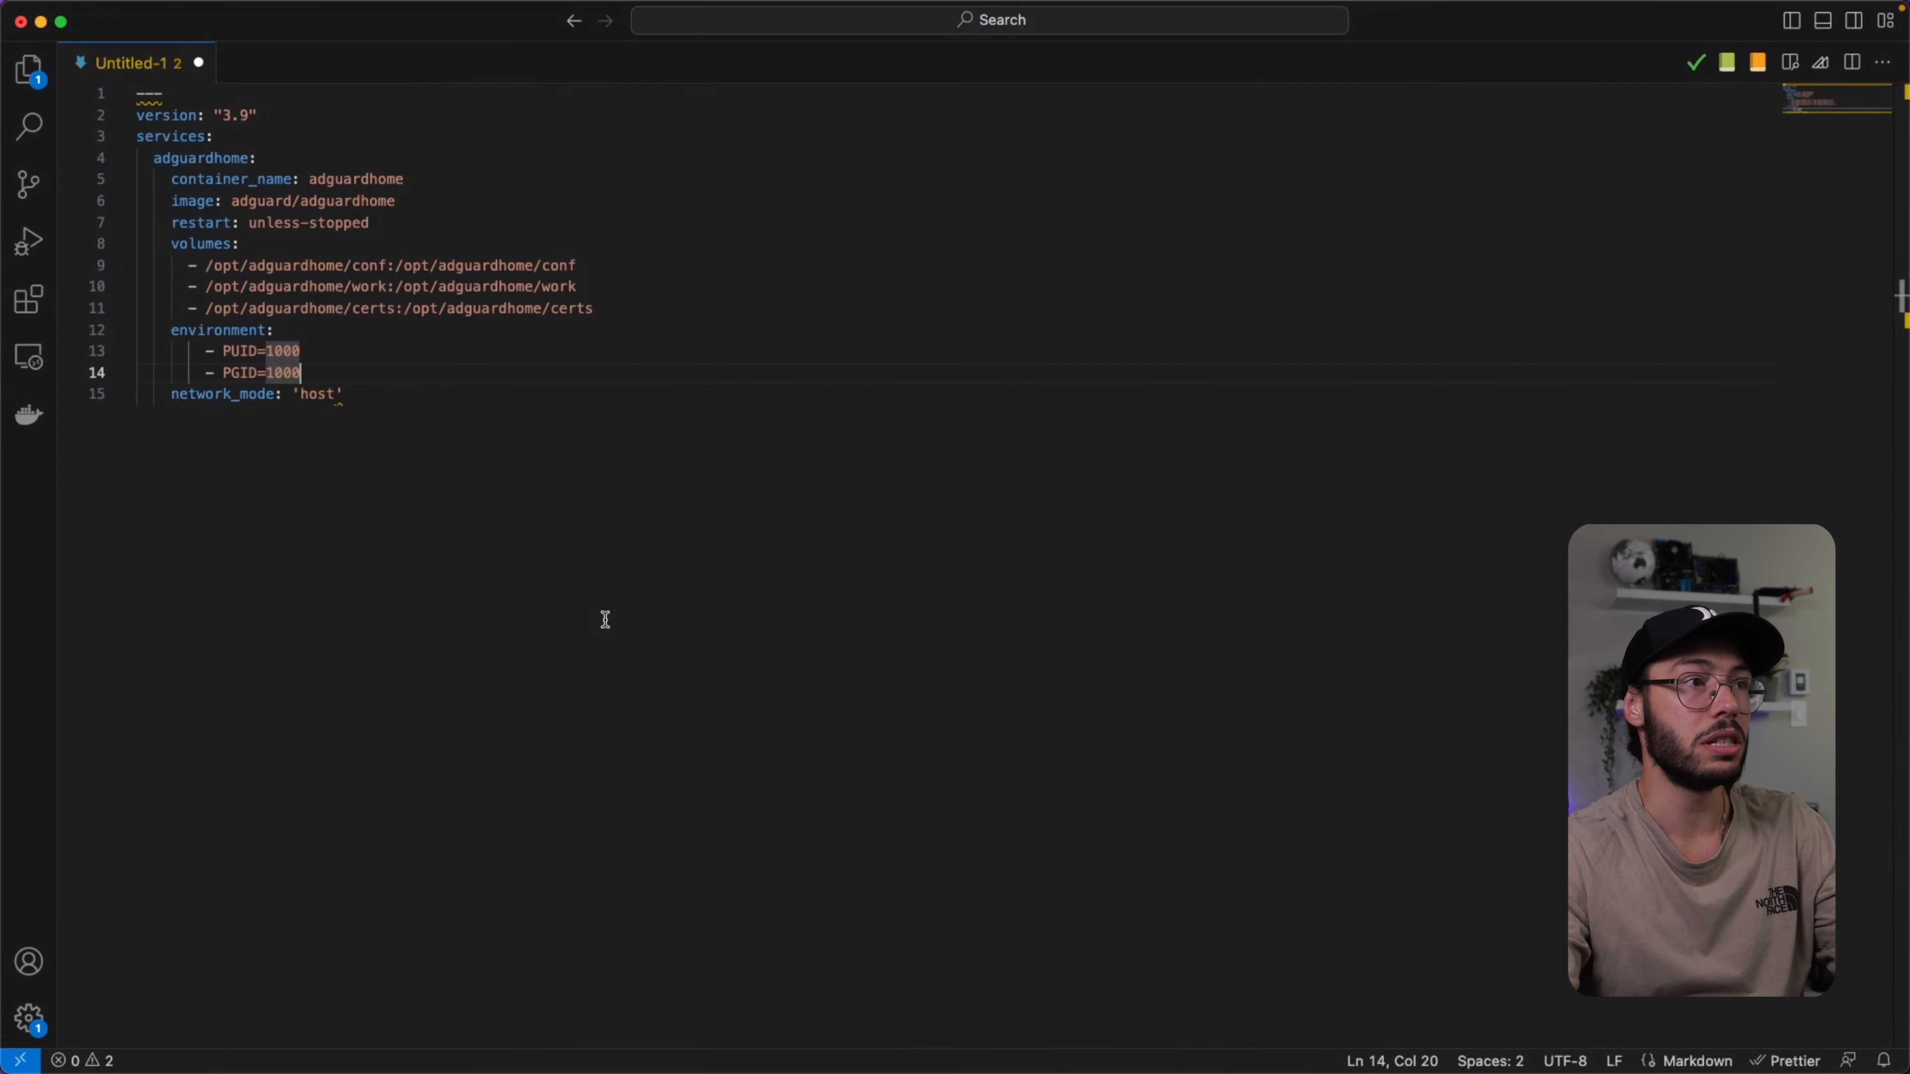
pyautogui.click(292, 309)
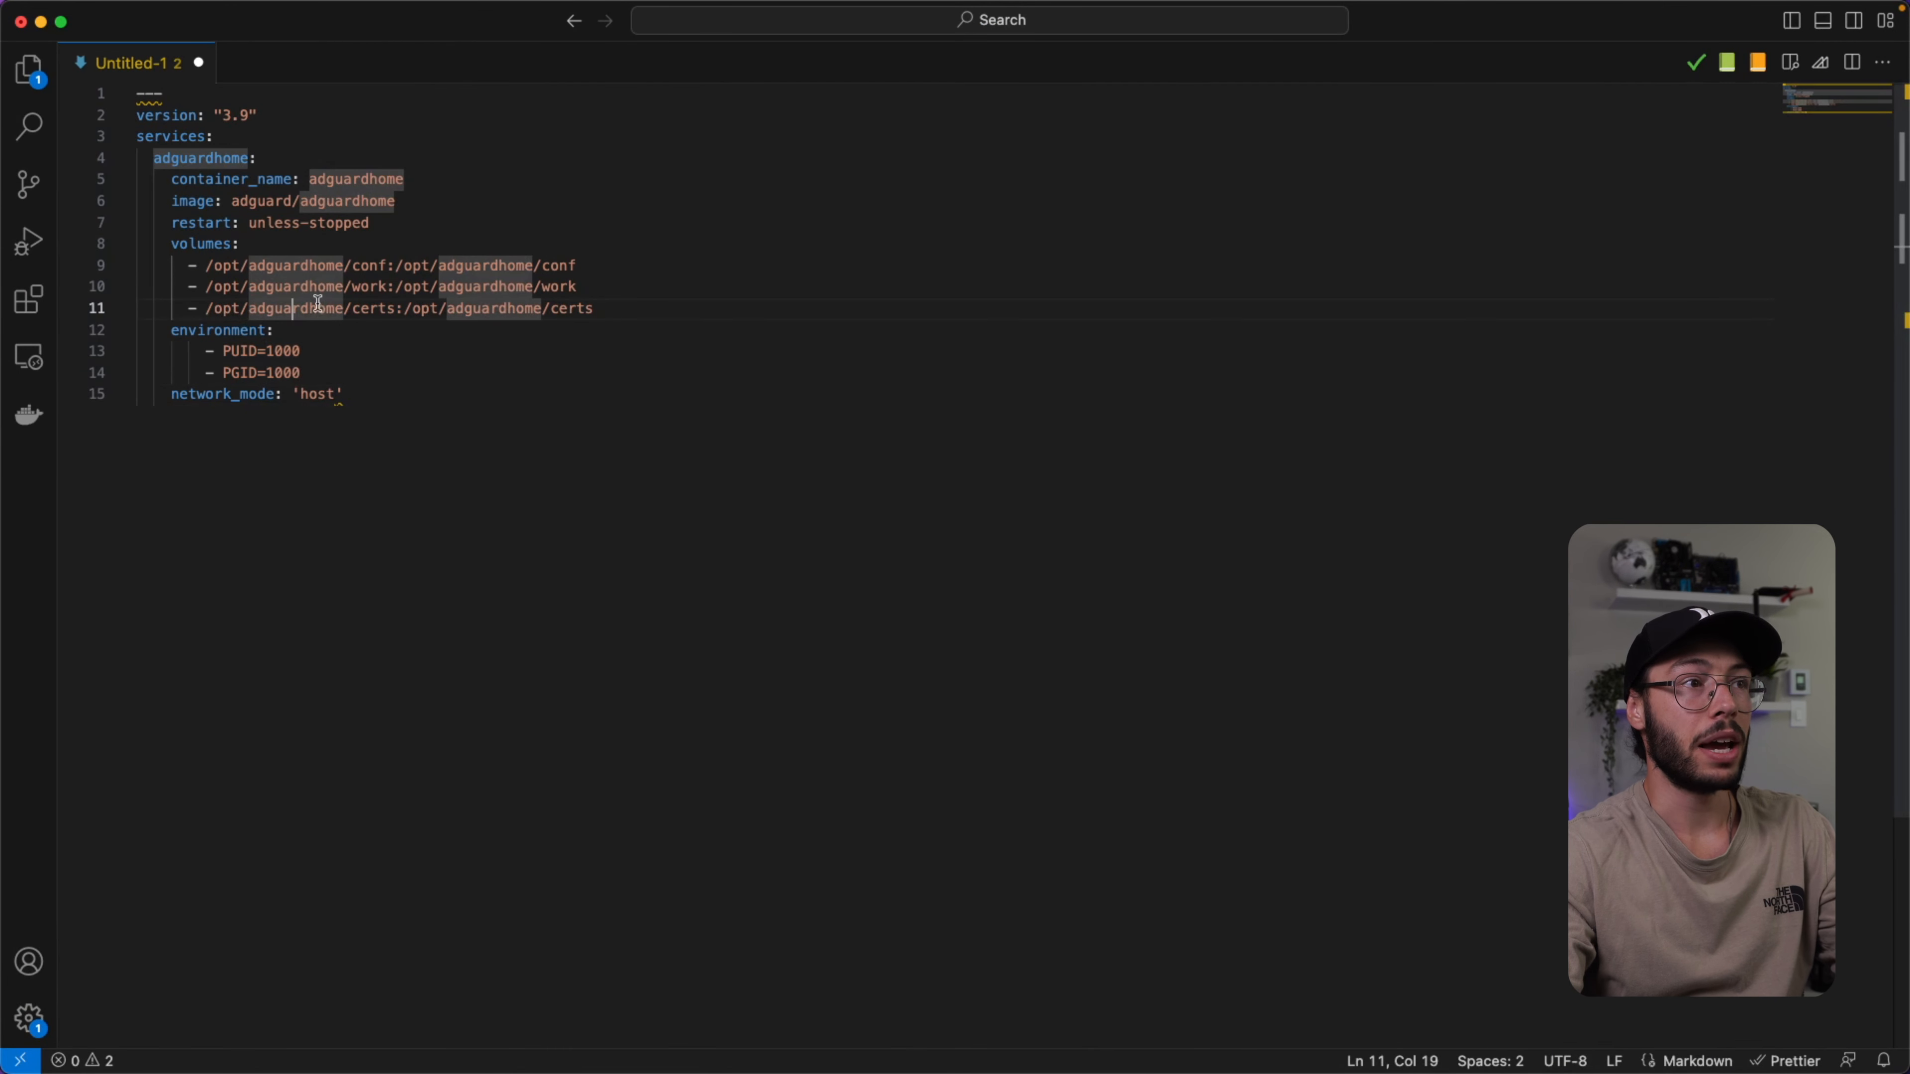
pyautogui.doubleClick(364, 310)
pyautogui.click(694, 386)
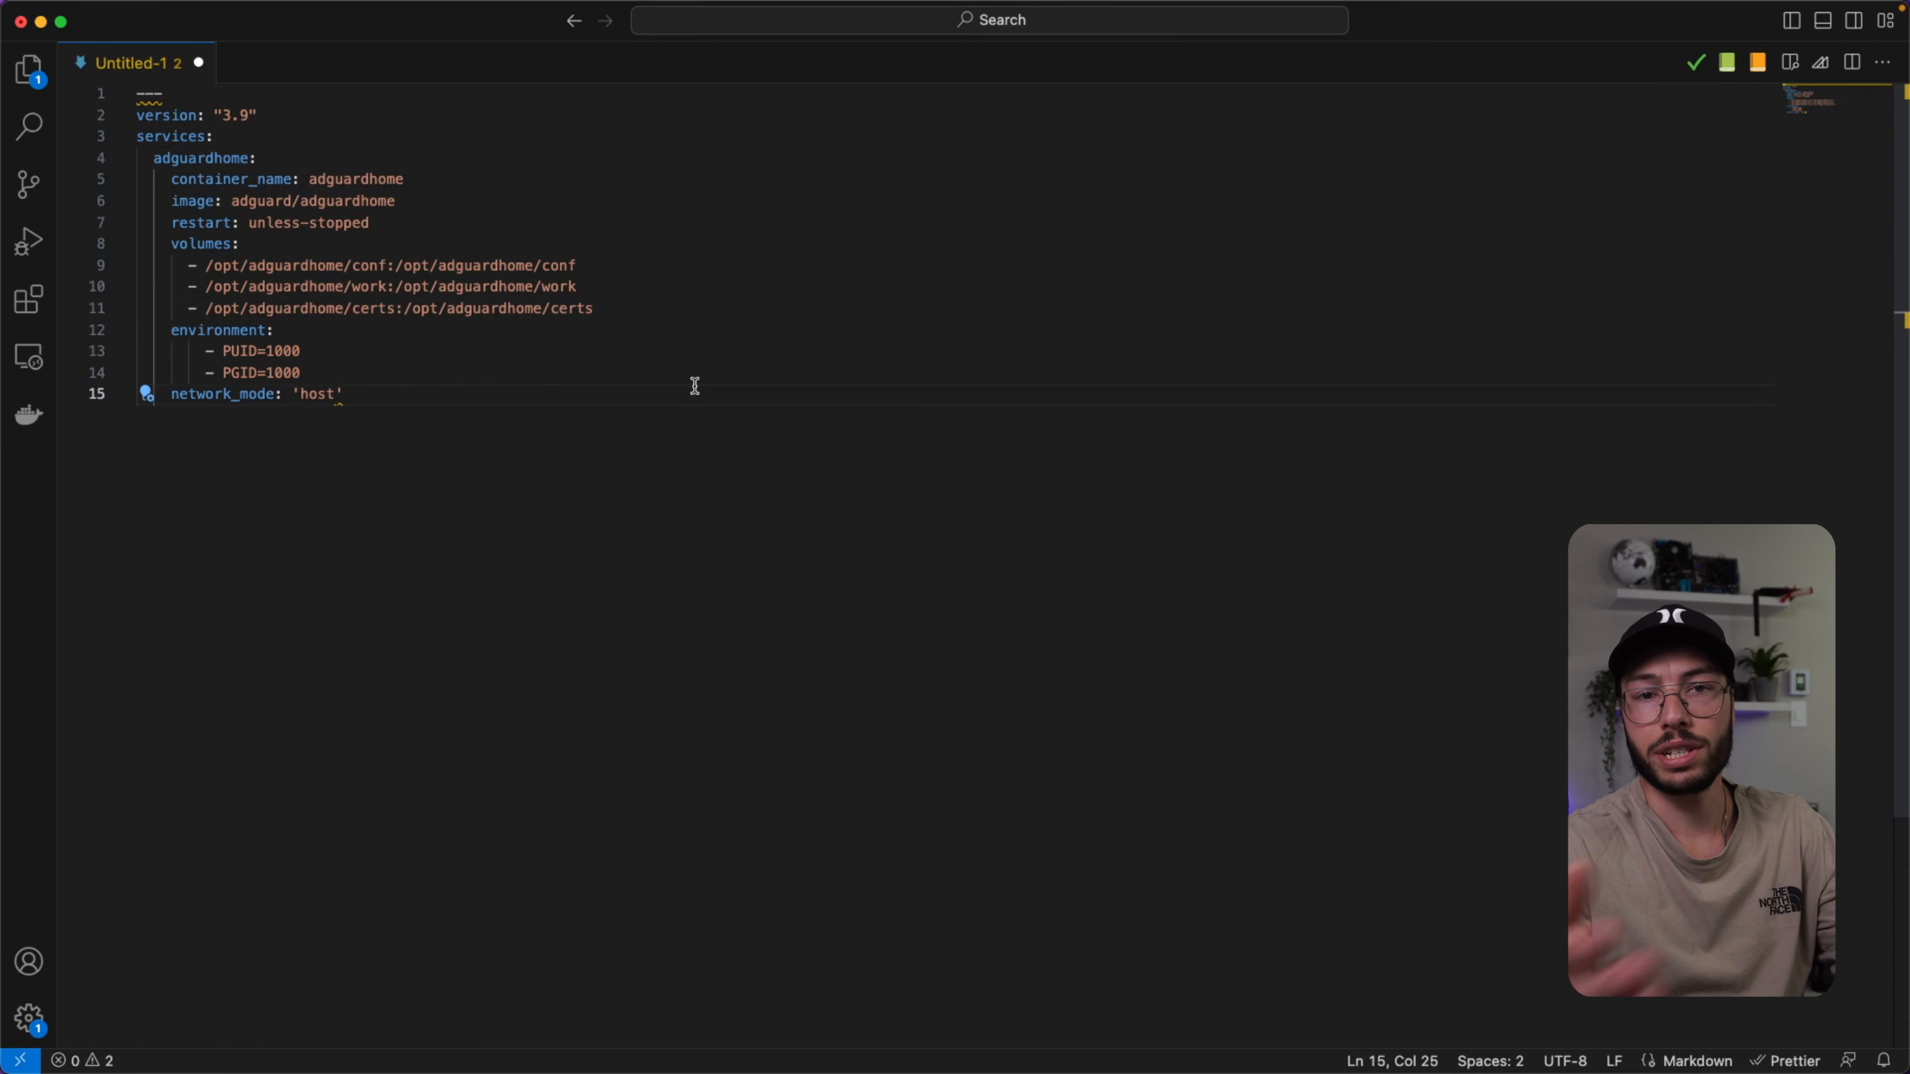
pyautogui.moveTo(203, 310); pyautogui.dragTo(392, 313)
pyautogui.press('super+c')
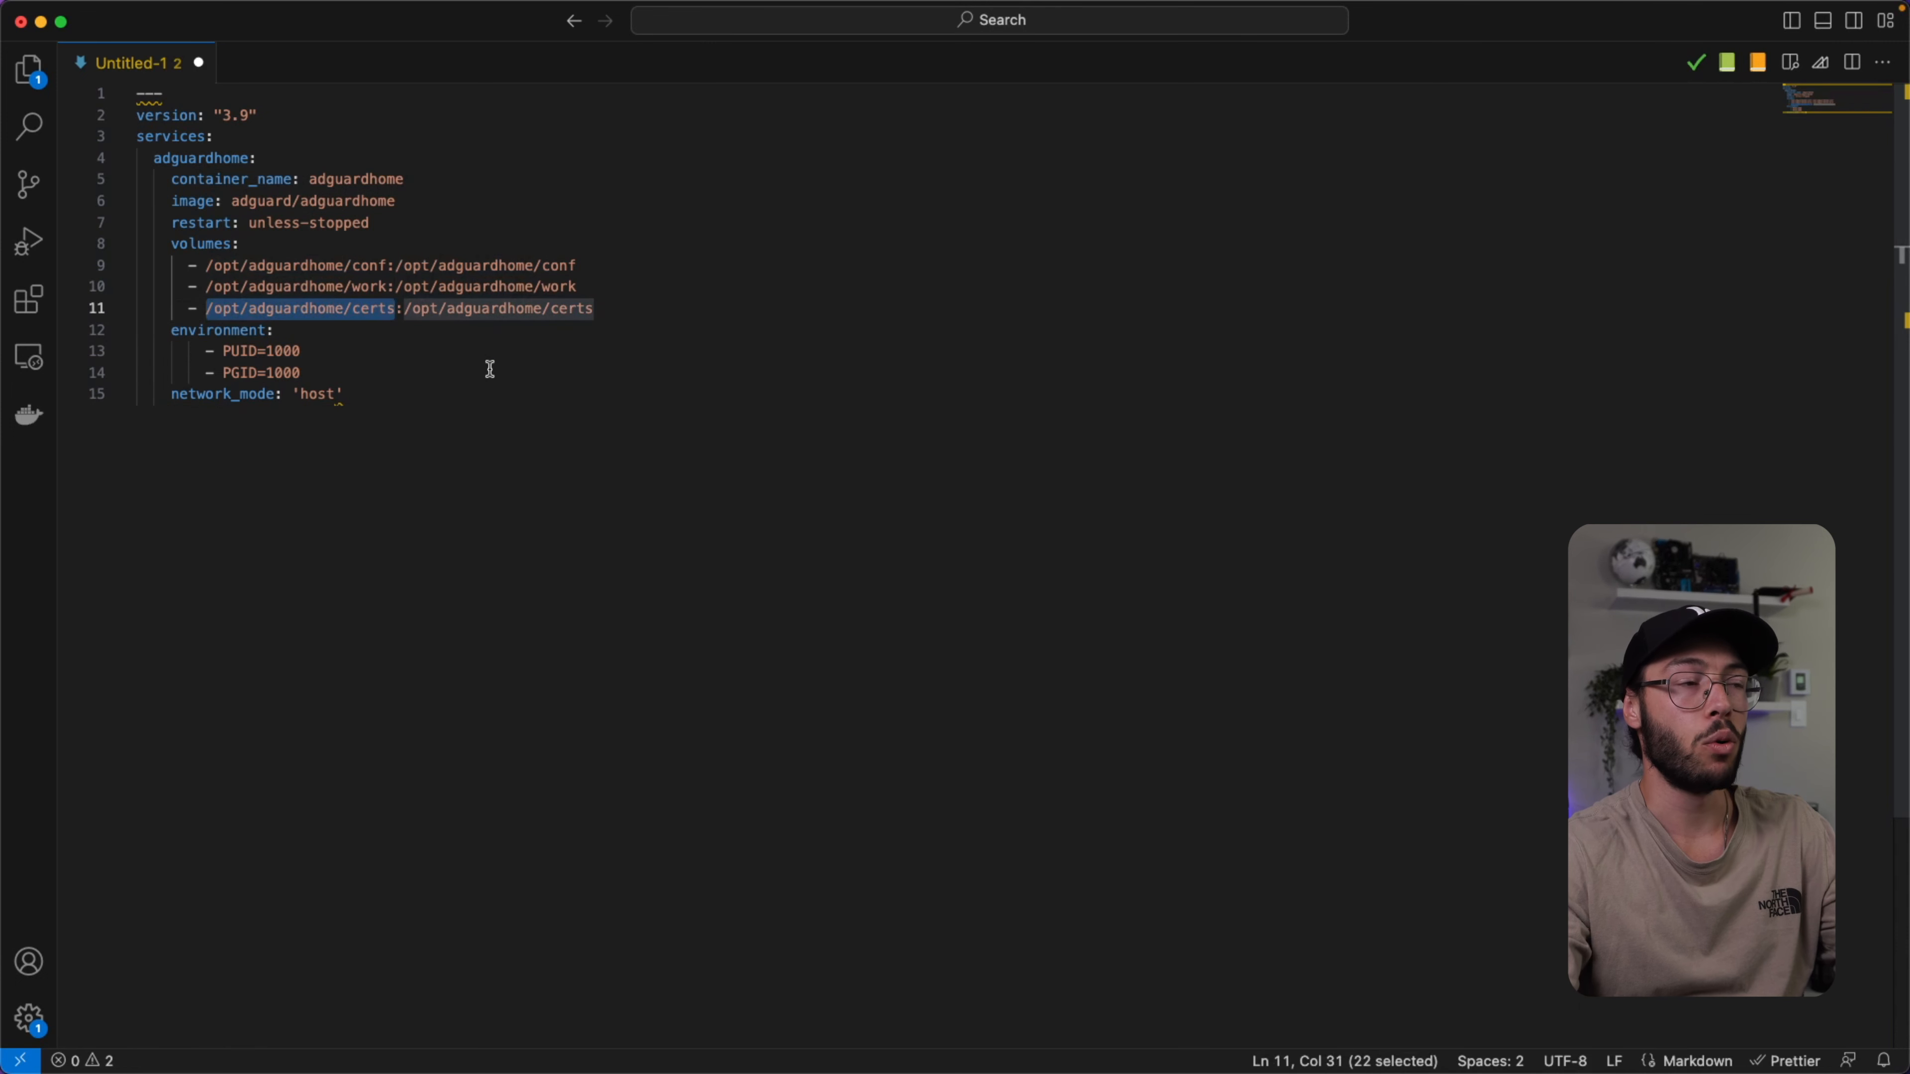
pyautogui.press('super+Tab')
pyautogui.click(519, 643)
pyautogui.press('super+v')
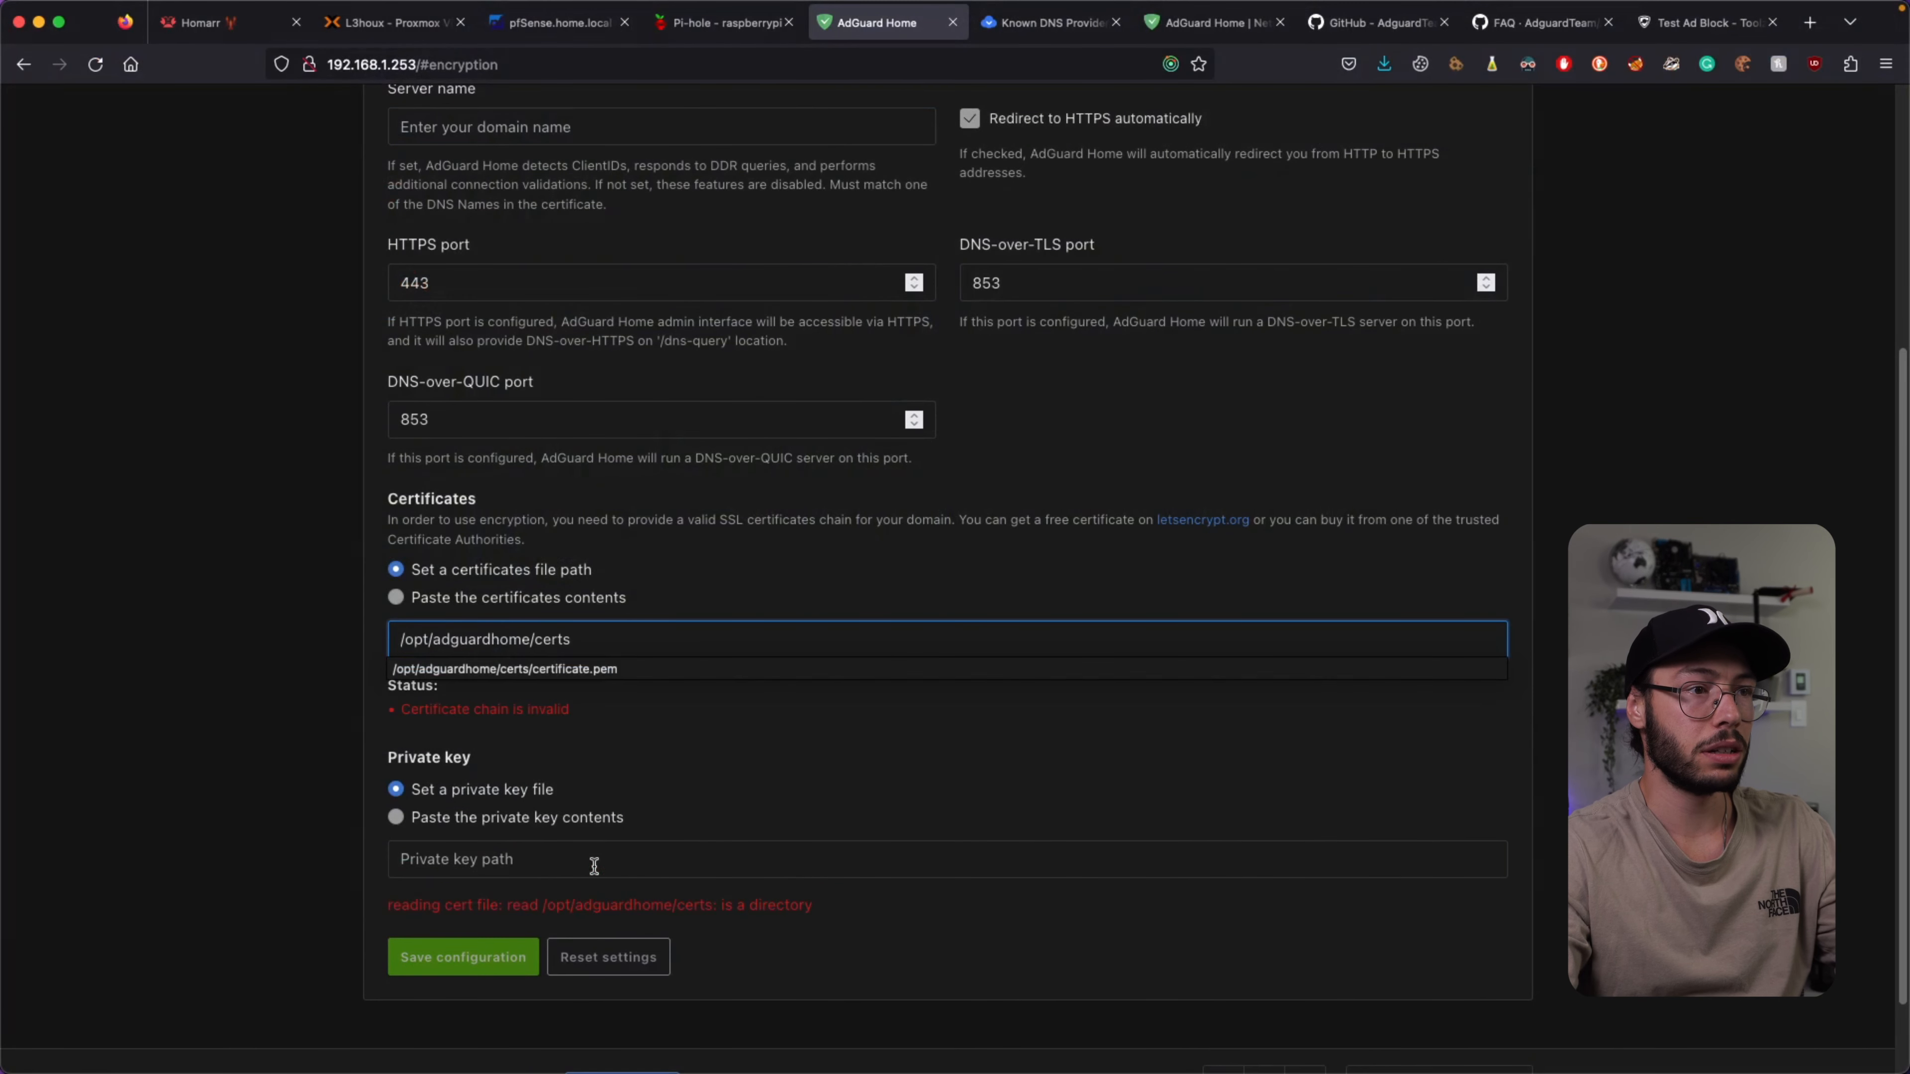
# Set the certificate to certificate.pem and the private key to privatekey.pem.
pyautogui.click(567, 670)
pyautogui.click(532, 931)
pyautogui.press('super+v')
pyautogui.click(584, 966)
# Enter the server name, save the encryption settings, and return to the dashboard.
pyautogui.click(515, 123)
pyautogui.write('L')
pyautogui.write('ux')
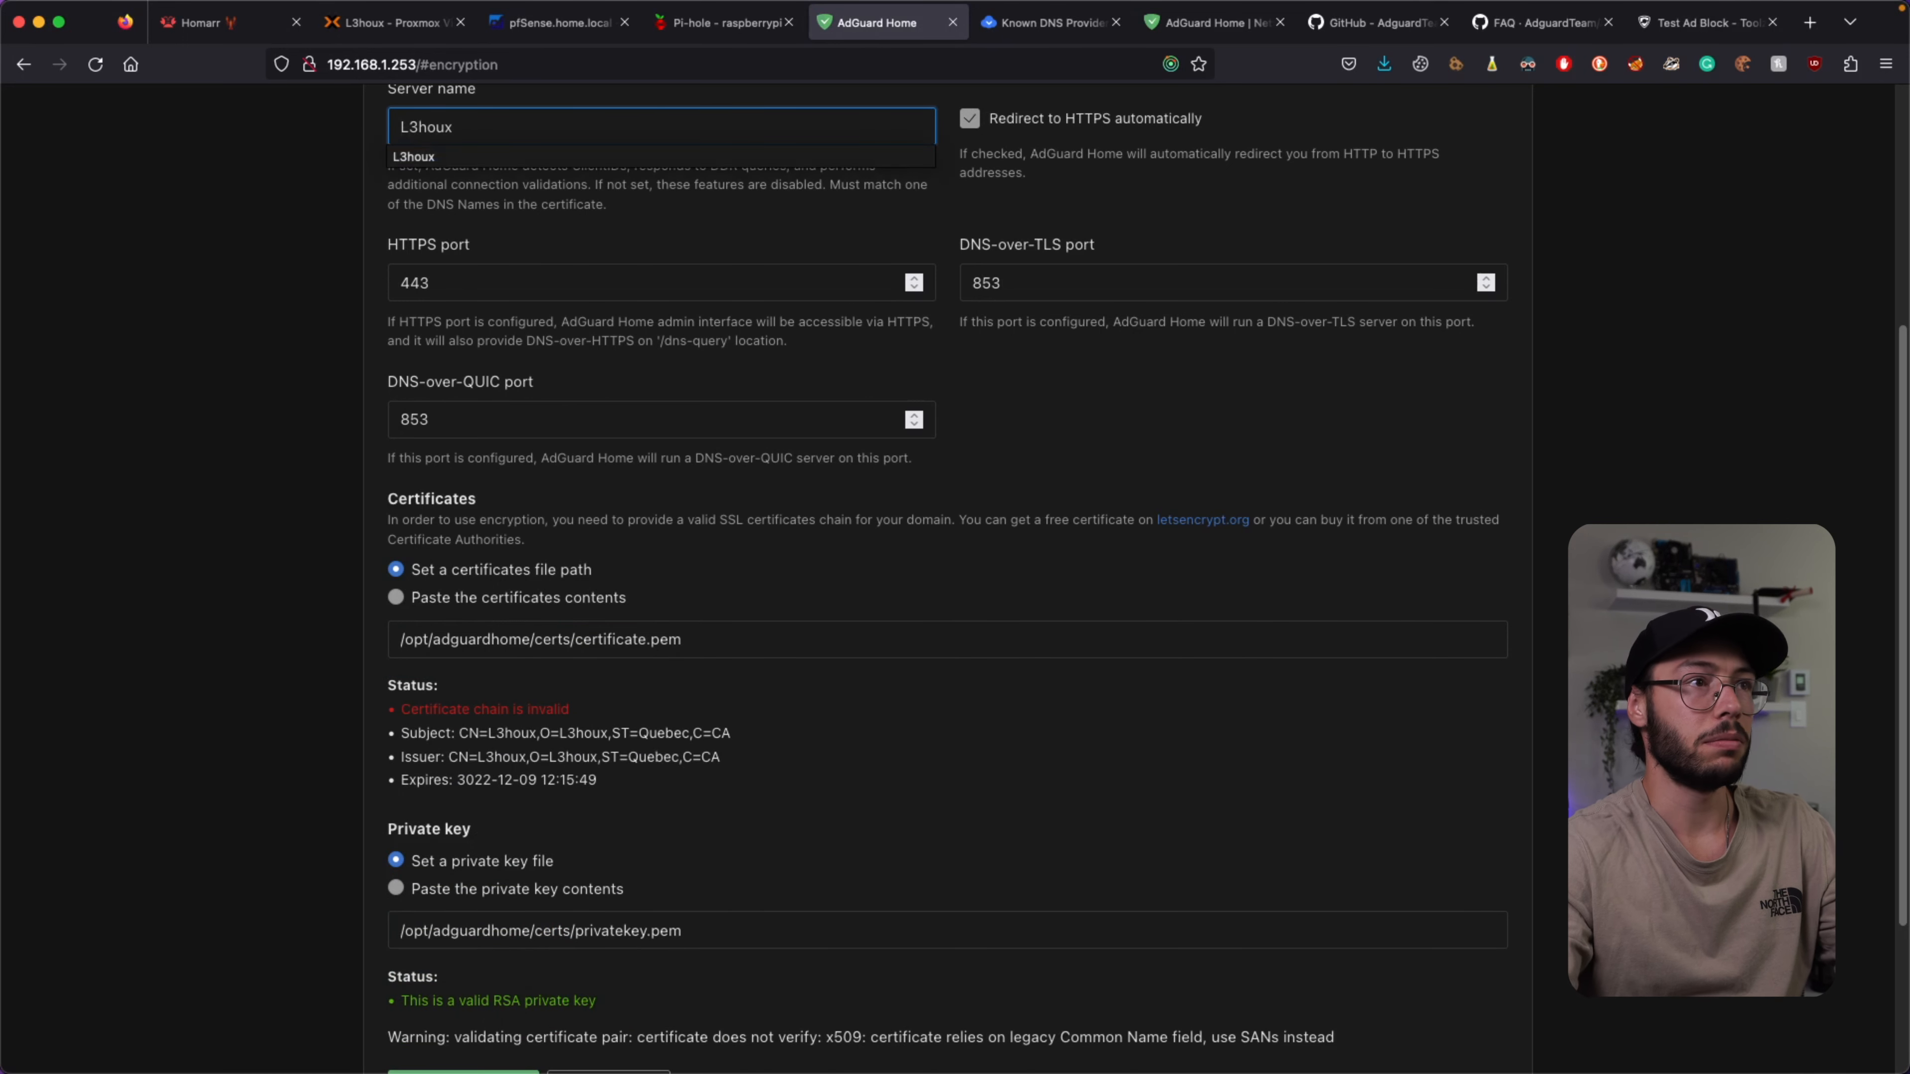
pyautogui.click(224, 337)
pyautogui.scroll(4, 225, 337)
pyautogui.scroll(-6, 1055, 463)
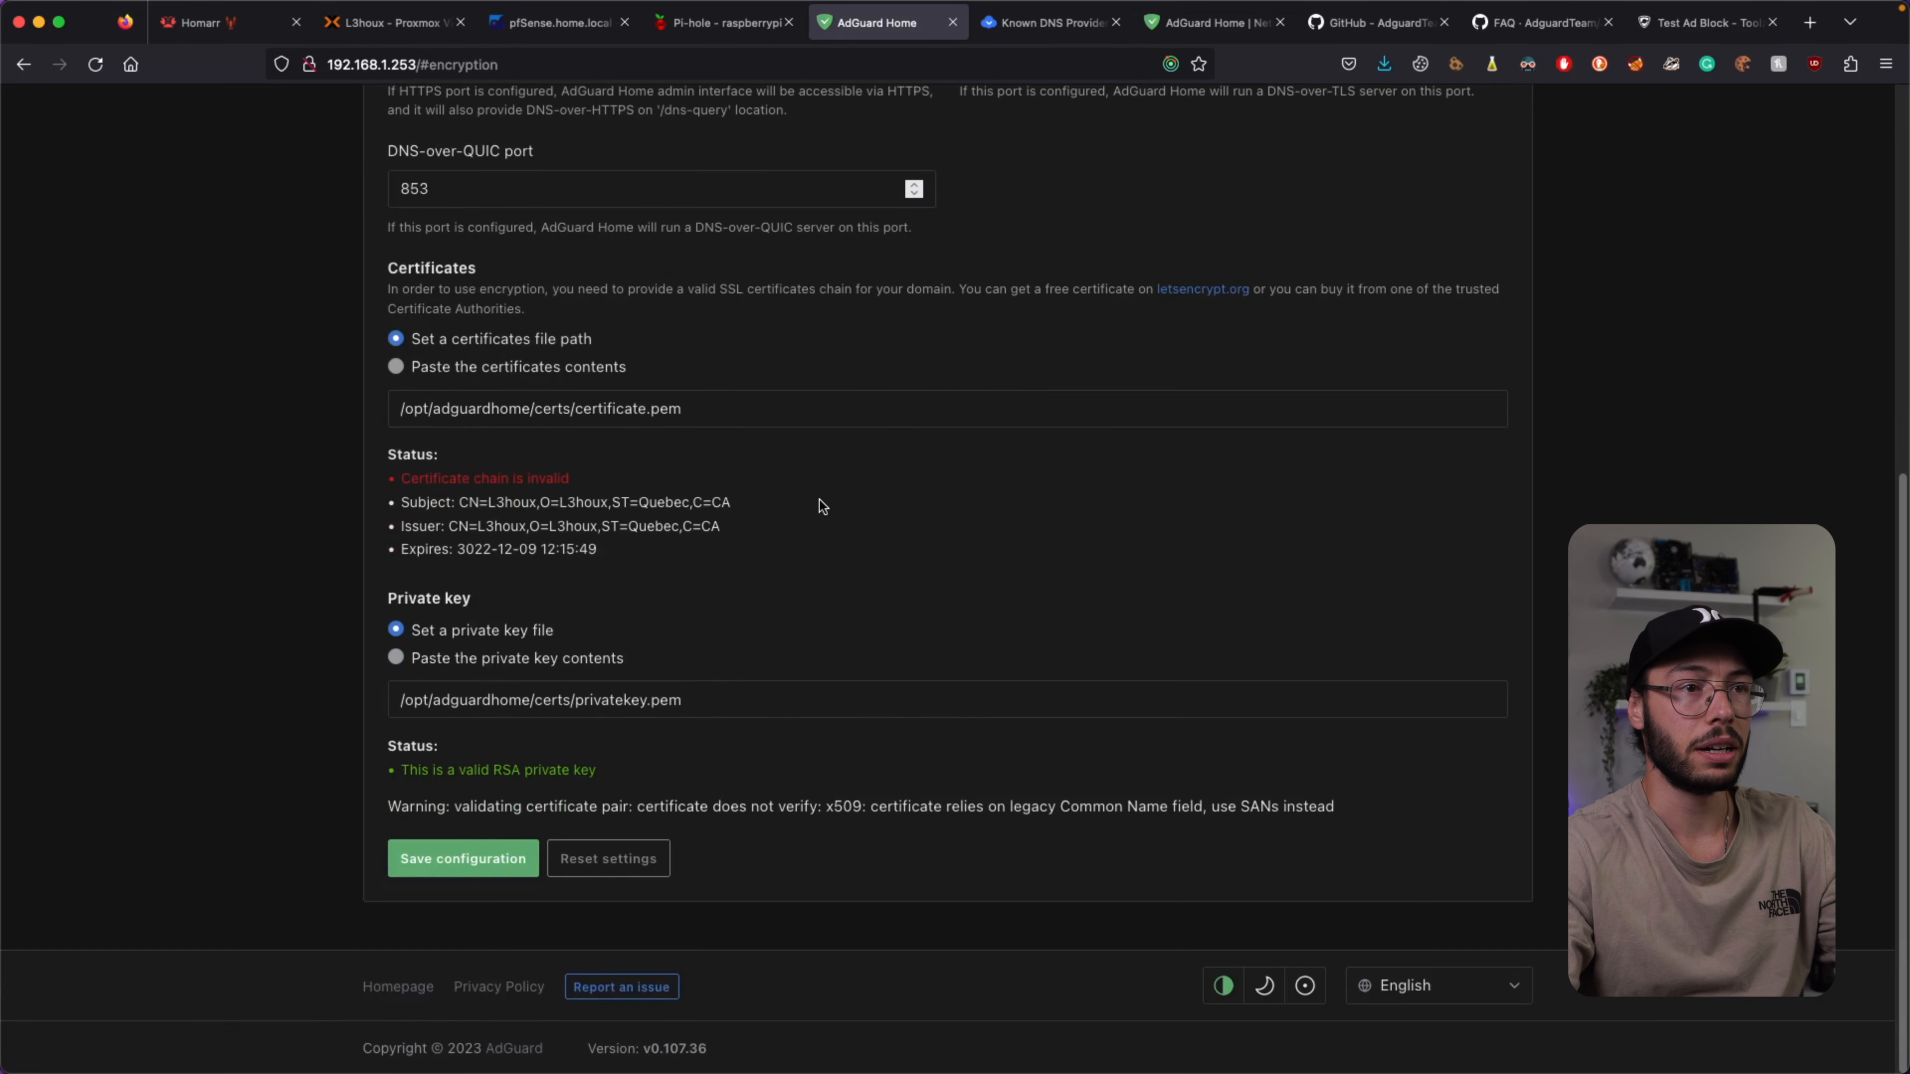
pyautogui.click(419, 741)
pyautogui.scroll(-5, 557, 752)
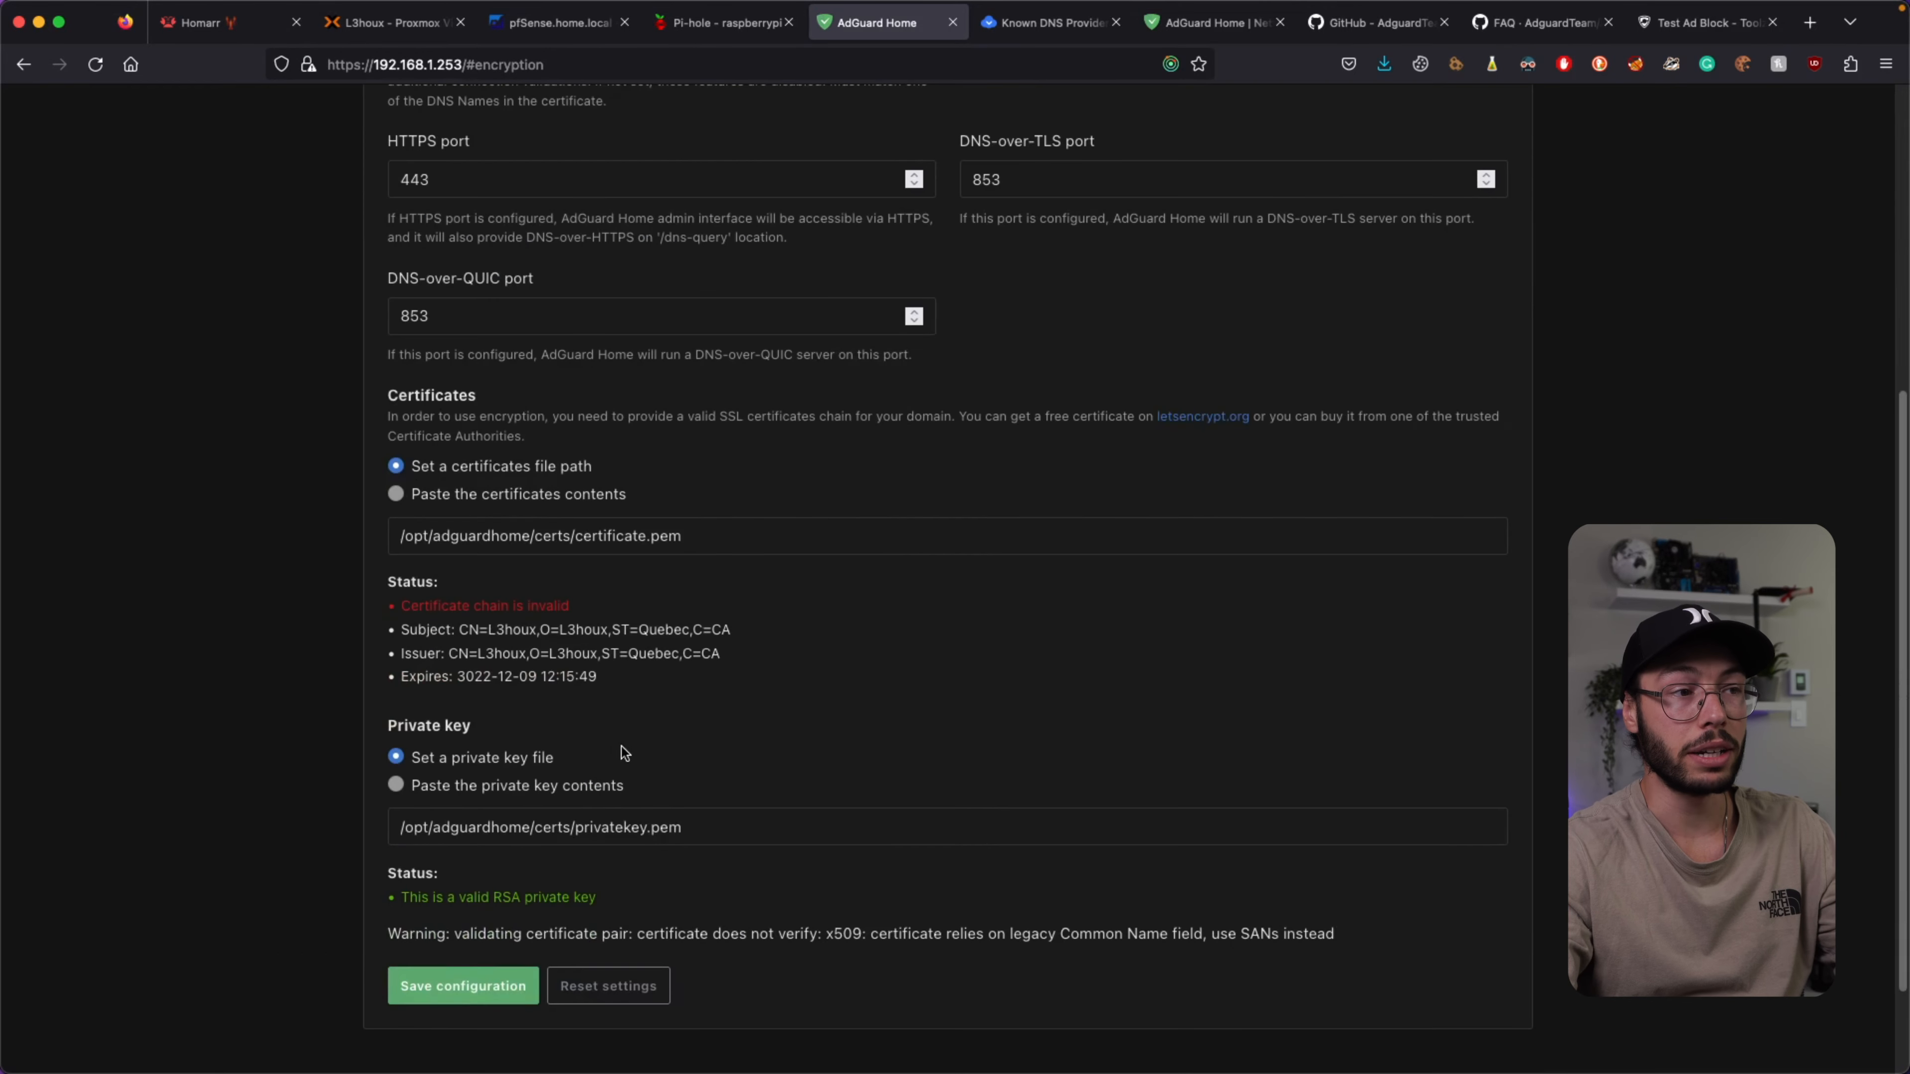
pyautogui.scroll(5, 509, 858)
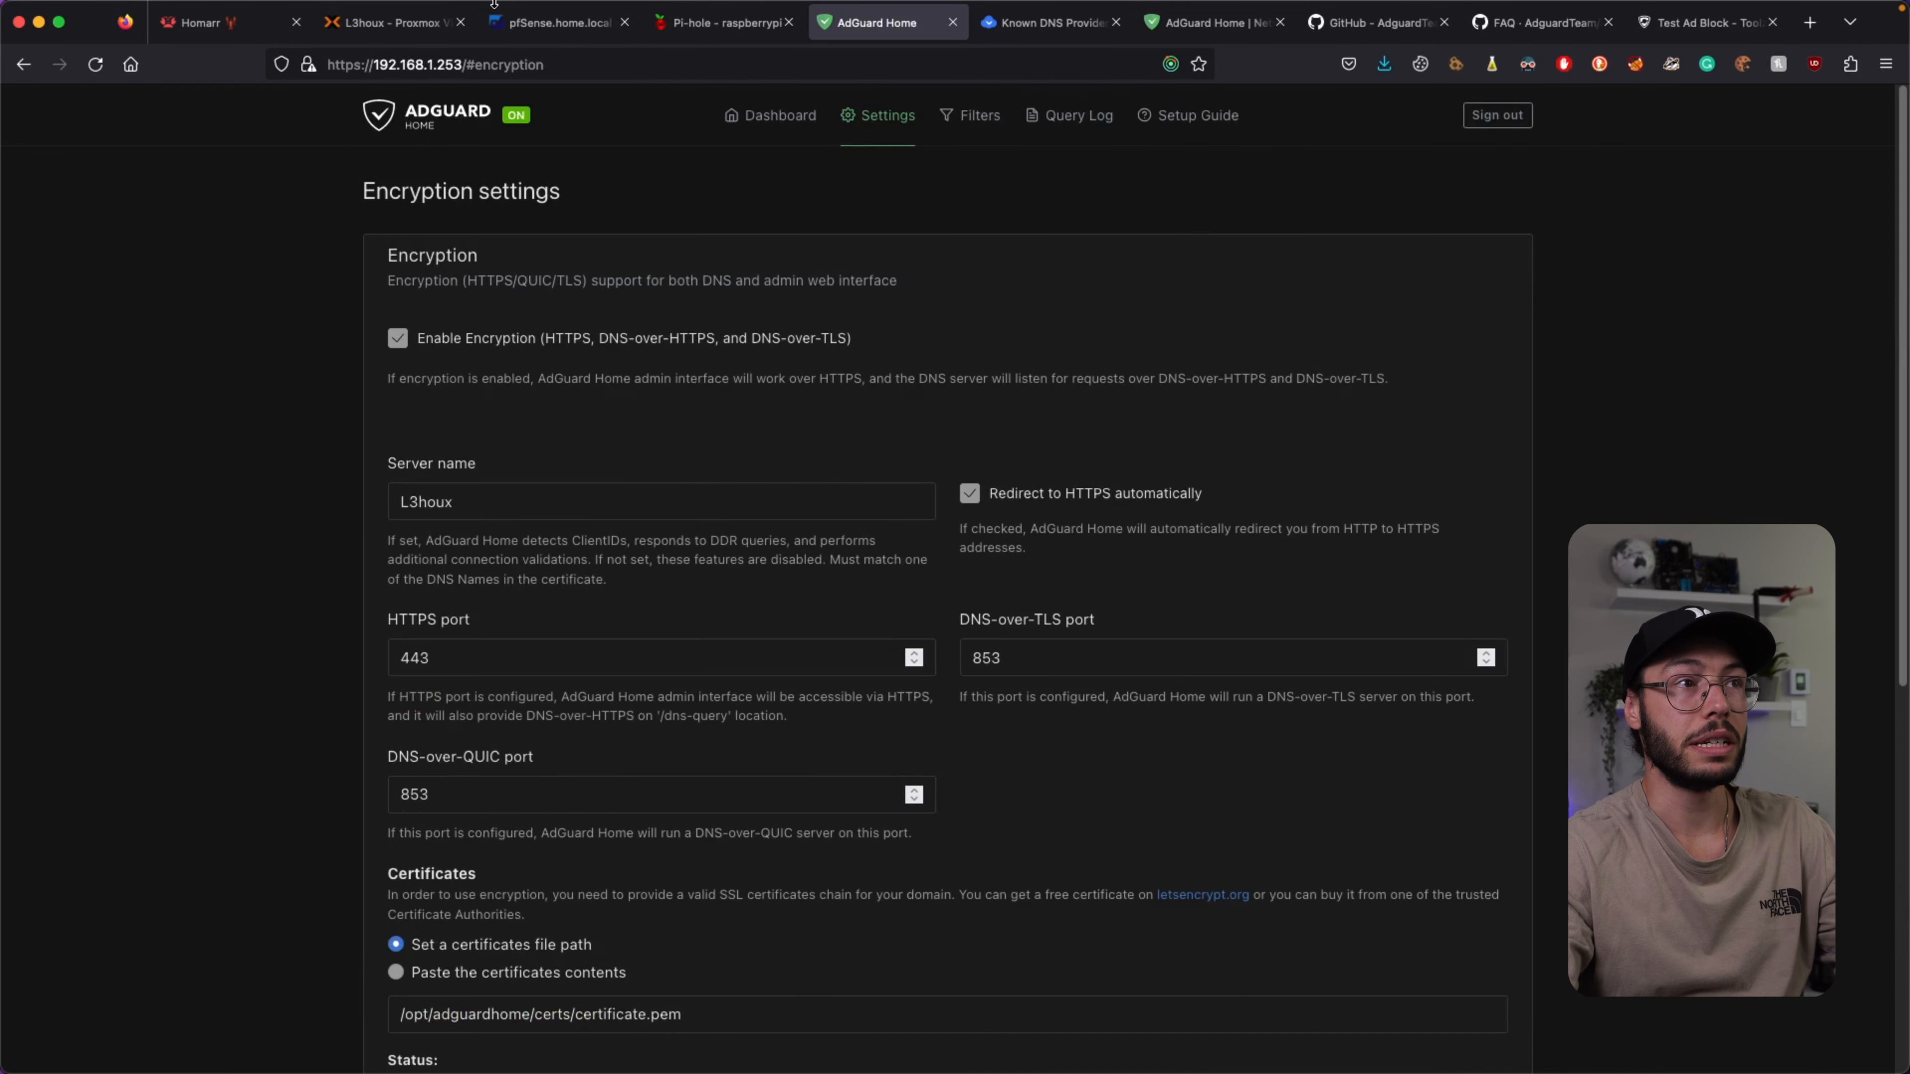
pyautogui.click(408, 138)
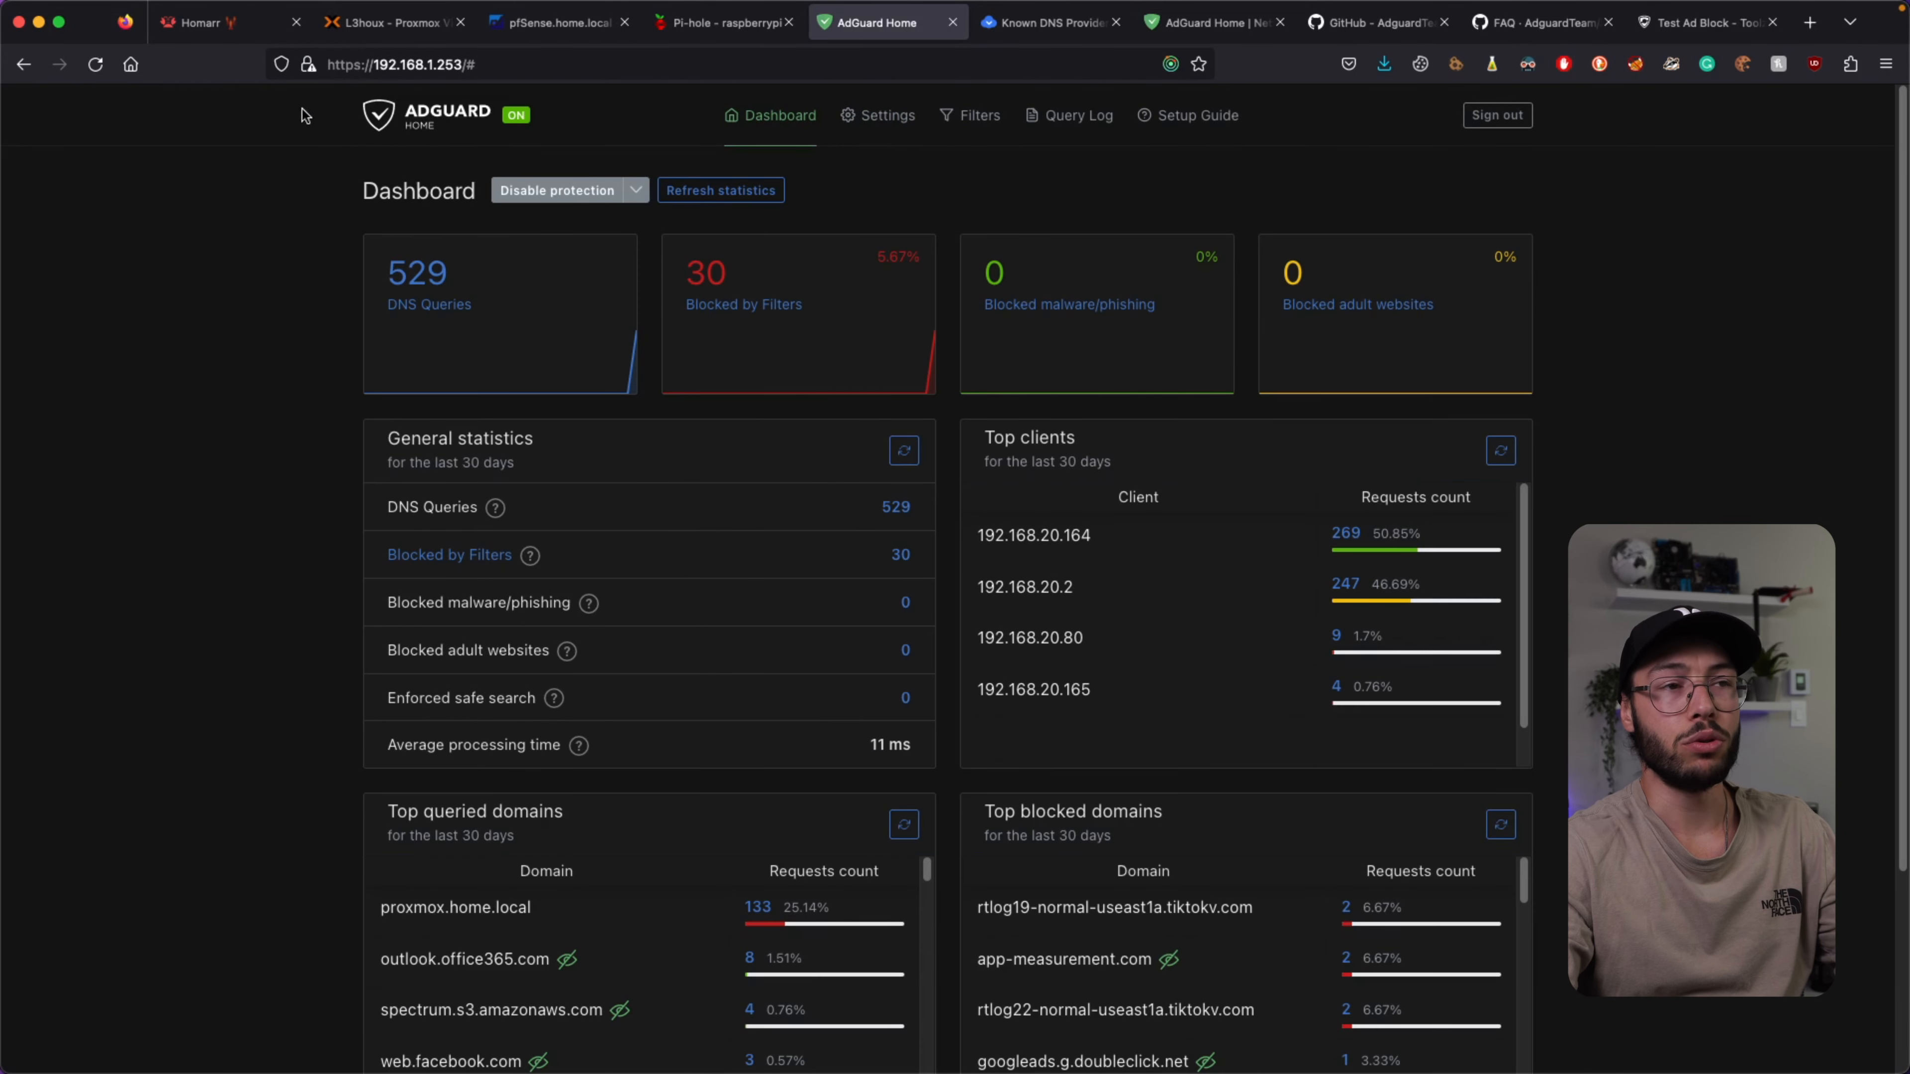
pyautogui.click(309, 68)
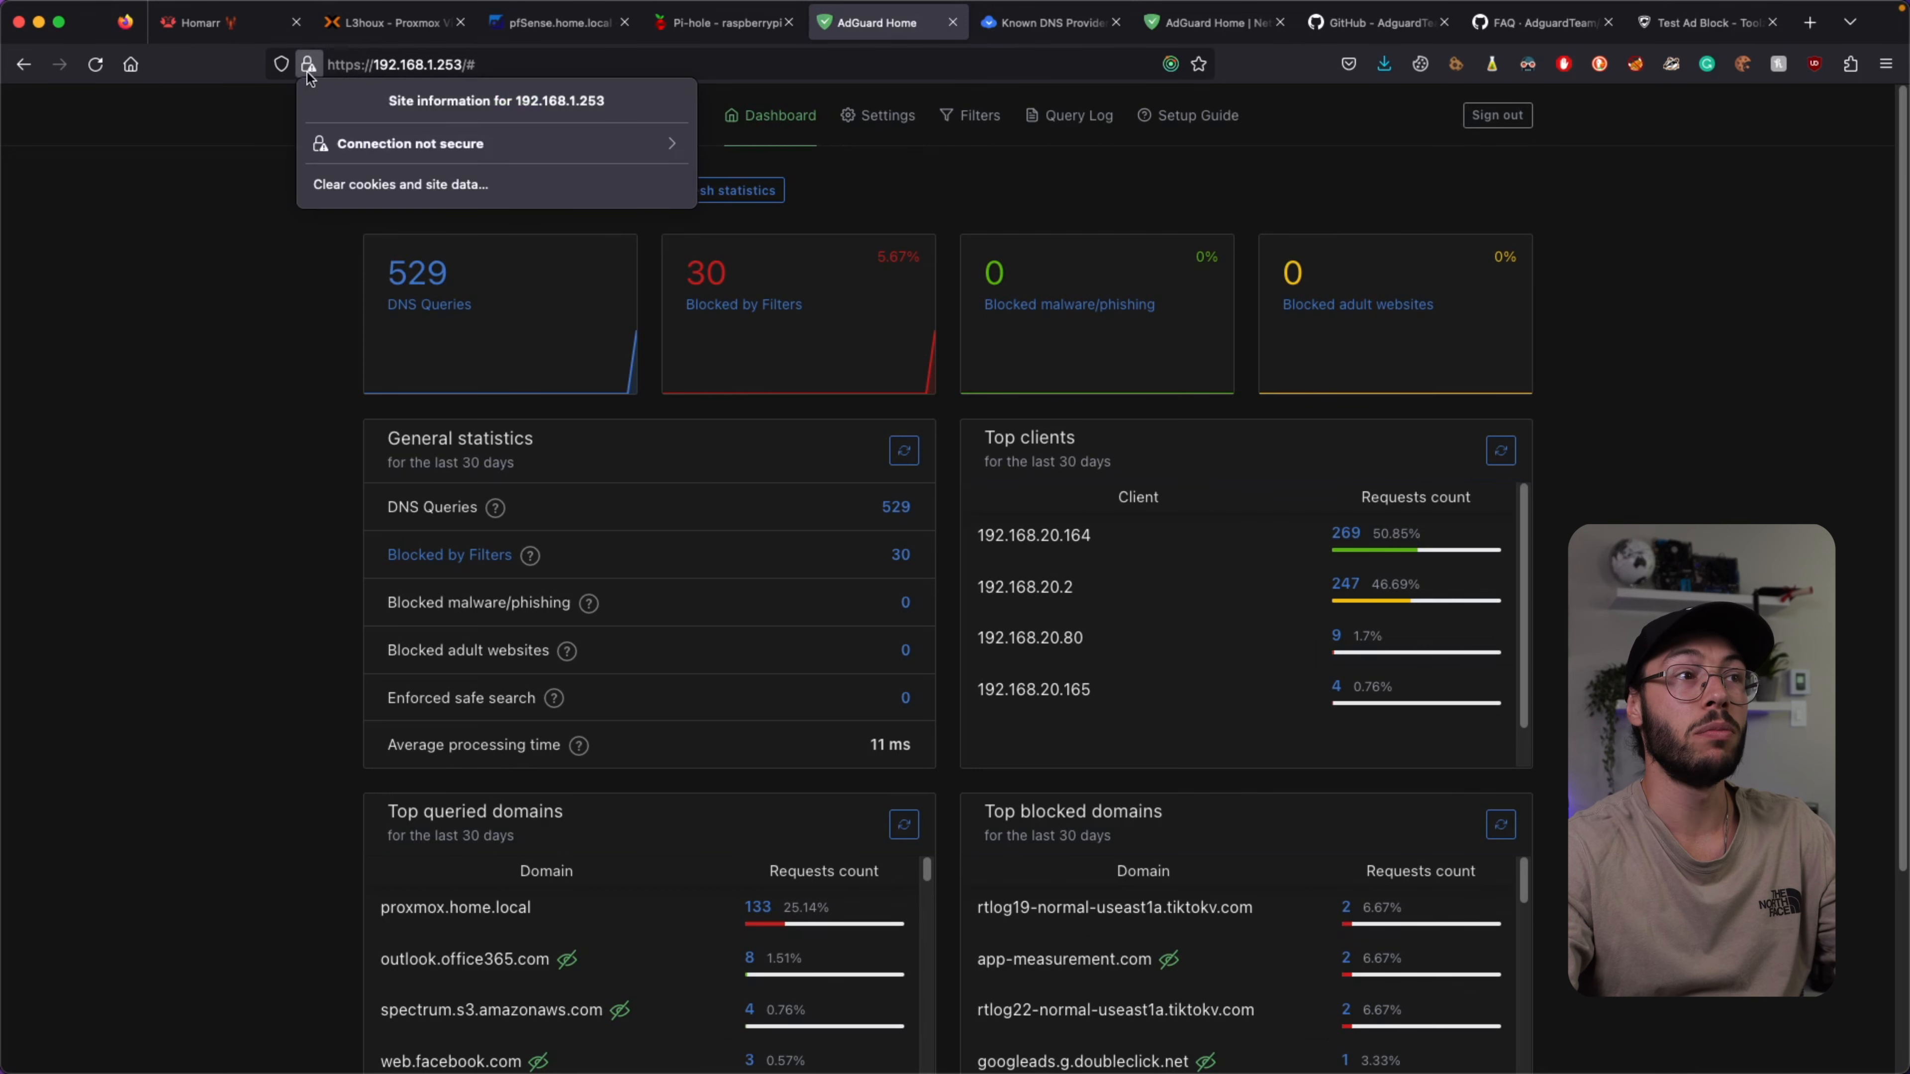
pyautogui.click(227, 363)
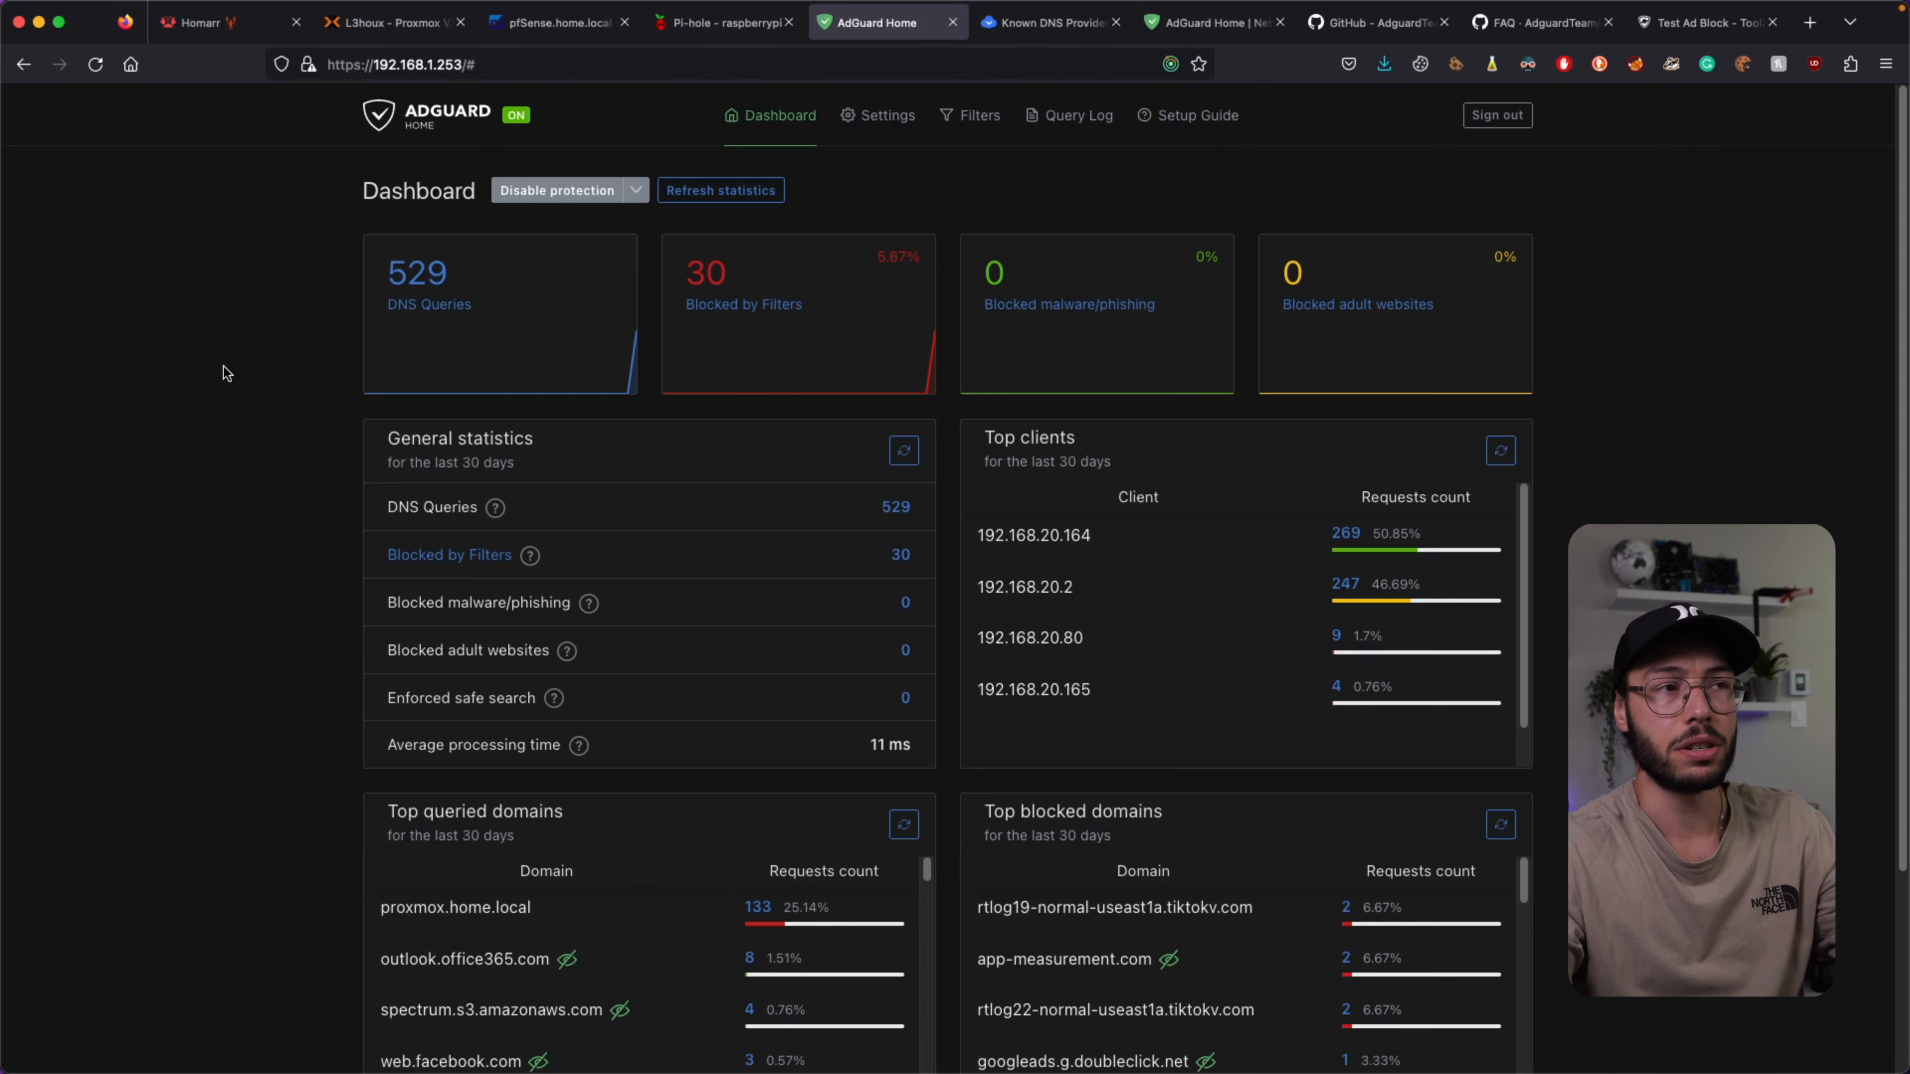
pyautogui.moveTo(883, 116)
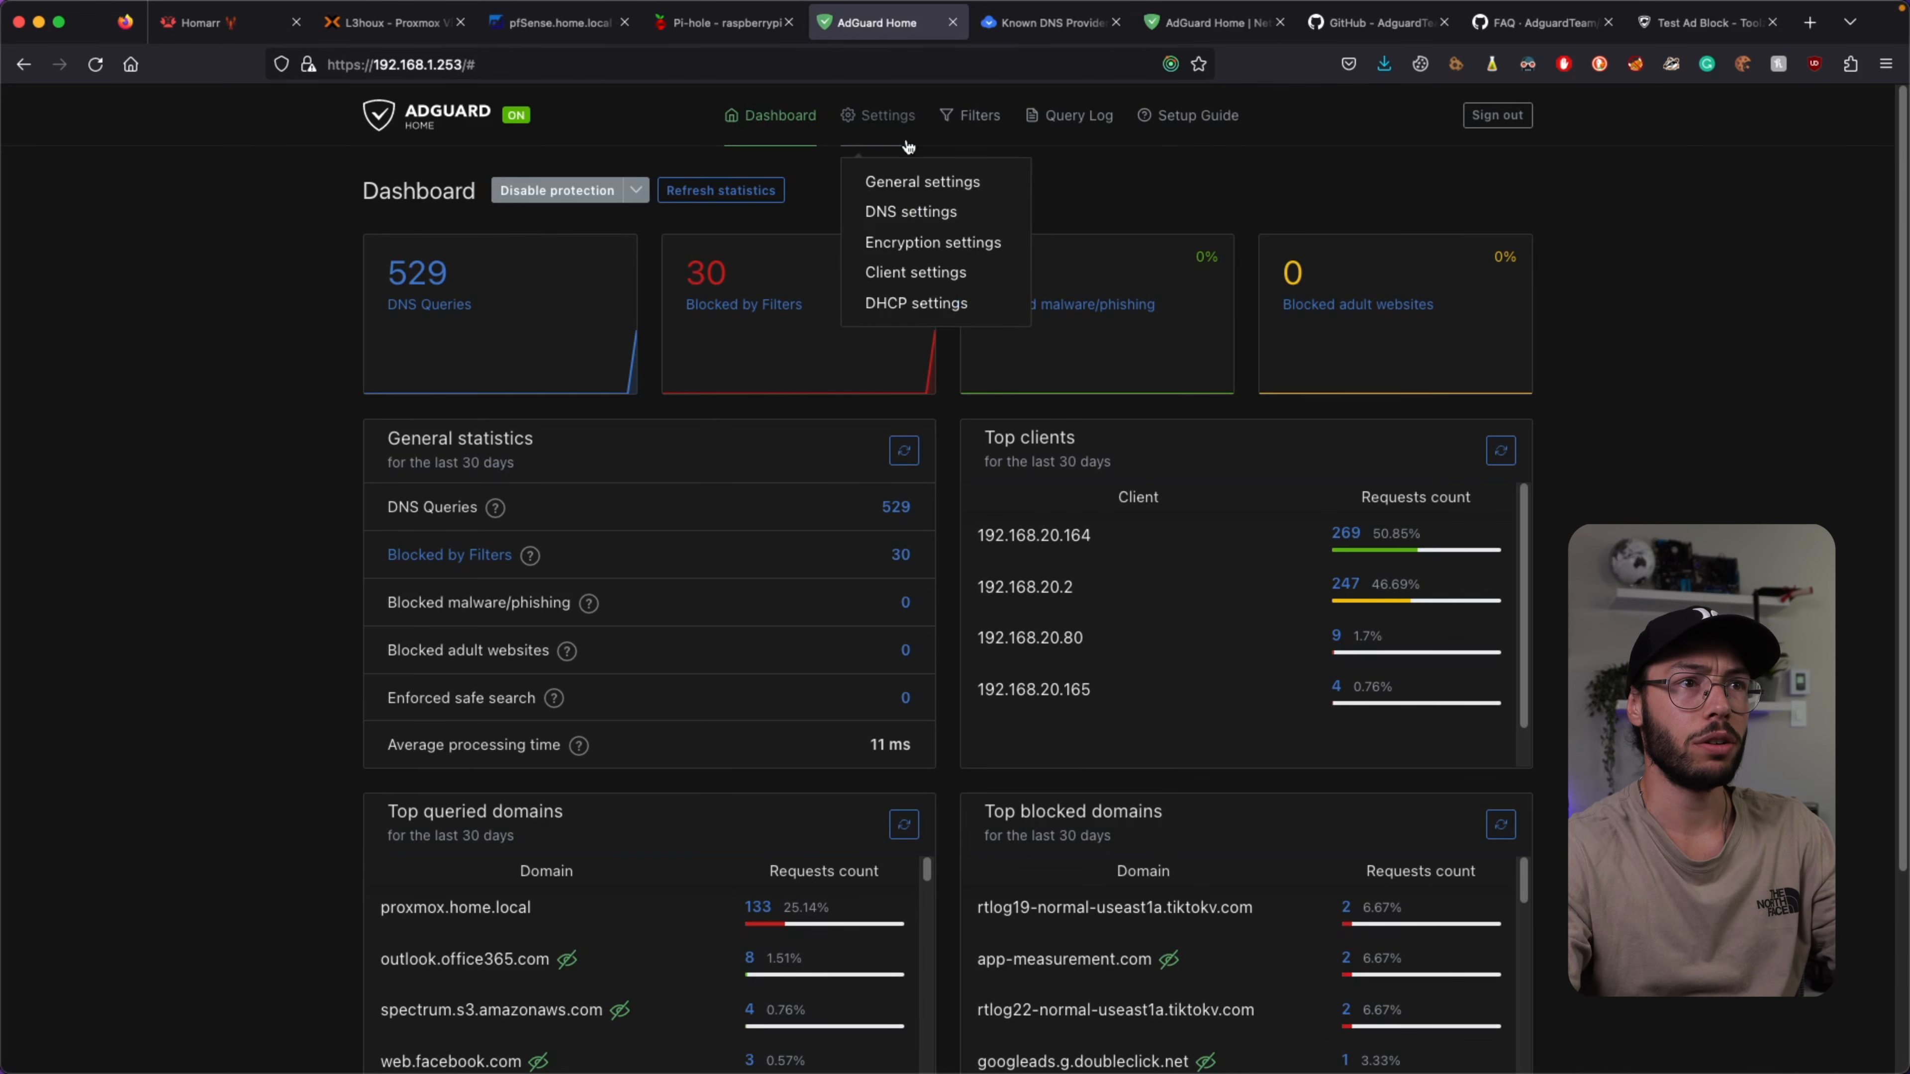
pyautogui.click(949, 263)
pyautogui.scroll(-3, 954, 224)
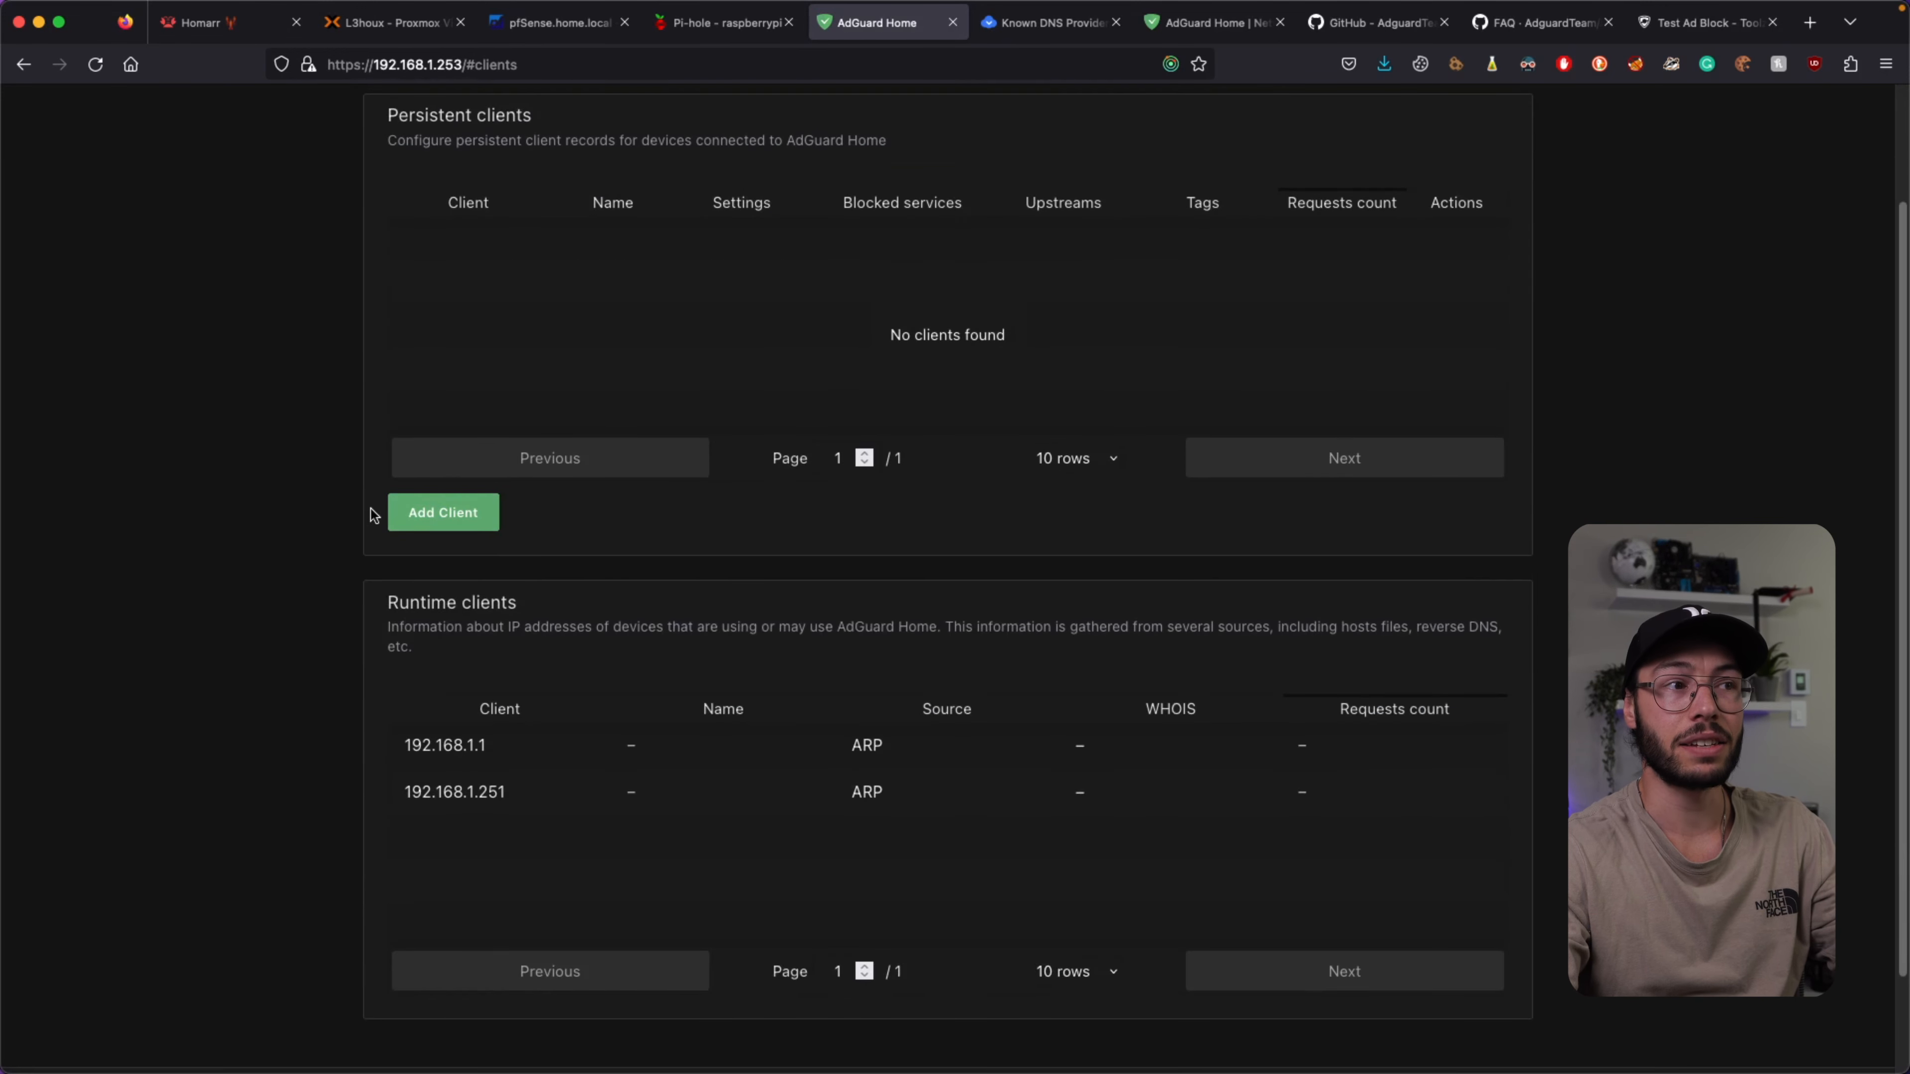
pyautogui.click(436, 515)
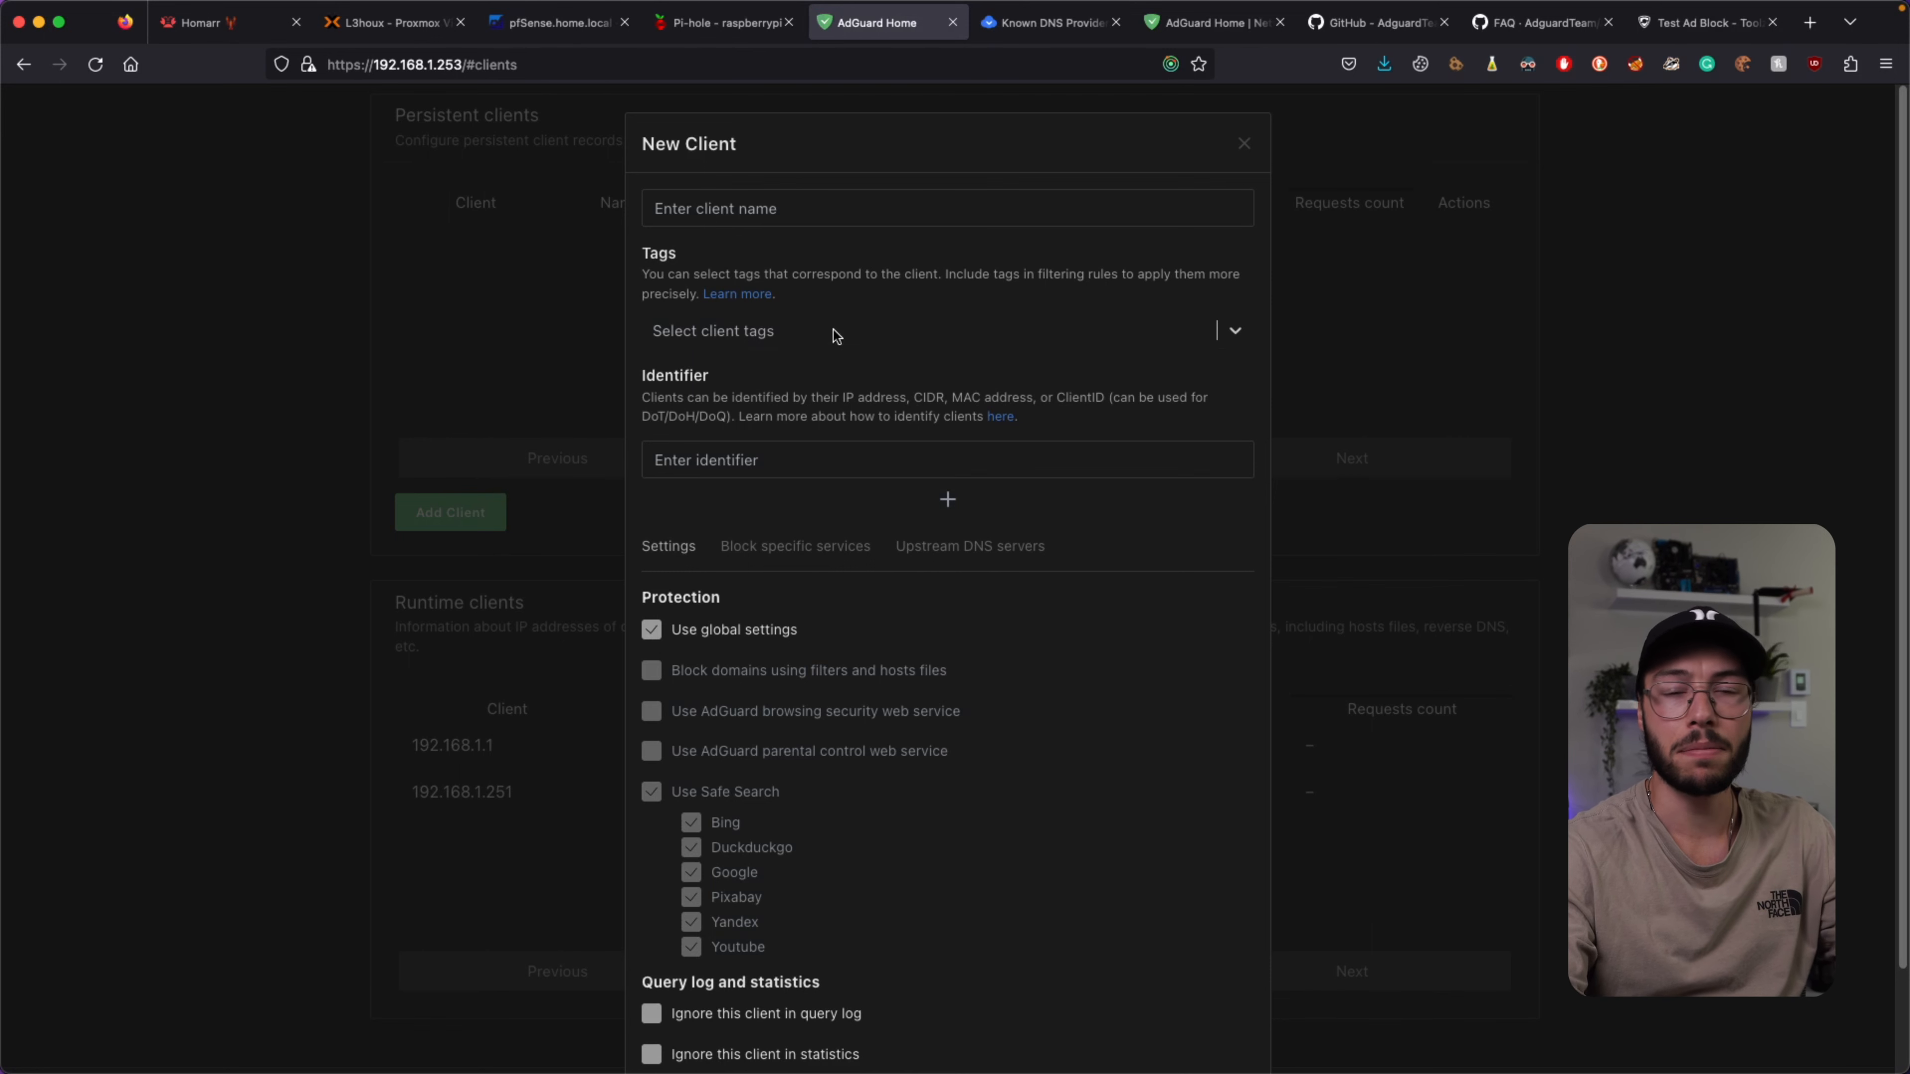
pyautogui.scroll(-3, 836, 327)
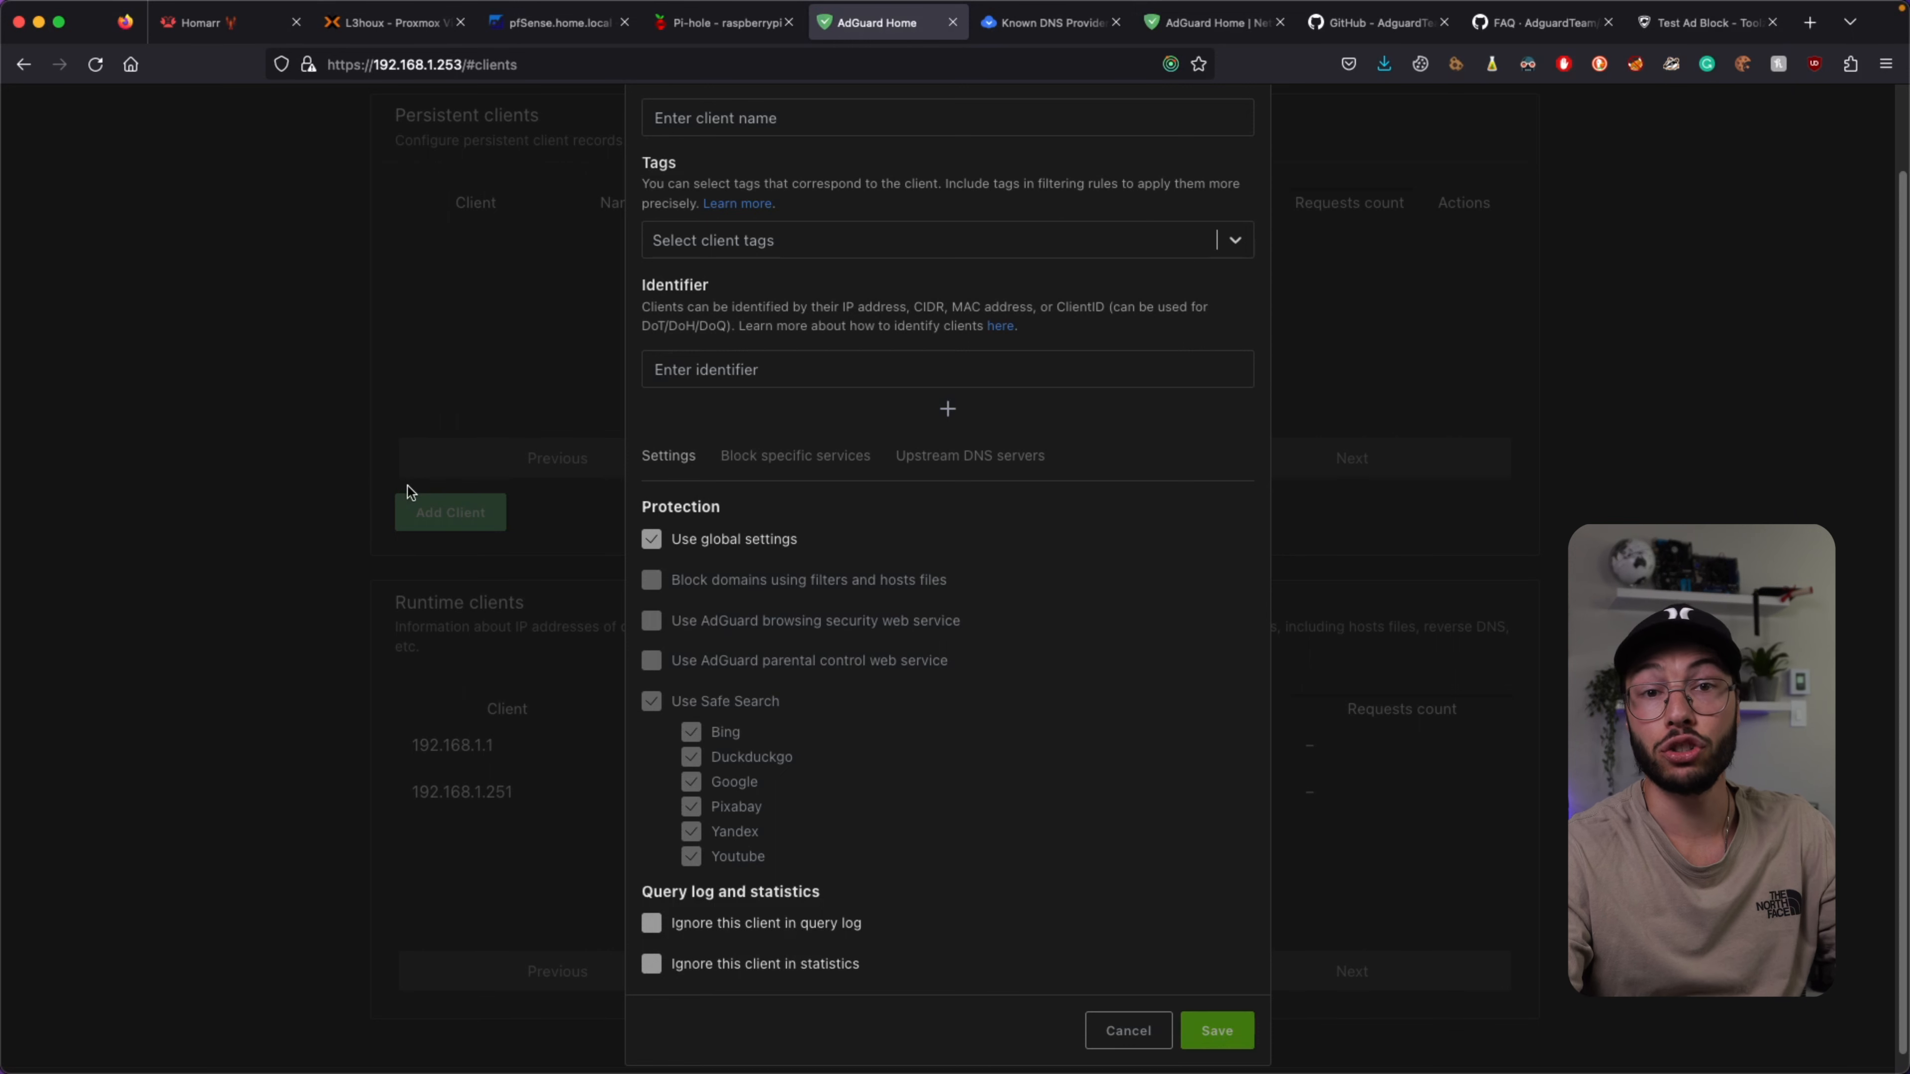
pyautogui.scroll(2, 489, 427)
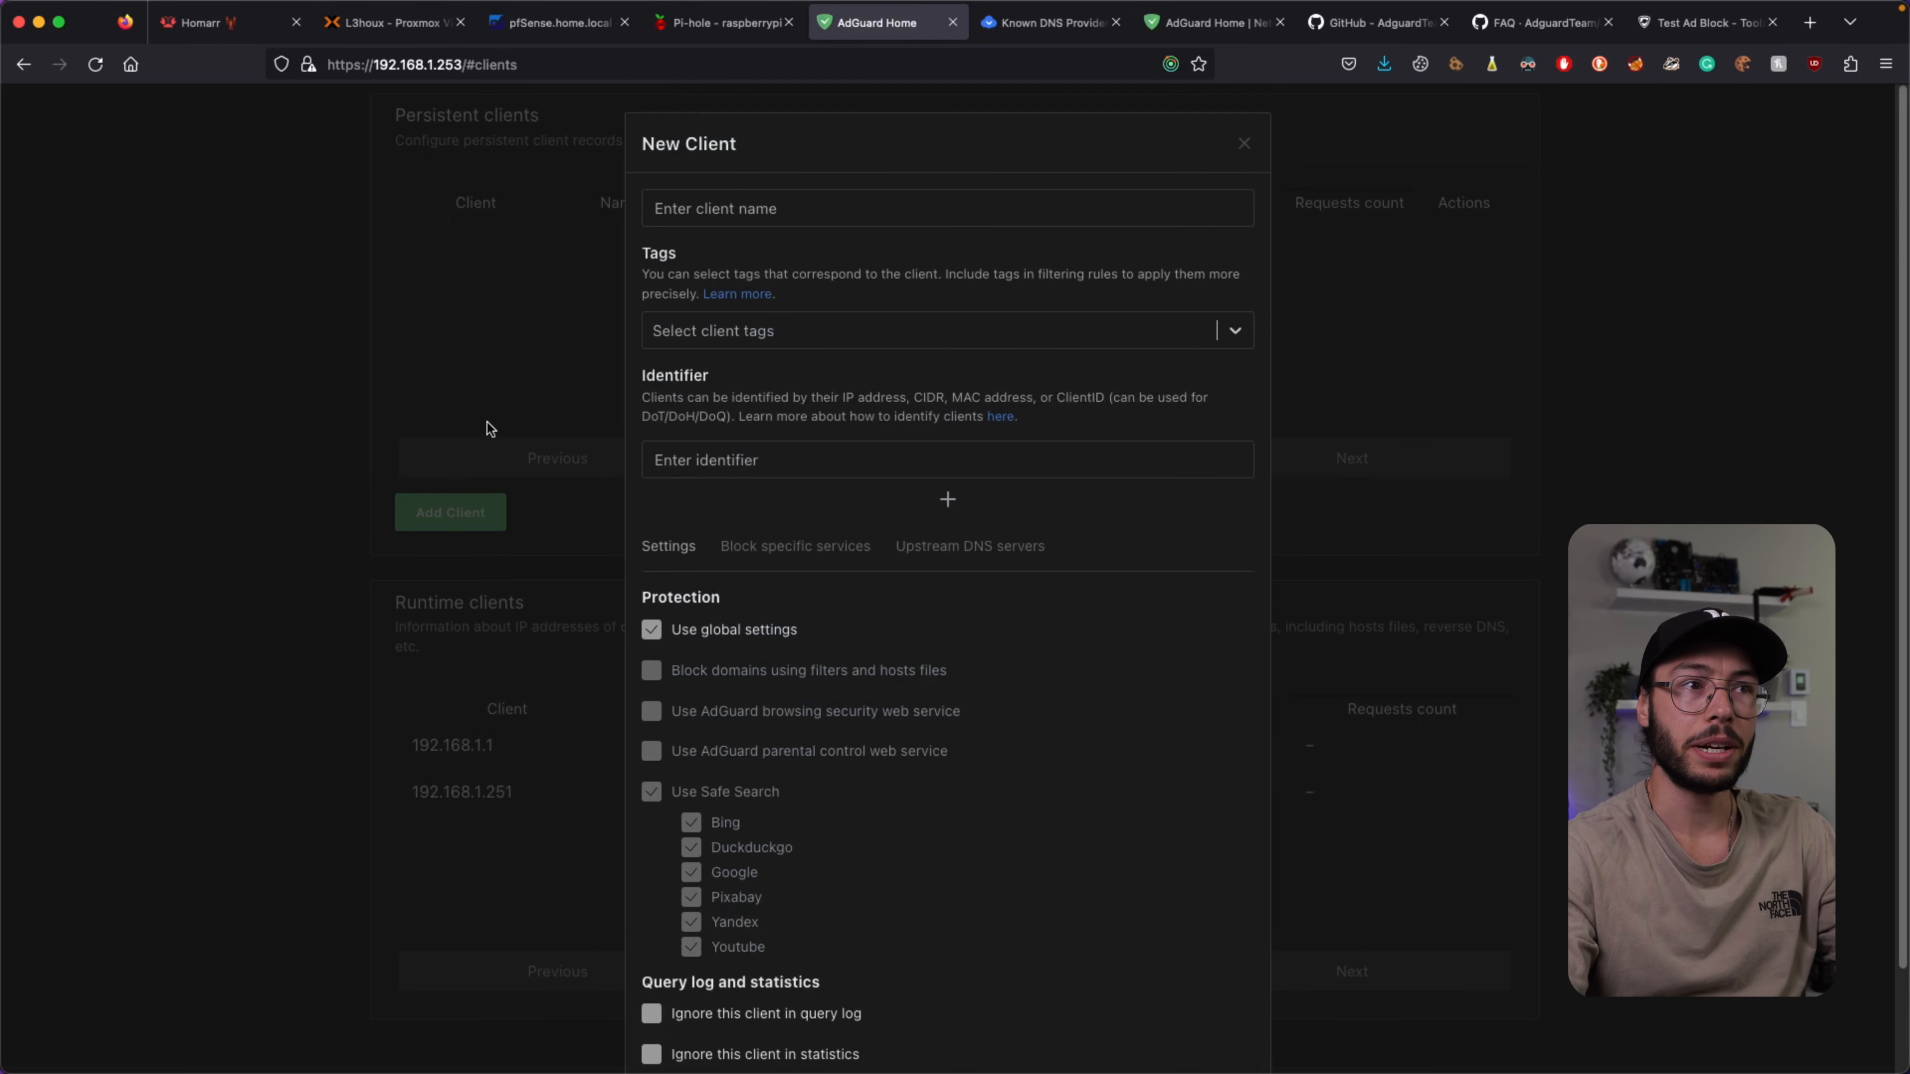
pyautogui.click(848, 459)
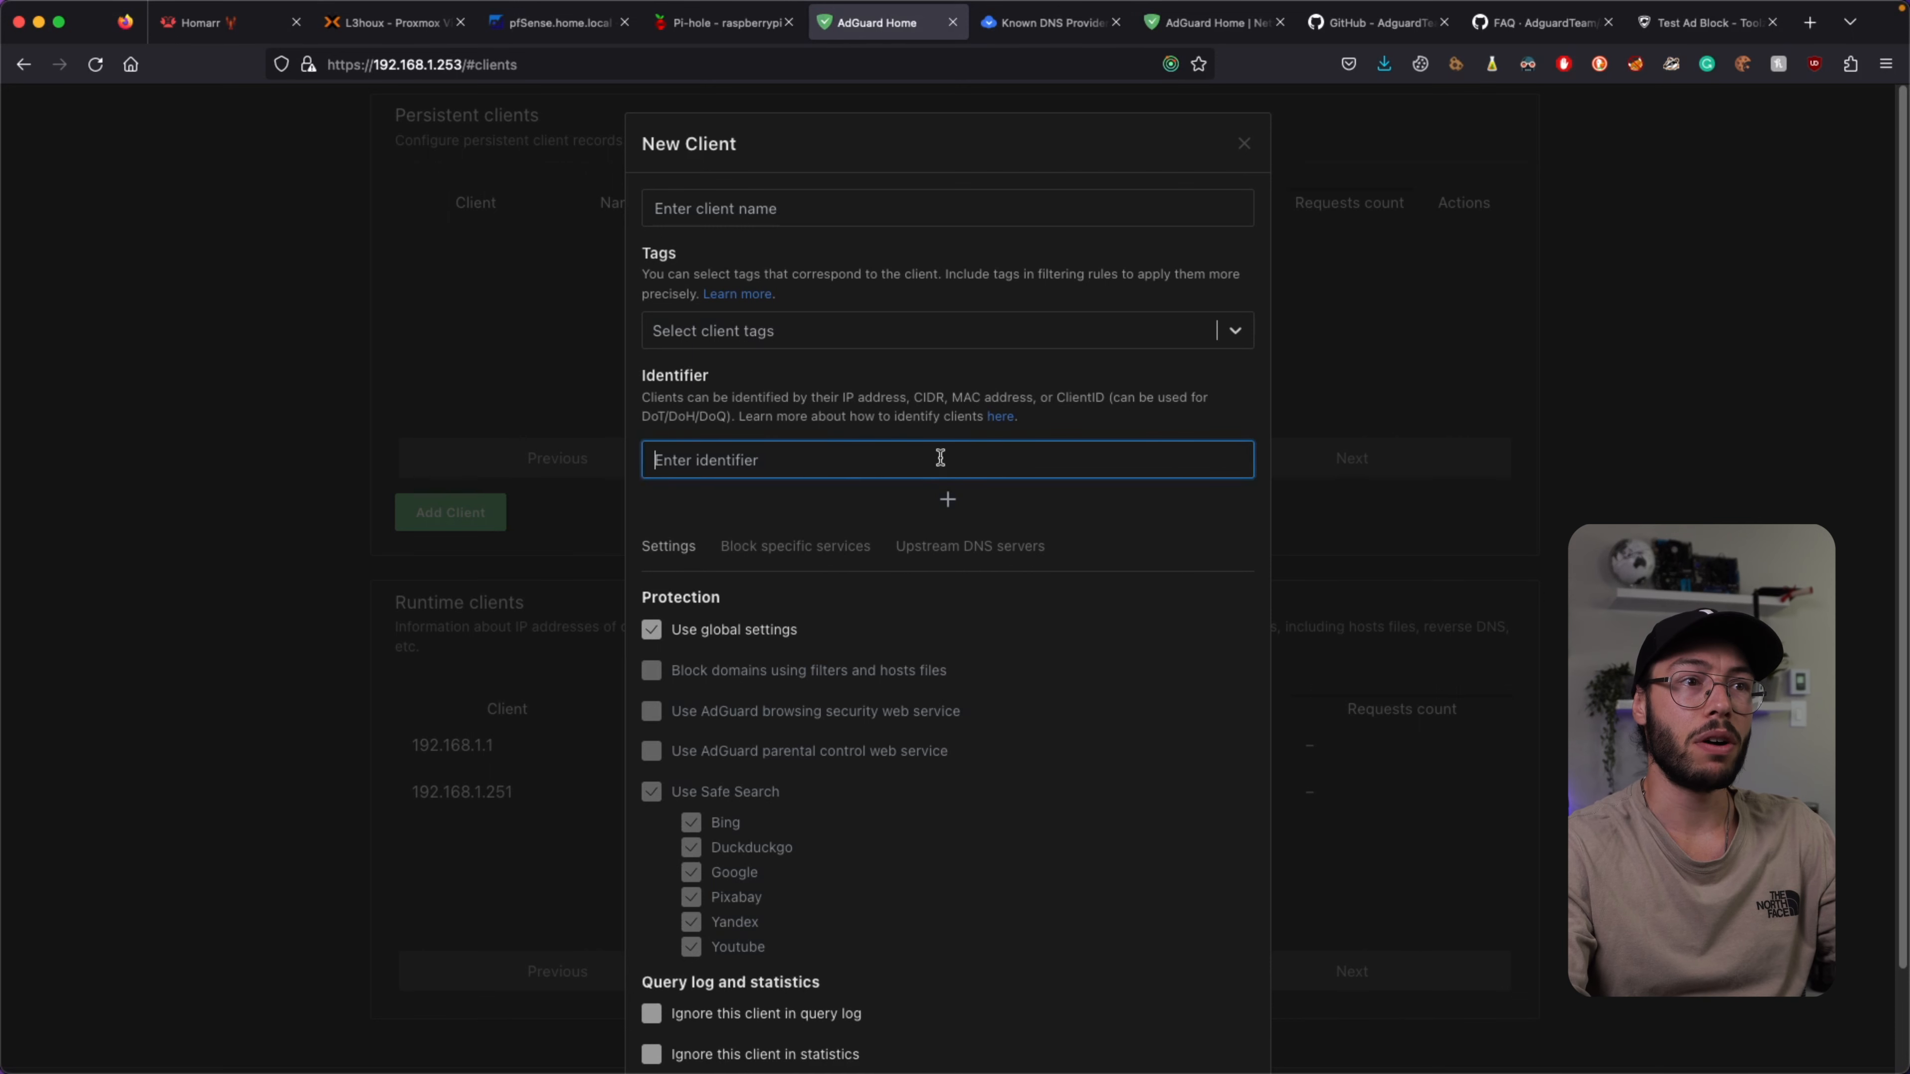
pyautogui.click(950, 501)
pyautogui.click(891, 461)
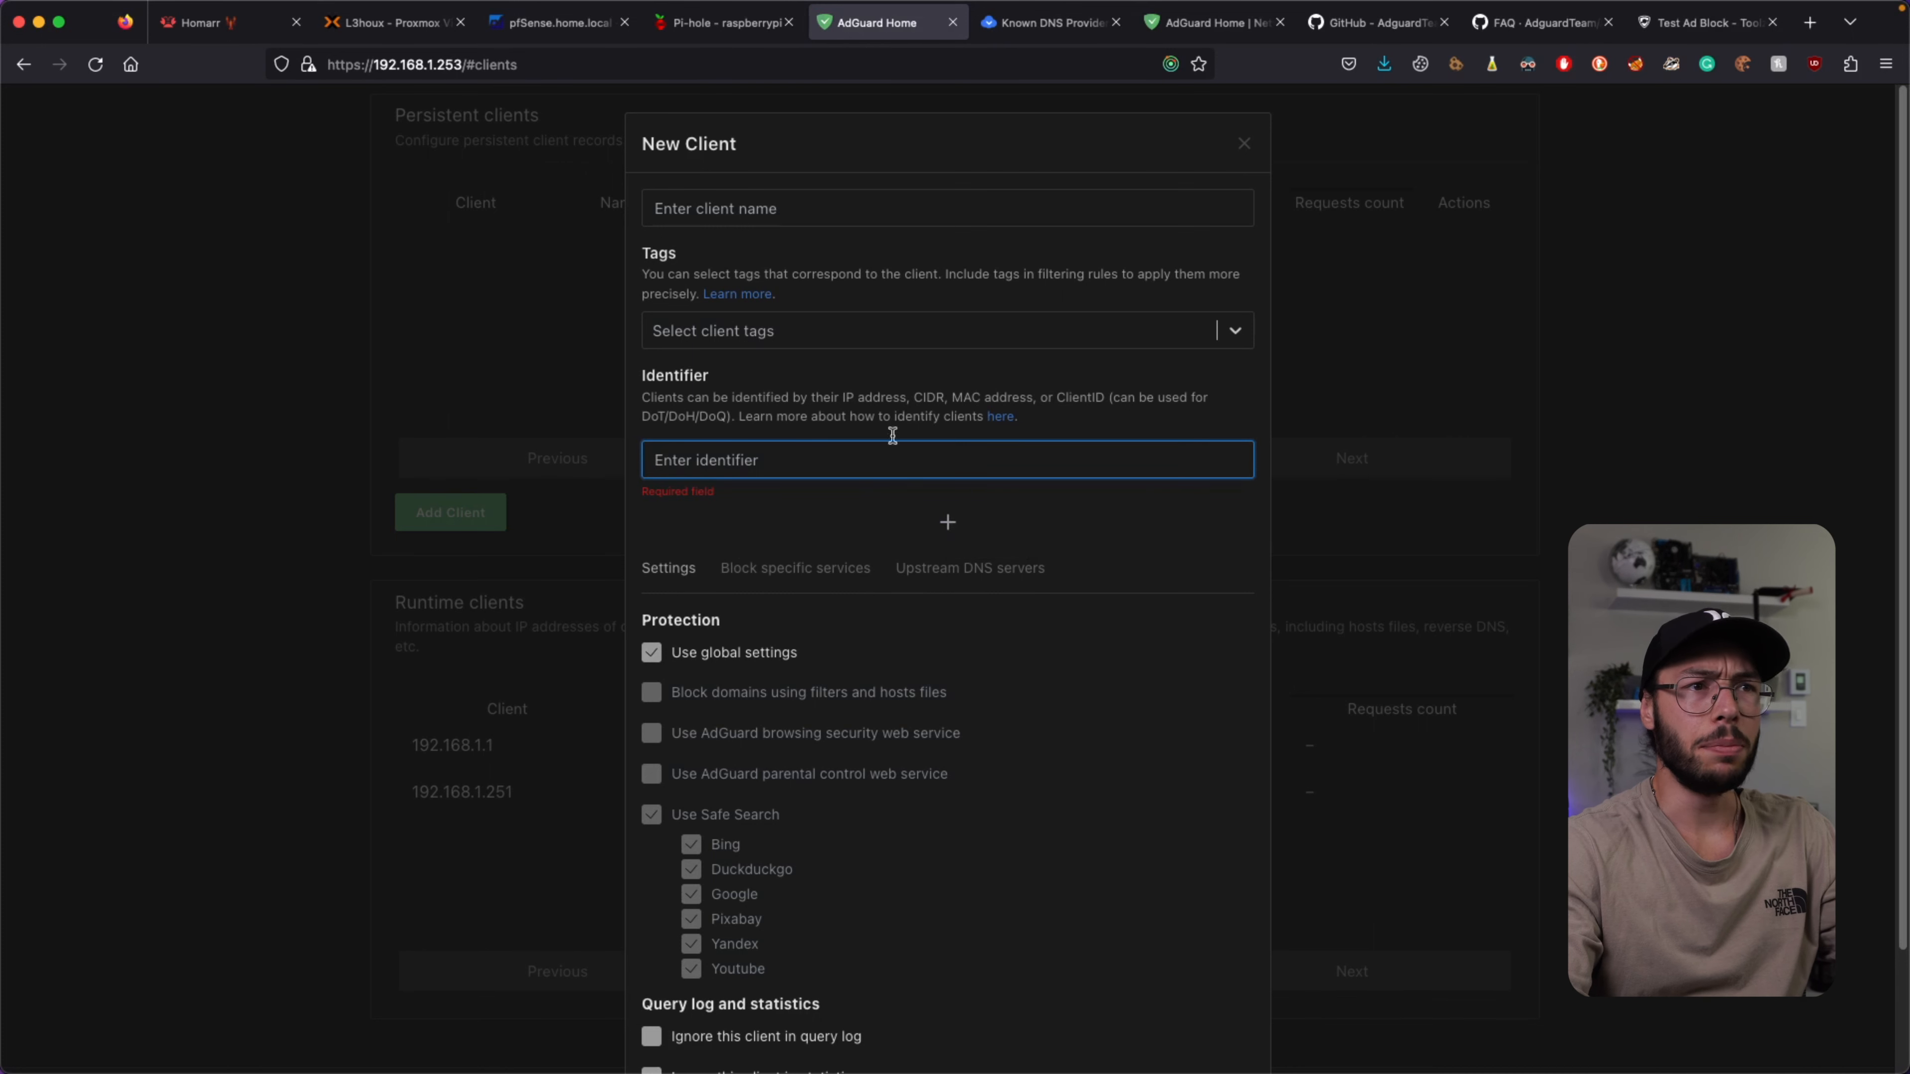
pyautogui.moveTo(881, 398); pyautogui.dragTo(1160, 397)
pyautogui.click(1161, 395)
pyautogui.moveTo(658, 394); pyautogui.dragTo(980, 388)
pyautogui.click(1000, 392)
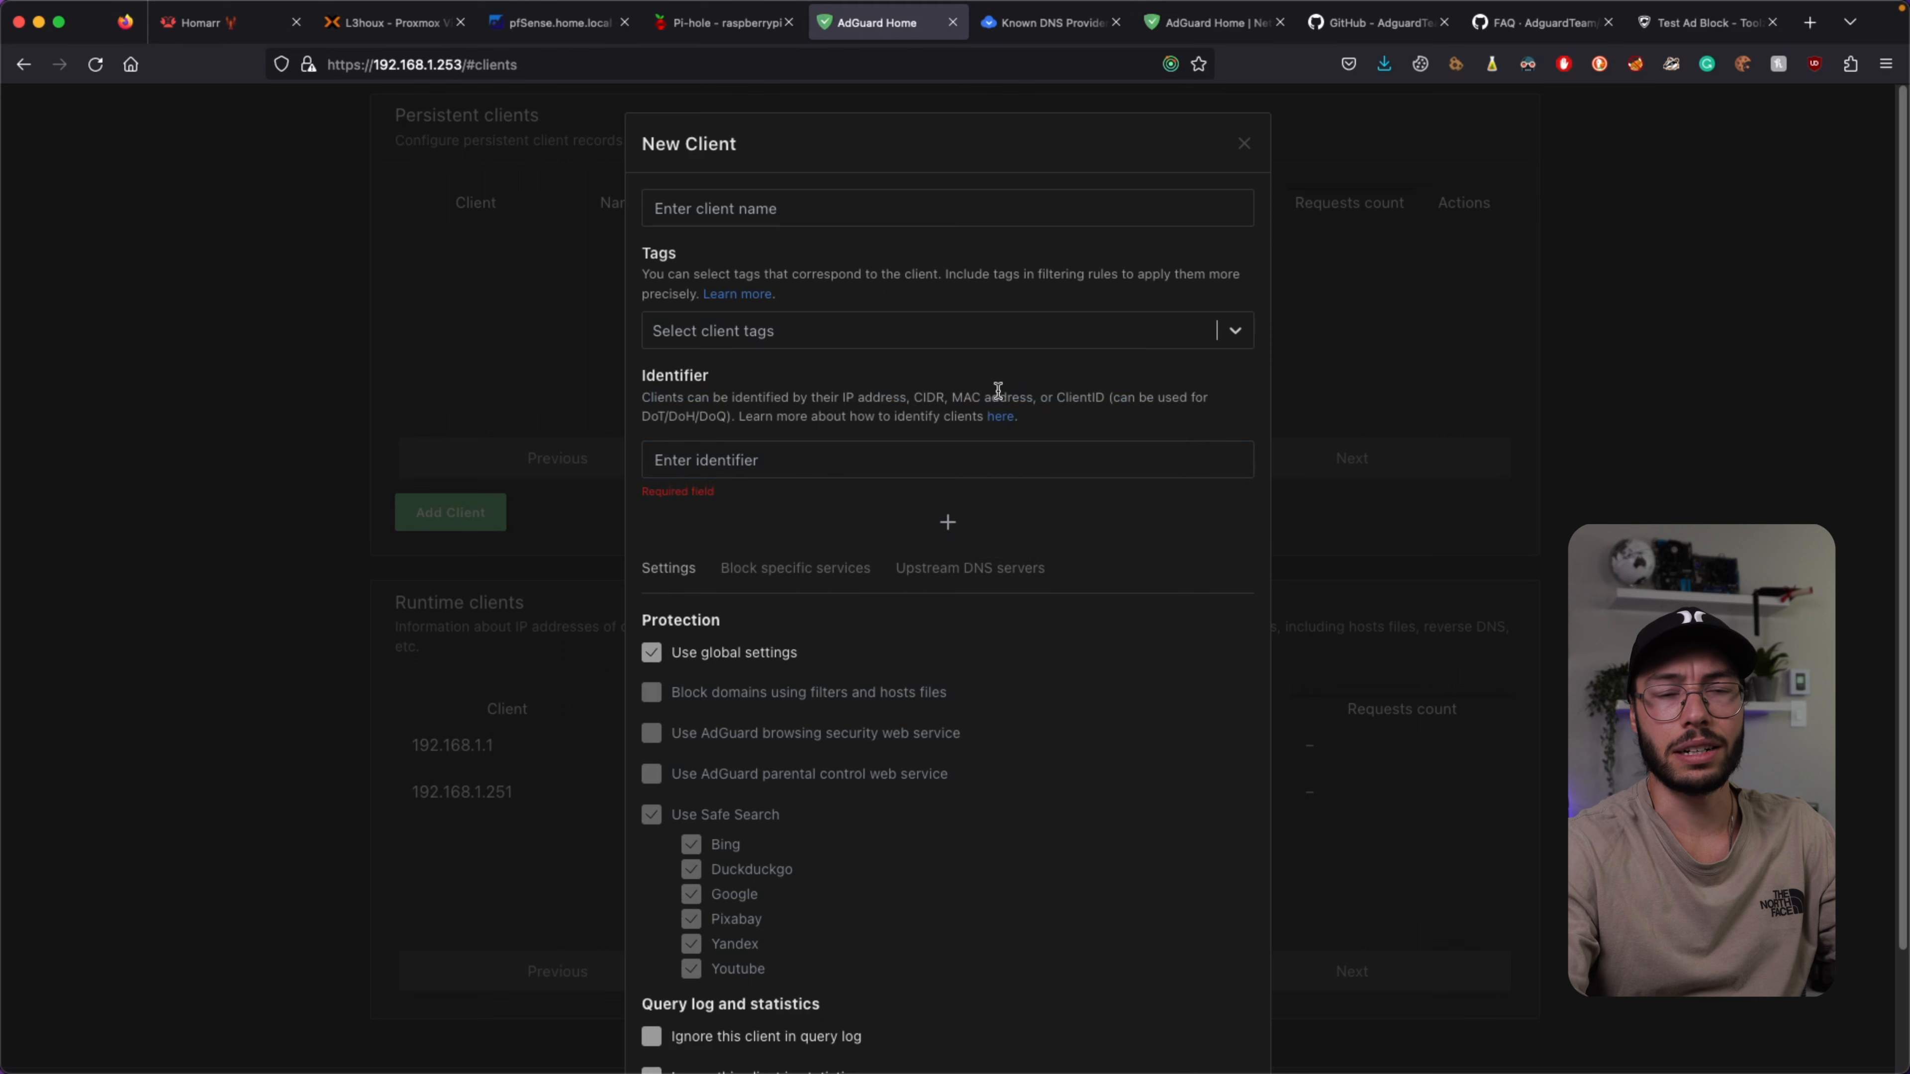
pyautogui.click(789, 570)
pyautogui.scroll(-3, 808, 537)
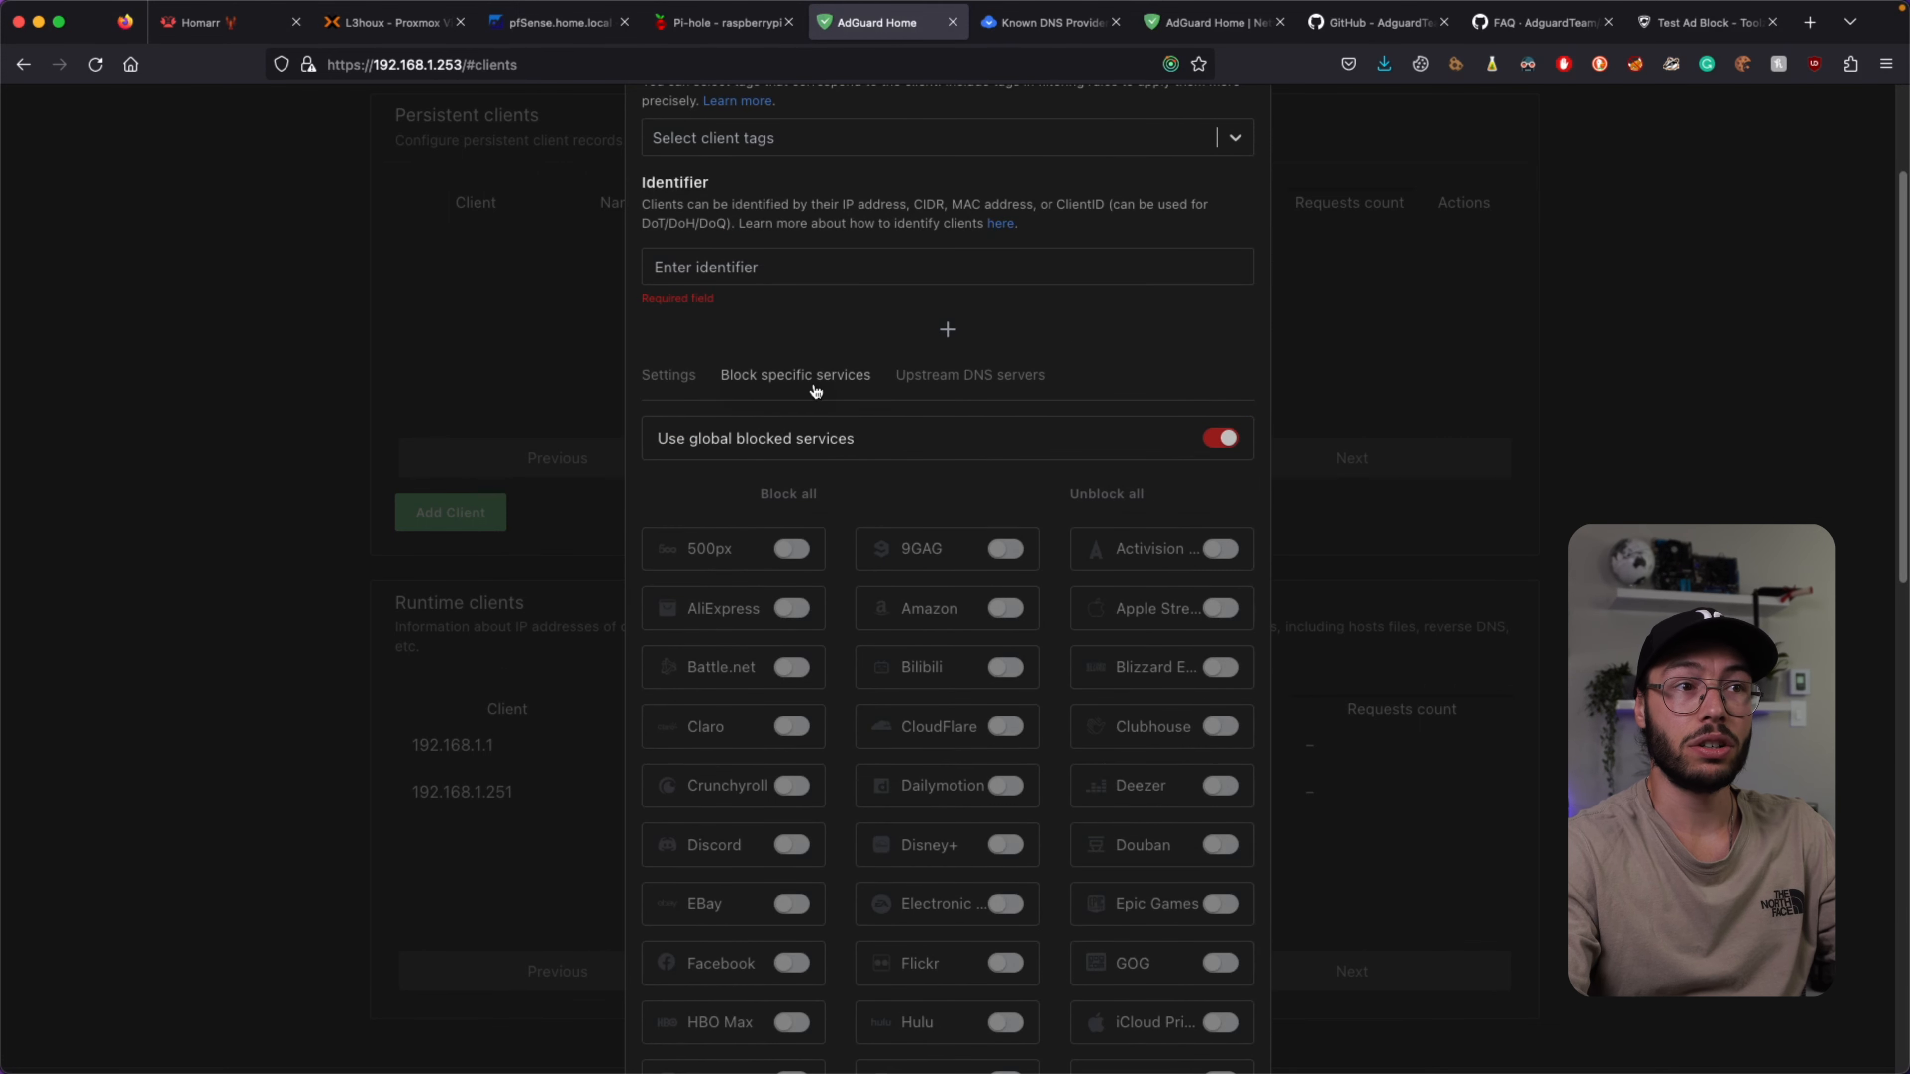
pyautogui.scroll(-2, 816, 390)
pyautogui.click(1220, 299)
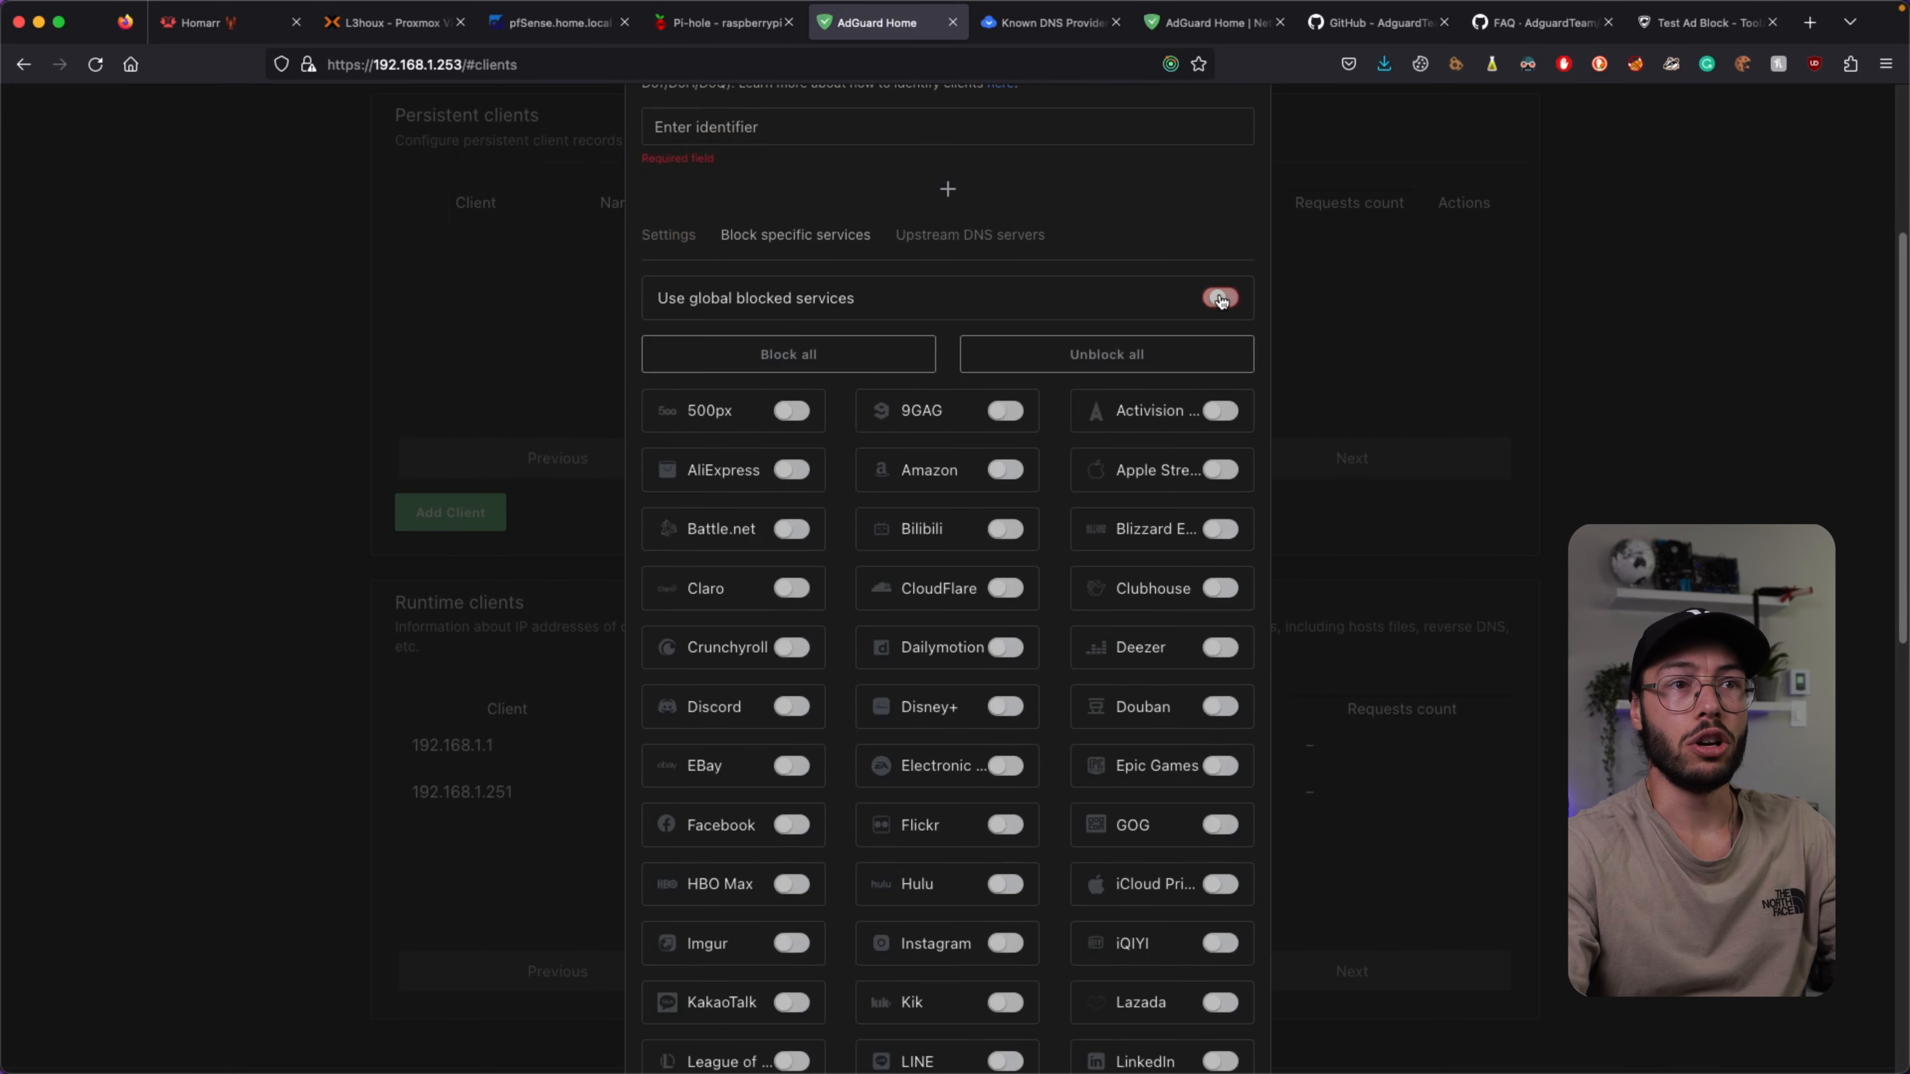
pyautogui.click(1220, 299)
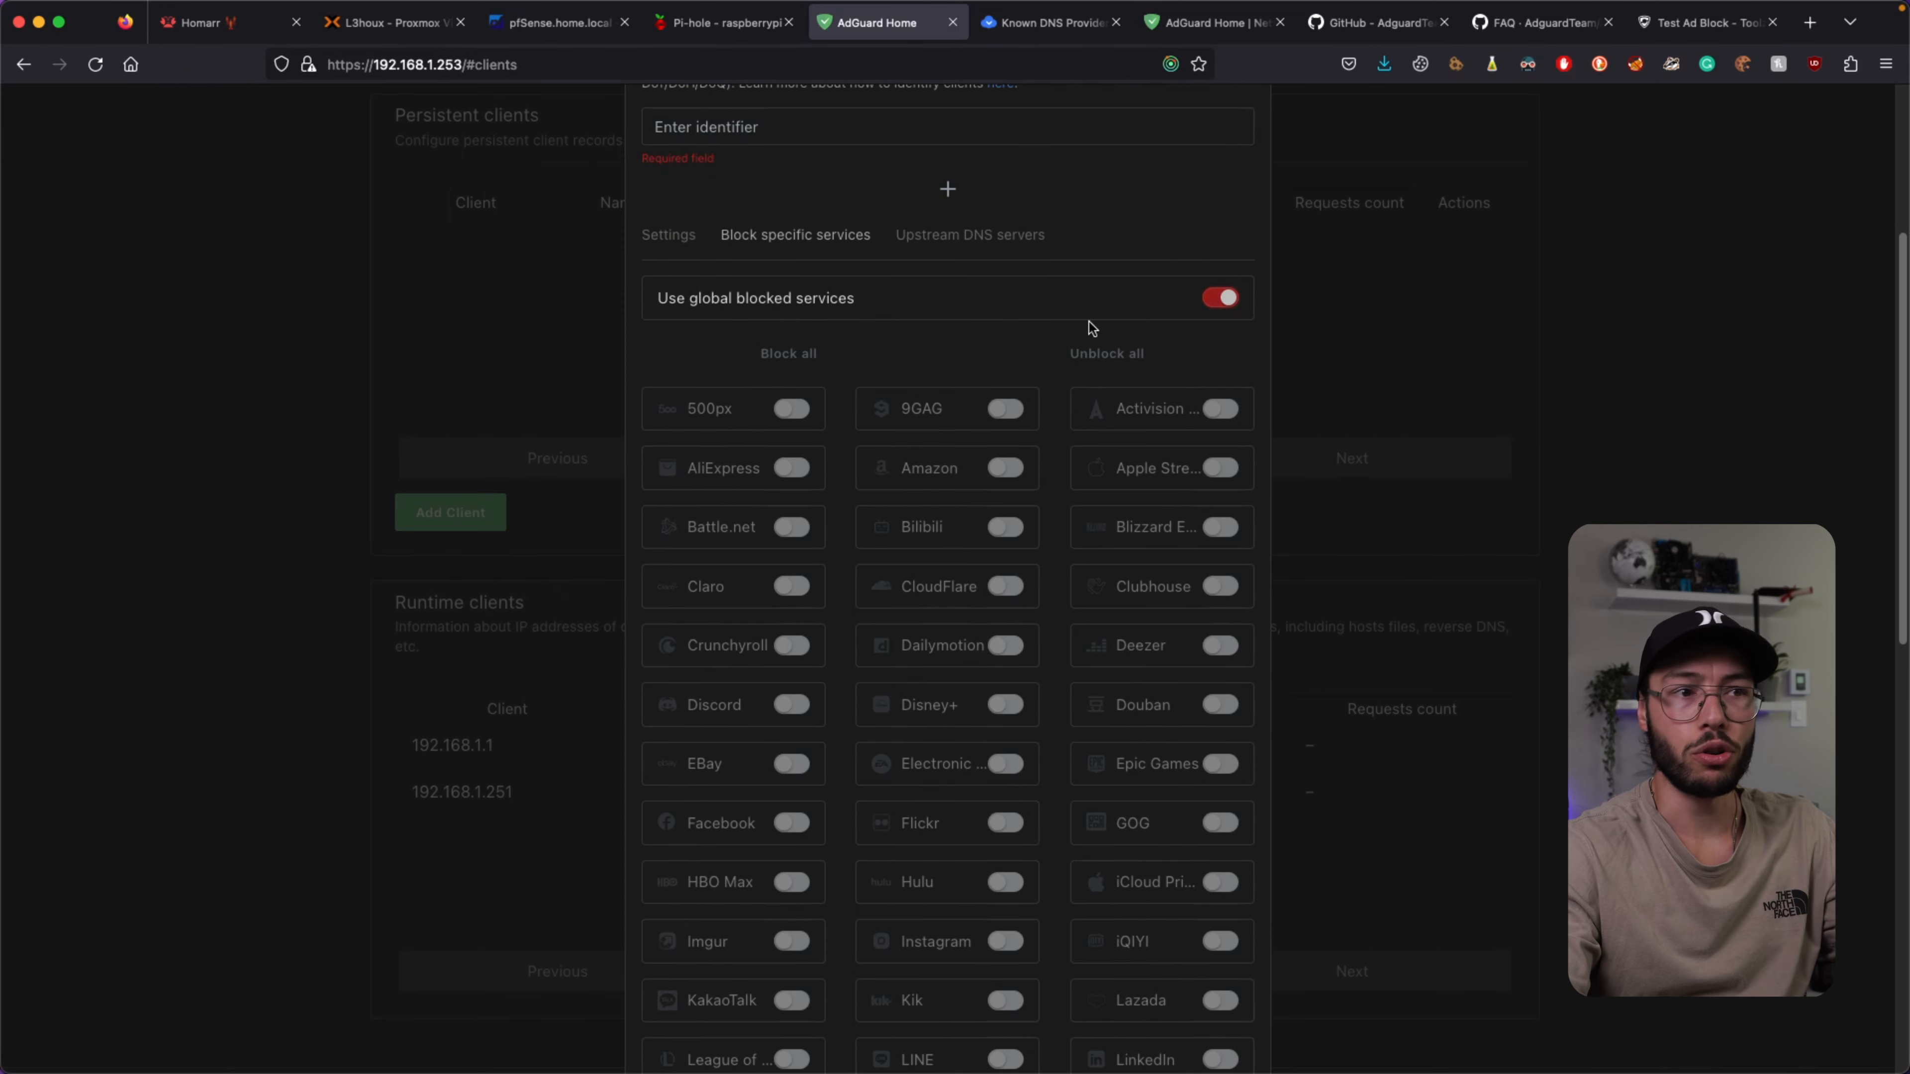
pyautogui.scroll(-1, 720, 355)
pyautogui.scroll(-1, 760, 410)
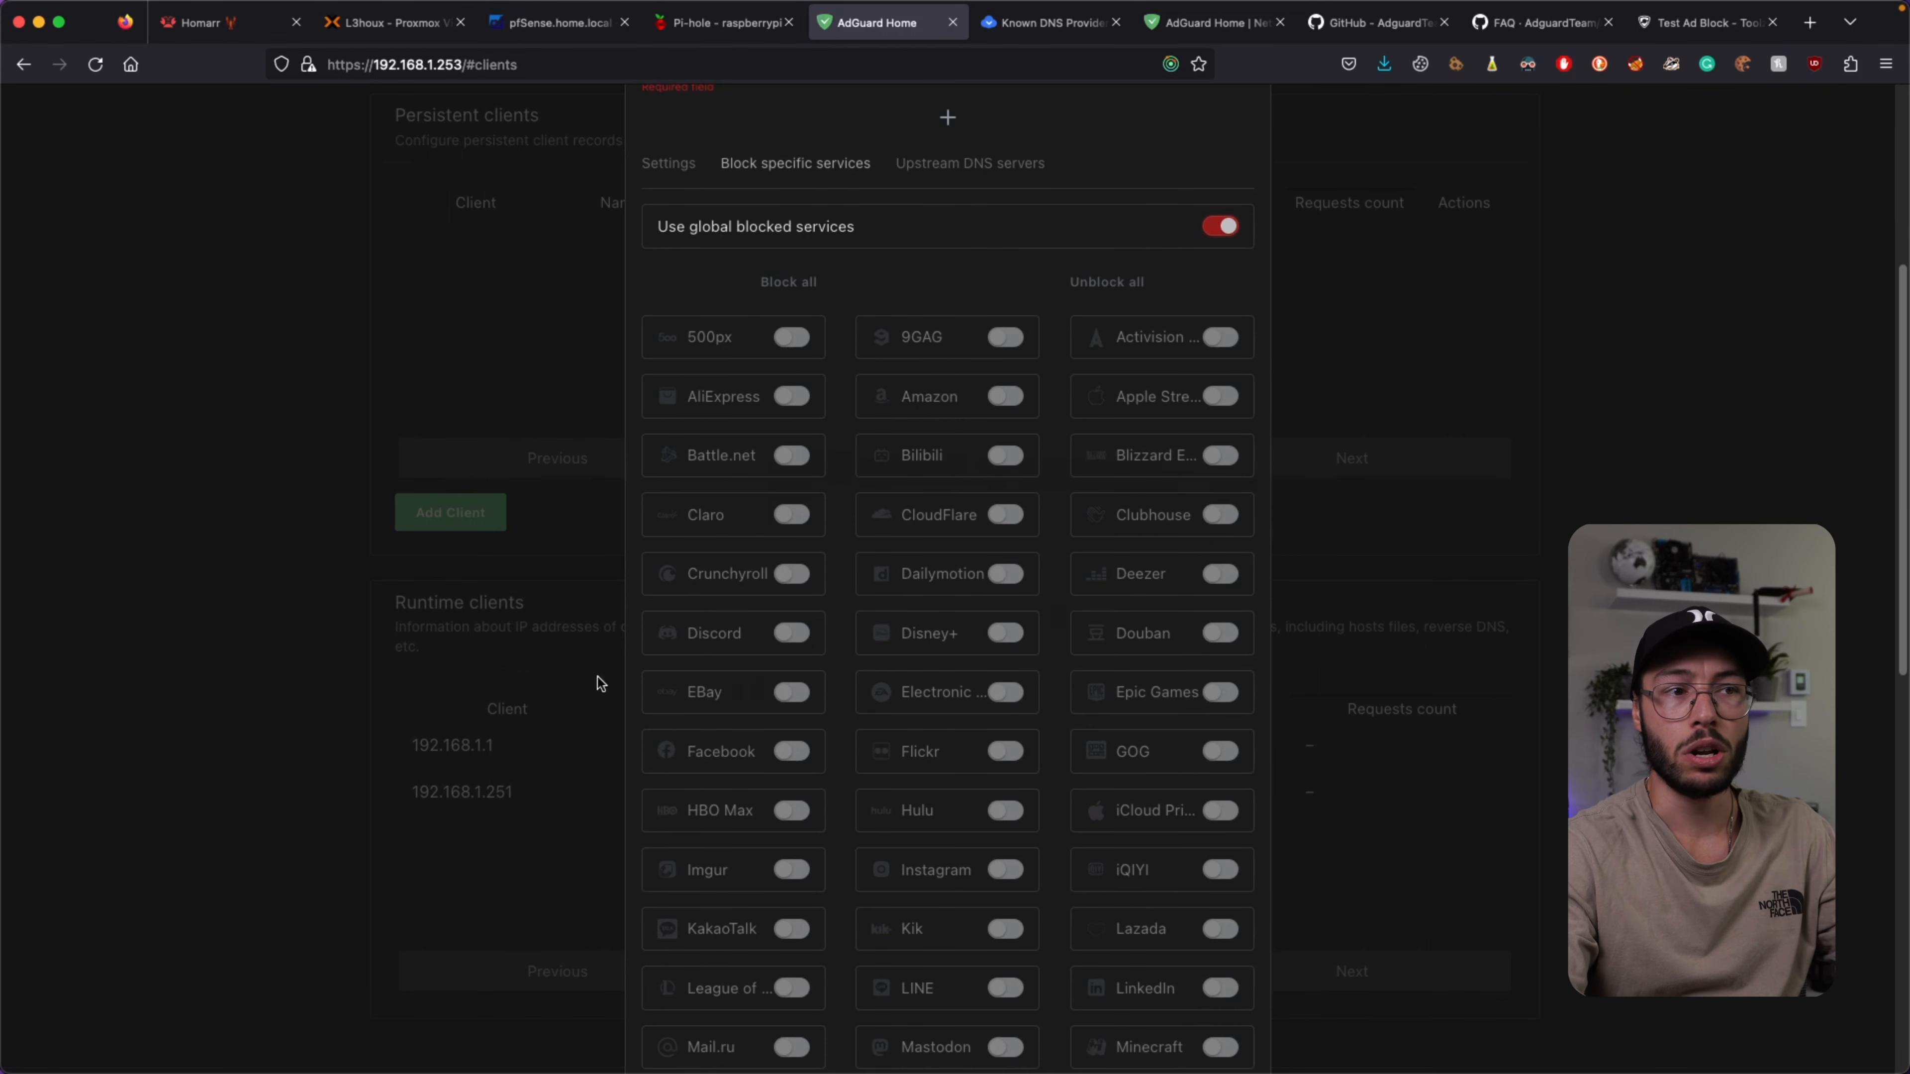
pyautogui.scroll(-15, 900, 695)
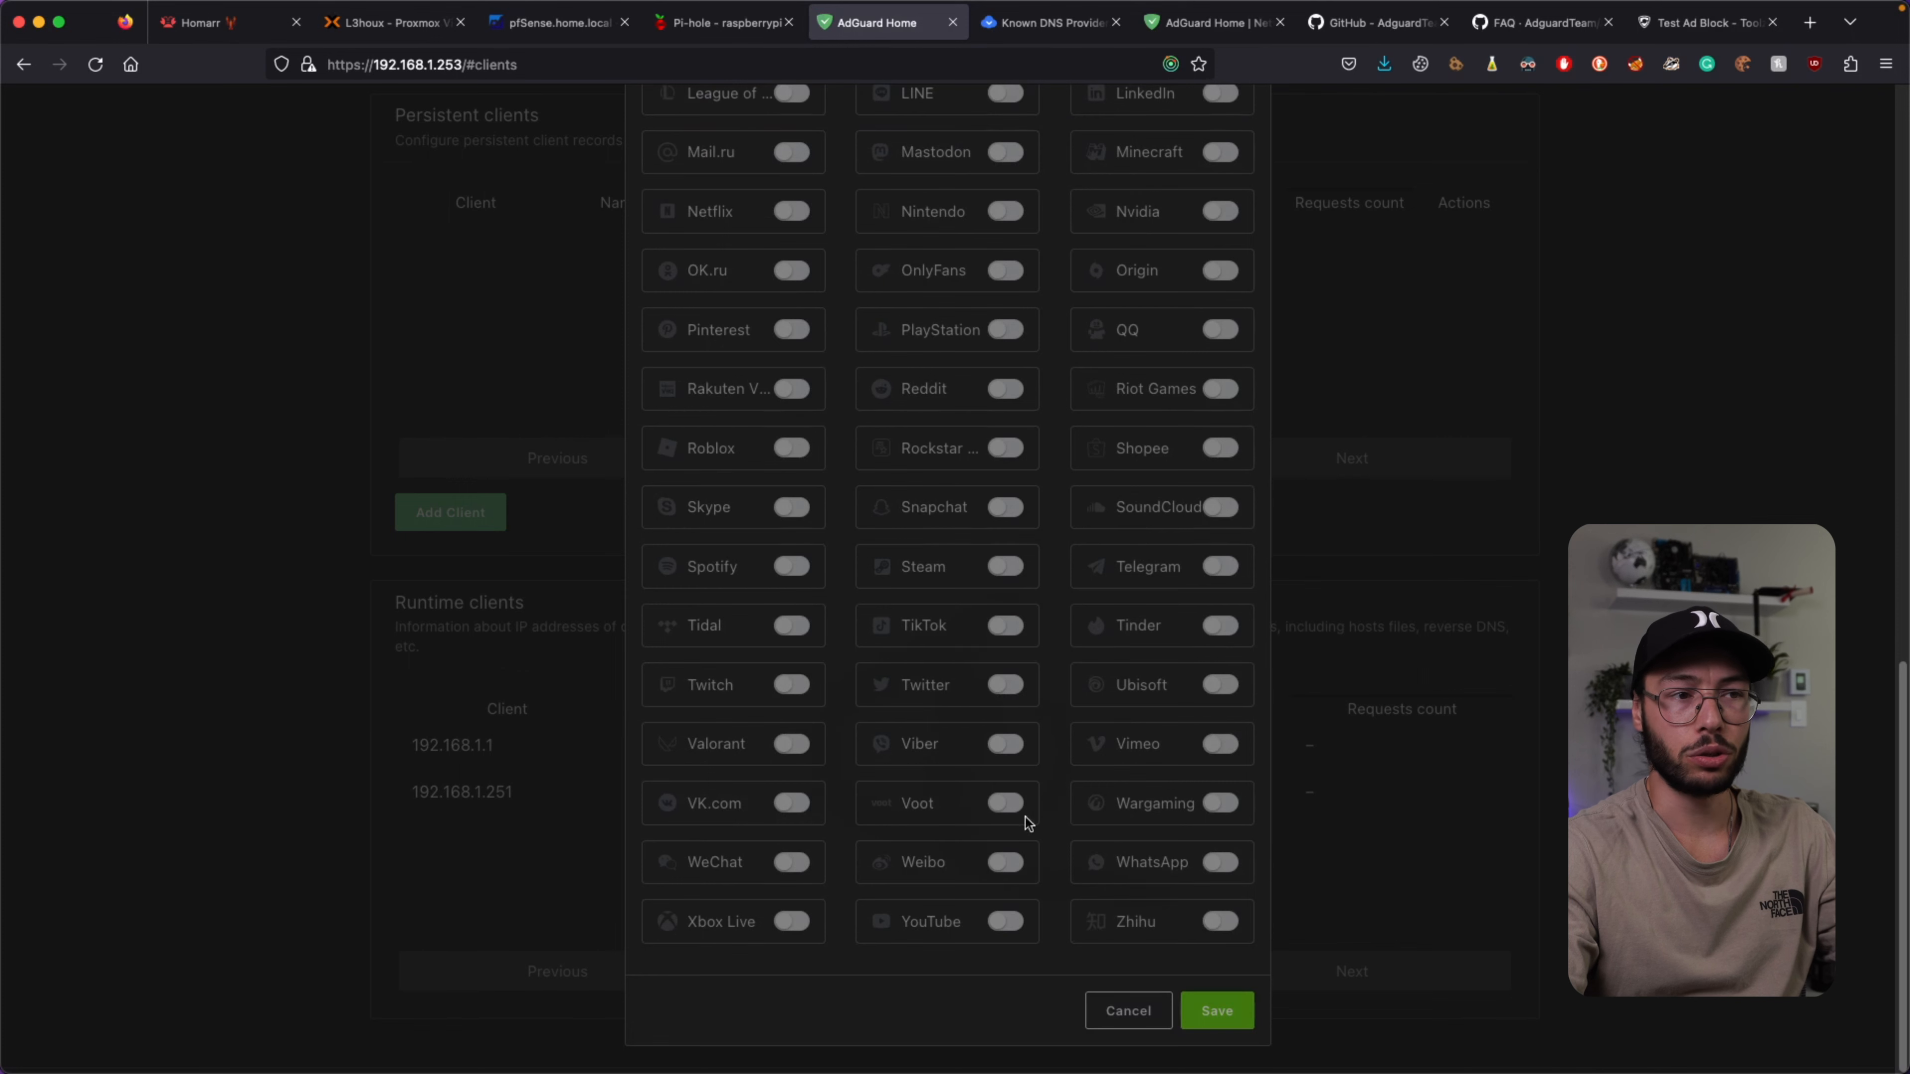
pyautogui.scroll(15, 910, 873)
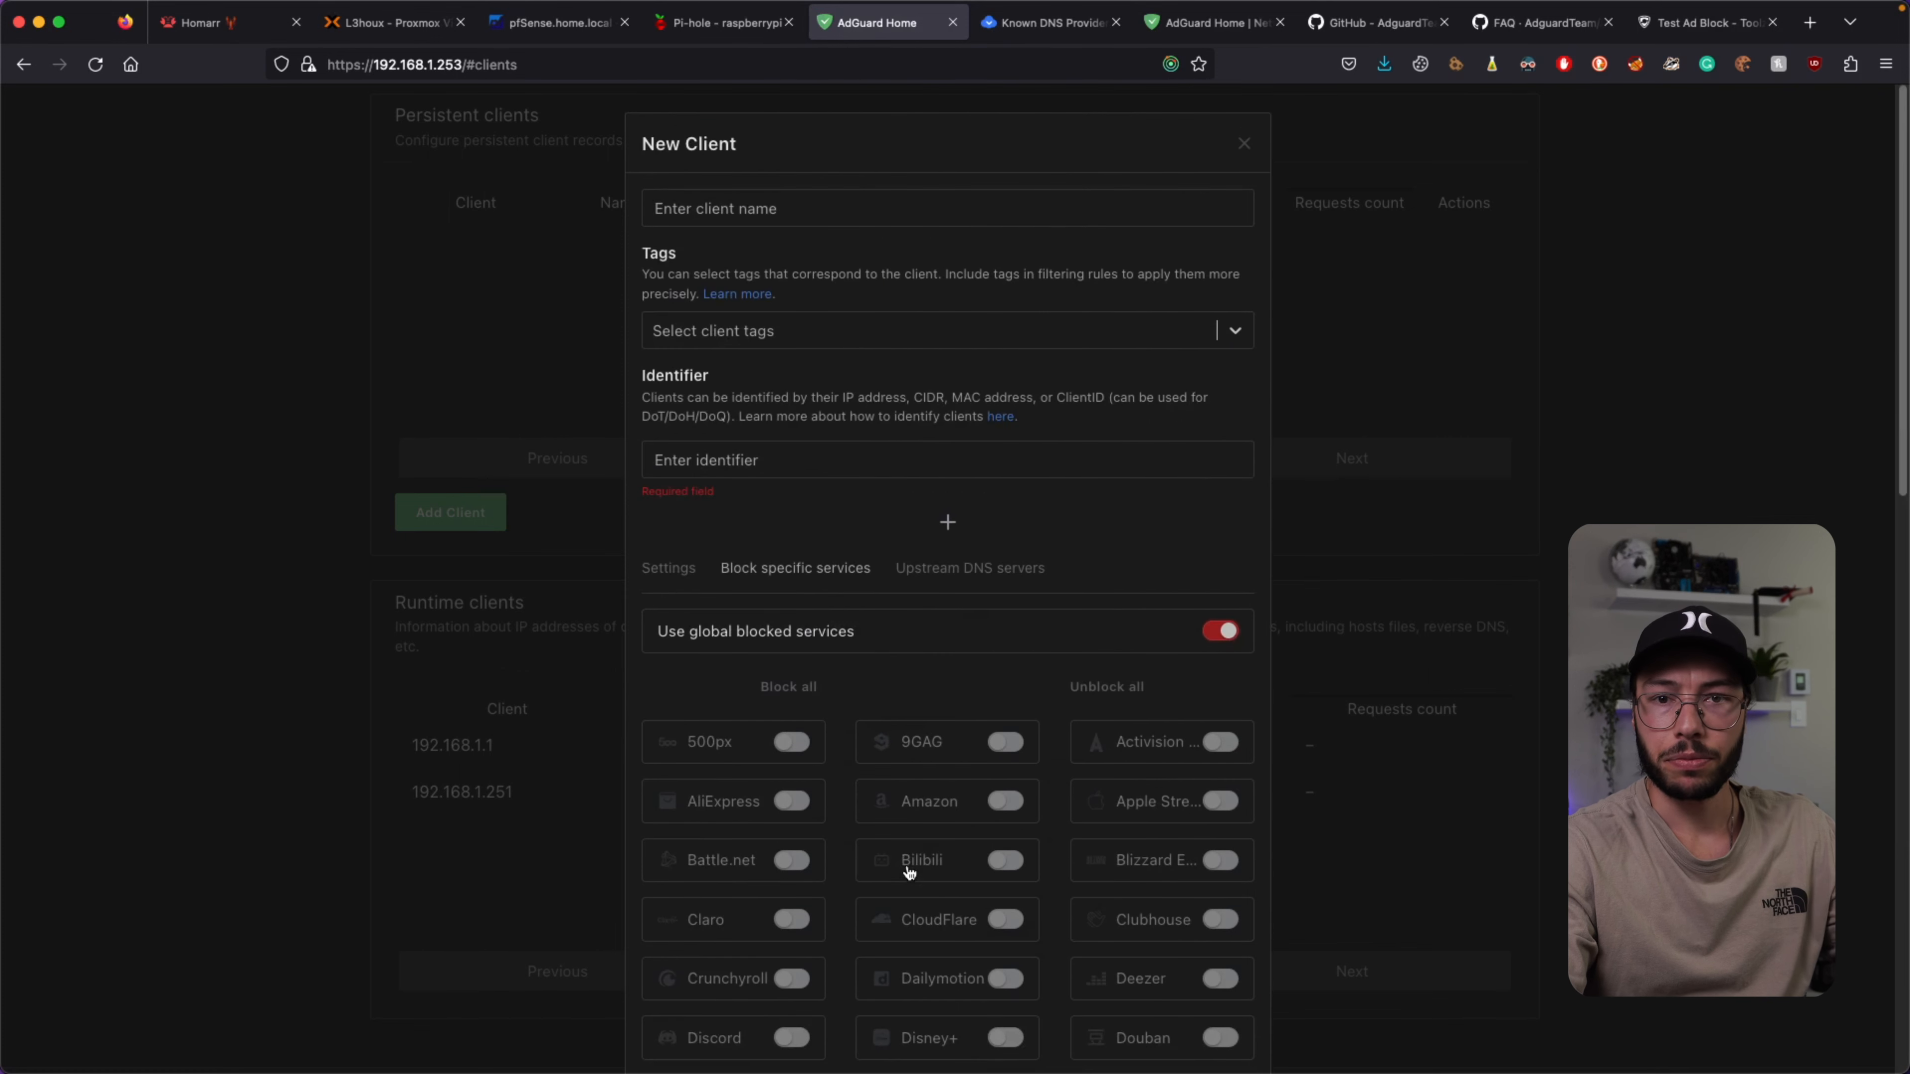
pyautogui.click(976, 573)
pyautogui.scroll(-5, 964, 600)
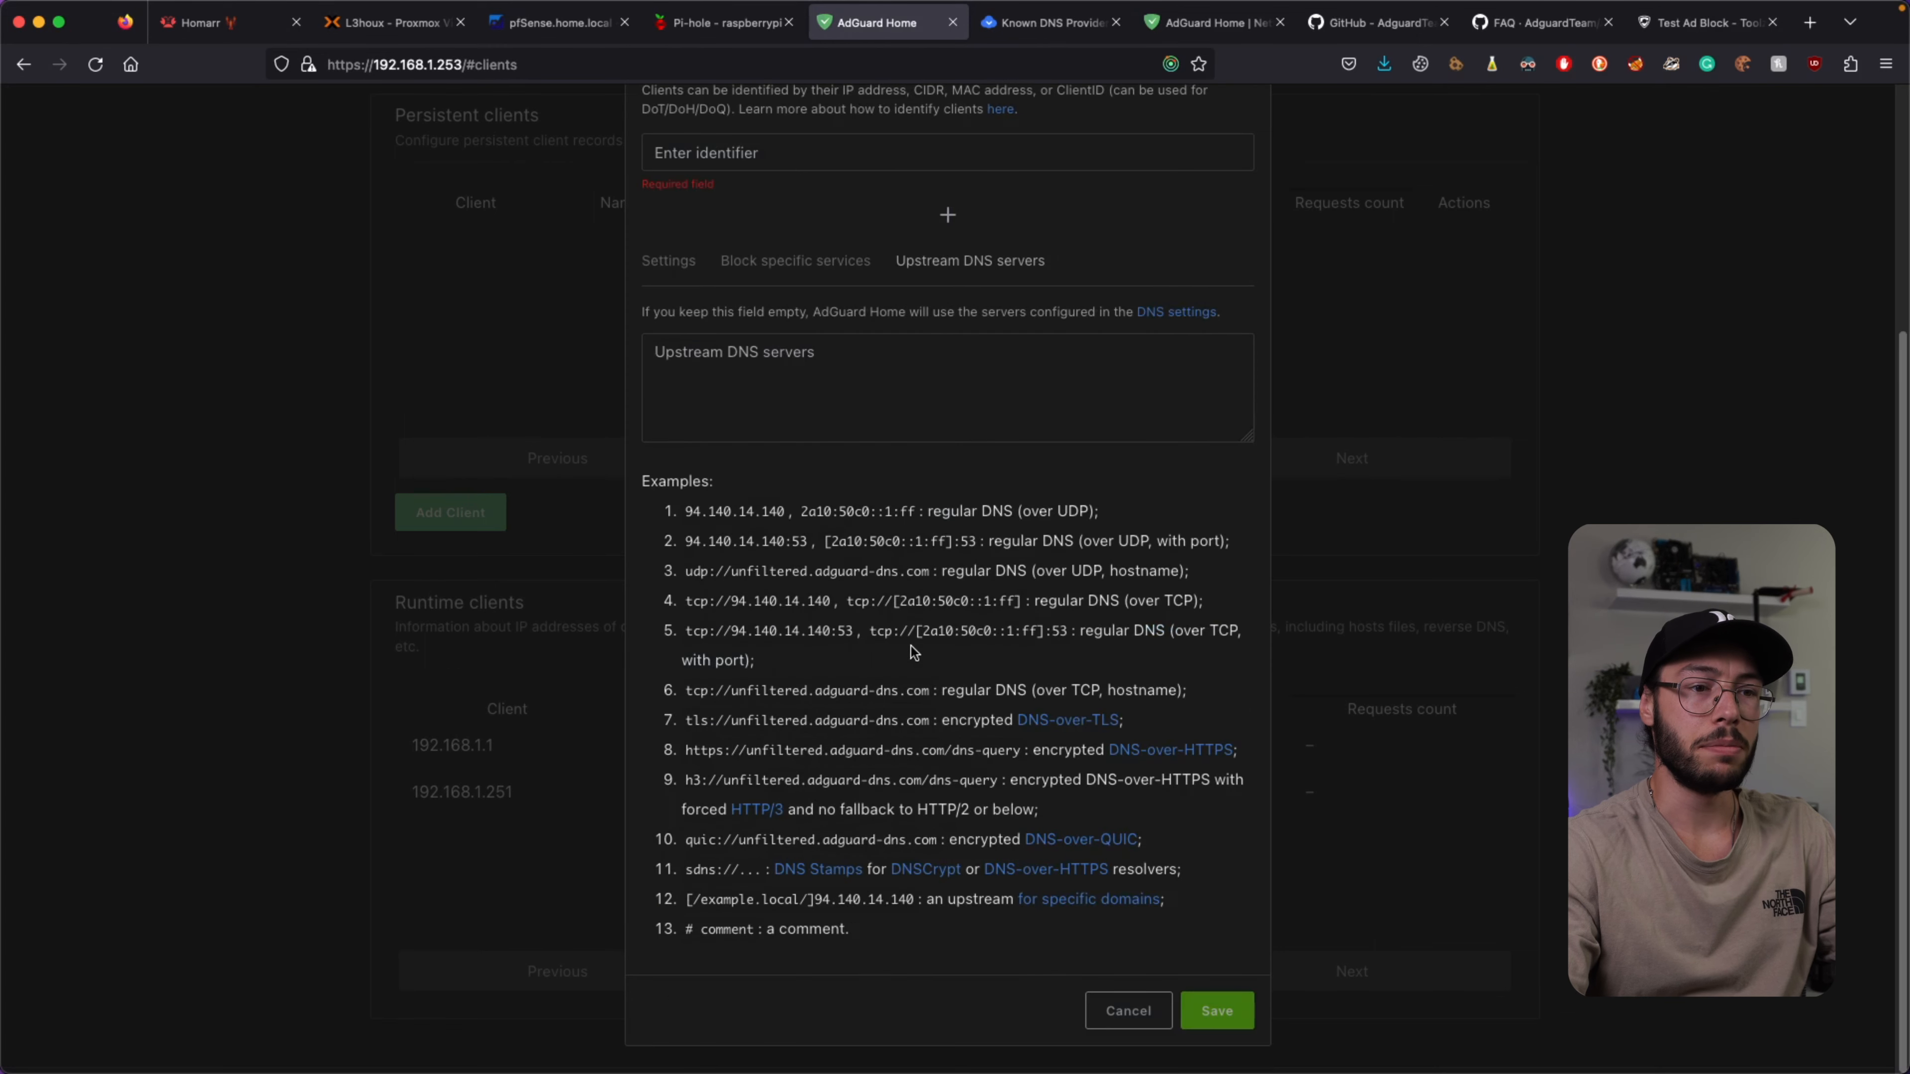
pyautogui.click(1128, 1010)
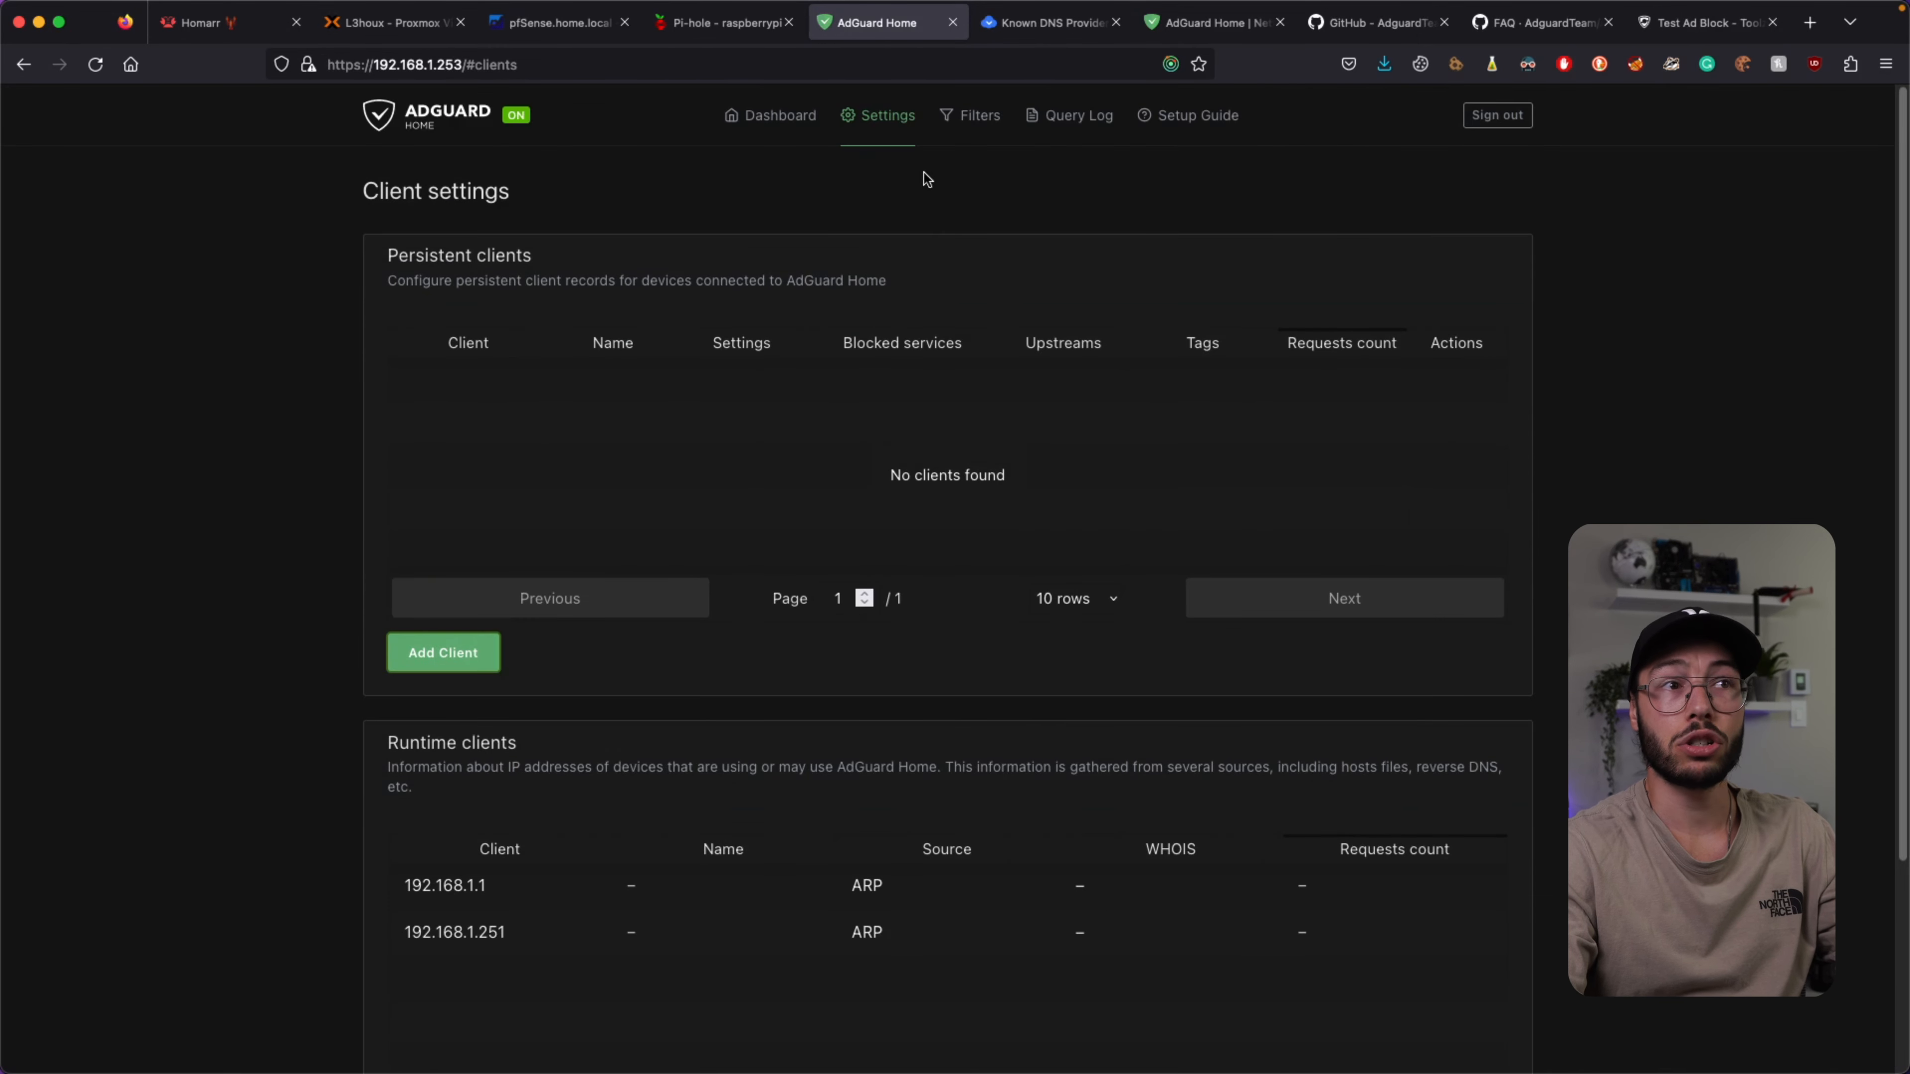
# Open DHCP settings and review the IPv4, IPv6 and static leases sections.
pyautogui.moveTo(874, 131)
pyautogui.click(908, 301)
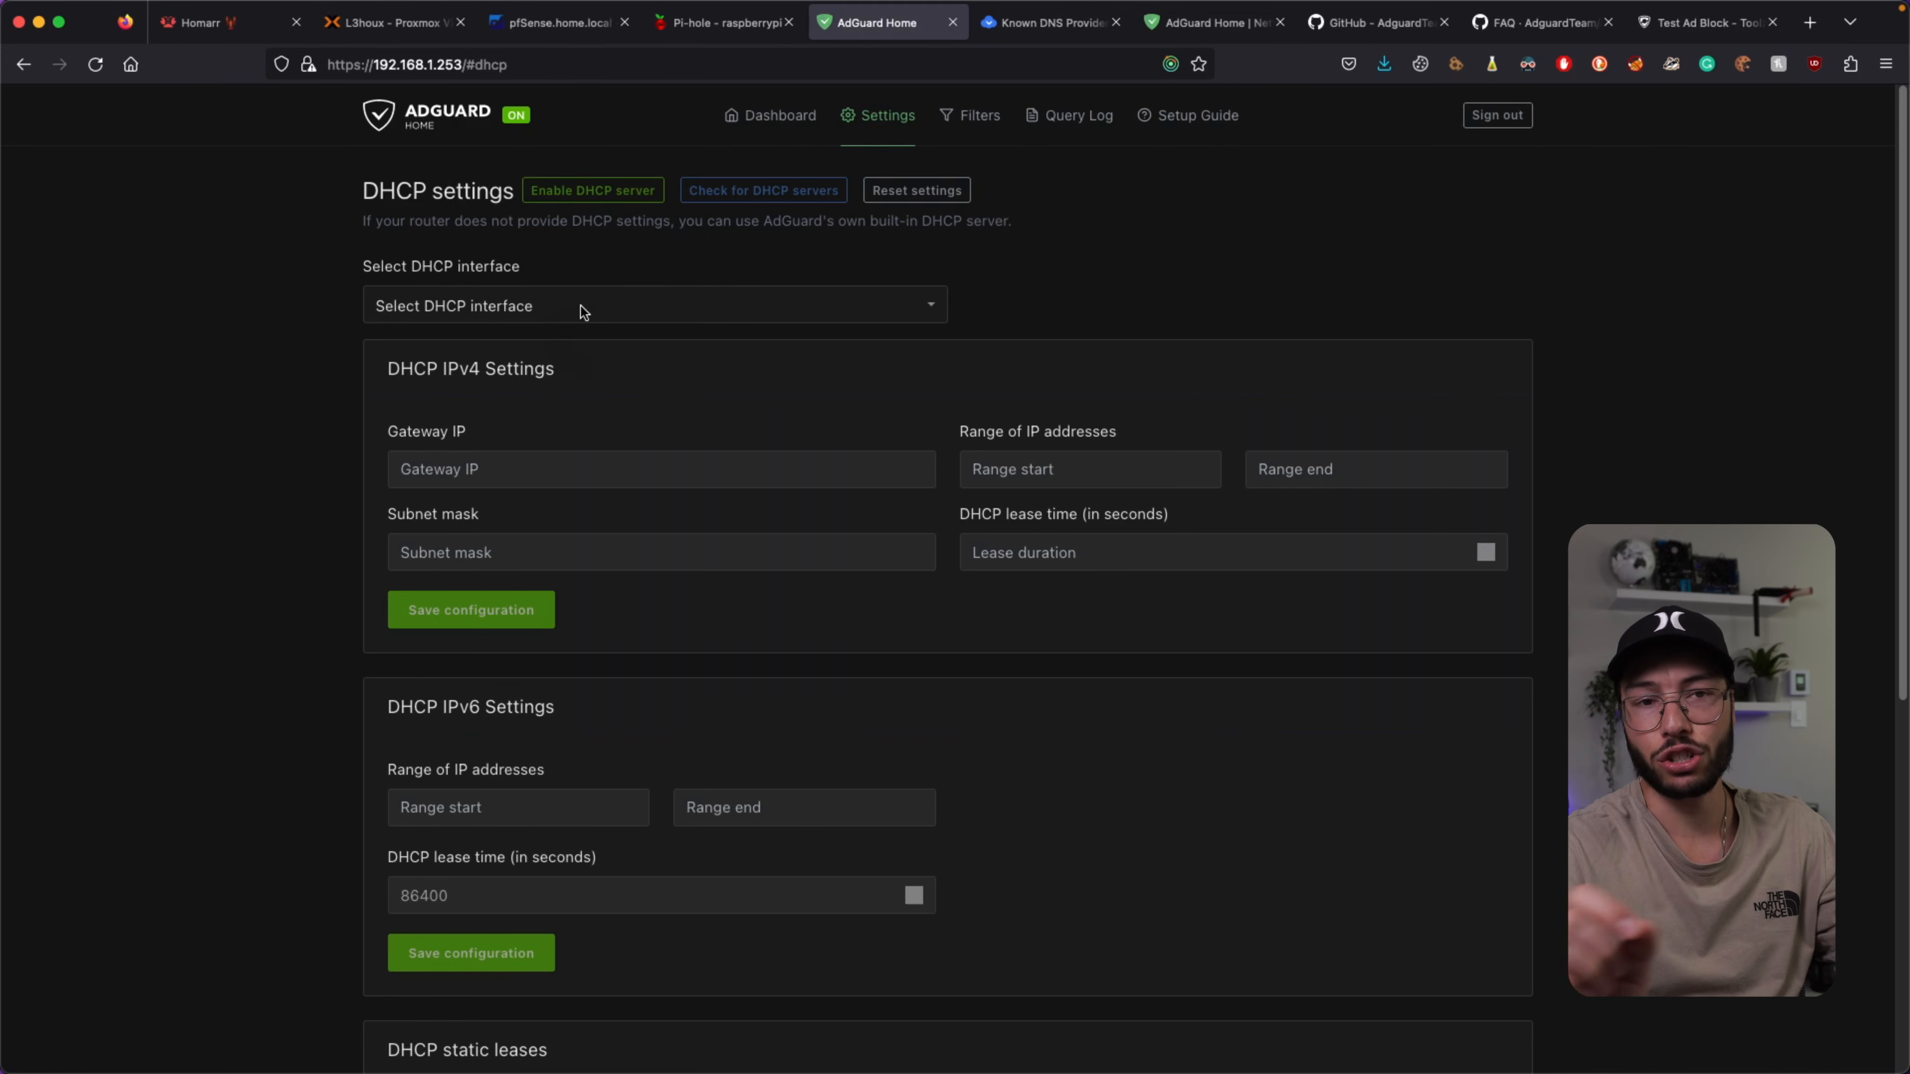
pyautogui.scroll(-5, 540, 297)
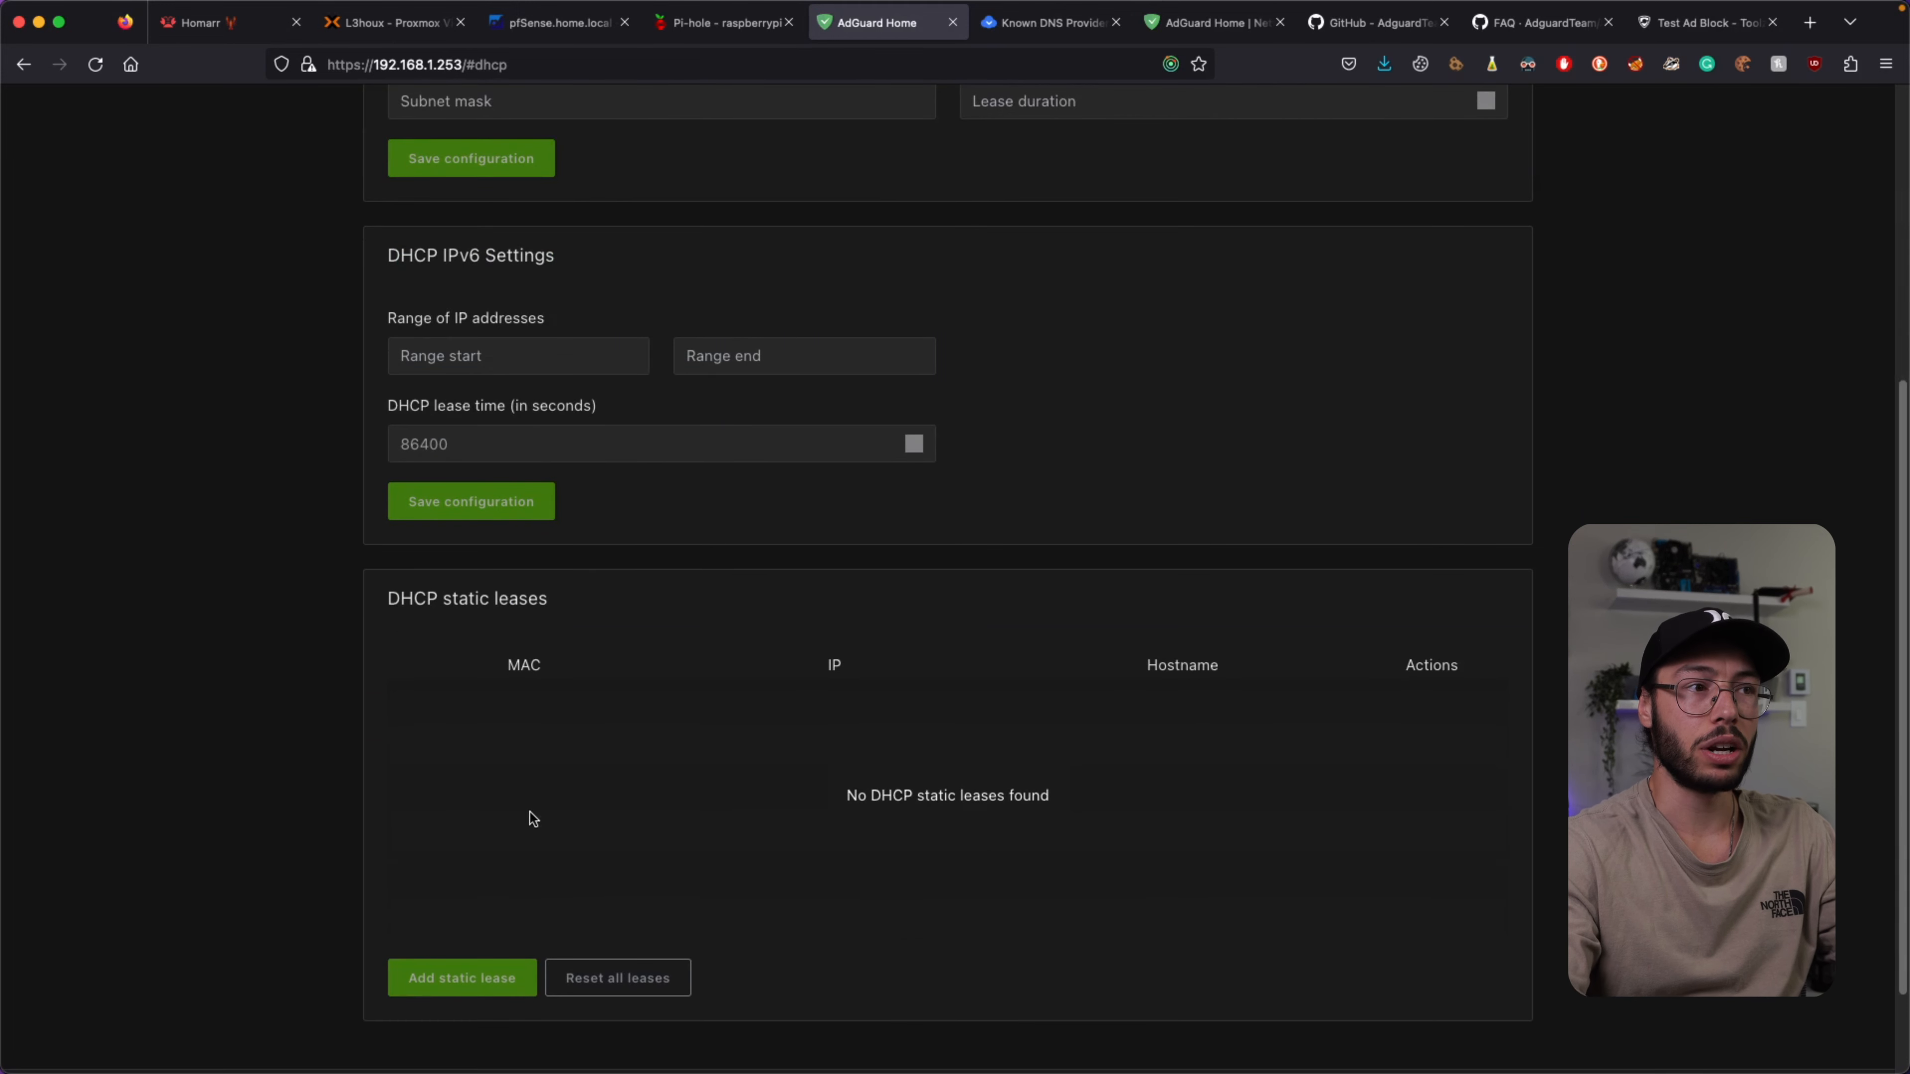
pyautogui.scroll(5, 477, 705)
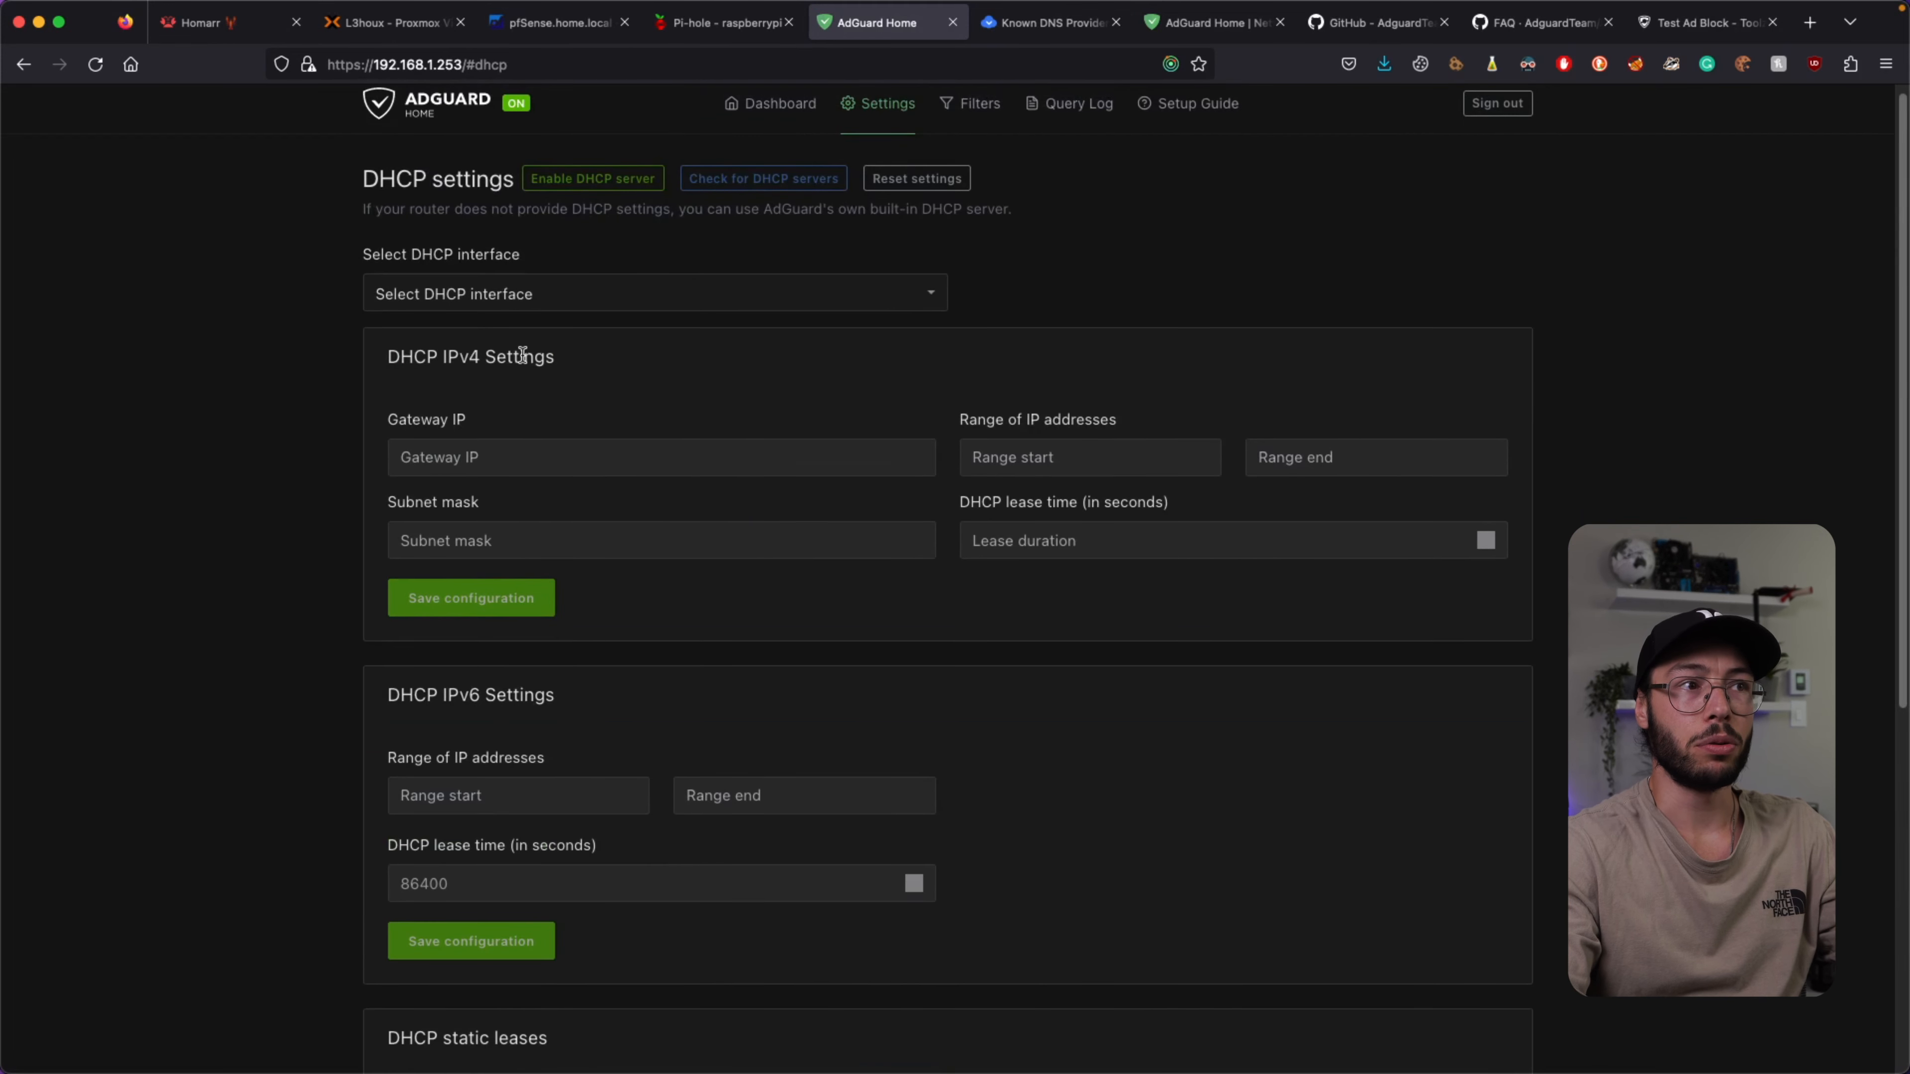
pyautogui.scroll(-5, 647, 437)
pyautogui.scroll(-4, 669, 486)
pyautogui.tripleClick(584, 478)
pyautogui.click(614, 499)
pyautogui.scroll(6, 661, 542)
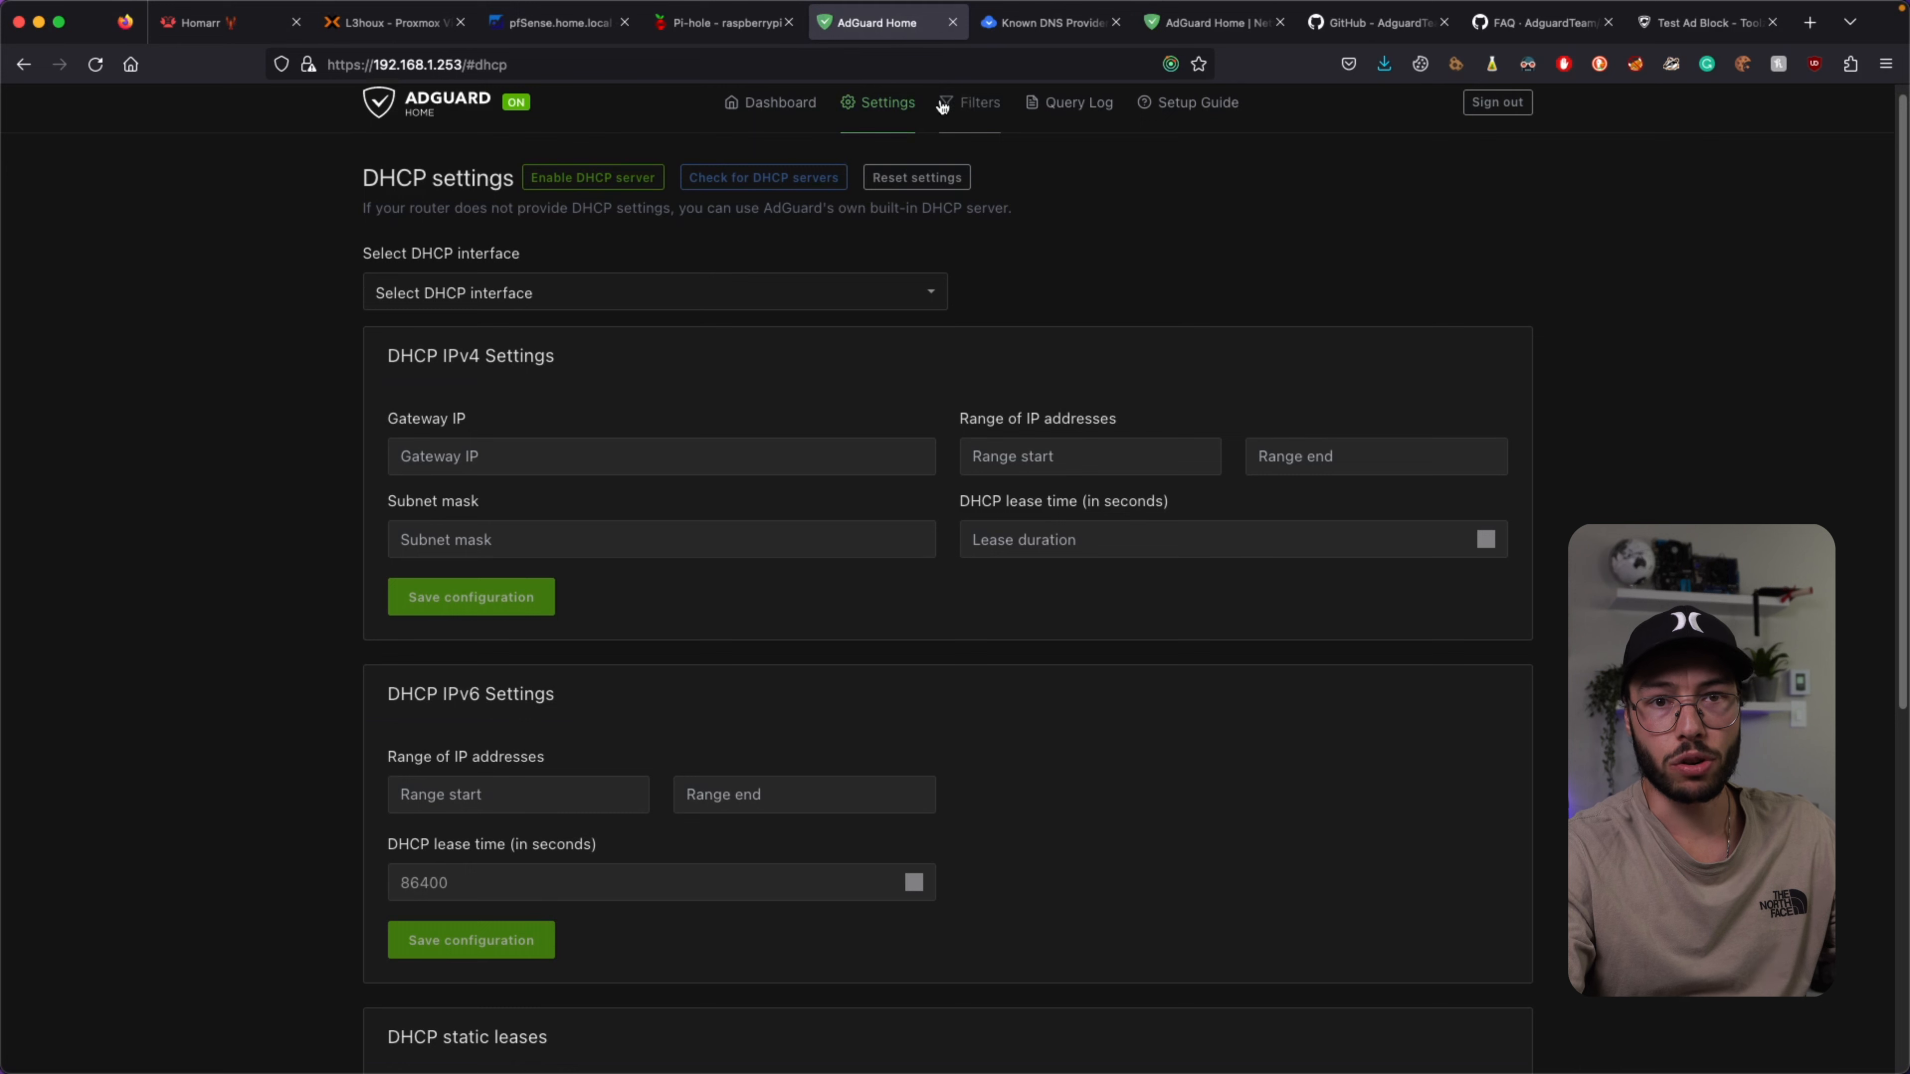
# Open the DNS blocklists page, start a custom URL blocklist, then abandon it.
pyautogui.moveTo(949, 105)
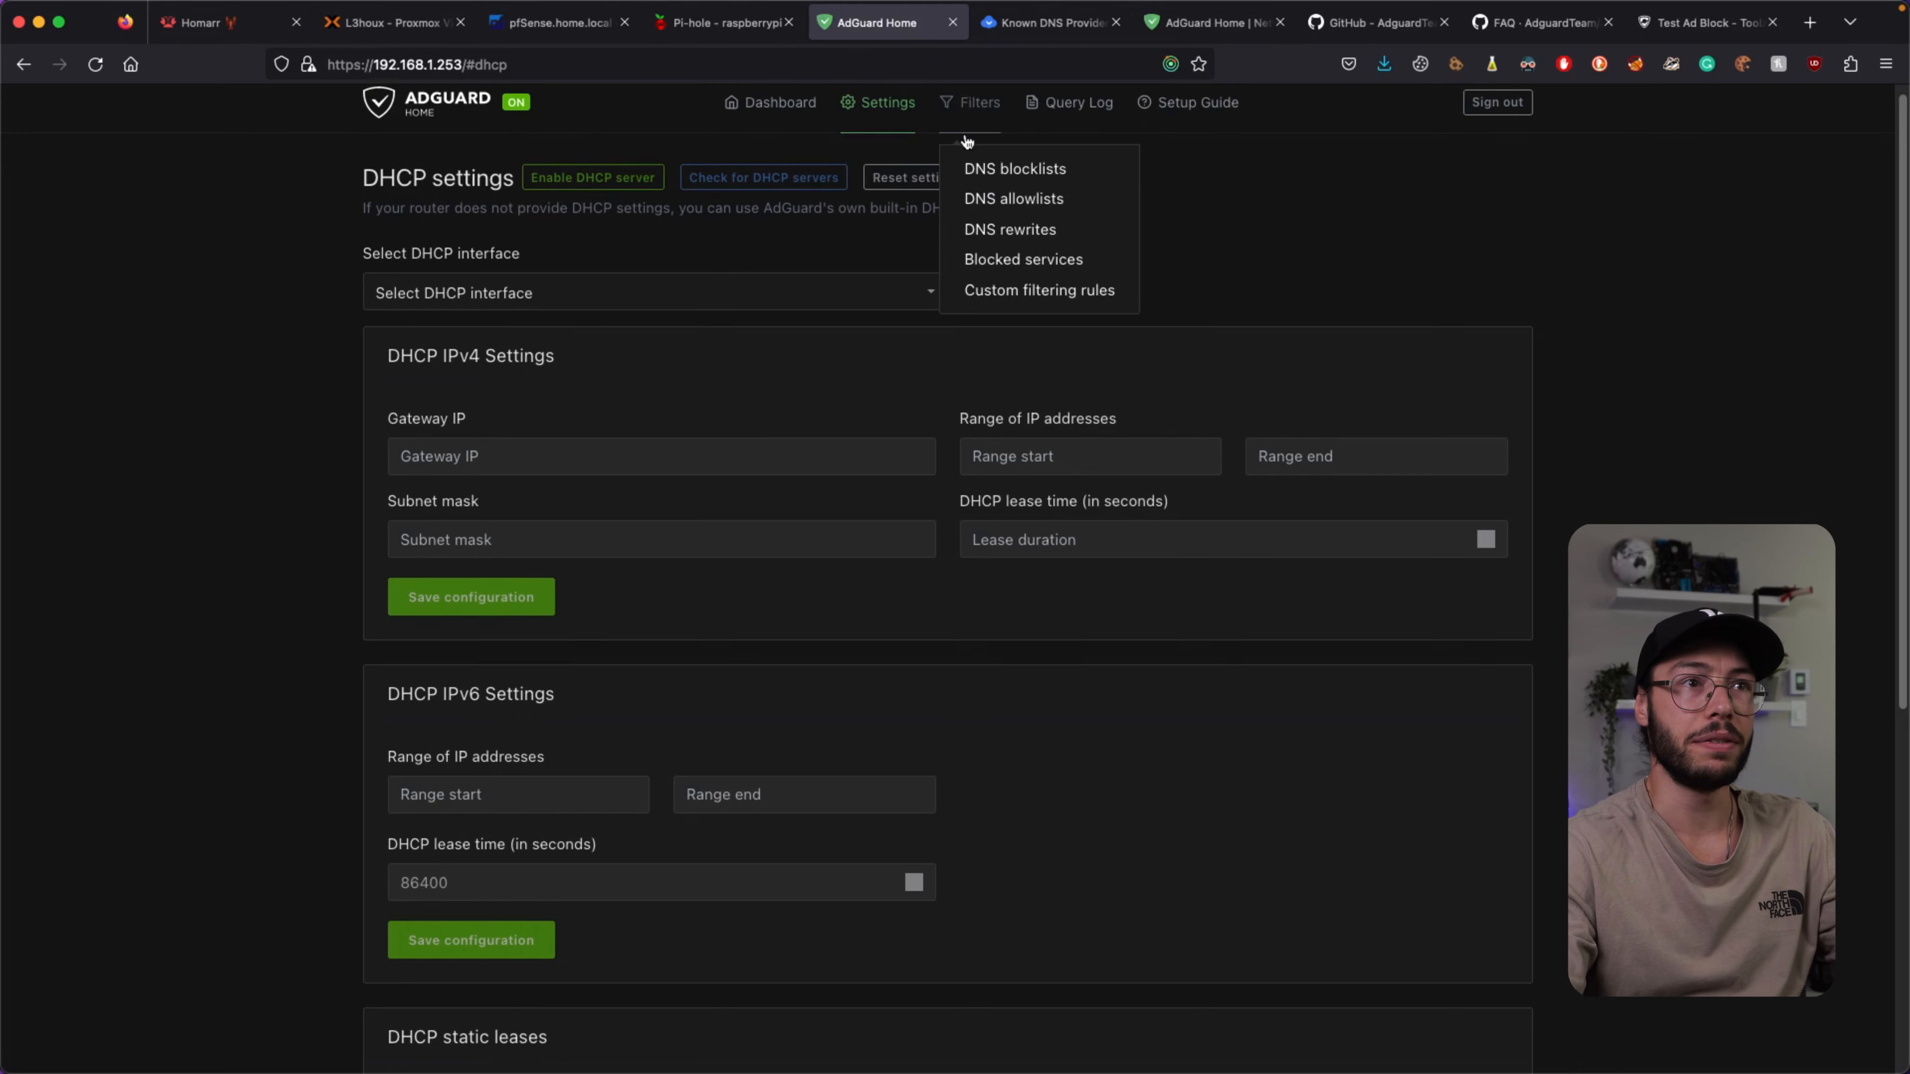
pyautogui.click(970, 167)
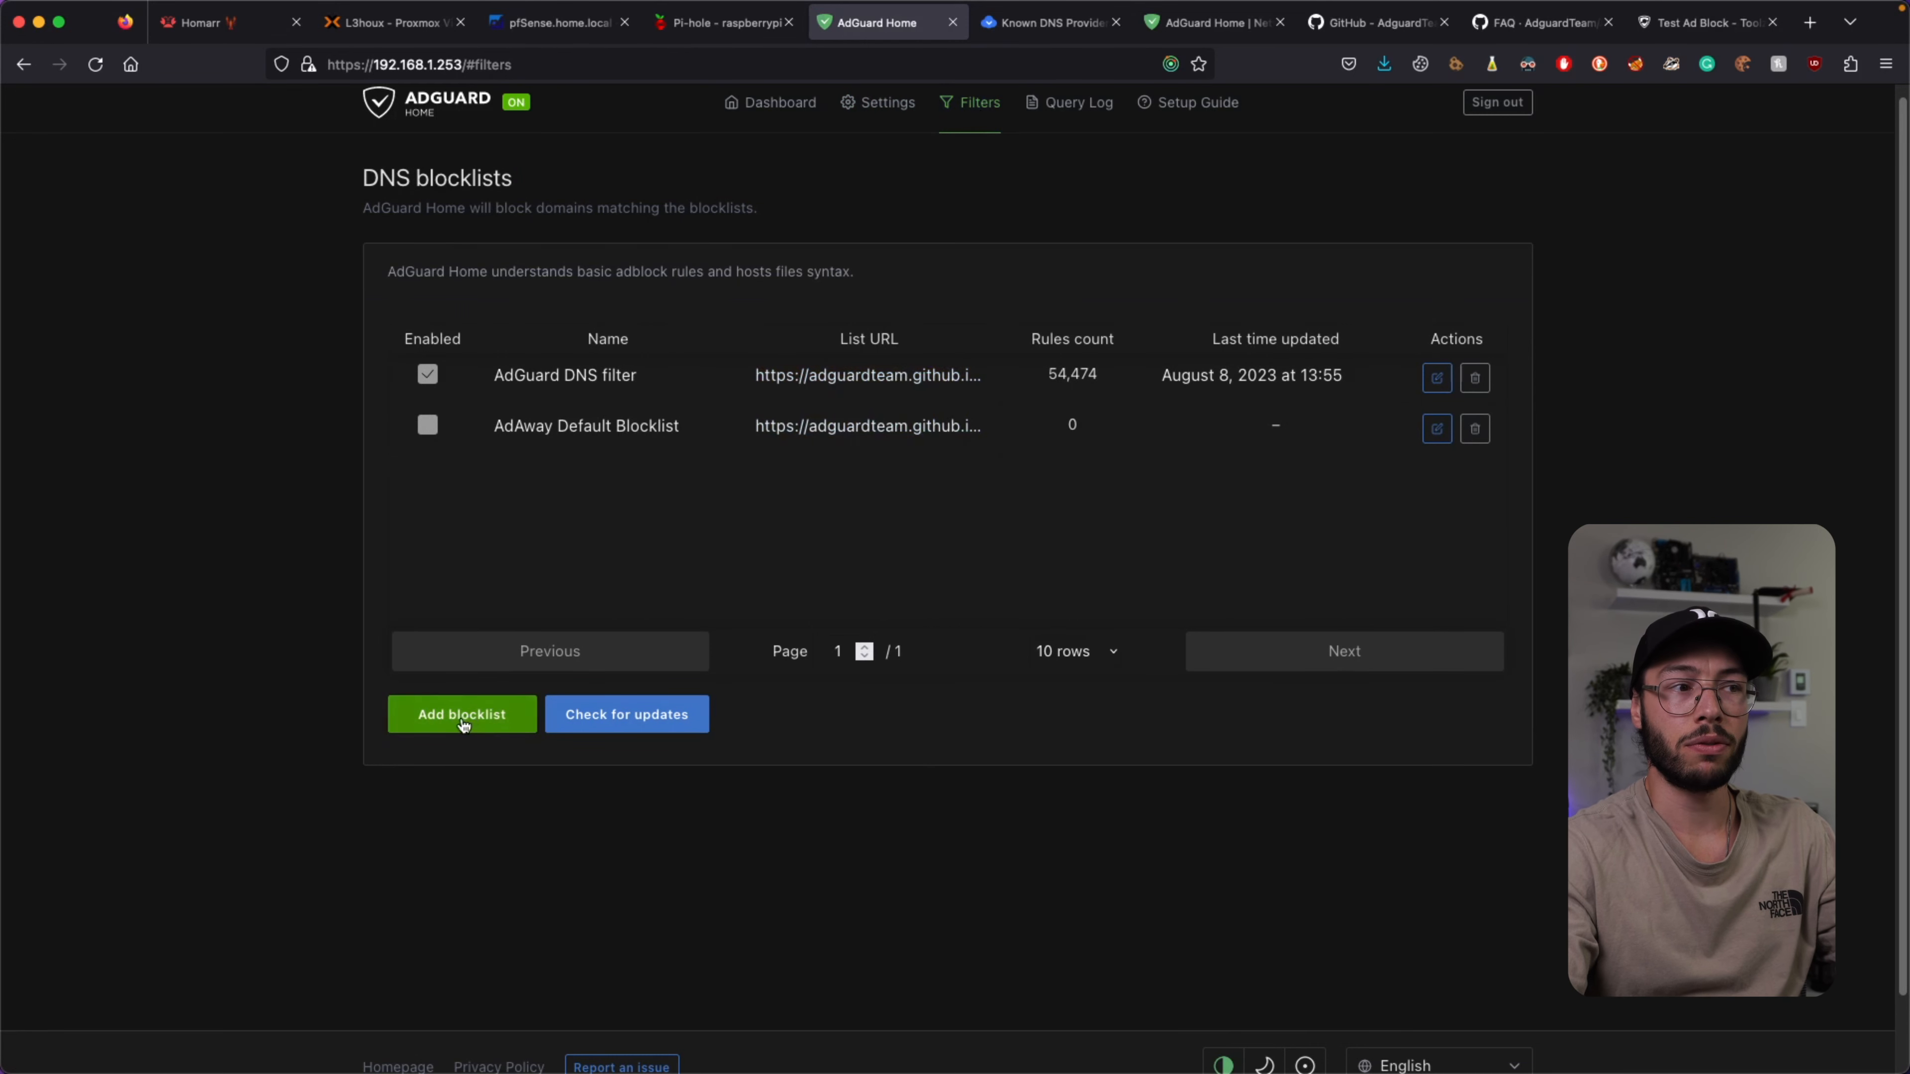
pyautogui.click(445, 724)
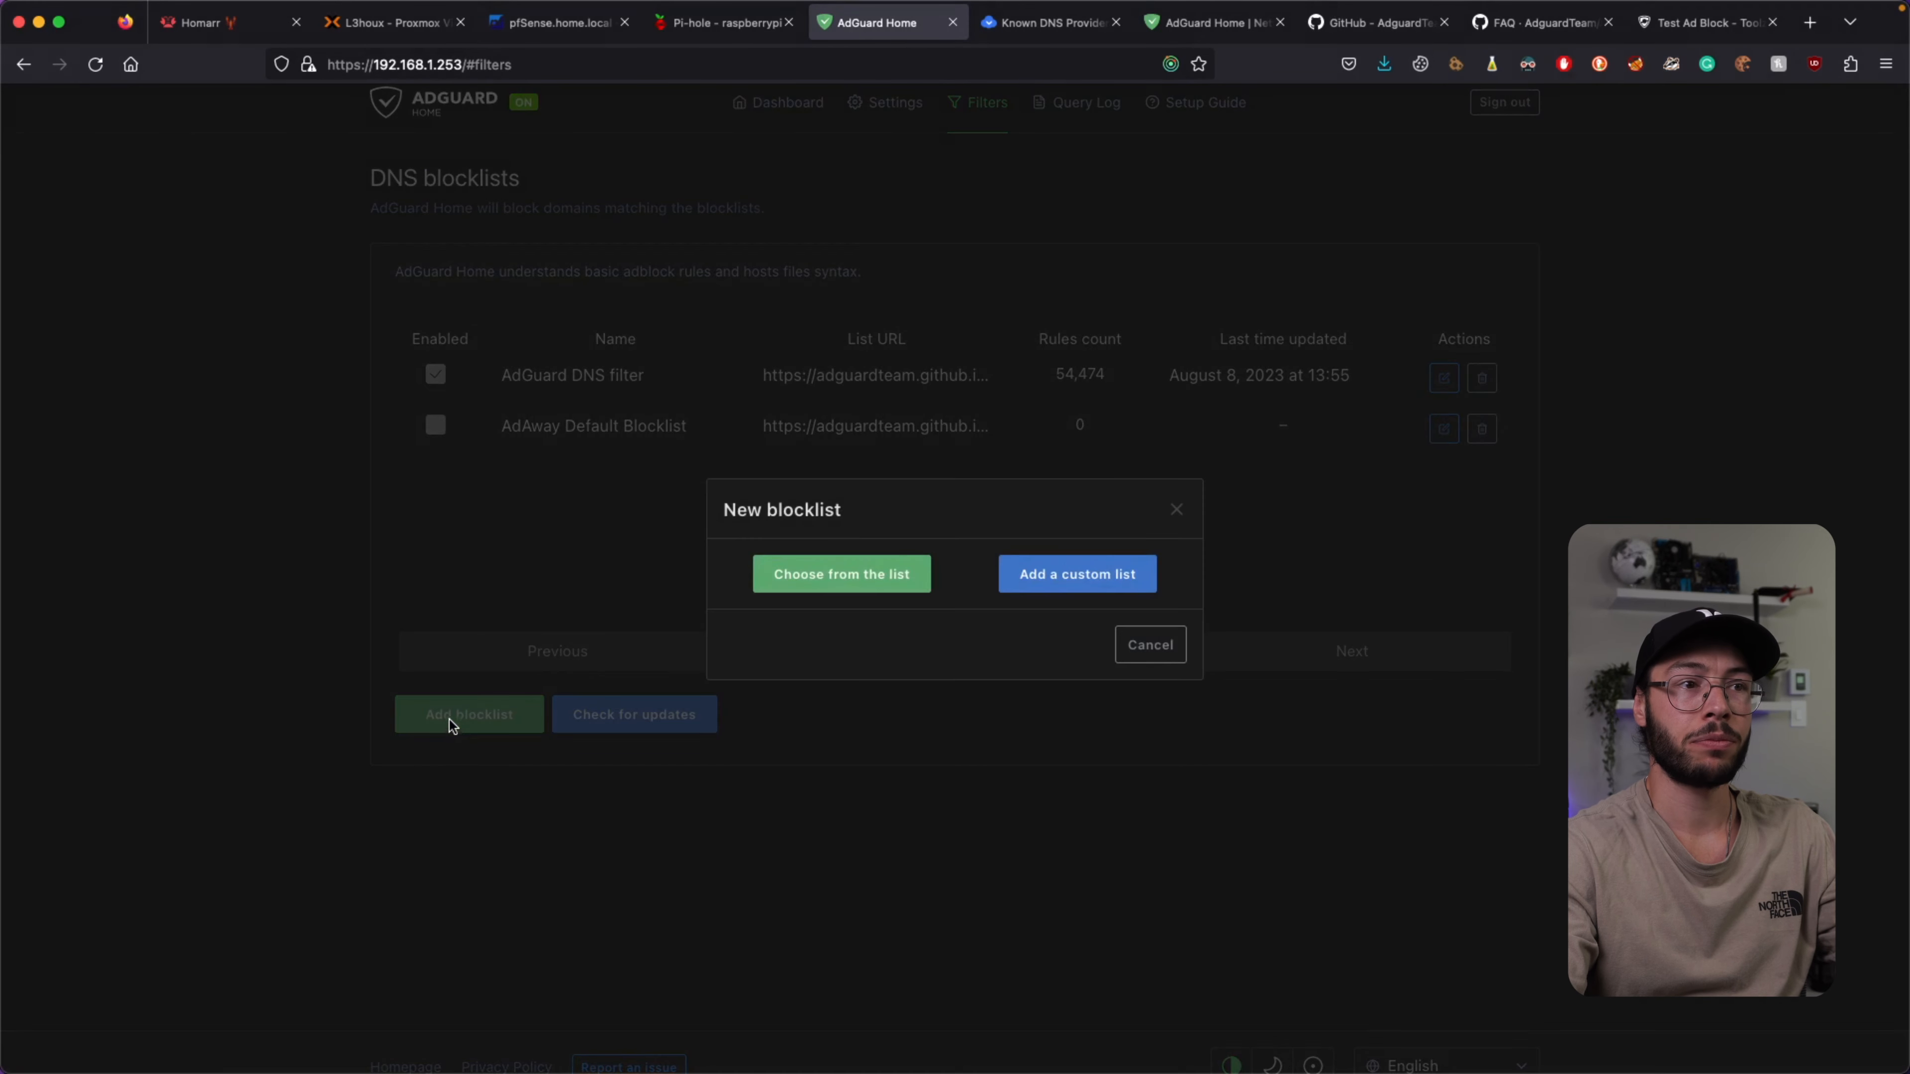
pyautogui.click(1109, 575)
pyautogui.click(883, 587)
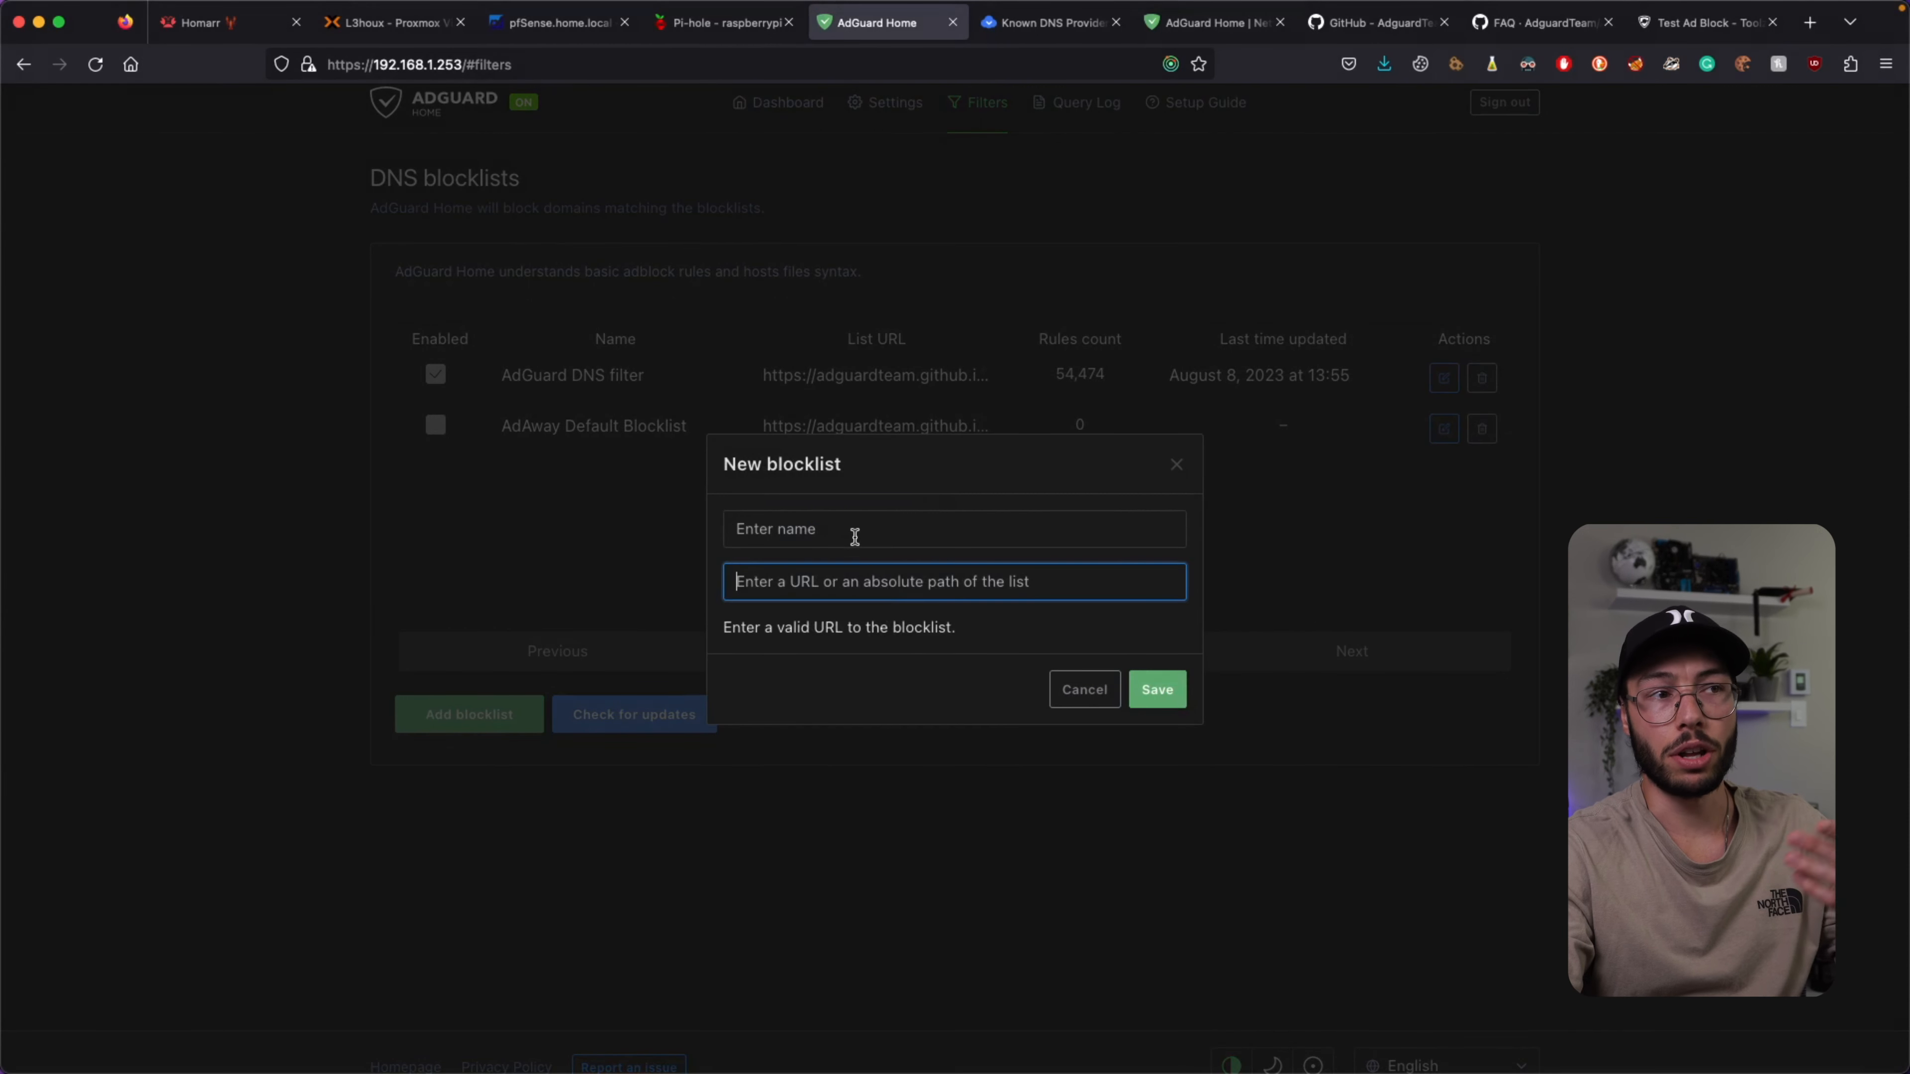
pyautogui.click(835, 521)
pyautogui.click(1085, 701)
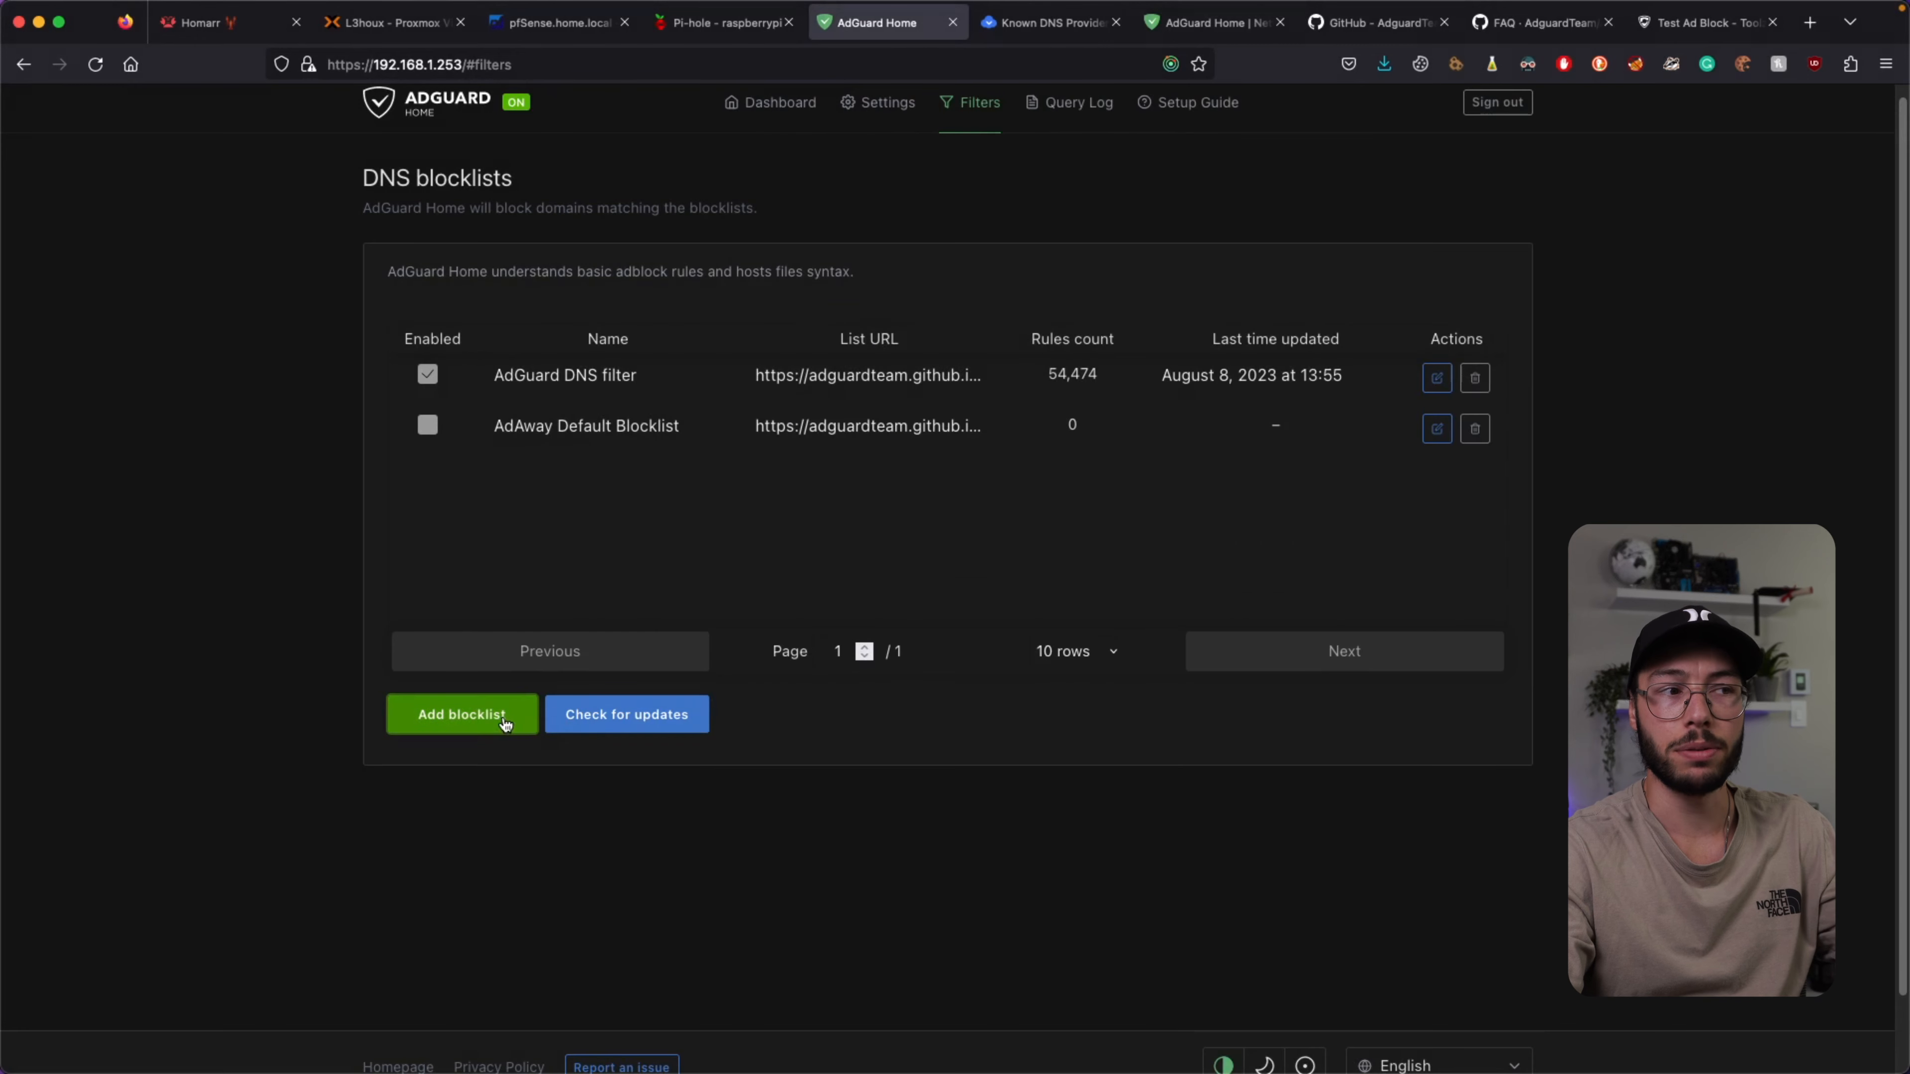
# Add the 1Hosts (Lite) and 1Hosts (mini) lists from the built-in blocklist catalogue.
pyautogui.click(492, 716)
pyautogui.click(808, 583)
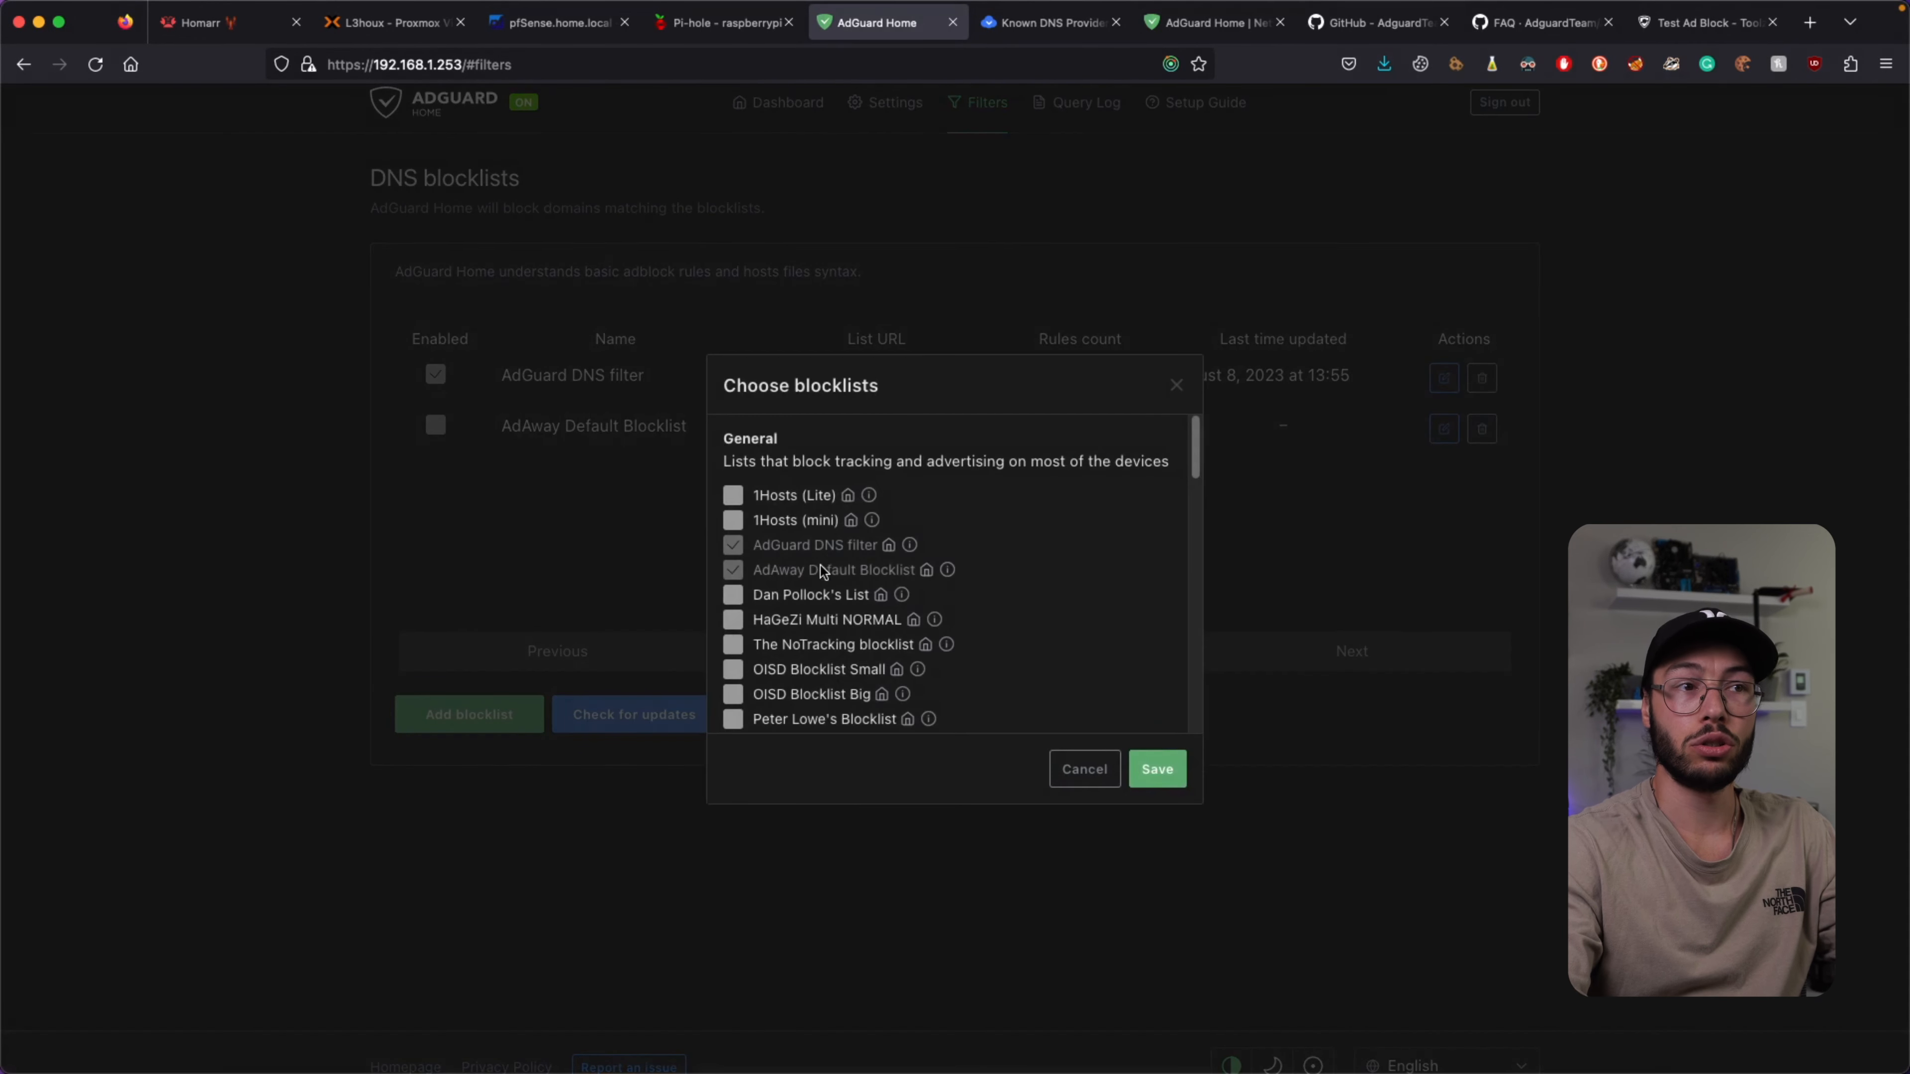
pyautogui.scroll(-10, 760, 519)
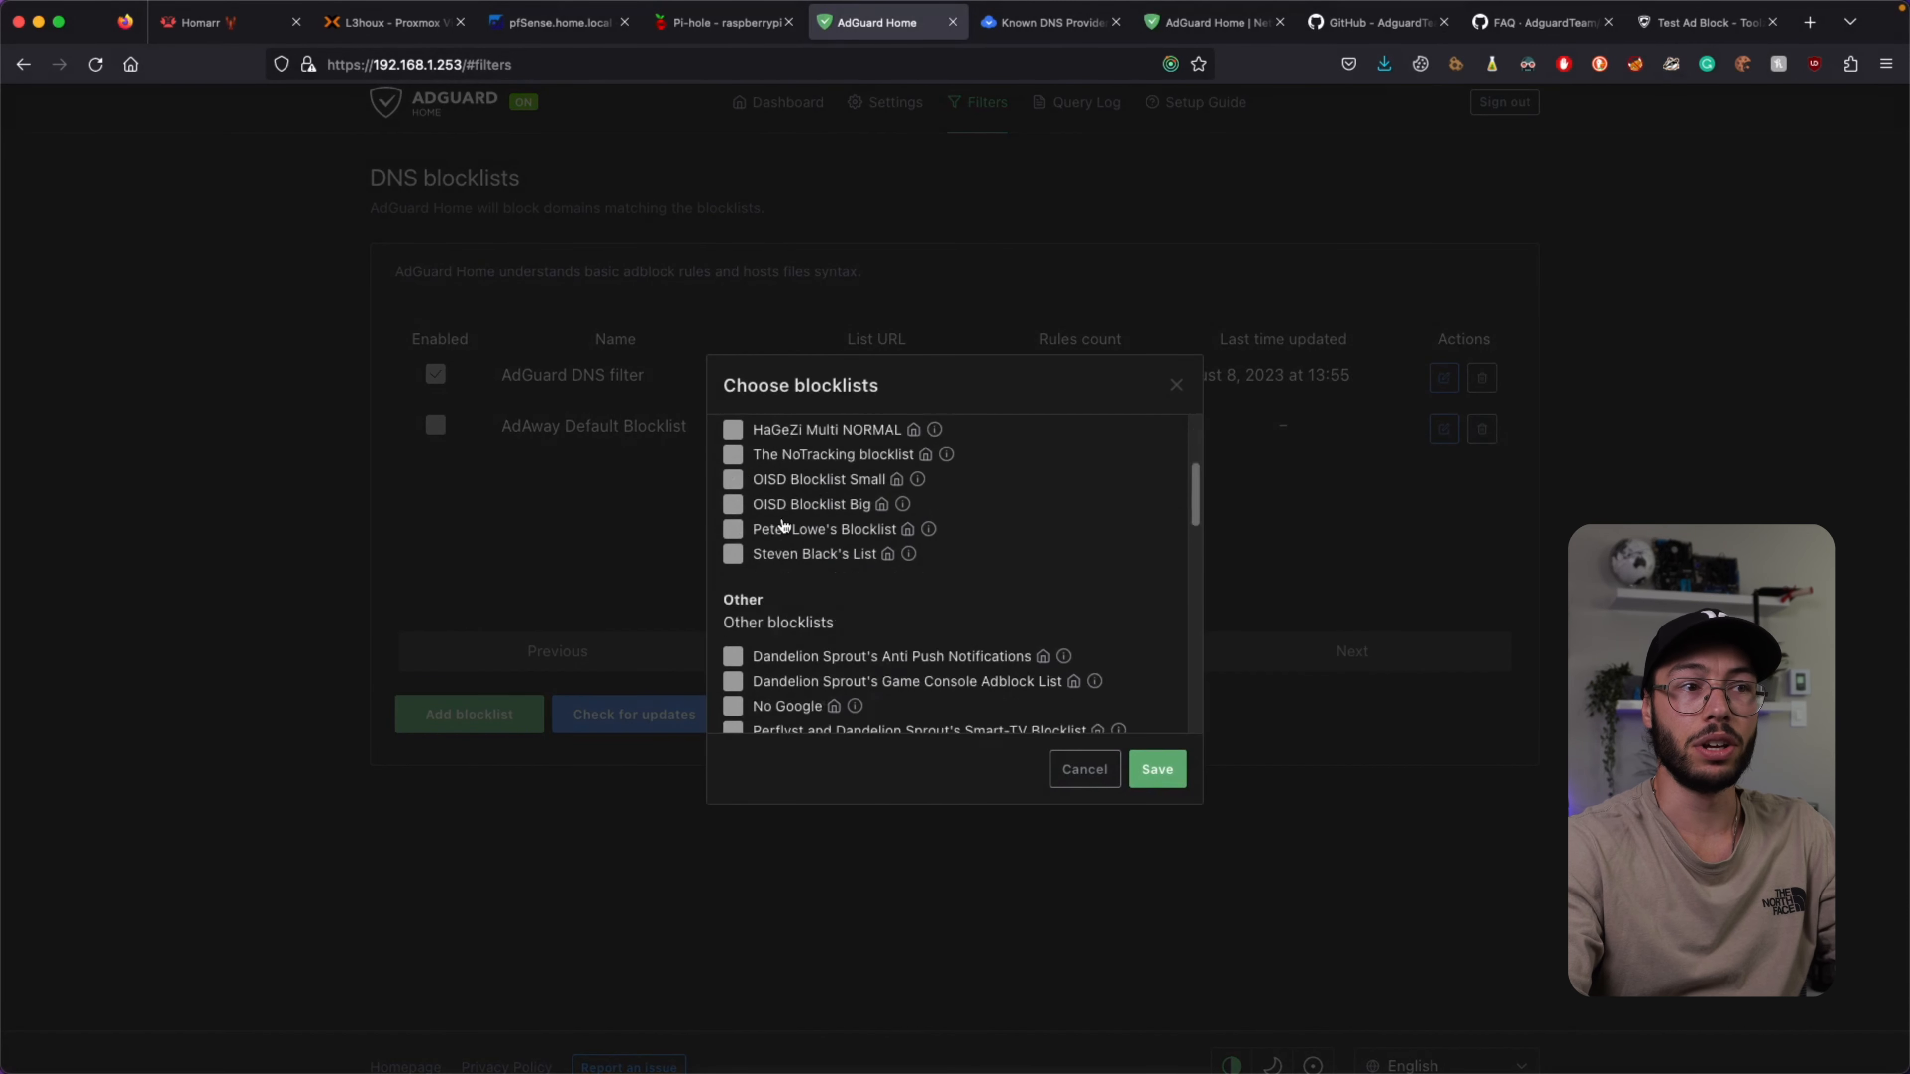
pyautogui.scroll(-5, 784, 525)
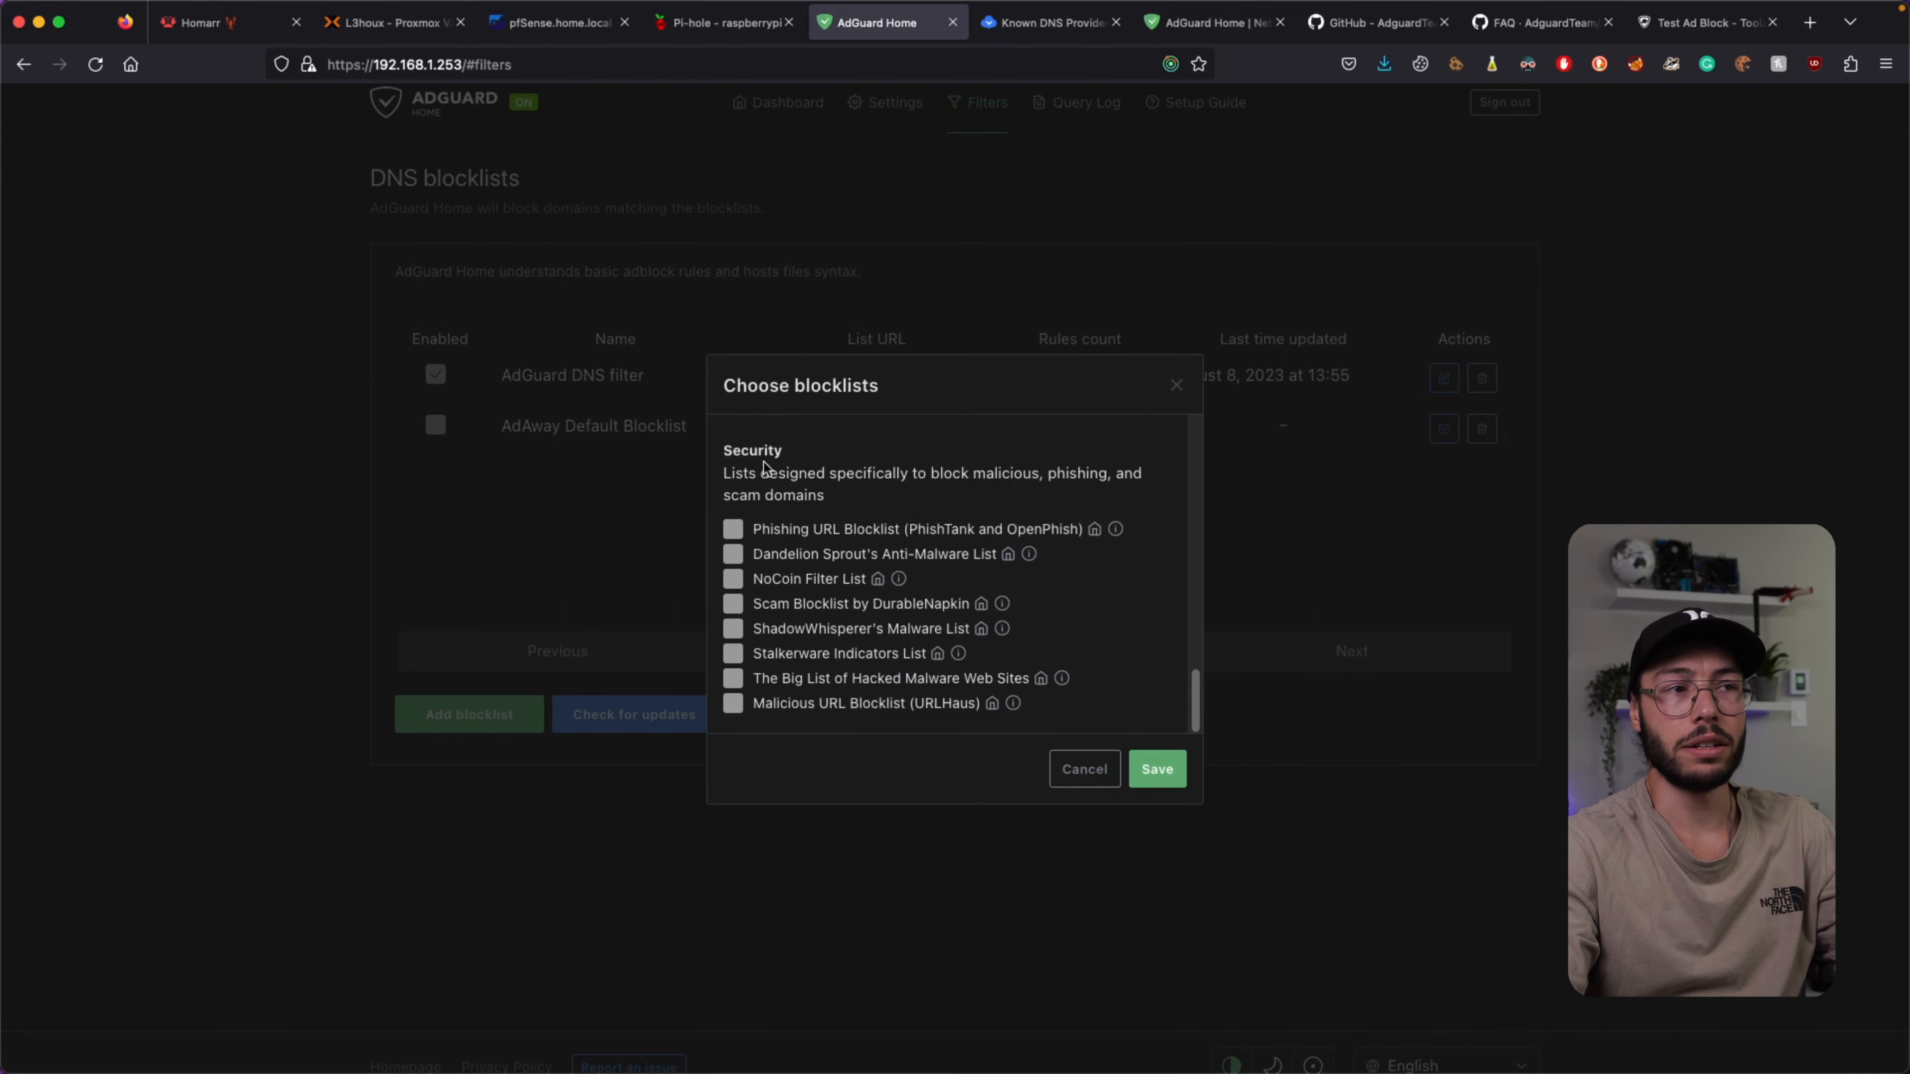
pyautogui.scroll(1, 747, 561)
pyautogui.scroll(10, 747, 561)
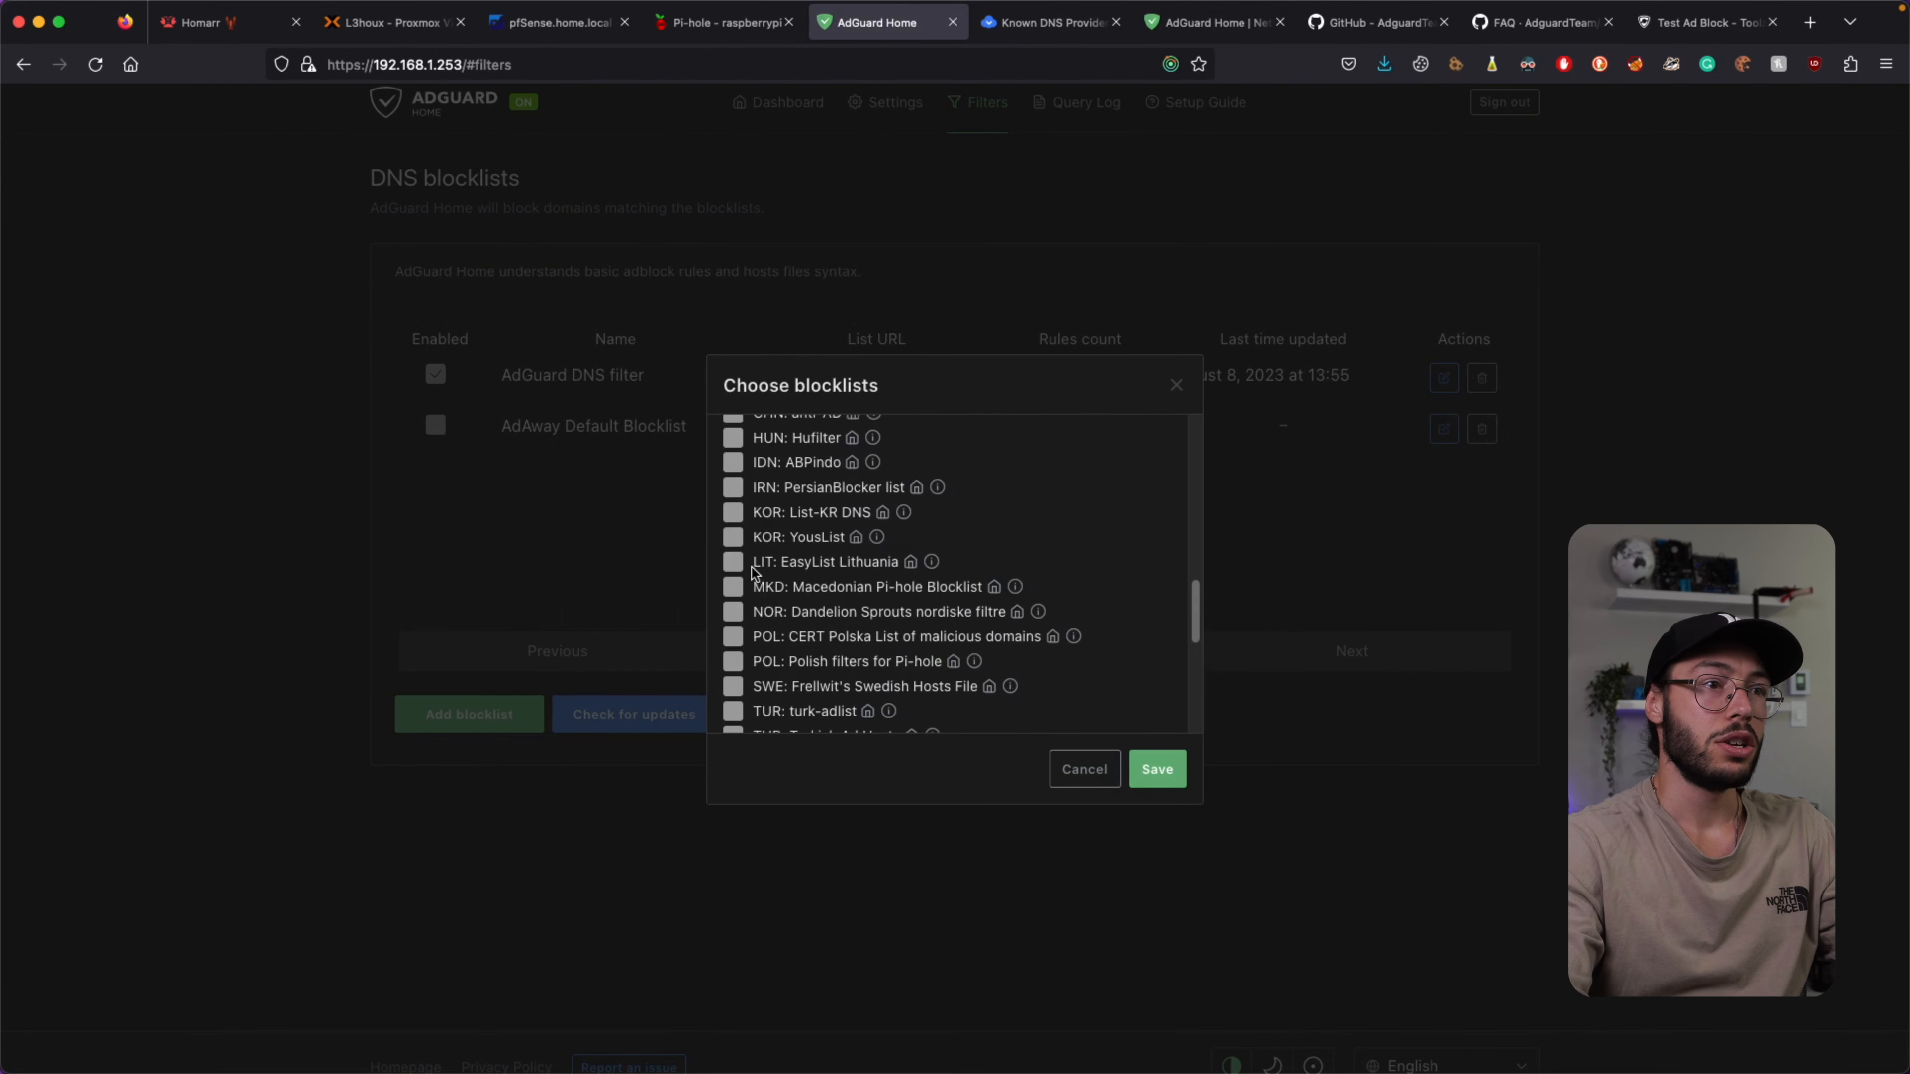
pyautogui.scroll(10, 747, 512)
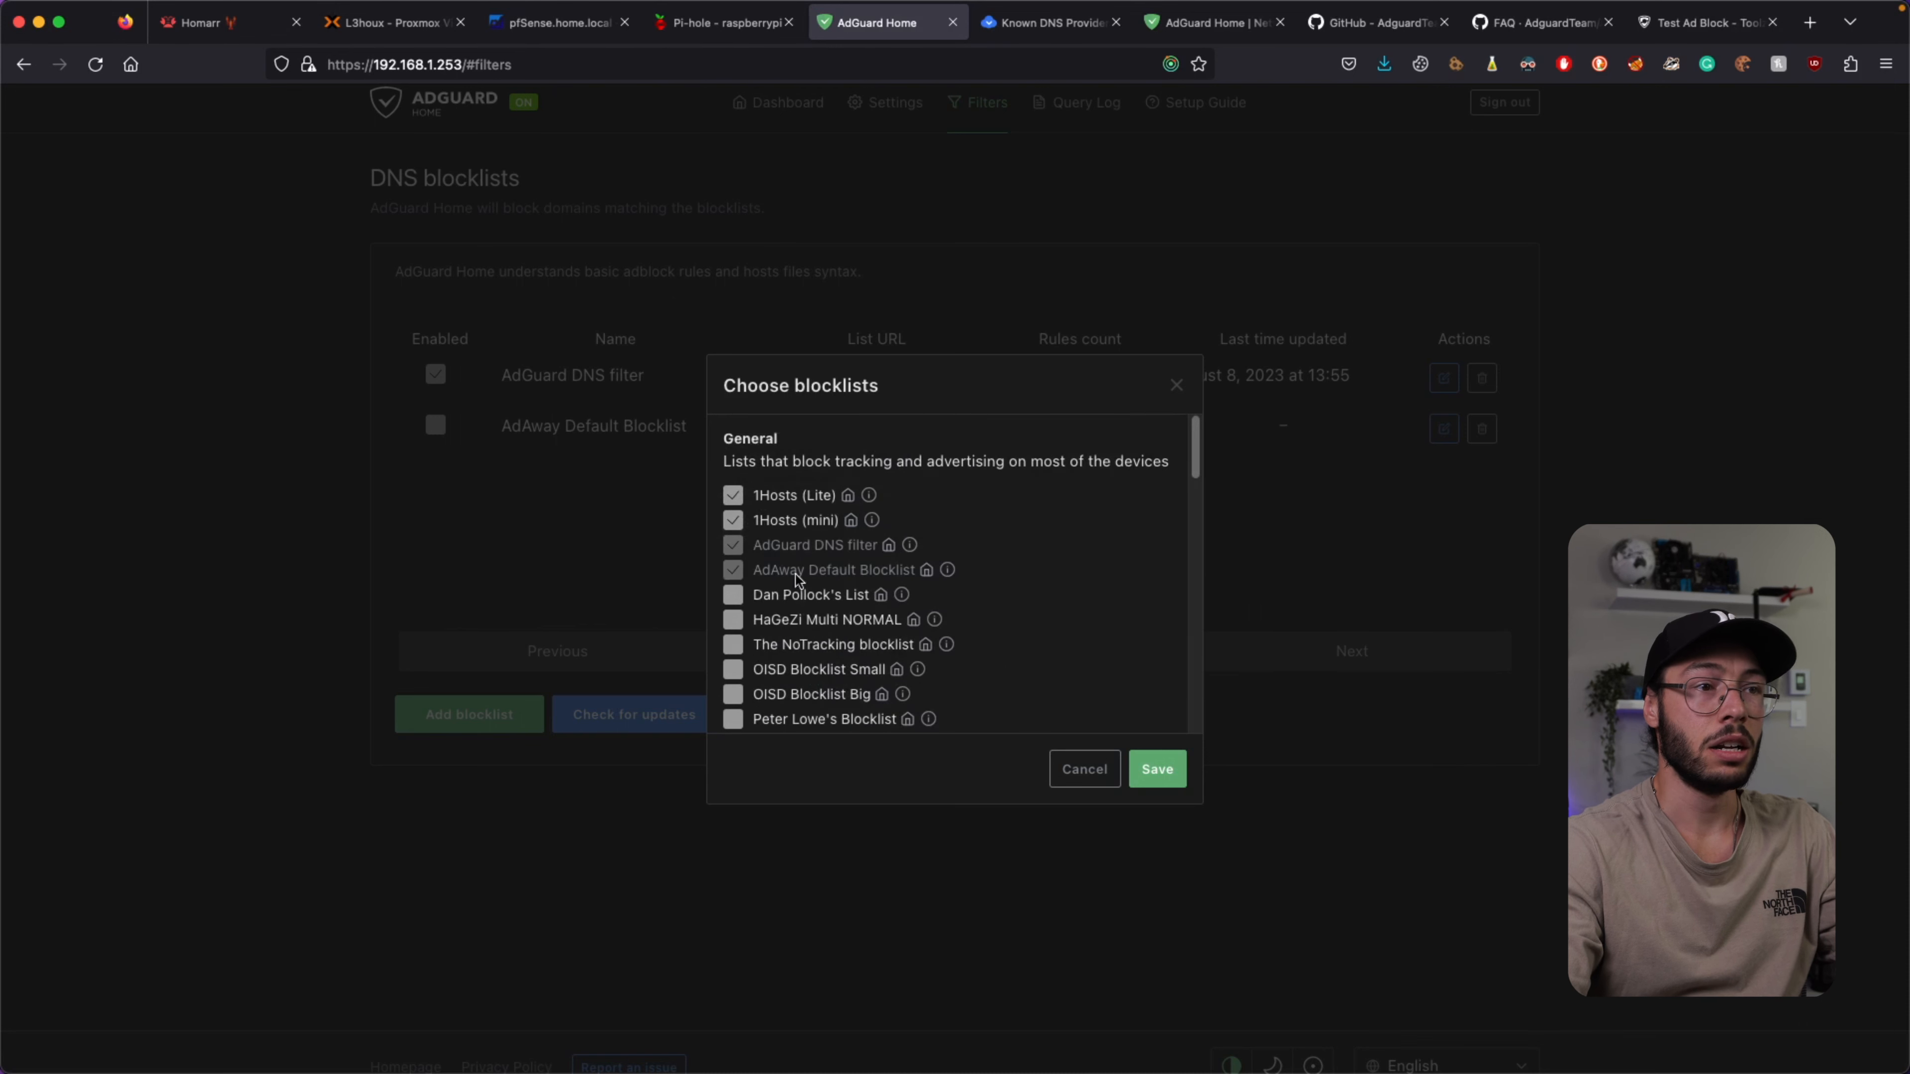
pyautogui.click(1158, 769)
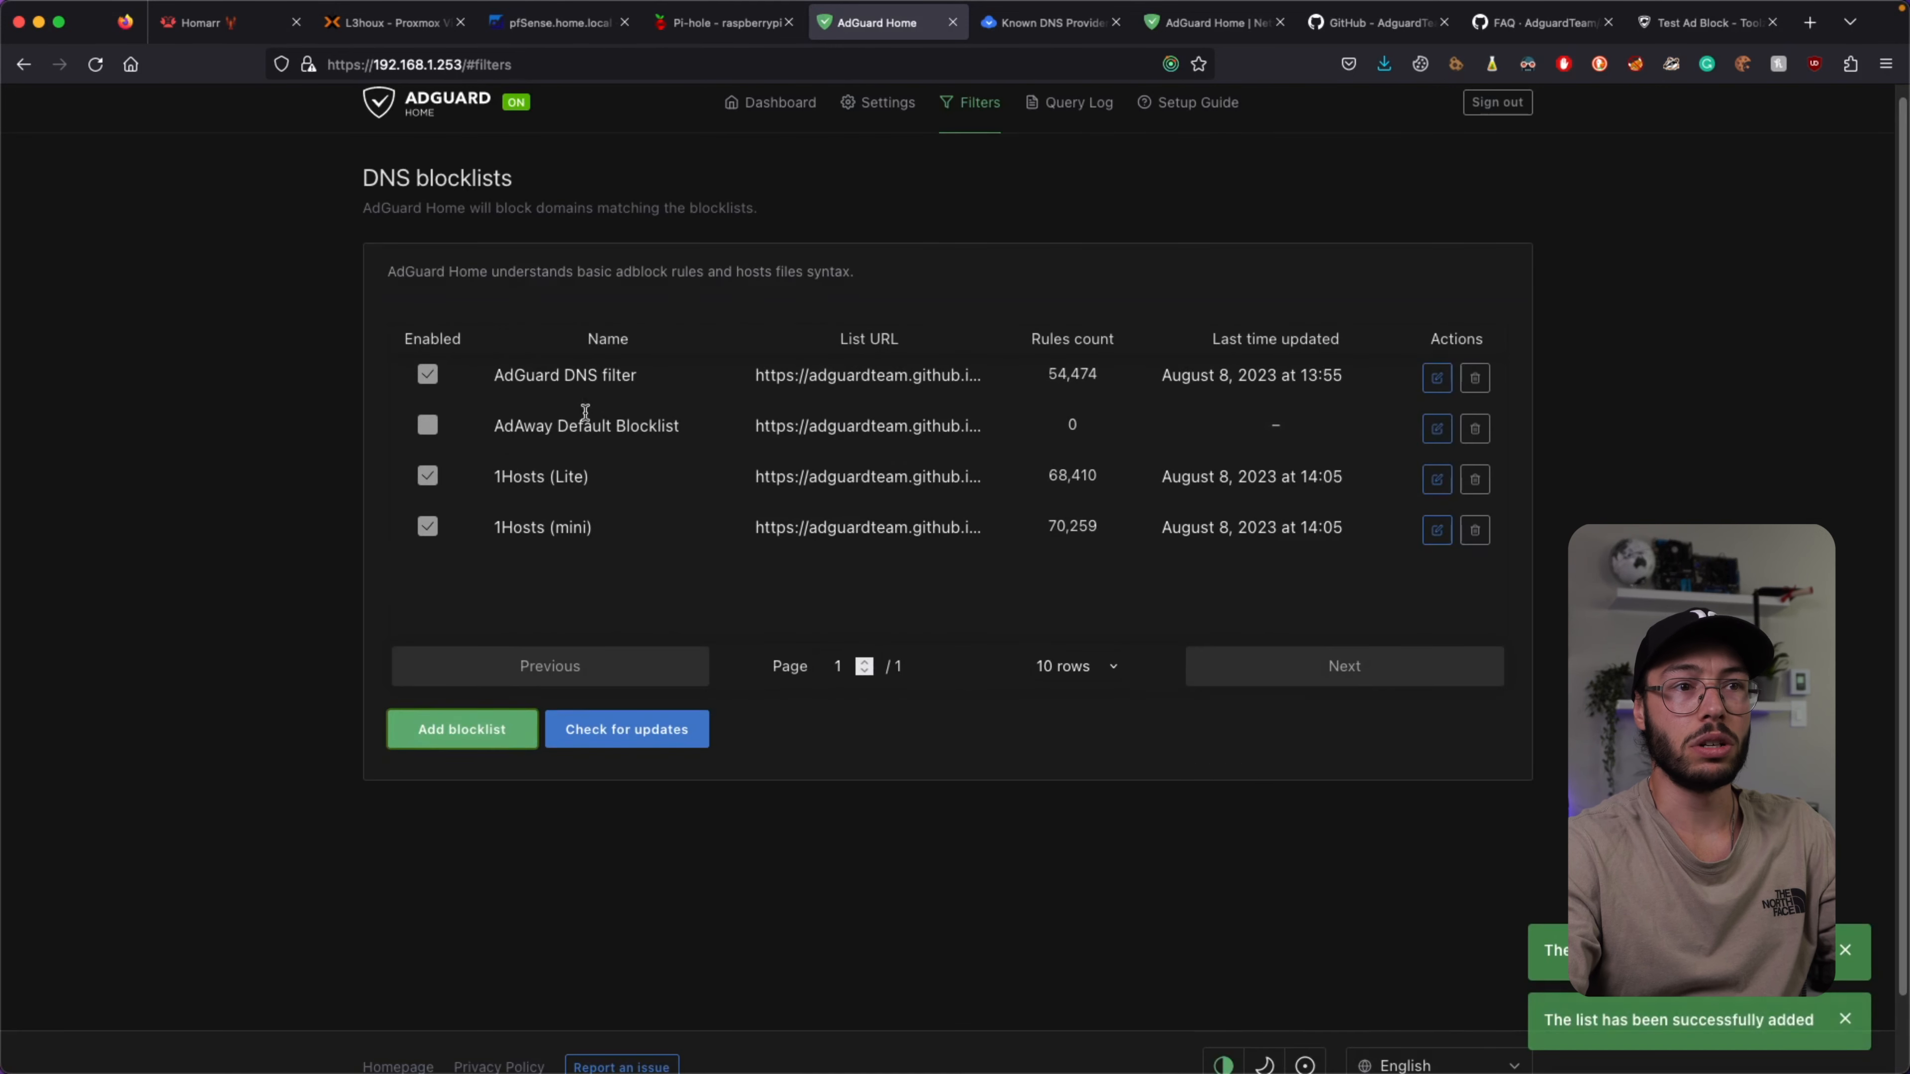
# Check all blocklists for updates so the 68,410 and 70,259 rule lists are up-to-date.
pyautogui.doubleClick(1049, 476)
pyautogui.click(1115, 519)
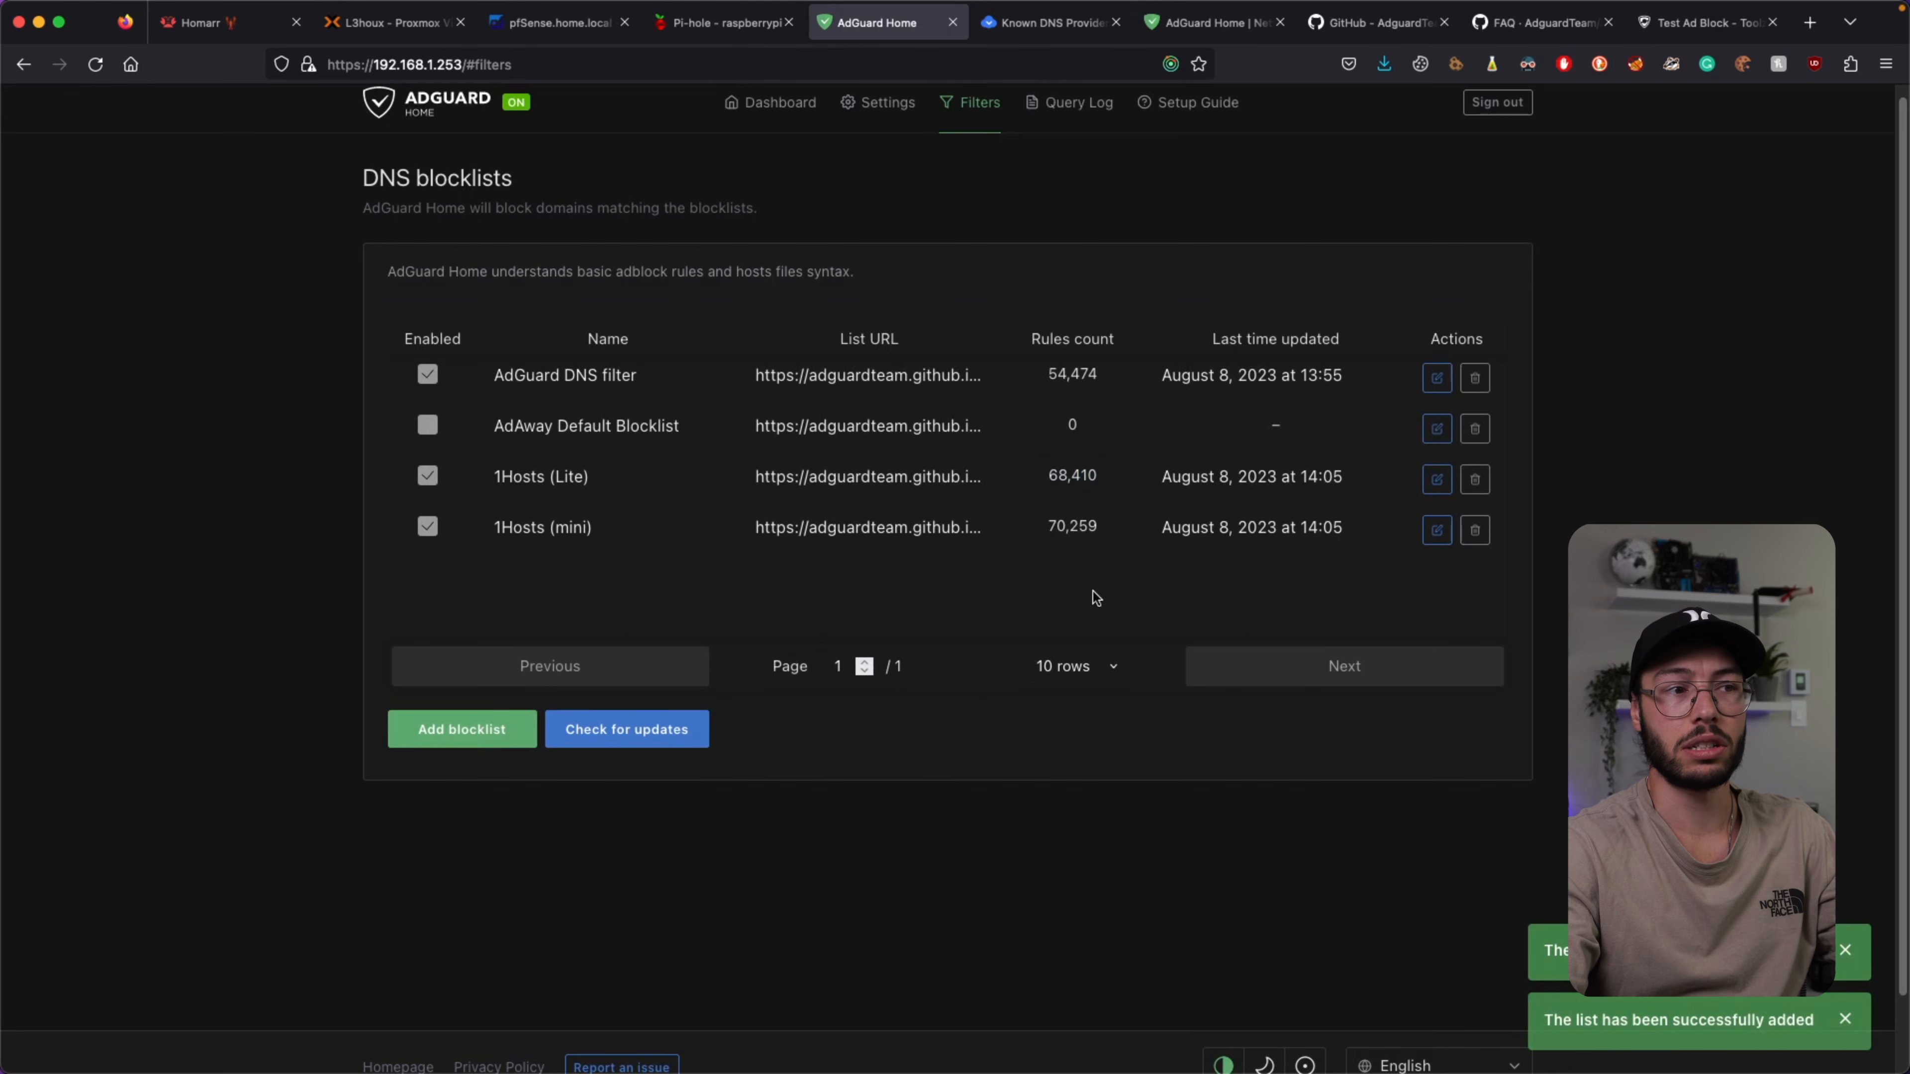
pyautogui.click(648, 735)
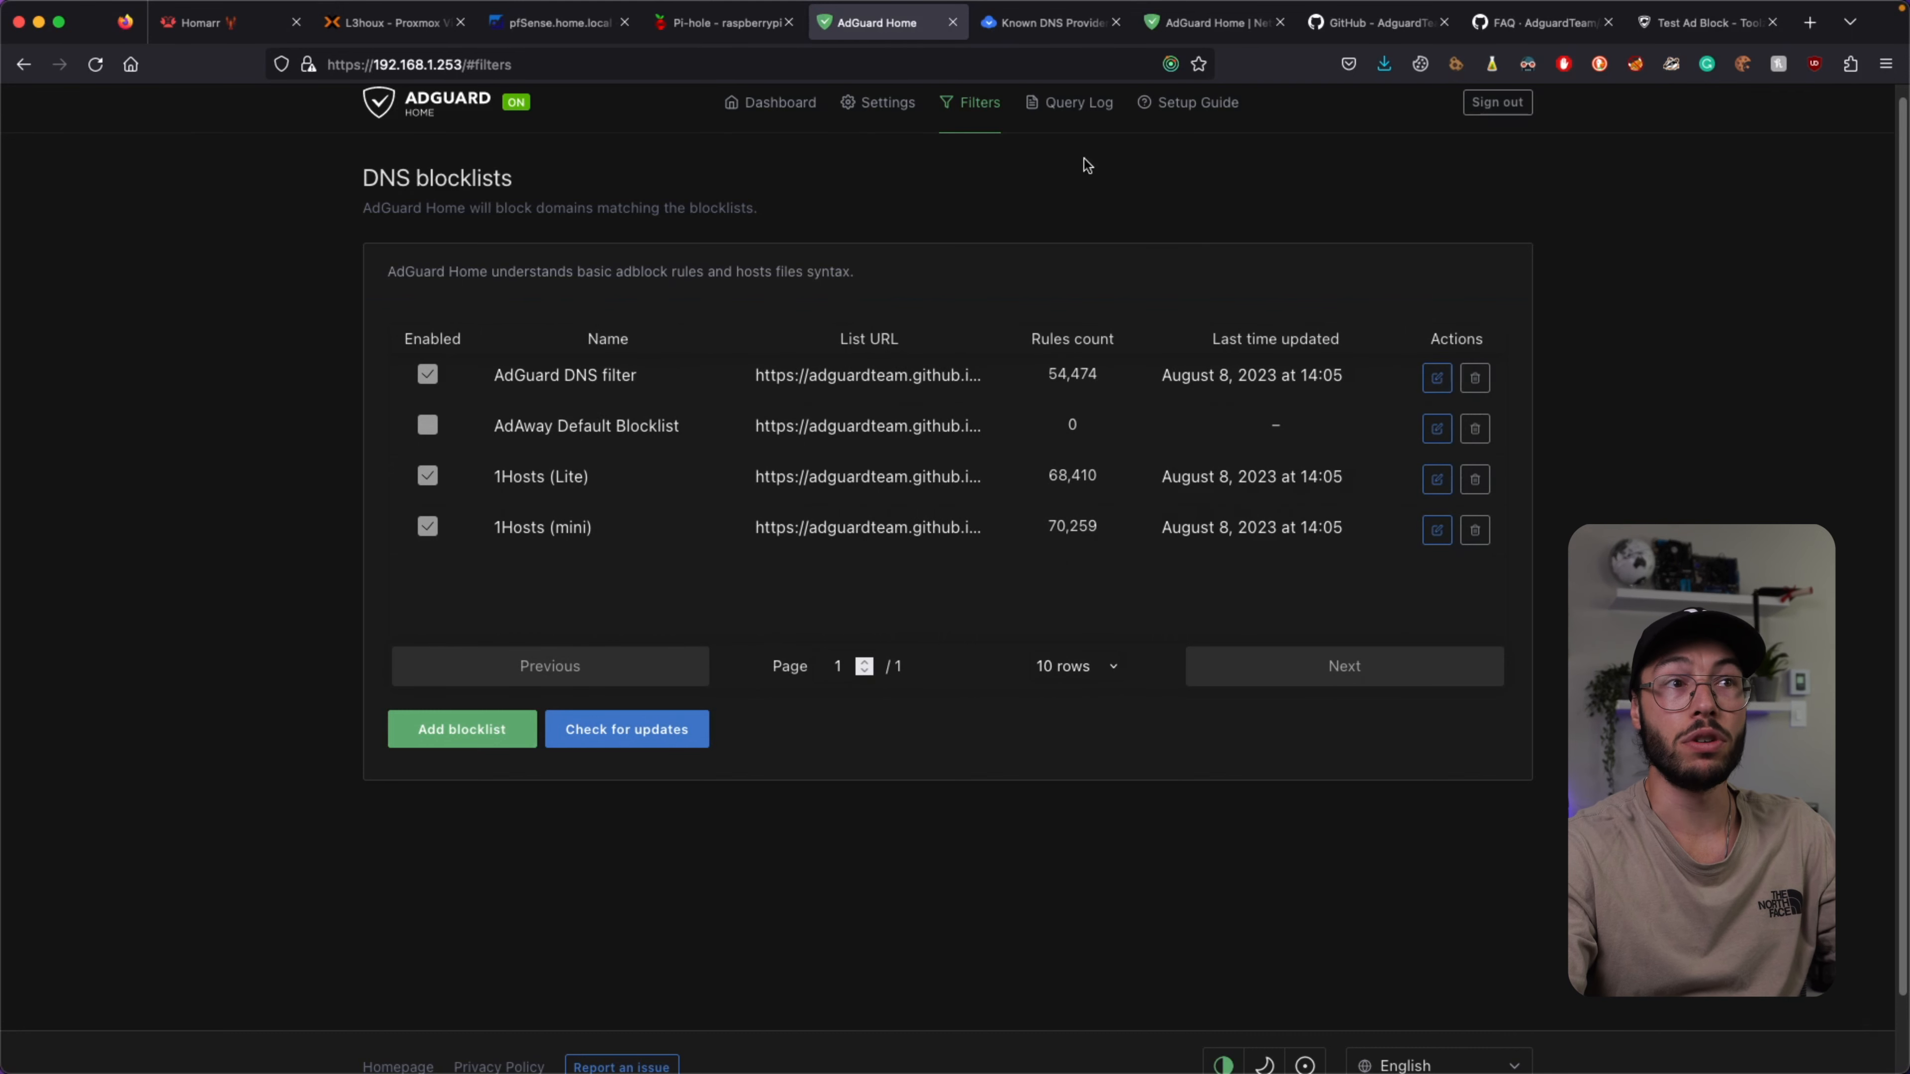
pyautogui.moveTo(989, 125)
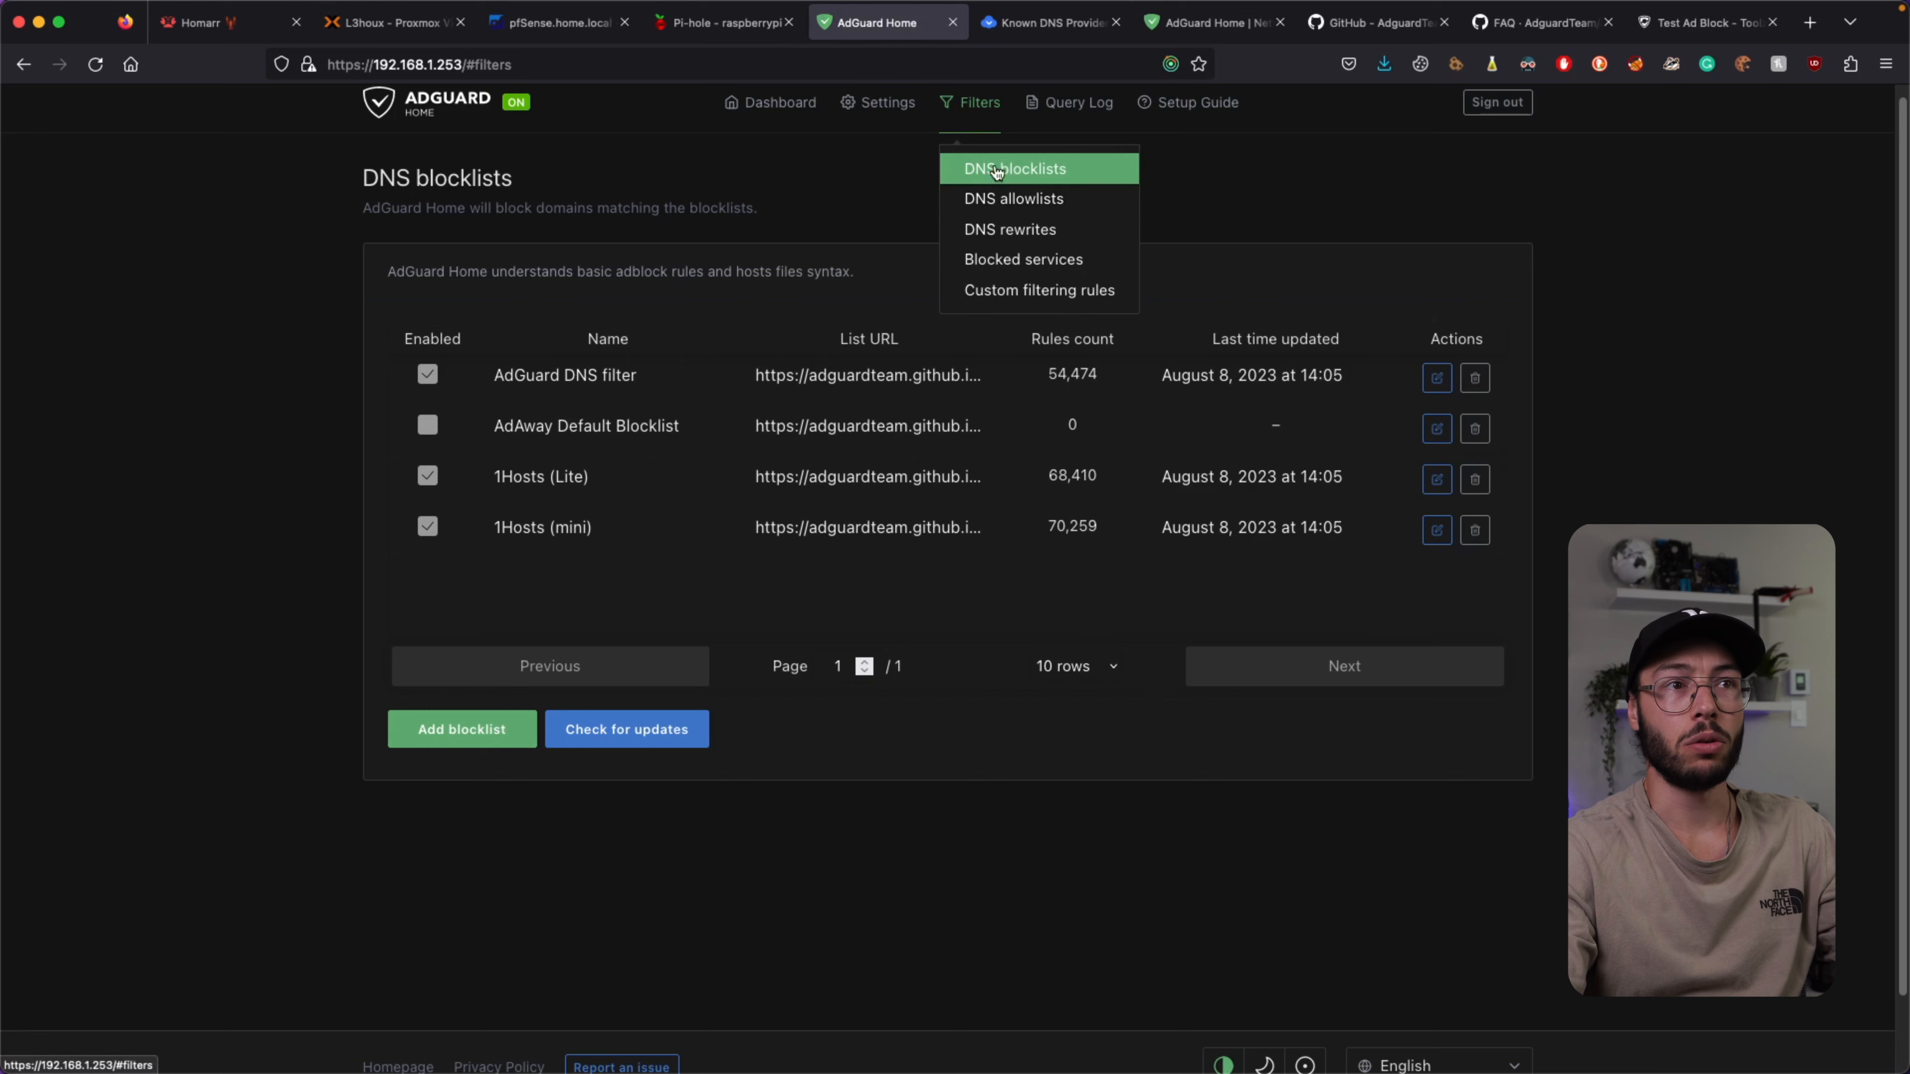
# Look through the DNS allowlists and DNS rewrites pages, ending on Blocked services.
pyautogui.click(995, 200)
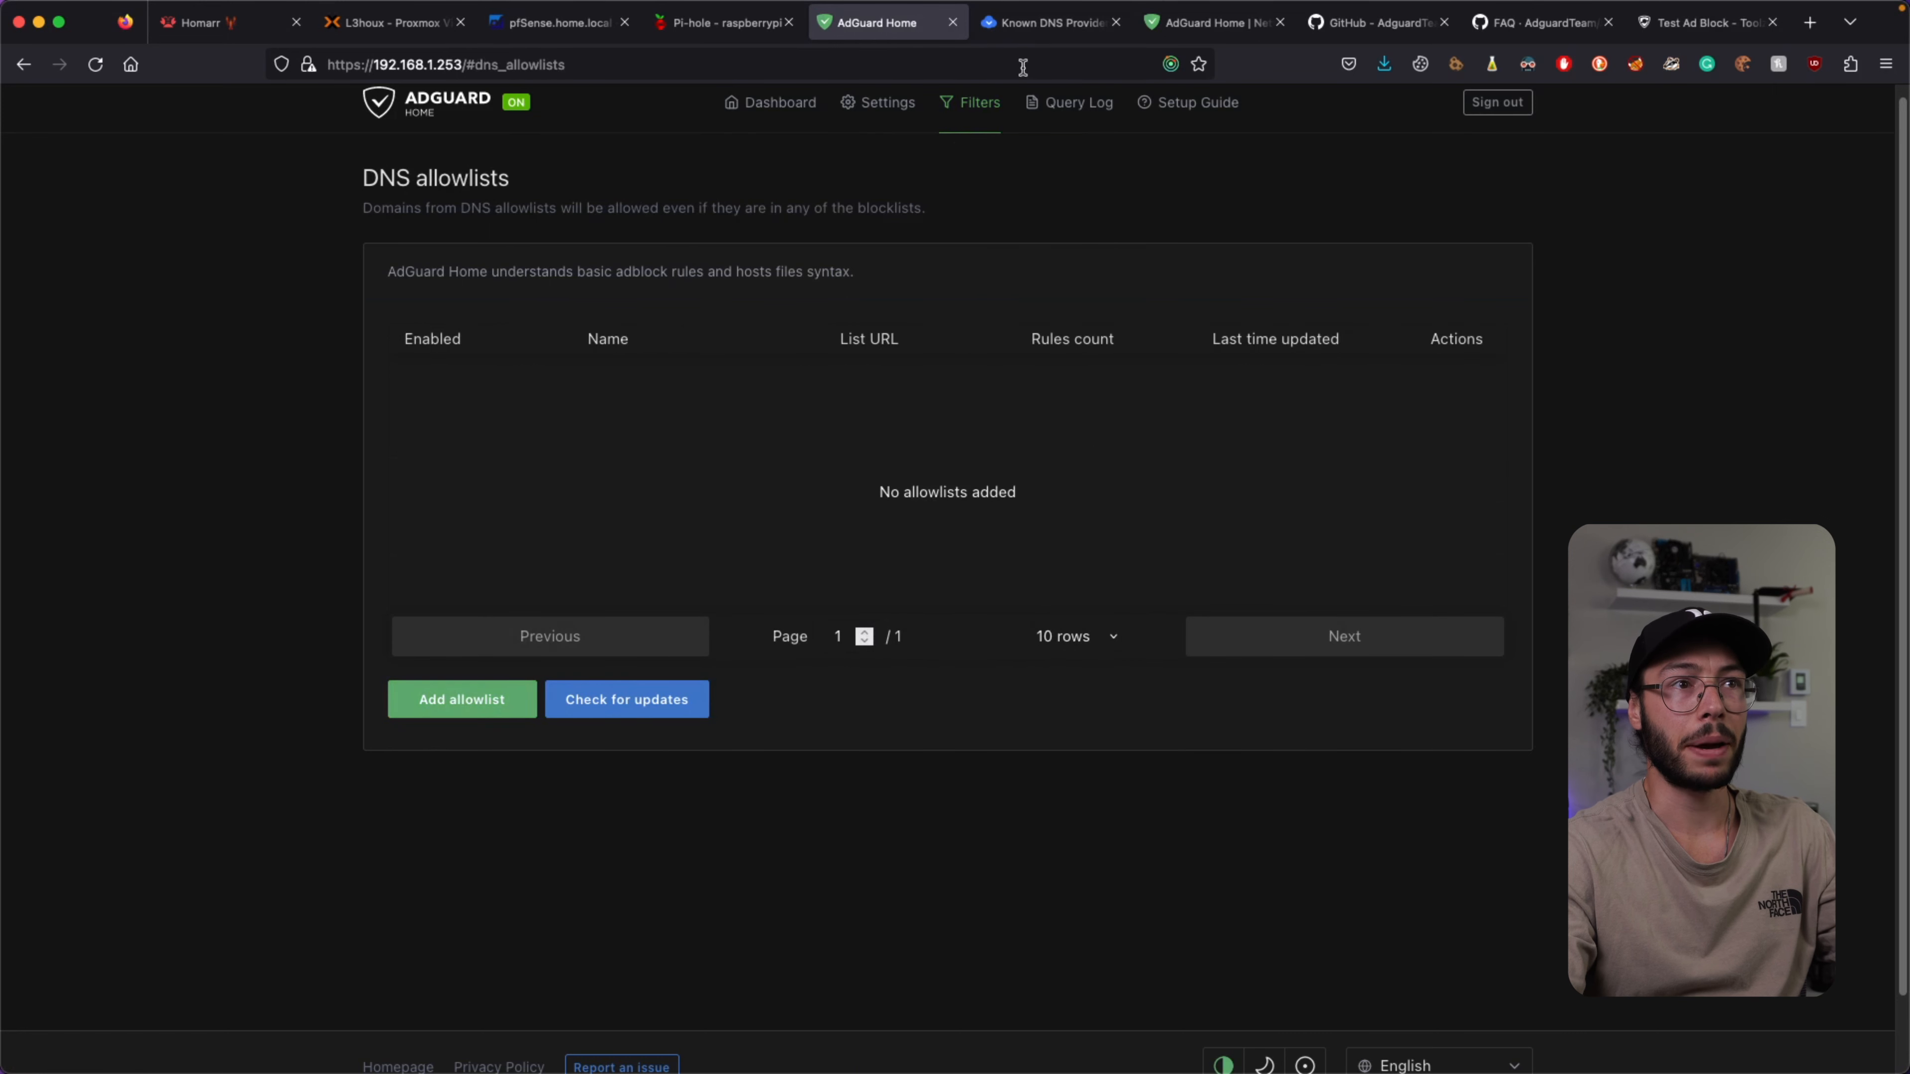
pyautogui.moveTo(970, 102)
pyautogui.click(994, 230)
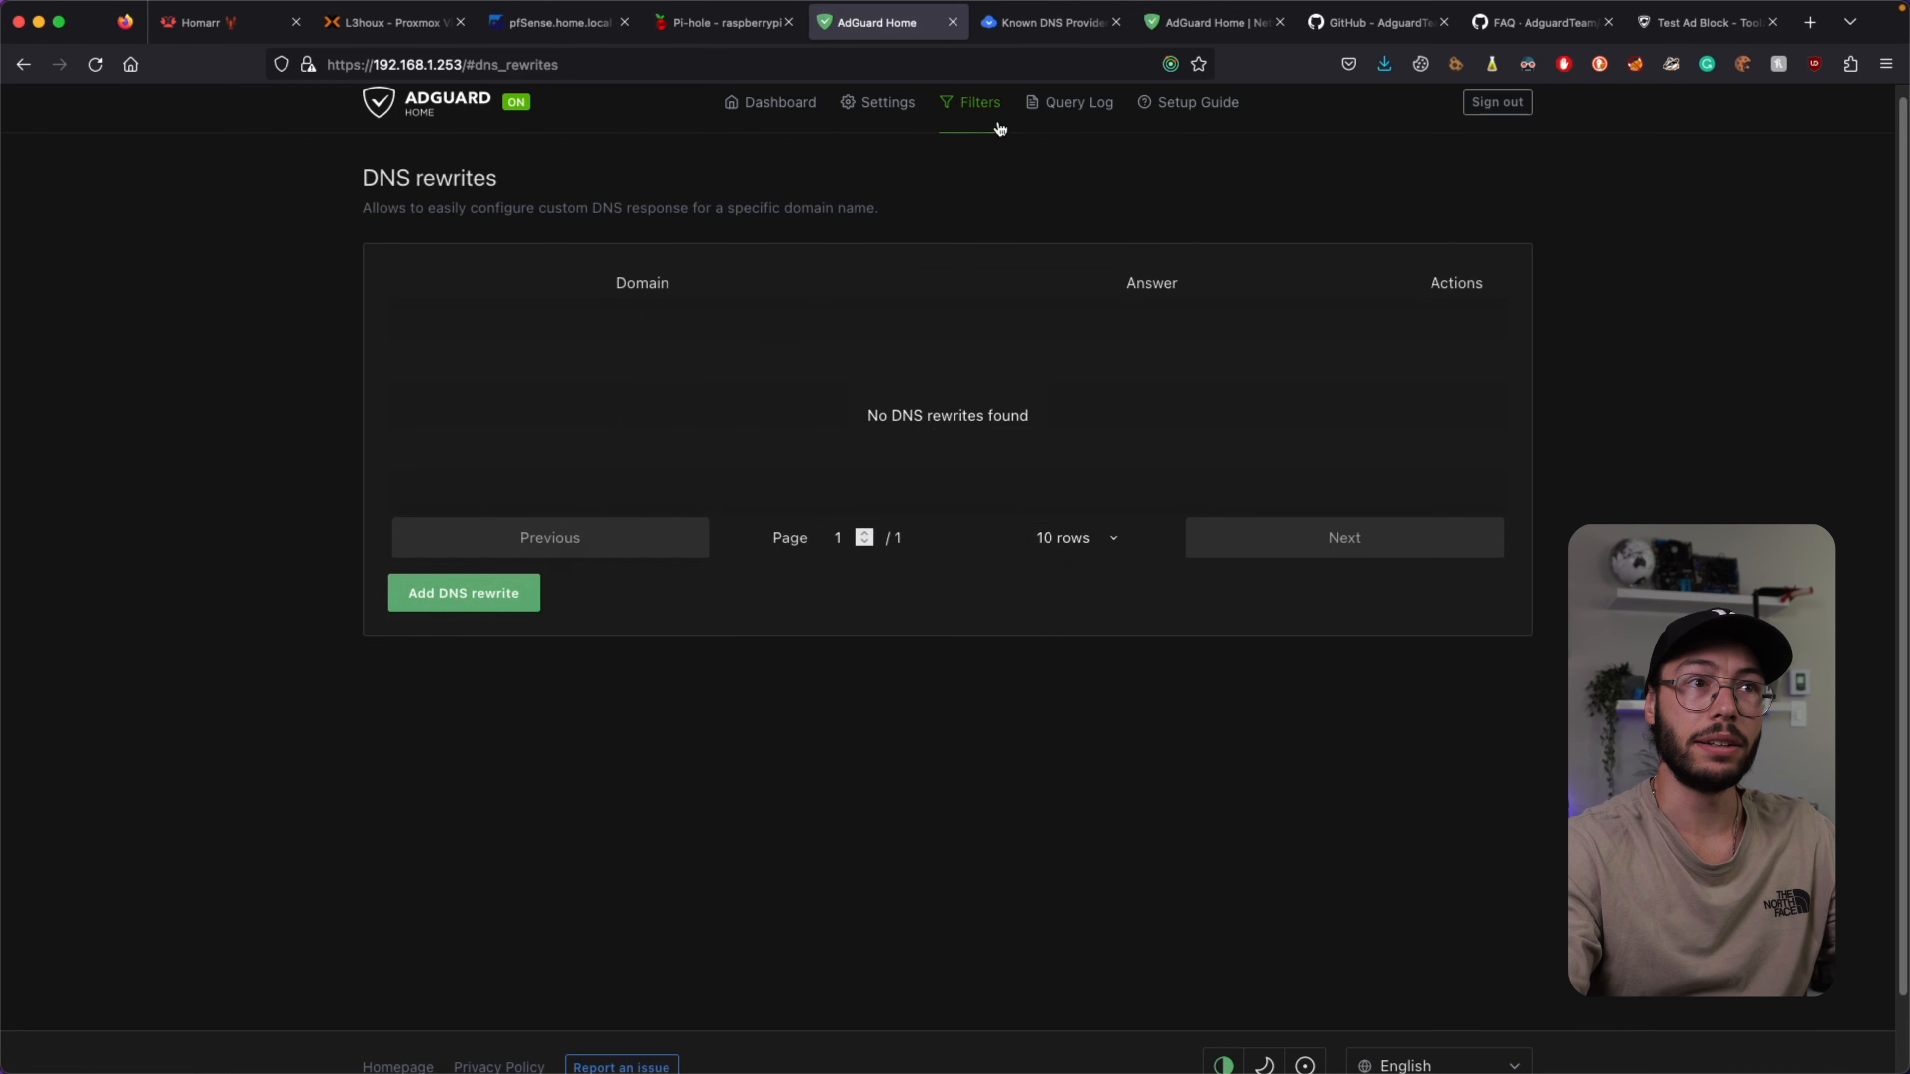
pyautogui.moveTo(972, 109)
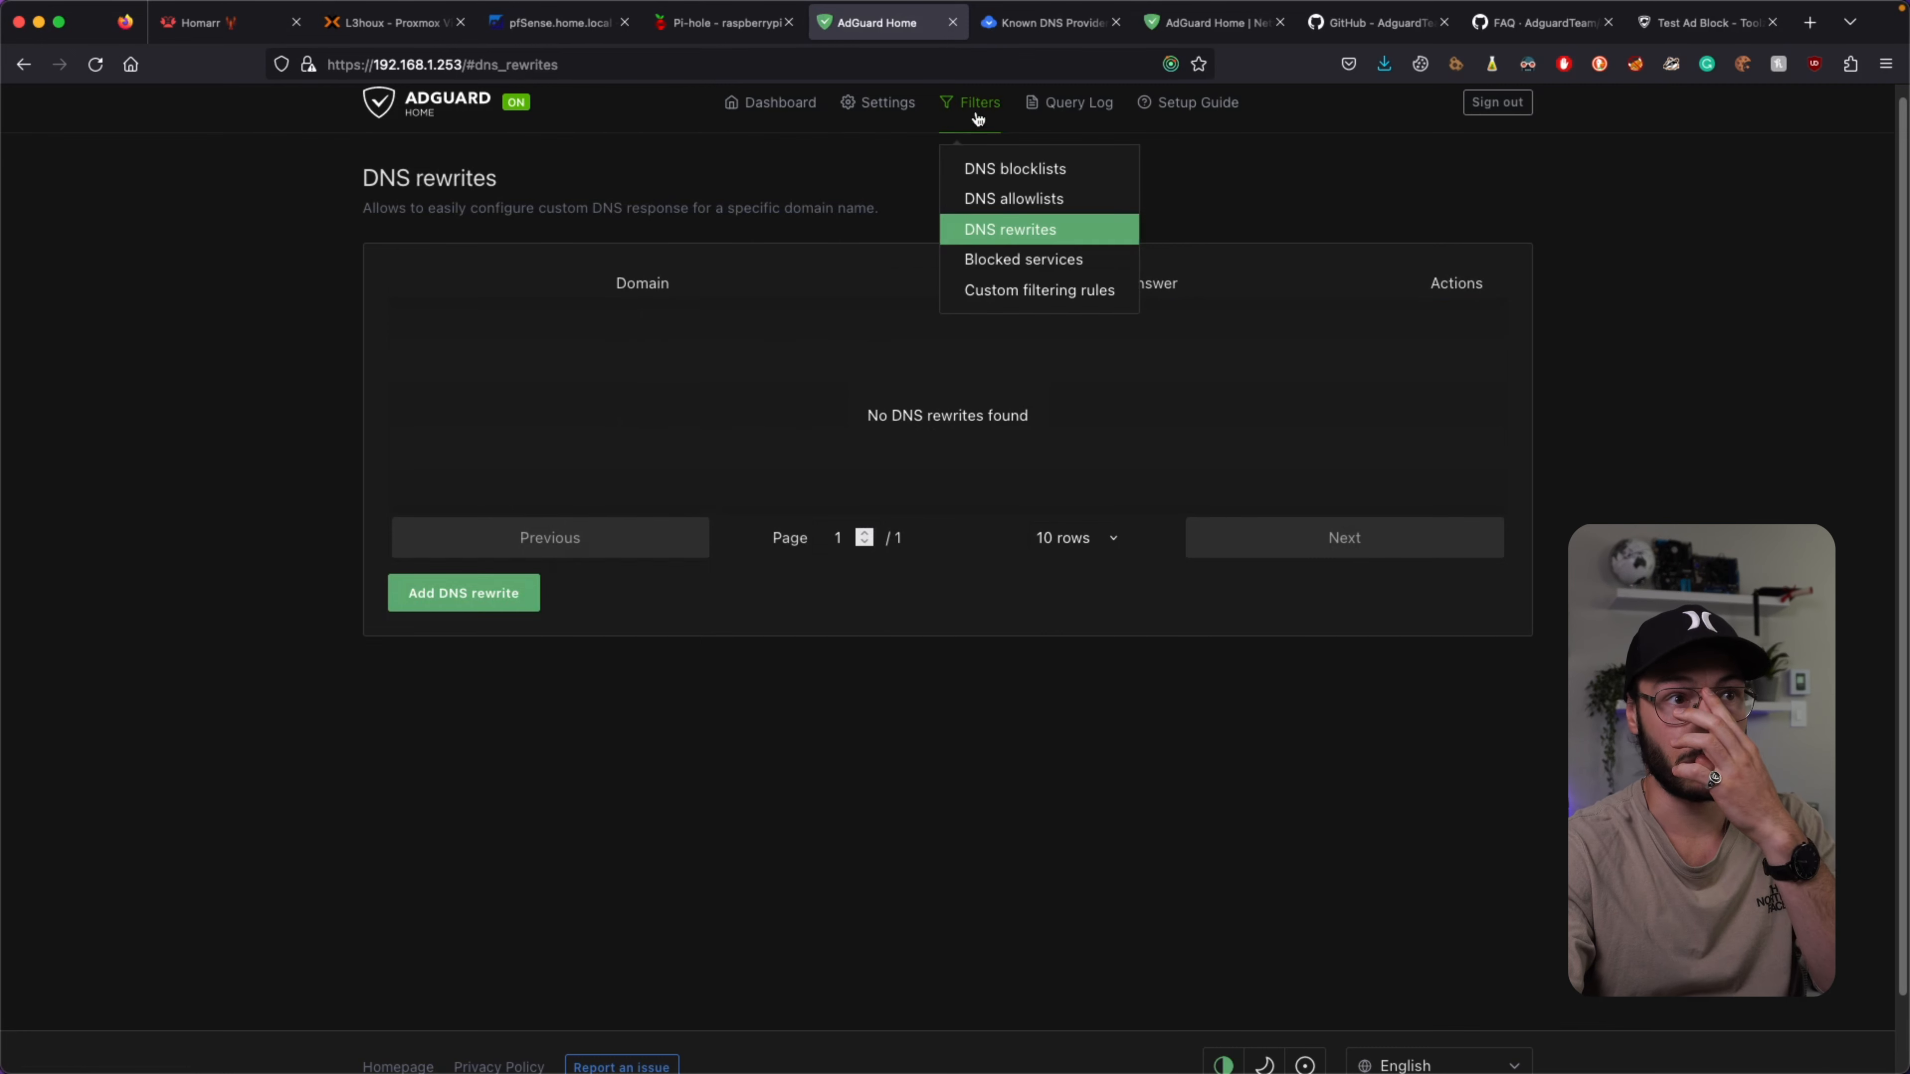
pyautogui.click(1013, 274)
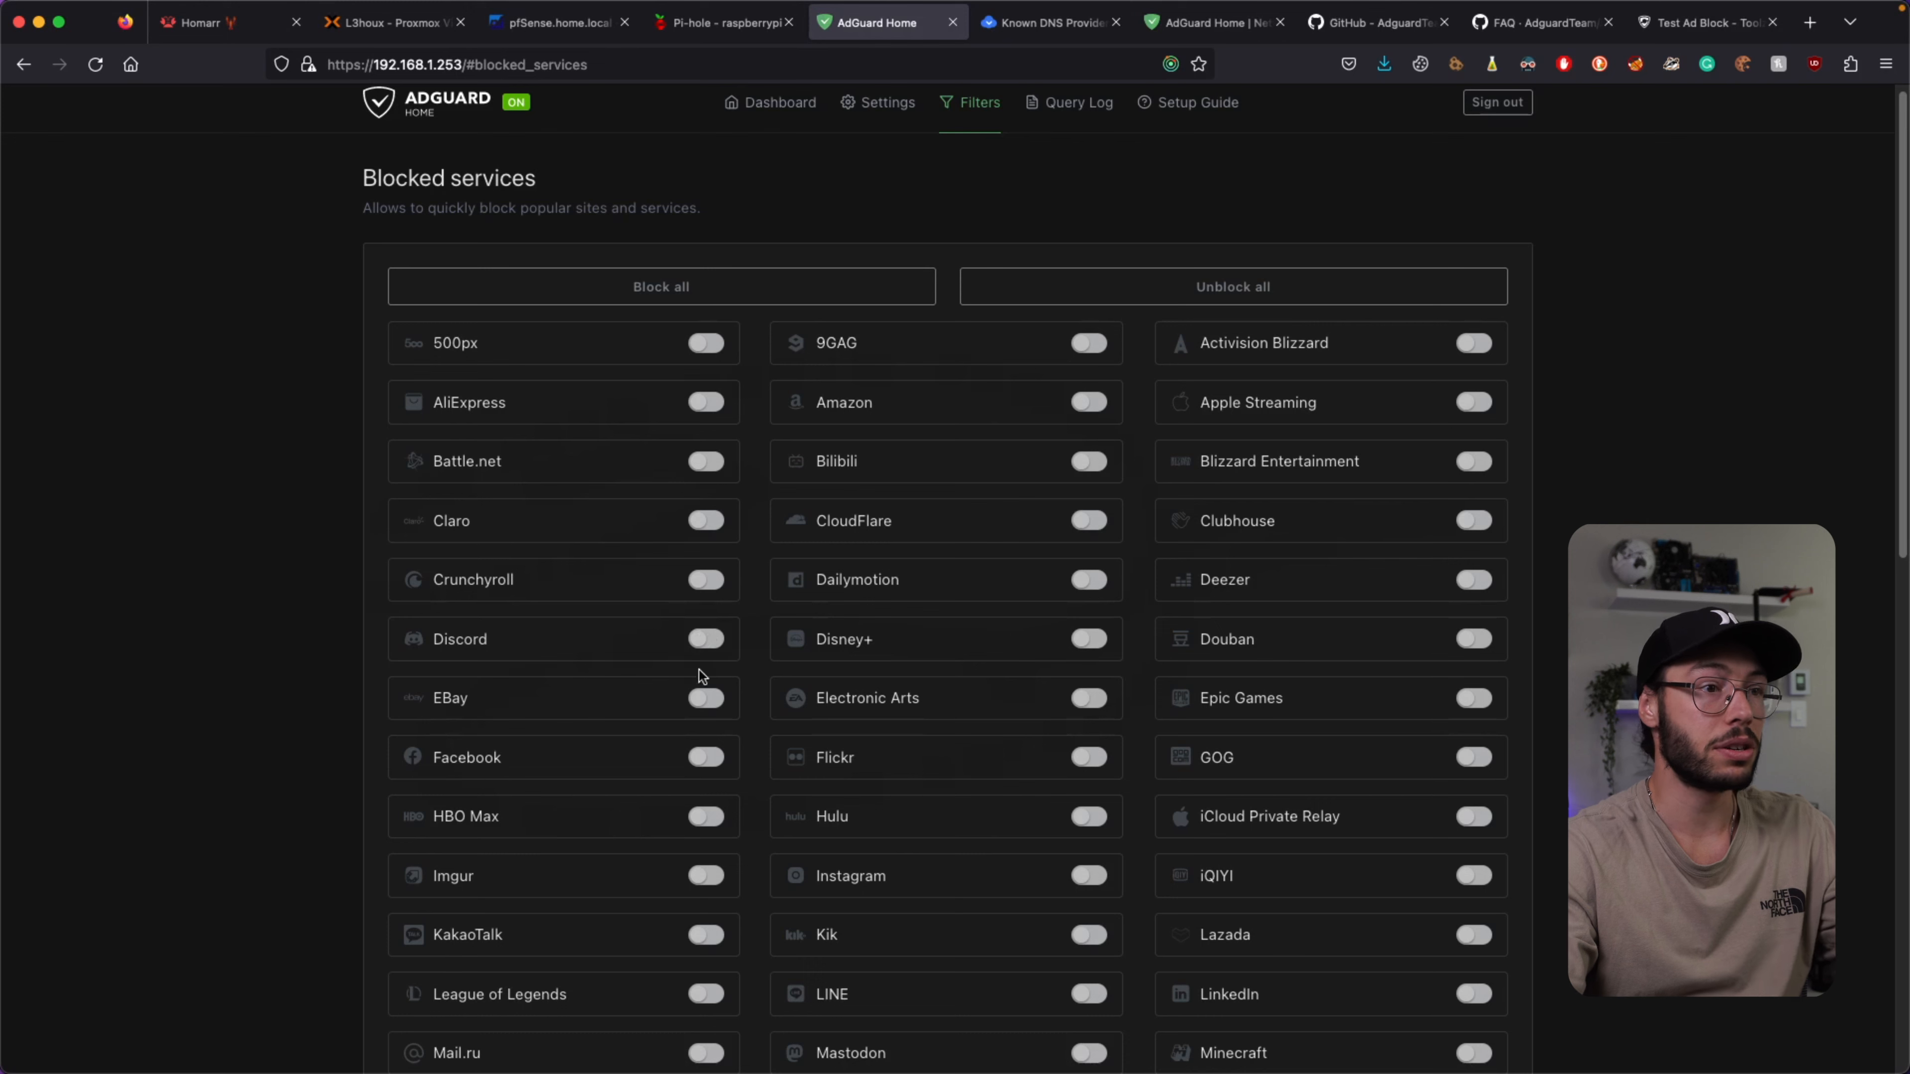
# Turn on blocking for the EBay service and save the blocked-services settings.
pyautogui.click(705, 699)
pyautogui.scroll(-10, 801, 559)
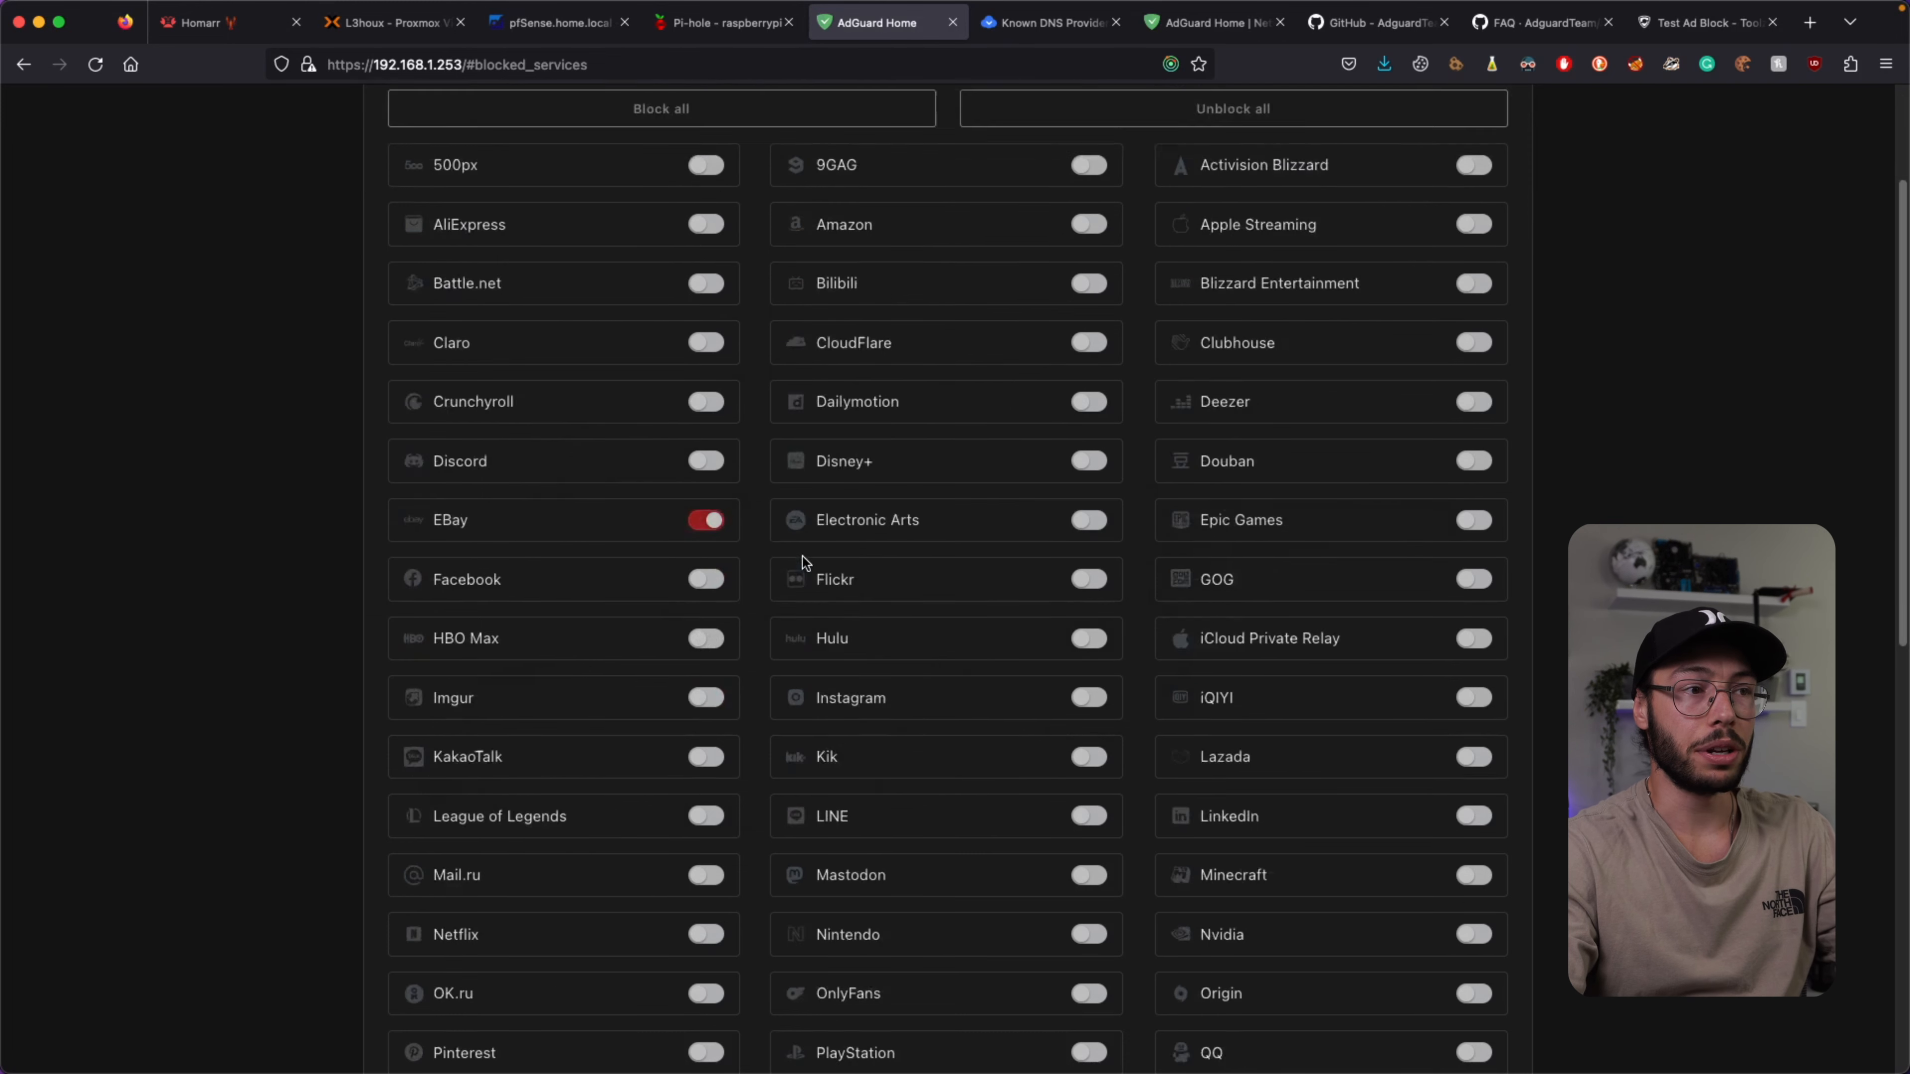
pyautogui.click(462, 858)
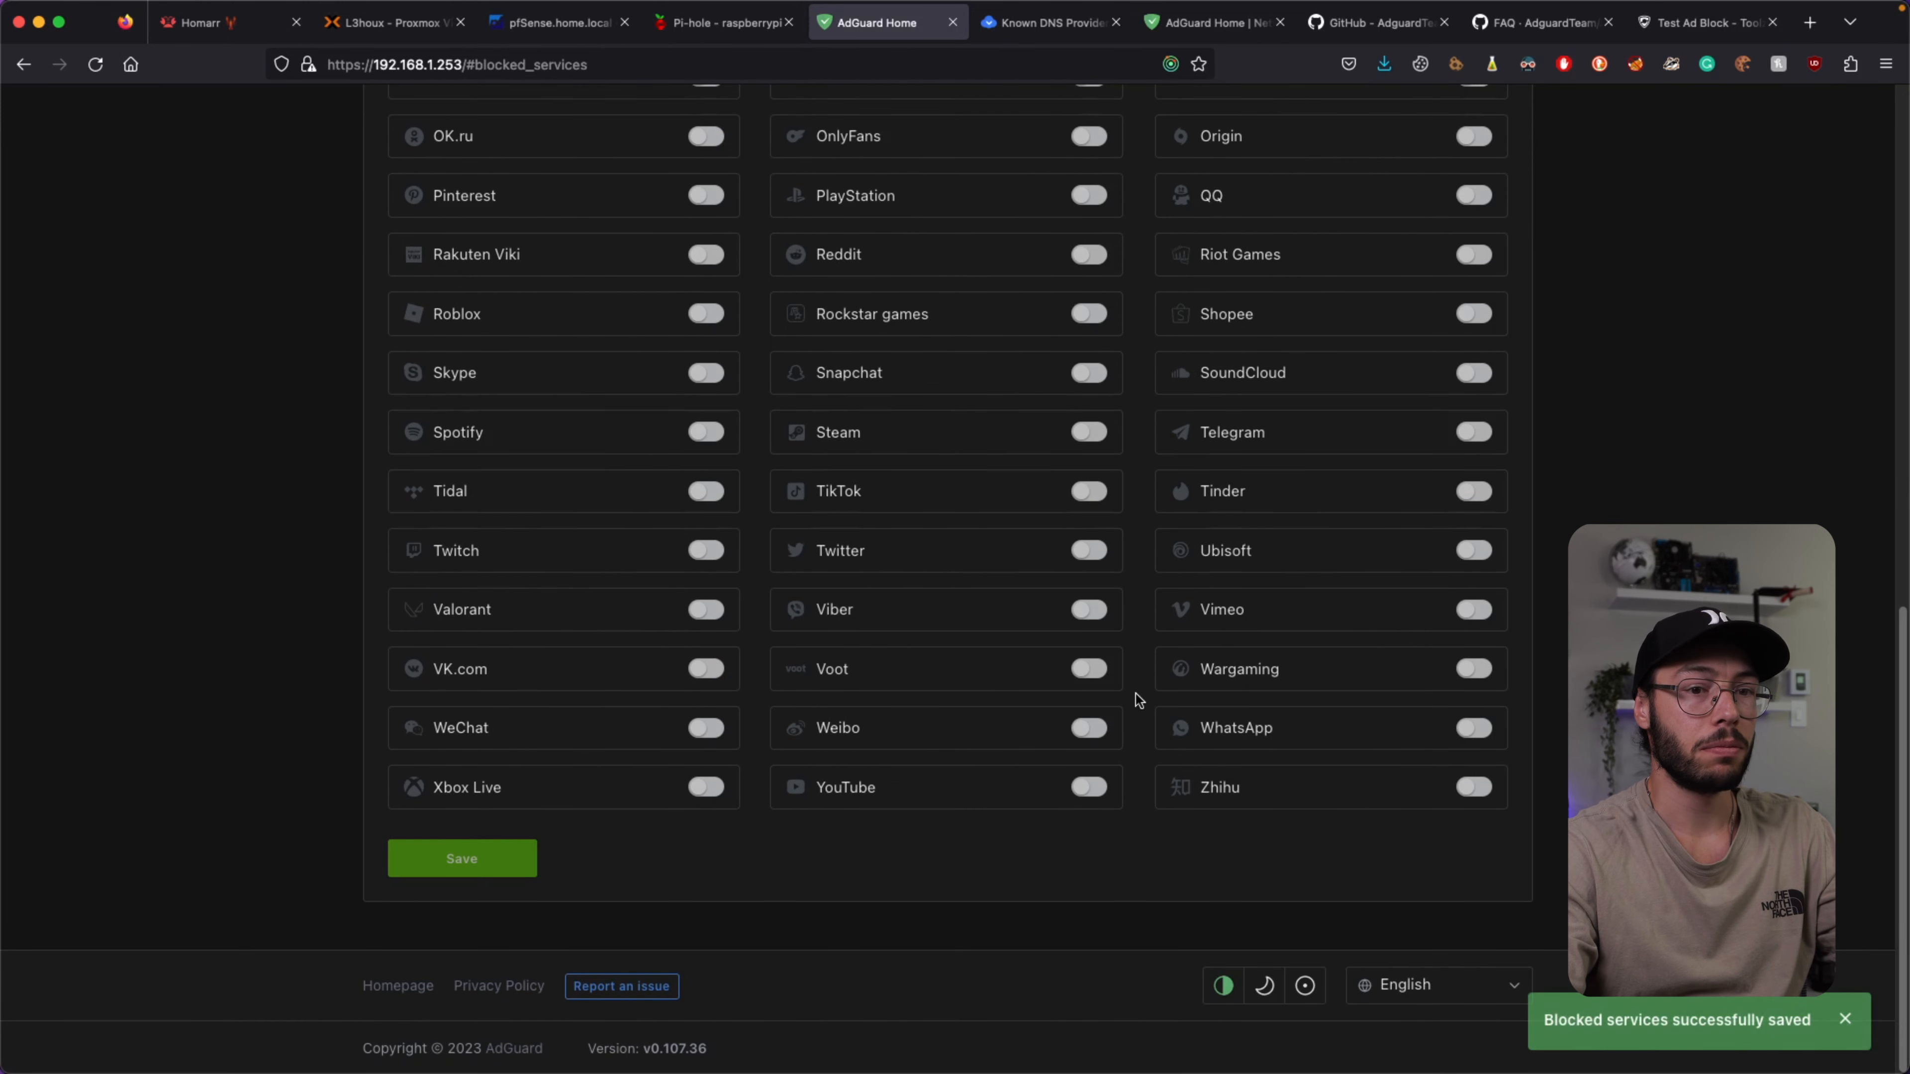
pyautogui.scroll(10, 1135, 695)
pyautogui.click(1809, 22)
# Load ebay.com to confirm it fails, then unblock EBay in AdGuard and save.
pyautogui.write('ebay.com')
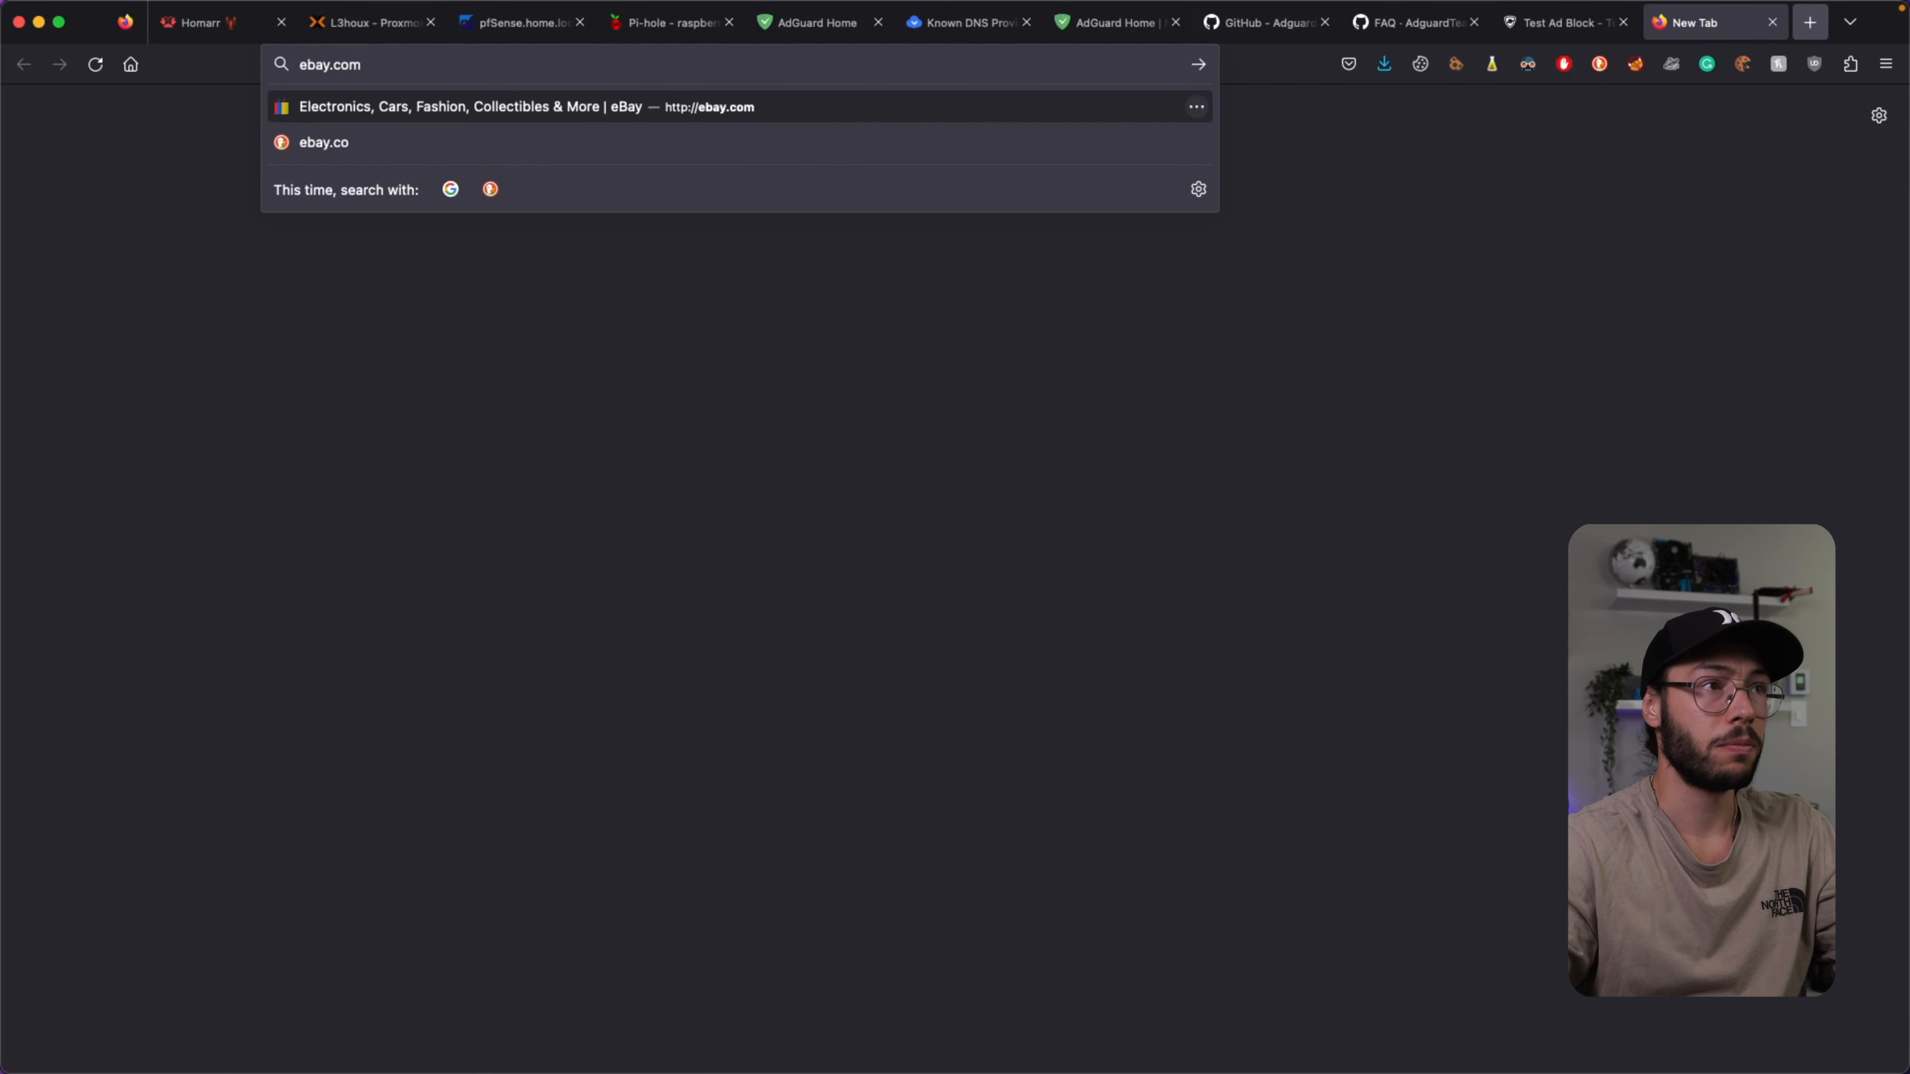
pyautogui.press('Return')
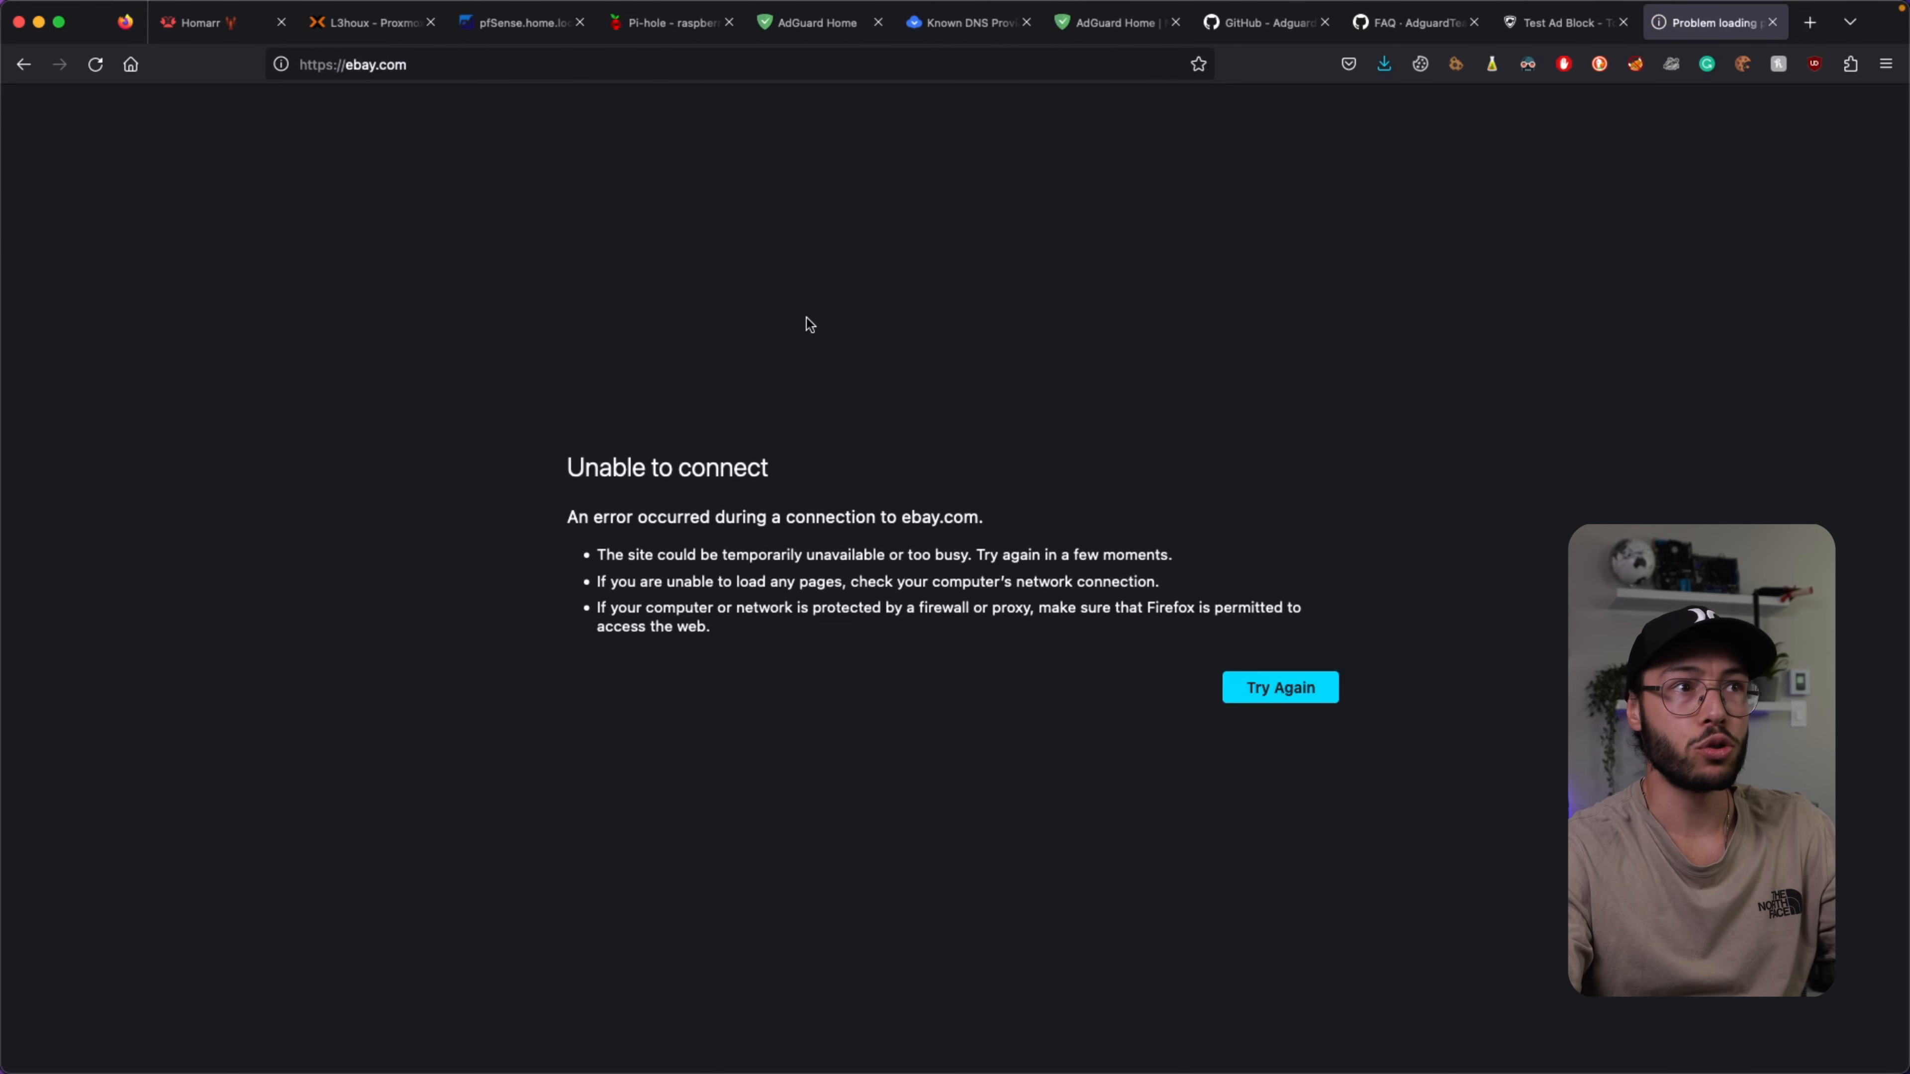
pyautogui.click(831, 28)
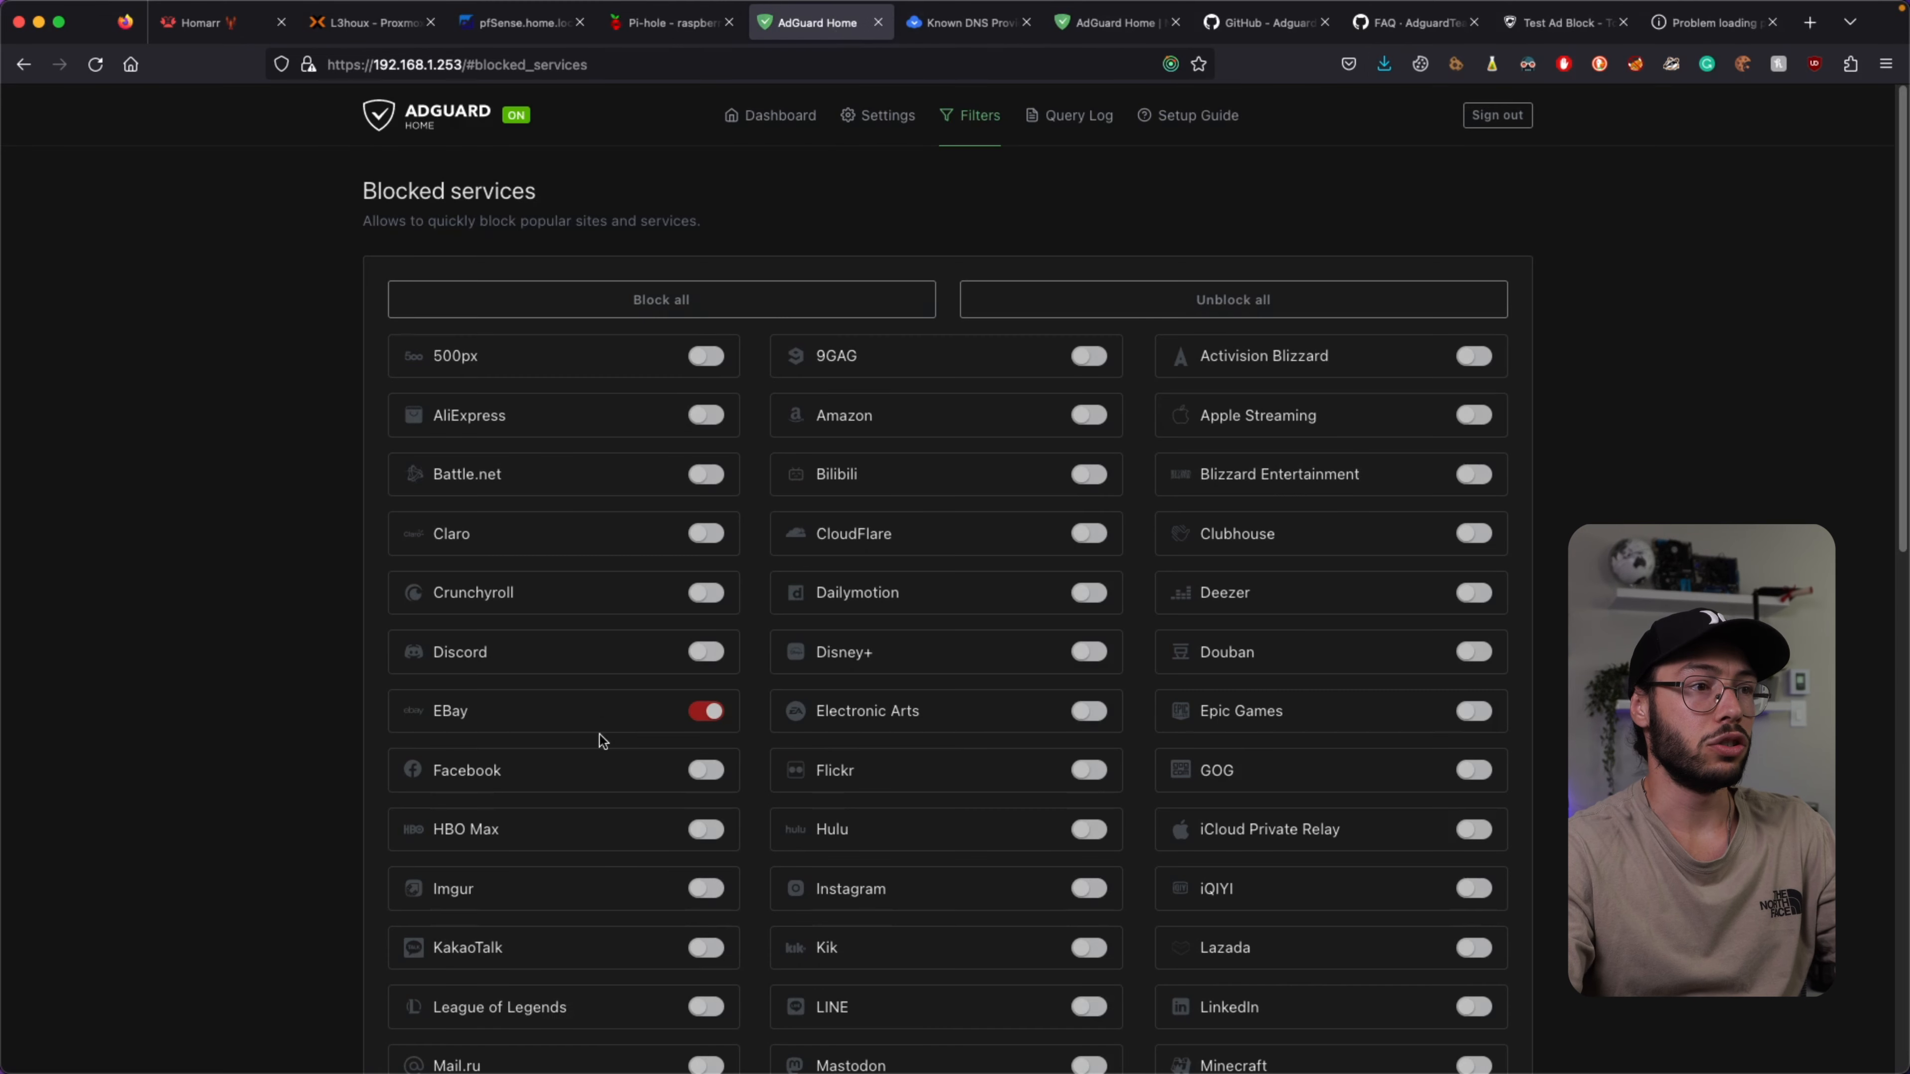
pyautogui.click(707, 716)
pyautogui.scroll(-15, 556, 577)
pyautogui.scroll(3, 526, 752)
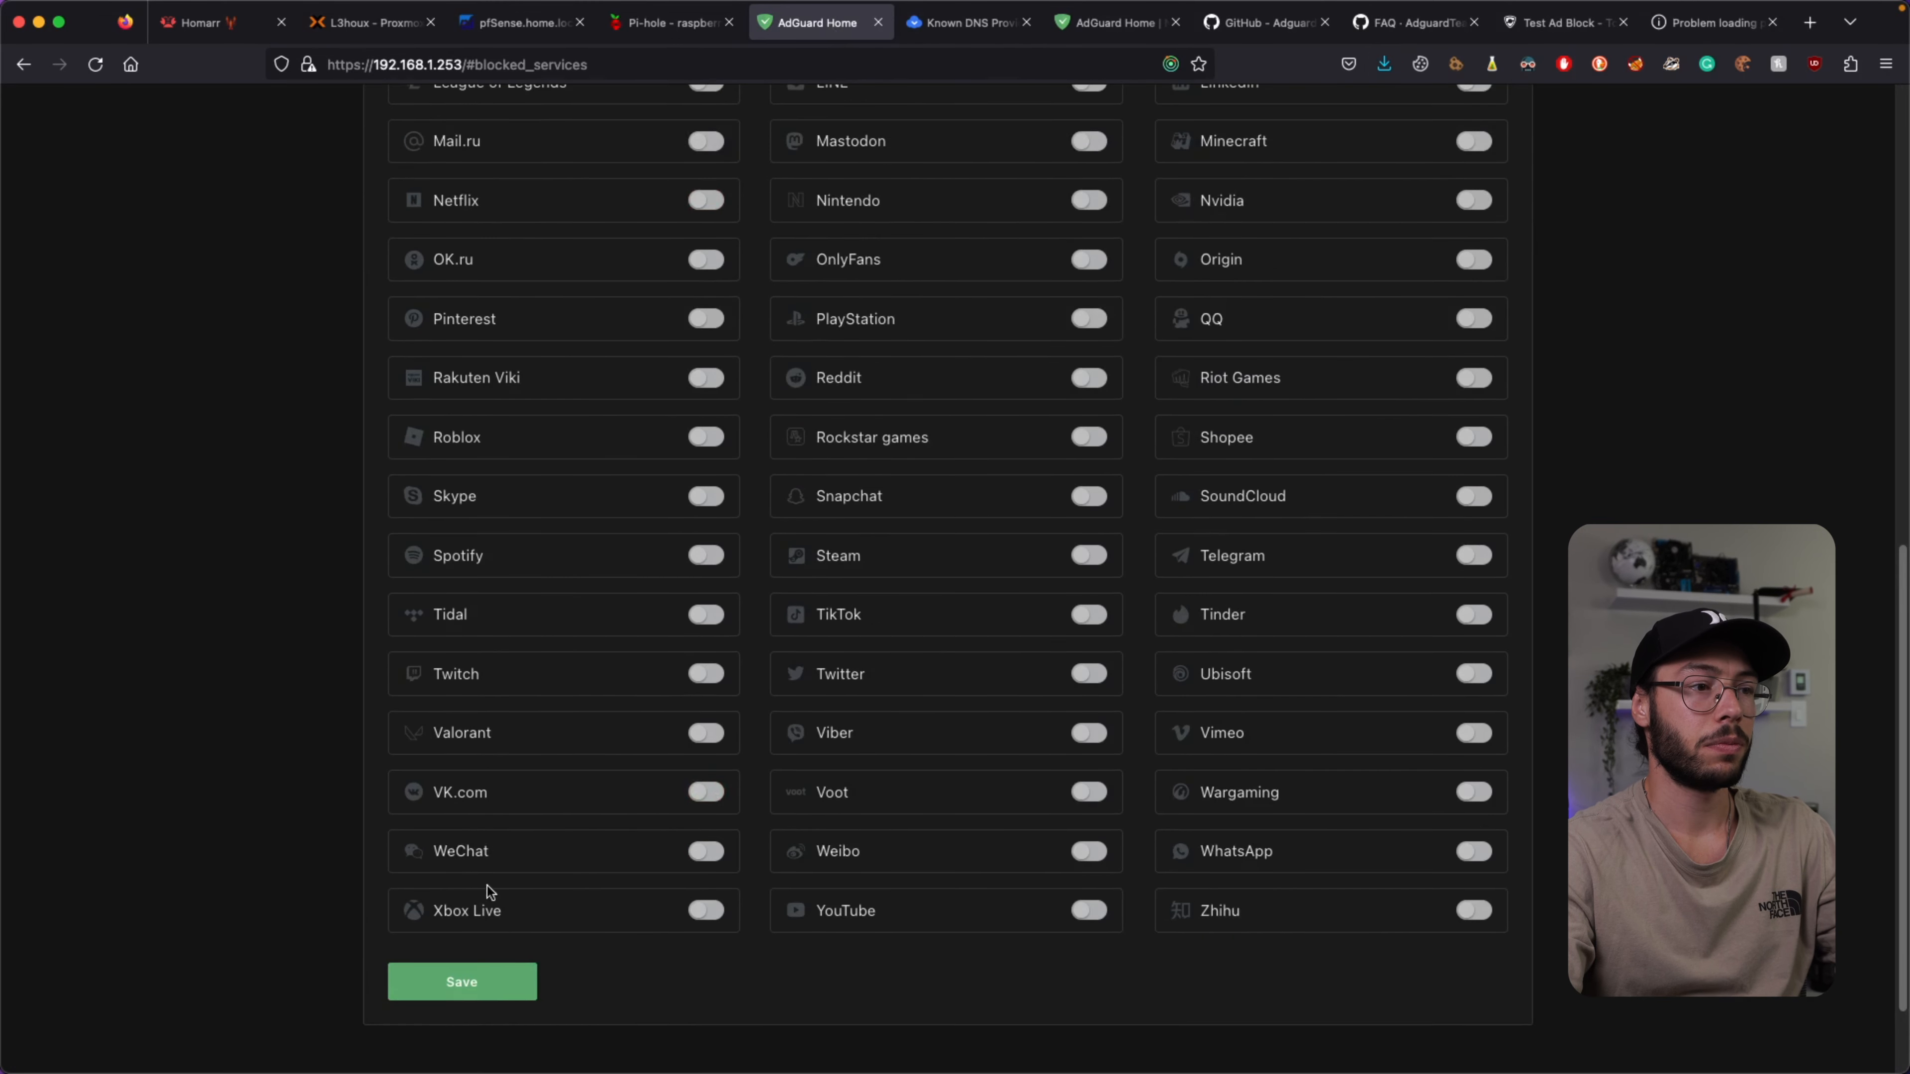
pyautogui.click(489, 971)
# Reload ebay.com to see the eBay homepage load, then close the eBay tab.
pyautogui.click(1685, 23)
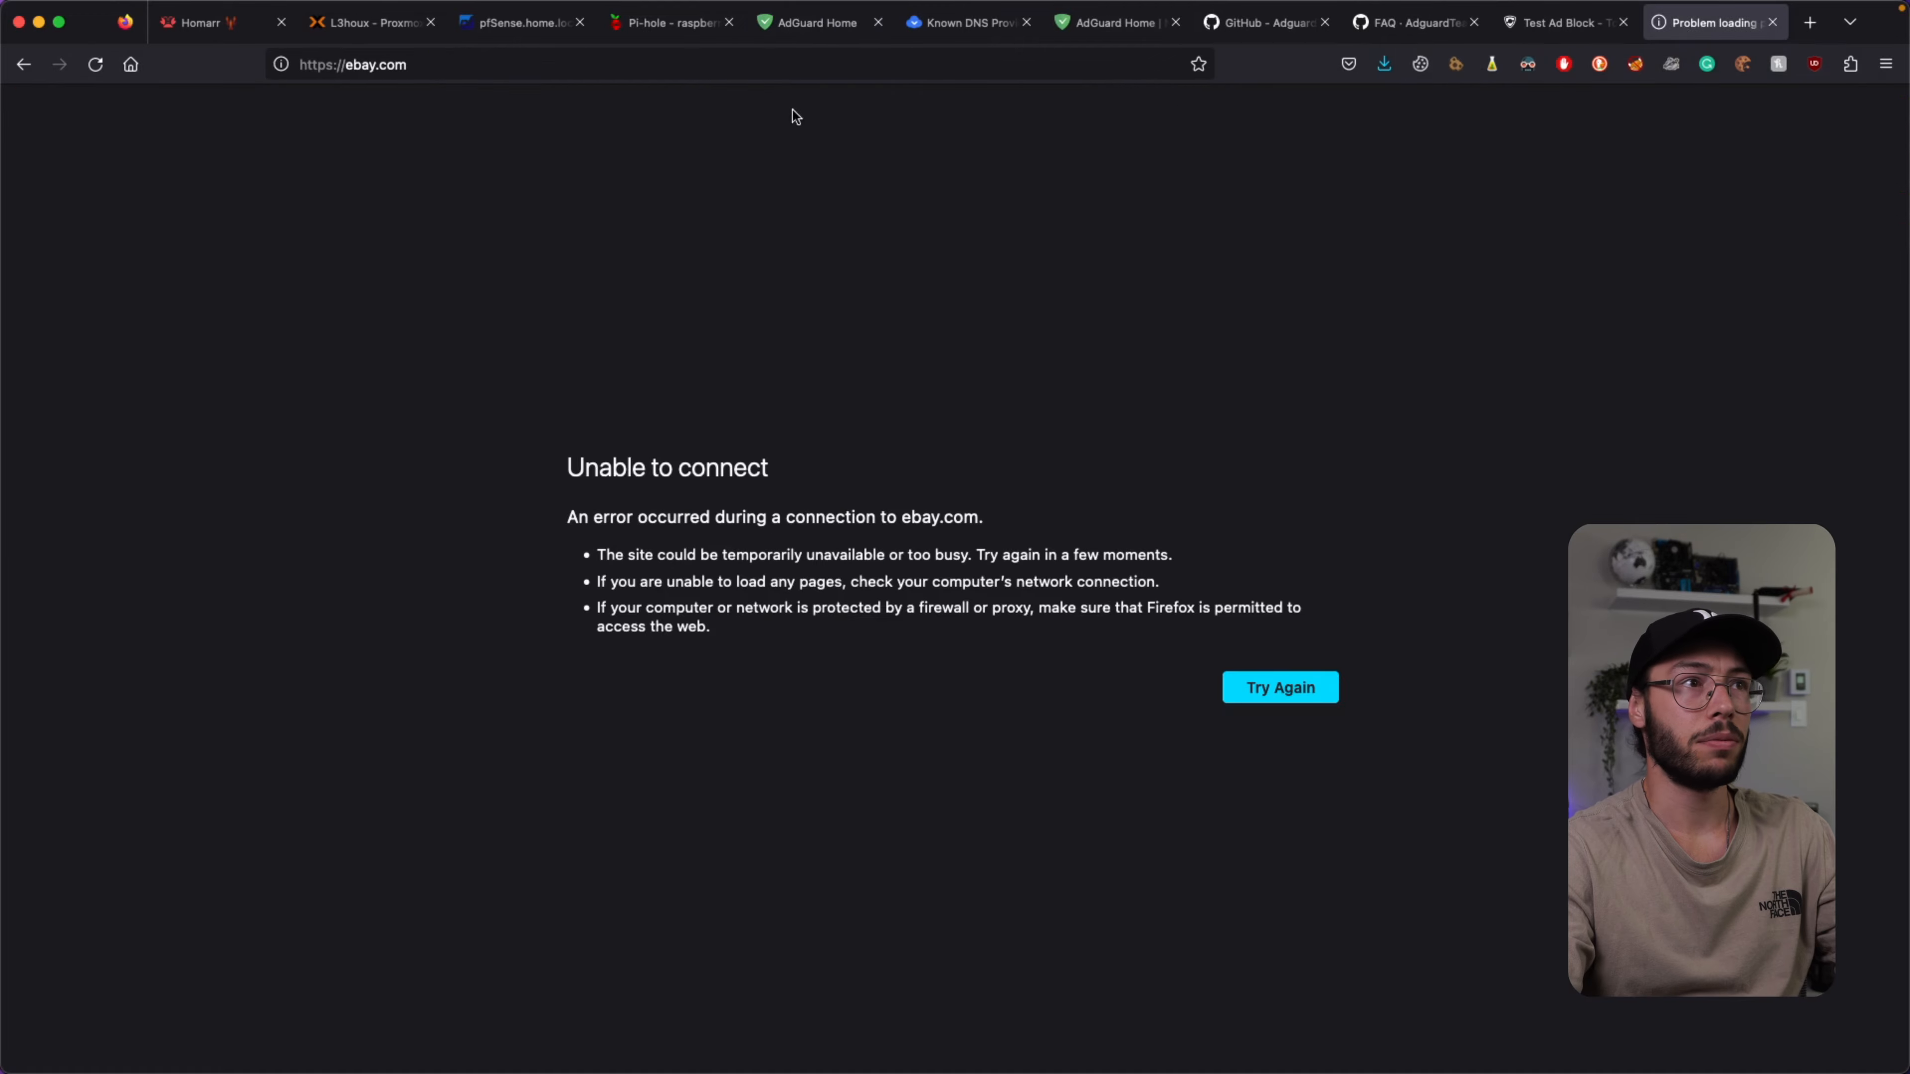
pyautogui.click(690, 66)
pyautogui.press('Return')
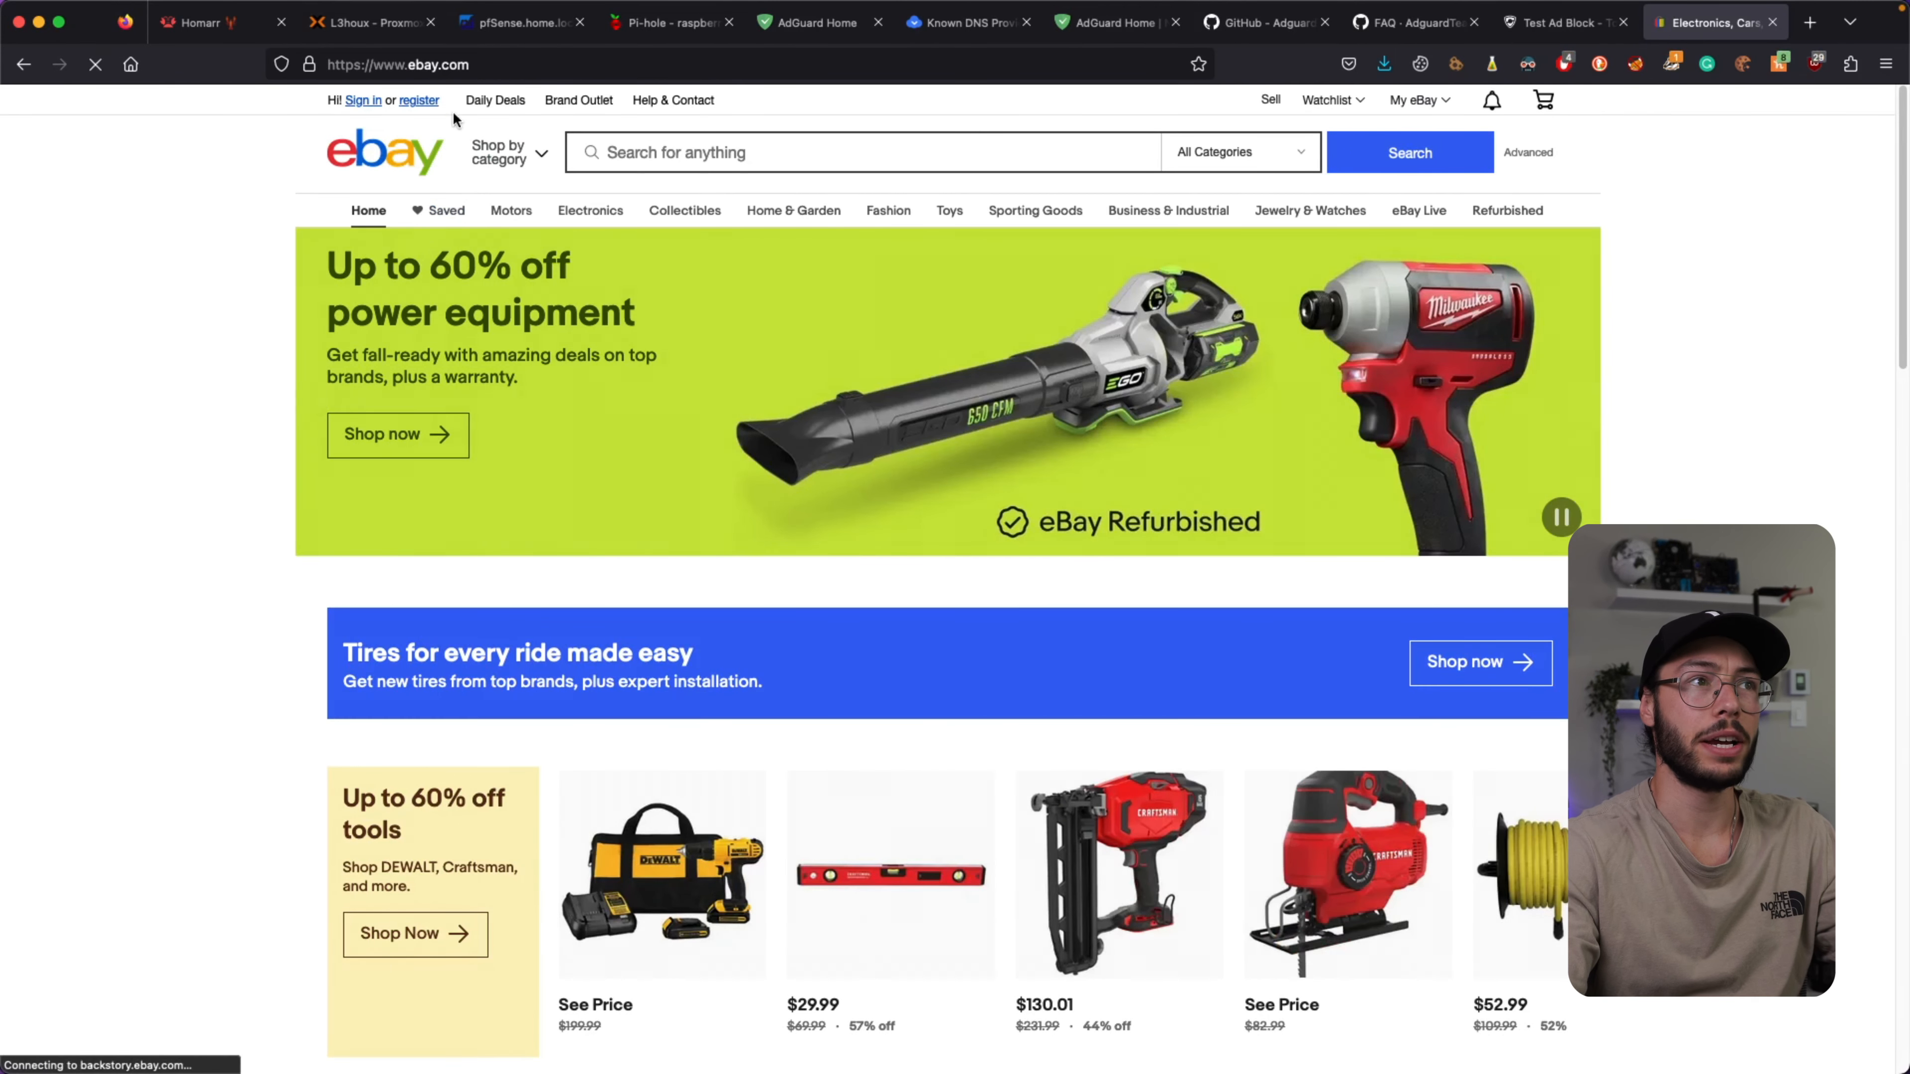
pyautogui.click(1771, 23)
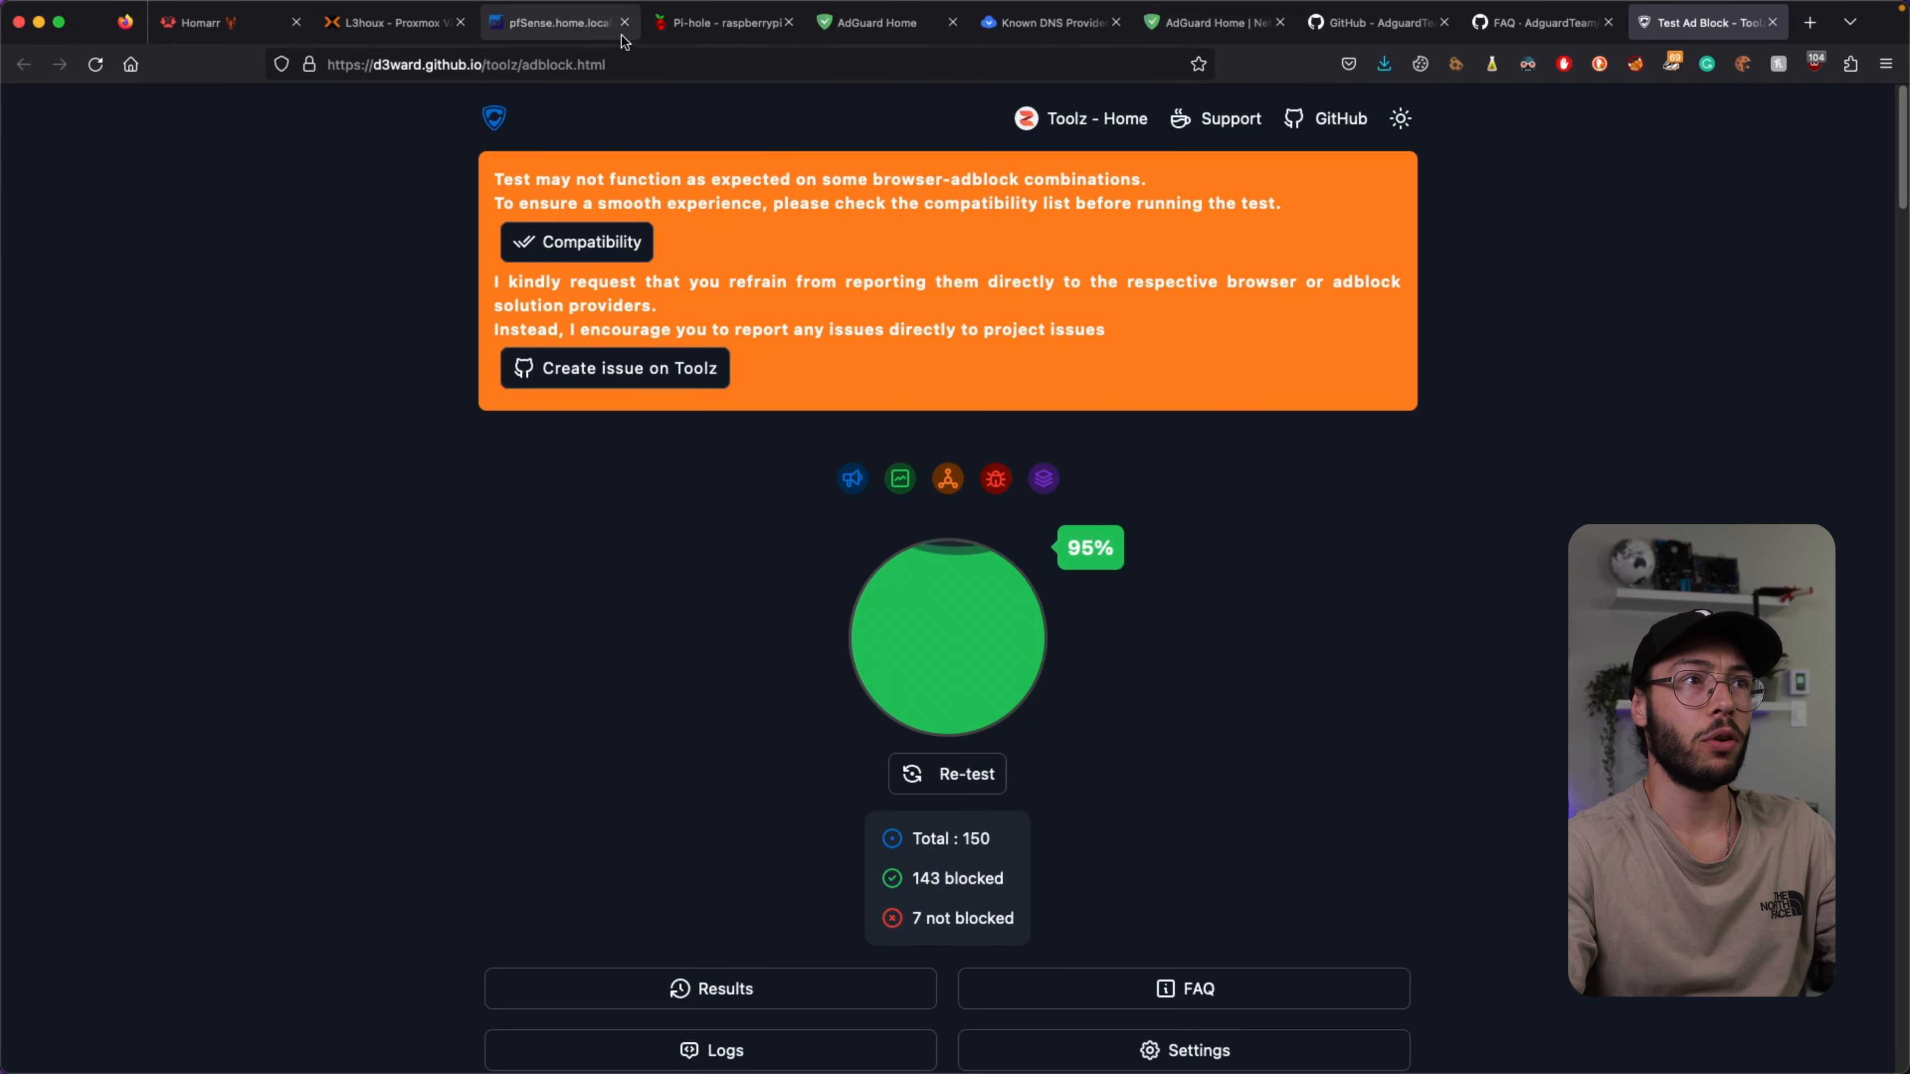
pyautogui.click(873, 22)
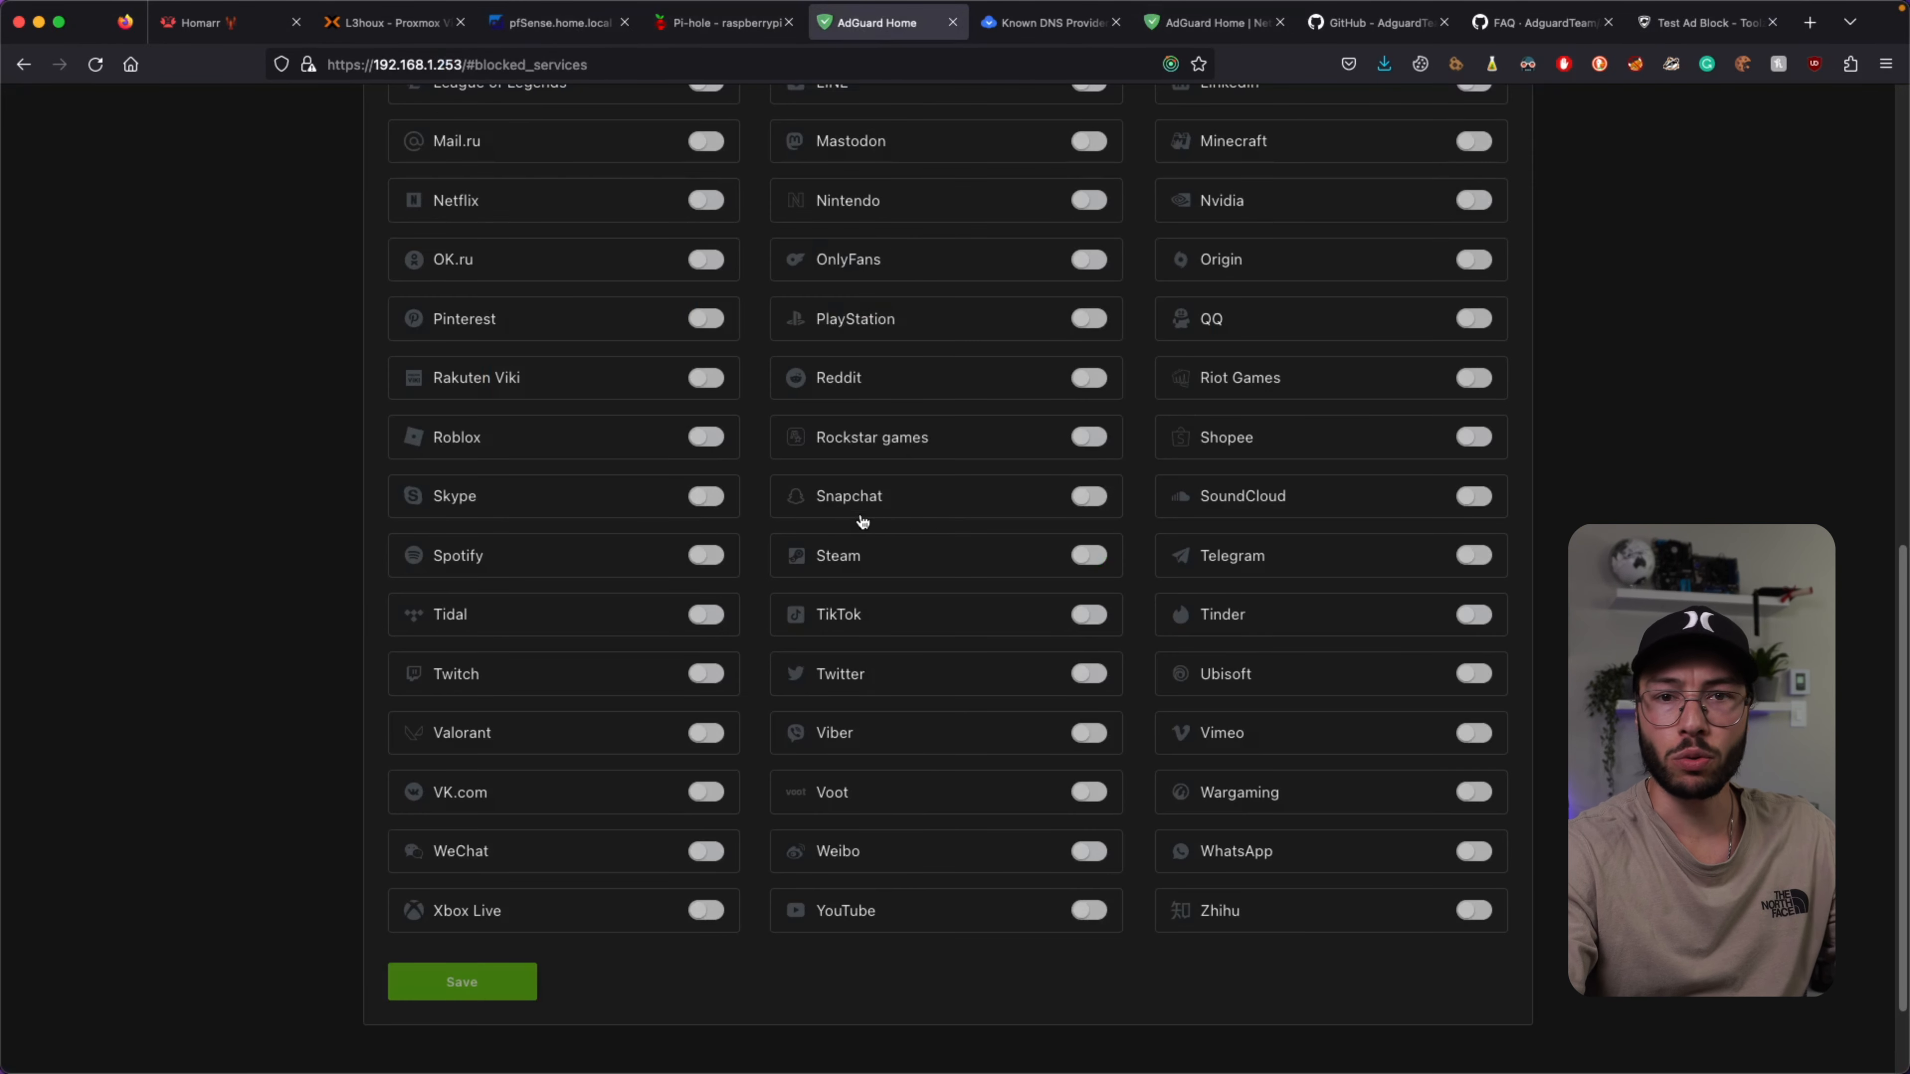
# Open the Custom filtering rules page from the Filters menu.
pyautogui.scroll(4, 857, 640)
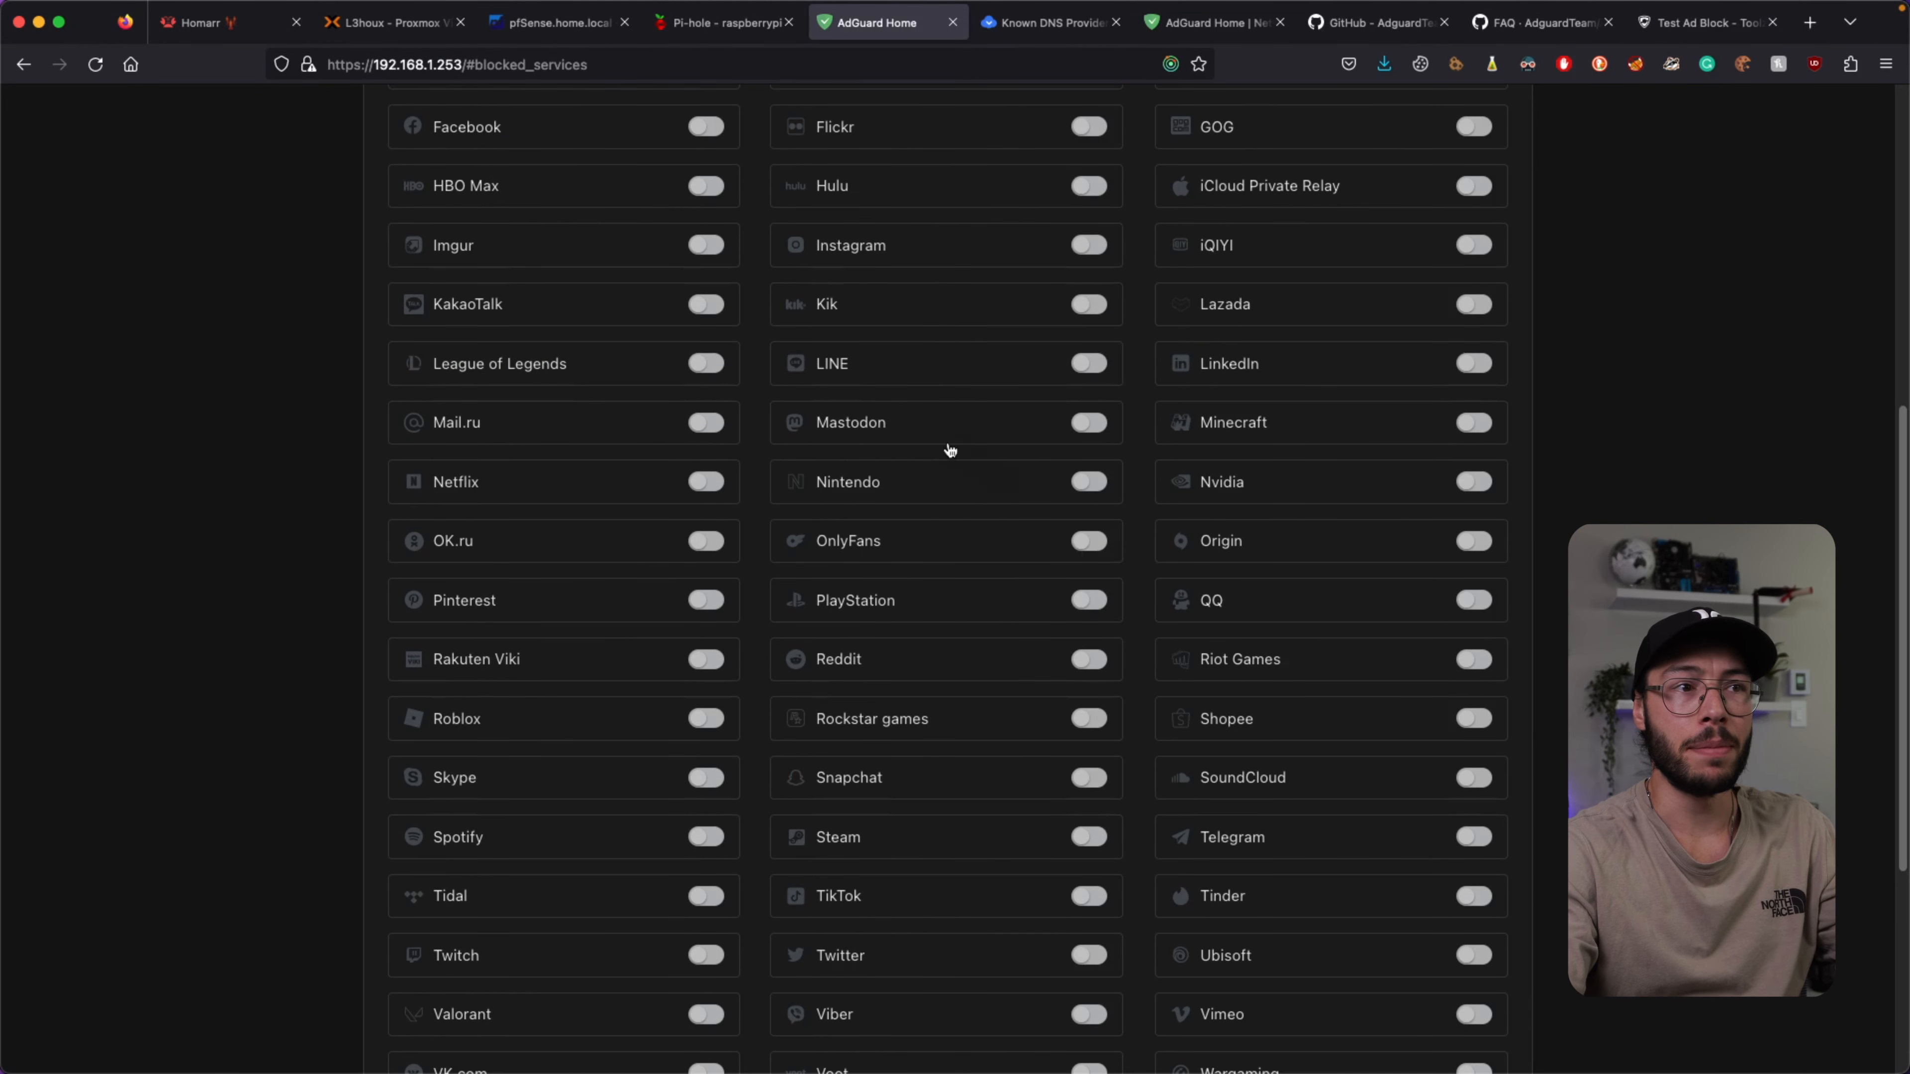
pyautogui.scroll(3, 949, 449)
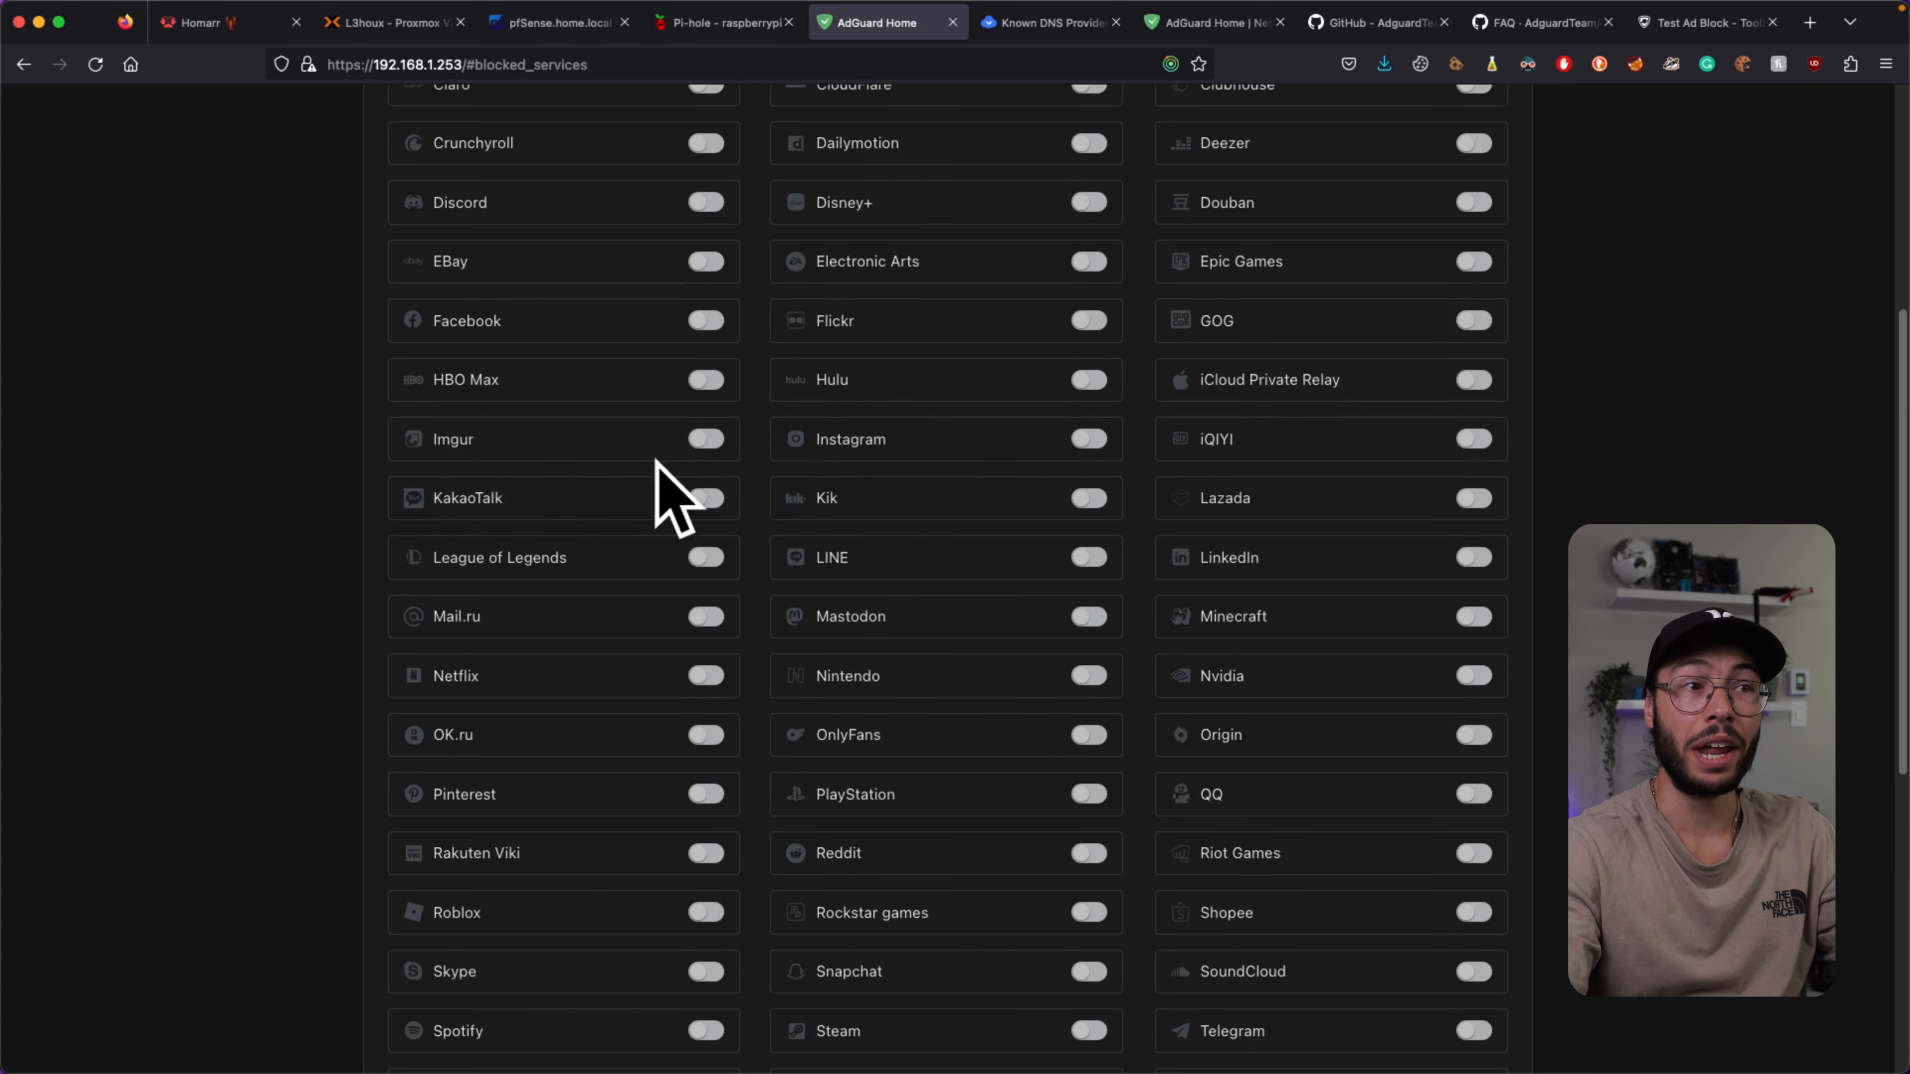
pyautogui.scroll(6, 865, 449)
pyautogui.moveTo(967, 134)
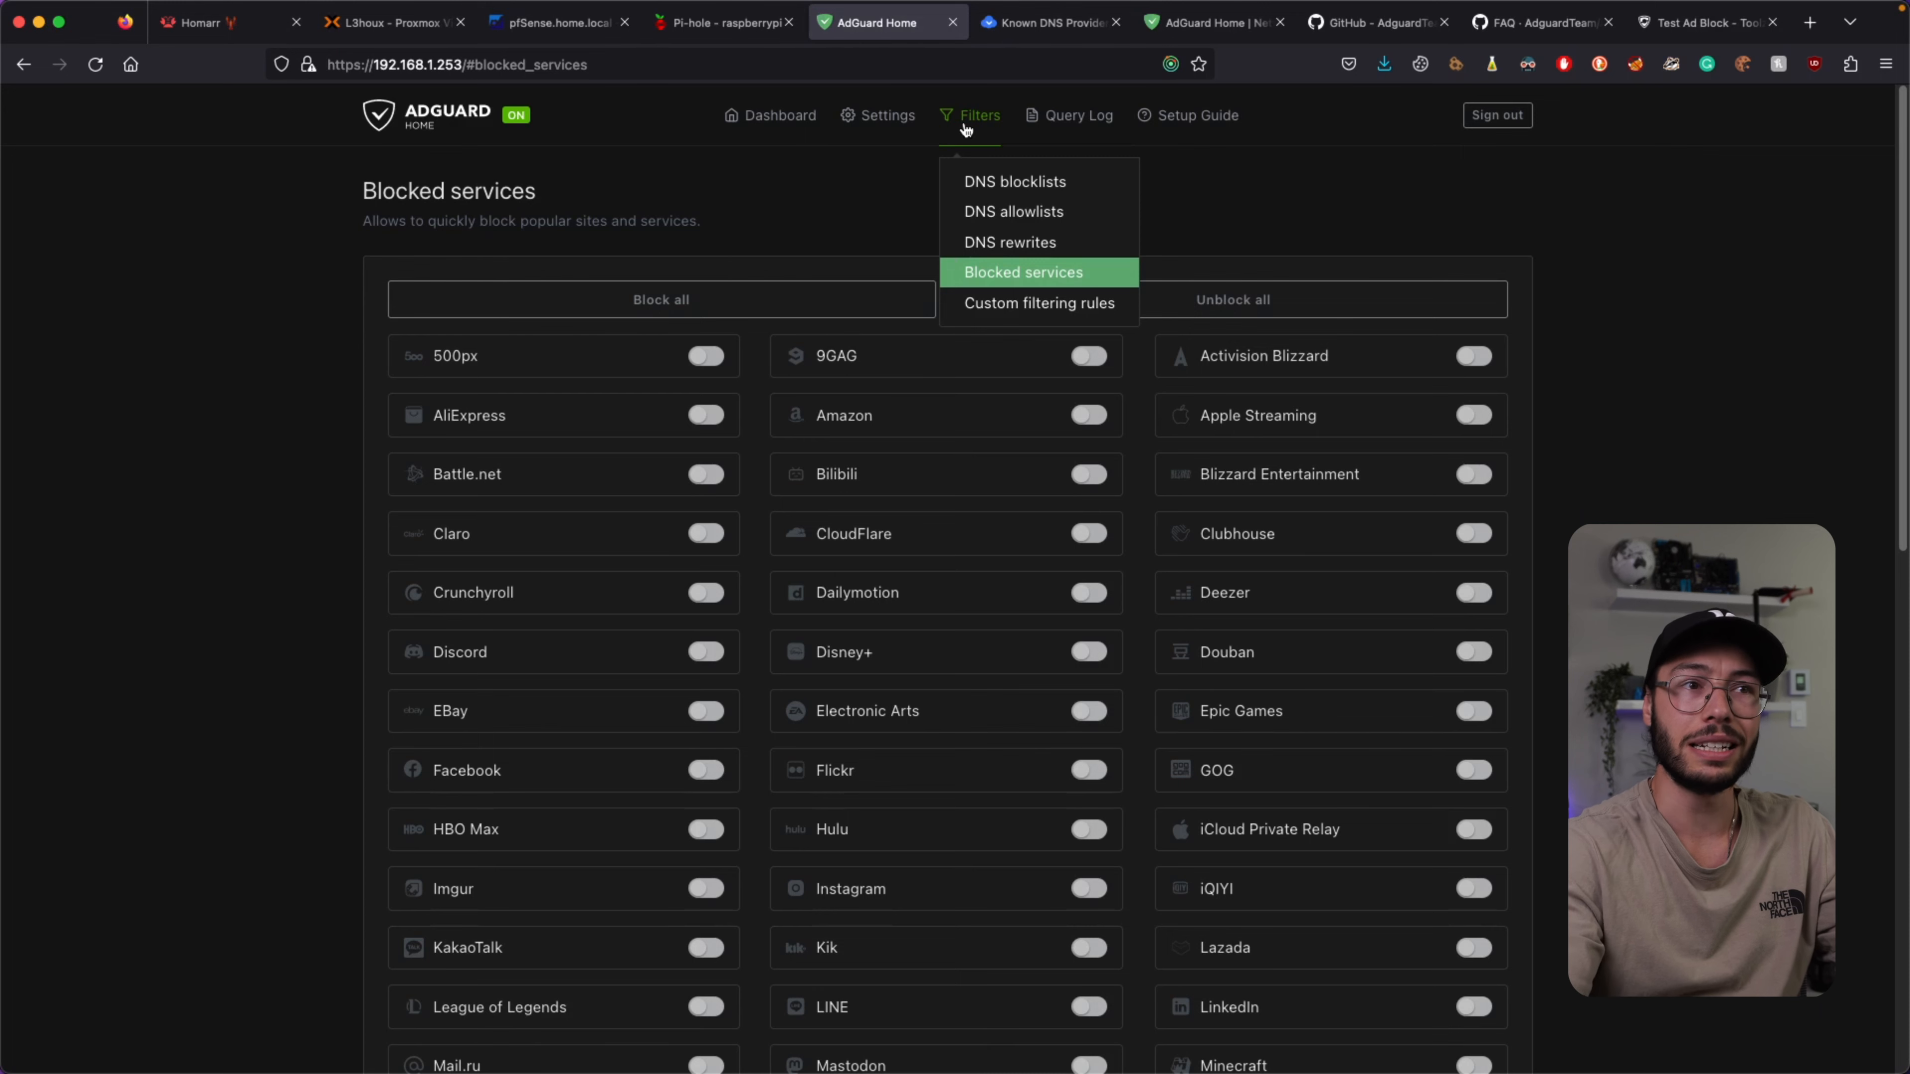
pyautogui.click(977, 304)
# Look over the empty rules box, the rule syntax examples and the host-name check field.
pyautogui.click(590, 393)
pyautogui.moveTo(387, 690); pyautogui.dragTo(919, 817)
pyautogui.click(916, 813)
pyautogui.moveTo(871, 893); pyautogui.dragTo(443, 719)
pyautogui.click(555, 704)
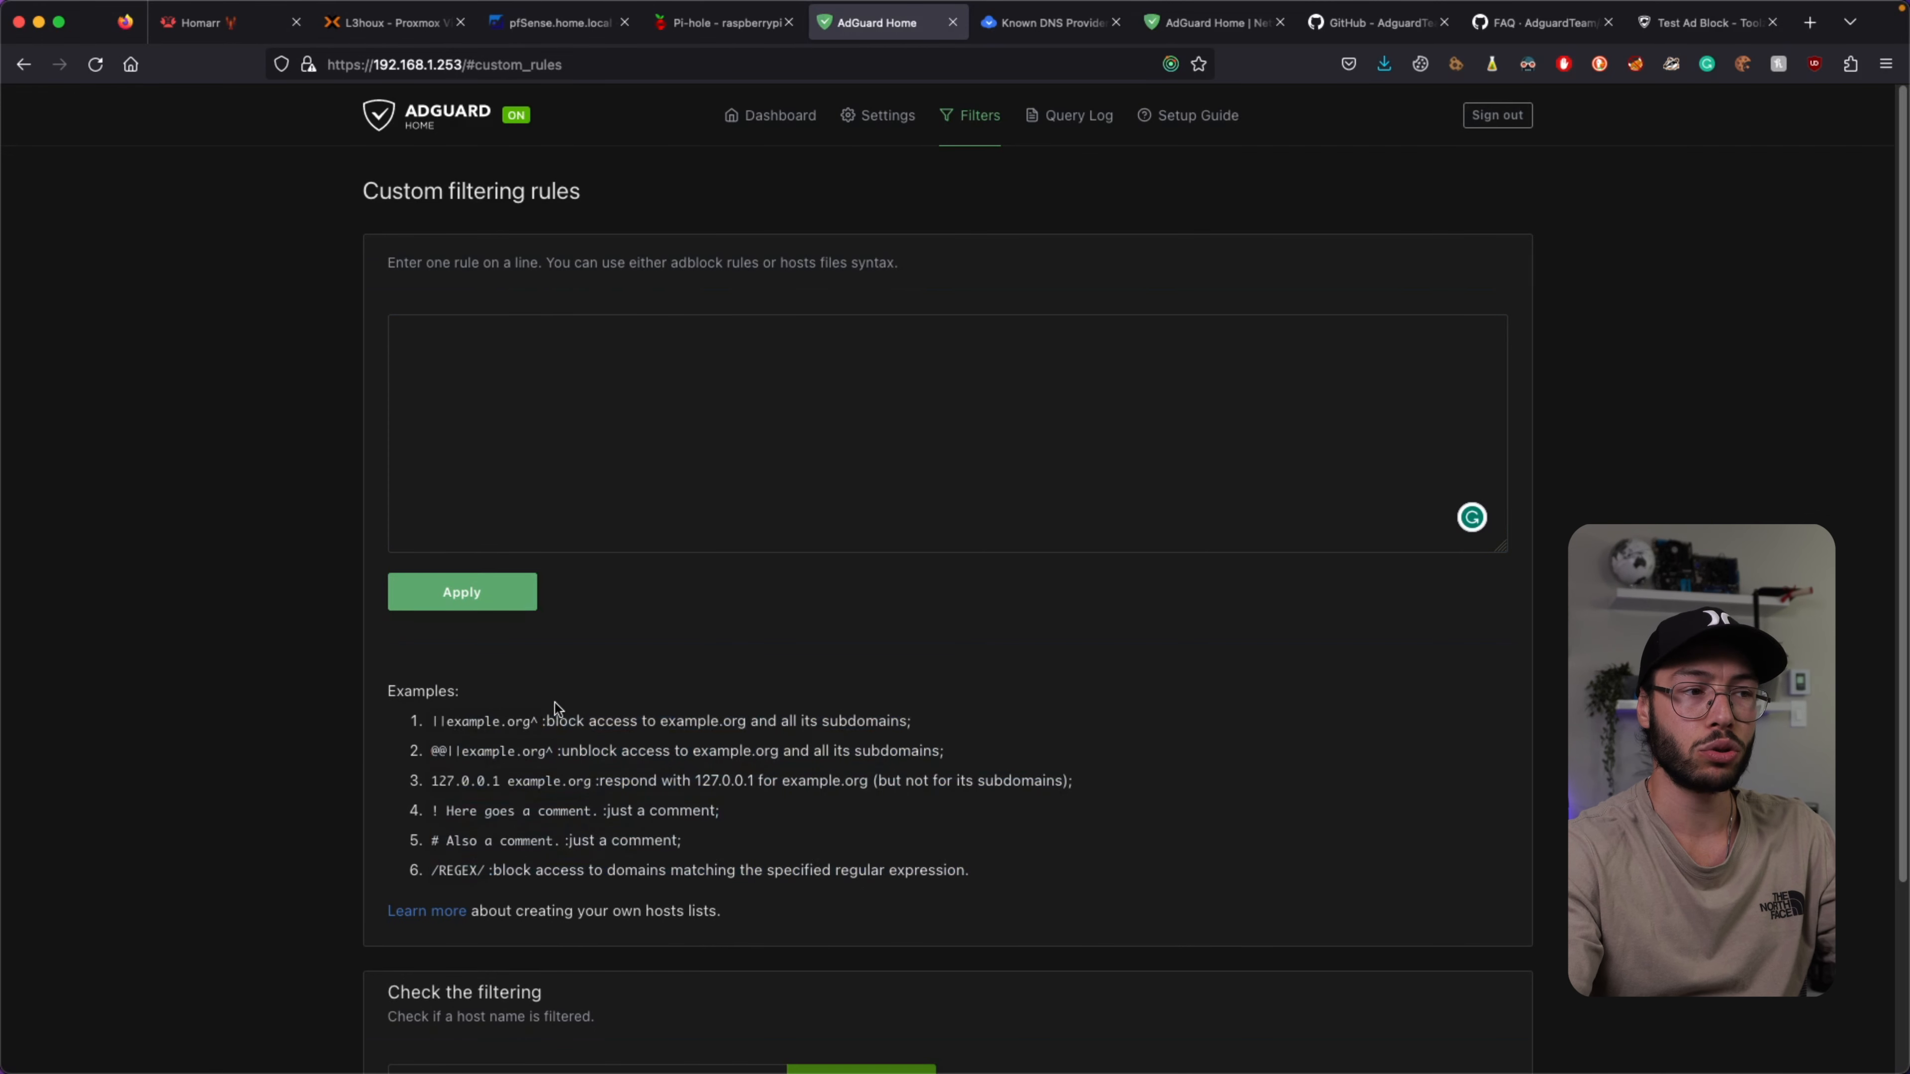
pyautogui.scroll(-3, 555, 707)
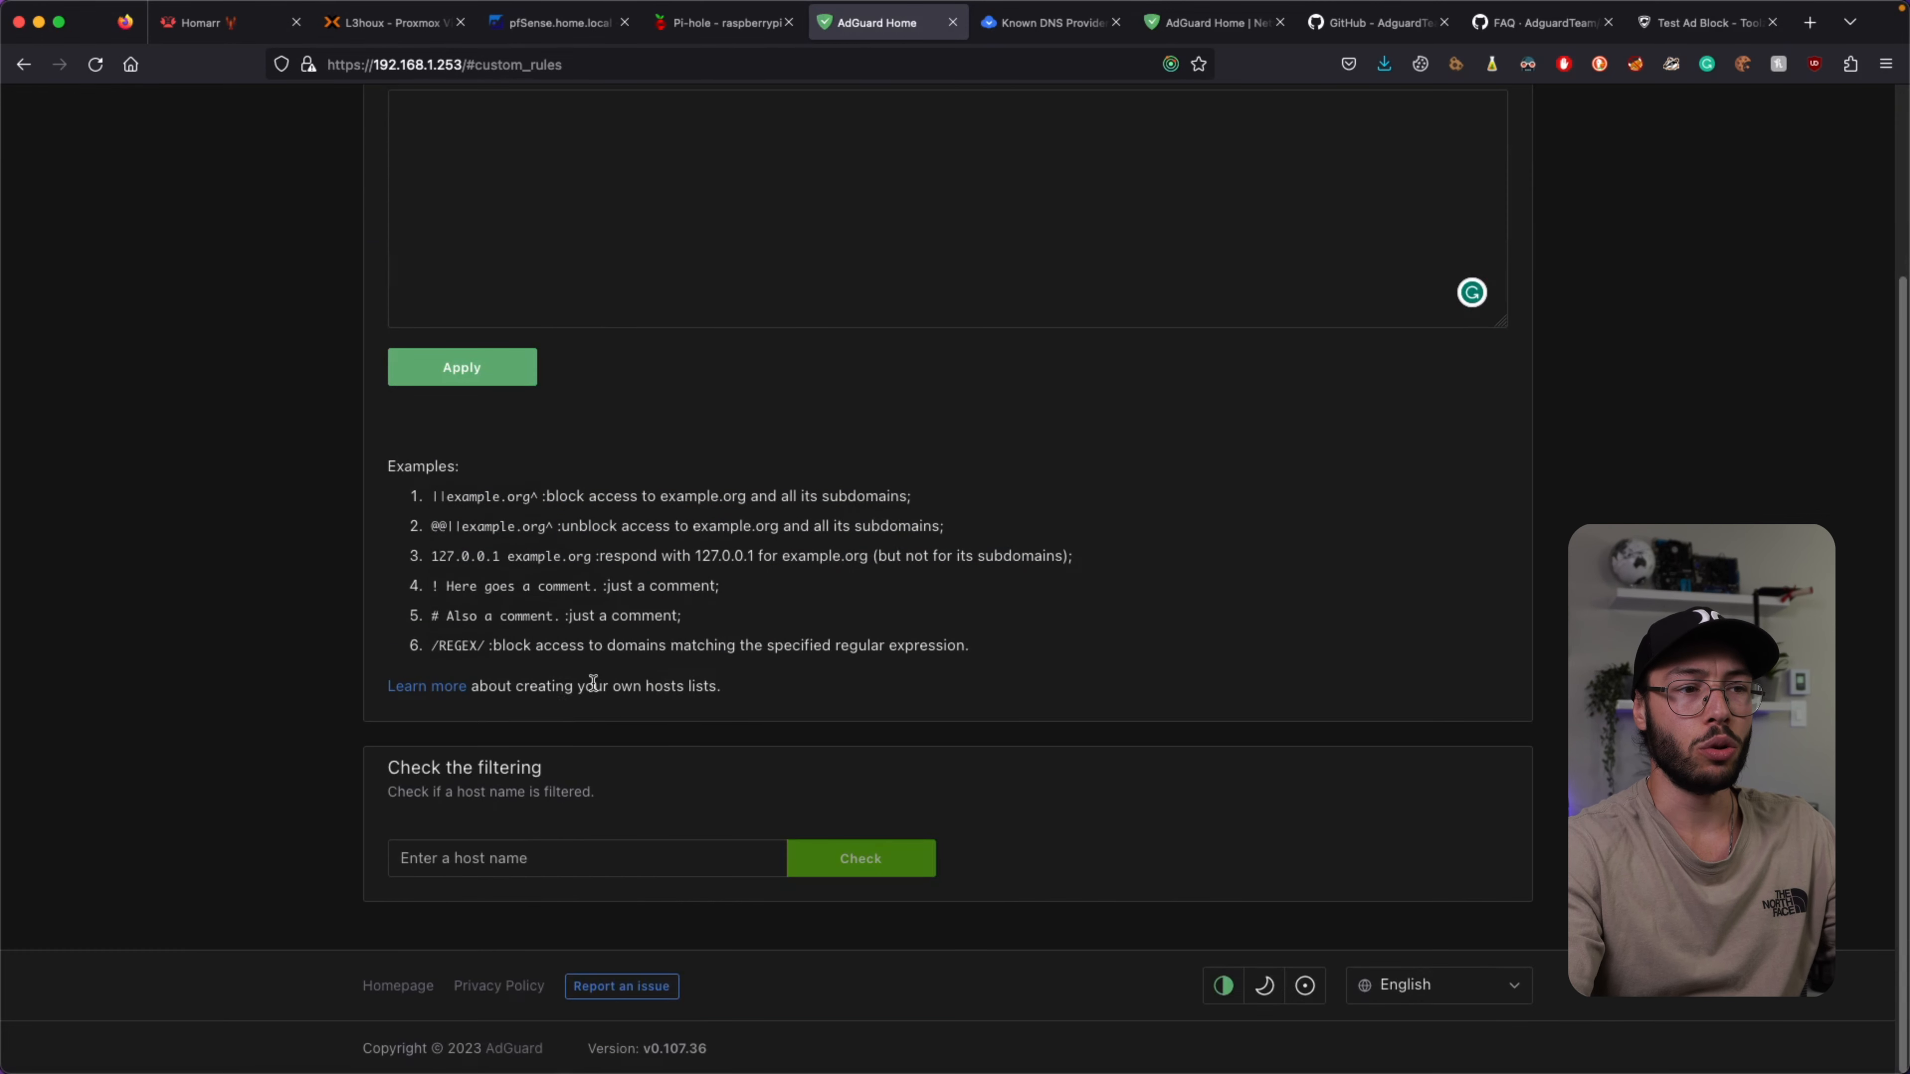
pyautogui.click(508, 865)
pyautogui.scroll(1, 771, 439)
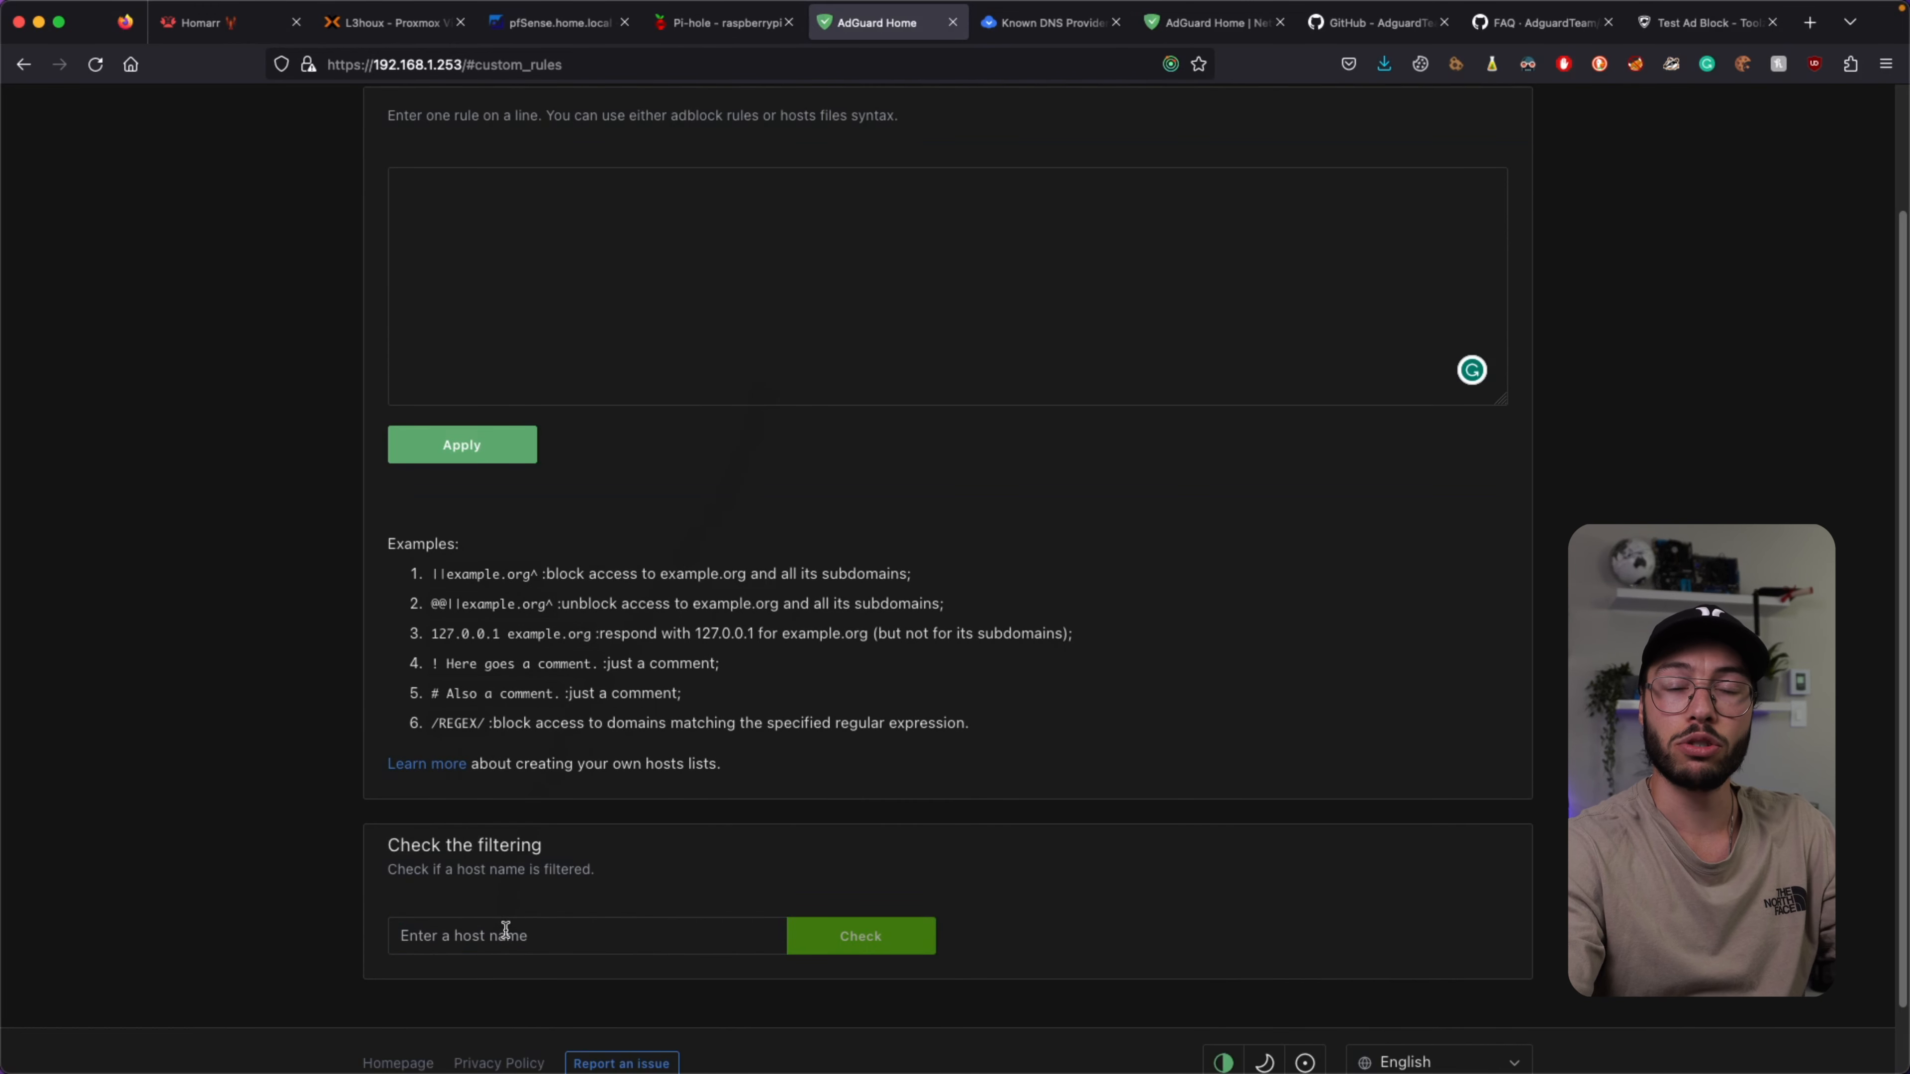
pyautogui.scroll(2, 790, 835)
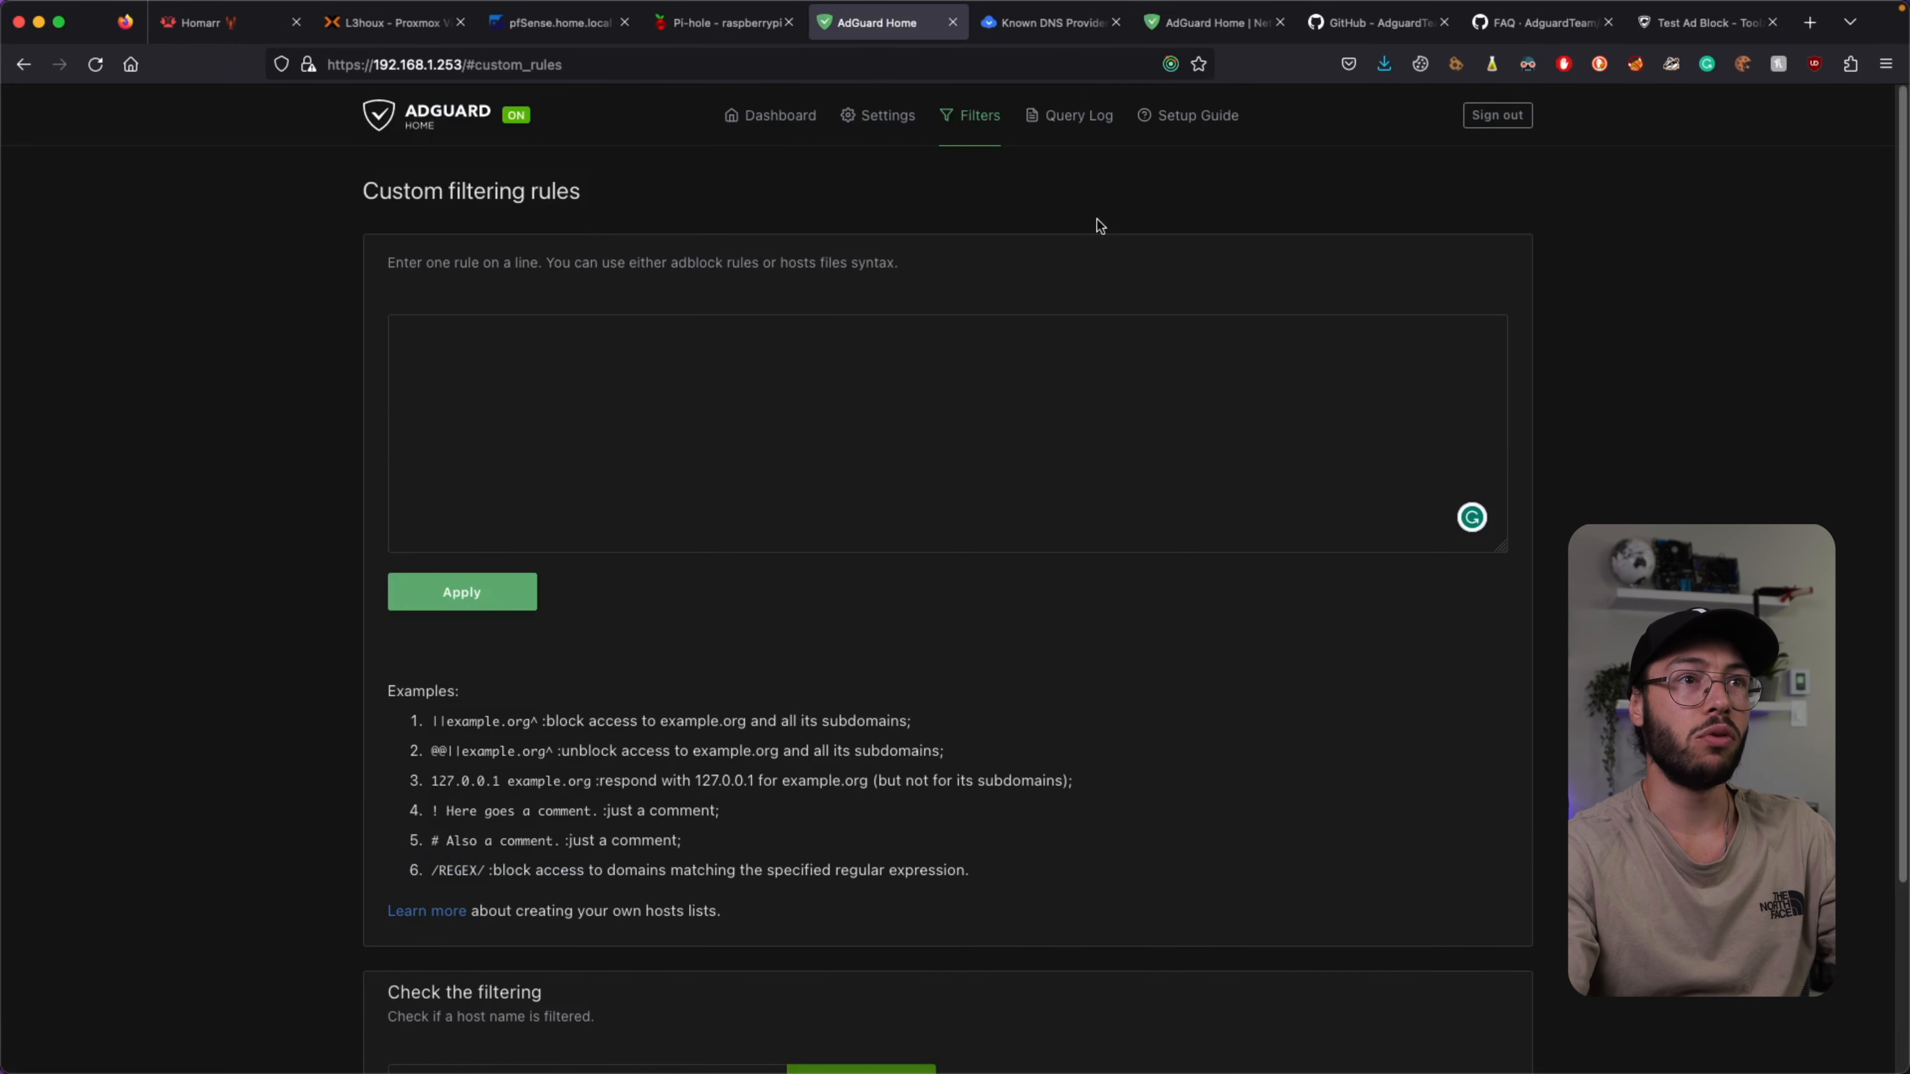
# Browse the Query Log and Setup Guide, then return to the Dashboard showing 843 queries, 37 blocked.
pyautogui.click(1085, 120)
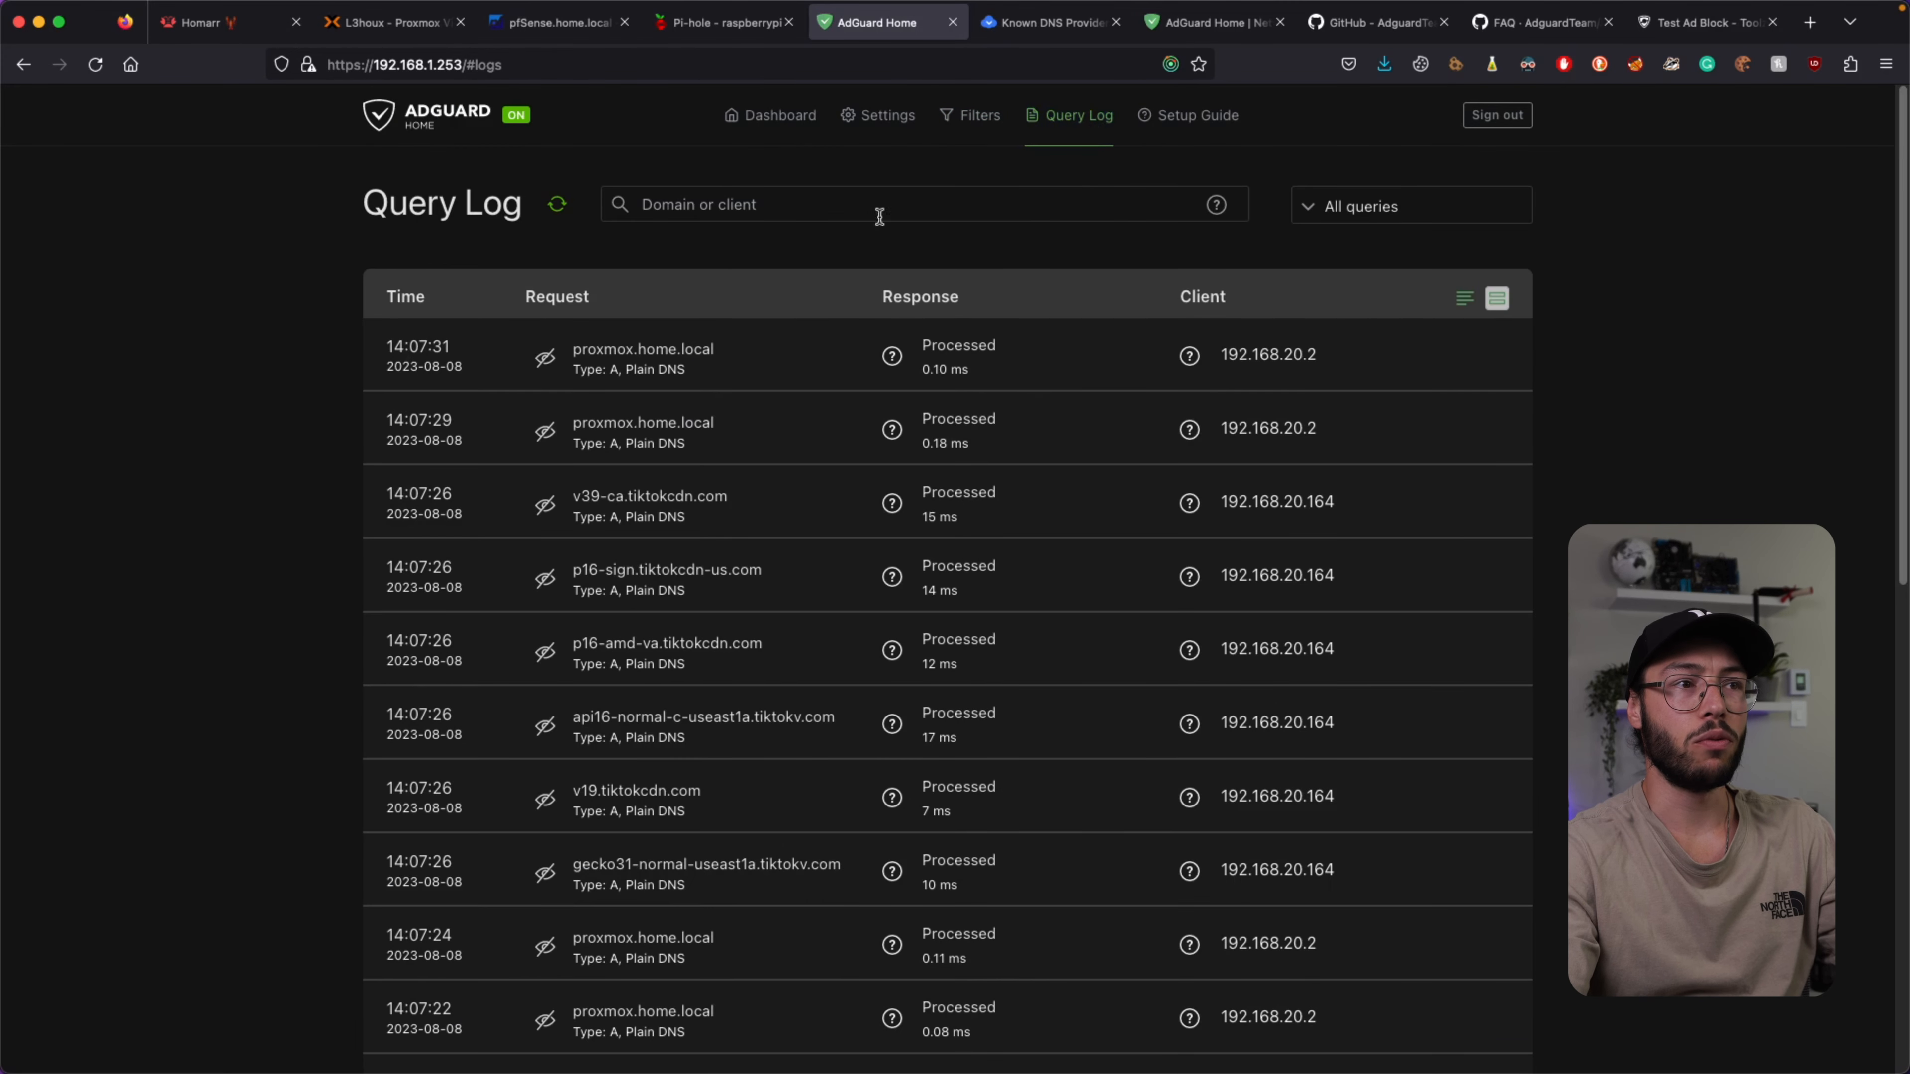
pyautogui.click(1203, 119)
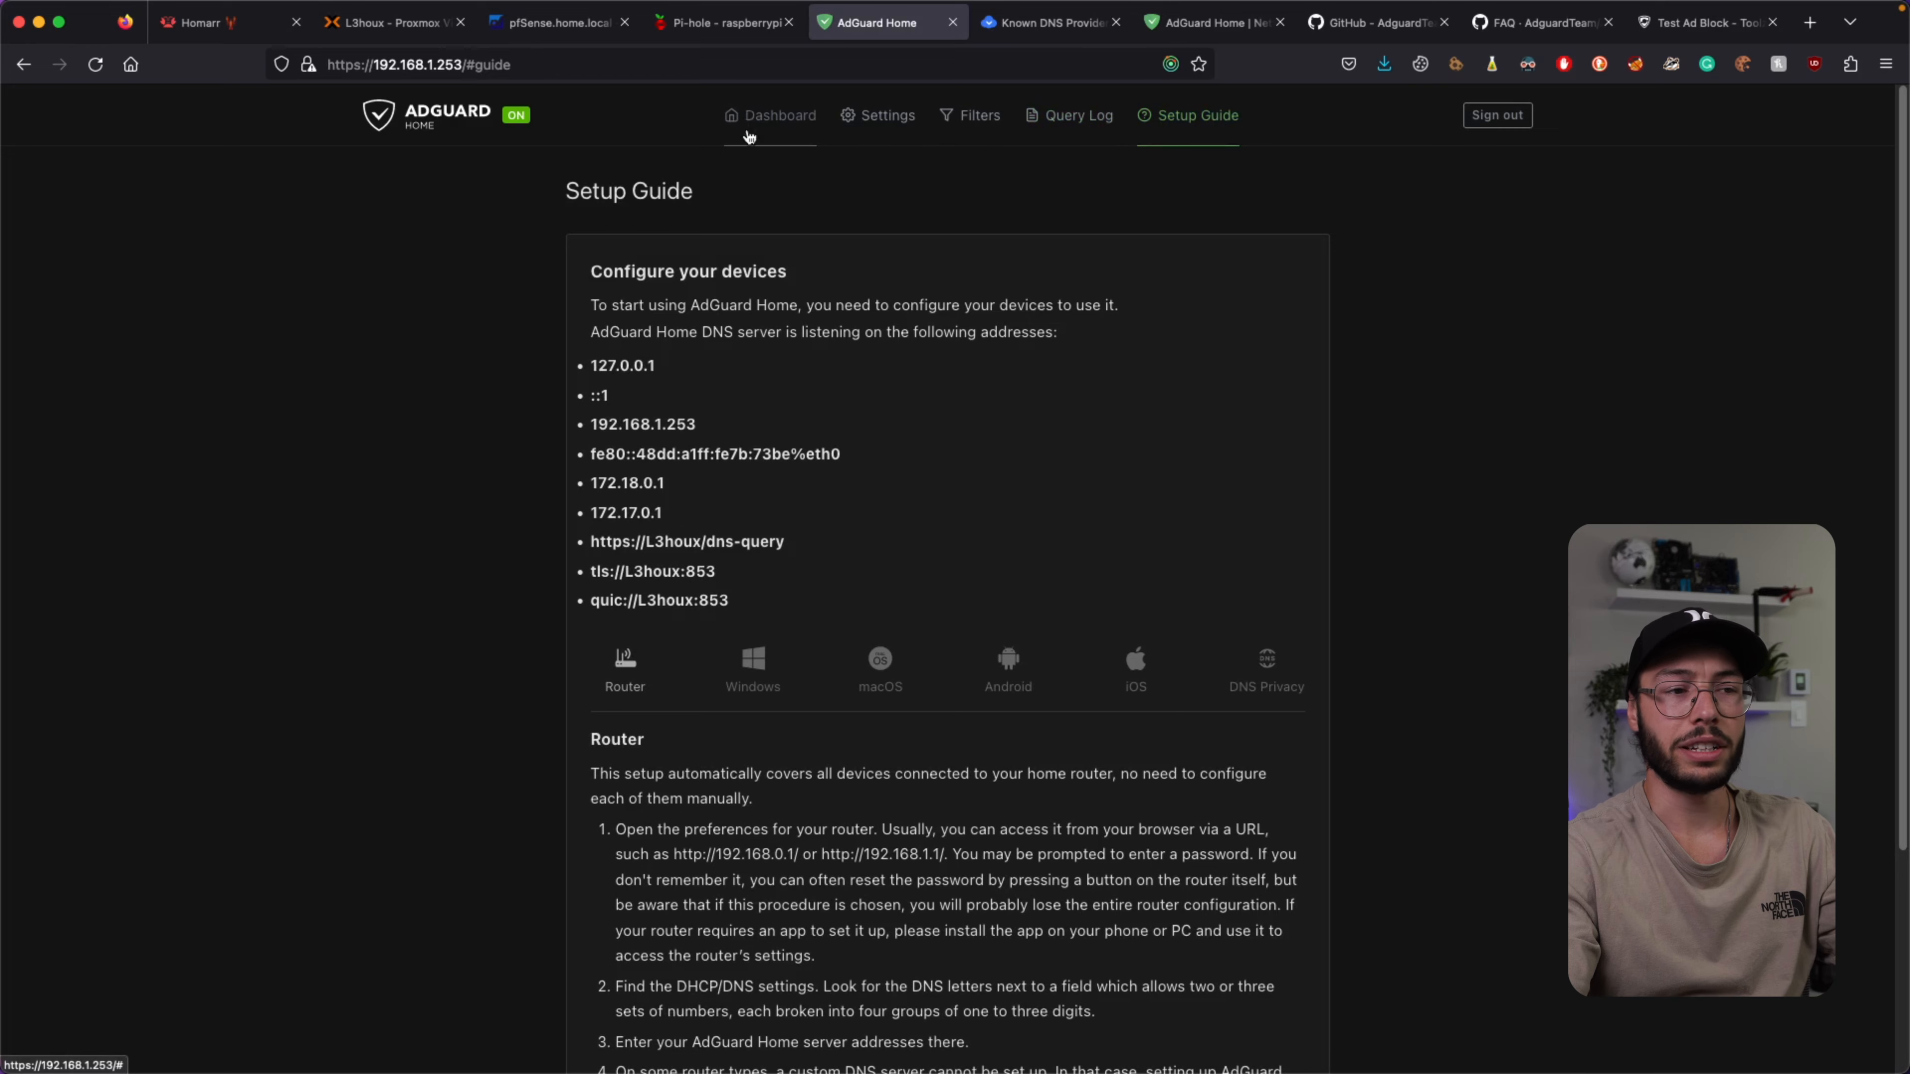
pyautogui.scroll(-4, 951, 399)
pyautogui.scroll(1, 952, 399)
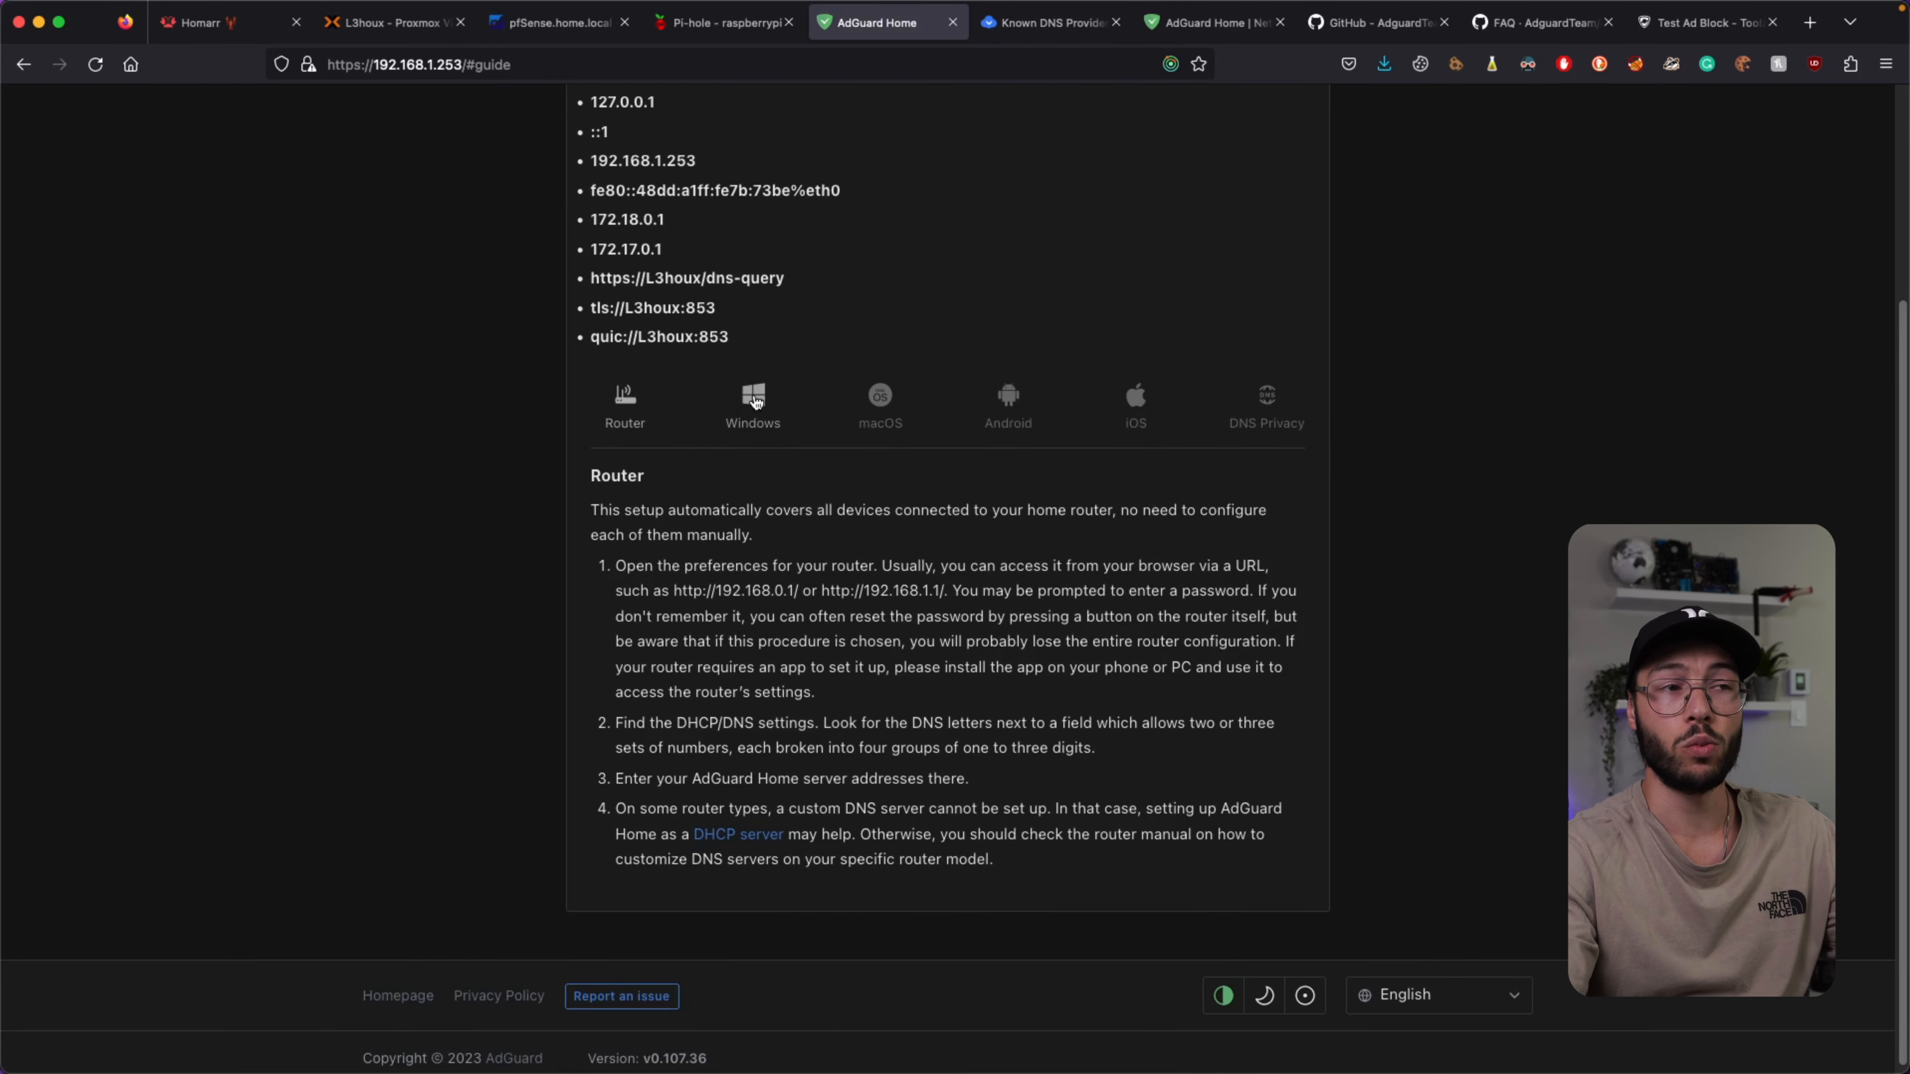
pyautogui.scroll(4, 755, 402)
pyautogui.click(775, 116)
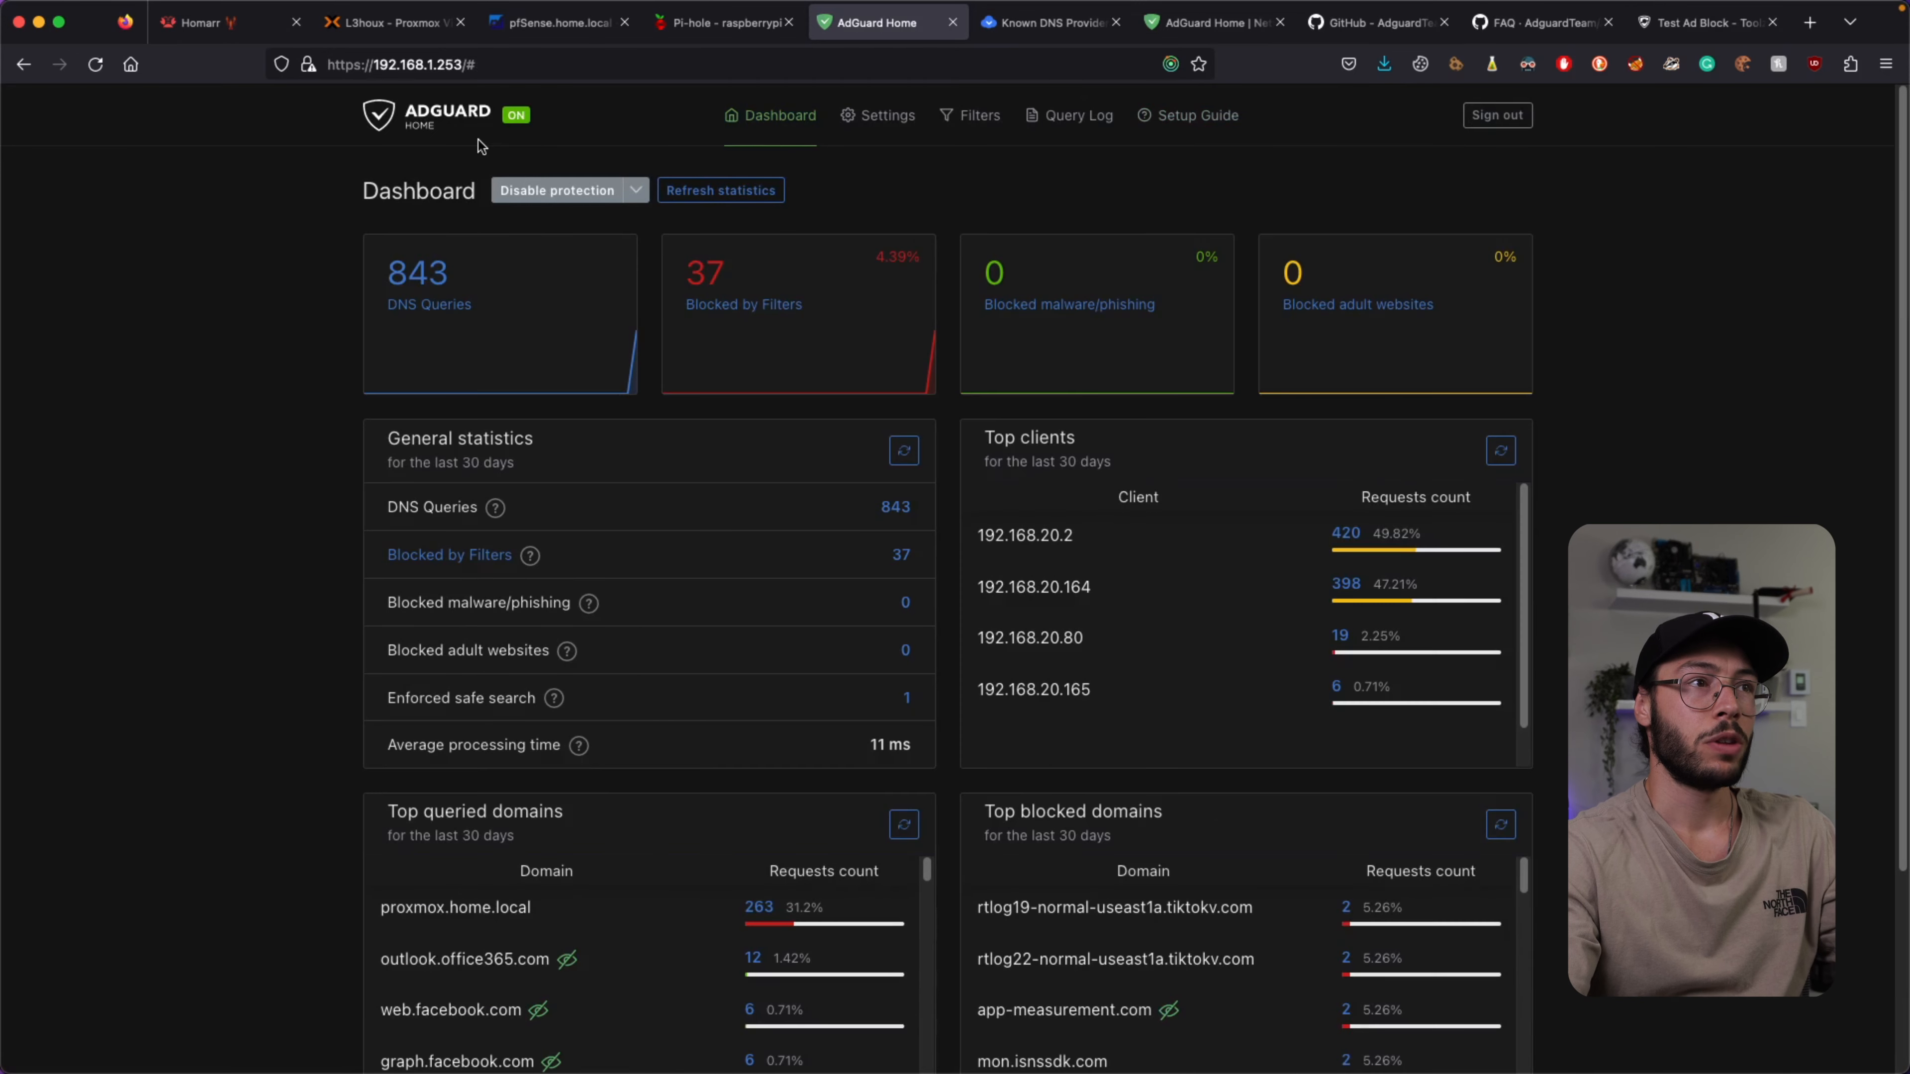
pyautogui.scroll(-1, 517, 546)
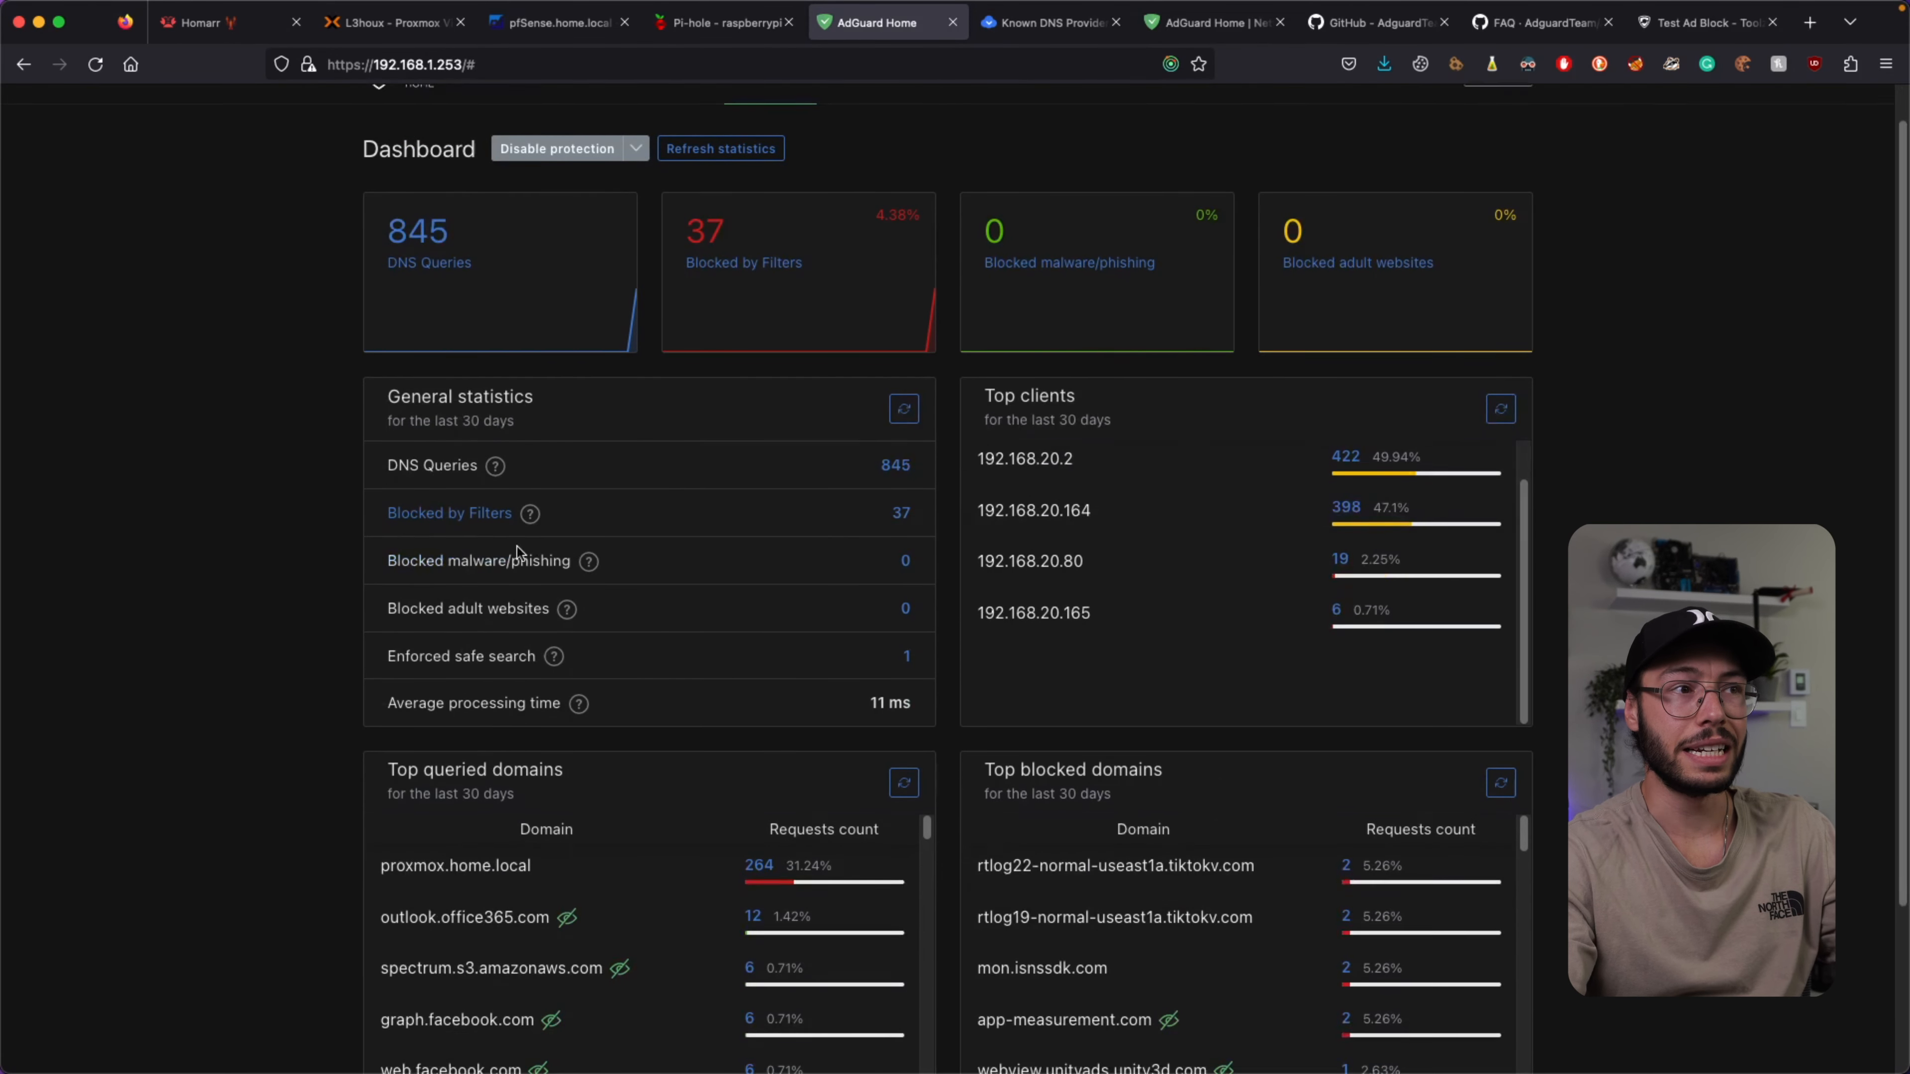
pyautogui.scroll(-1, 517, 546)
pyautogui.moveTo(449, 342); pyautogui.dragTo(1640, 359)
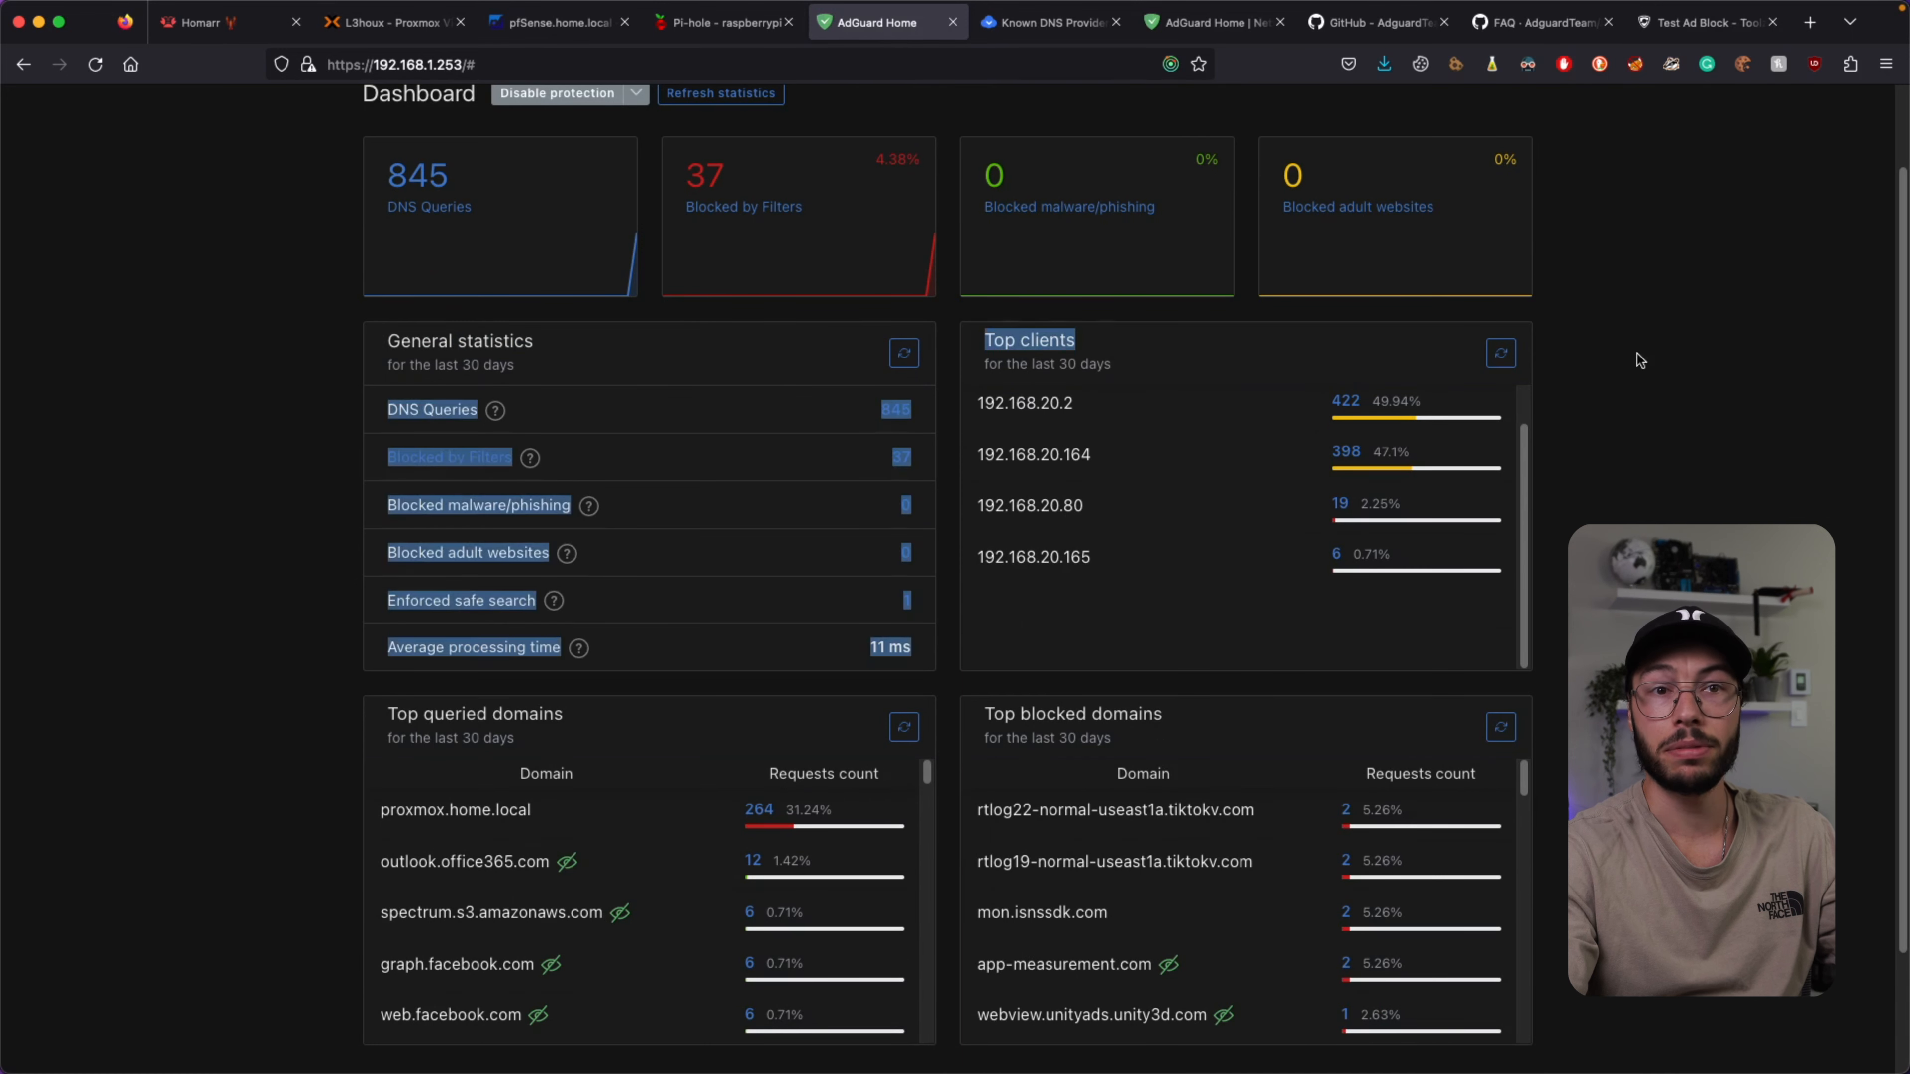
pyautogui.click(1640, 360)
pyautogui.moveTo(1101, 413)
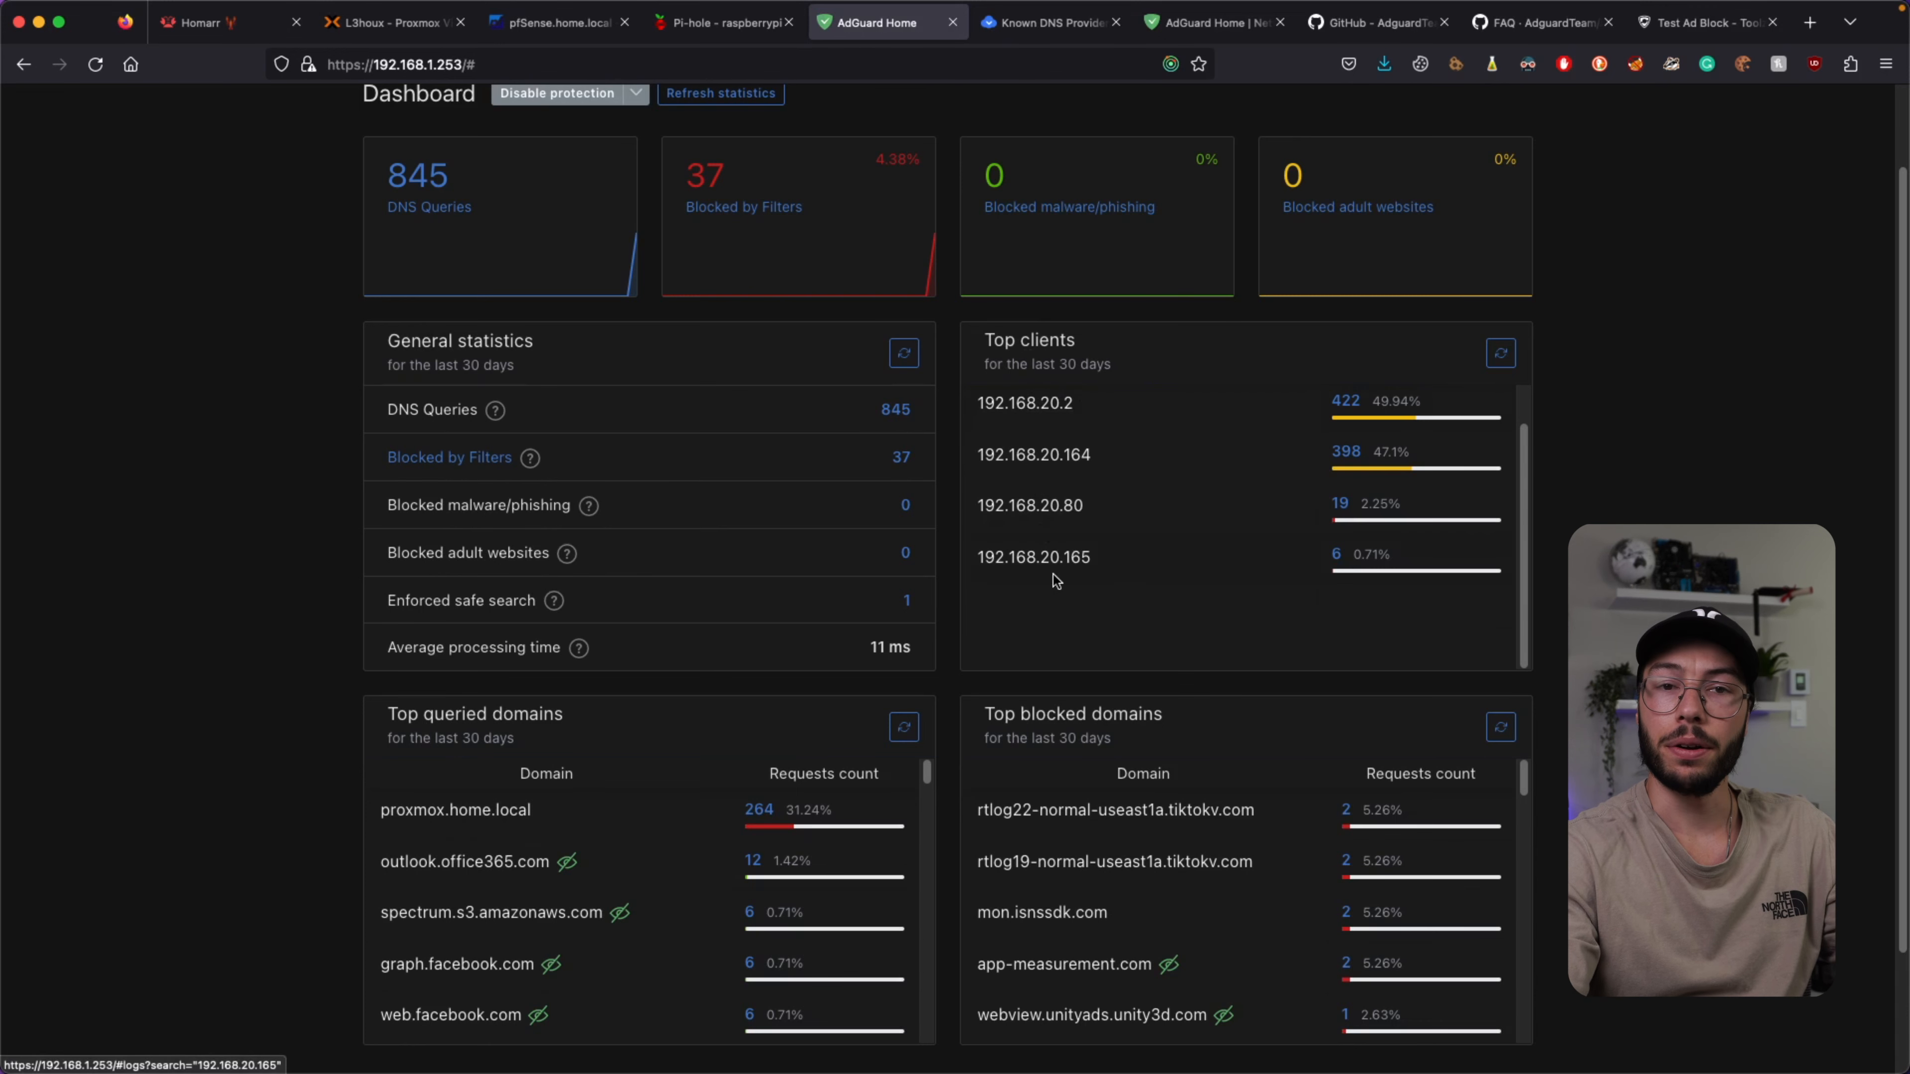
pyautogui.scroll(-1, 1002, 497)
pyautogui.scroll(-2, 1006, 502)
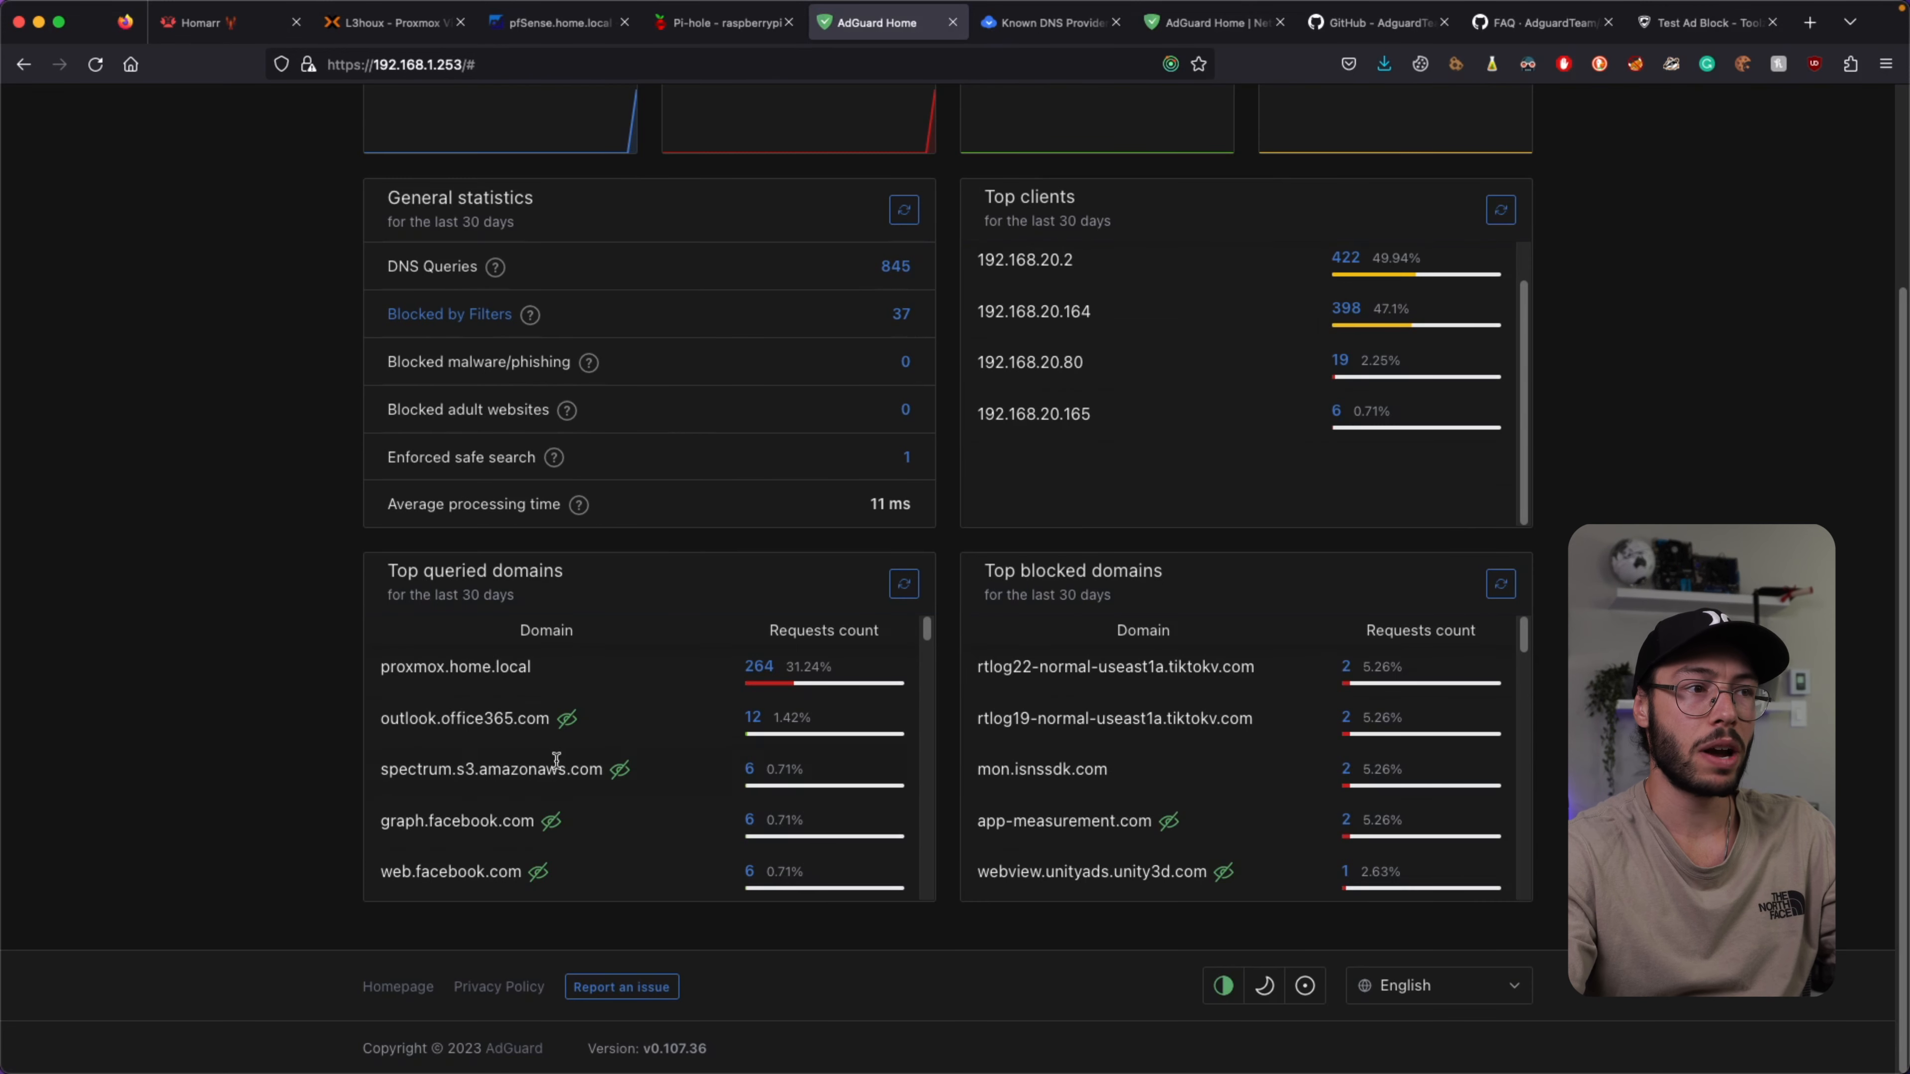
pyautogui.moveTo(609, 578); pyautogui.dragTo(341, 586)
pyautogui.click(531, 588)
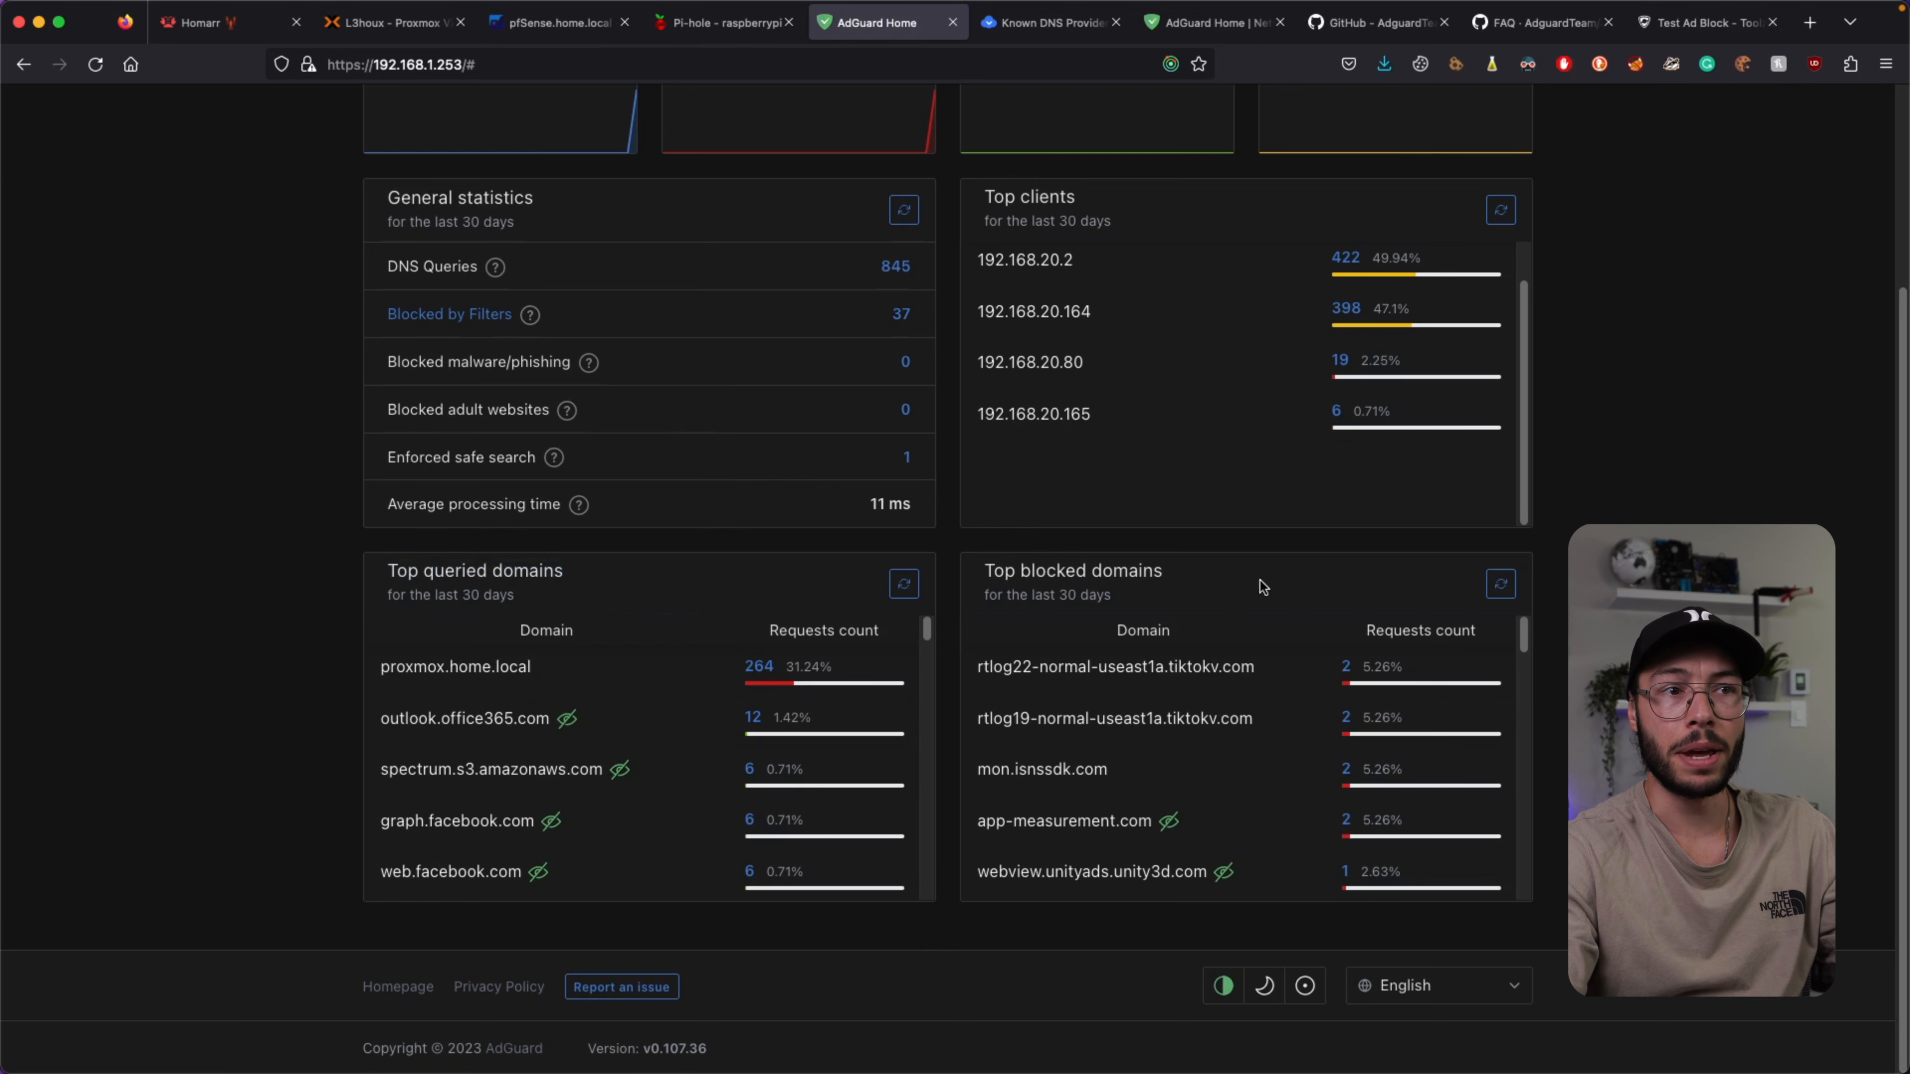
pyautogui.moveTo(1259, 581); pyautogui.dragTo(974, 572)
pyautogui.click(989, 573)
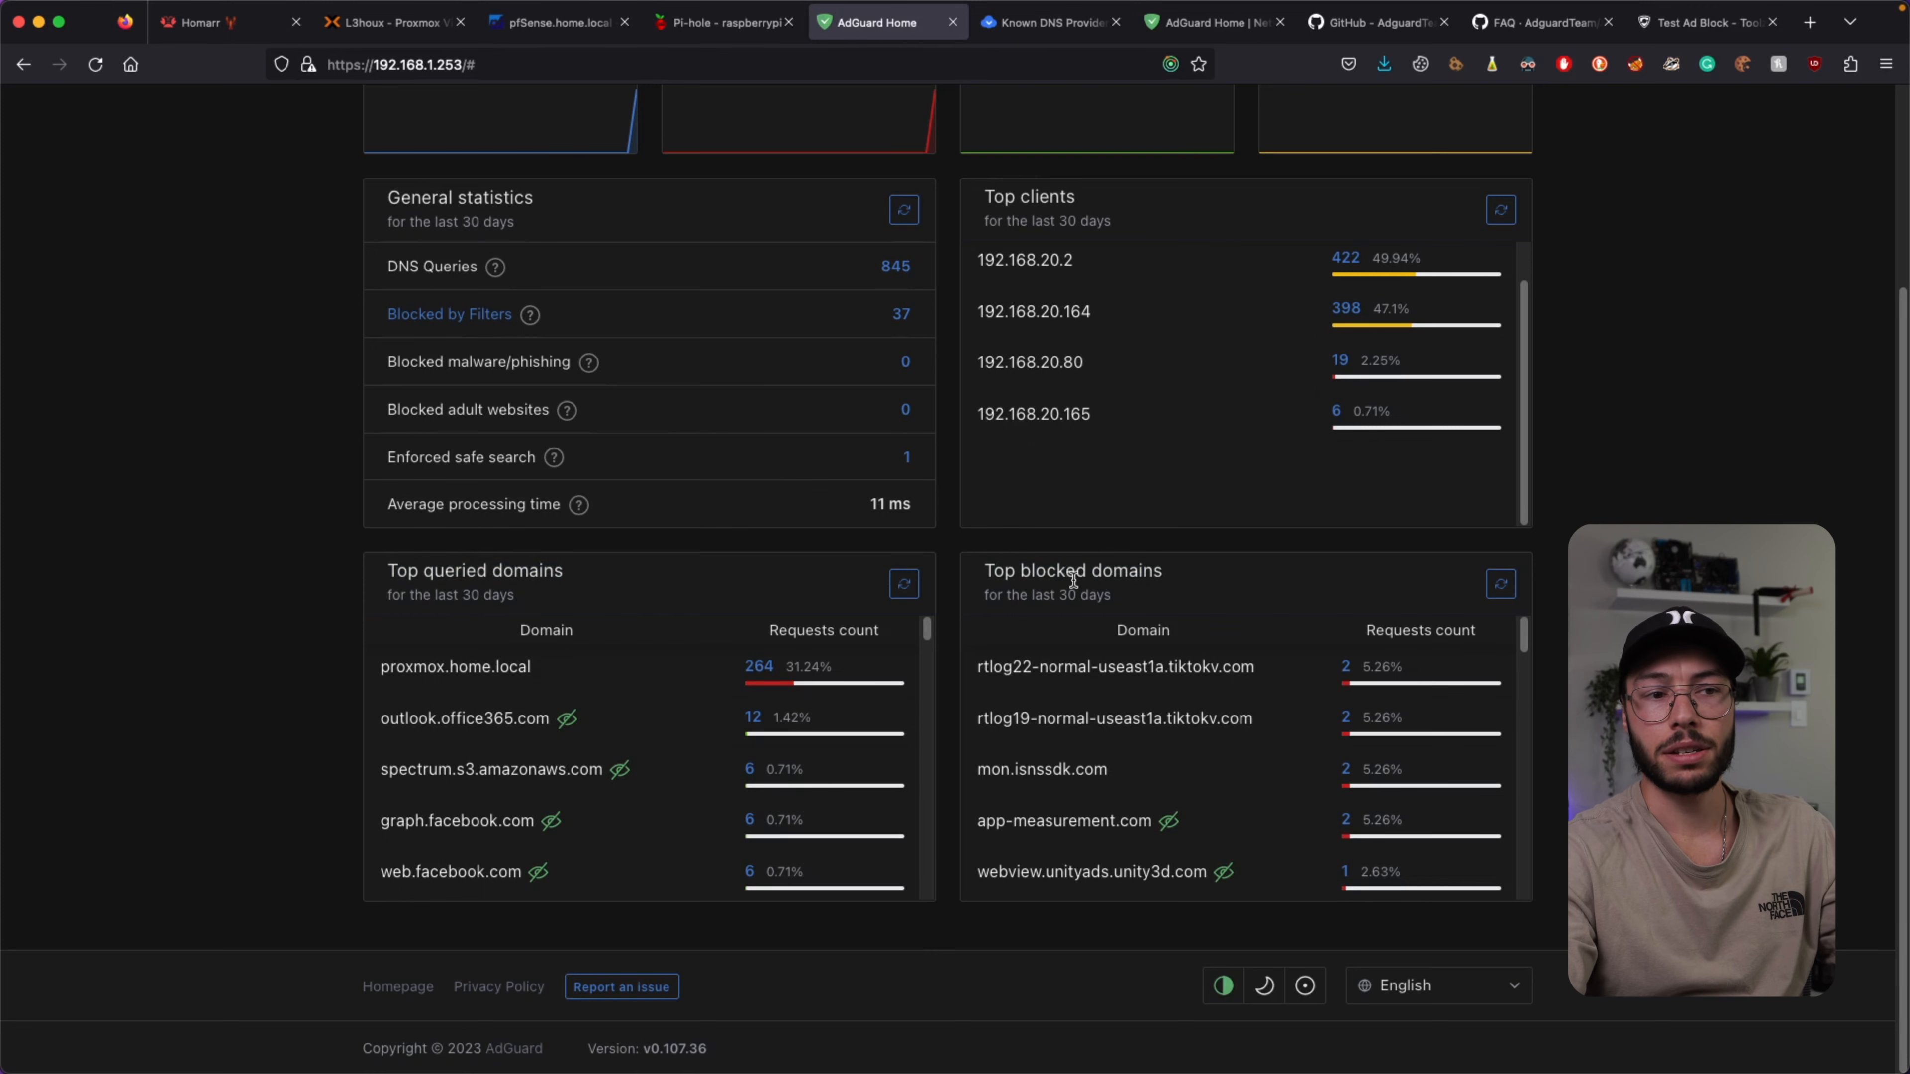
pyautogui.scroll(5, 1125, 674)
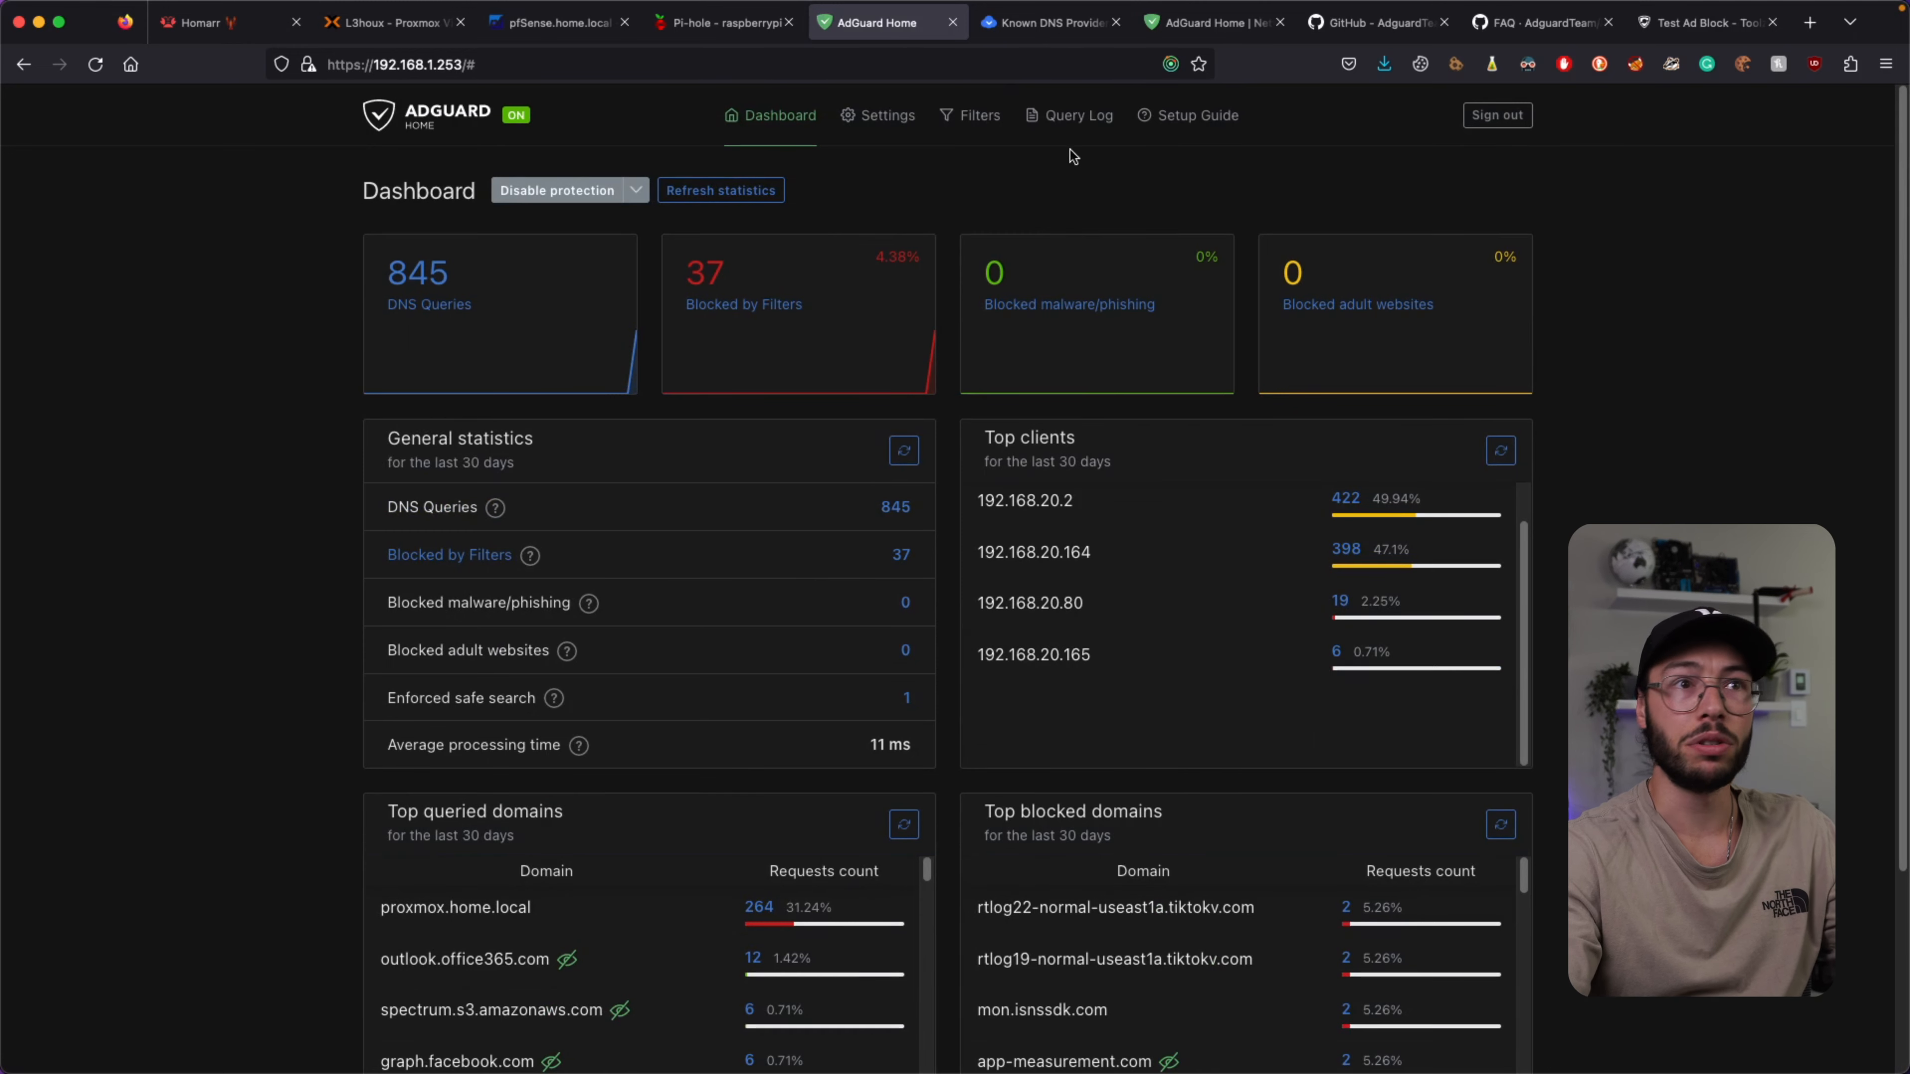
pyautogui.click(1206, 33)
pyautogui.click(1526, 28)
# Rerun the Toolz ad-block test to a 95% score, then refresh AdGuard's dashboard to 954 queries.
pyautogui.click(1697, 28)
pyautogui.press('super+r')
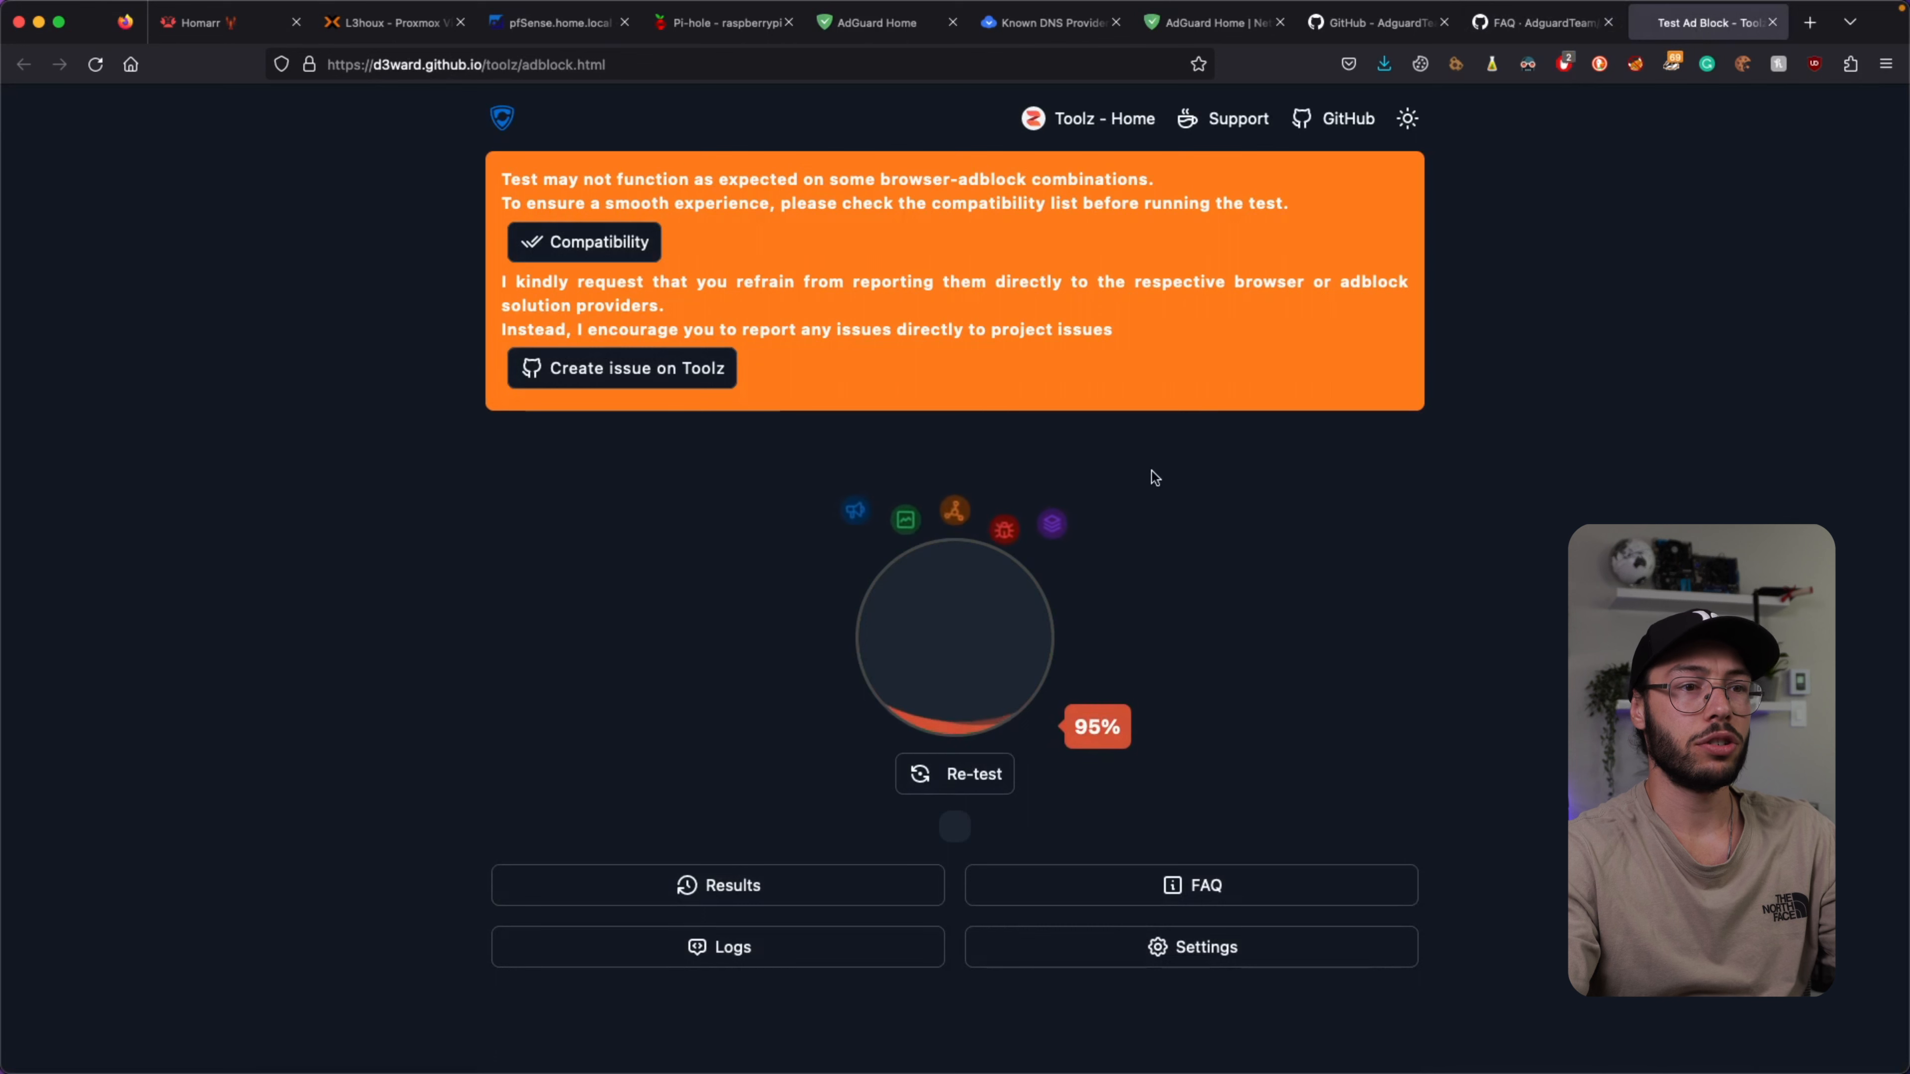
pyautogui.click(920, 779)
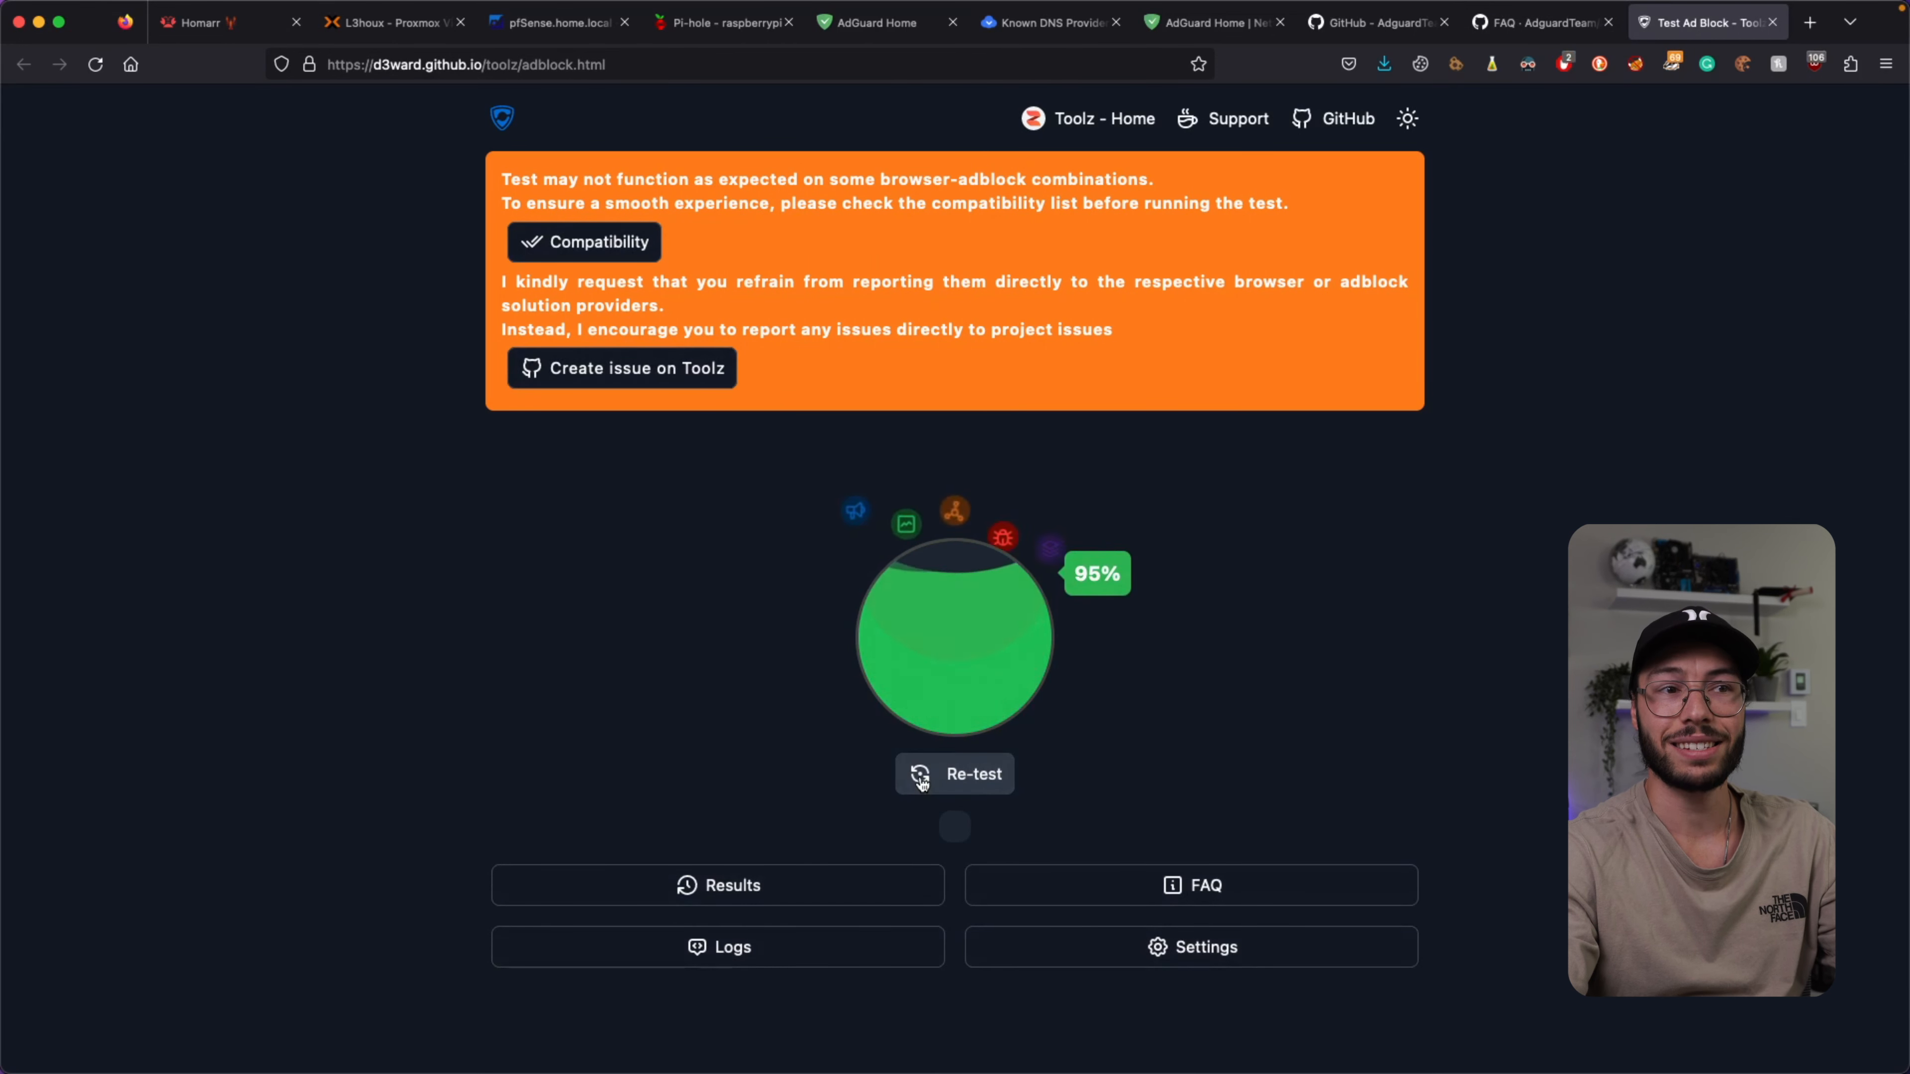
pyautogui.click(922, 779)
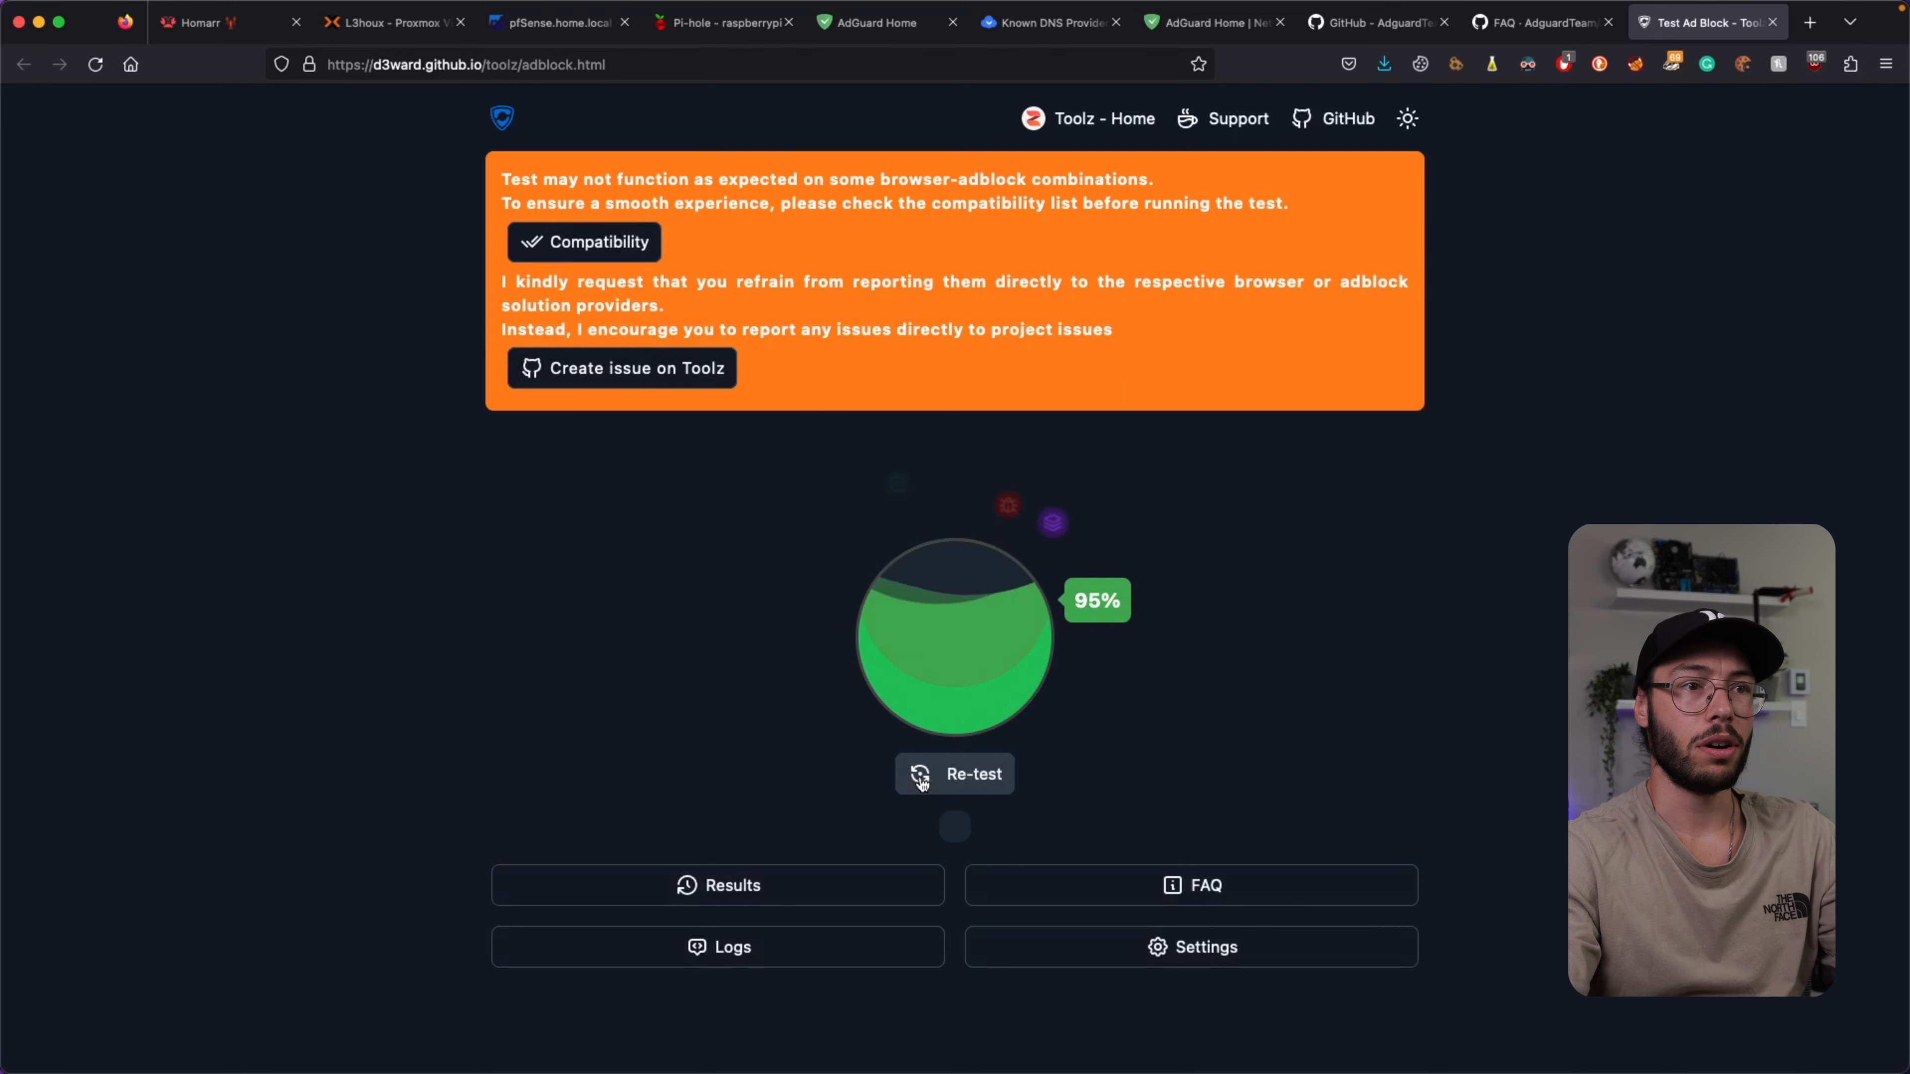
pyautogui.click(922, 779)
pyautogui.click(877, 23)
pyautogui.press('super+r')
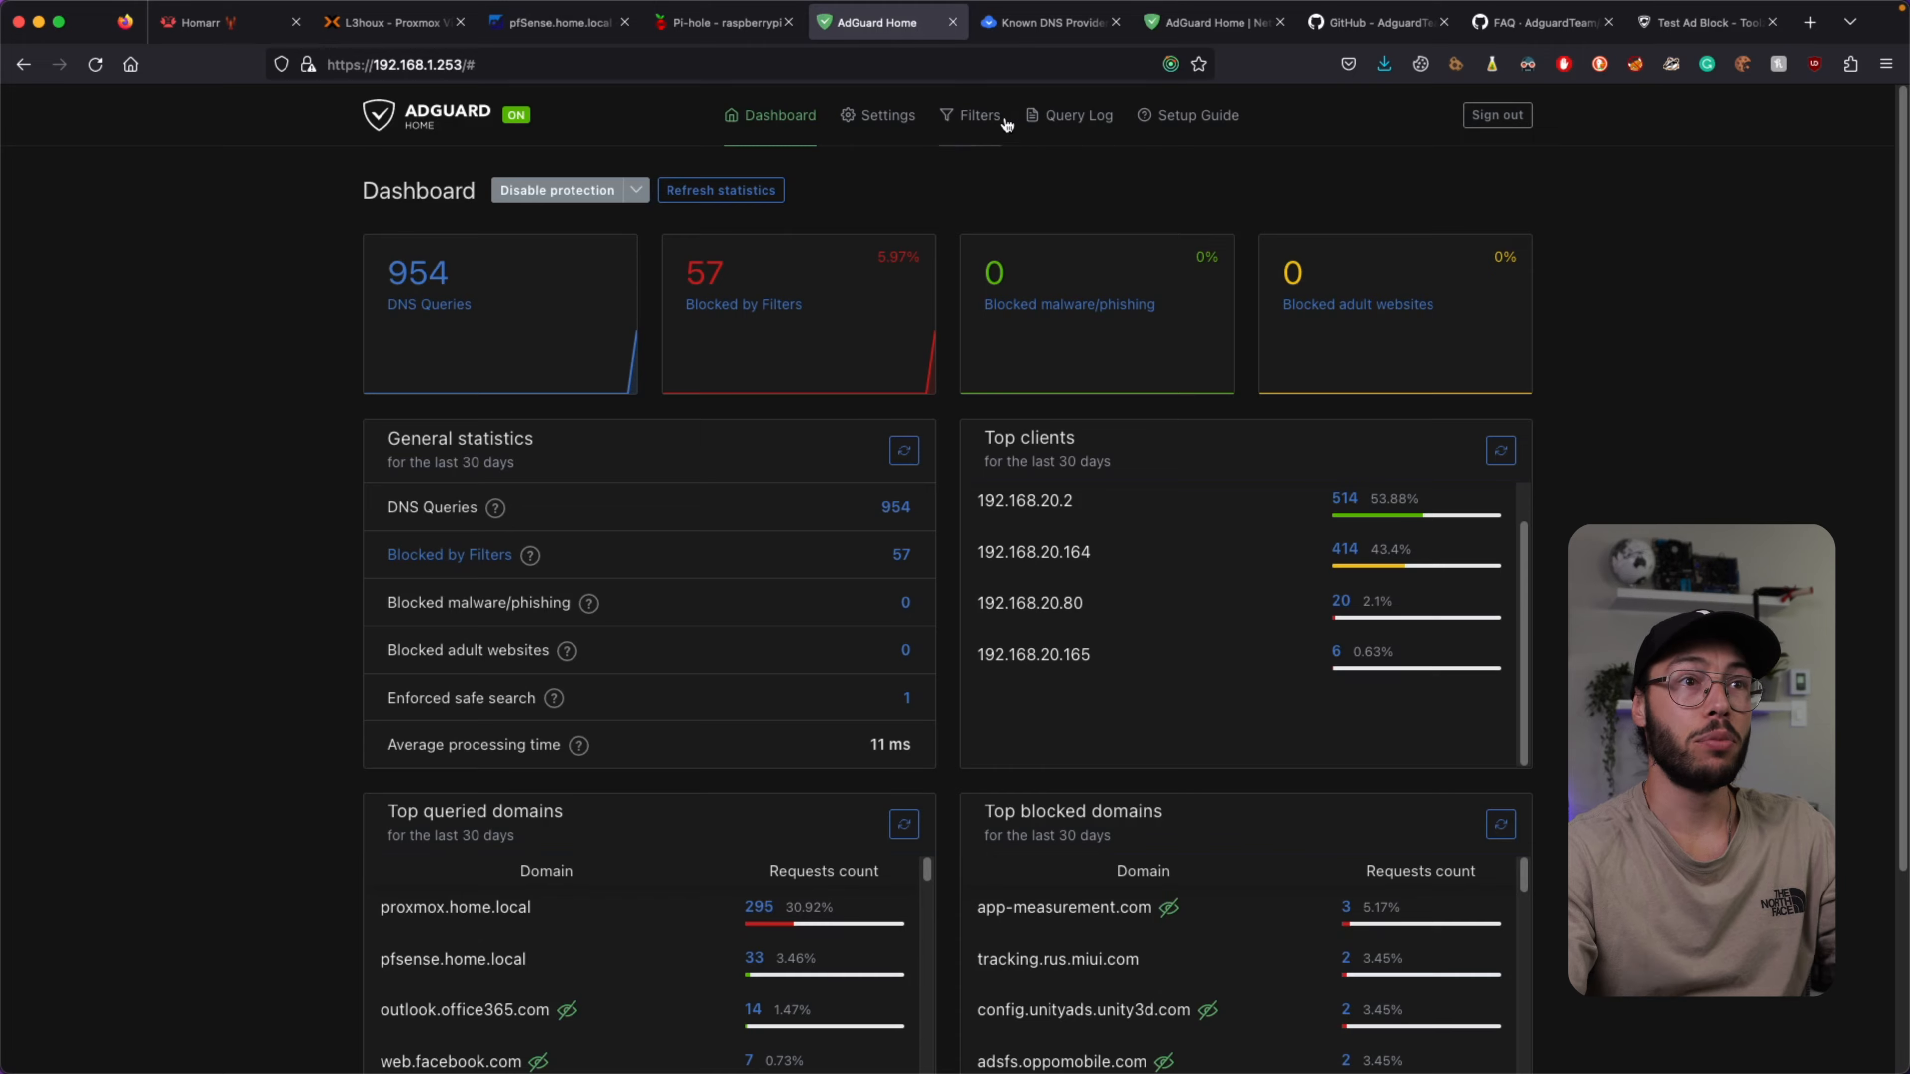
# Tile the Pi-hole window on the left half beside the AdGuard Home window.
pyautogui.hotkey('ctrl', 'shift', 'Tab')
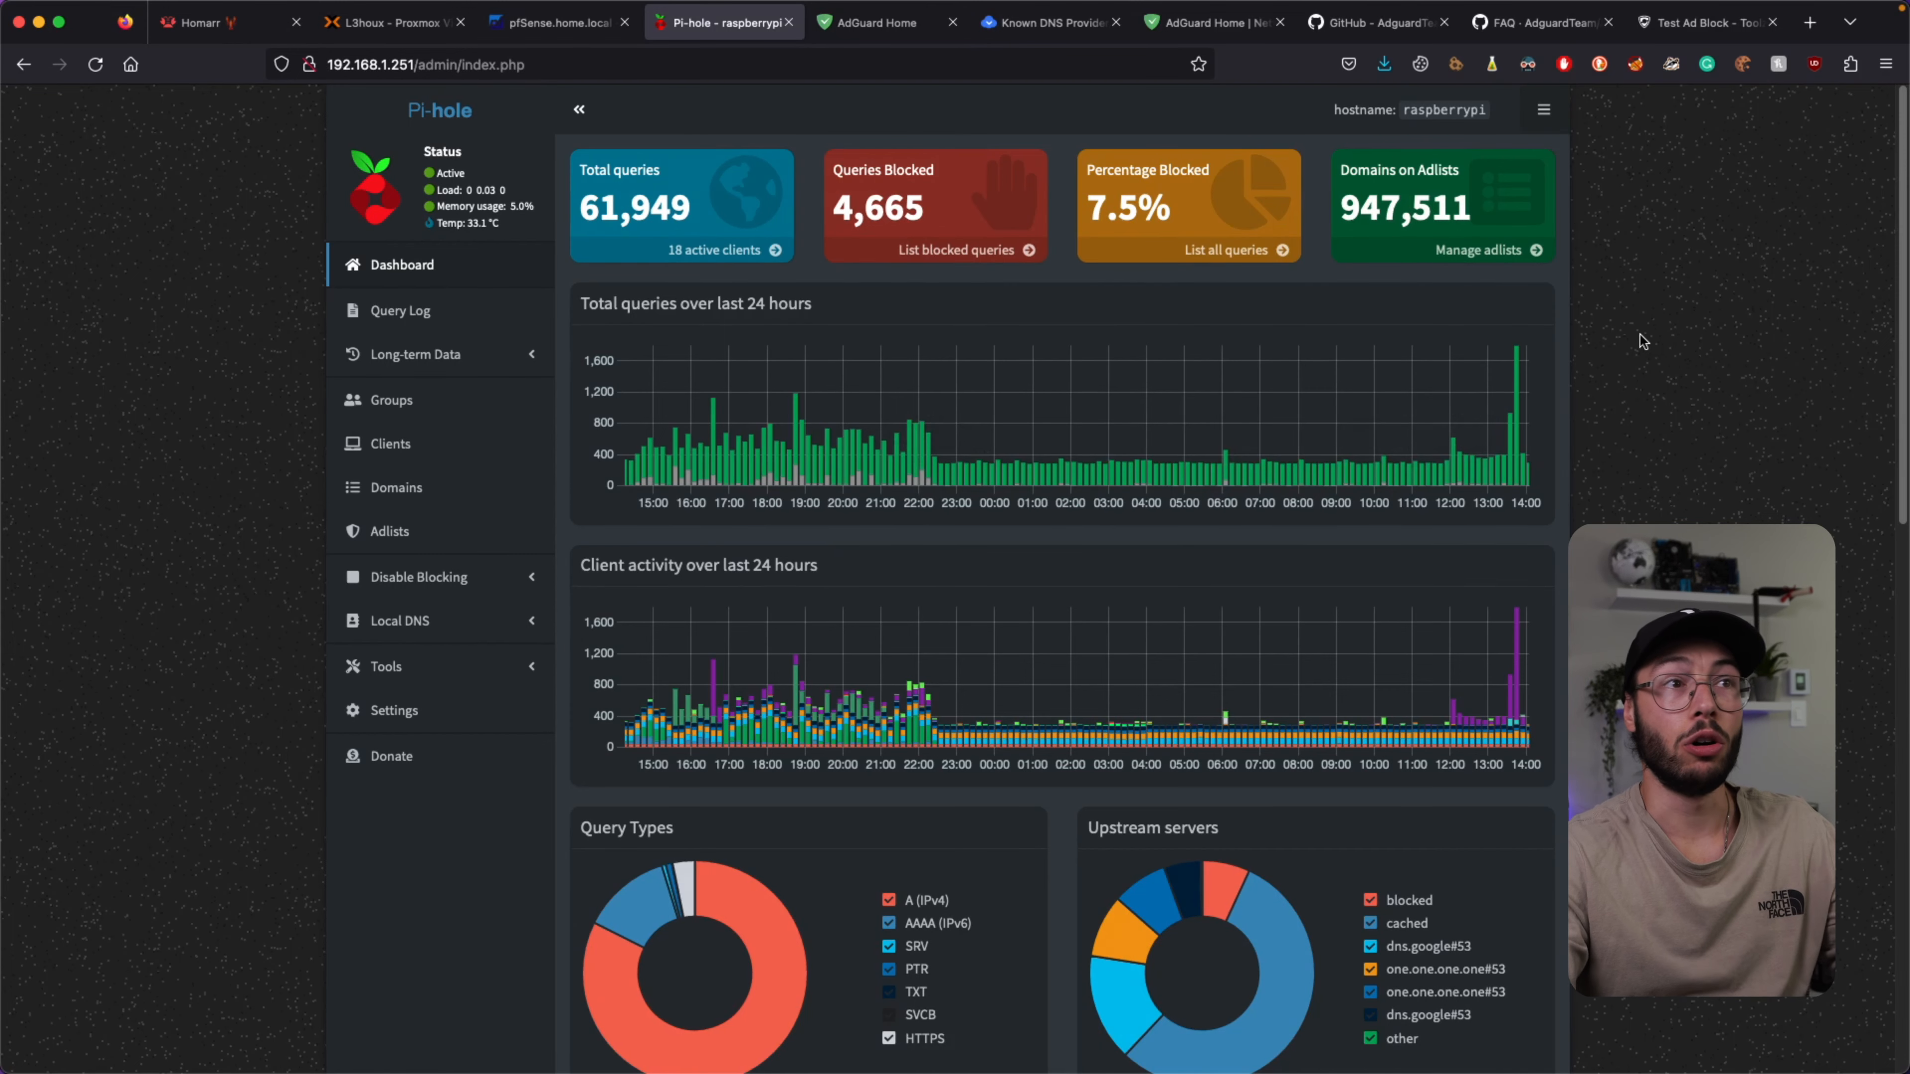
pyautogui.click(868, 26)
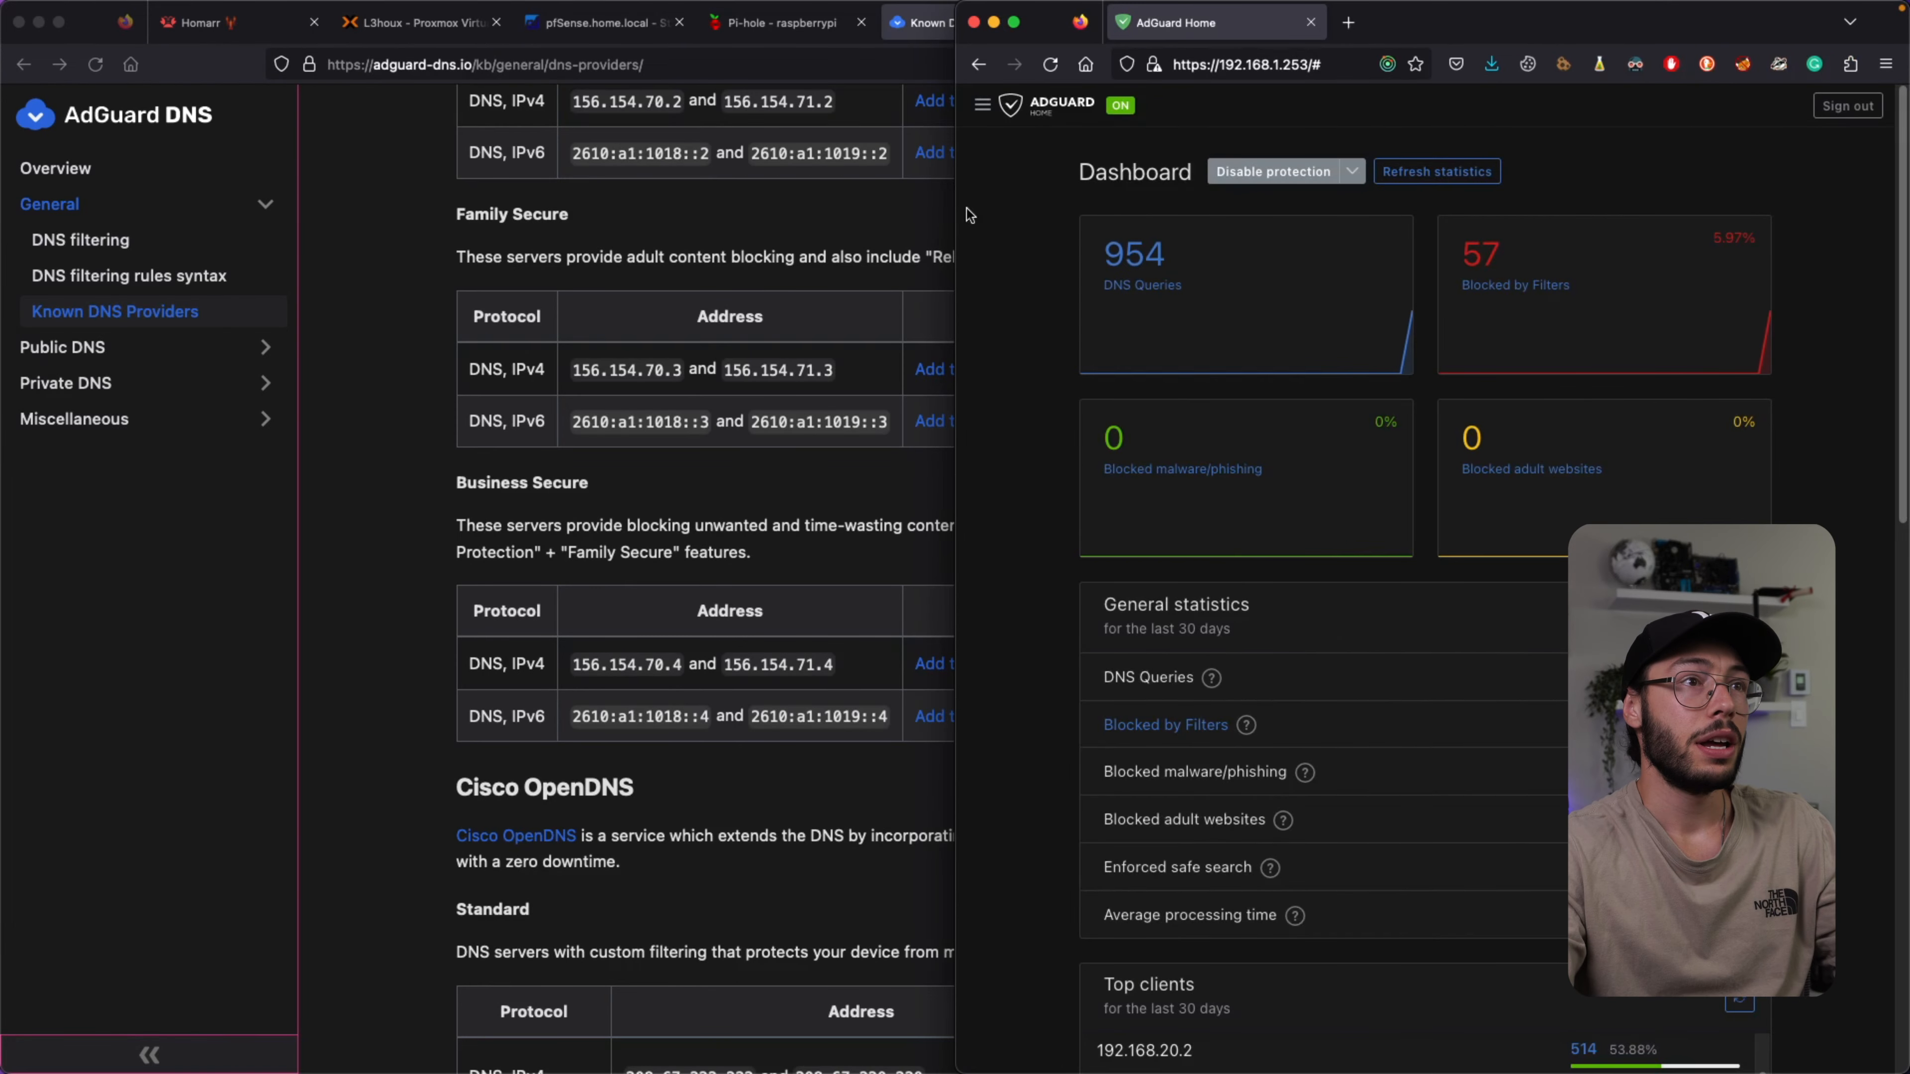
pyautogui.click(759, 45)
pyautogui.hotkey('ctrl', 'alt', 'Left')
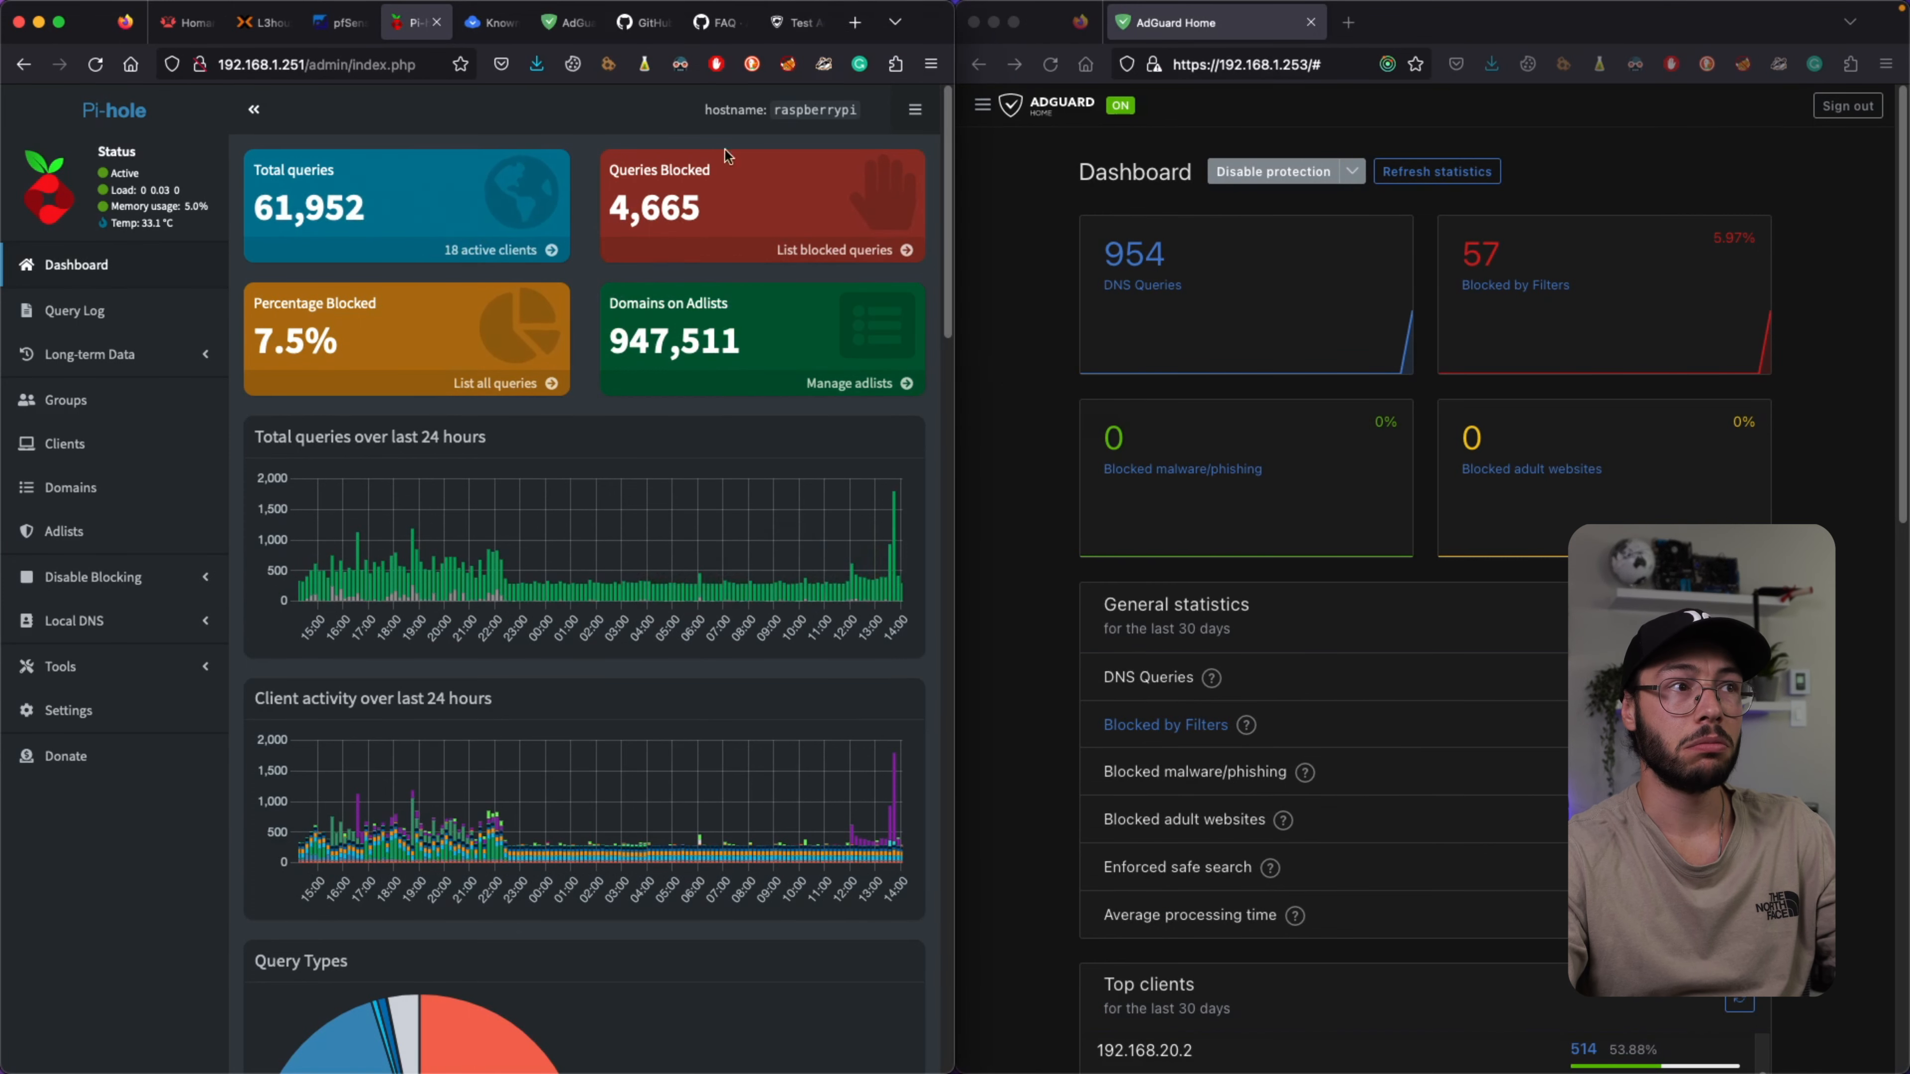
# Scroll Pi-hole's tables: 61,984 queries, 4,665 (7.5%) blocked, 947,511 adlist domains.
pyautogui.scroll(-15, 629, 349)
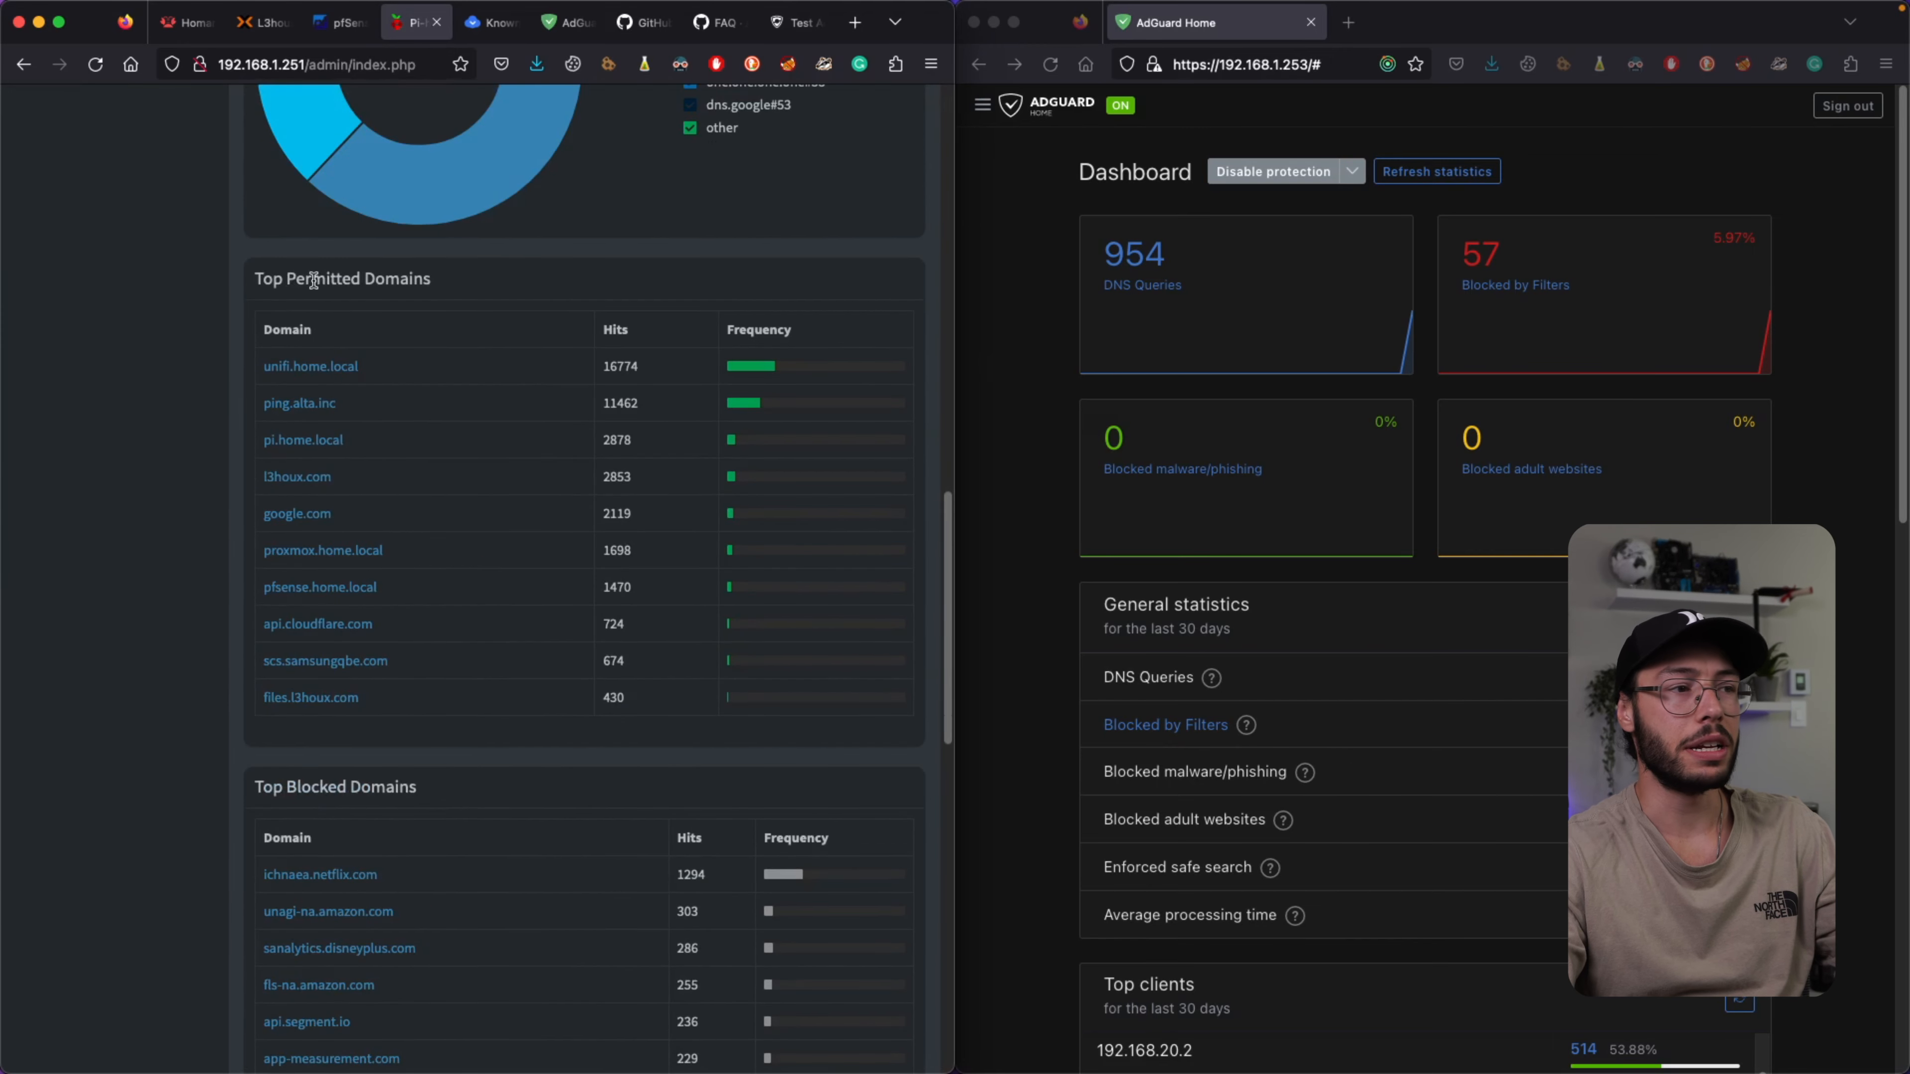
pyautogui.scroll(-5, 327, 285)
pyautogui.scroll(-5, 469, 403)
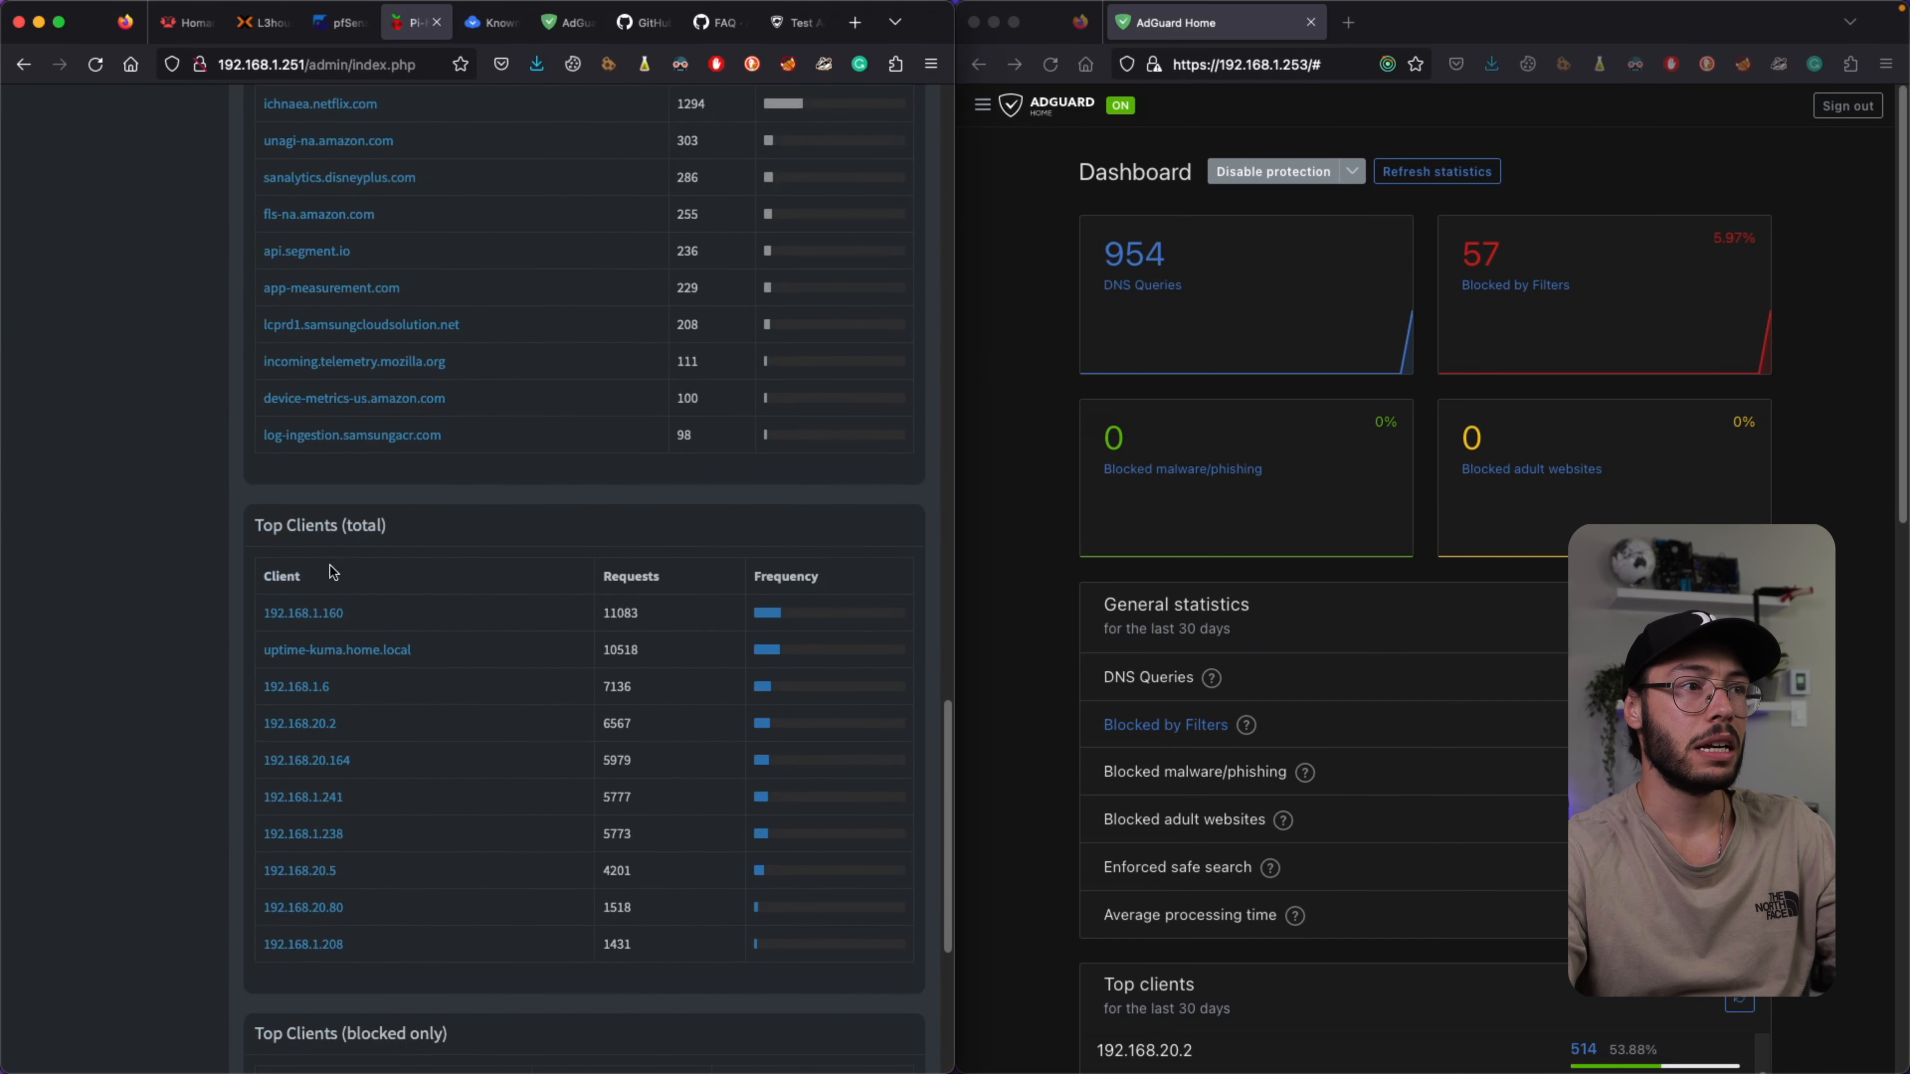
pyautogui.scroll(-5, 530, 515)
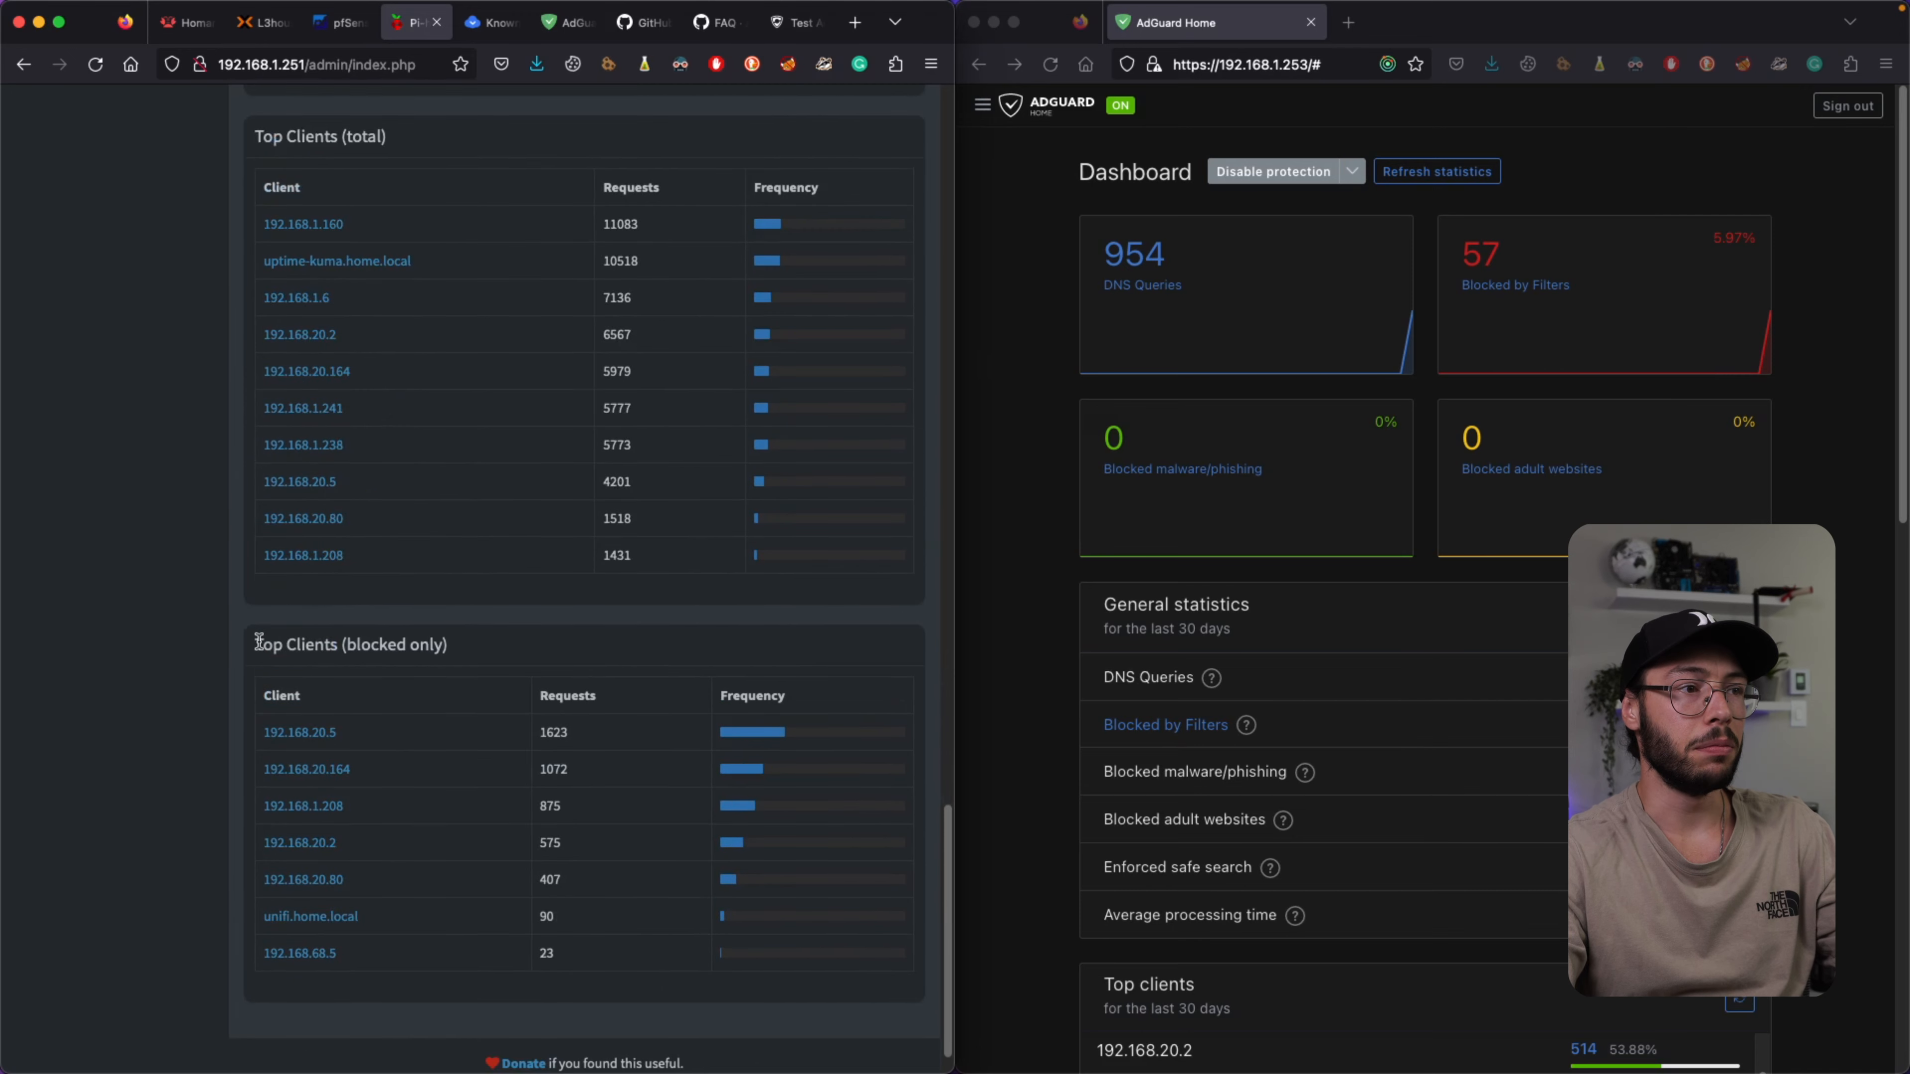
pyautogui.scroll(20, 499, 648)
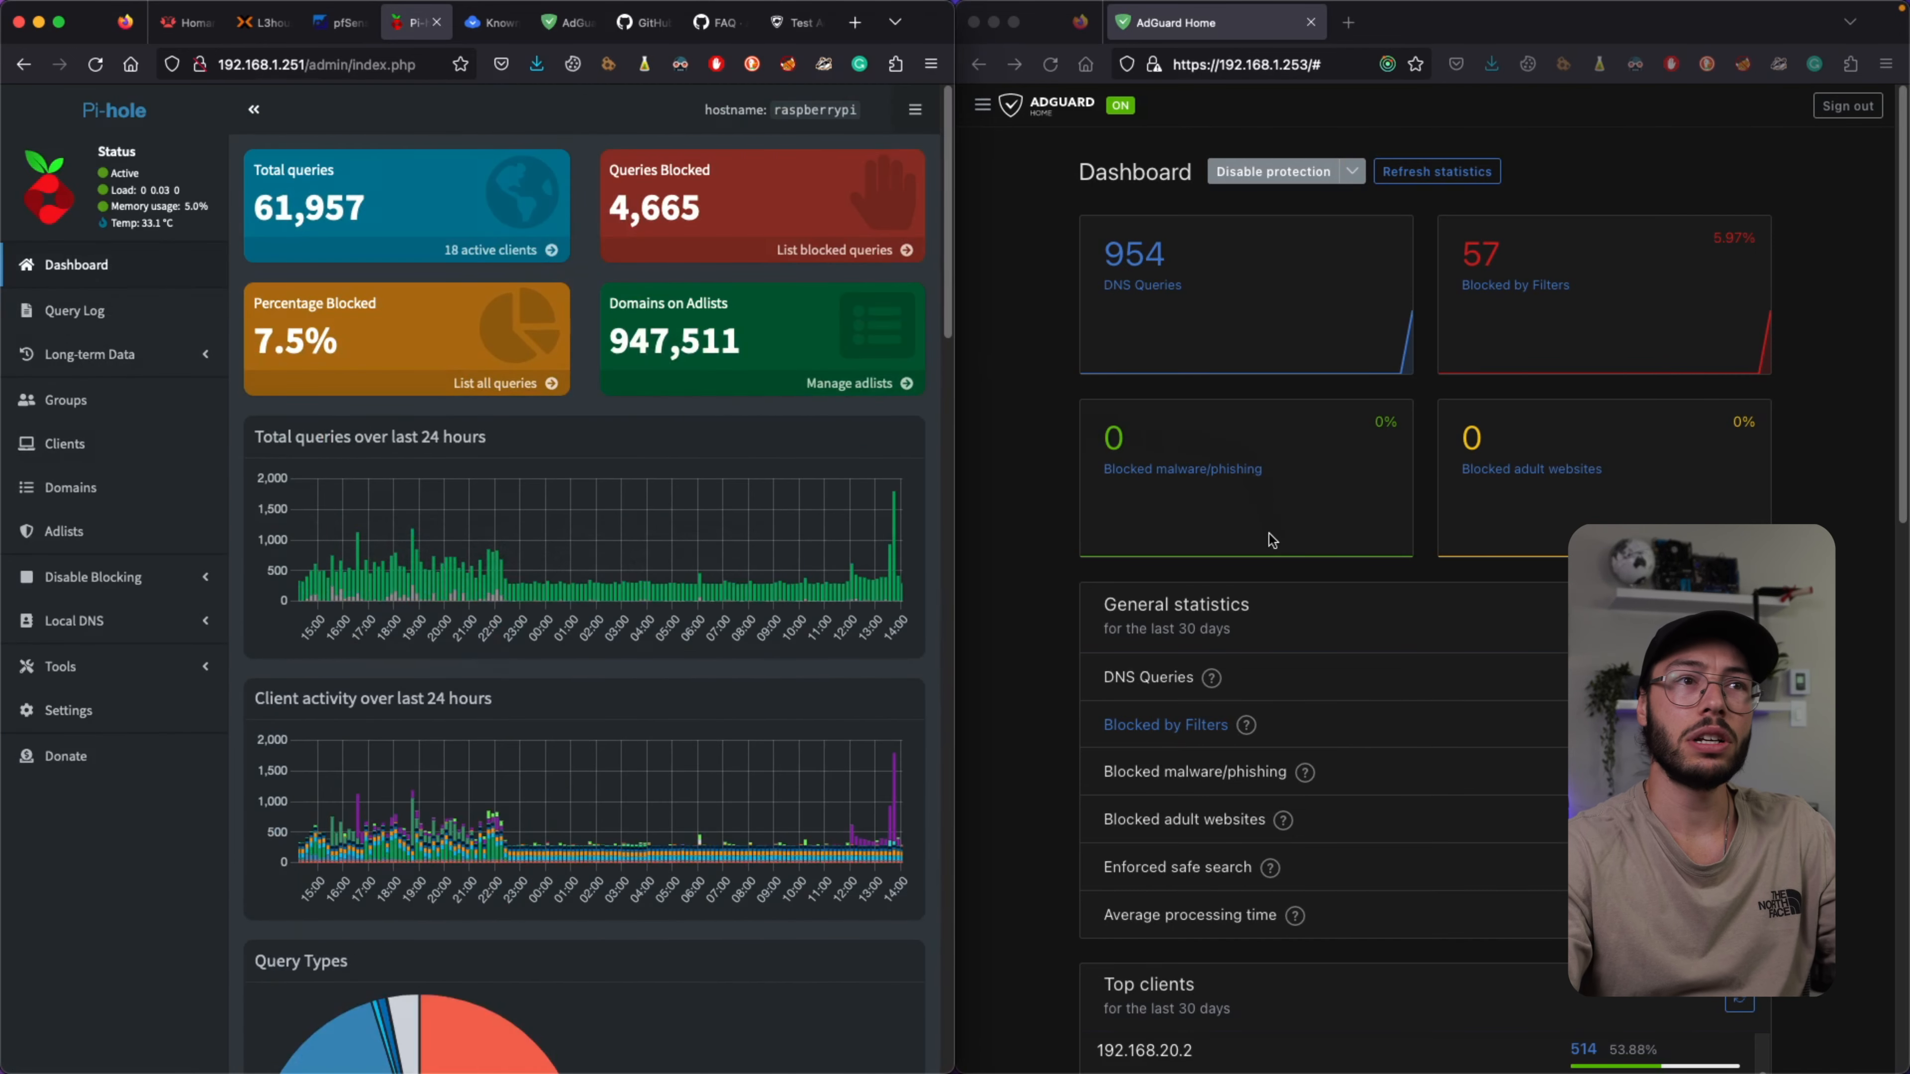
pyautogui.scroll(-15, 1156, 545)
pyautogui.scroll(15, 1090, 440)
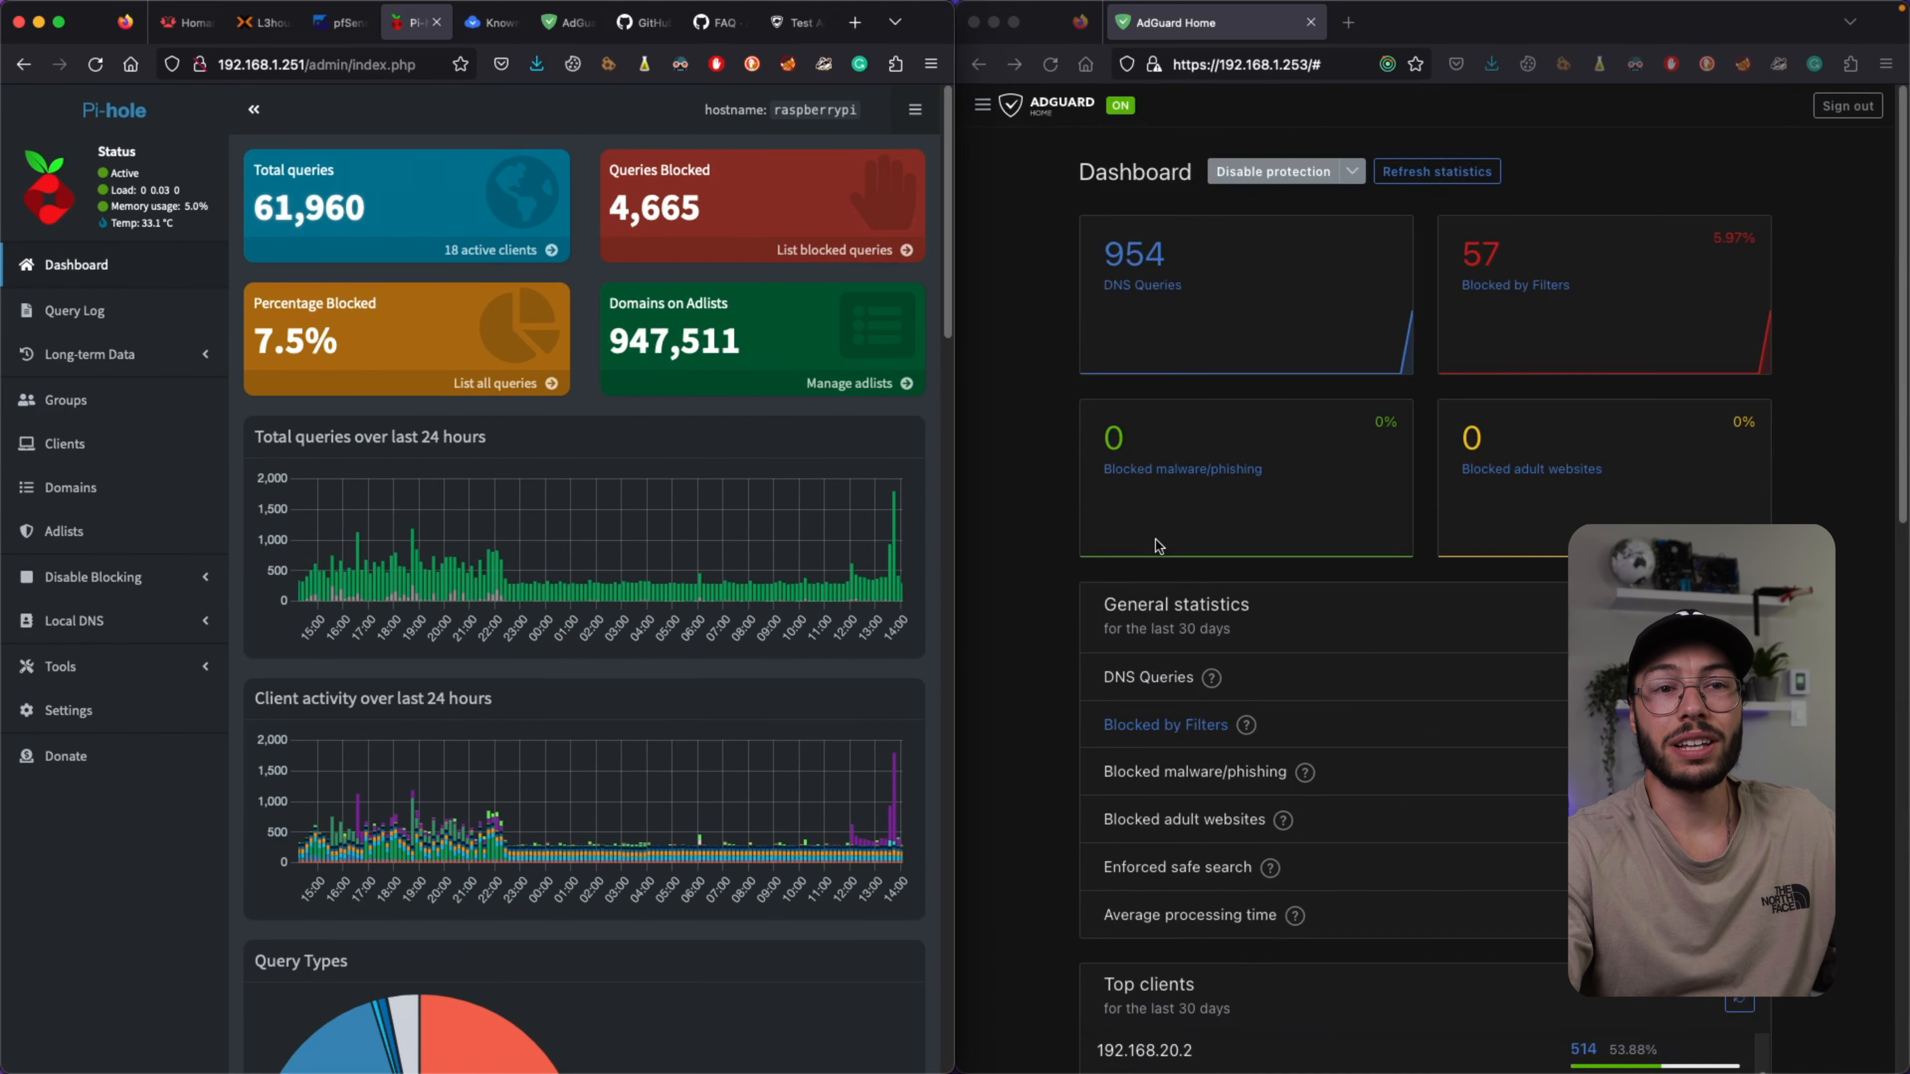
pyautogui.click(1042, 391)
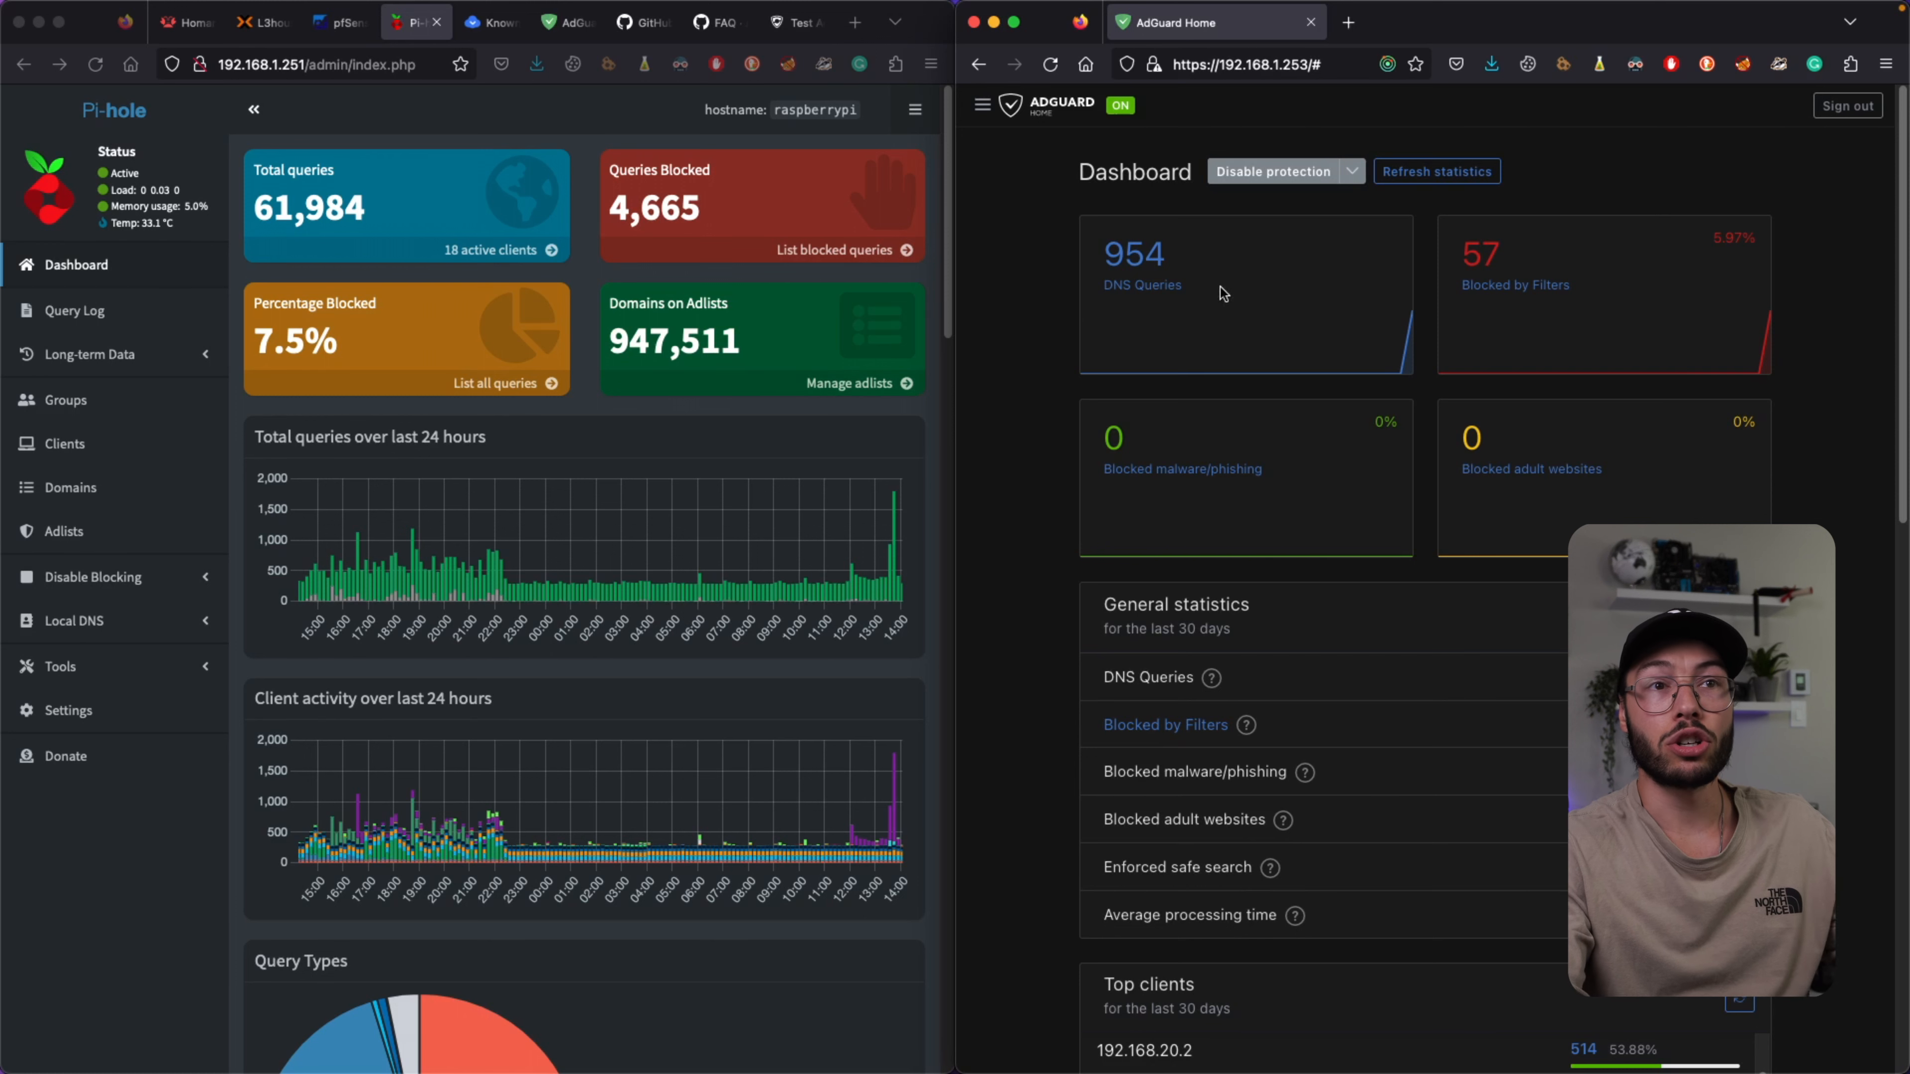
# Open AdGuard Home's Filters > DNS blocklists page, then switch to the window showing pfSense.
pyautogui.click(982, 104)
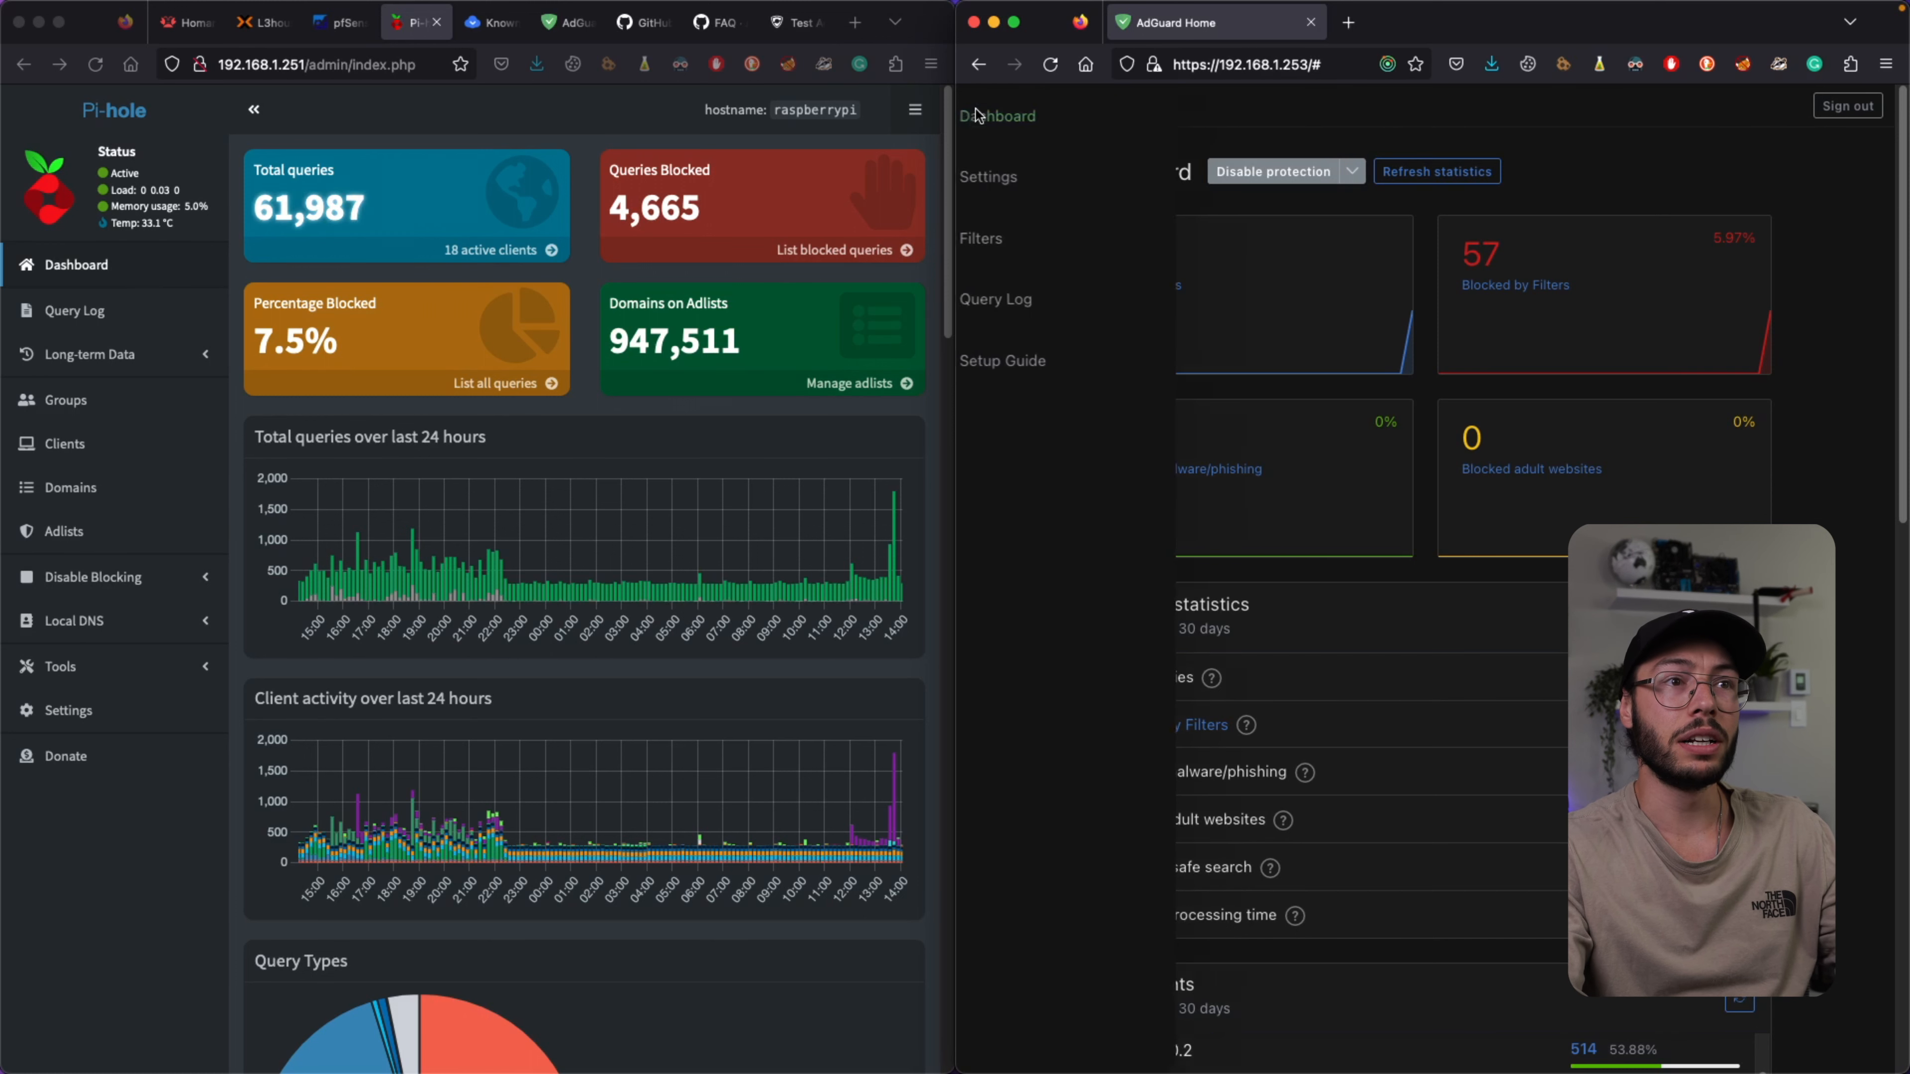
pyautogui.click(1021, 234)
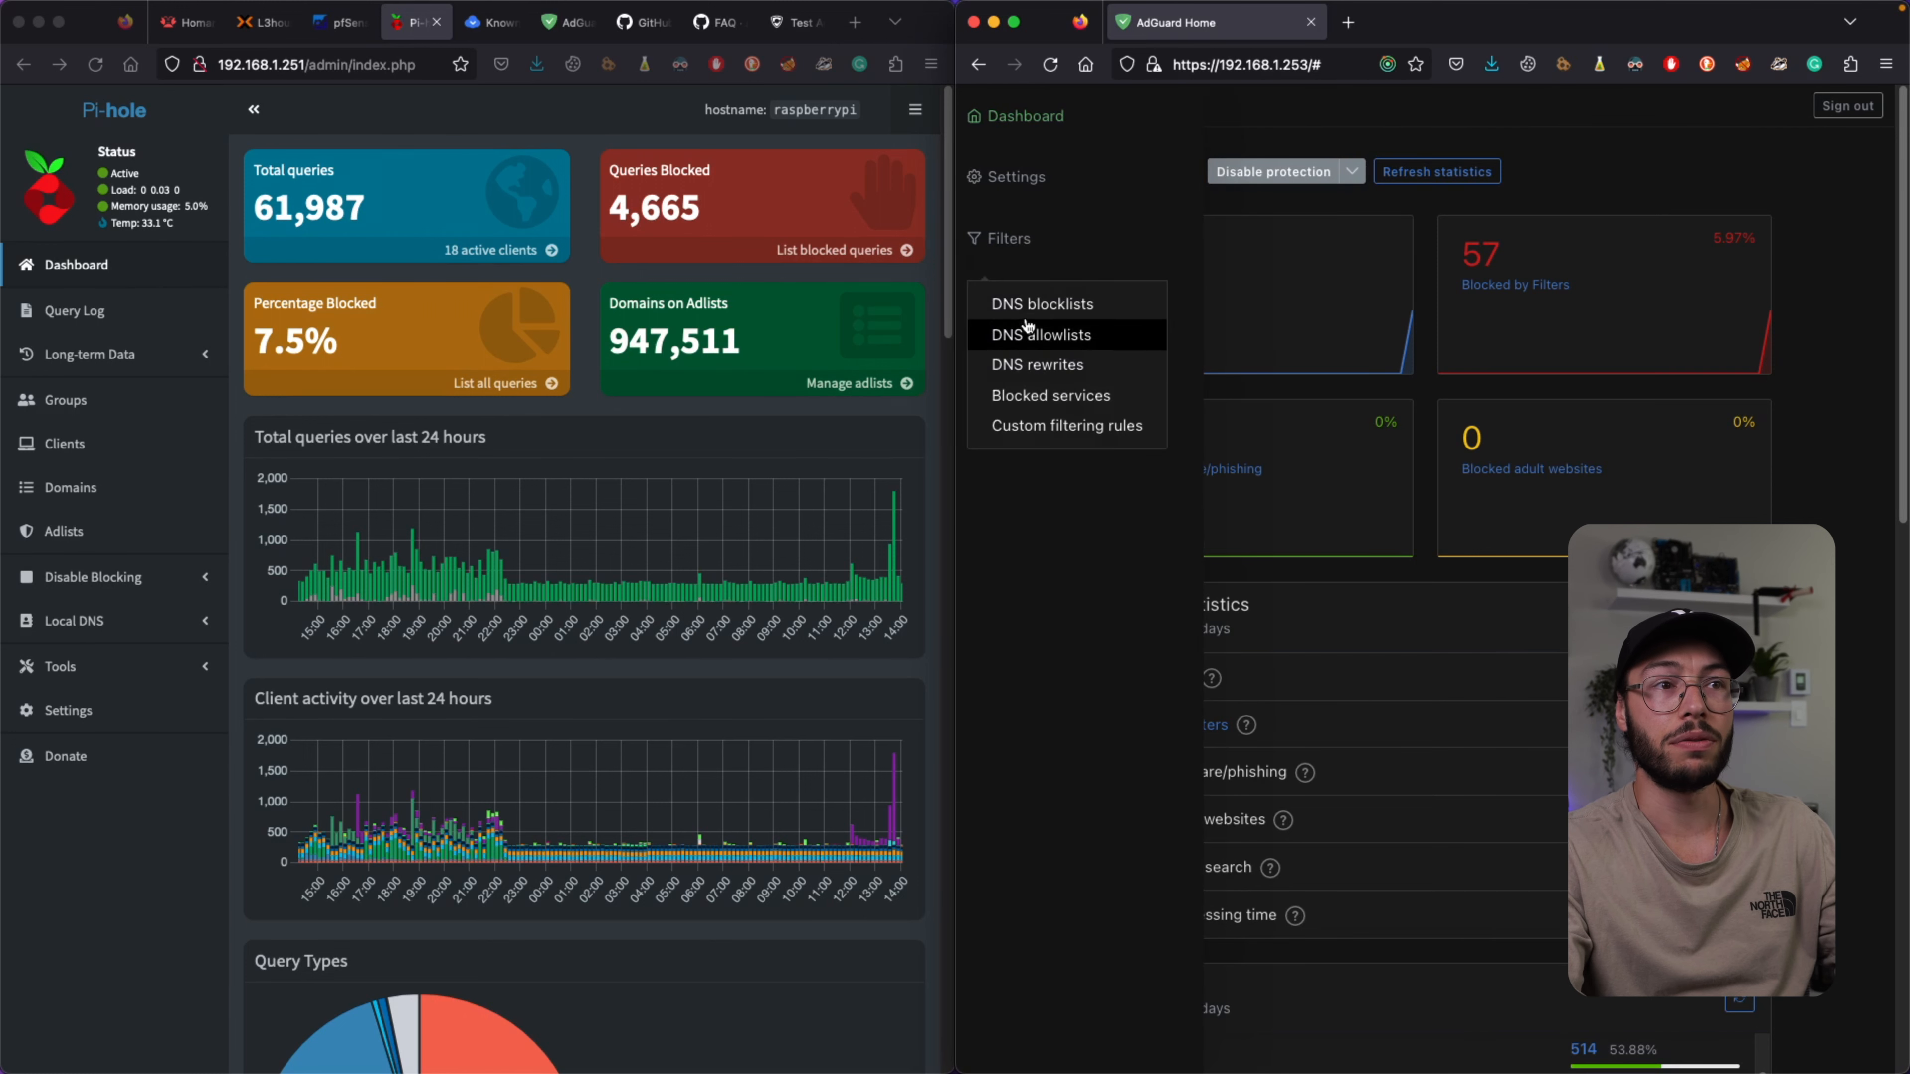
pyautogui.click(1029, 292)
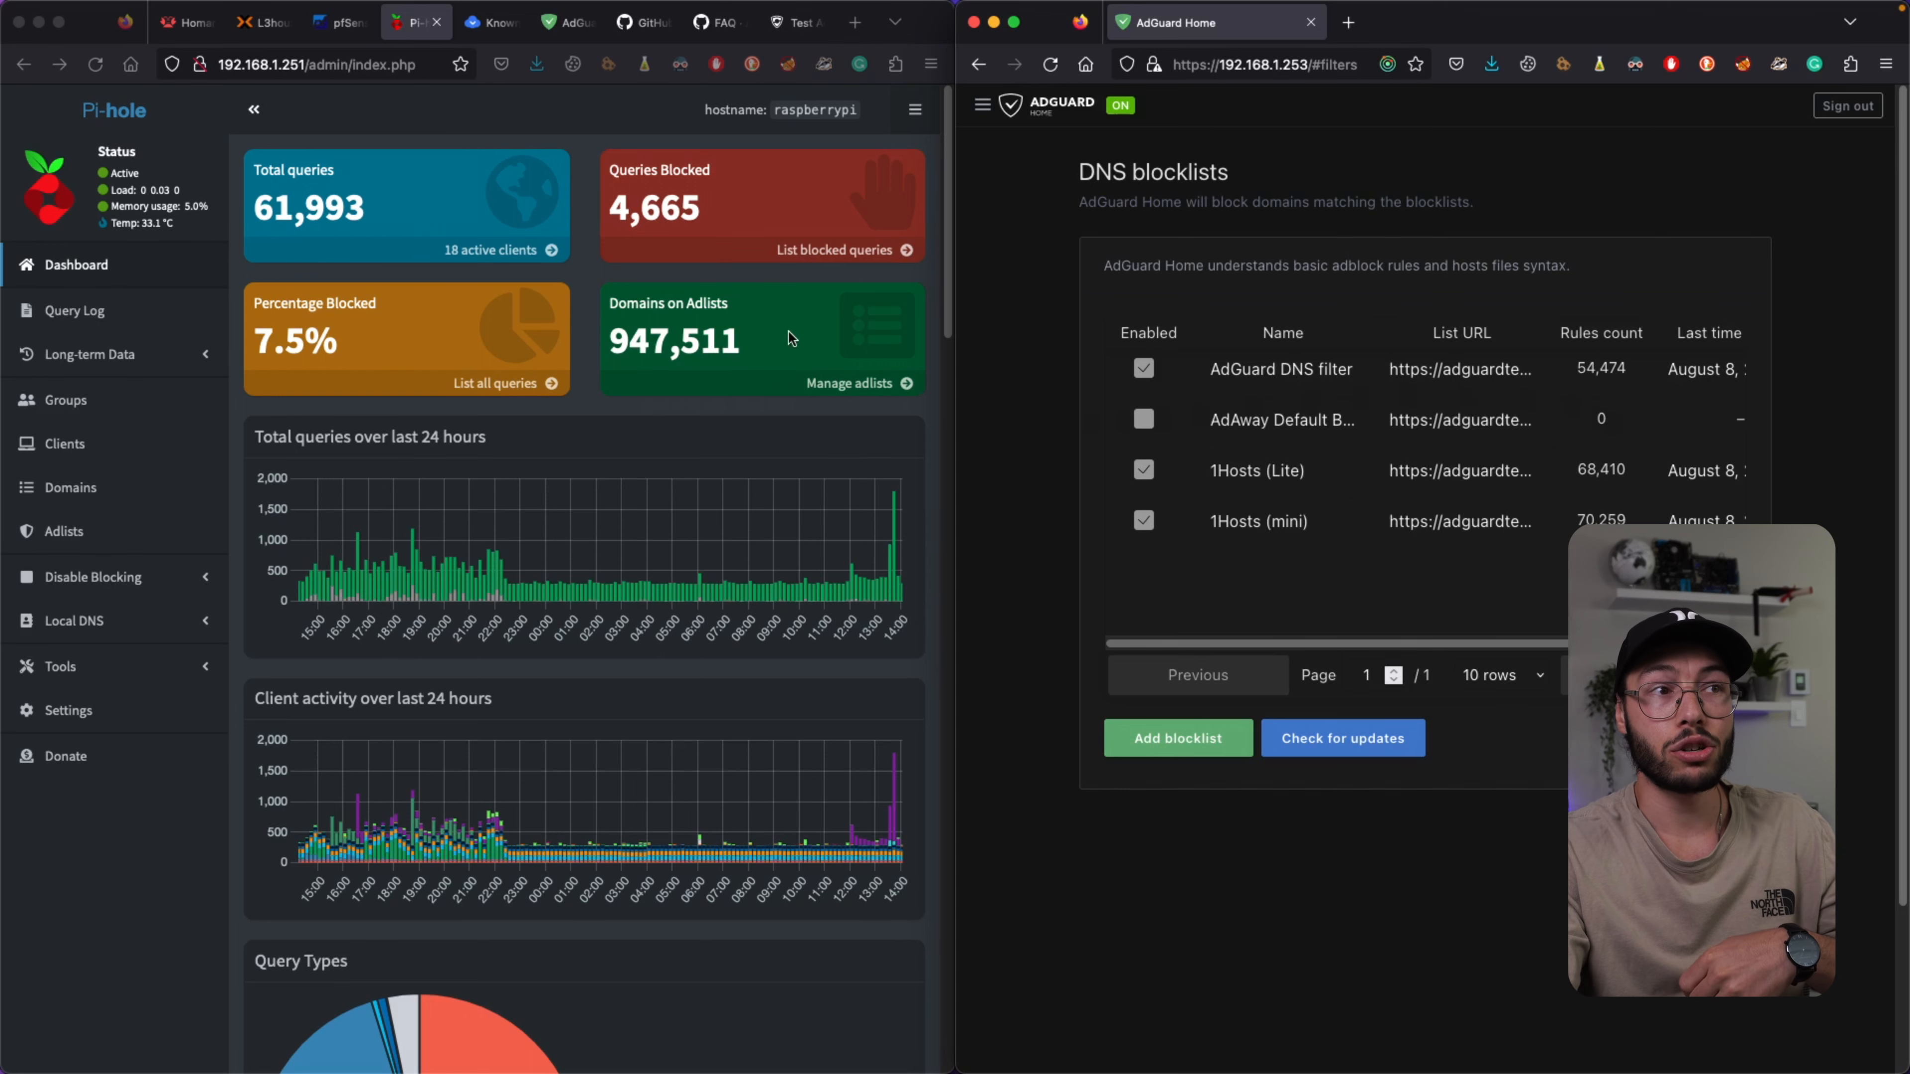
pyautogui.click(752, 346)
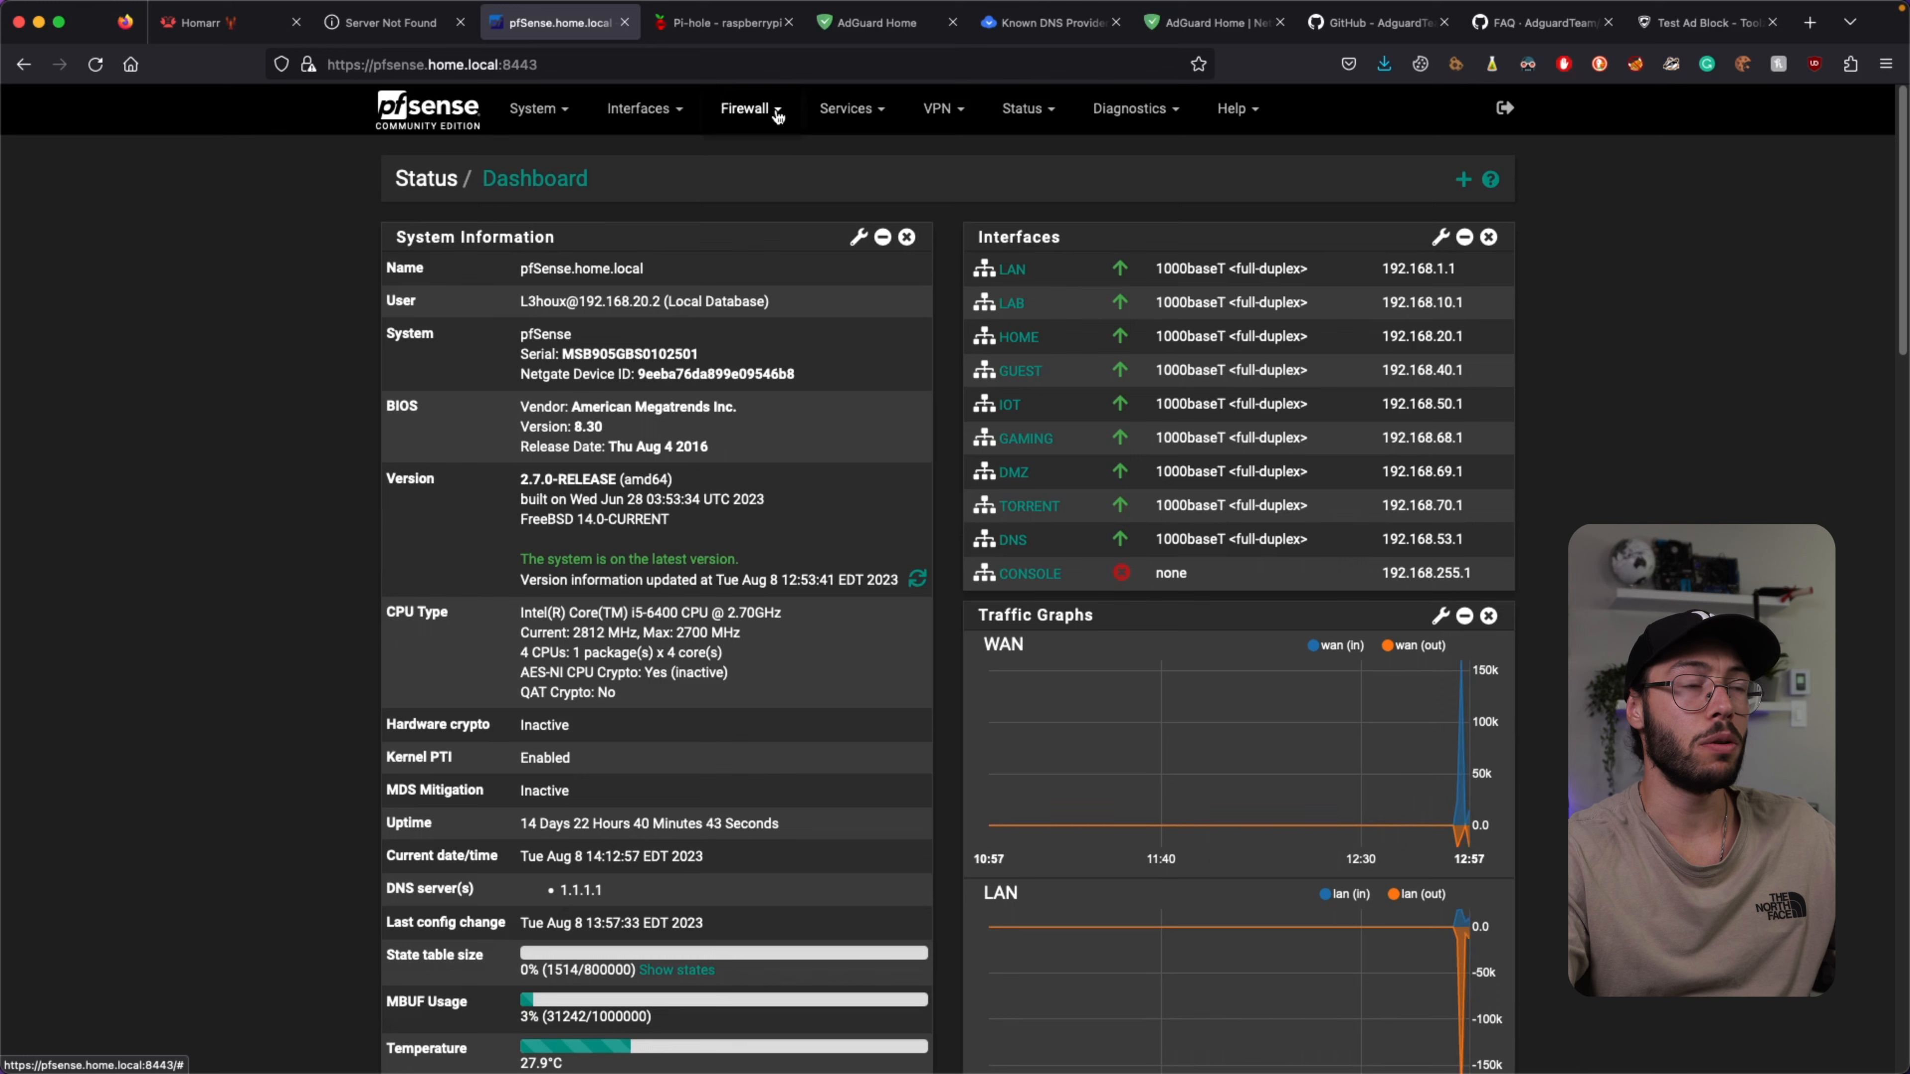
# Open pfSense's Services > DHCP Server settings for the HOME network.
pyautogui.click(774, 110)
pyautogui.click(852, 109)
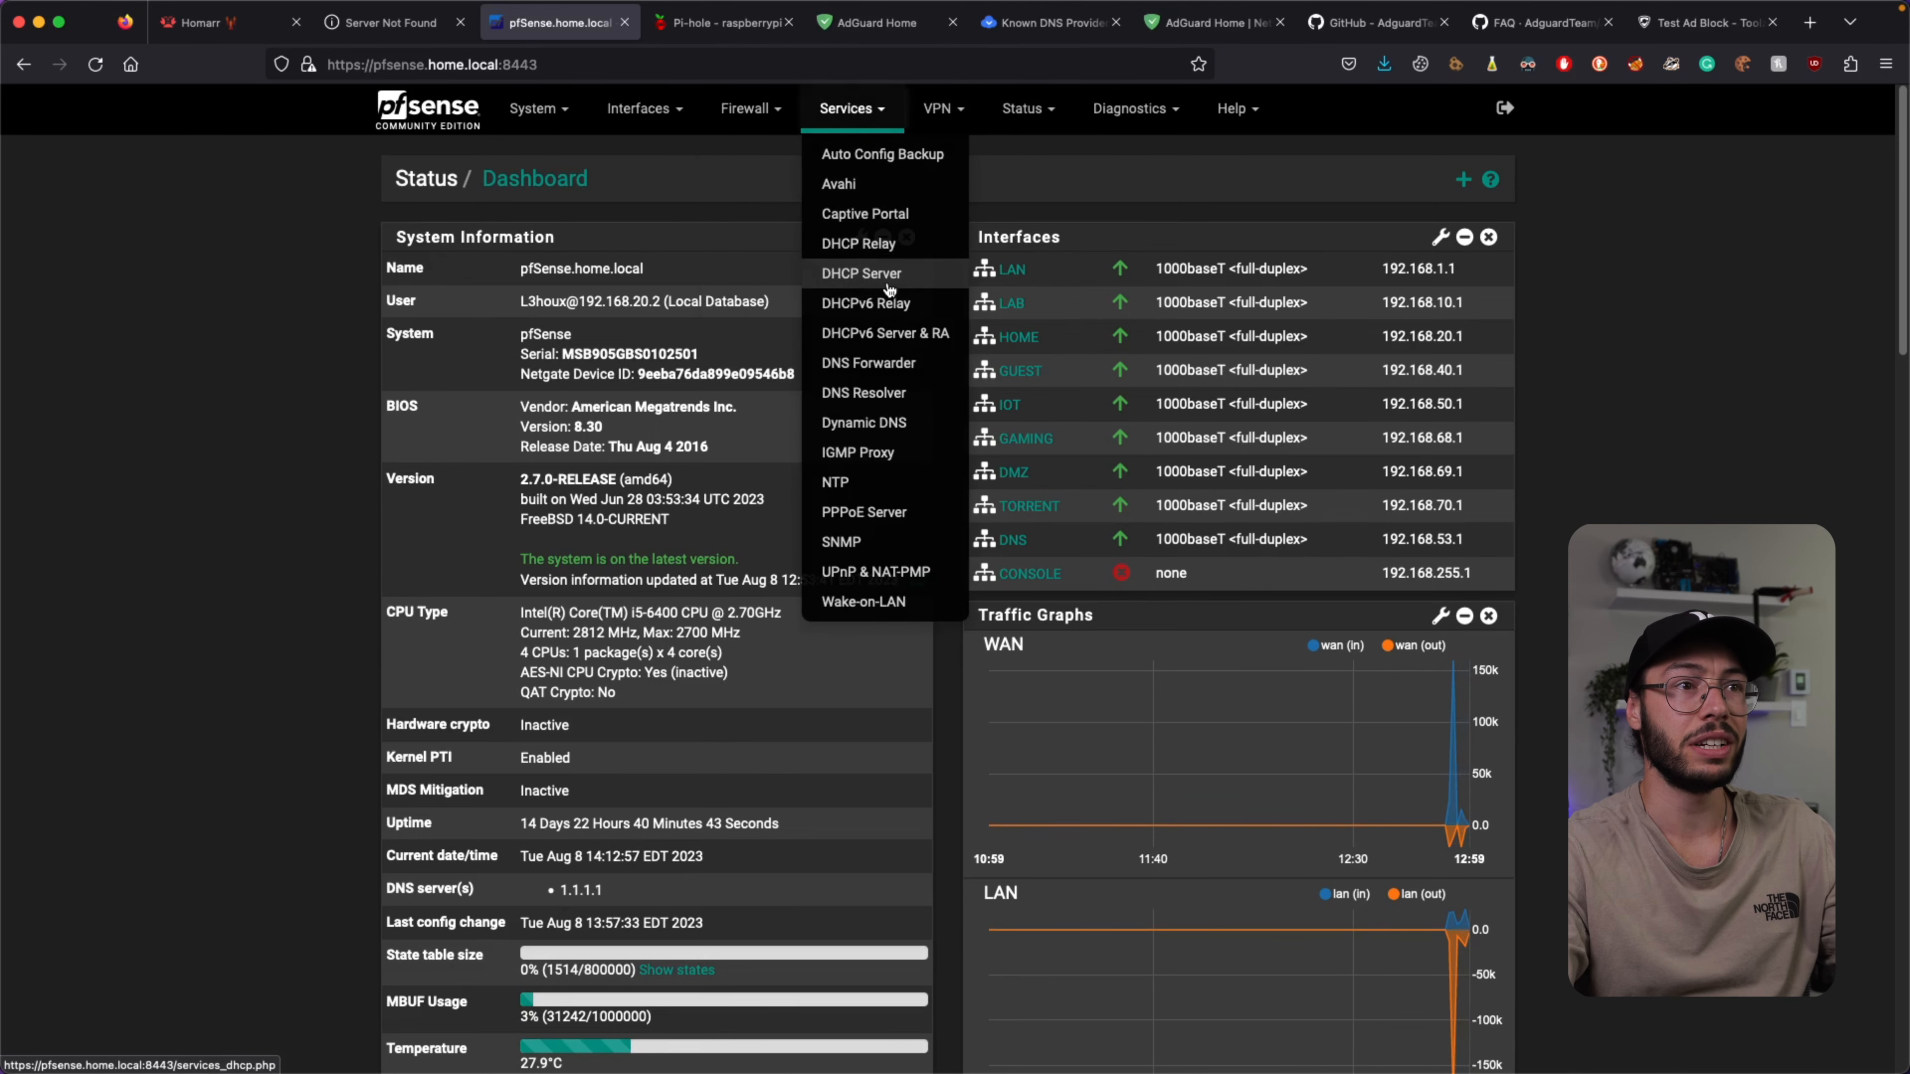
pyautogui.click(907, 274)
pyautogui.click(549, 245)
pyautogui.scroll(-10, 1019, 414)
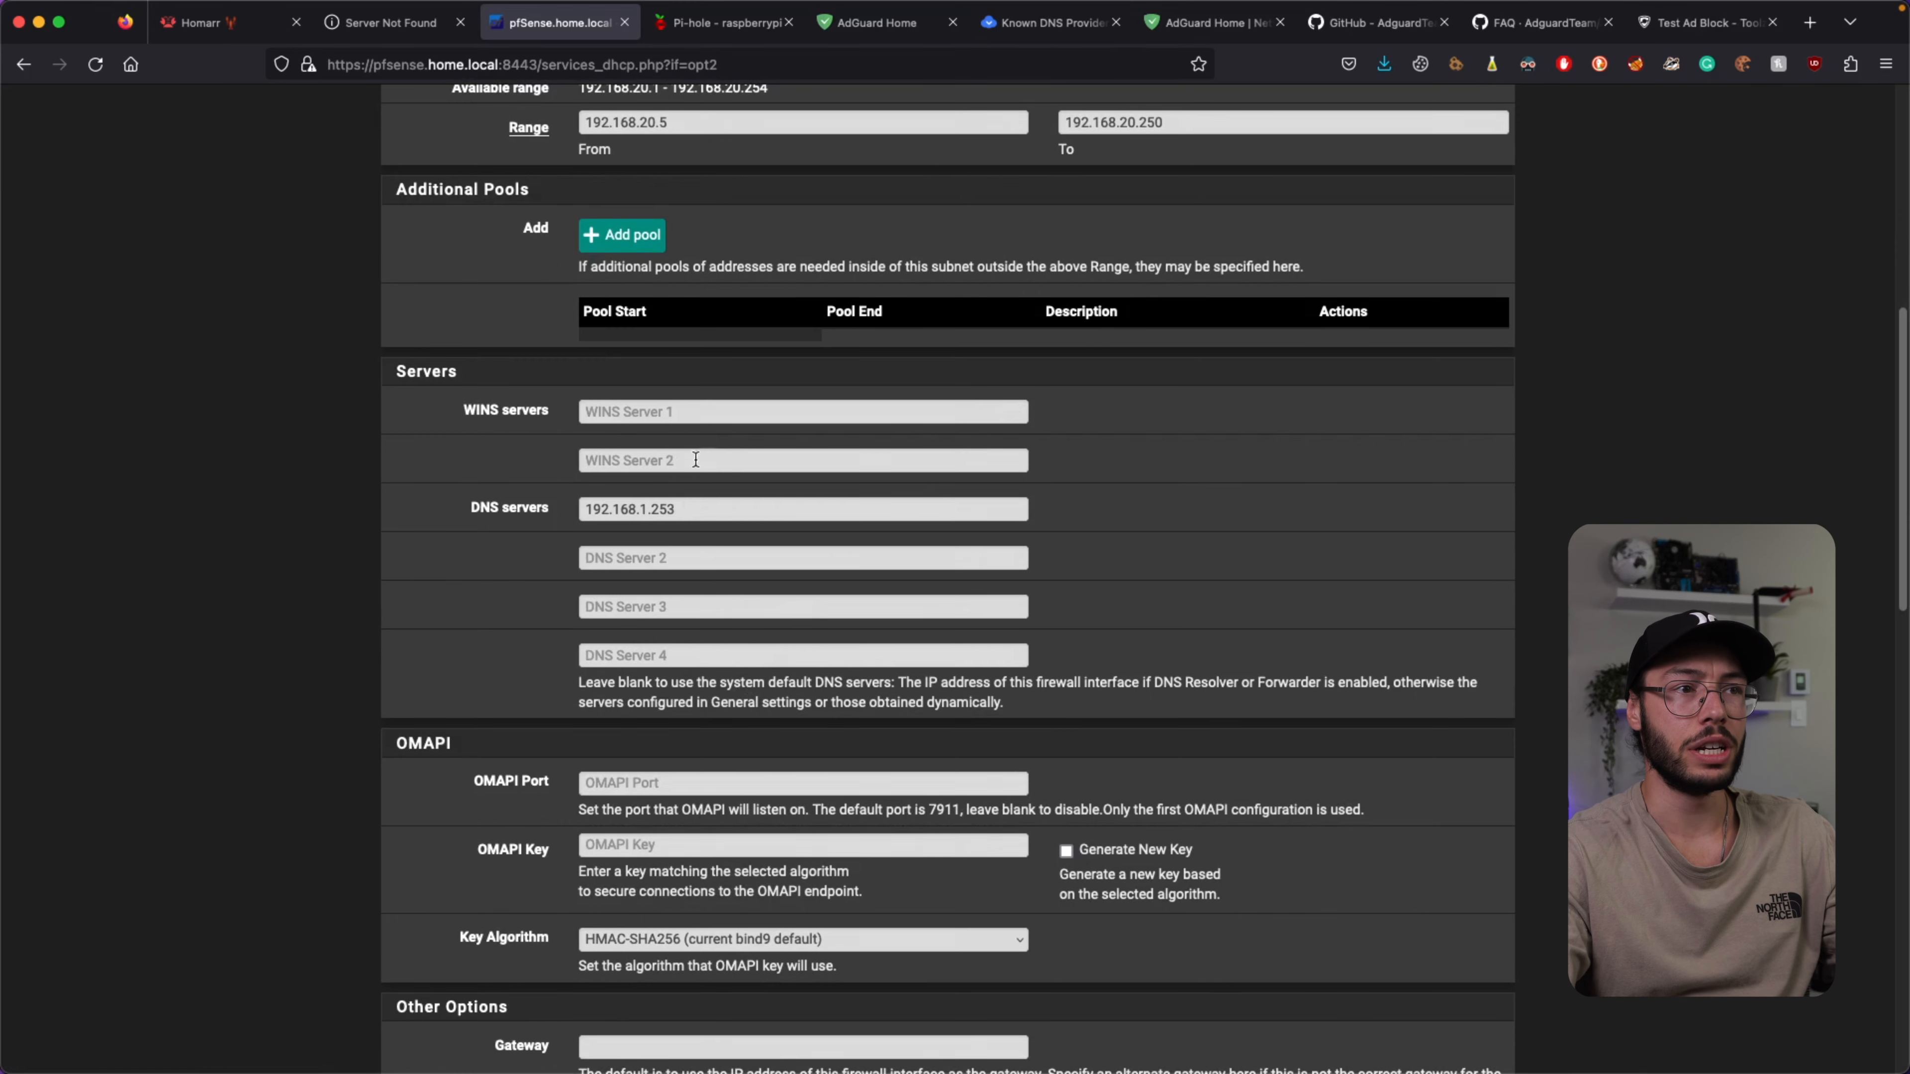
# Copy 192.168.1.253 into DNS Server 2 and change it to 192.168.1.251.
pyautogui.click(972, 515)
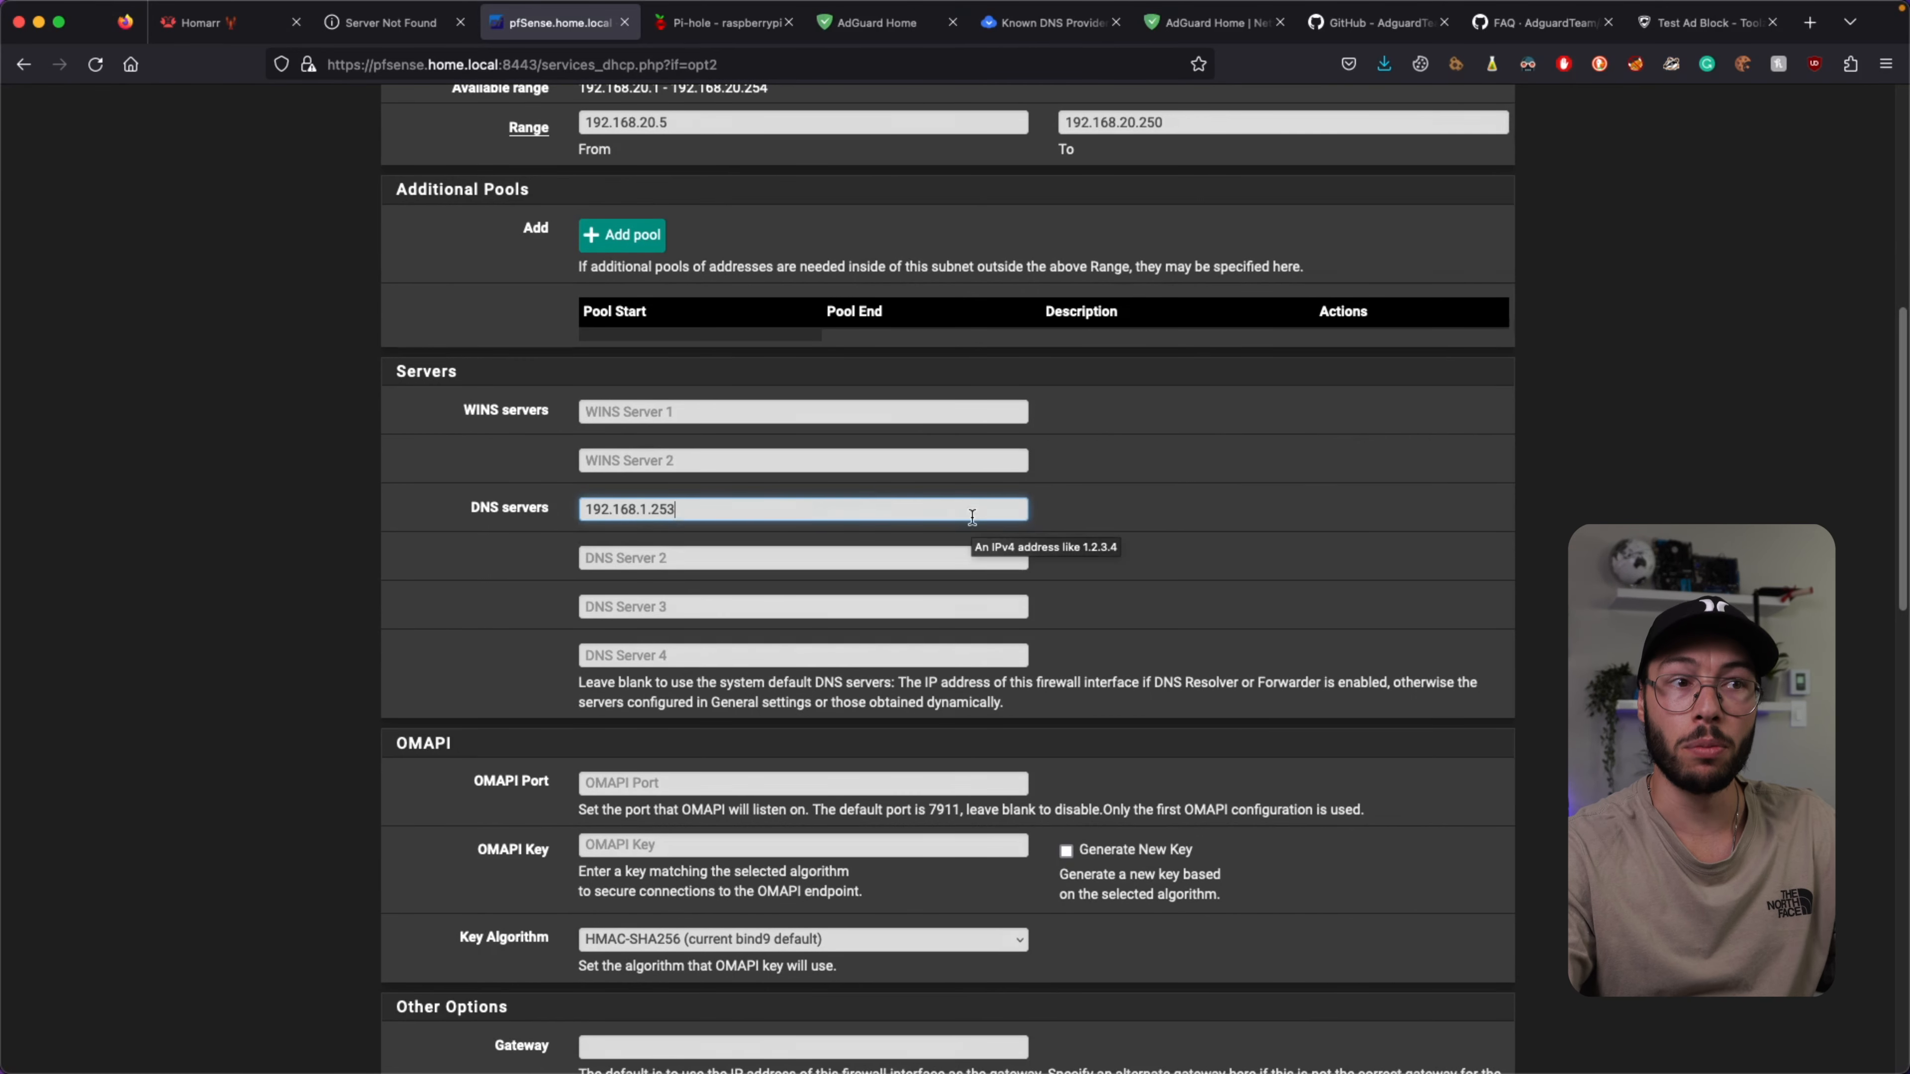
pyautogui.hotkey('ctrl', 'a')
pyautogui.hotkey('ctrl', 'c')
pyautogui.click(689, 560)
pyautogui.hotkey('ctrl', 'v')
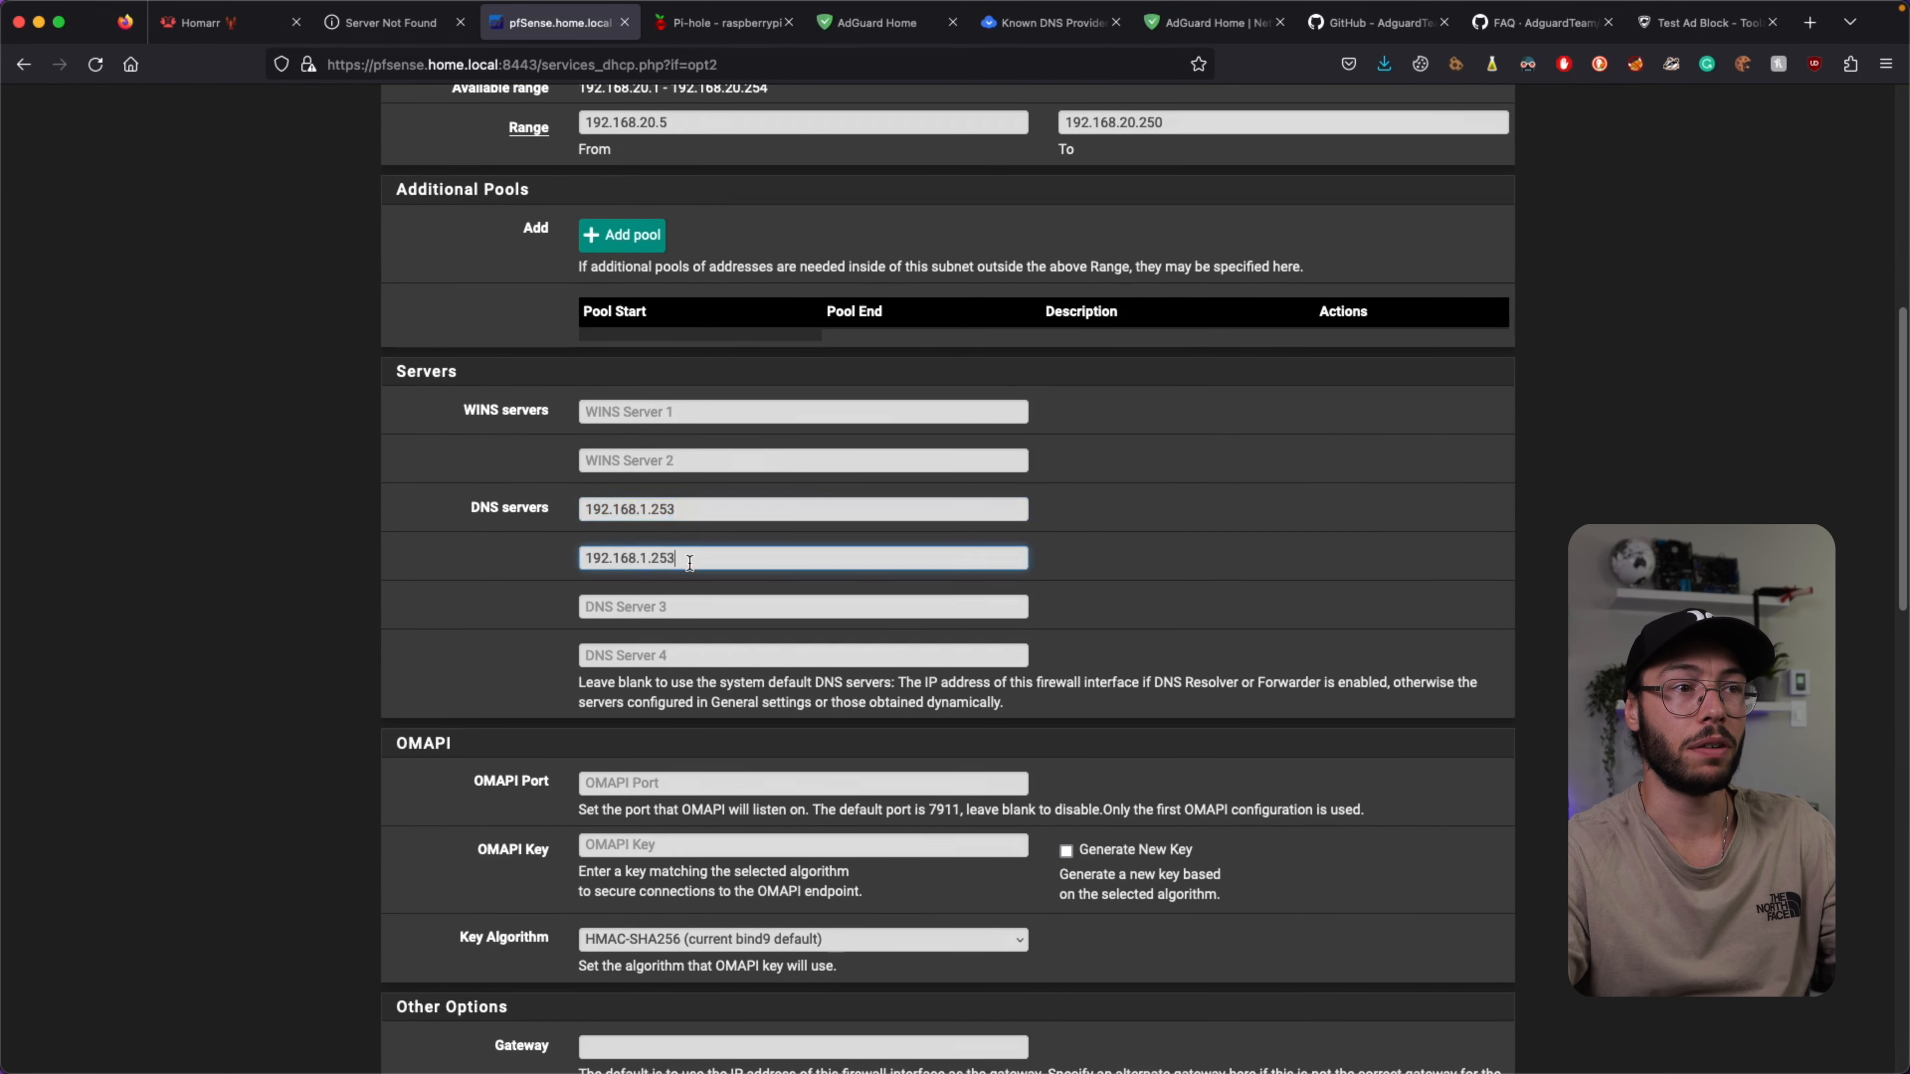
pyautogui.press('BackSpace')
pyautogui.write('1')
pyautogui.click(1400, 561)
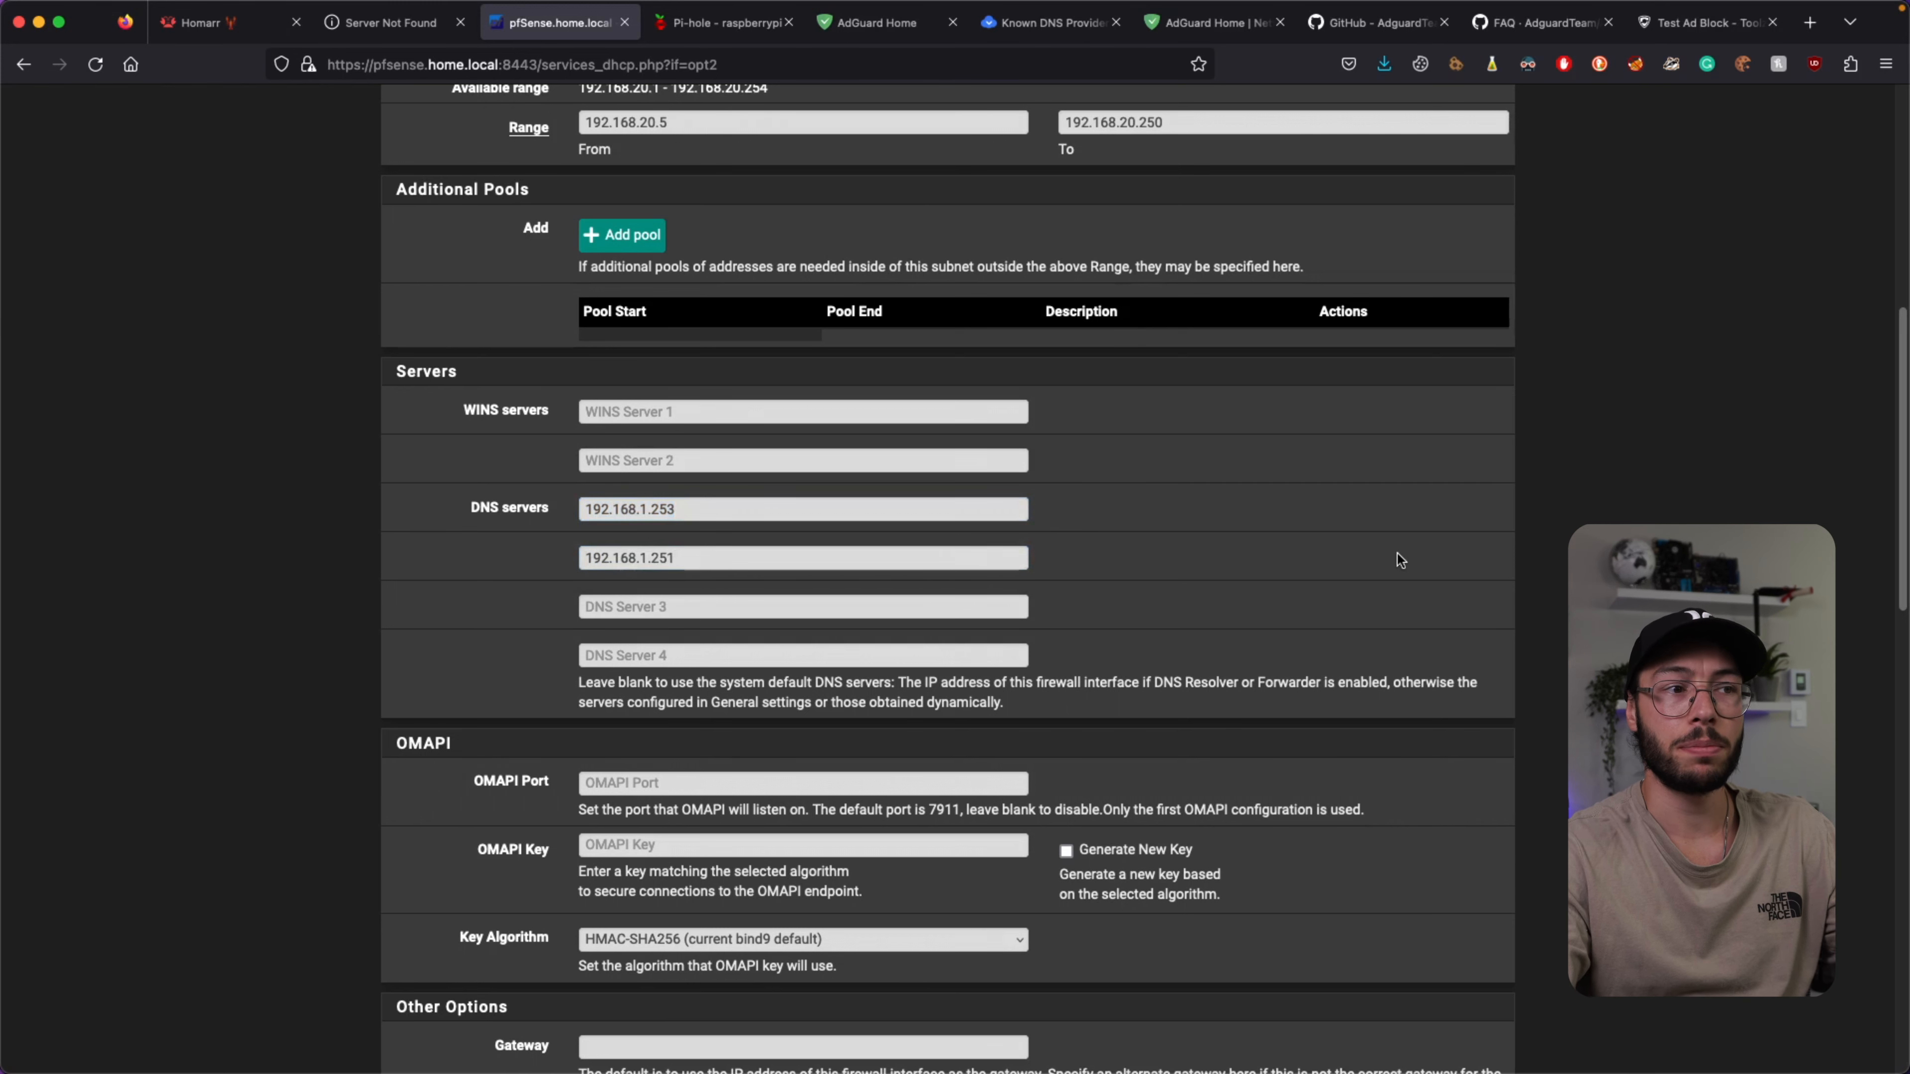